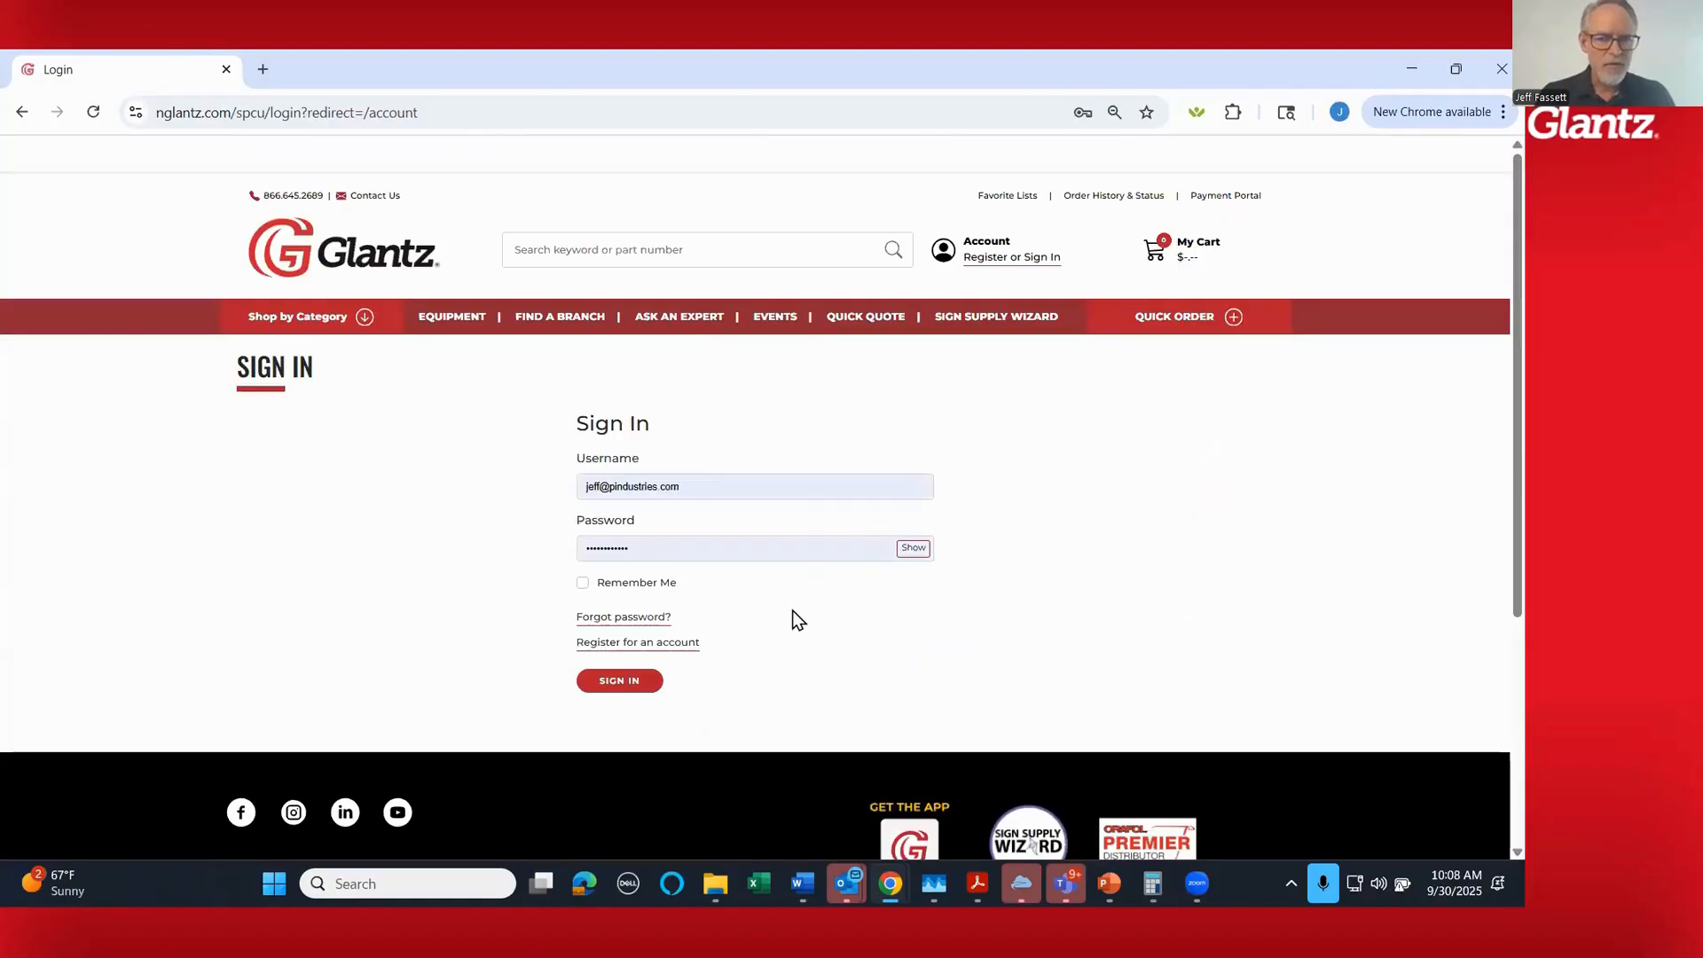
- Sign in to the account with the prefilled credentials and return to the store's home page
{"action": "left_click", "coordinate": [623, 682]}
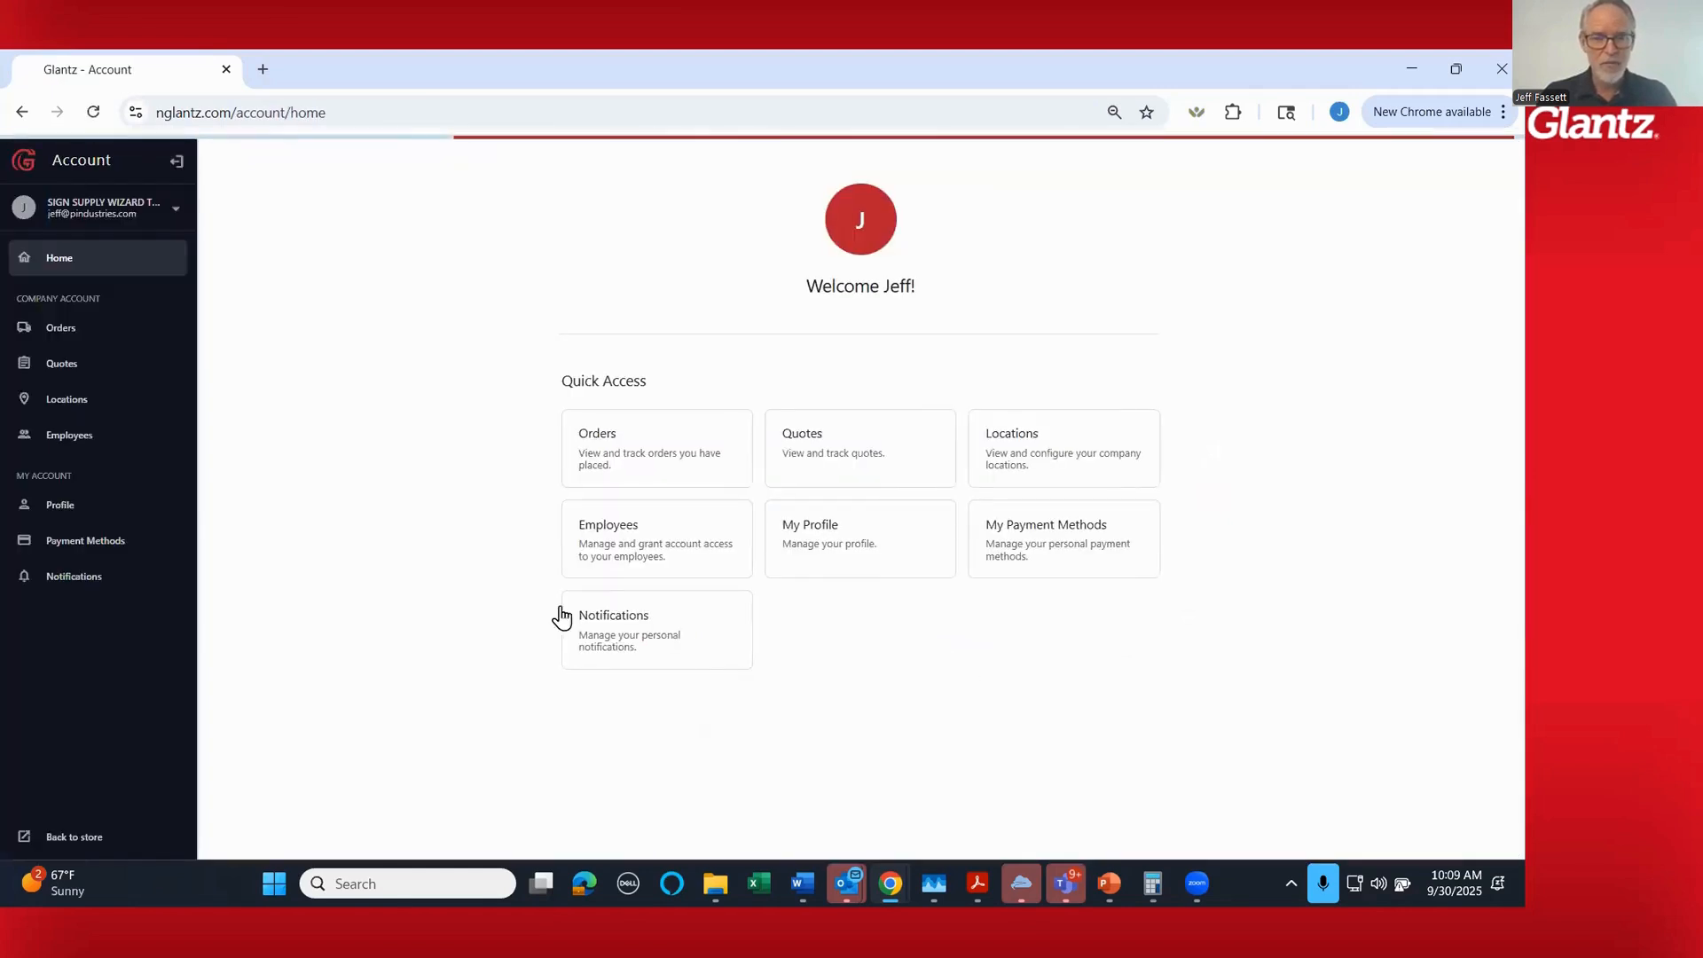
{"action": "left_click", "coordinate": [74, 836]}
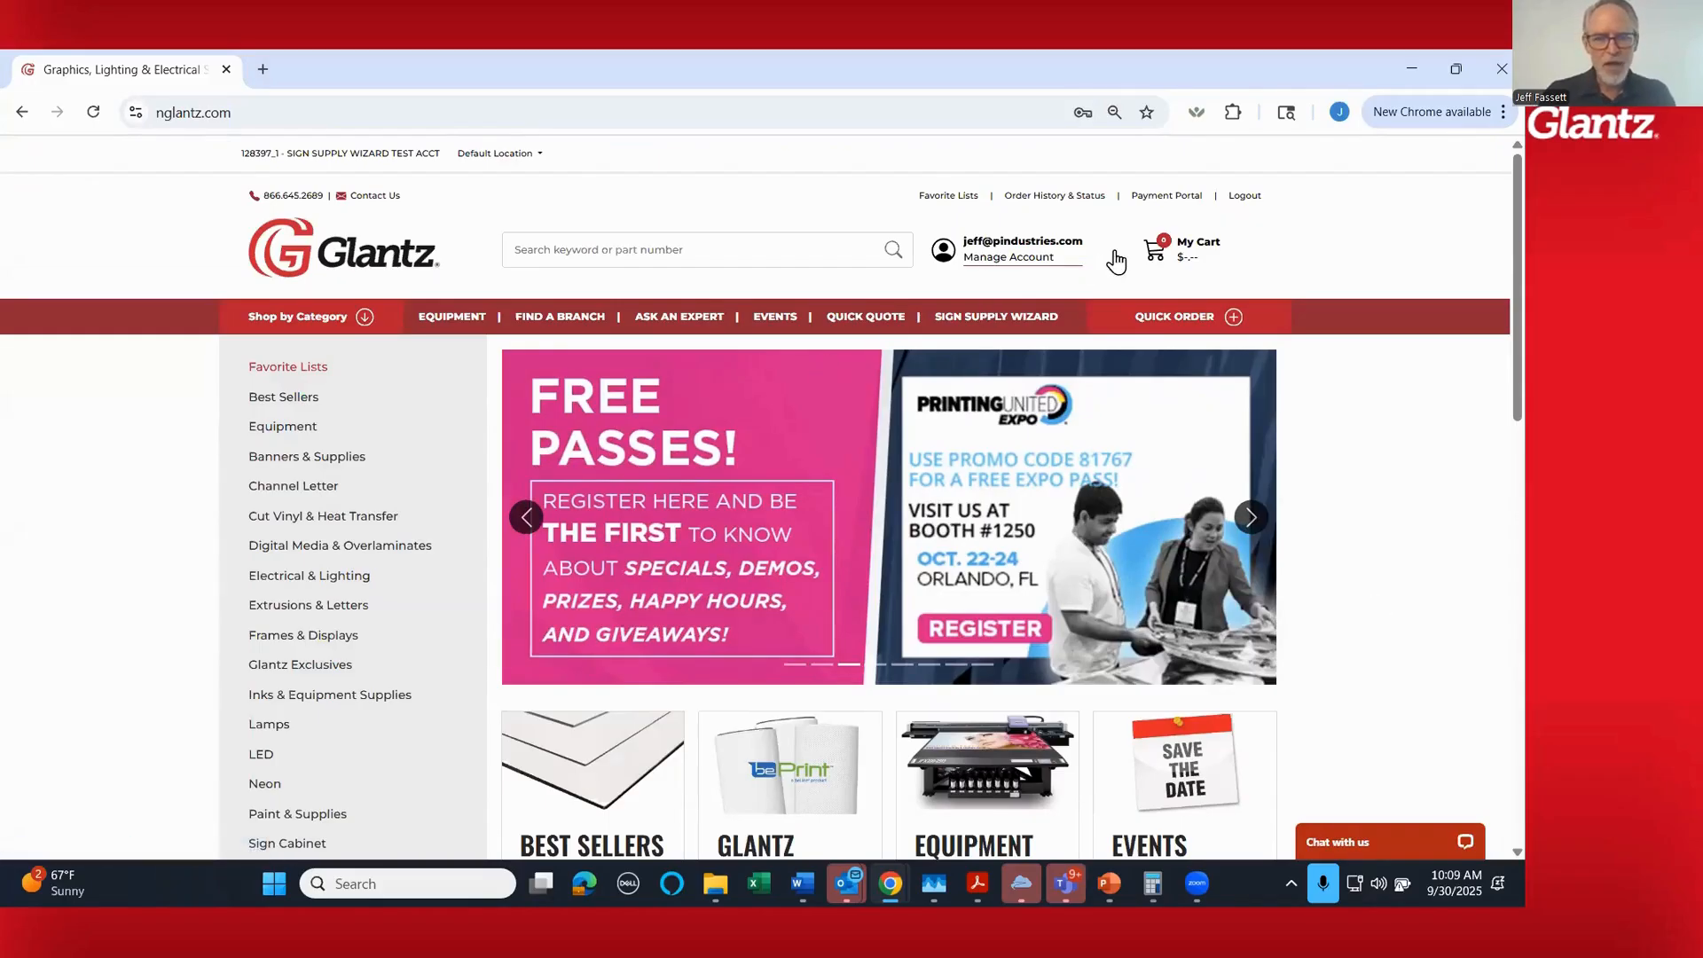
- Open the Sign Supply Wizard information page and review its webinars, videos, FAQs and assistance sections
{"action": "mouse_move", "coordinate": [1000, 336]}
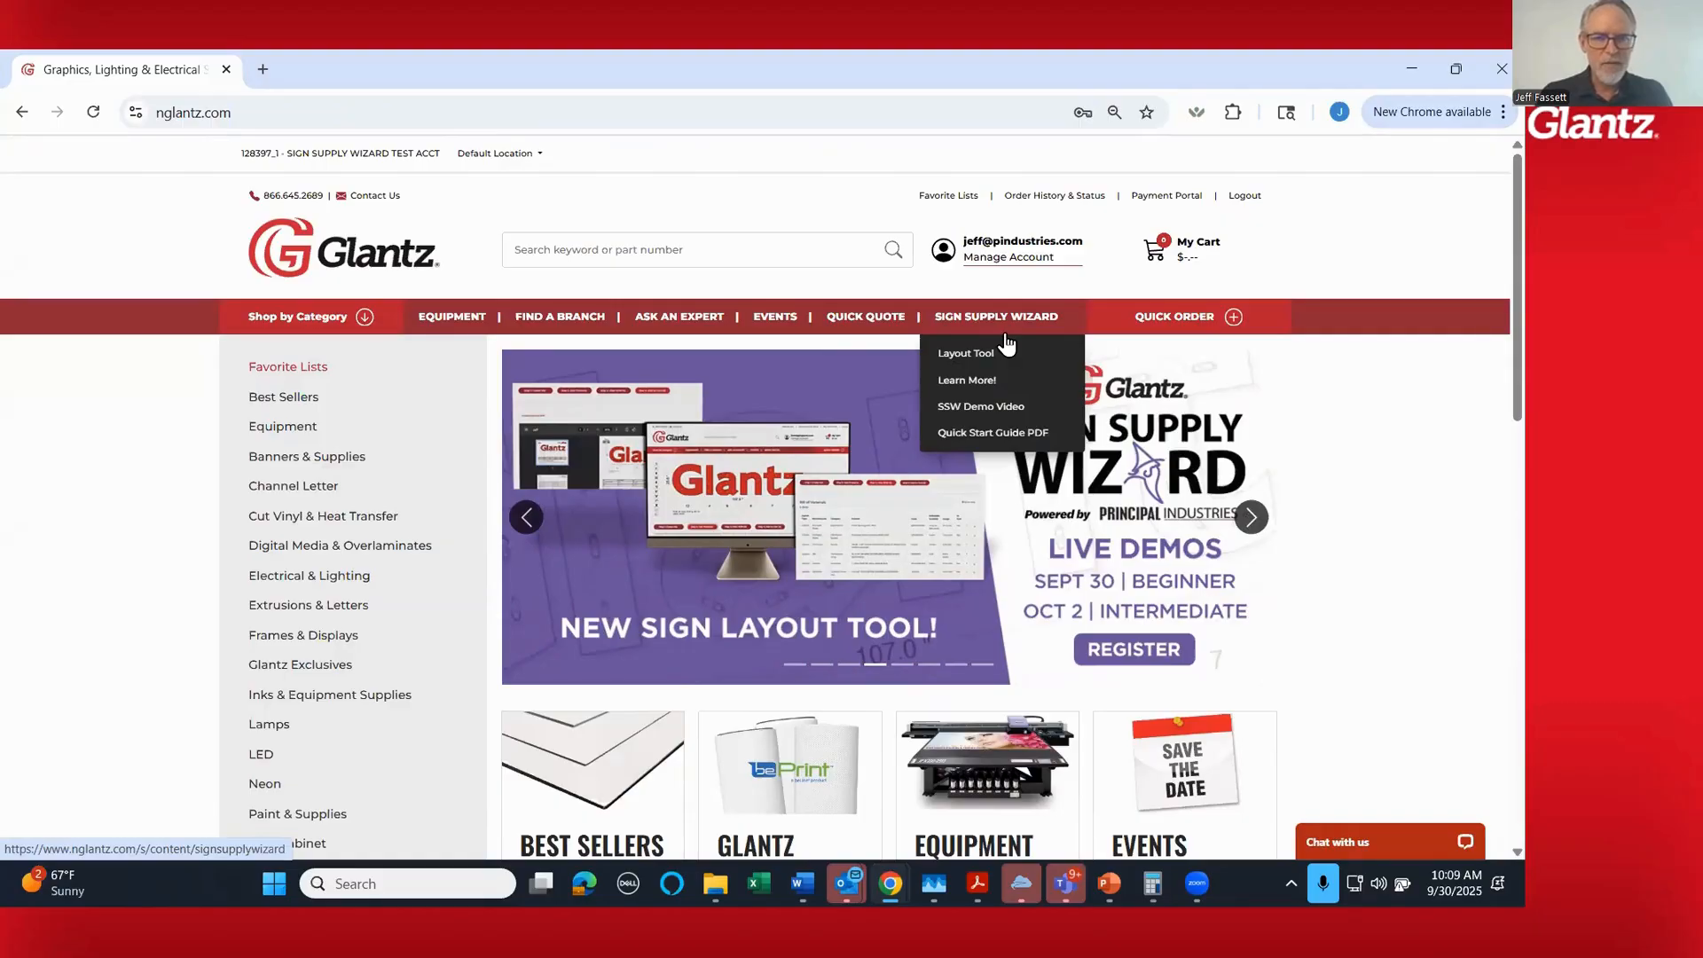
{"action": "left_click", "coordinate": [974, 380]}
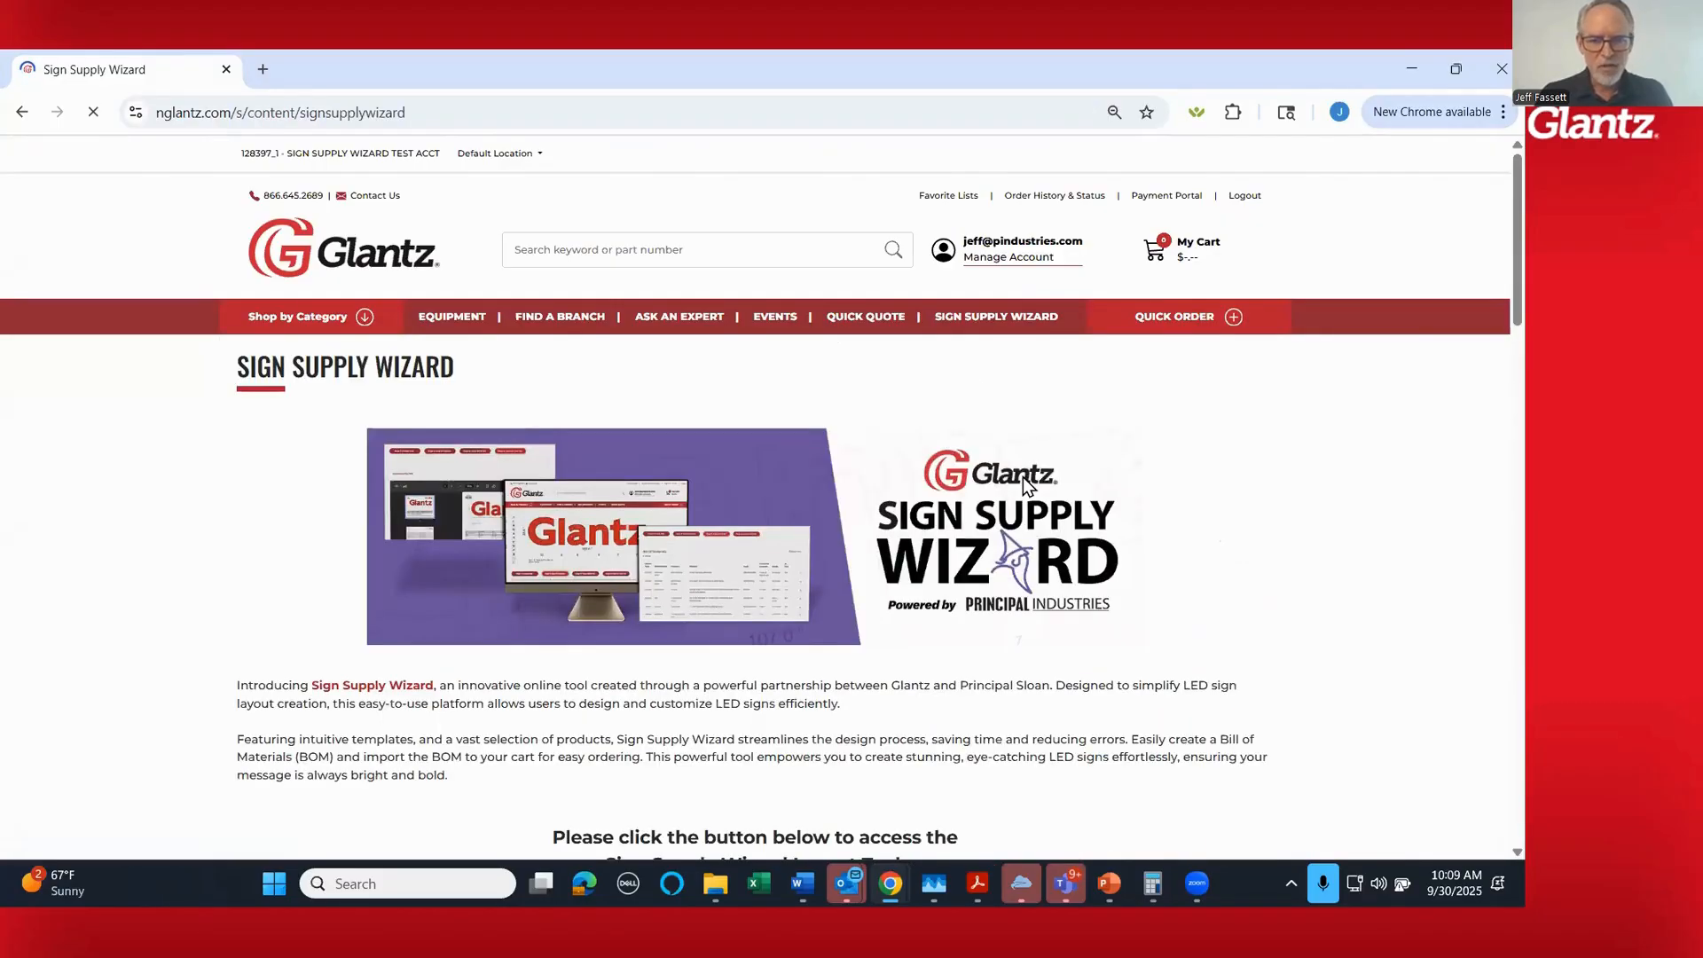
{"action": "scroll", "coordinate": [1080, 568], "scroll_direction": "down", "scroll_amount": 2}
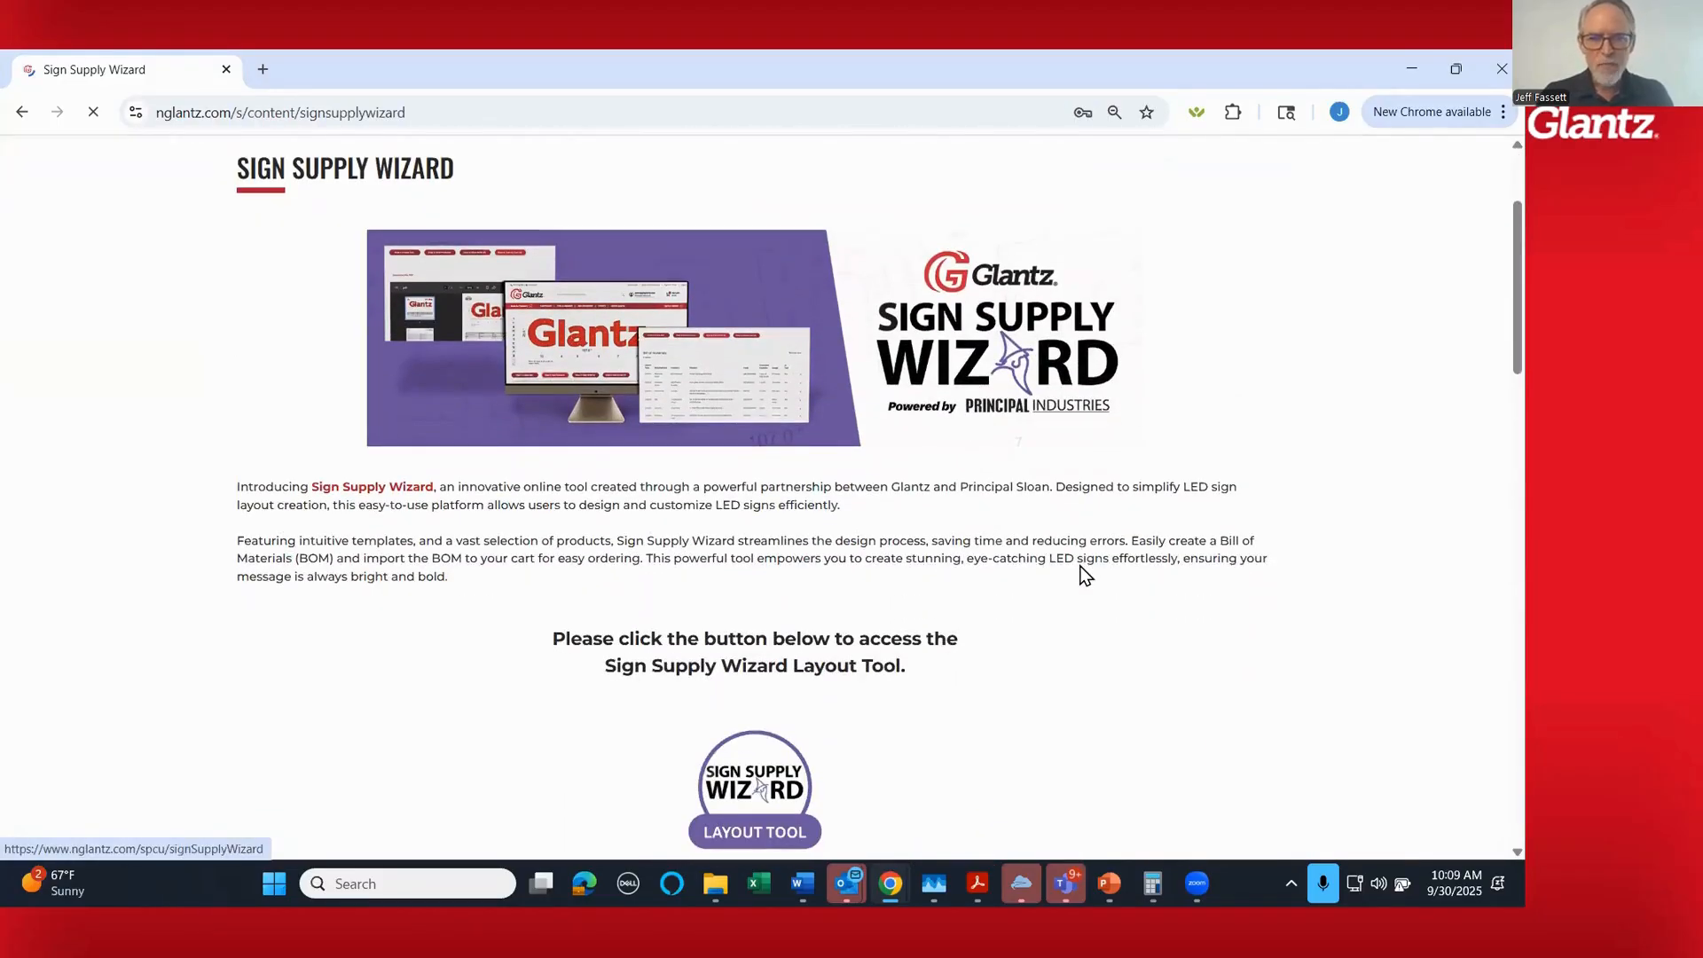
{"action": "scroll", "coordinate": [1080, 565], "scroll_direction": "down", "scroll_amount": 1}
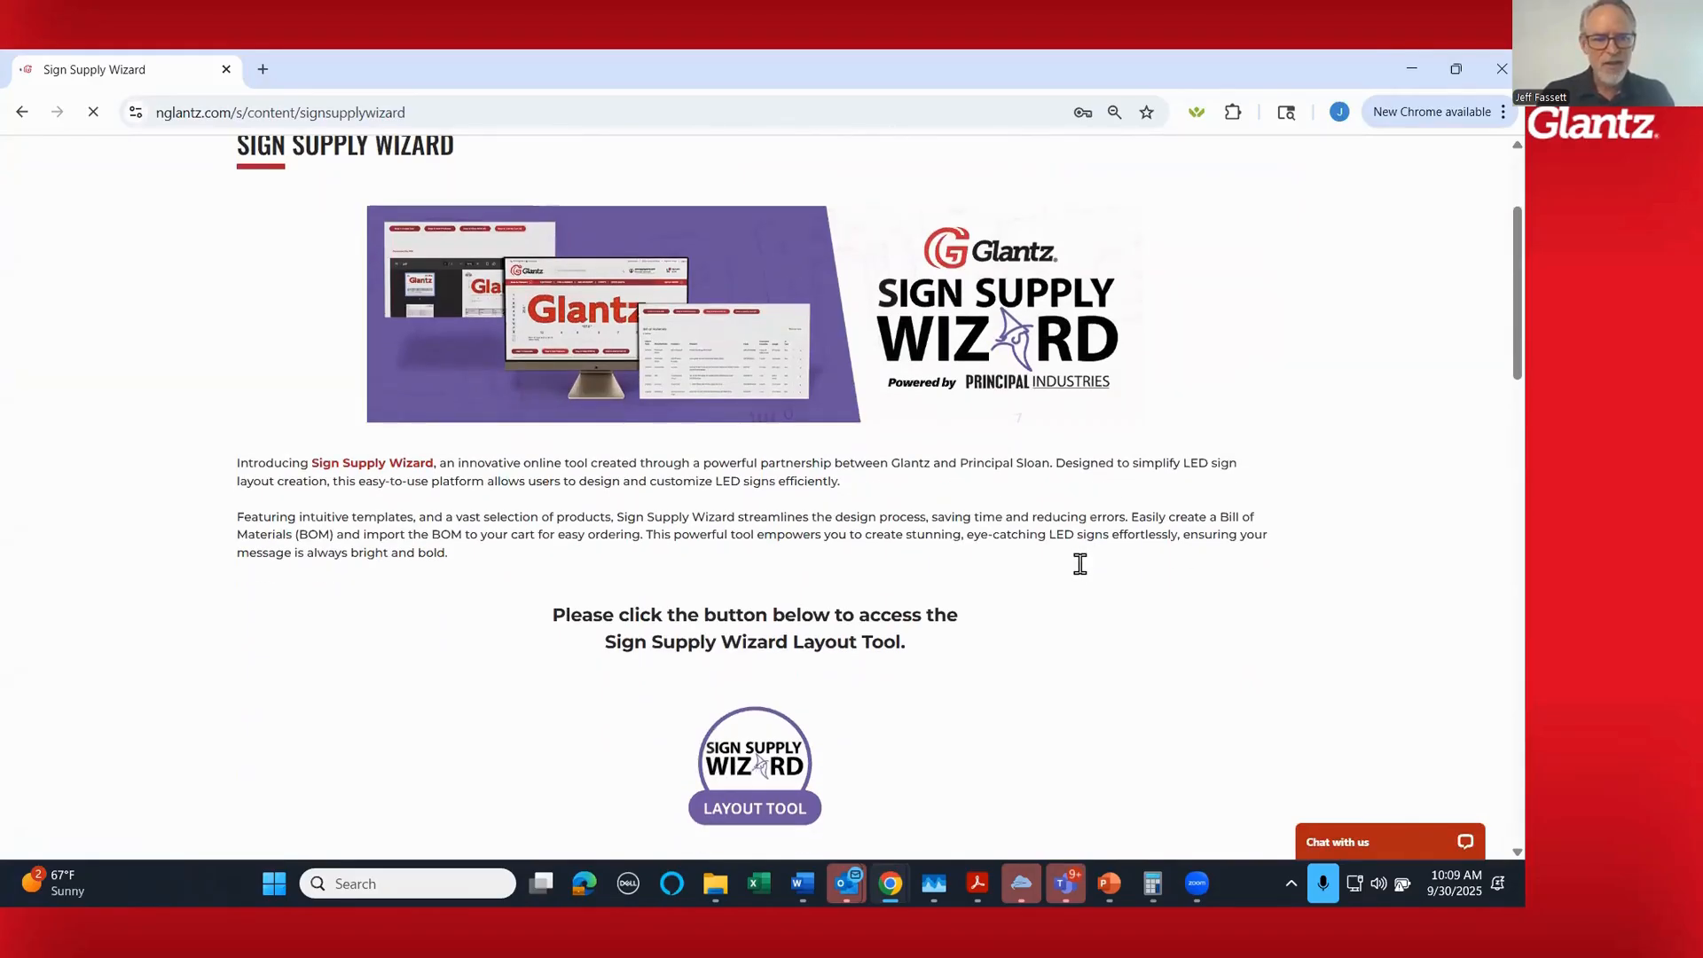
{"action": "scroll", "coordinate": [1082, 564], "scroll_direction": "down", "scroll_amount": 8}
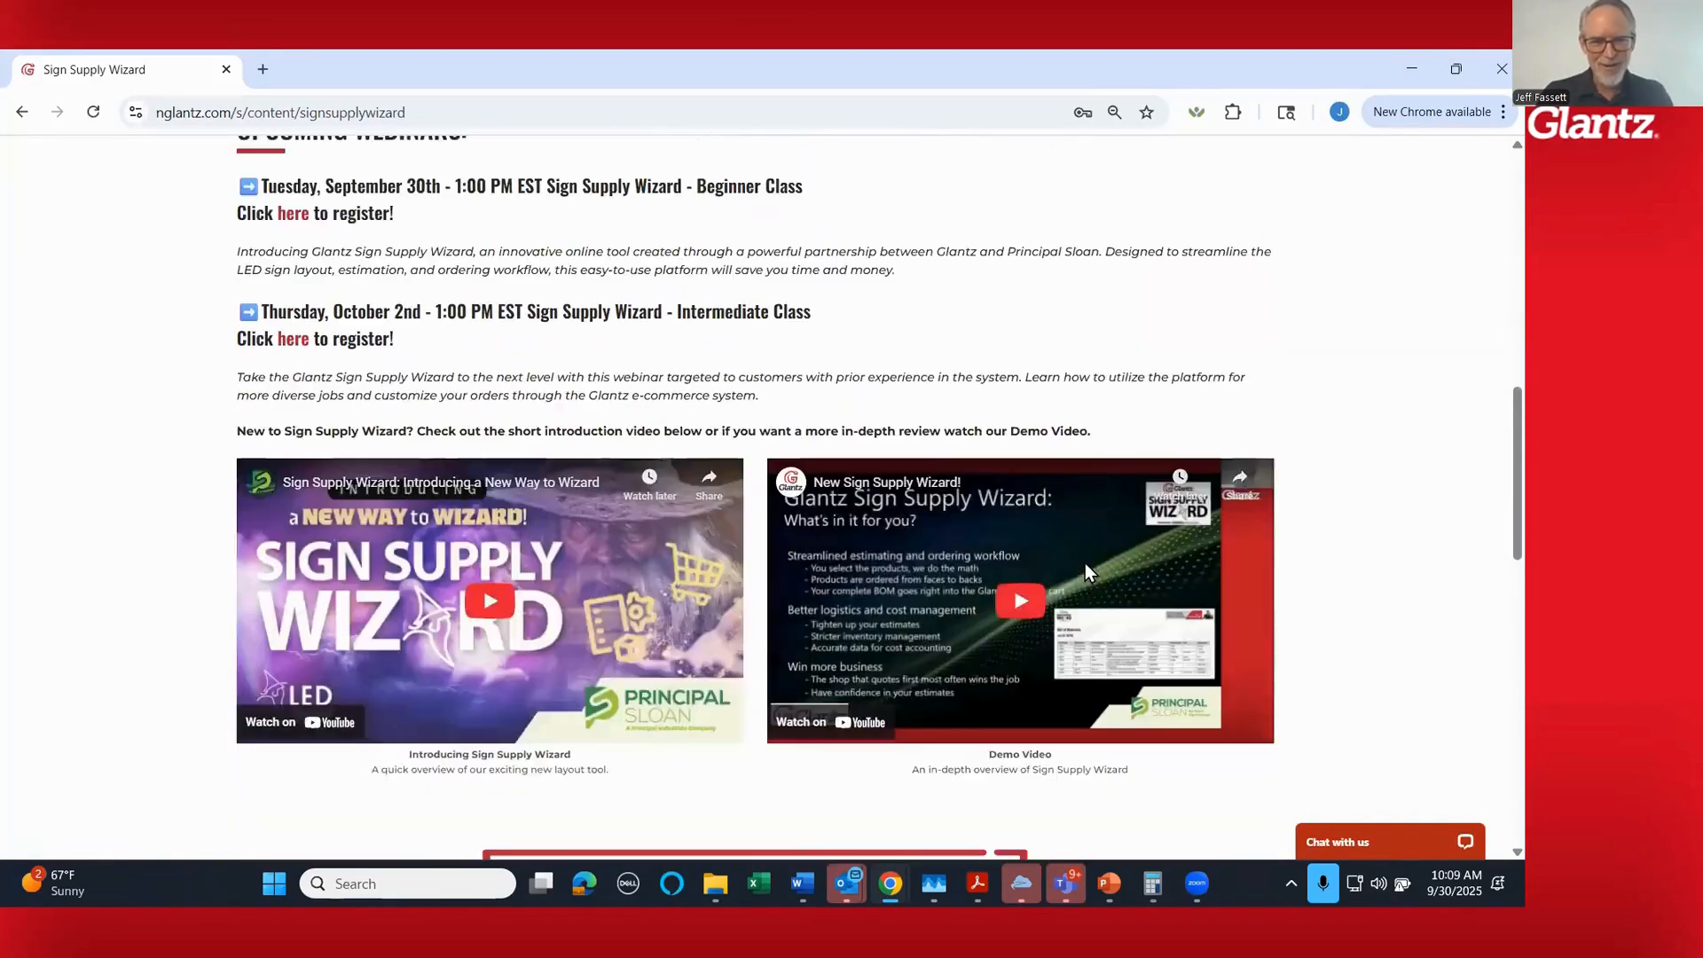
{"action": "scroll", "coordinate": [1089, 568], "scroll_direction": "down", "scroll_amount": 1}
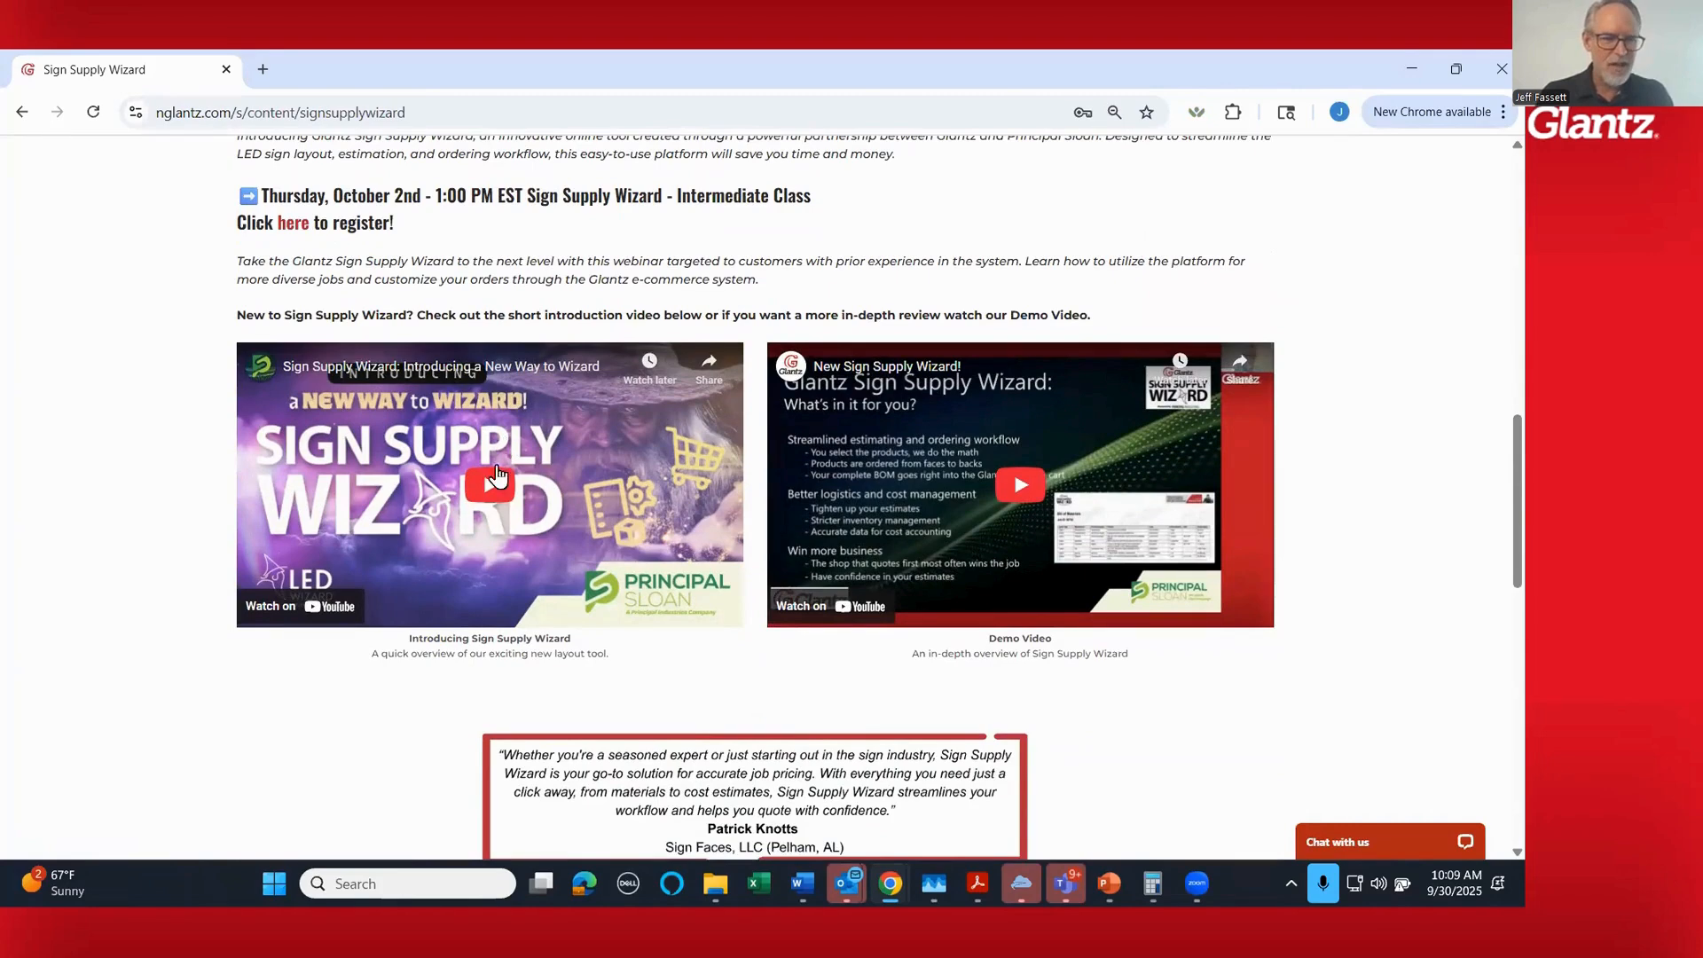
{"action": "scroll", "coordinate": [1331, 520], "scroll_direction": "down", "scroll_amount": 6}
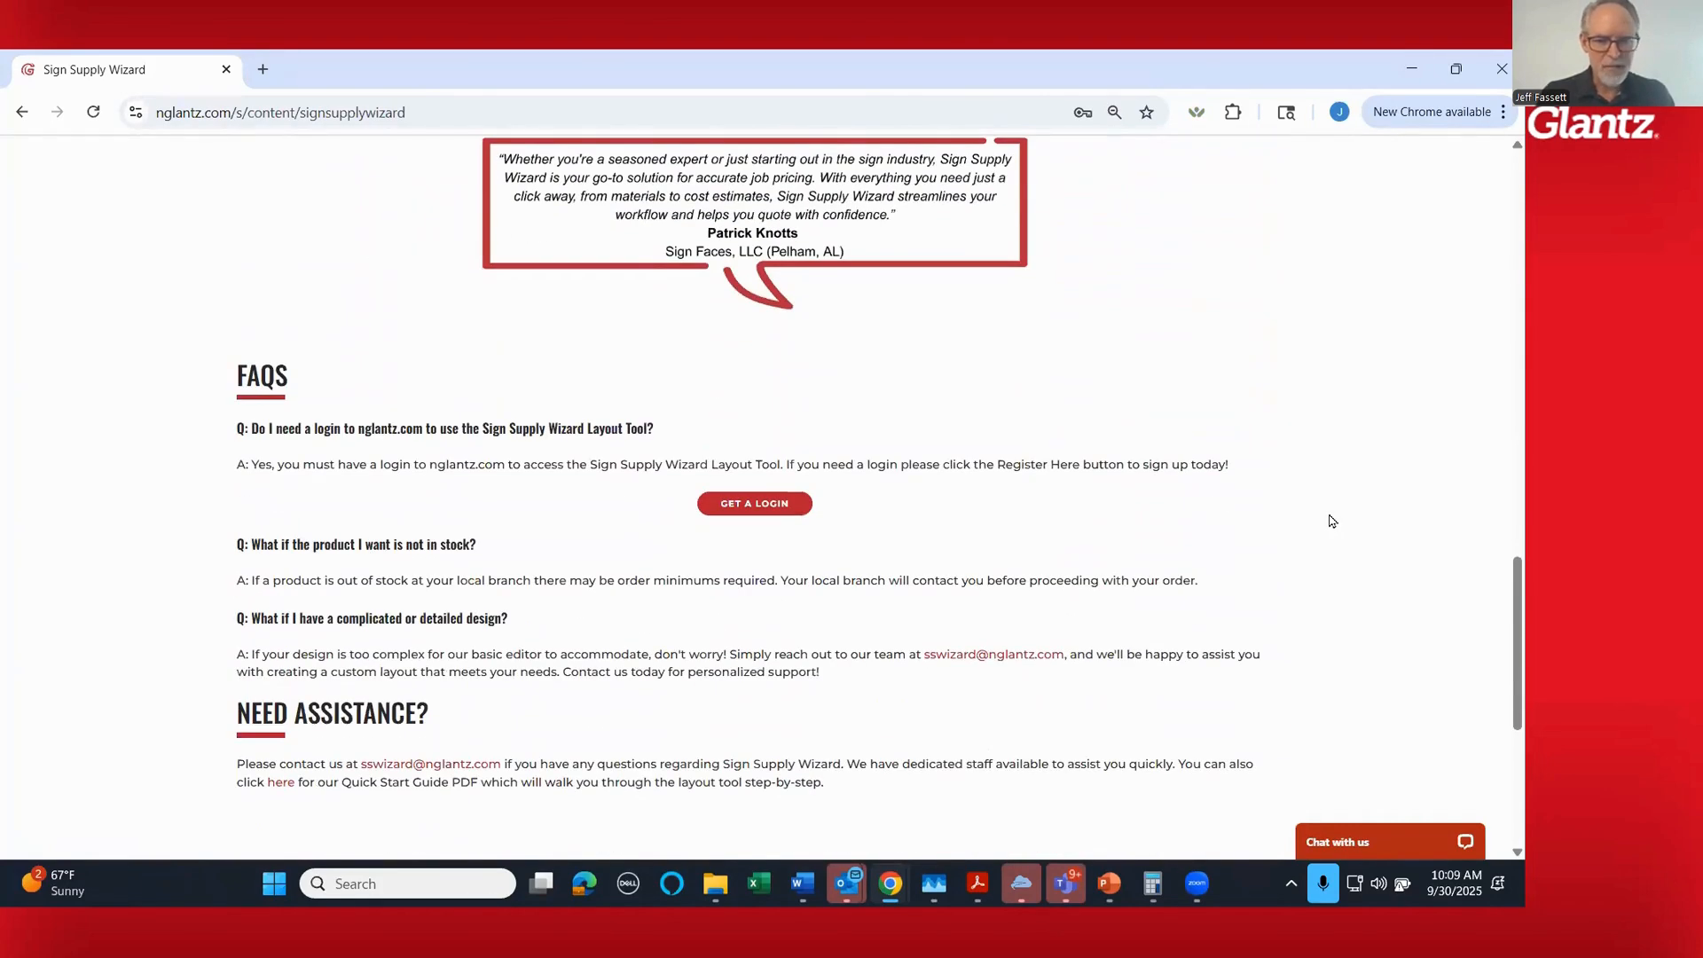
{"action": "scroll", "coordinate": [1331, 521], "scroll_direction": "up", "scroll_amount": 8}
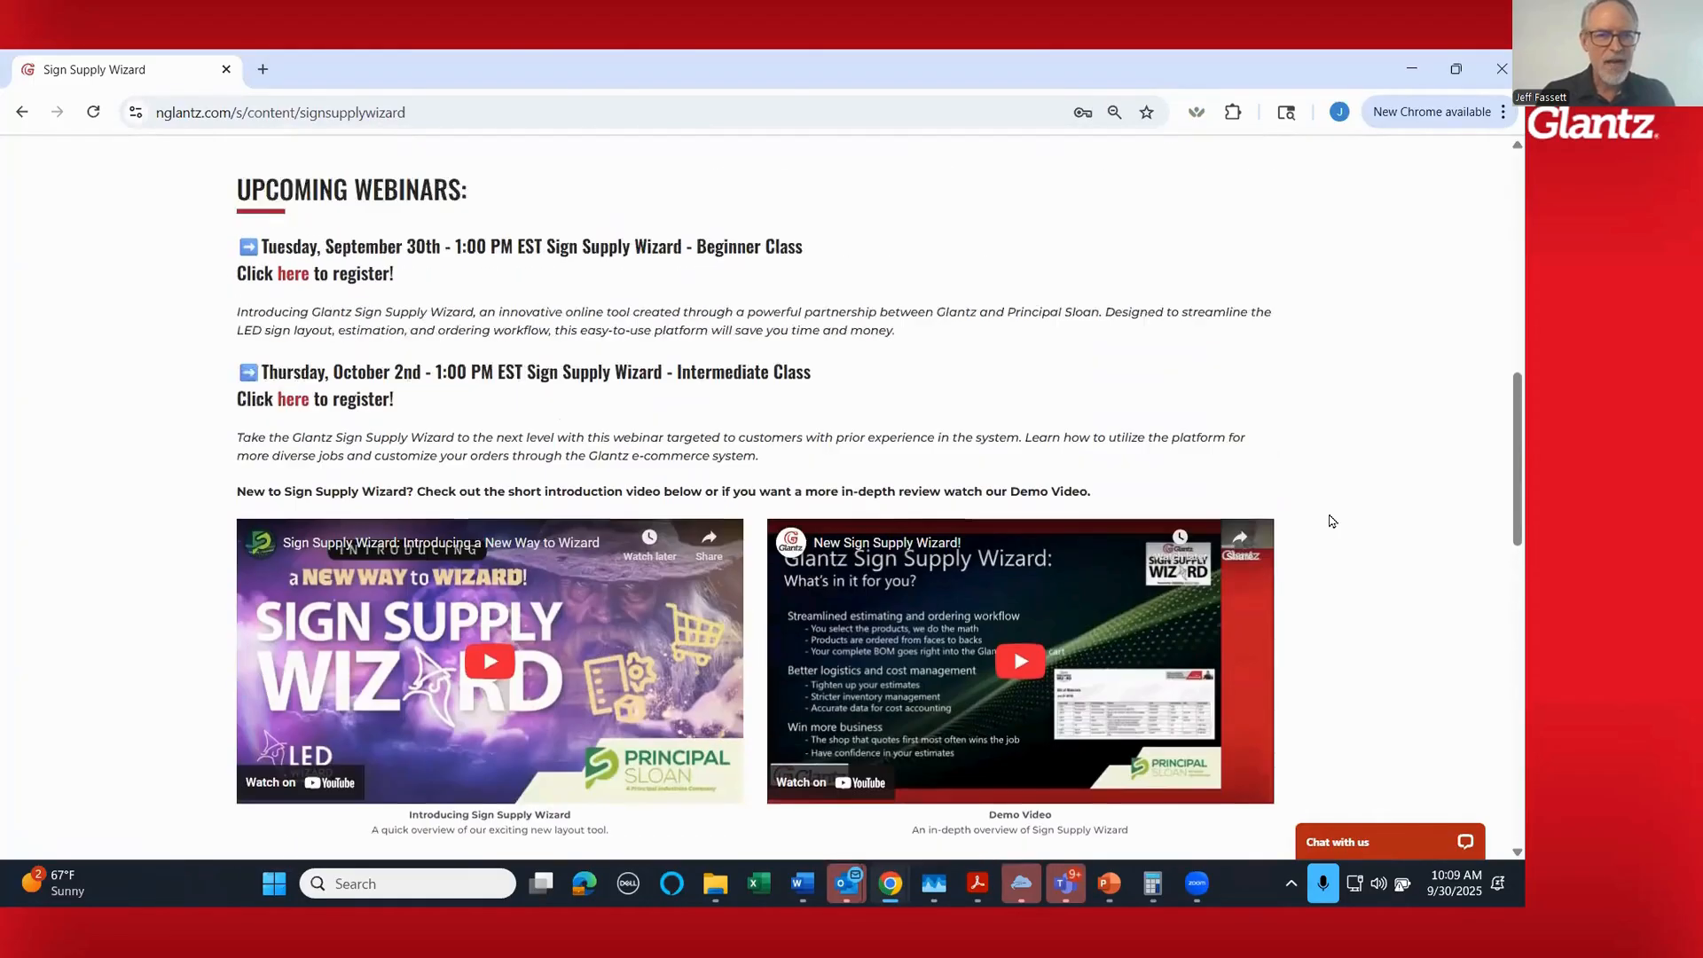
{"action": "scroll", "coordinate": [1329, 521], "scroll_direction": "up", "scroll_amount": 2}
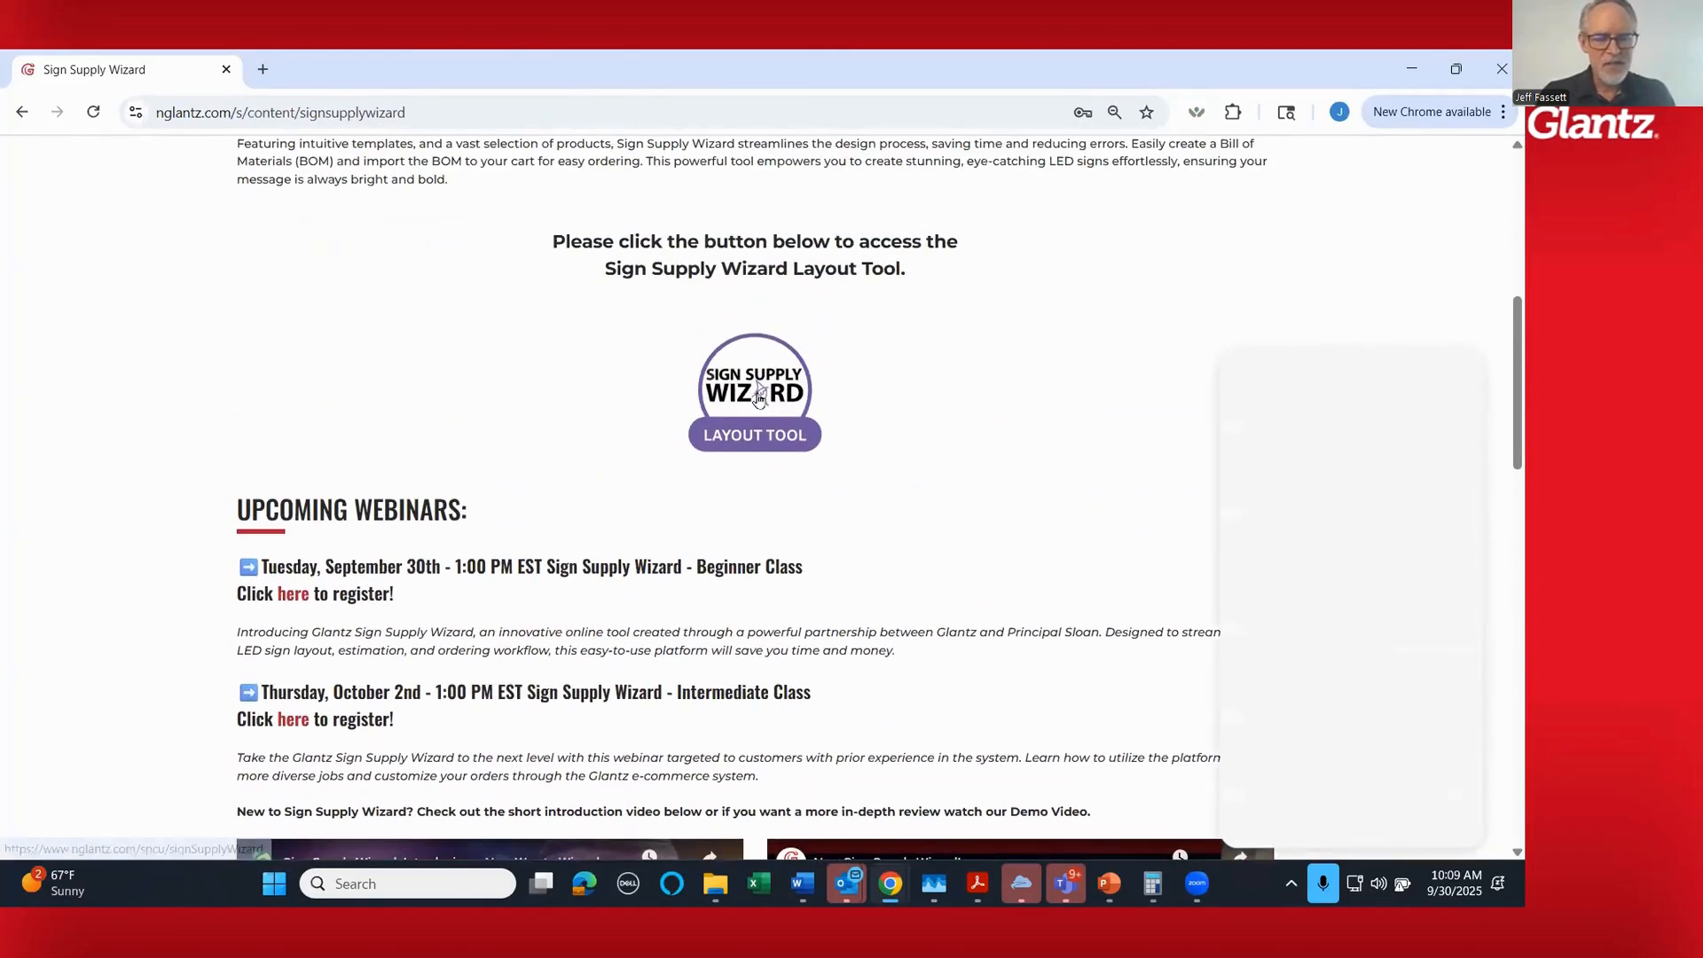
- Launch the Sign Supply Wizard Layout Tool and create a new job with its own job number, keeping one letter set and one cabinet set
{"action": "left_click", "coordinate": [754, 401]}
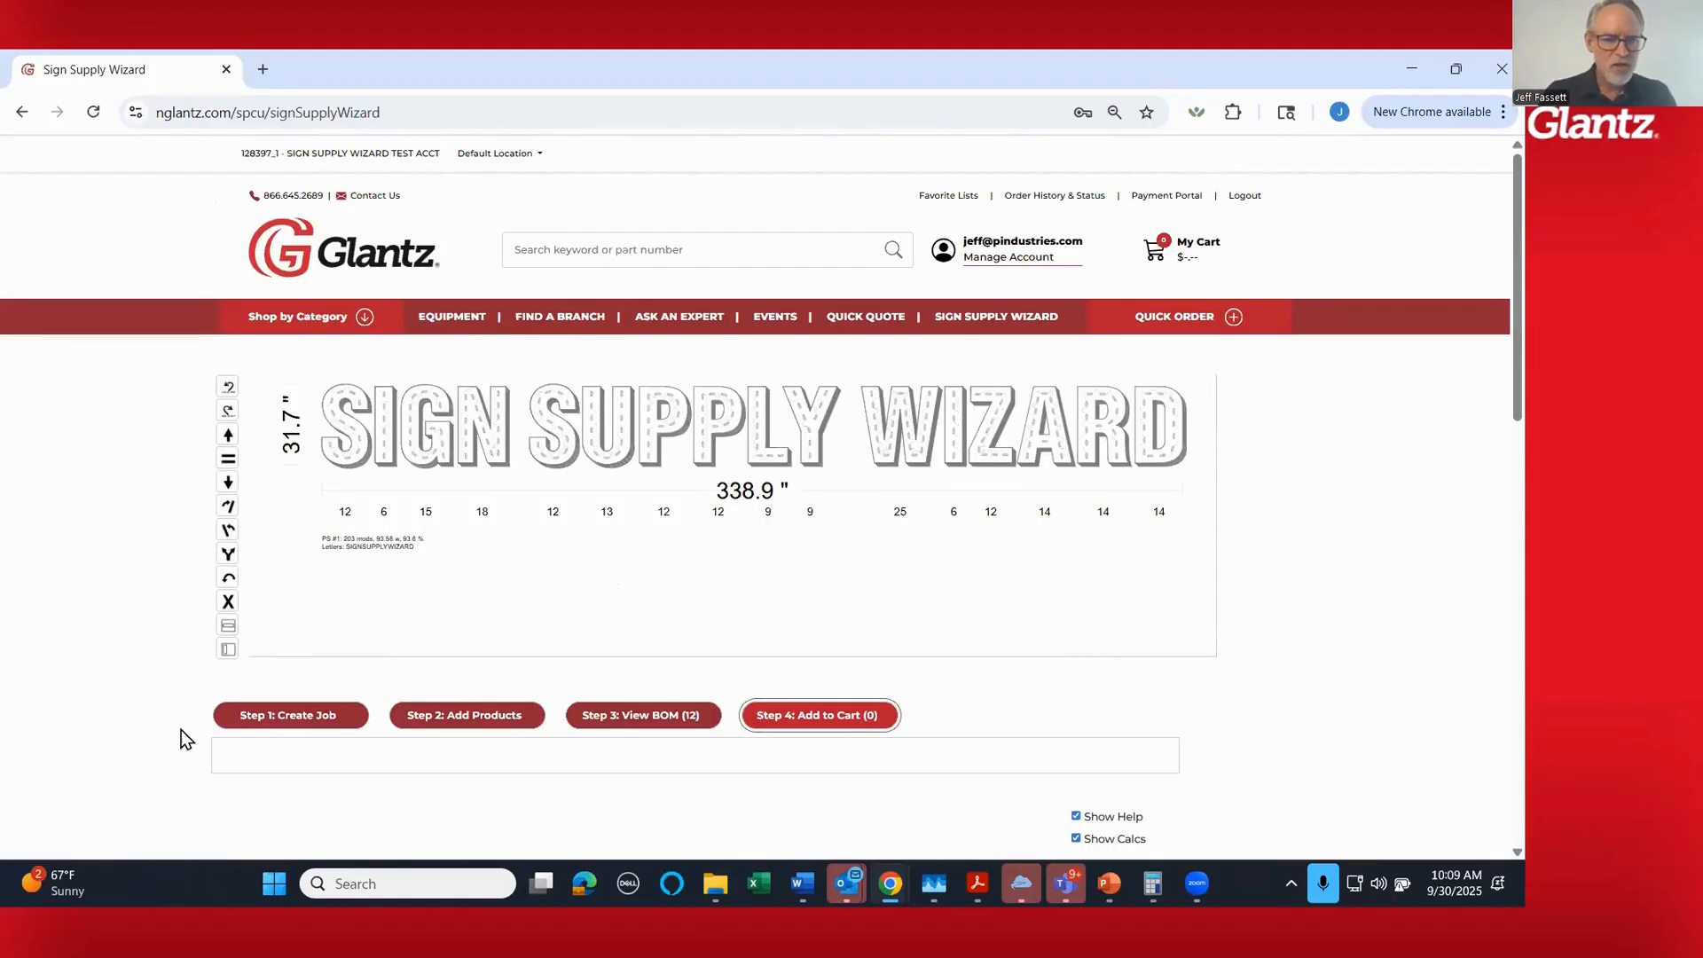
{"action": "left_click", "coordinate": [296, 726]}
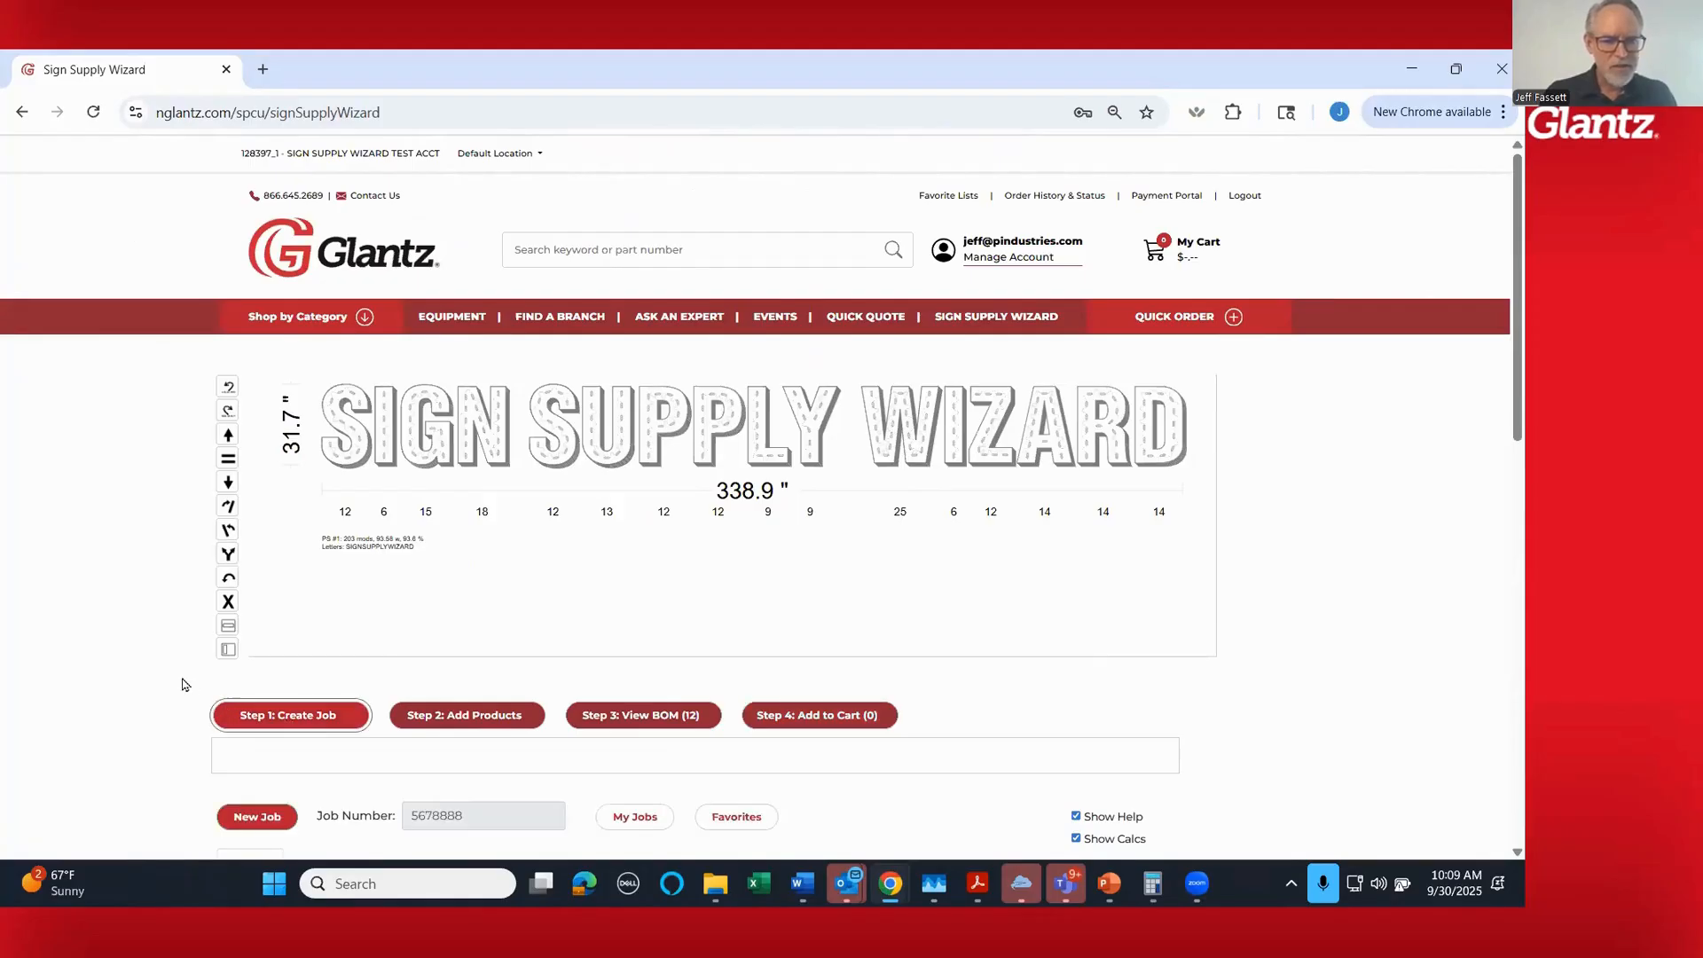
{"action": "scroll", "coordinate": [160, 643], "scroll_direction": "down", "scroll_amount": 1}
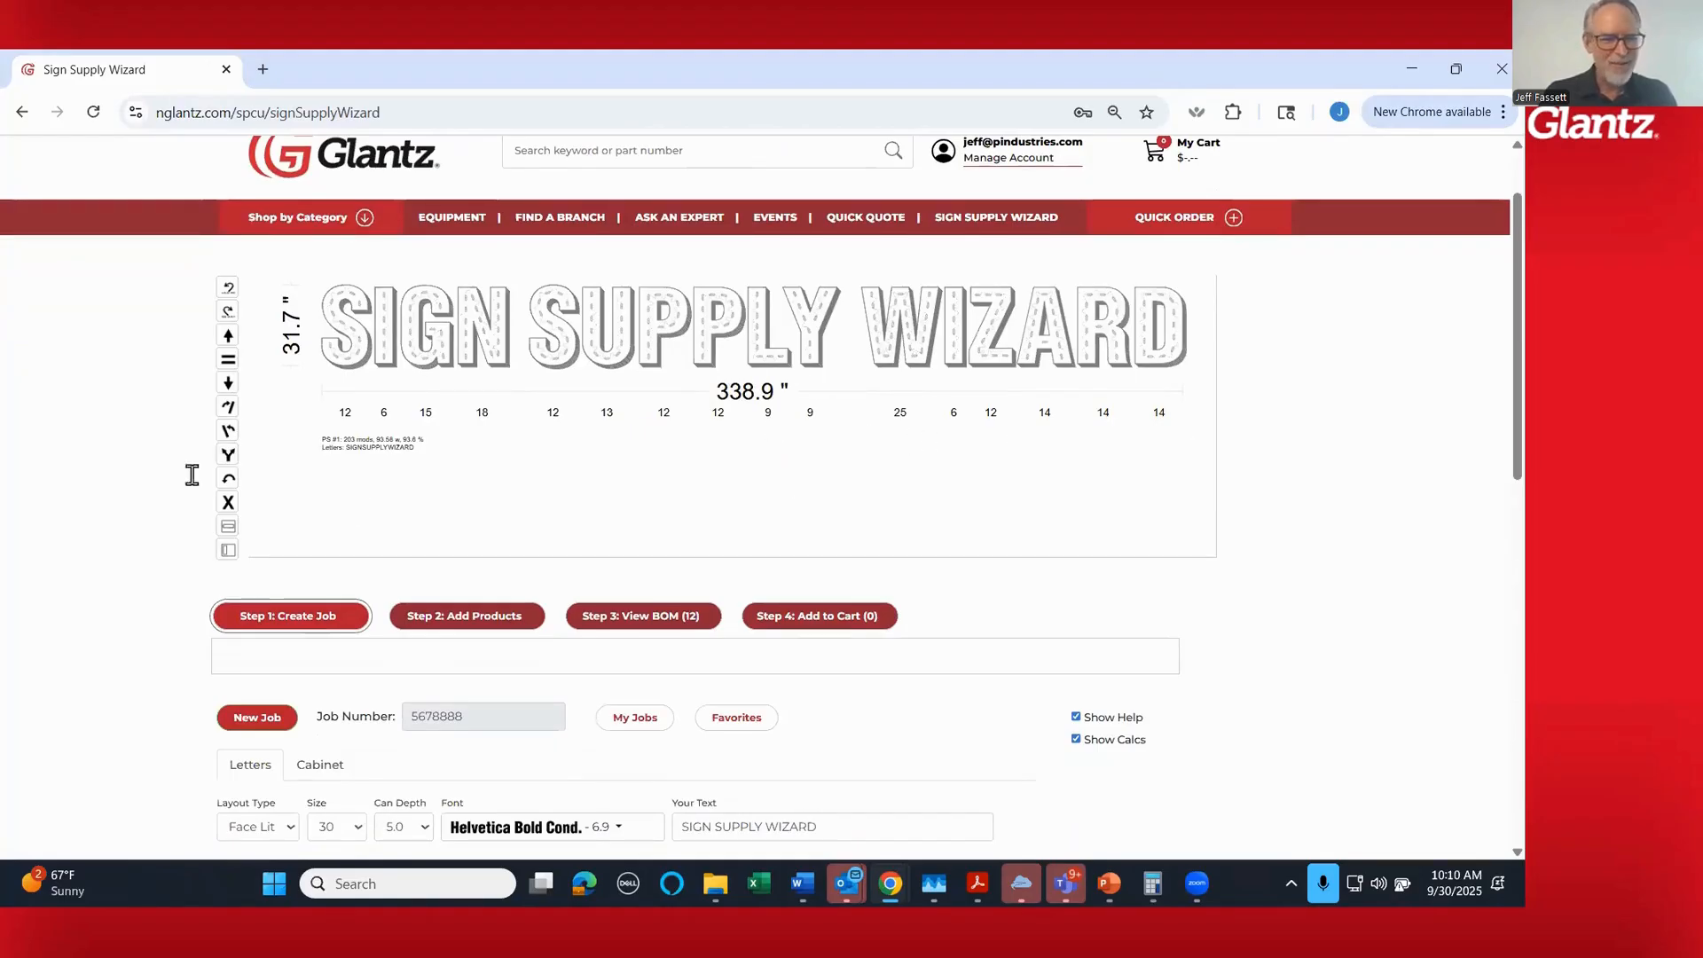
{"action": "scroll", "coordinate": [115, 416], "scroll_direction": "down", "scroll_amount": 2}
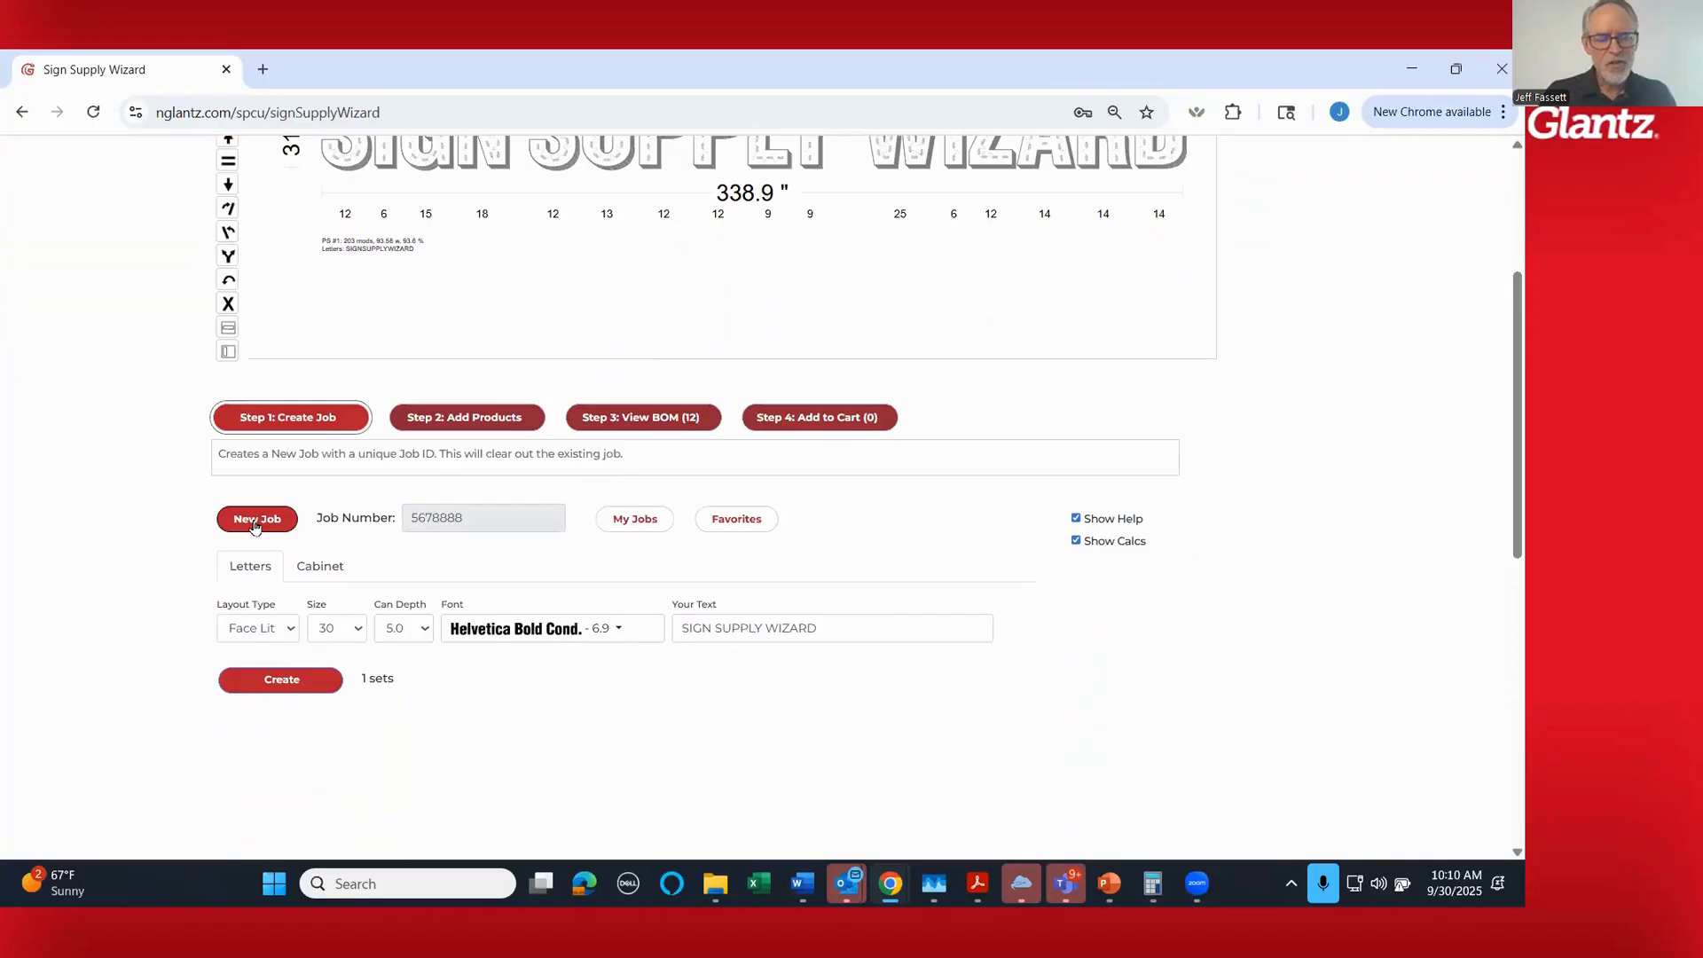
{"action": "left_click", "coordinate": [256, 521]}
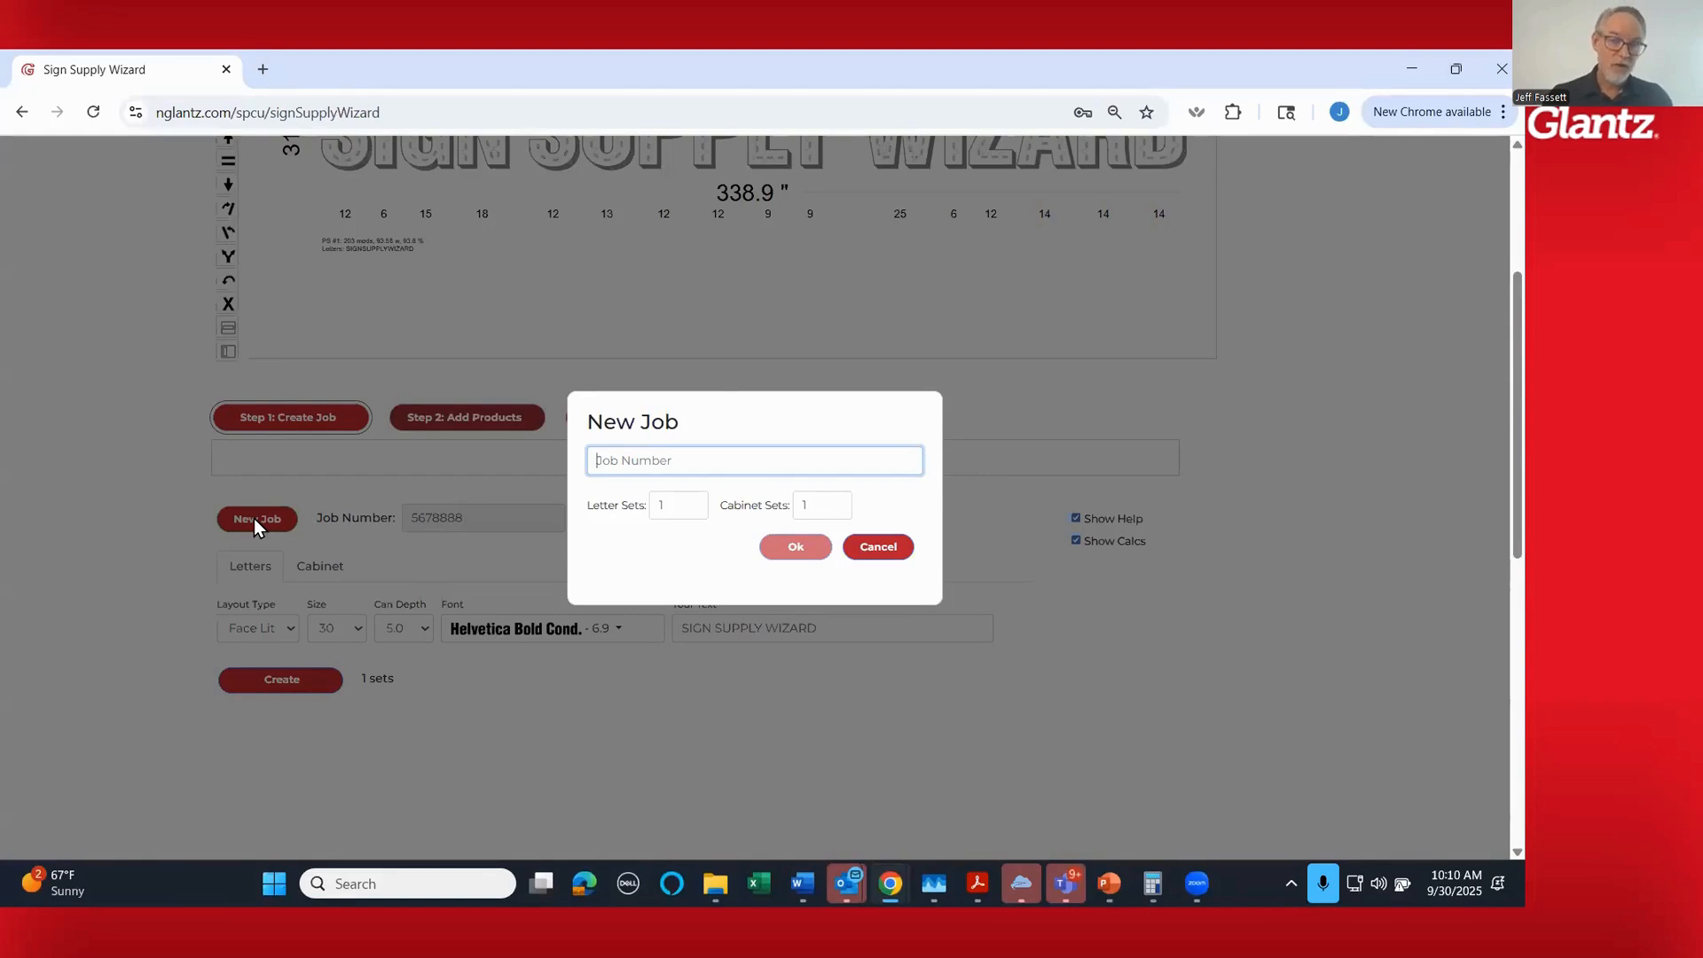
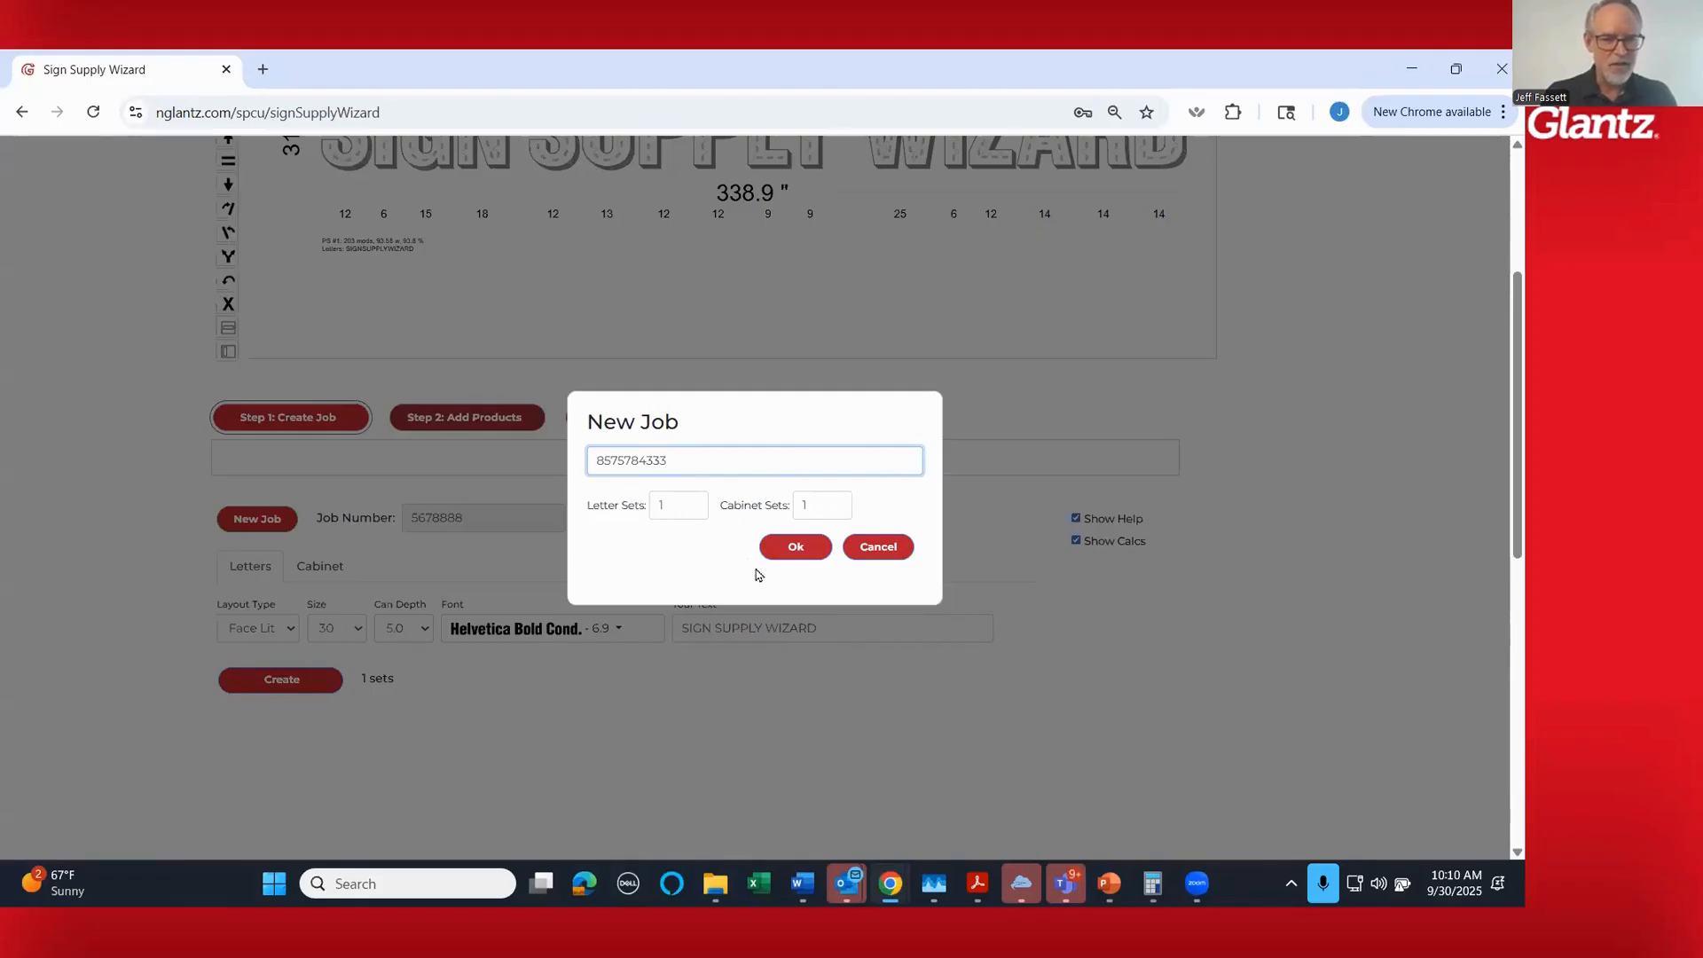
{"action": "left_click", "coordinate": [788, 553]}
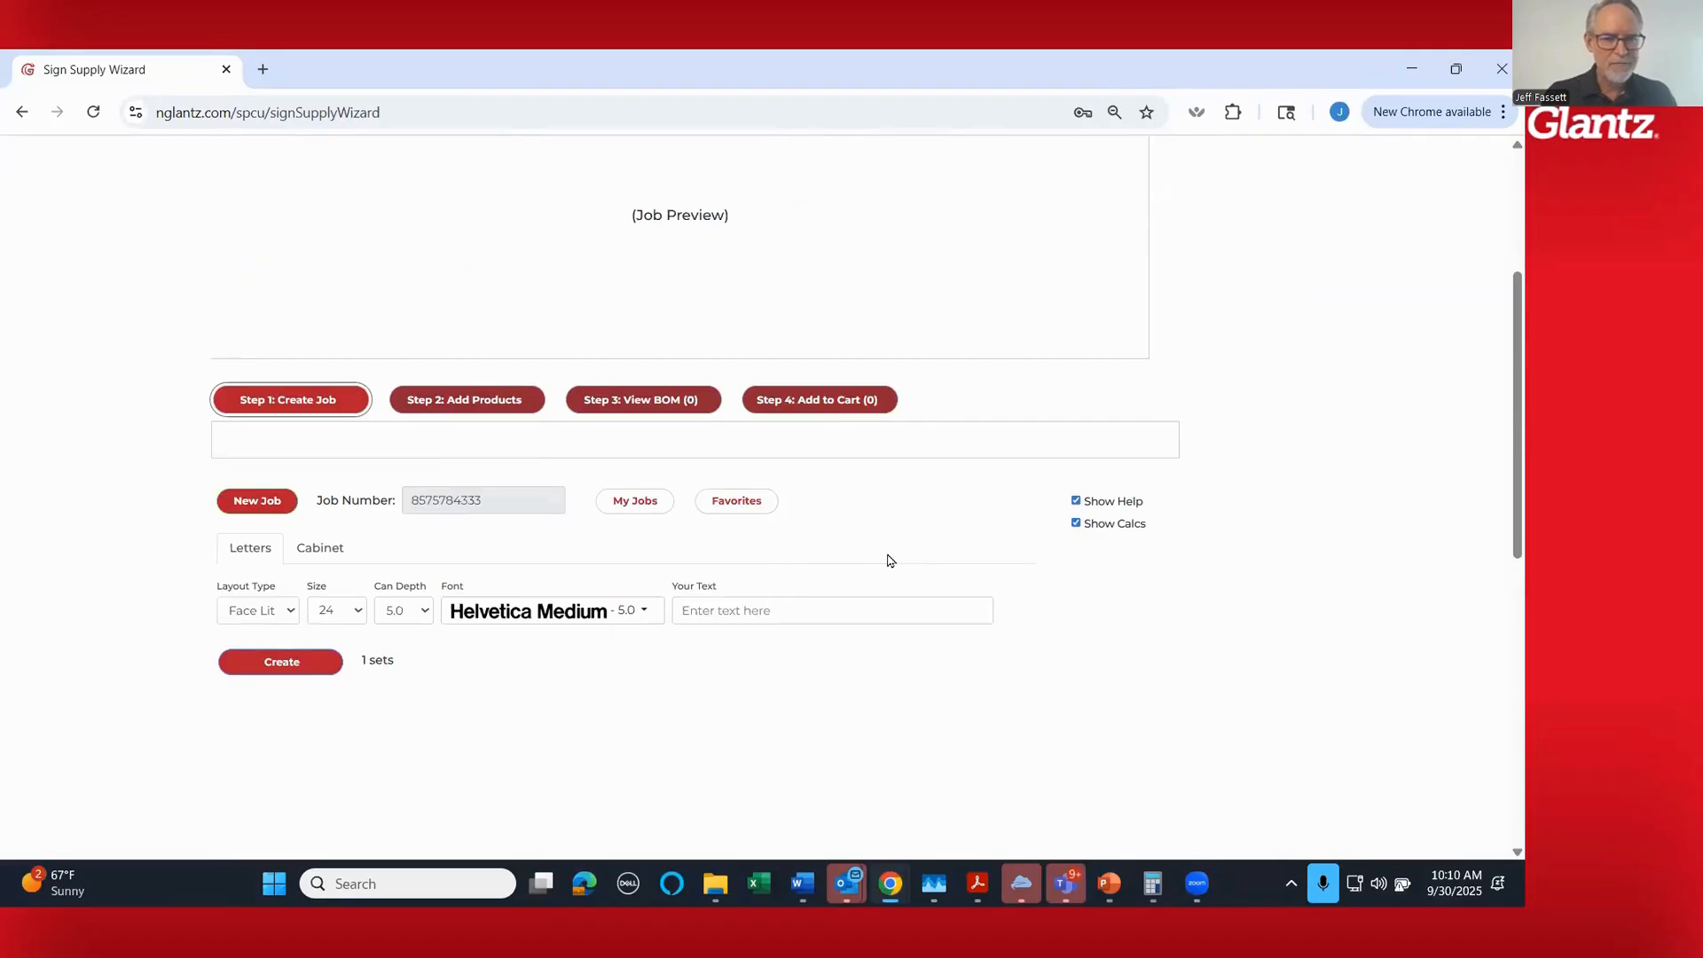
- Examine the job's Letters and Cabinet settings, including the help text and the available layout types for letters
{"action": "scroll", "coordinate": [913, 601], "scroll_direction": "down", "scroll_amount": 1}
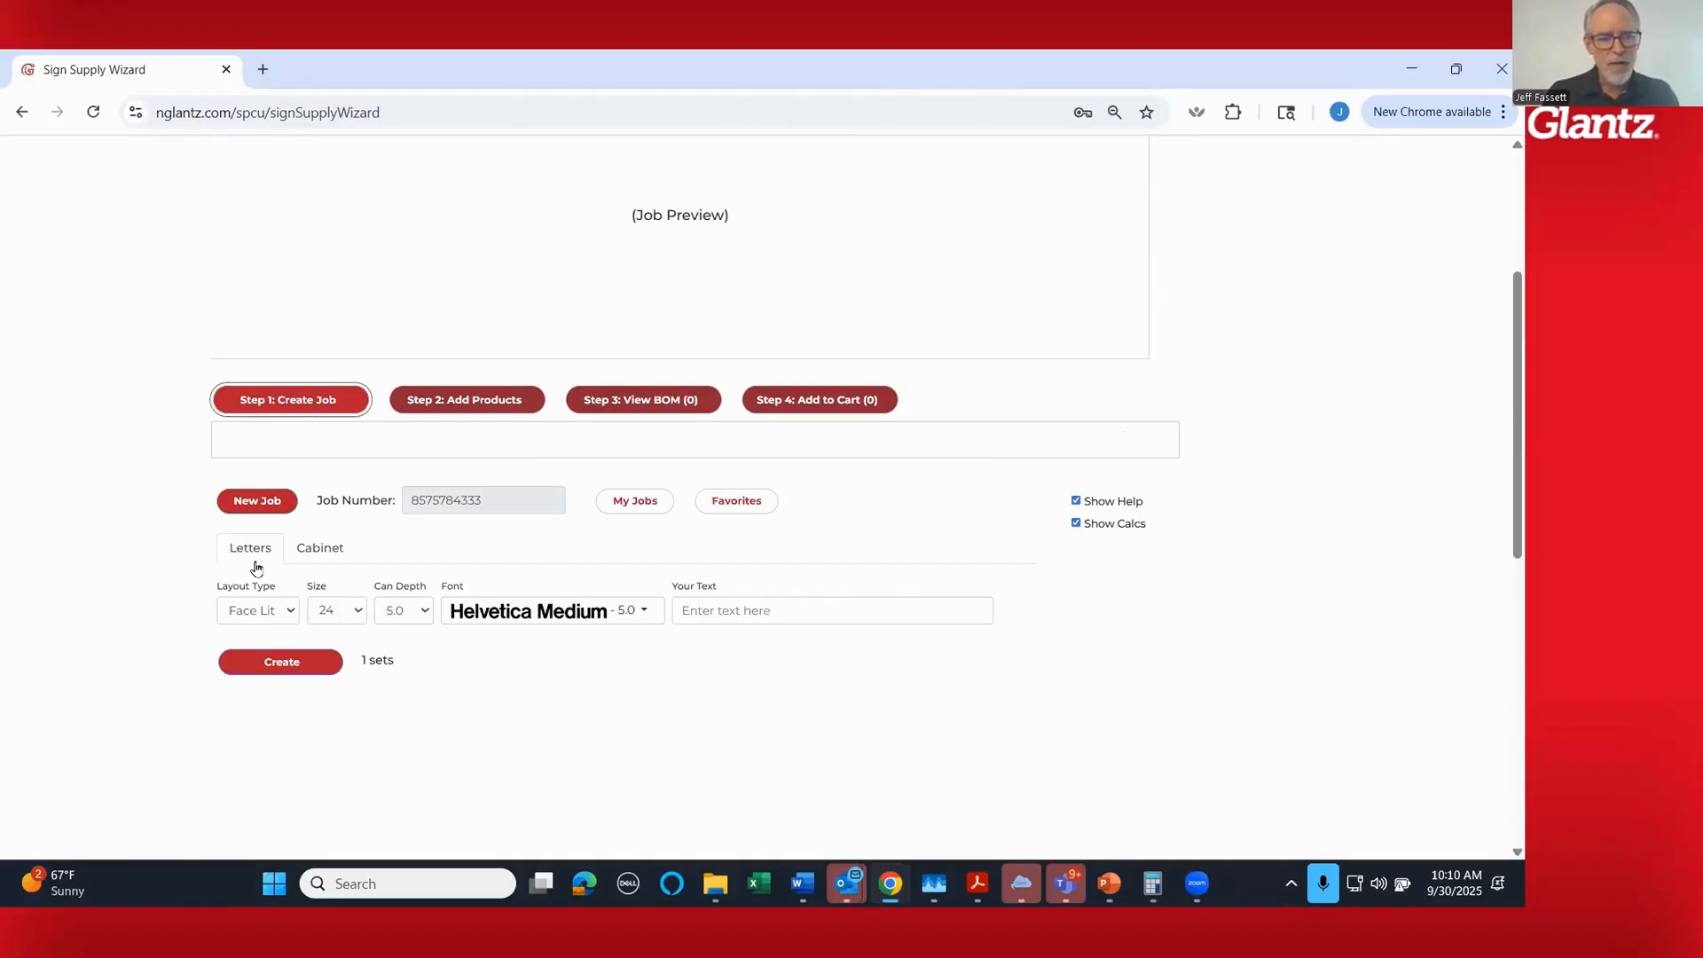
{"action": "left_click", "coordinate": [325, 550]}
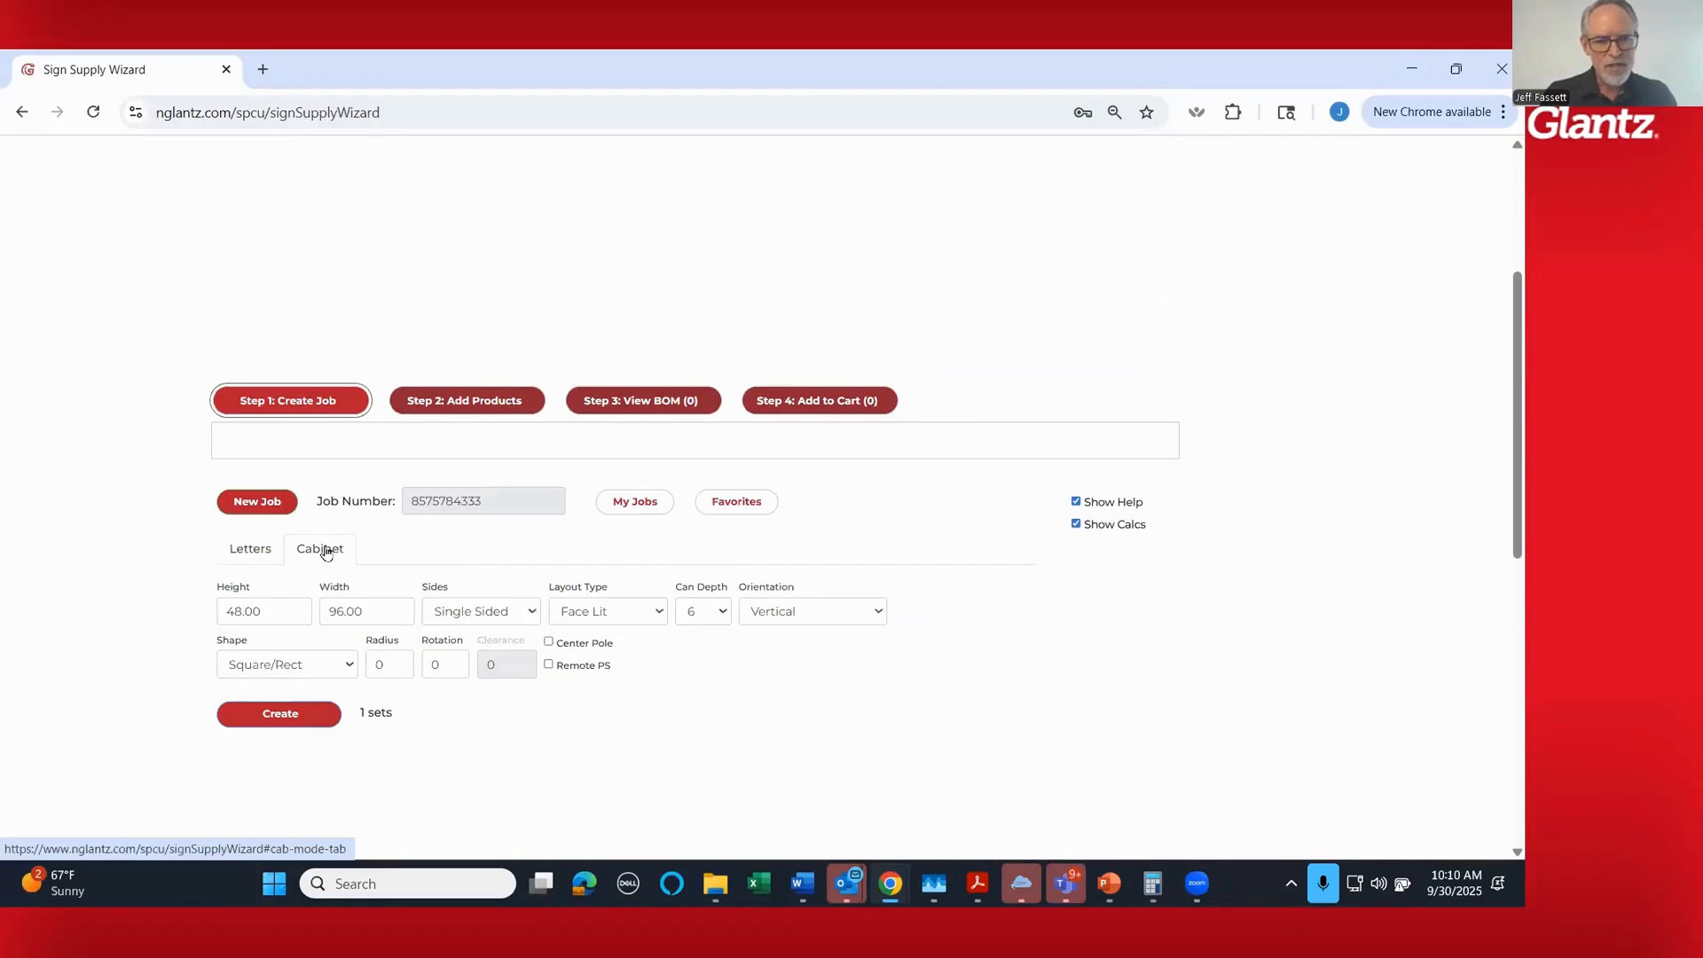
{"action": "left_click", "coordinate": [244, 554]}
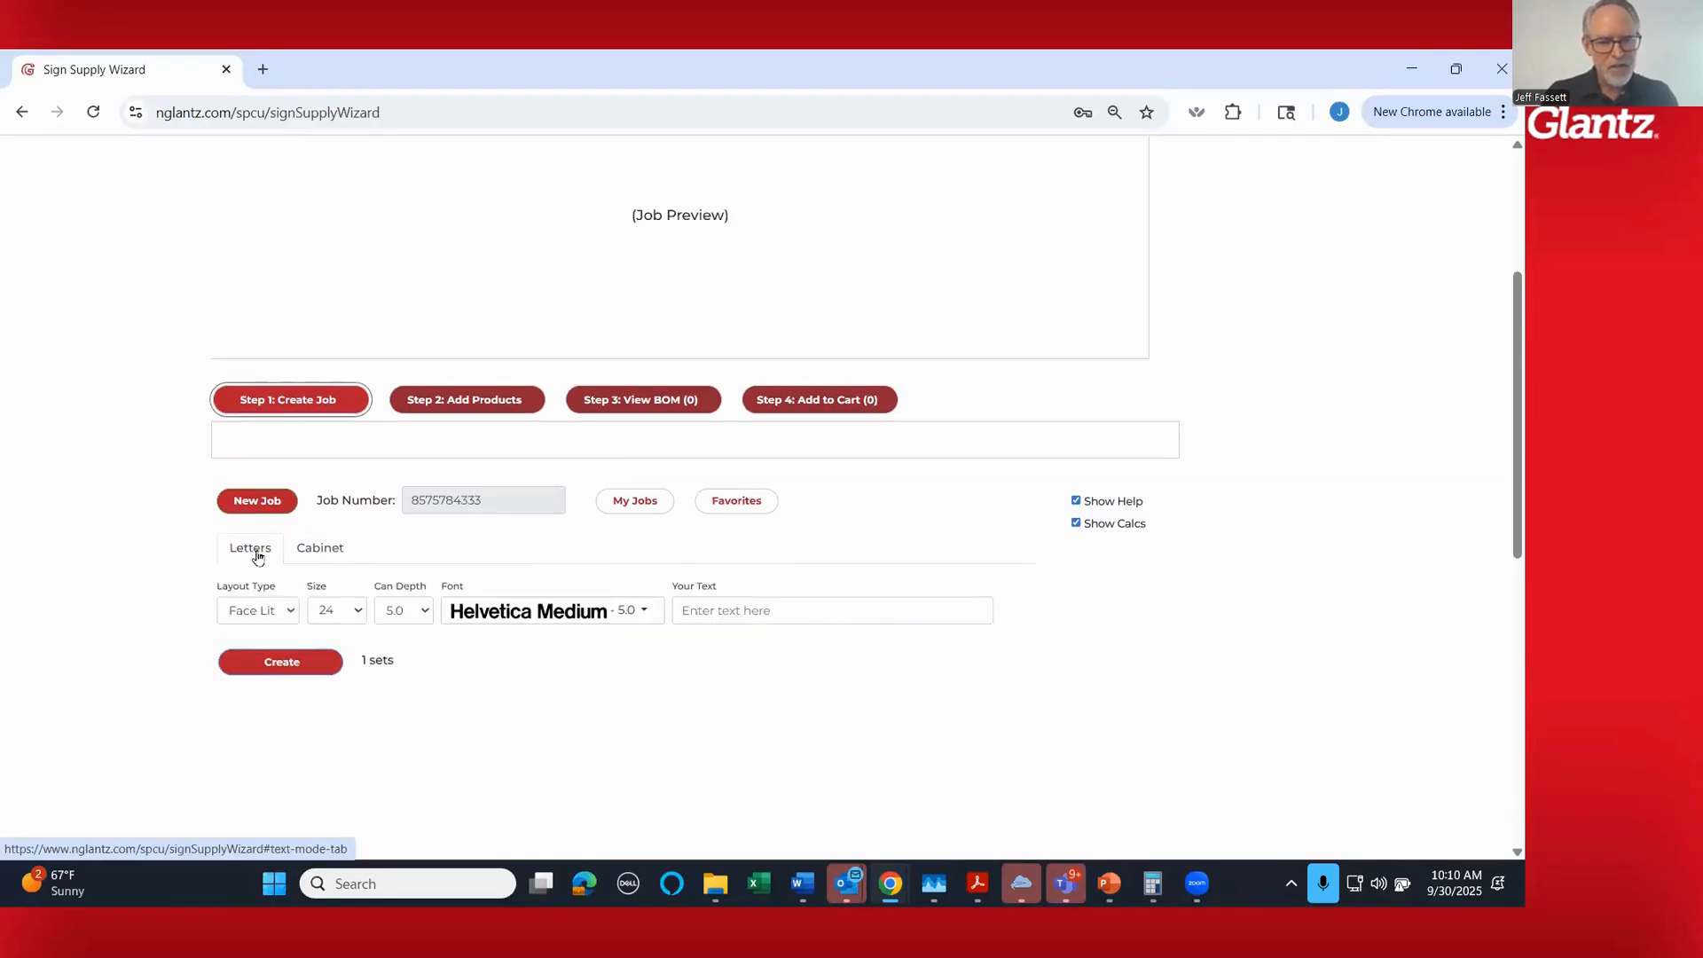
{"action": "scroll", "coordinate": [186, 533], "scroll_direction": "down", "scroll_amount": 1}
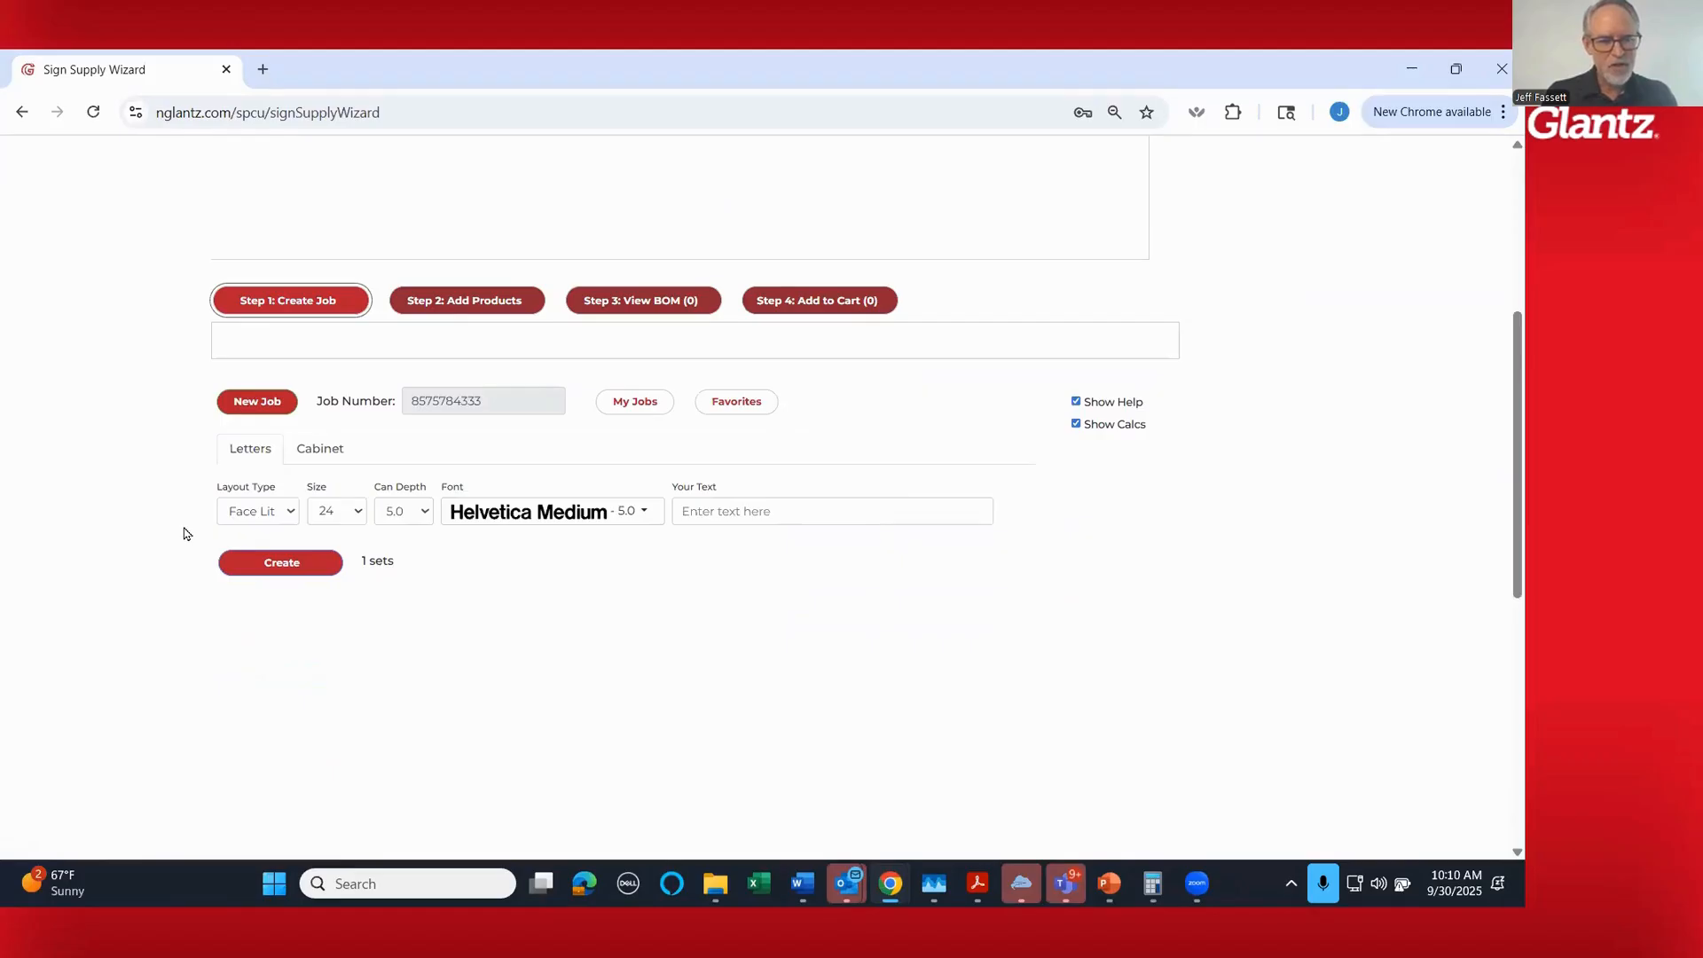
{"action": "scroll", "coordinate": [186, 533], "scroll_direction": "up", "scroll_amount": 1}
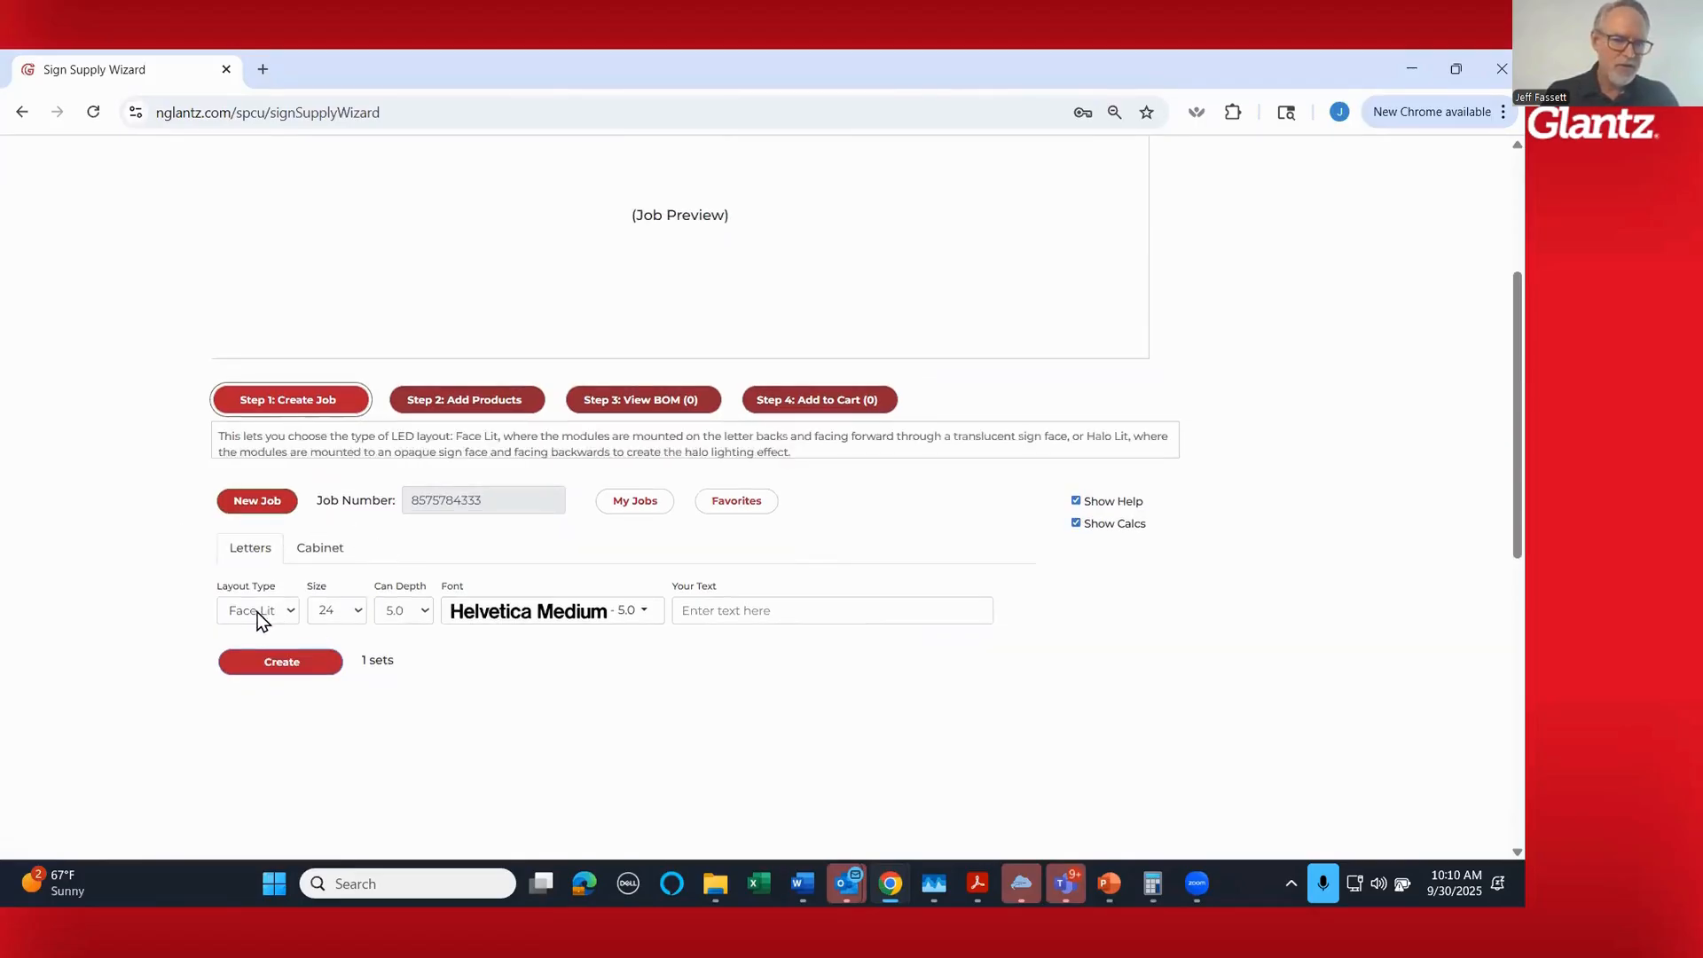
{"action": "mouse_move", "coordinate": [599, 623]}
{"action": "mouse_move", "coordinate": [741, 612]}
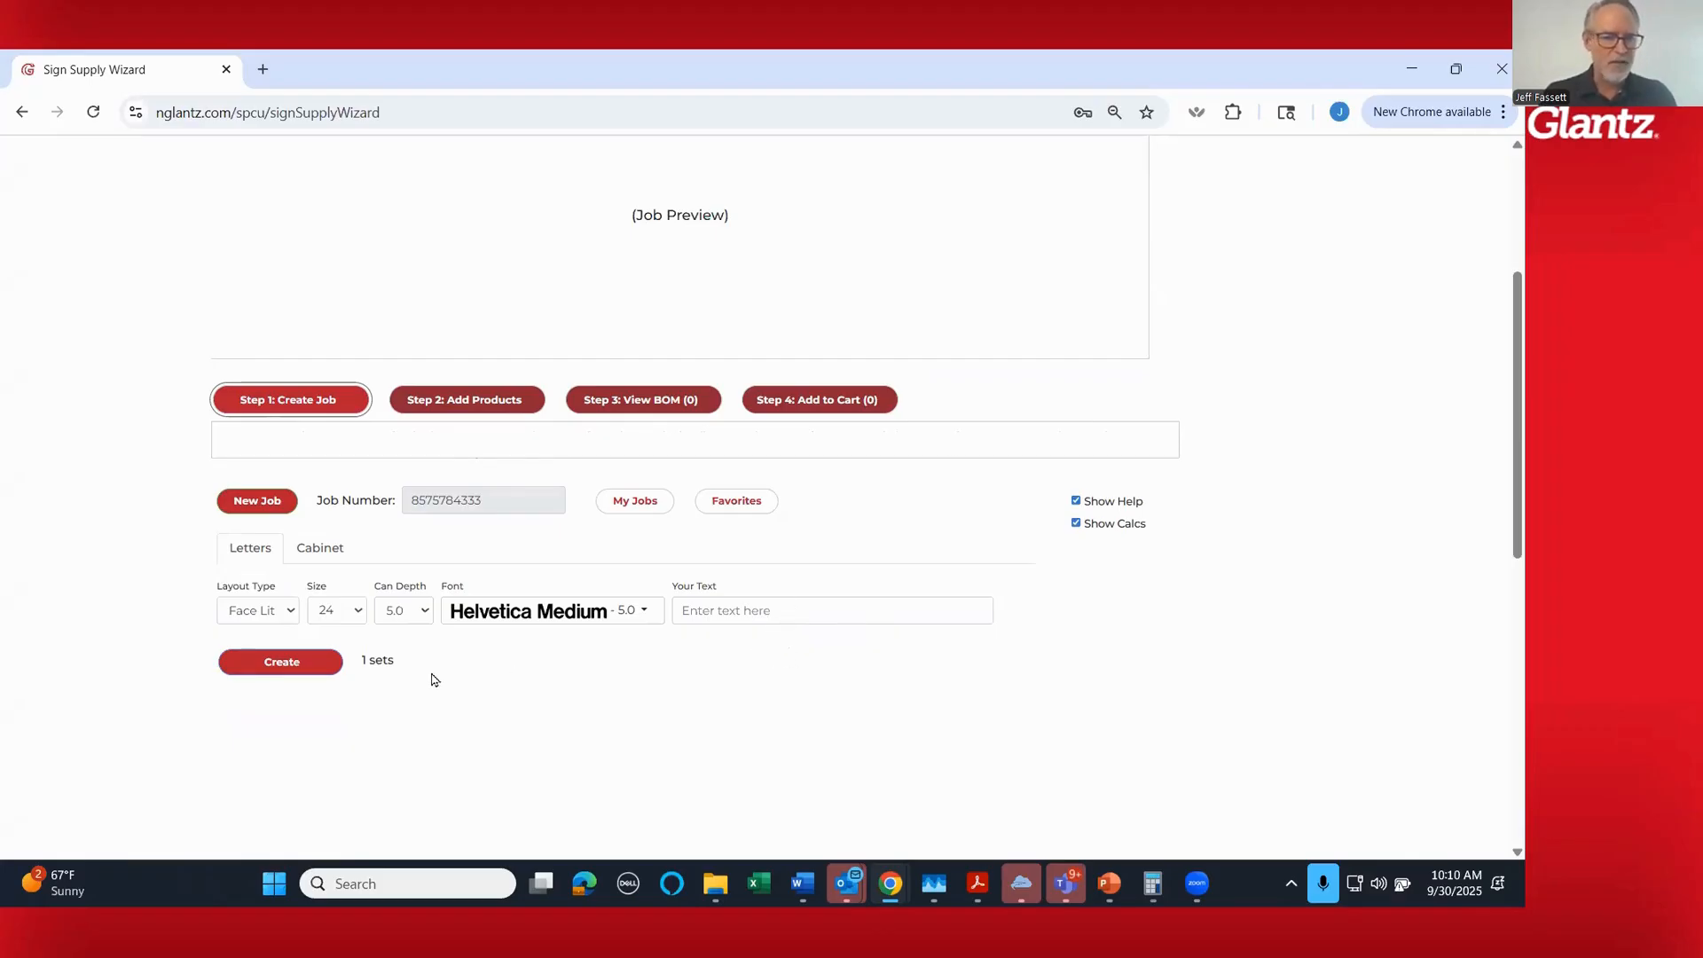
{"action": "mouse_move", "coordinate": [295, 616]}
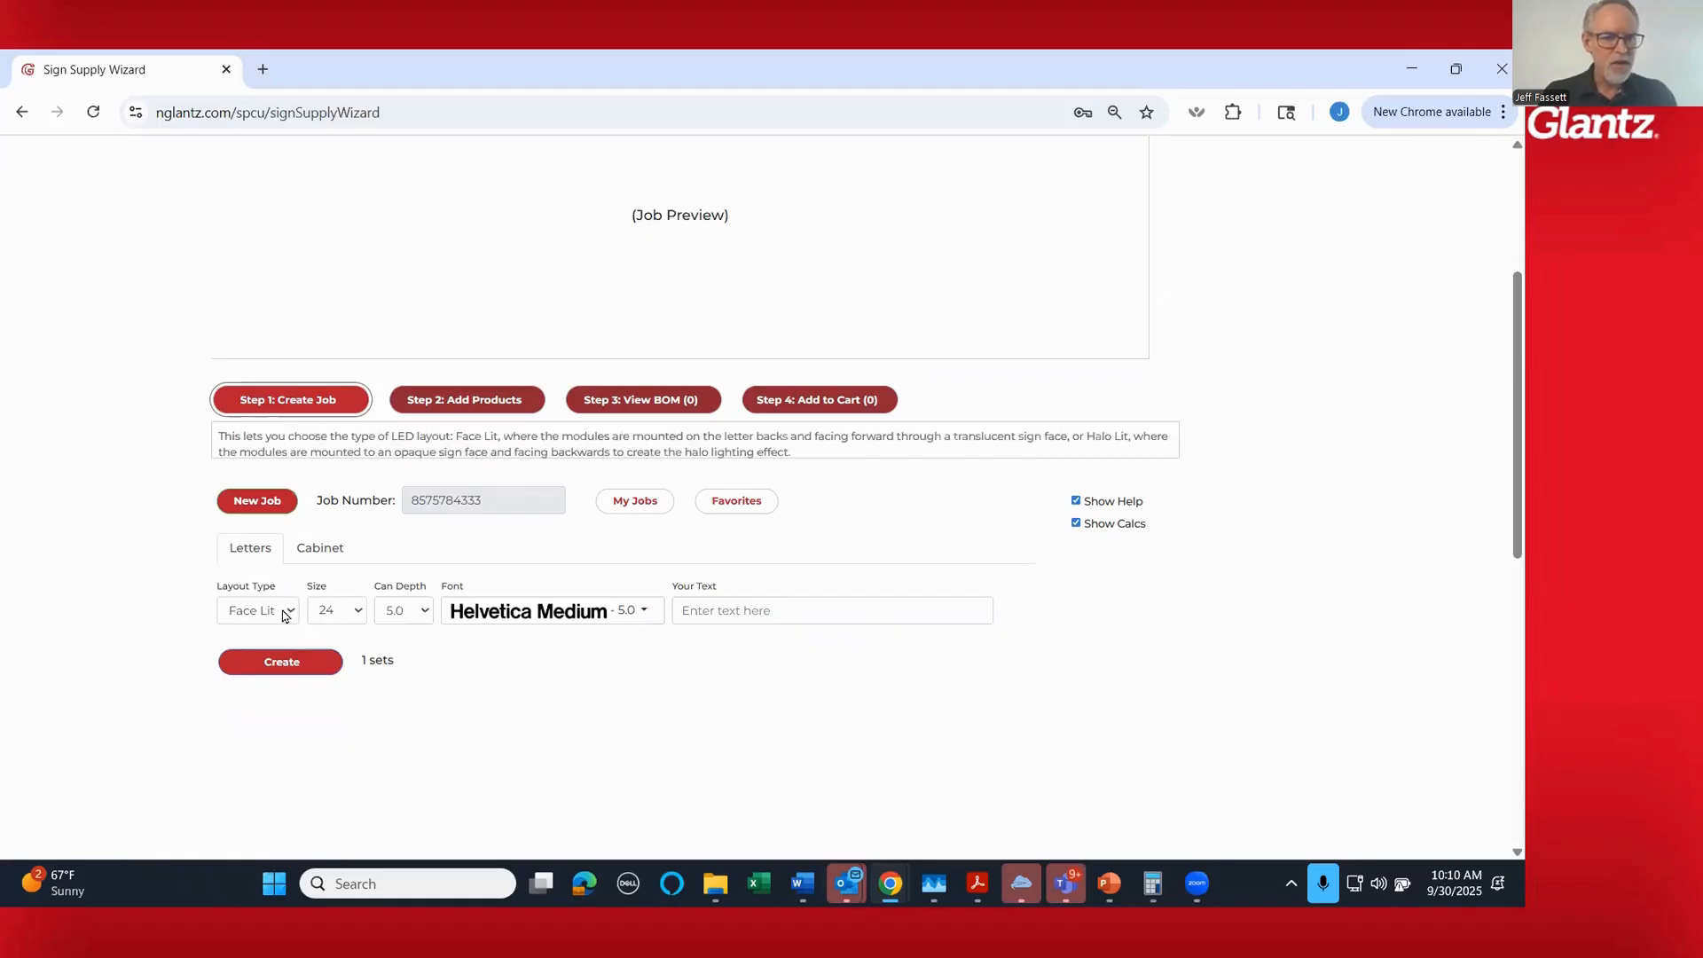
{"action": "left_click", "coordinate": [285, 617]}
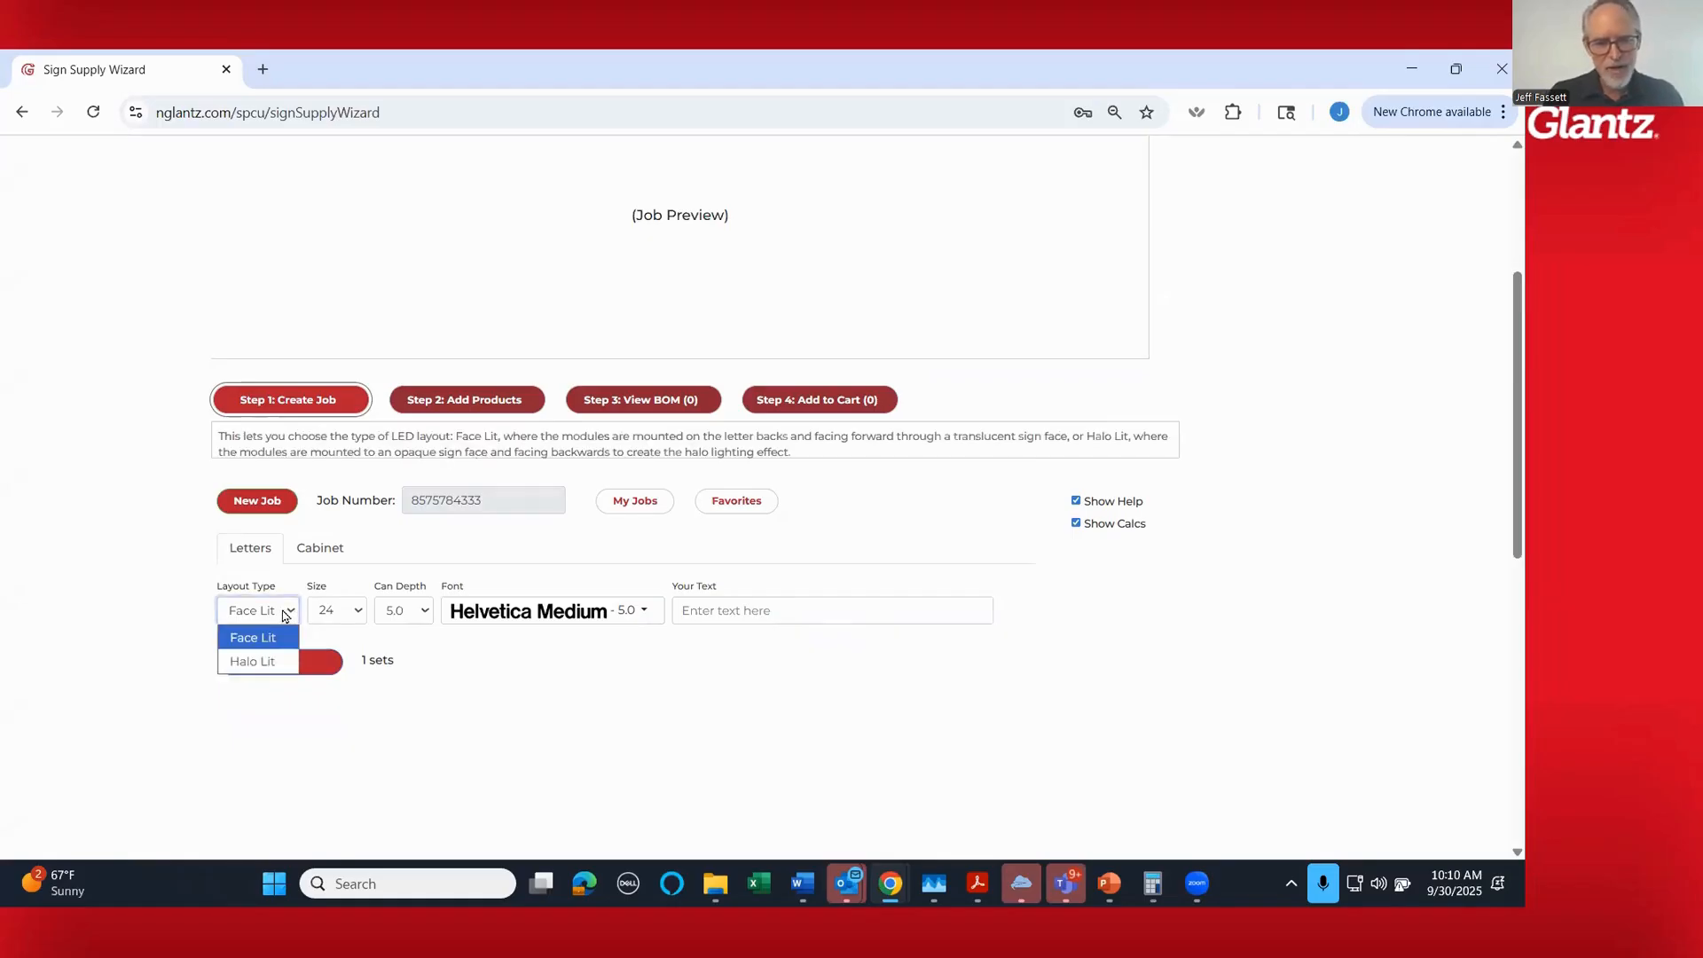
{"action": "left_click", "coordinate": [285, 617]}
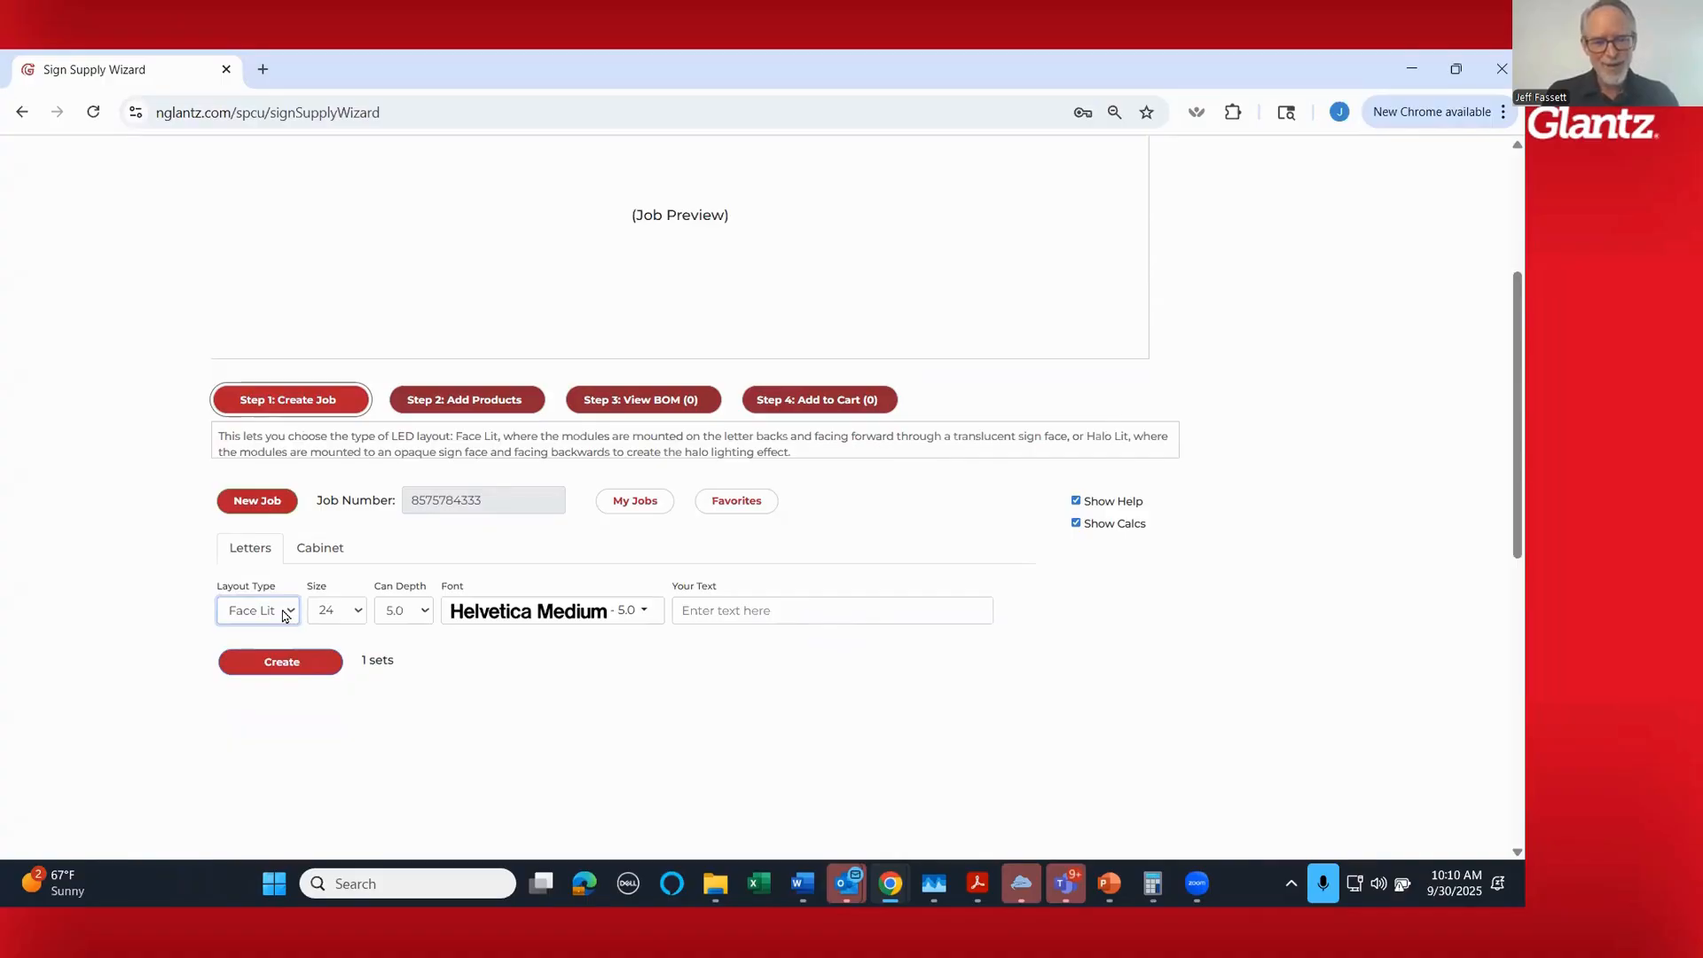
- Set the letter size to 30 and the font to Helvetica Bold Cond
{"action": "left_click", "coordinate": [341, 614]}
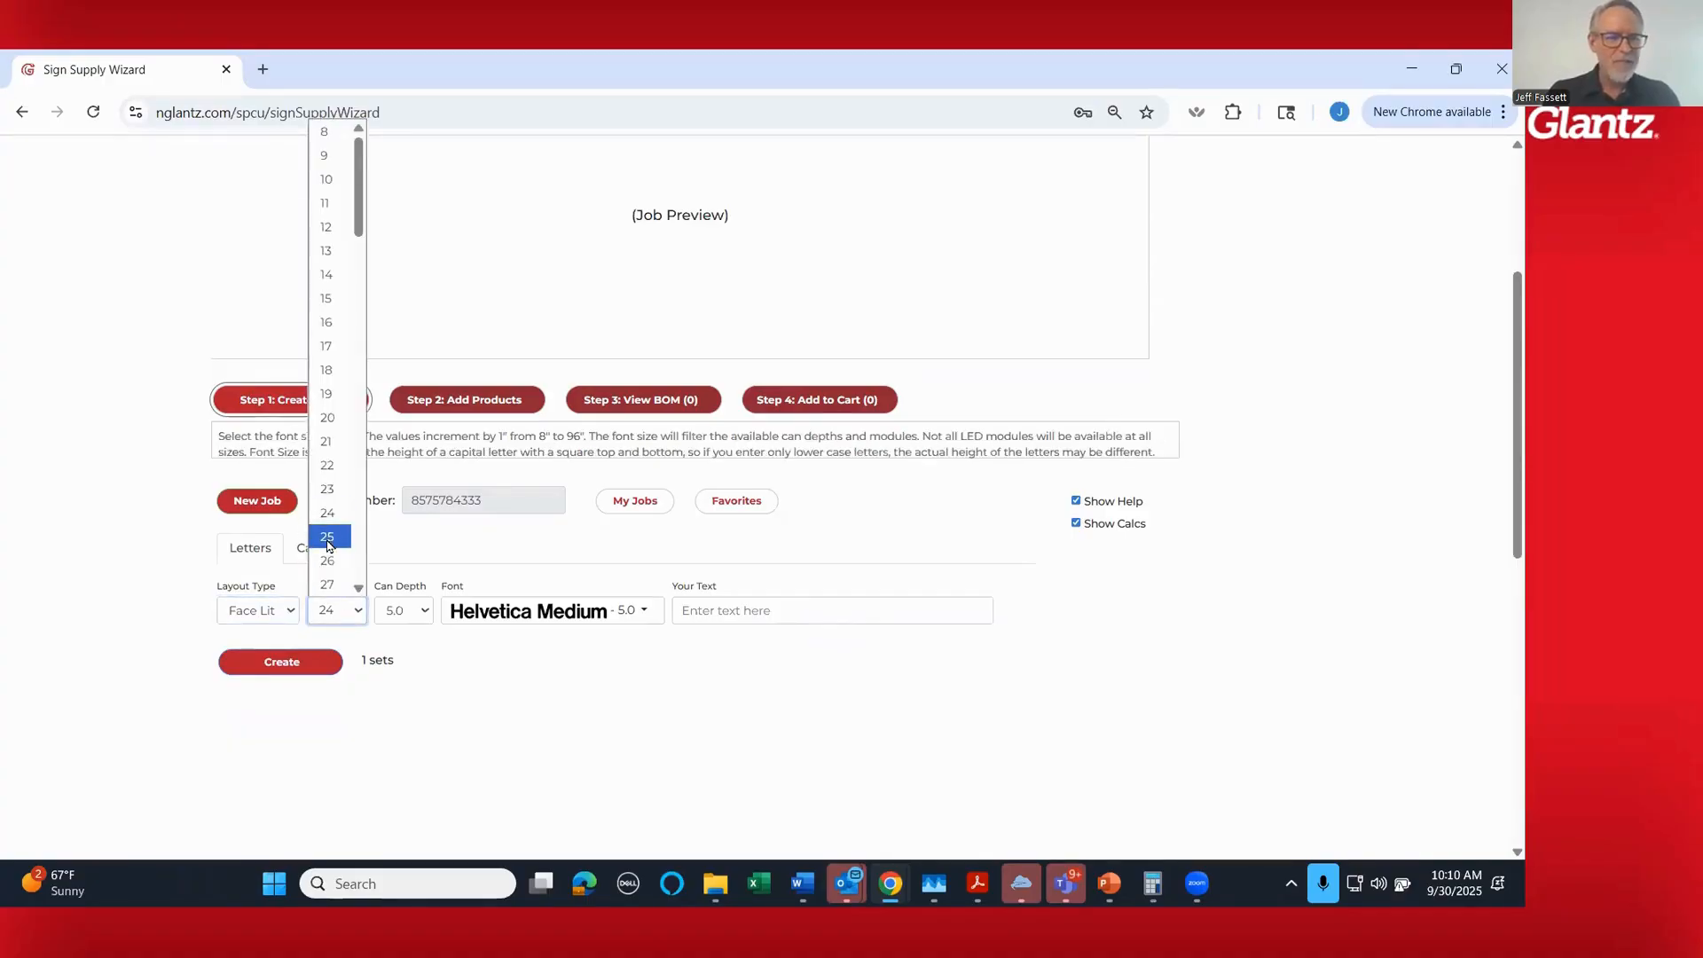
{"action": "scroll", "coordinate": [328, 547], "scroll_direction": "down", "scroll_amount": 2}
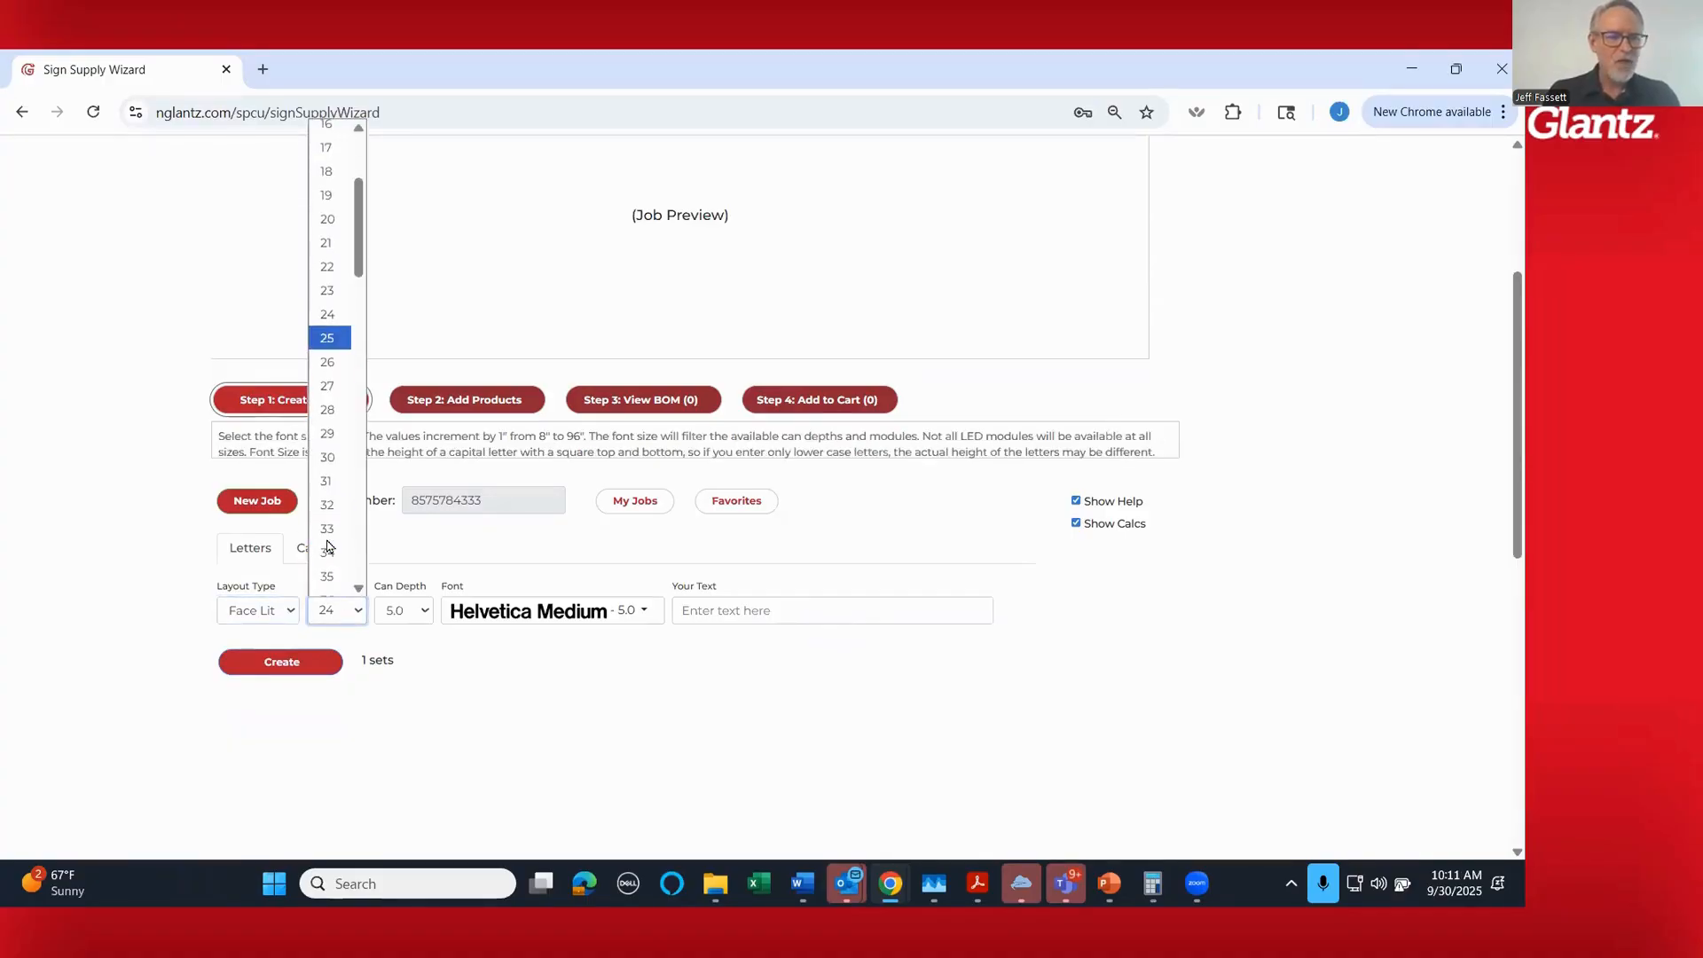
{"action": "left_click", "coordinate": [337, 459]}
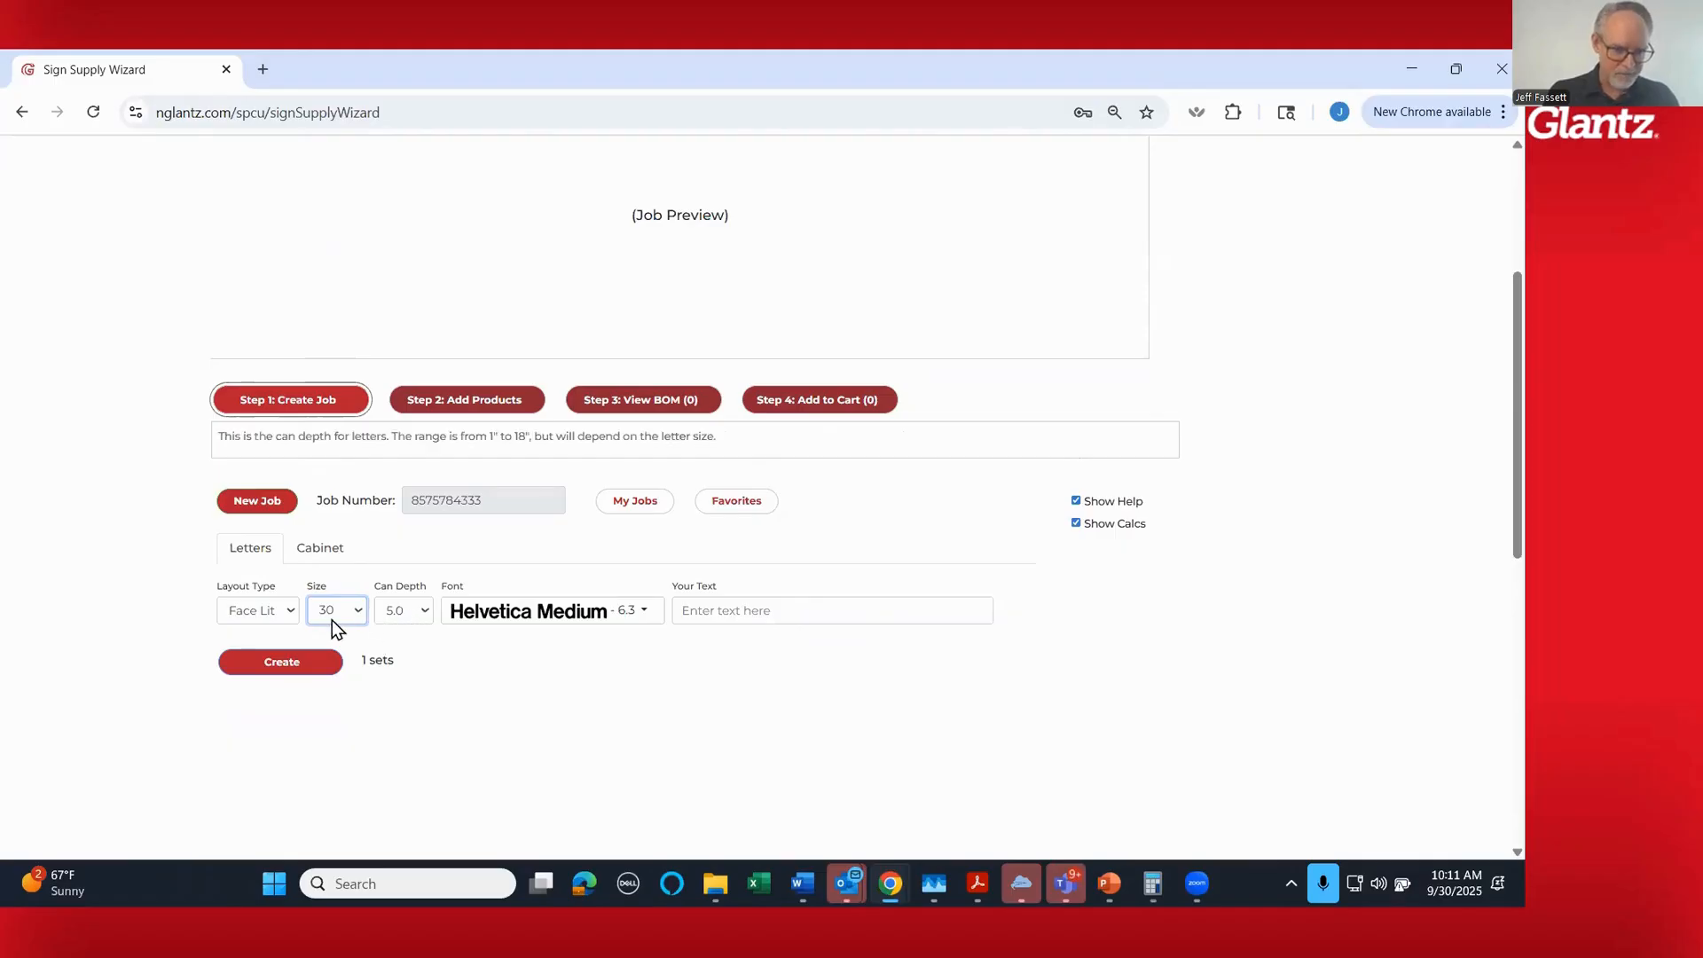
{"action": "left_click", "coordinate": [505, 612]}
{"action": "scroll", "coordinate": [625, 742], "scroll_direction": "down", "scroll_amount": 3}
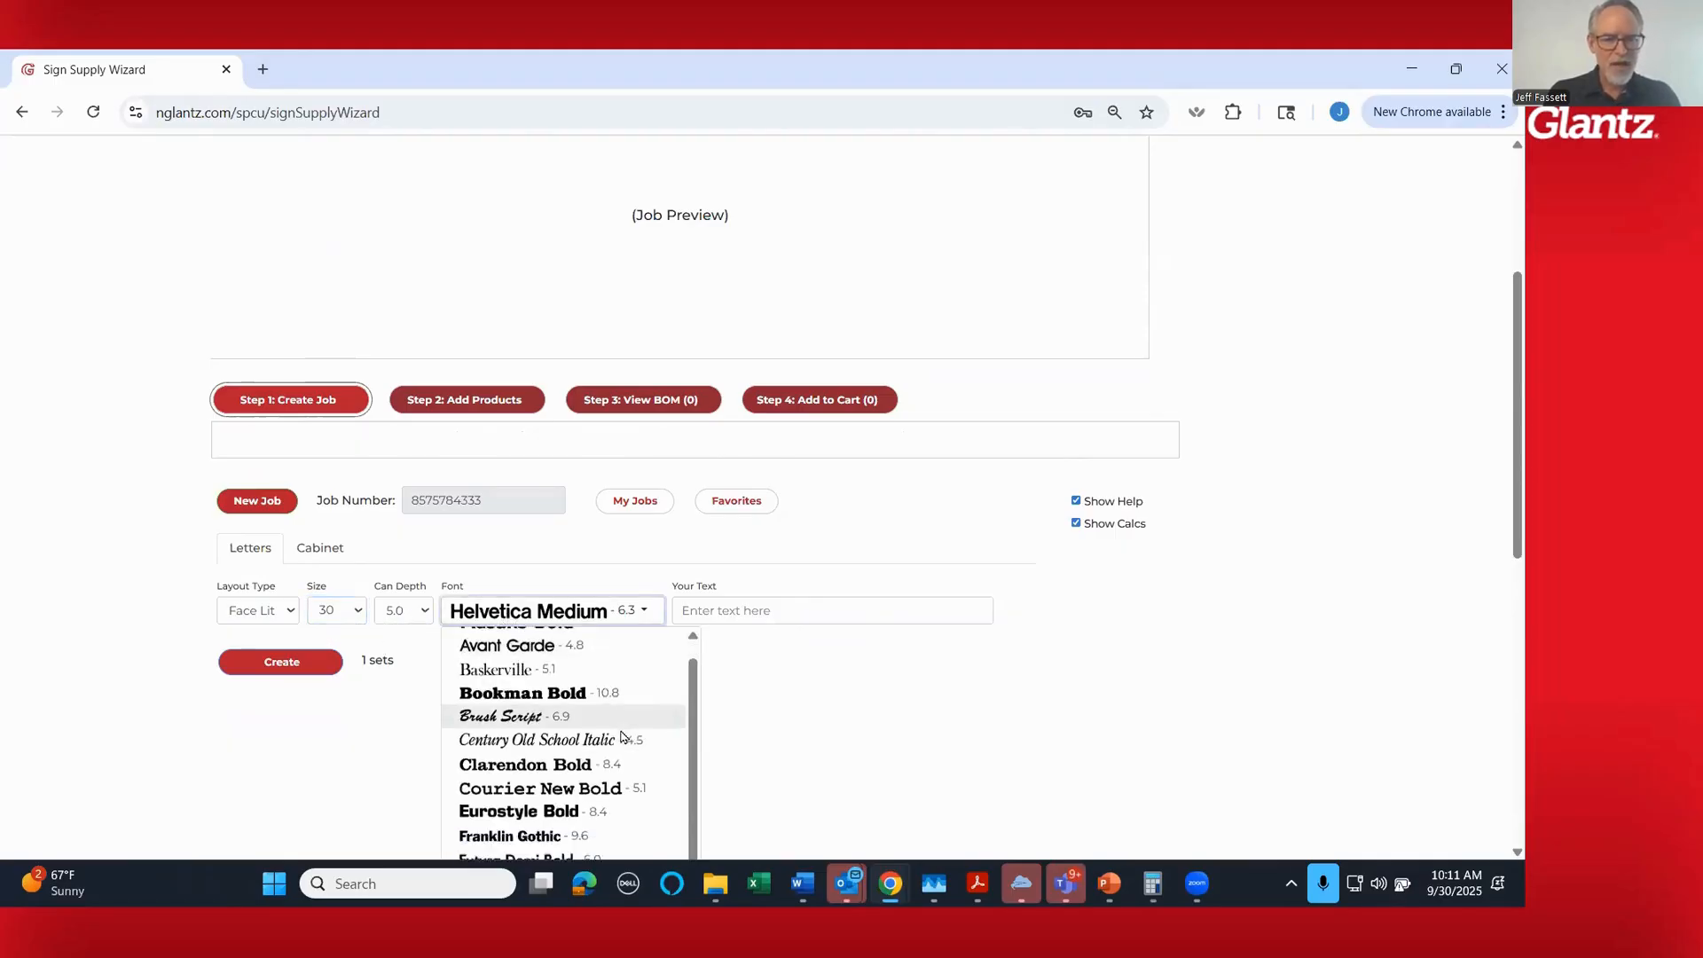
{"action": "scroll", "coordinate": [844, 735], "scroll_direction": "down", "scroll_amount": 3}
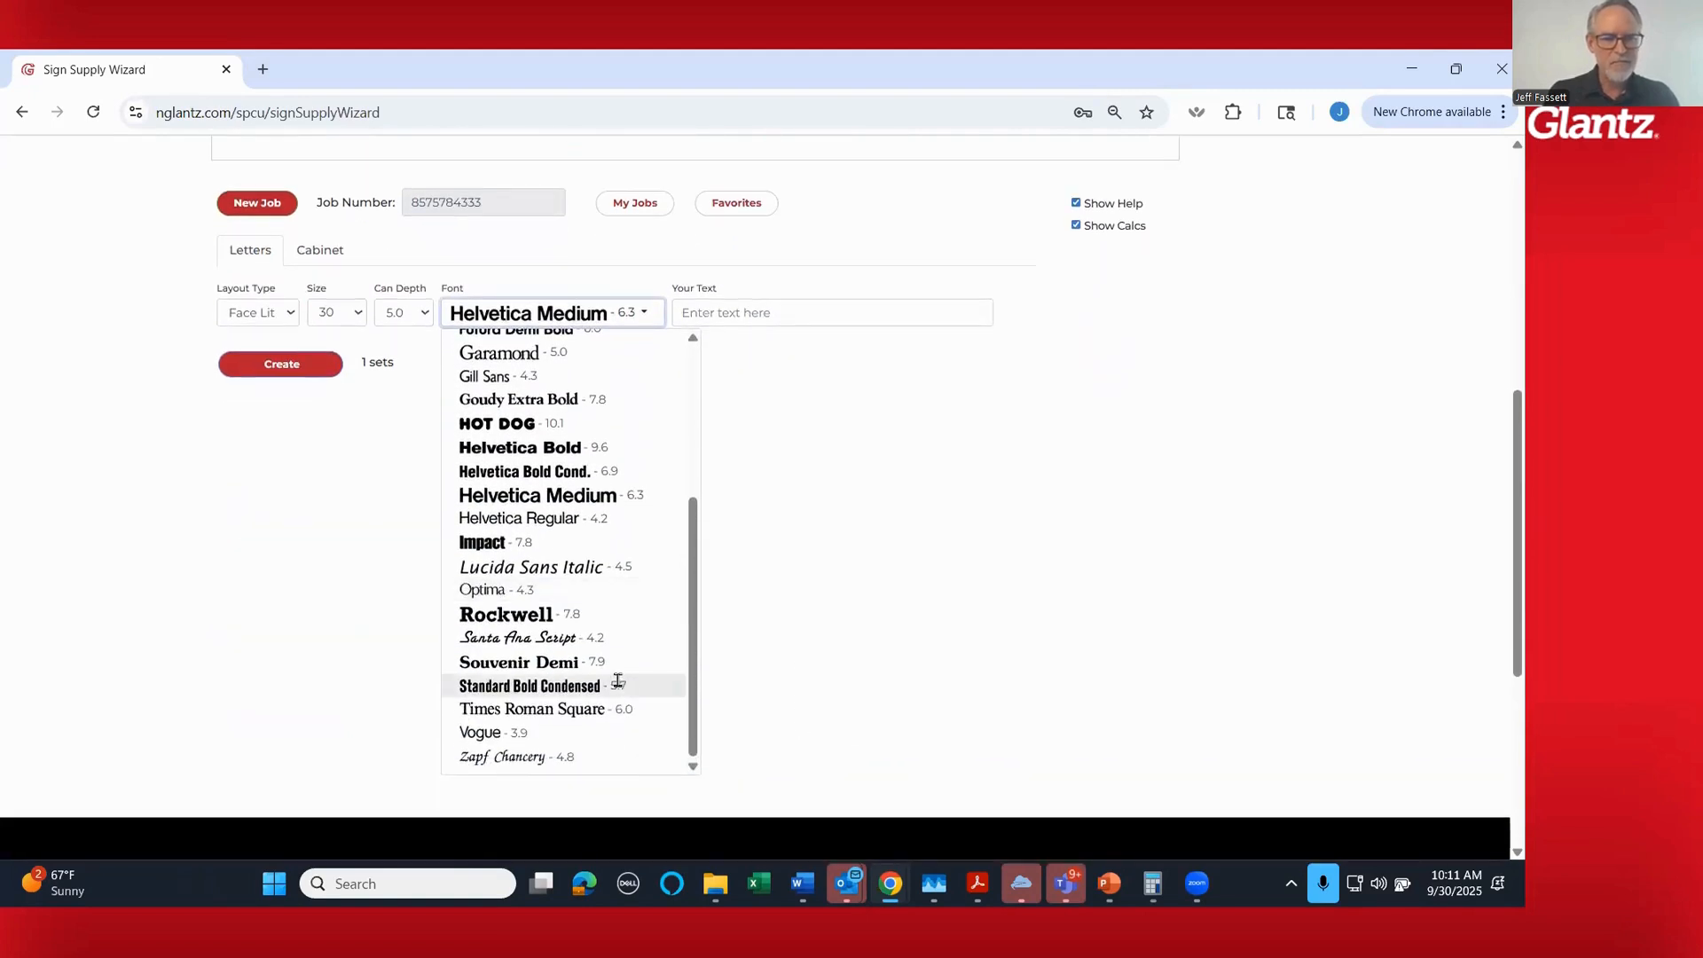
{"action": "scroll", "coordinate": [626, 690], "scroll_direction": "up", "scroll_amount": 1}
{"action": "left_click", "coordinate": [559, 573]}
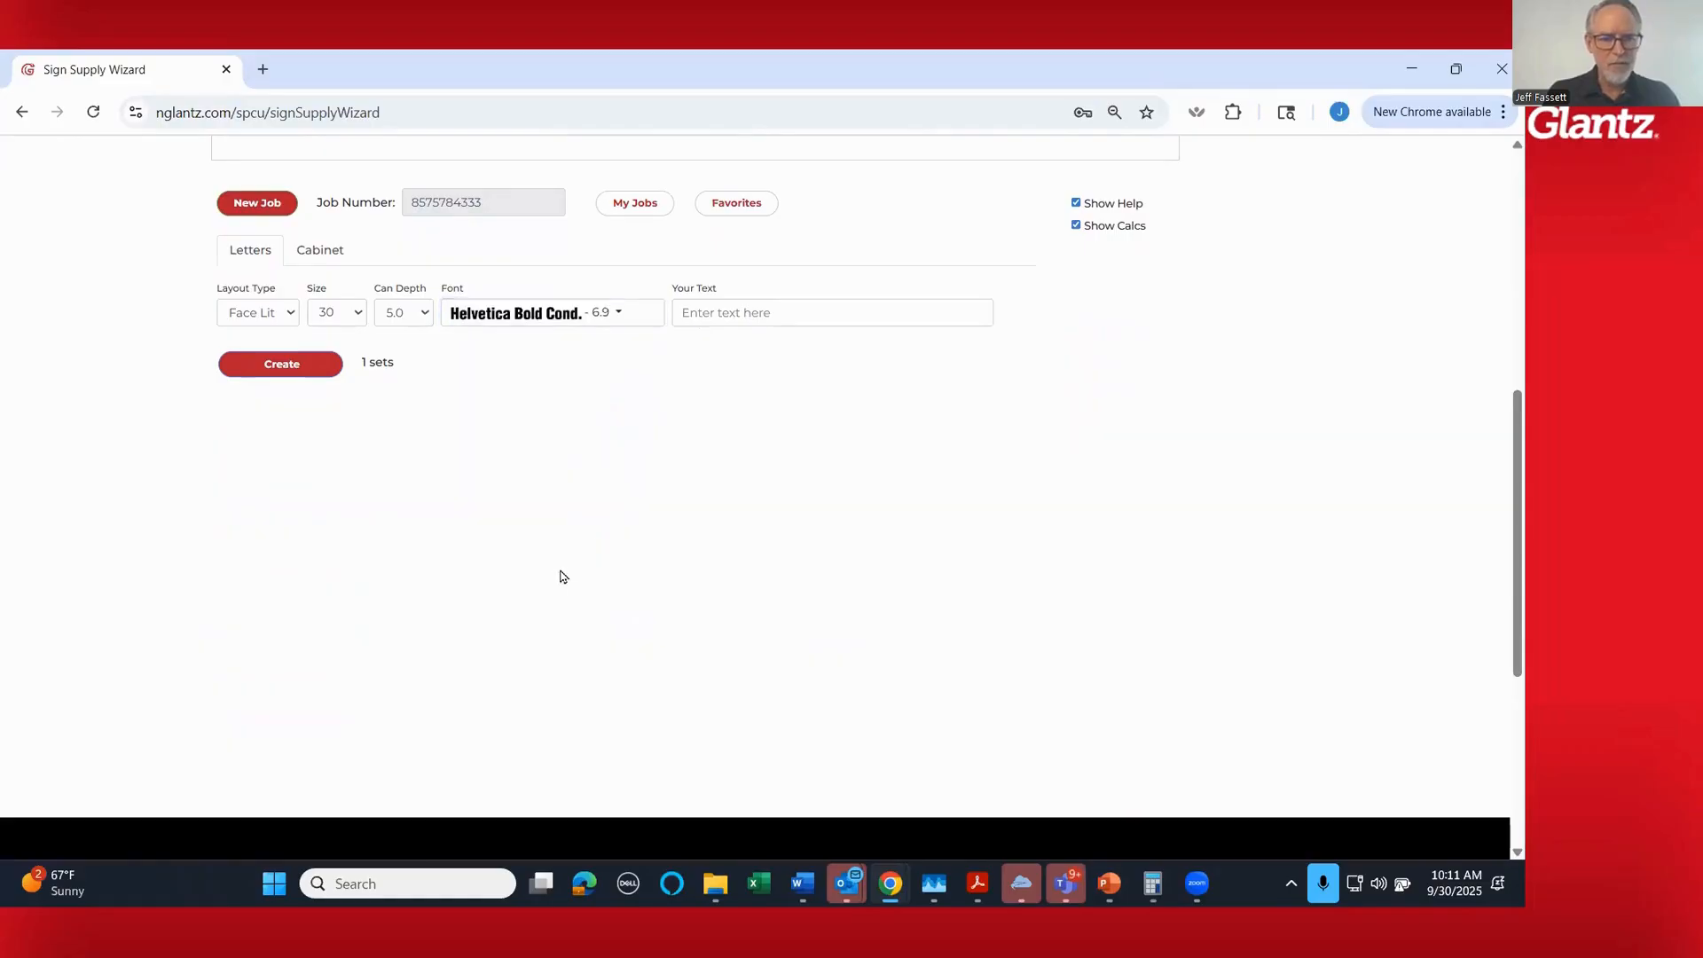
- Enter SIGN SUPPLY WIZARD as the text for the letter set
{"action": "left_click", "coordinate": [722, 312]}
{"action": "left_click", "coordinate": [740, 318]}
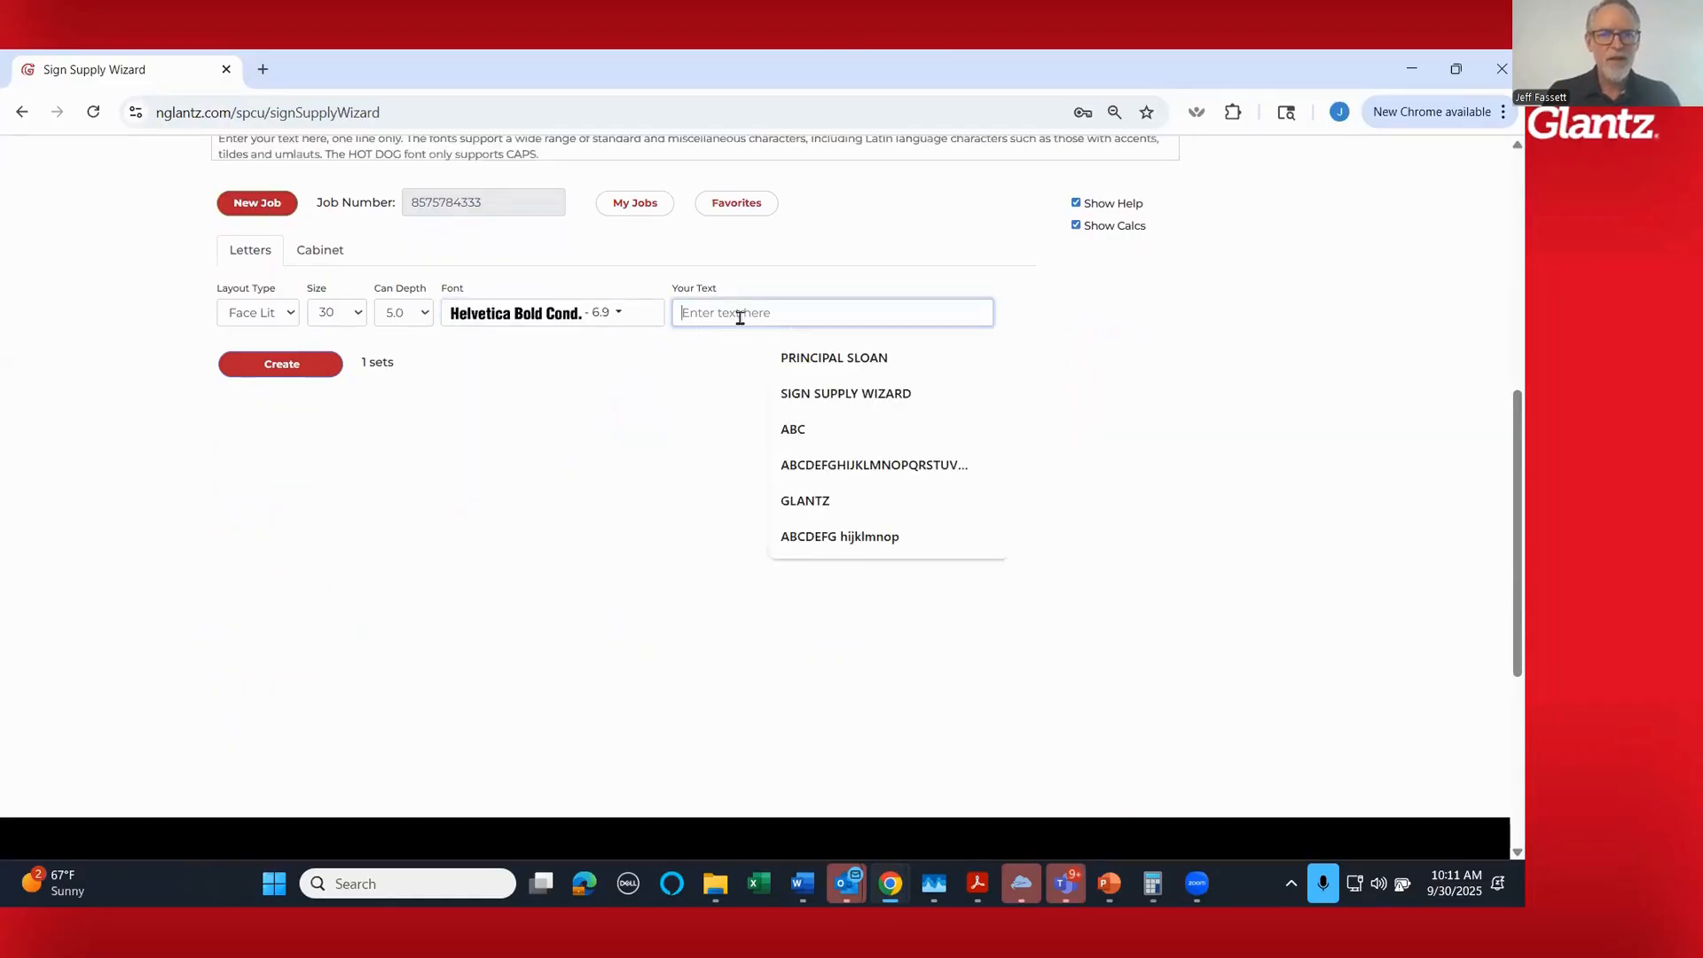
{"action": "left_click", "coordinate": [796, 394]}
{"action": "scroll", "coordinate": [780, 464], "scroll_direction": "up", "scroll_amount": 3}
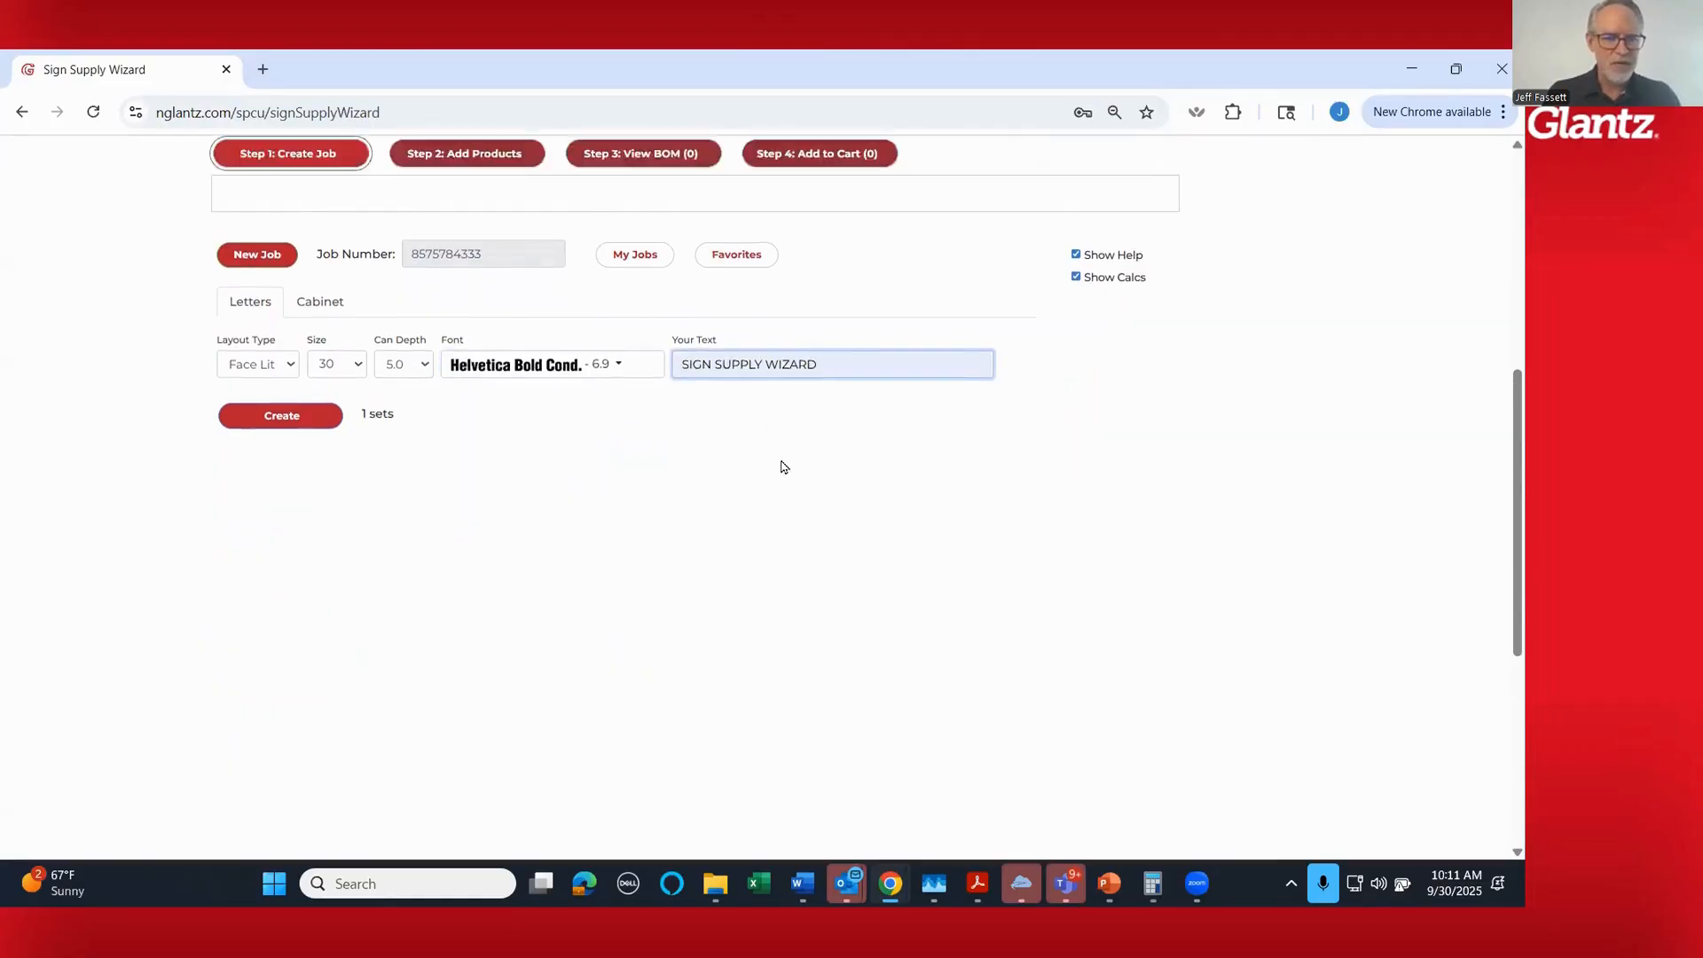
- Generate the SIGN SUPPLY WIZARD letter layout in the job preview
{"action": "scroll", "coordinate": [781, 464], "scroll_direction": "up", "scroll_amount": 1}
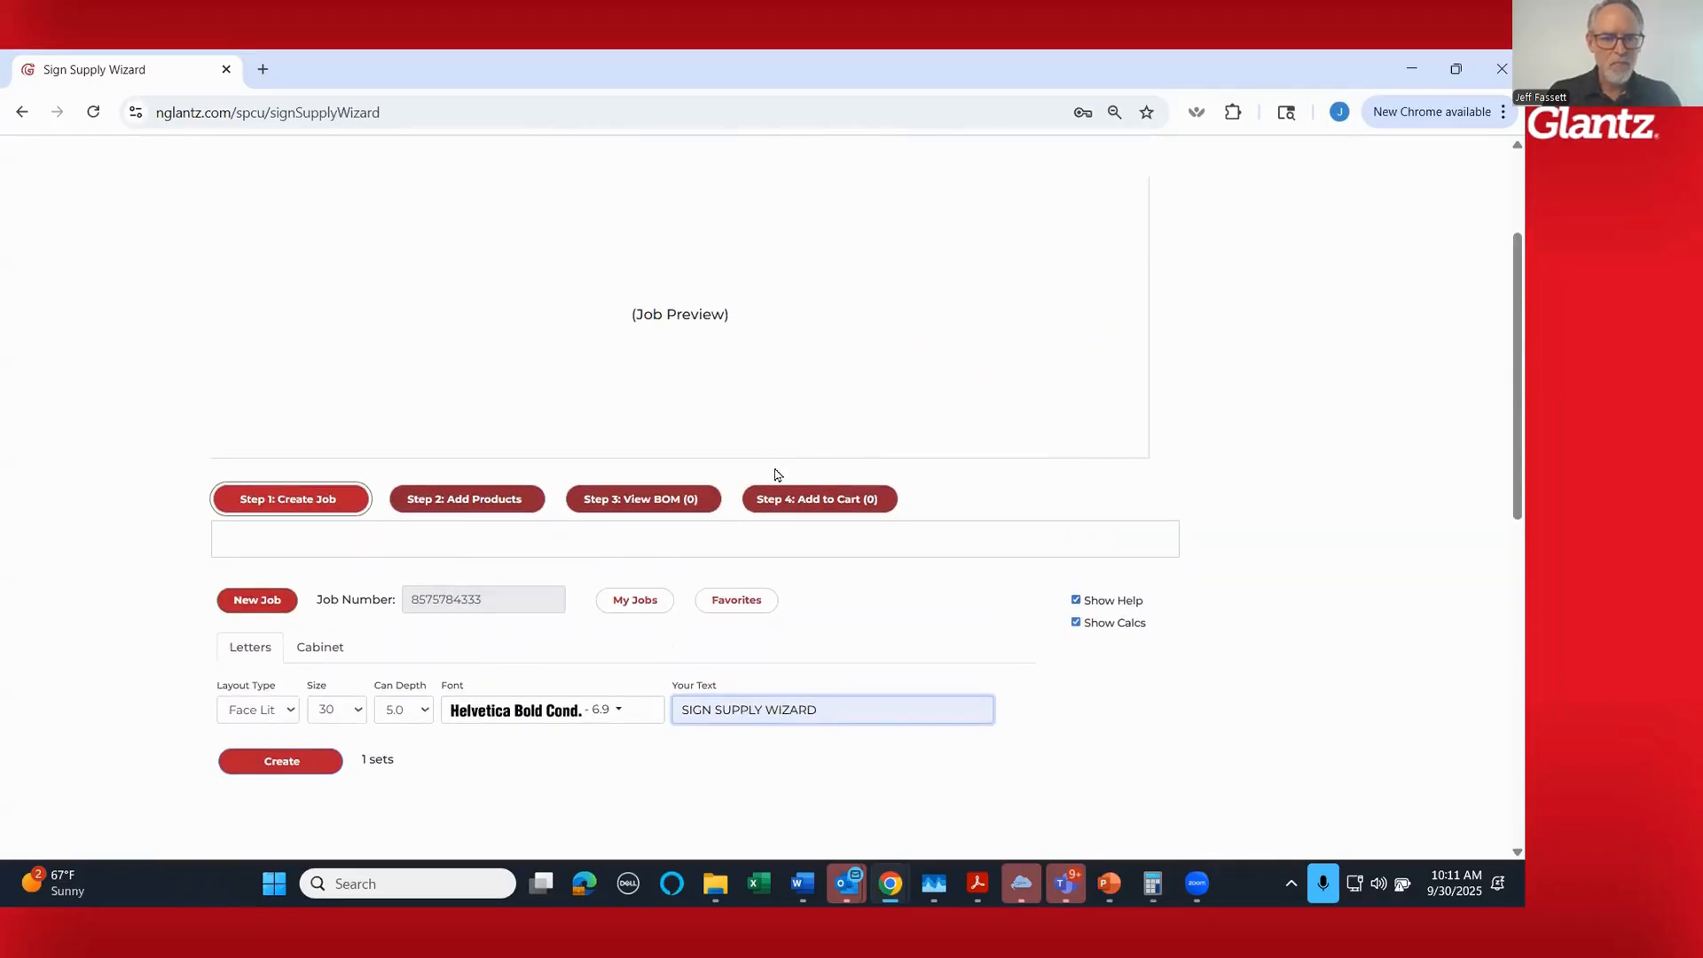
{"action": "left_click", "coordinate": [282, 762]}
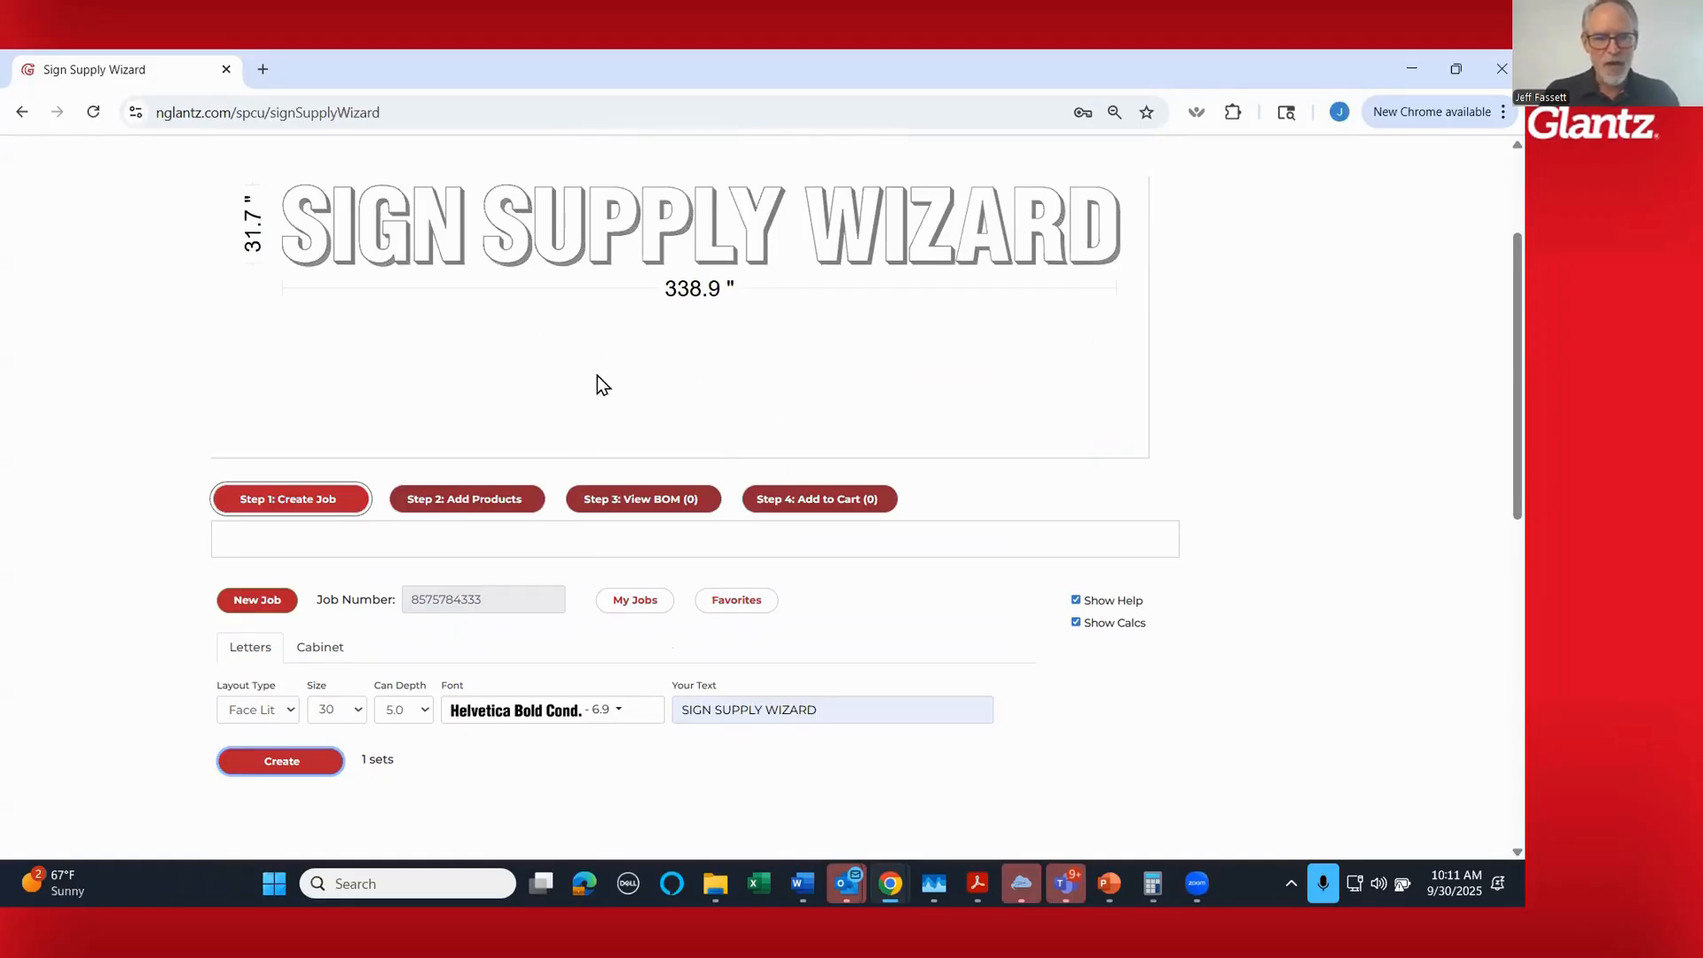
{"action": "mouse_move", "coordinate": [286, 509]}
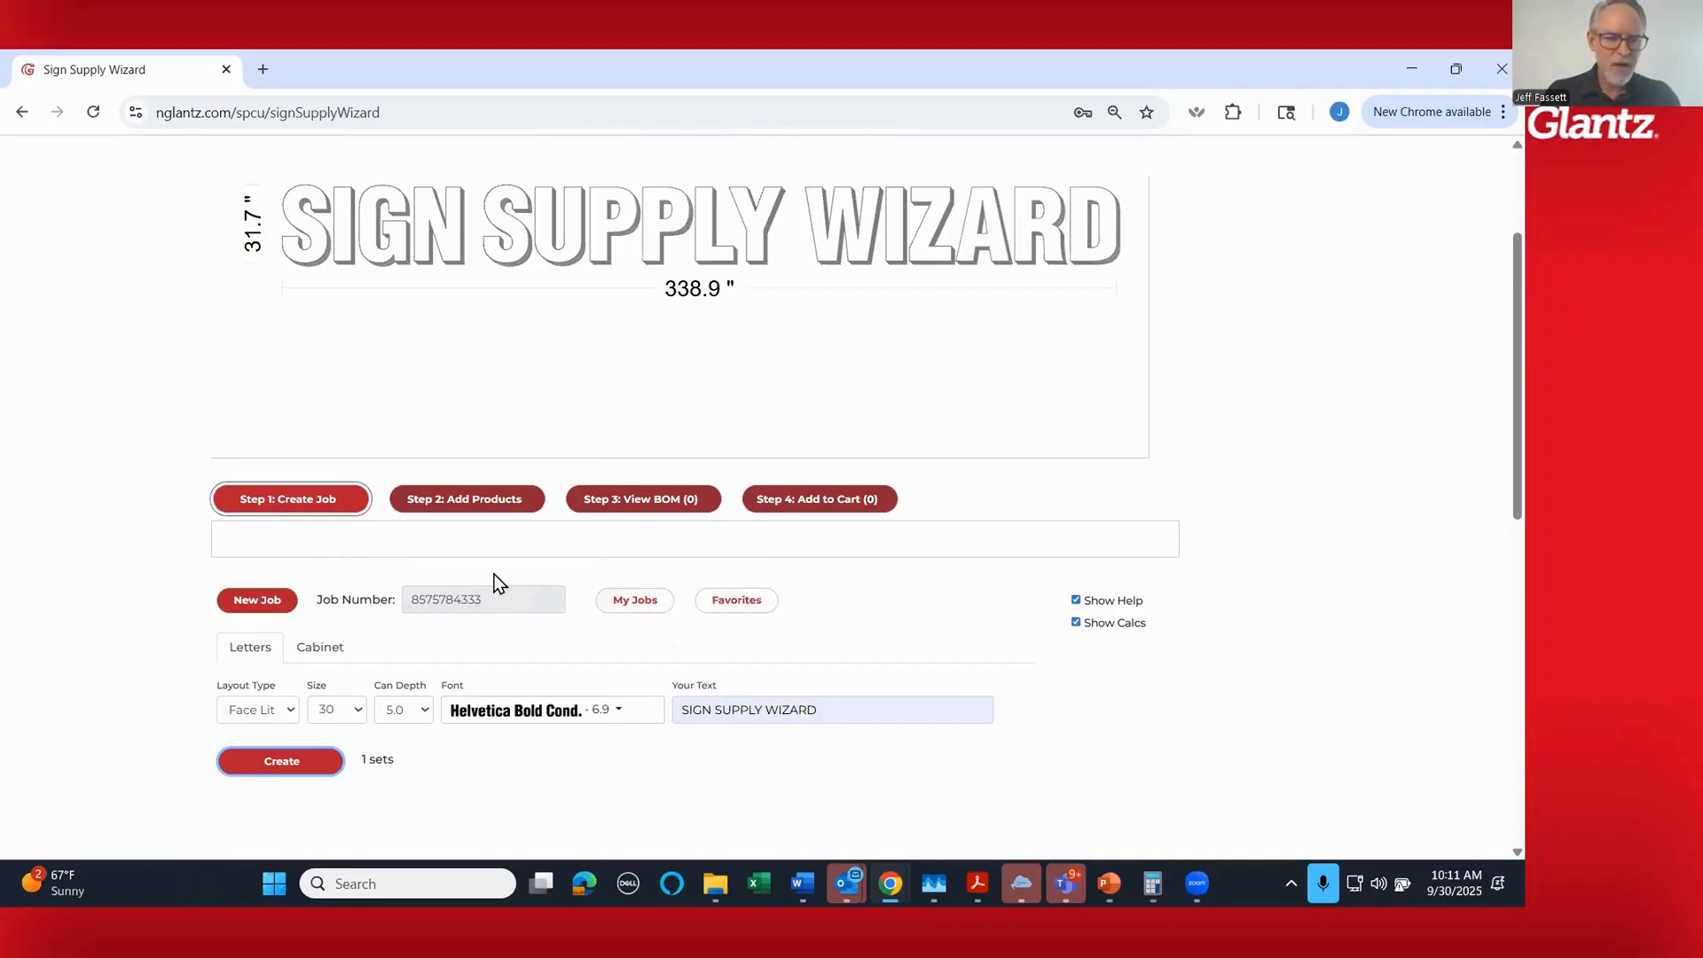
{"action": "mouse_move", "coordinate": [337, 515]}
- Review the favorite products and the customer favorite lists available for import, closing the favorites without importing any
{"action": "mouse_move", "coordinate": [636, 607]}
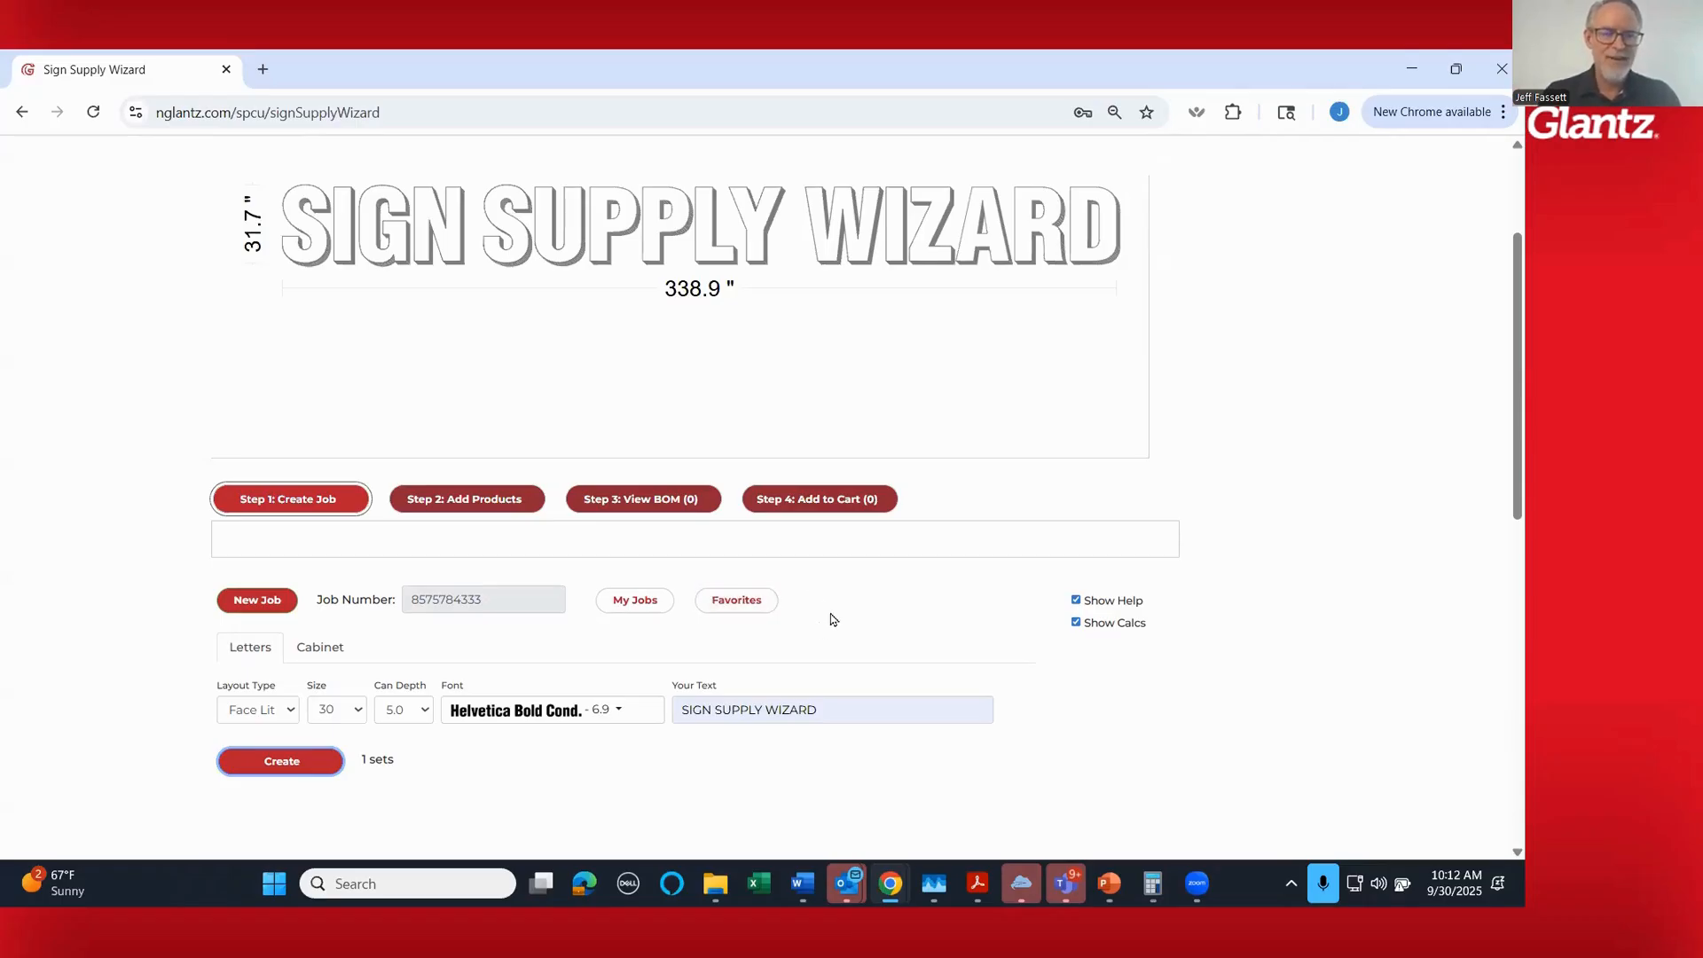
{"action": "left_click", "coordinate": [736, 602]}
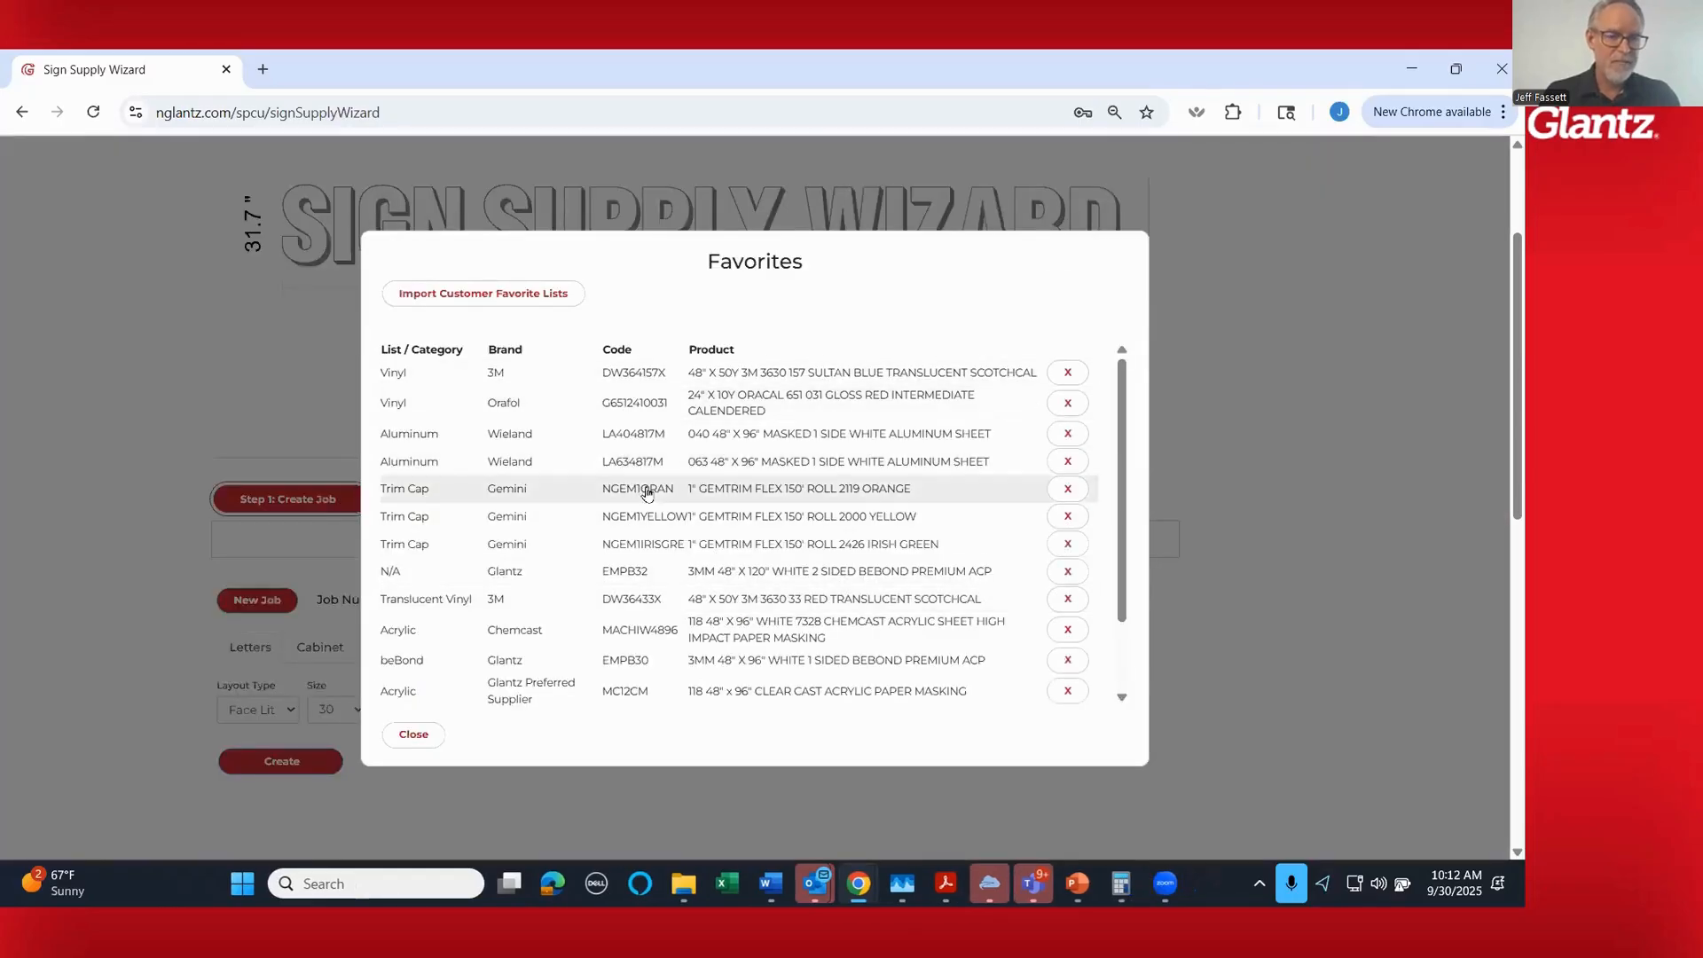
{"action": "left_click", "coordinate": [487, 298]}
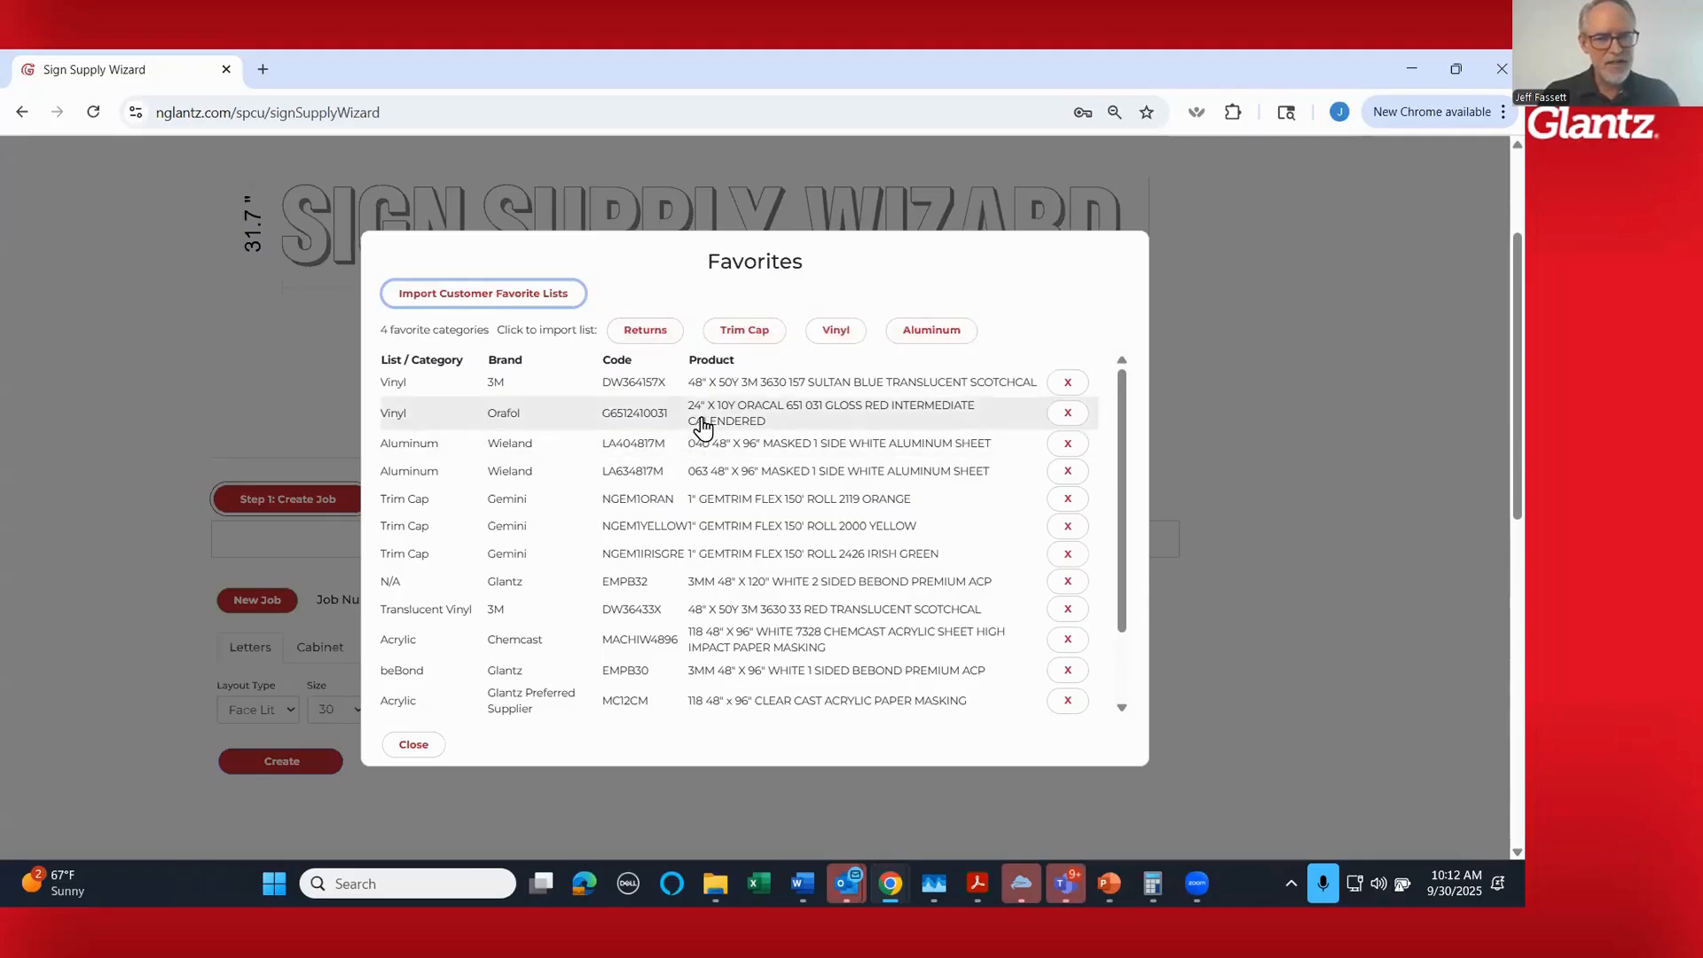
{"action": "scroll", "coordinate": [742, 449], "scroll_direction": "down", "scroll_amount": 2}
{"action": "scroll", "coordinate": [705, 474], "scroll_direction": "up", "scroll_amount": 2}
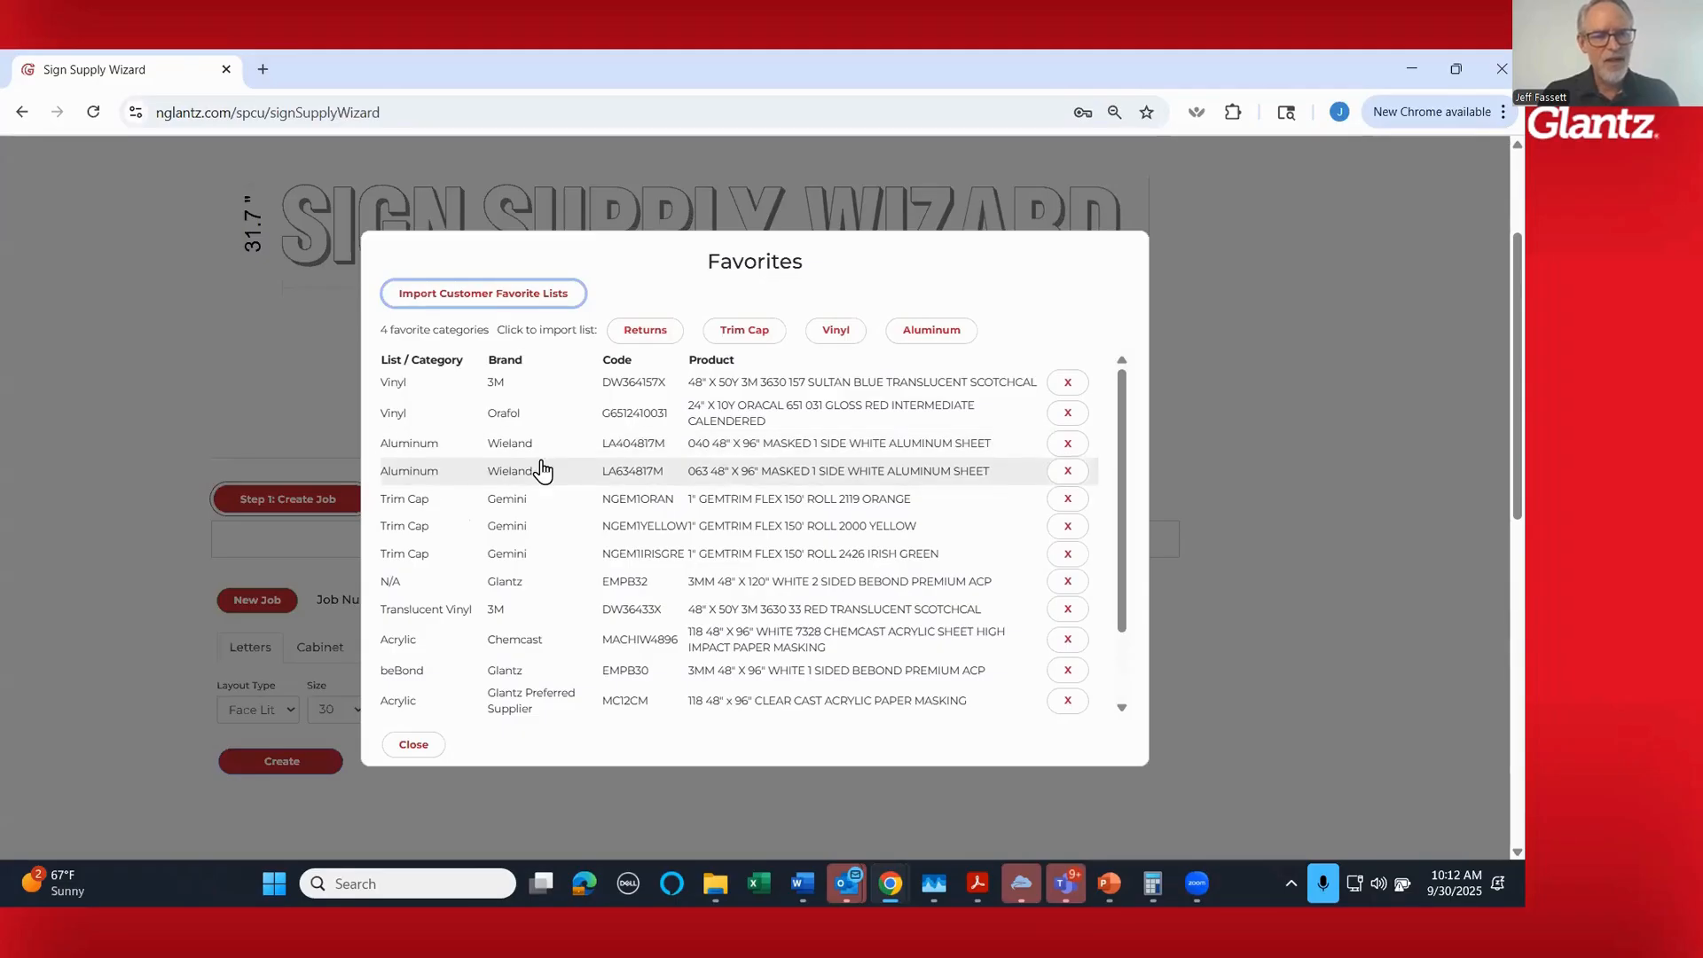
{"action": "left_click", "coordinate": [414, 747]}
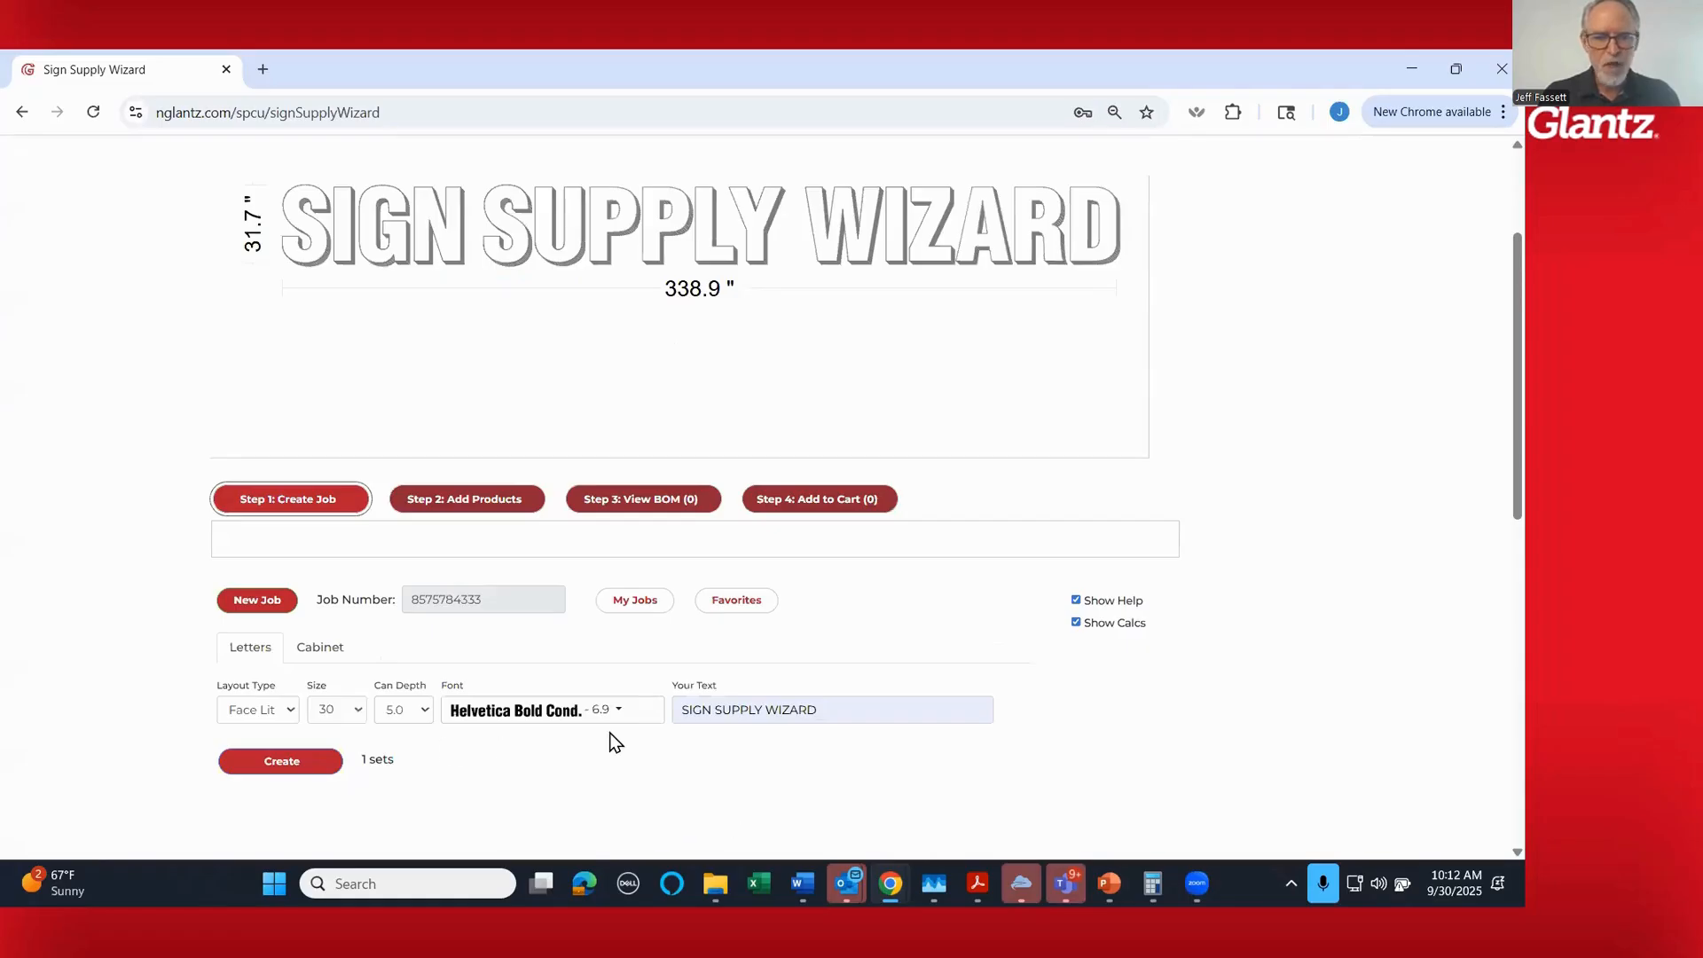
- Go on to adding products for the letters, review the product categories and keep Acrylic as the category
{"action": "left_click", "coordinate": [466, 506]}
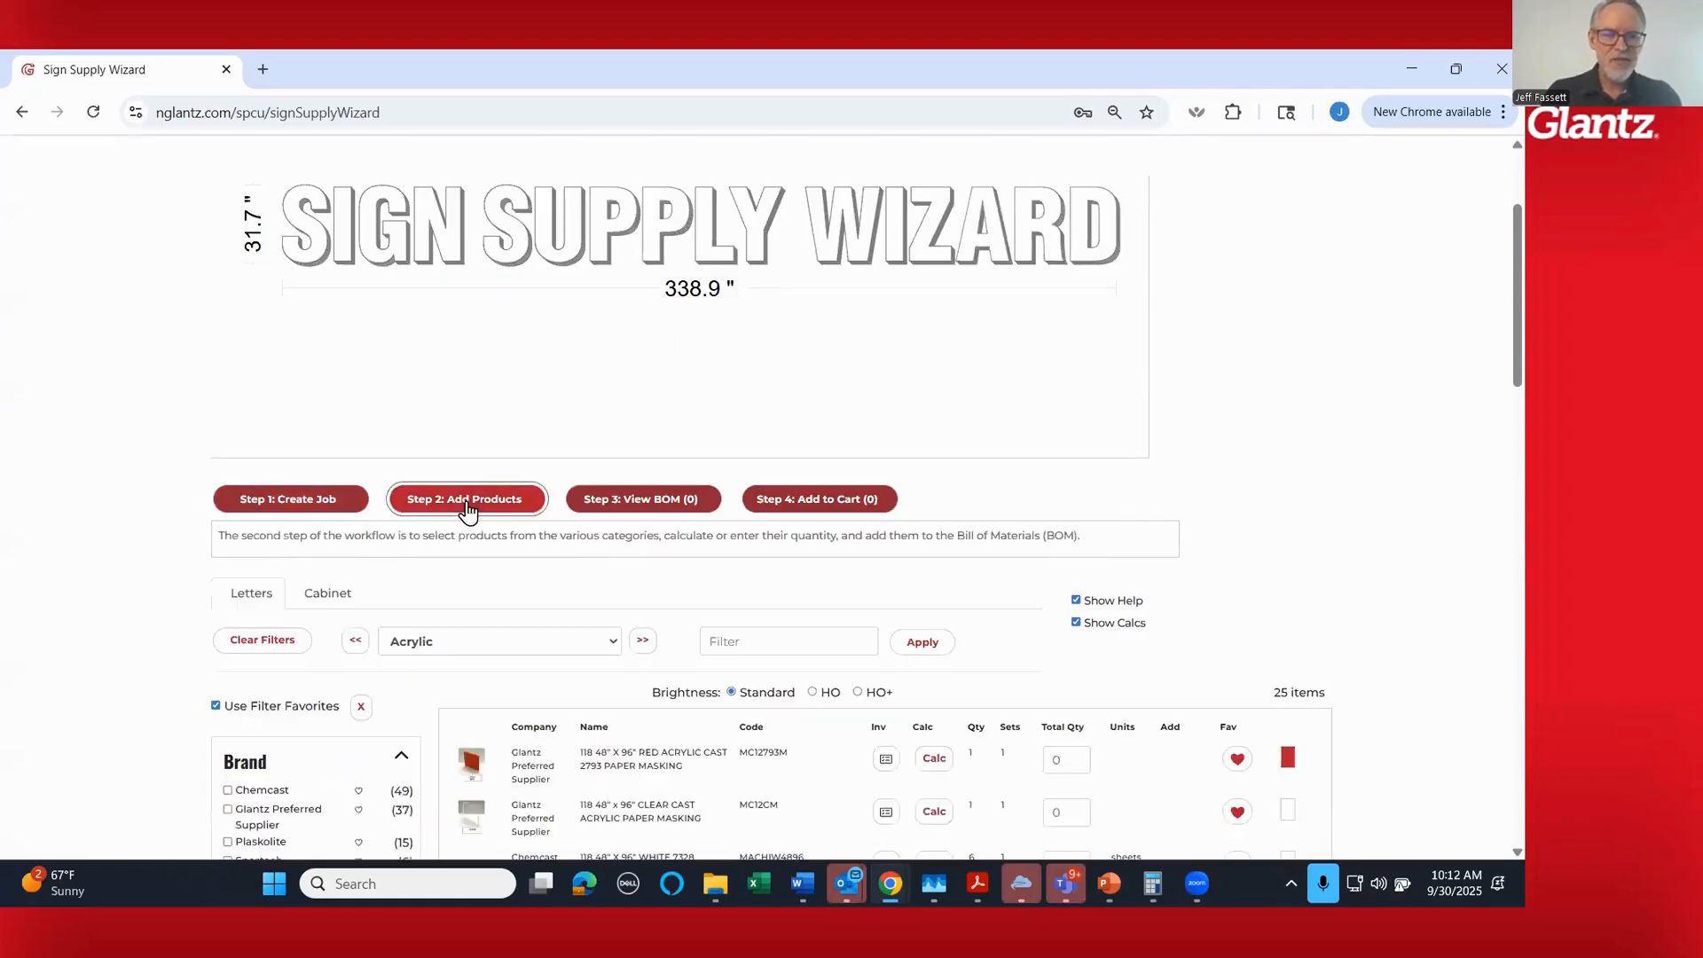
{"action": "scroll", "coordinate": [1238, 595], "scroll_direction": "down", "scroll_amount": 1}
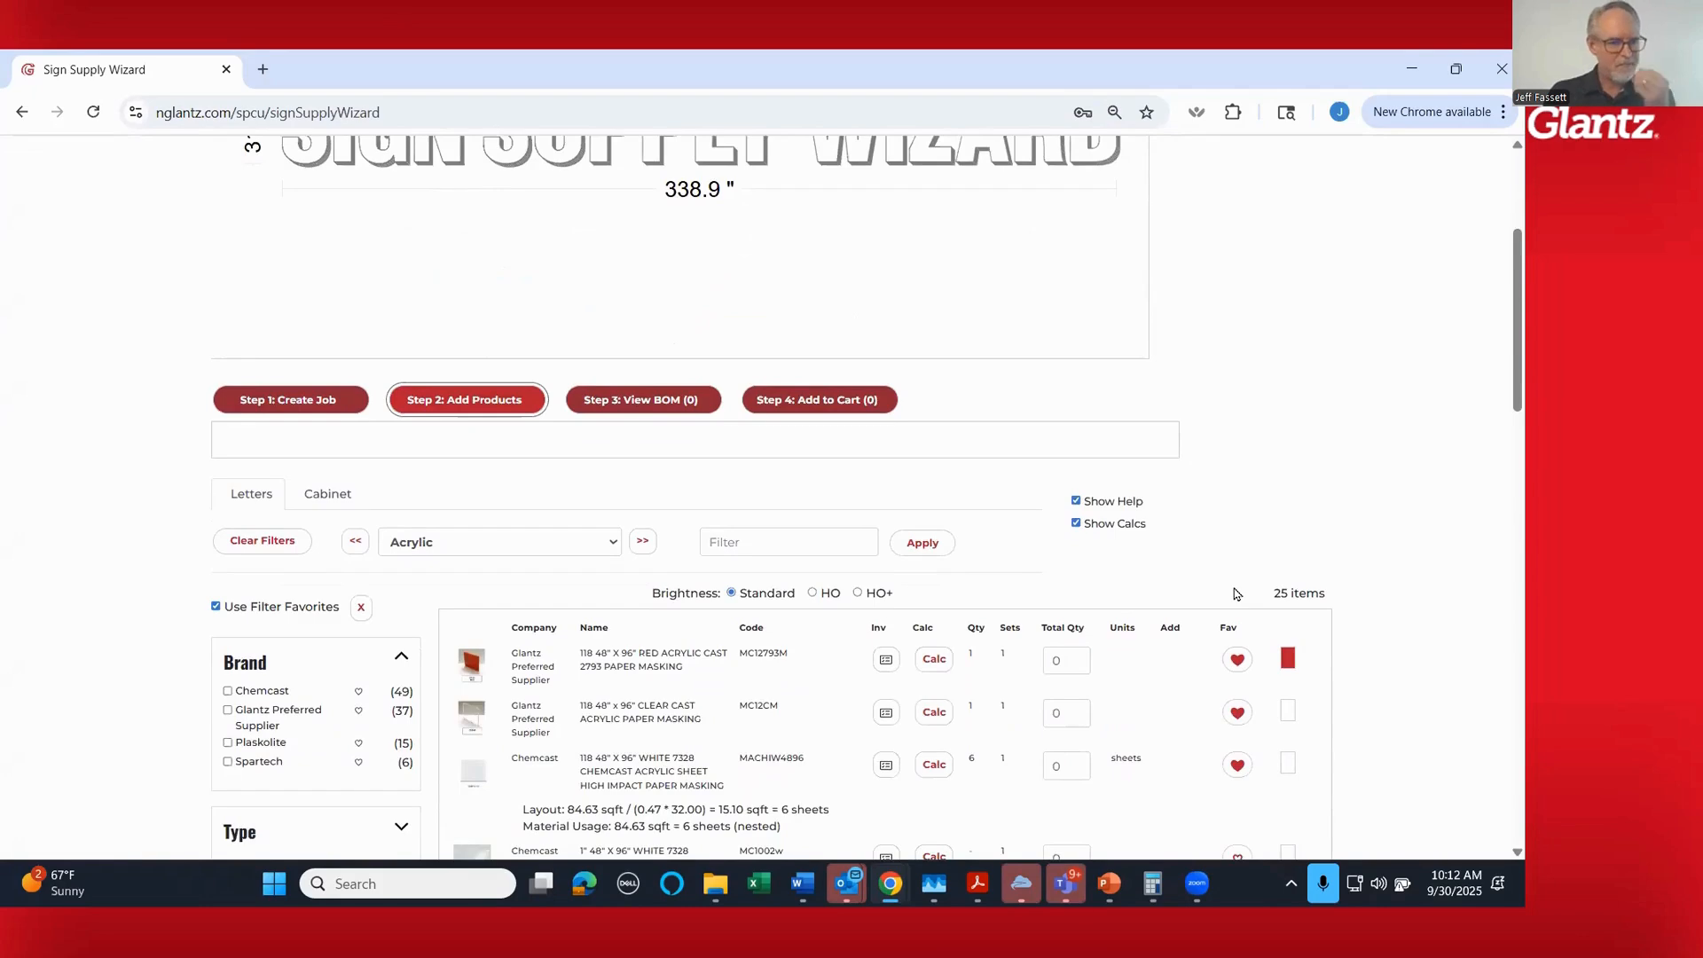
{"action": "scroll", "coordinate": [1235, 594], "scroll_direction": "up", "scroll_amount": 1}
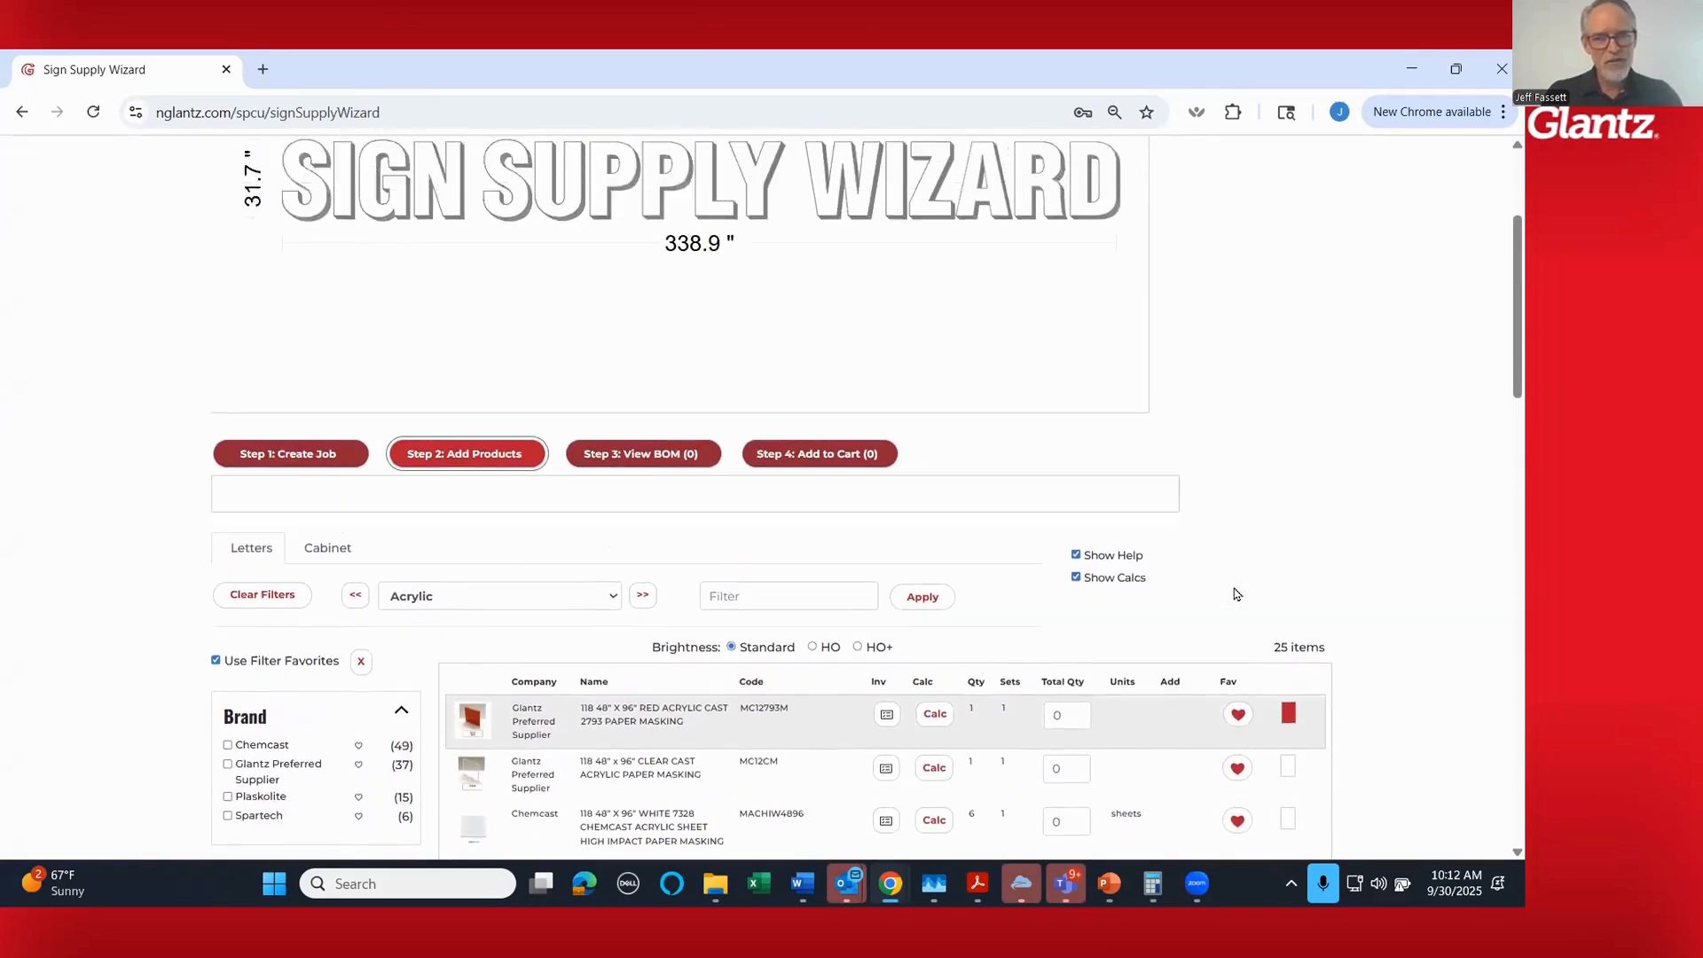
{"action": "scroll", "coordinate": [1237, 594], "scroll_direction": "down", "scroll_amount": 1}
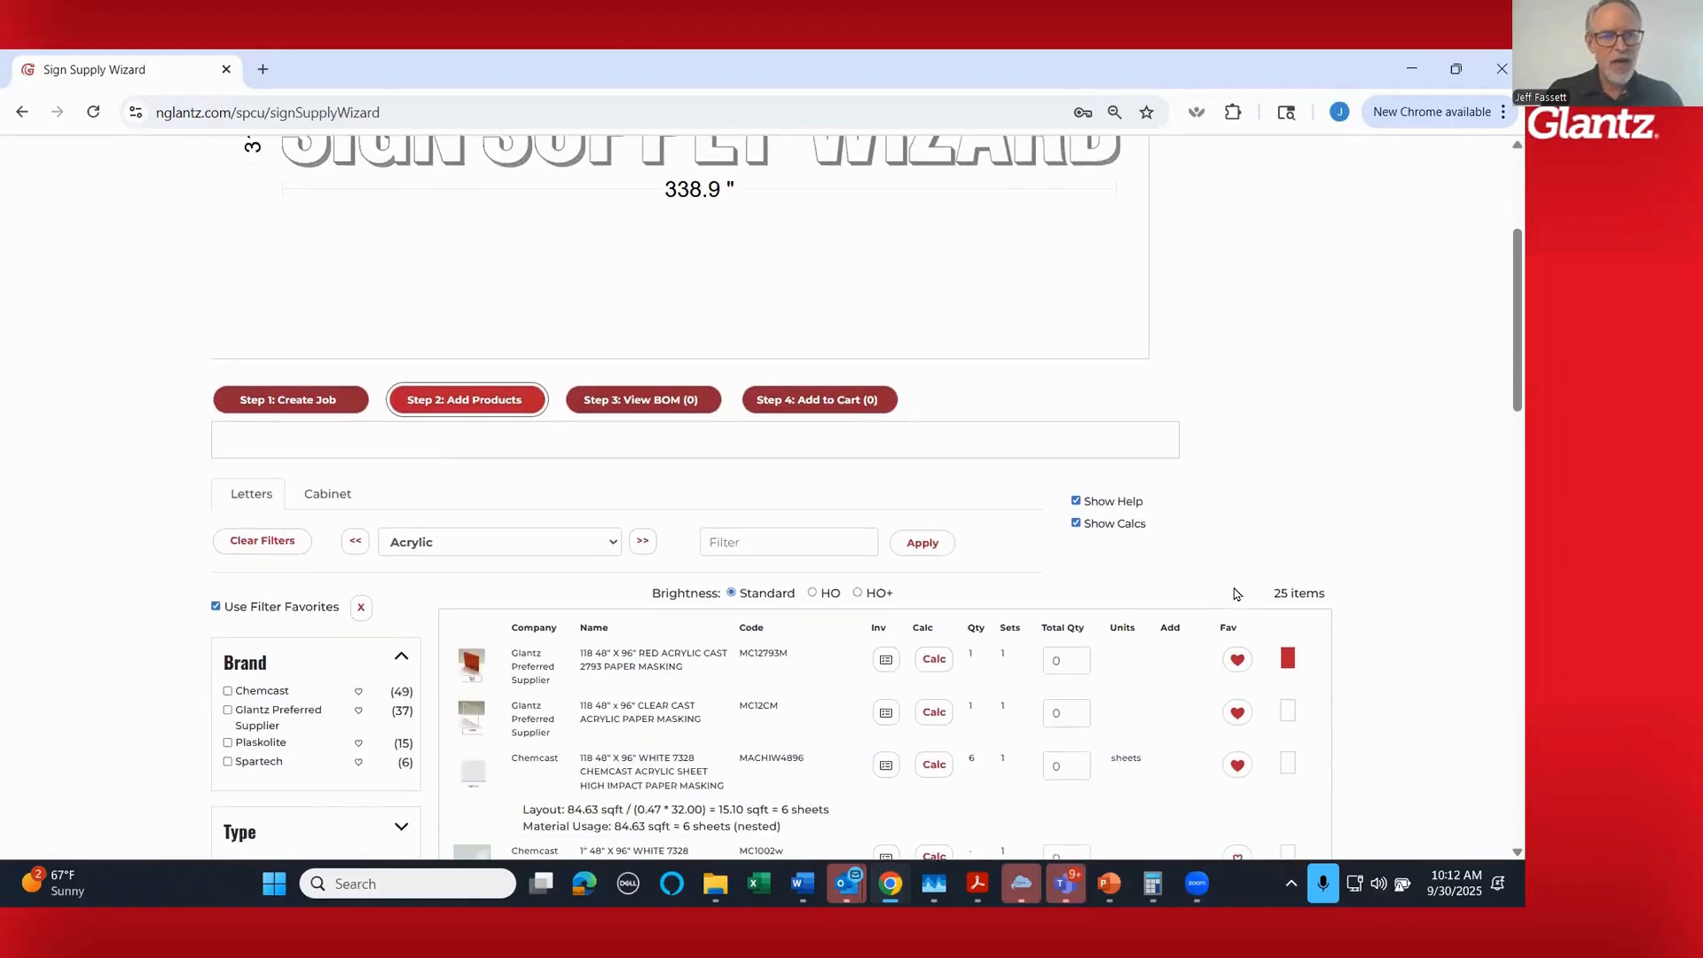
{"action": "scroll", "coordinate": [1237, 594], "scroll_direction": "down", "scroll_amount": 2}
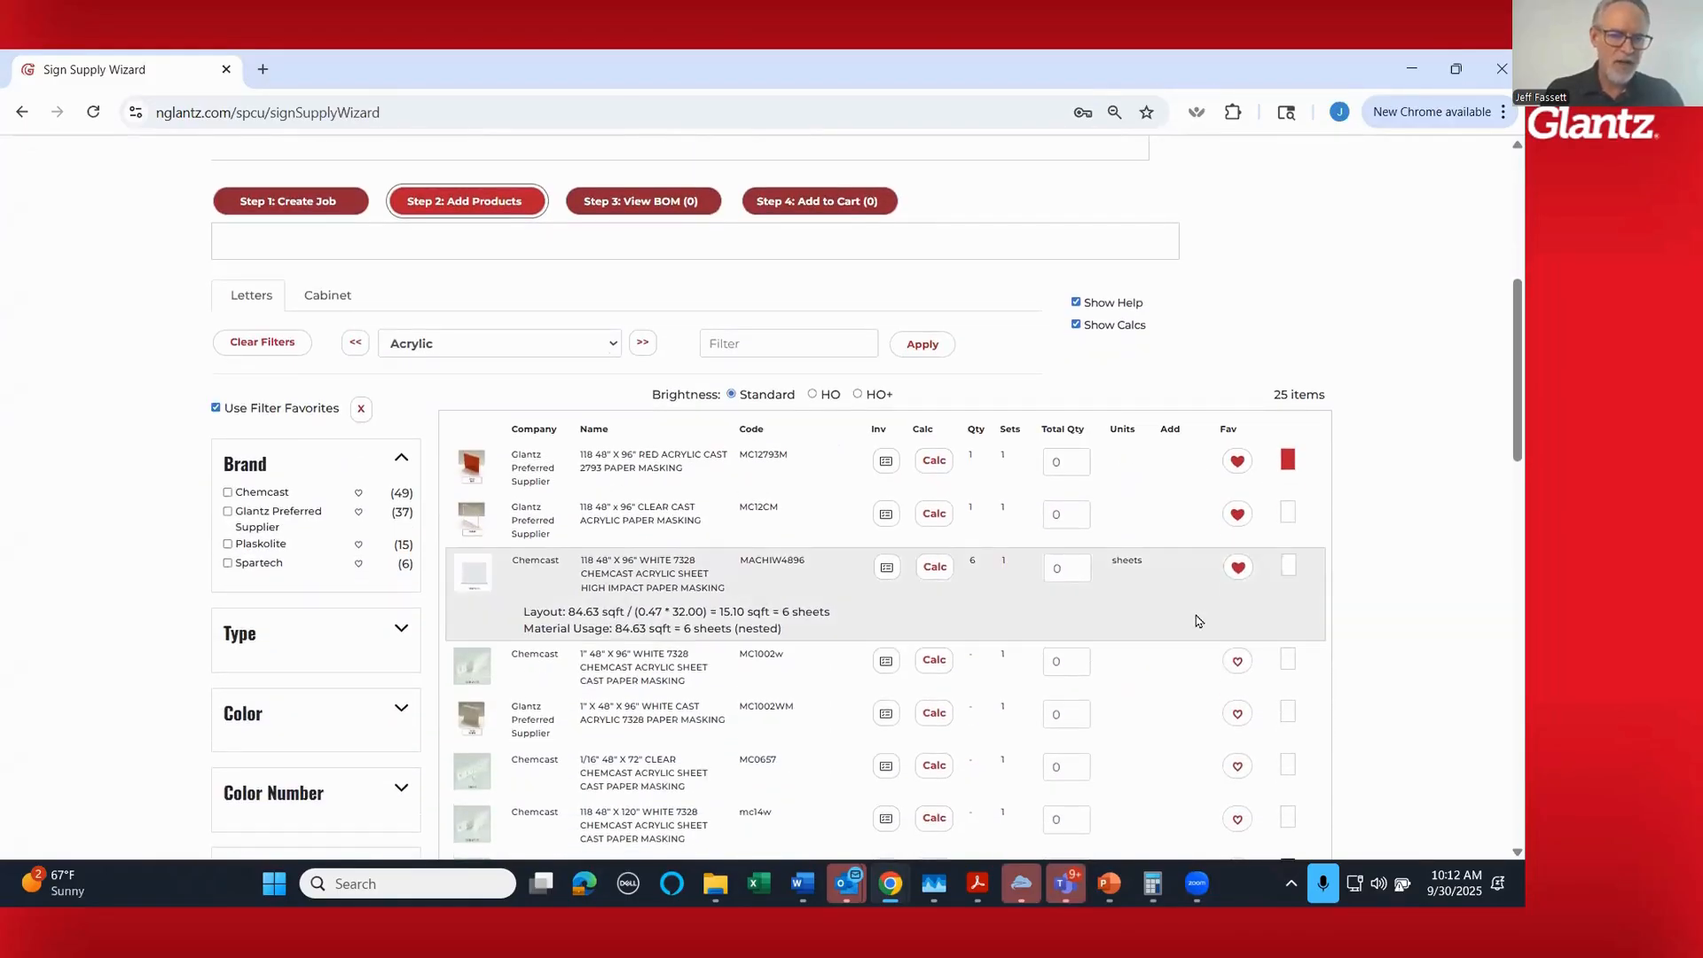
{"action": "left_click", "coordinate": [611, 344]}
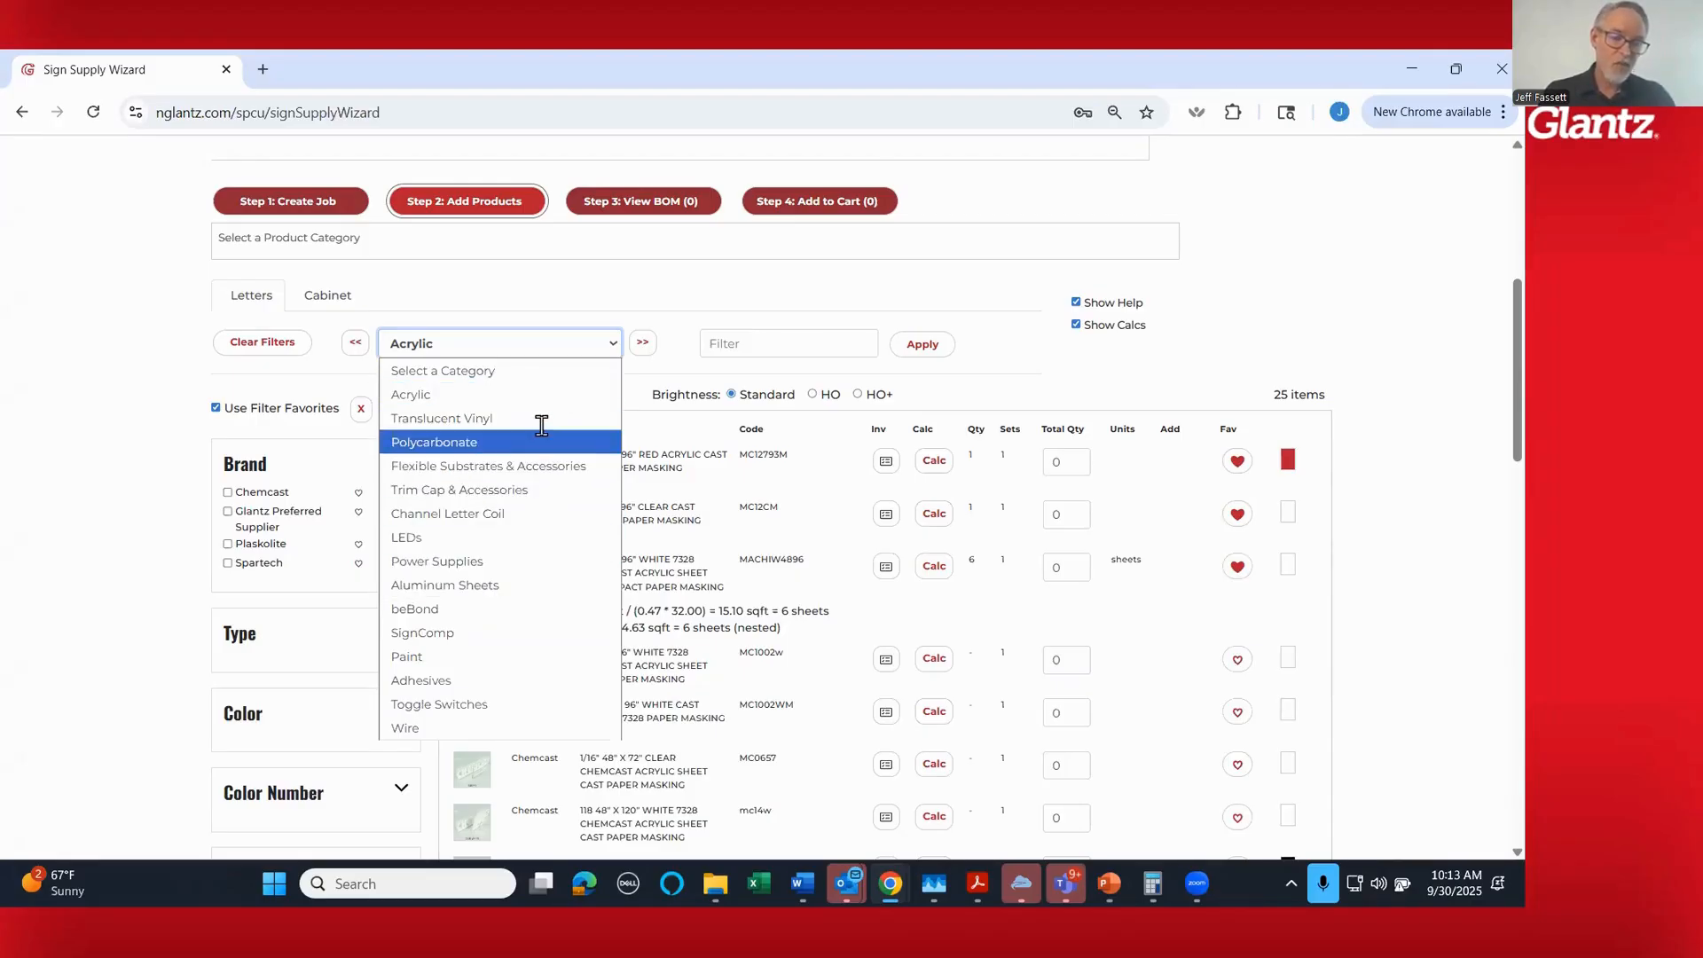
{"action": "left_click", "coordinate": [539, 393]}
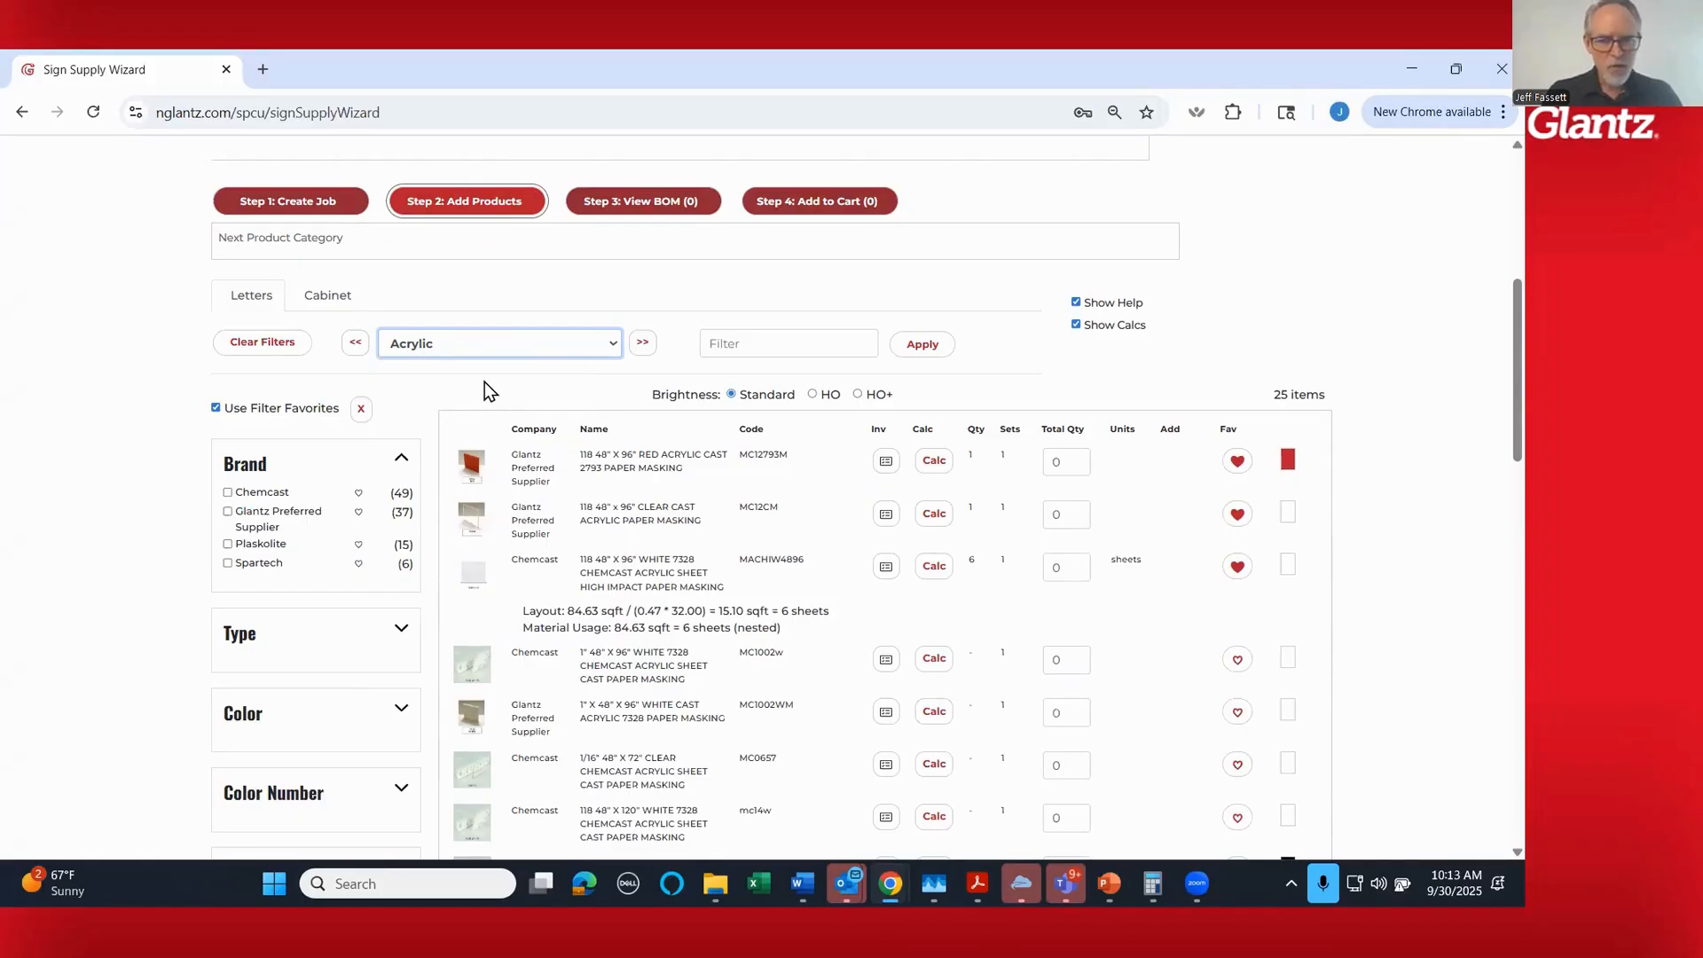
- Expand the Type and Color filters of the acrylic products and limit the list to the Milk White 2447 color
{"action": "scroll", "coordinate": [153, 509], "scroll_direction": "down", "scroll_amount": 1}
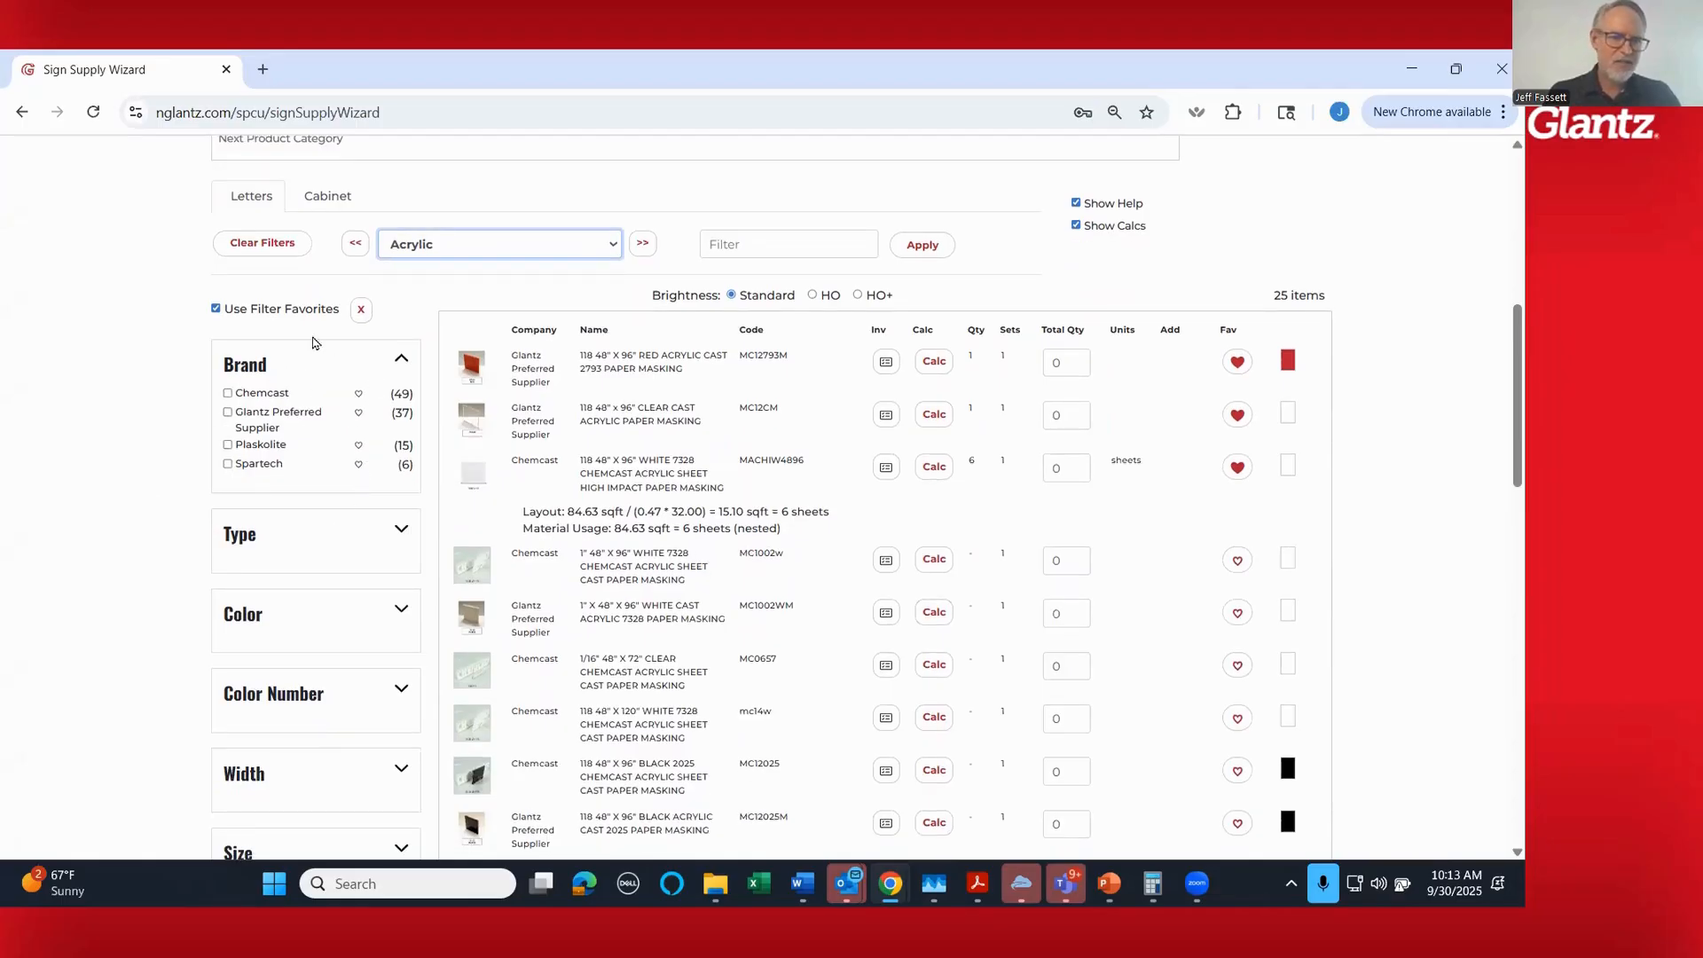
{"action": "scroll", "coordinate": [155, 437], "scroll_direction": "down", "scroll_amount": 1}
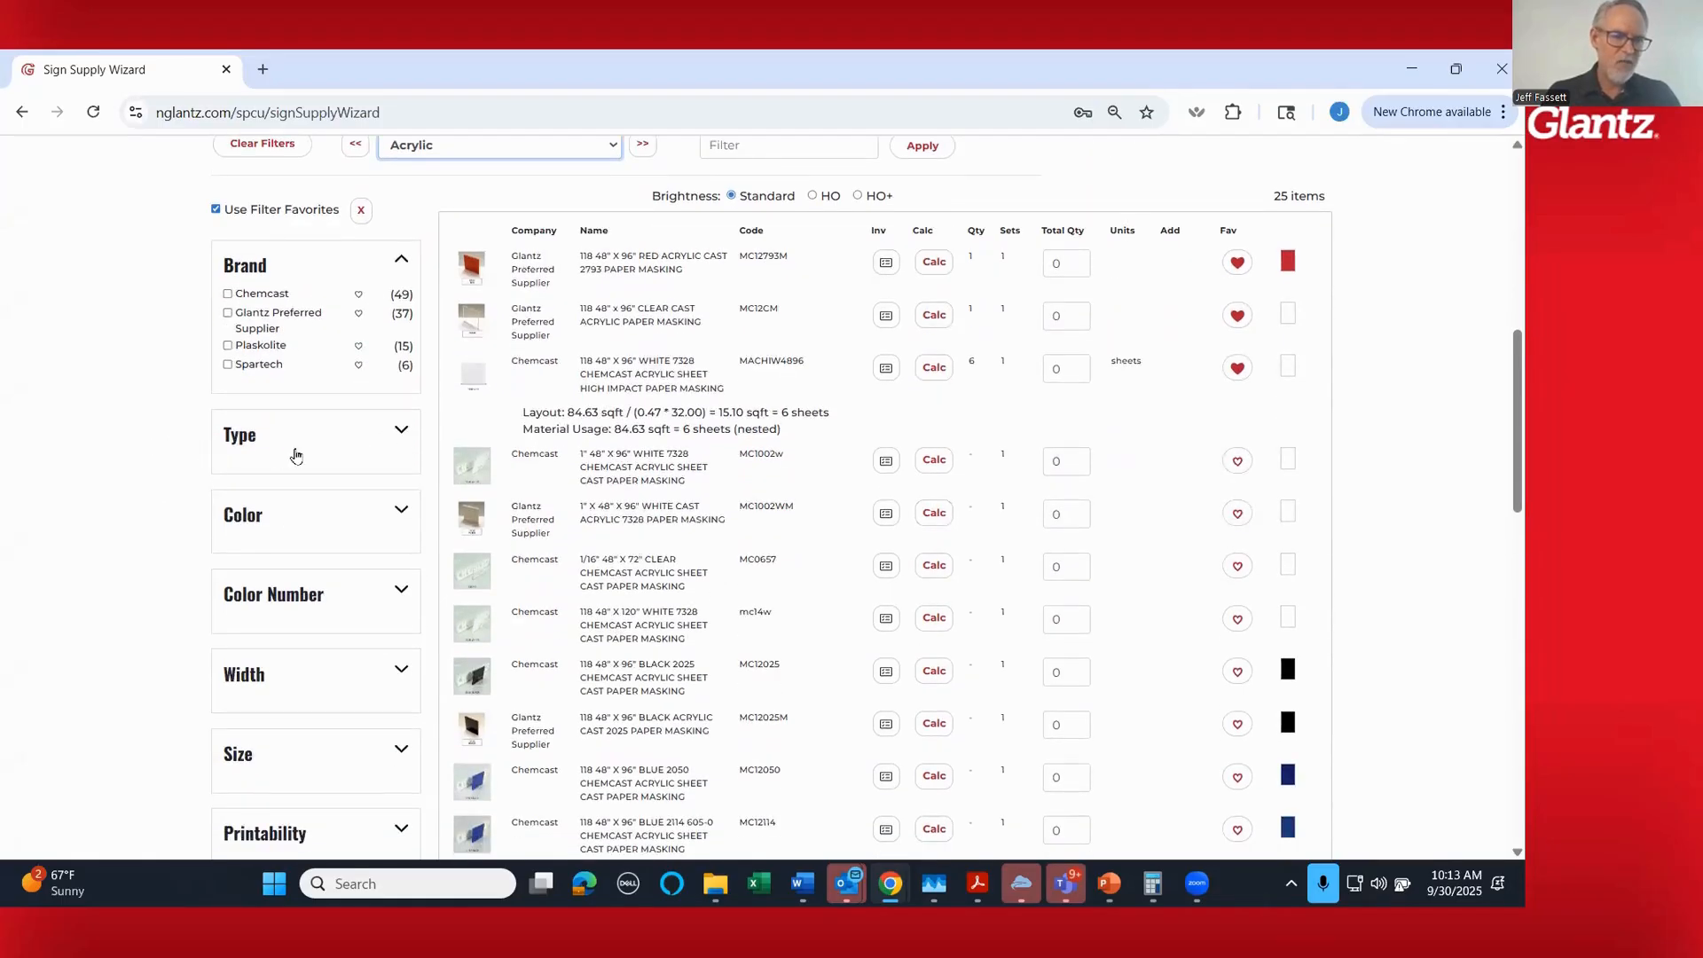
{"action": "left_click", "coordinate": [354, 431]}
{"action": "scroll", "coordinate": [138, 446], "scroll_direction": "down", "scroll_amount": 1}
{"action": "scroll", "coordinate": [136, 445], "scroll_direction": "down", "scroll_amount": 2}
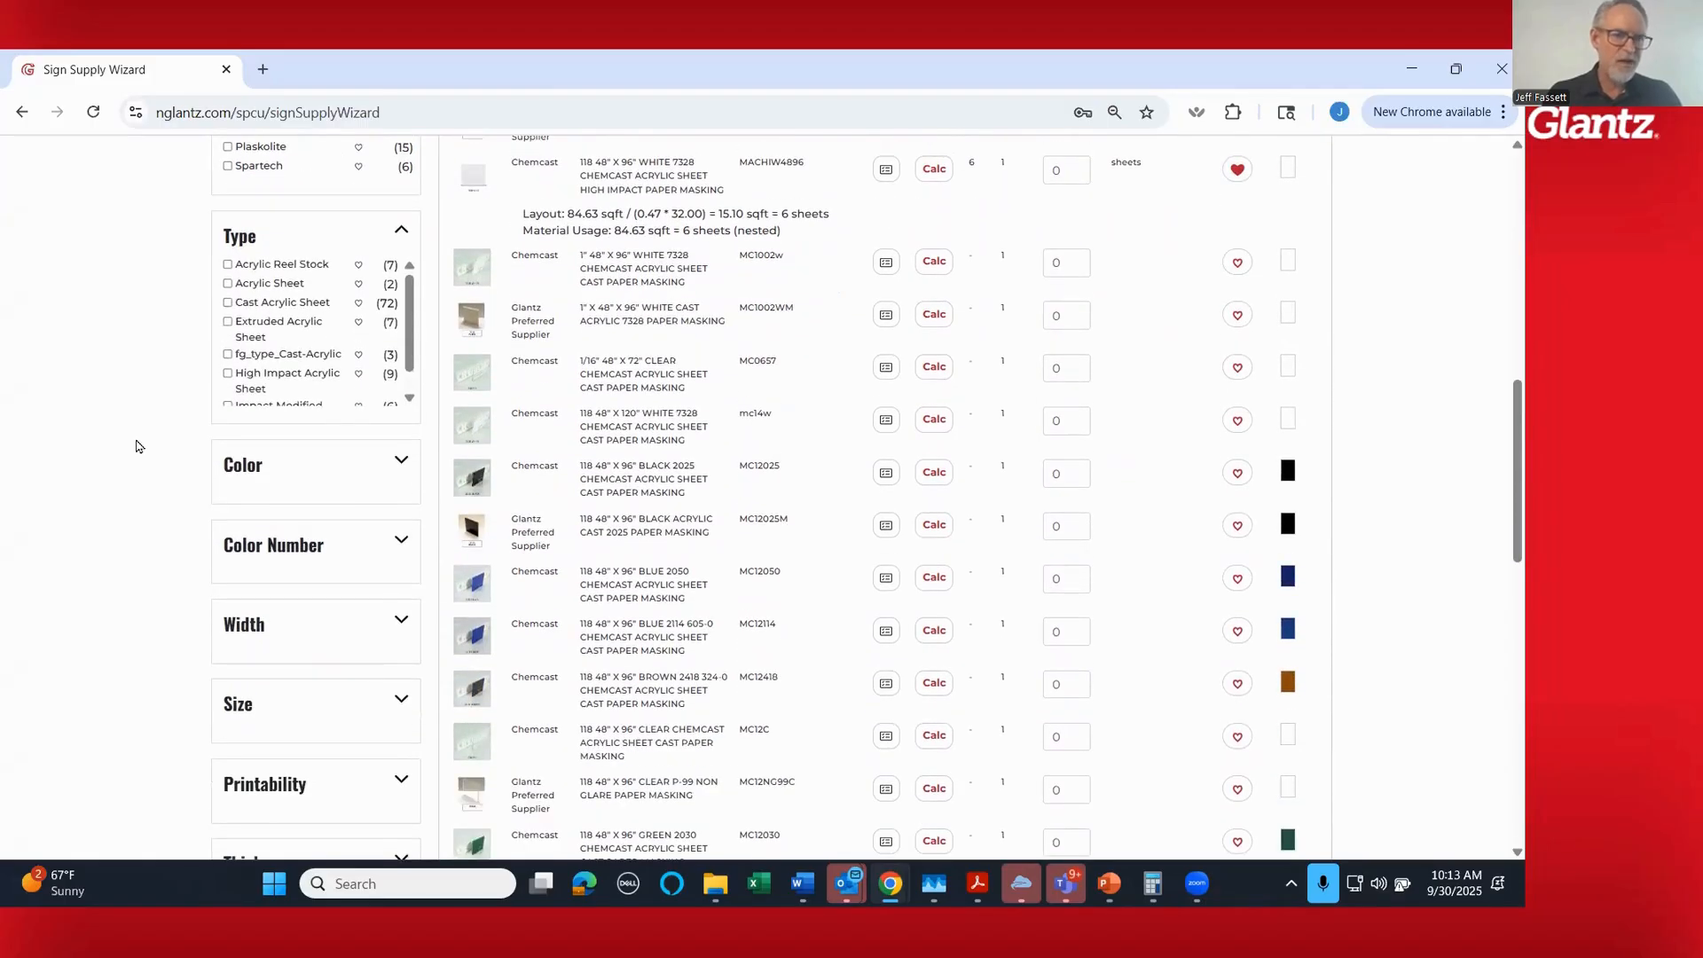
{"action": "left_click", "coordinate": [401, 365]}
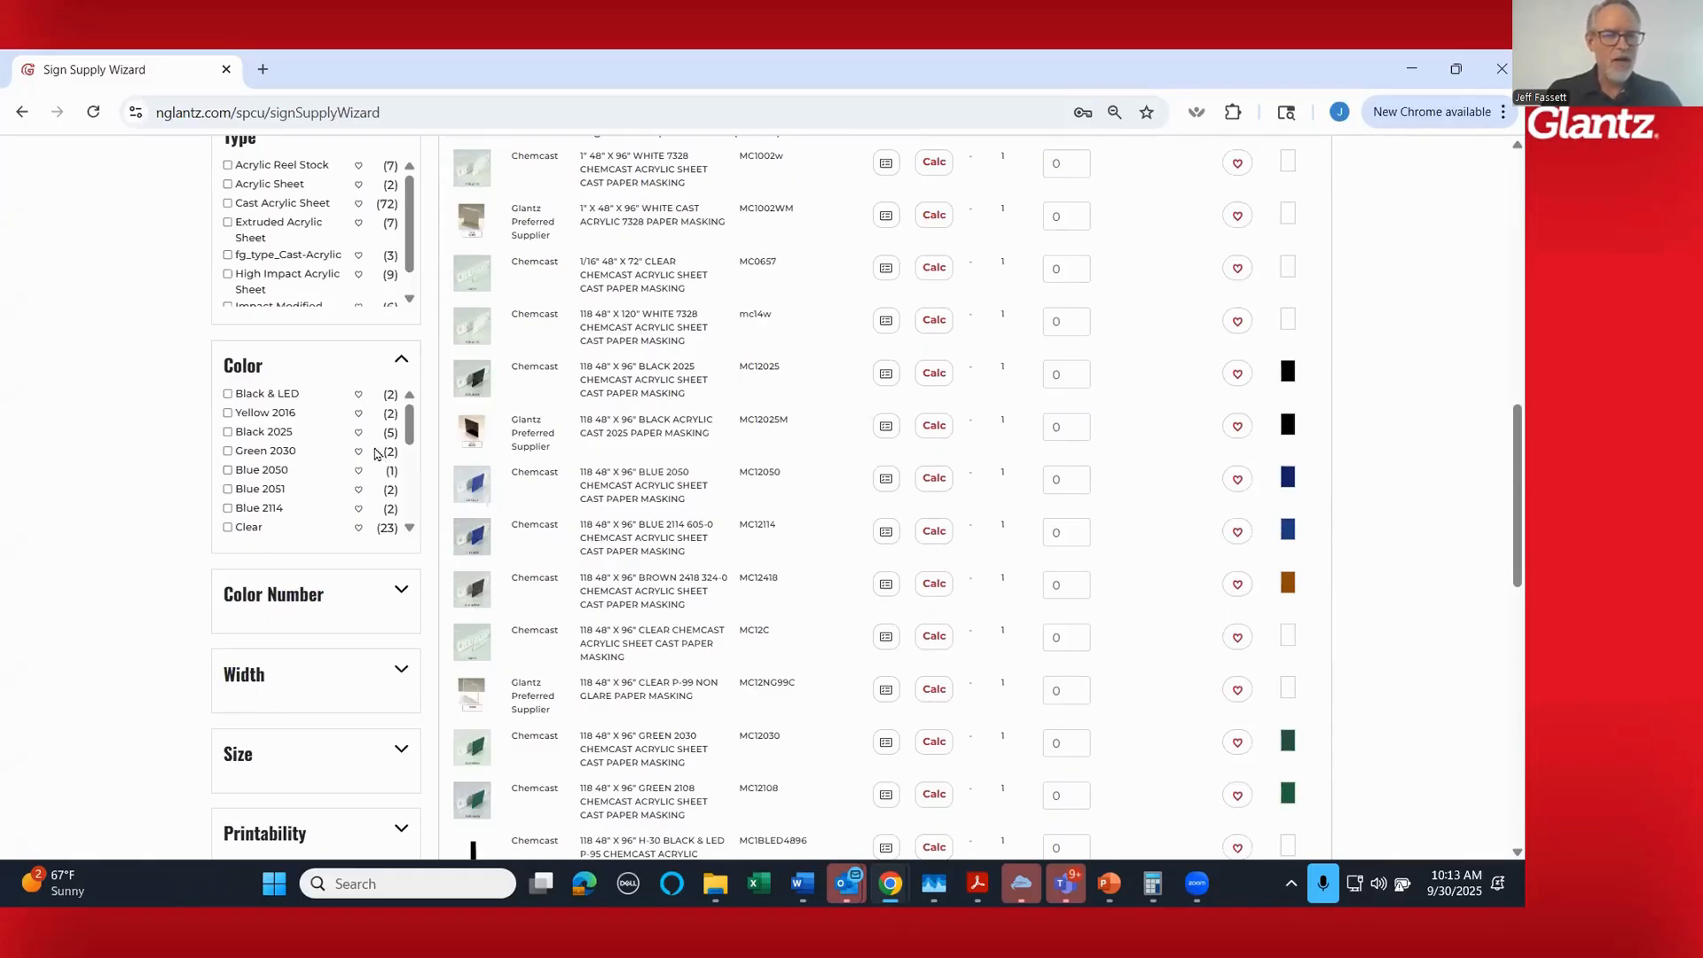
{"action": "scroll", "coordinate": [346, 449], "scroll_direction": "down", "scroll_amount": 5}
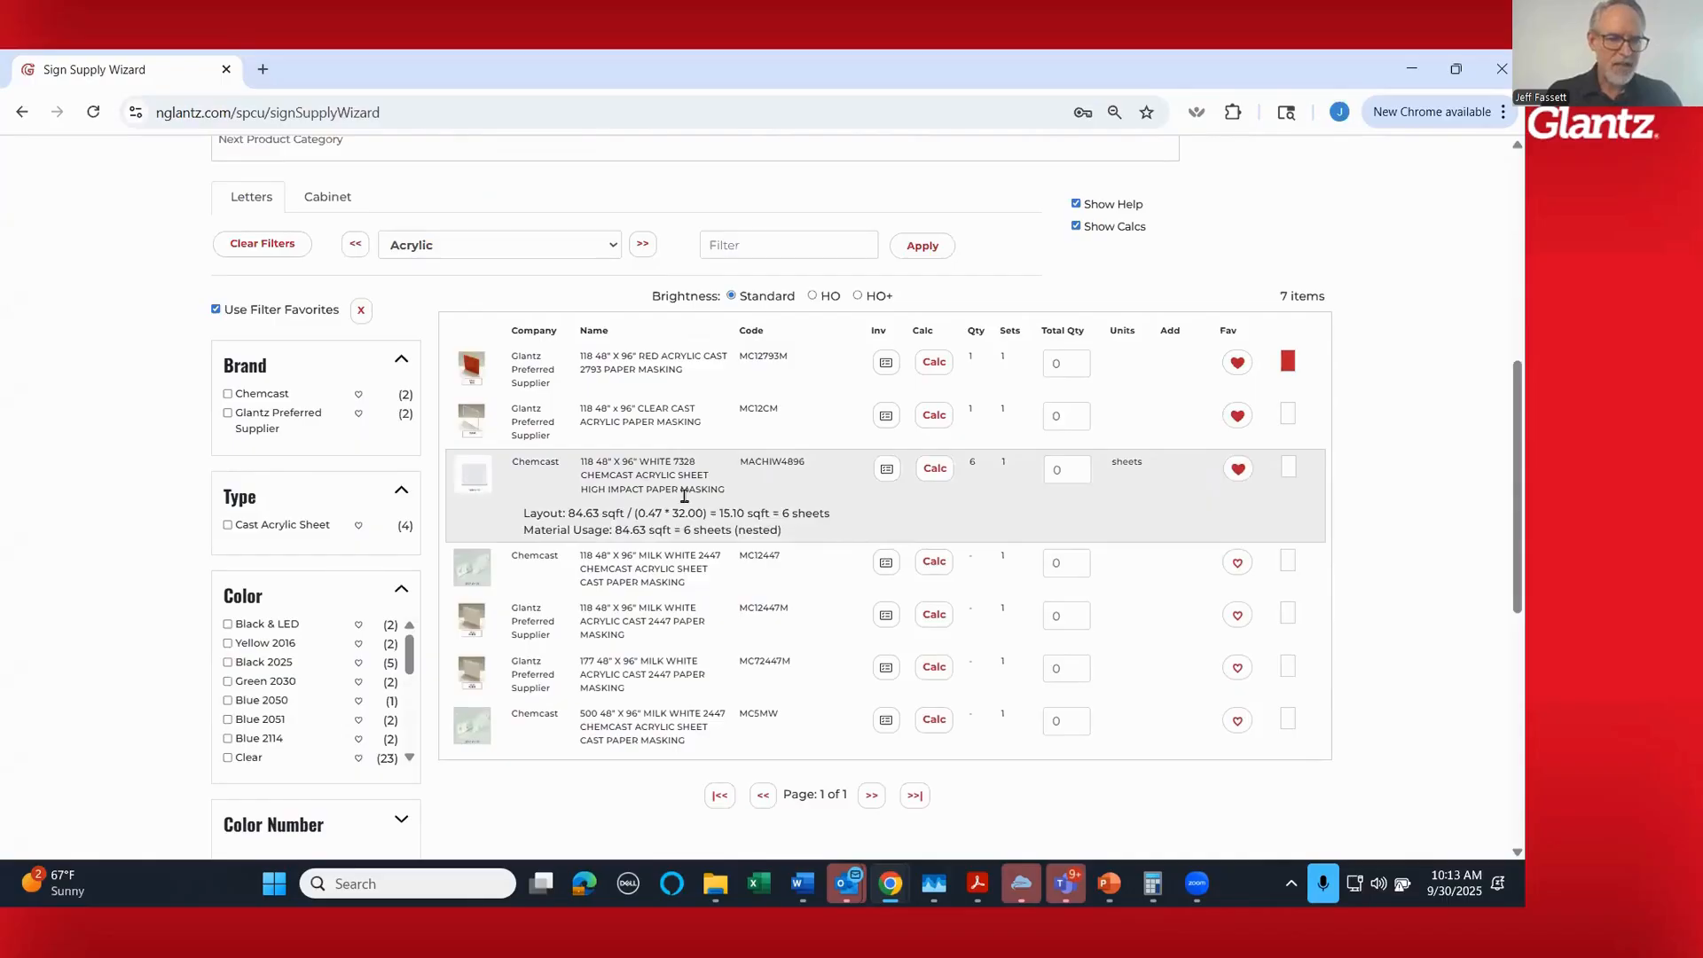
{"action": "scroll", "coordinate": [648, 494], "scroll_direction": "down", "scroll_amount": 1}
{"action": "scroll", "coordinate": [647, 494], "scroll_direction": "up", "scroll_amount": 1}
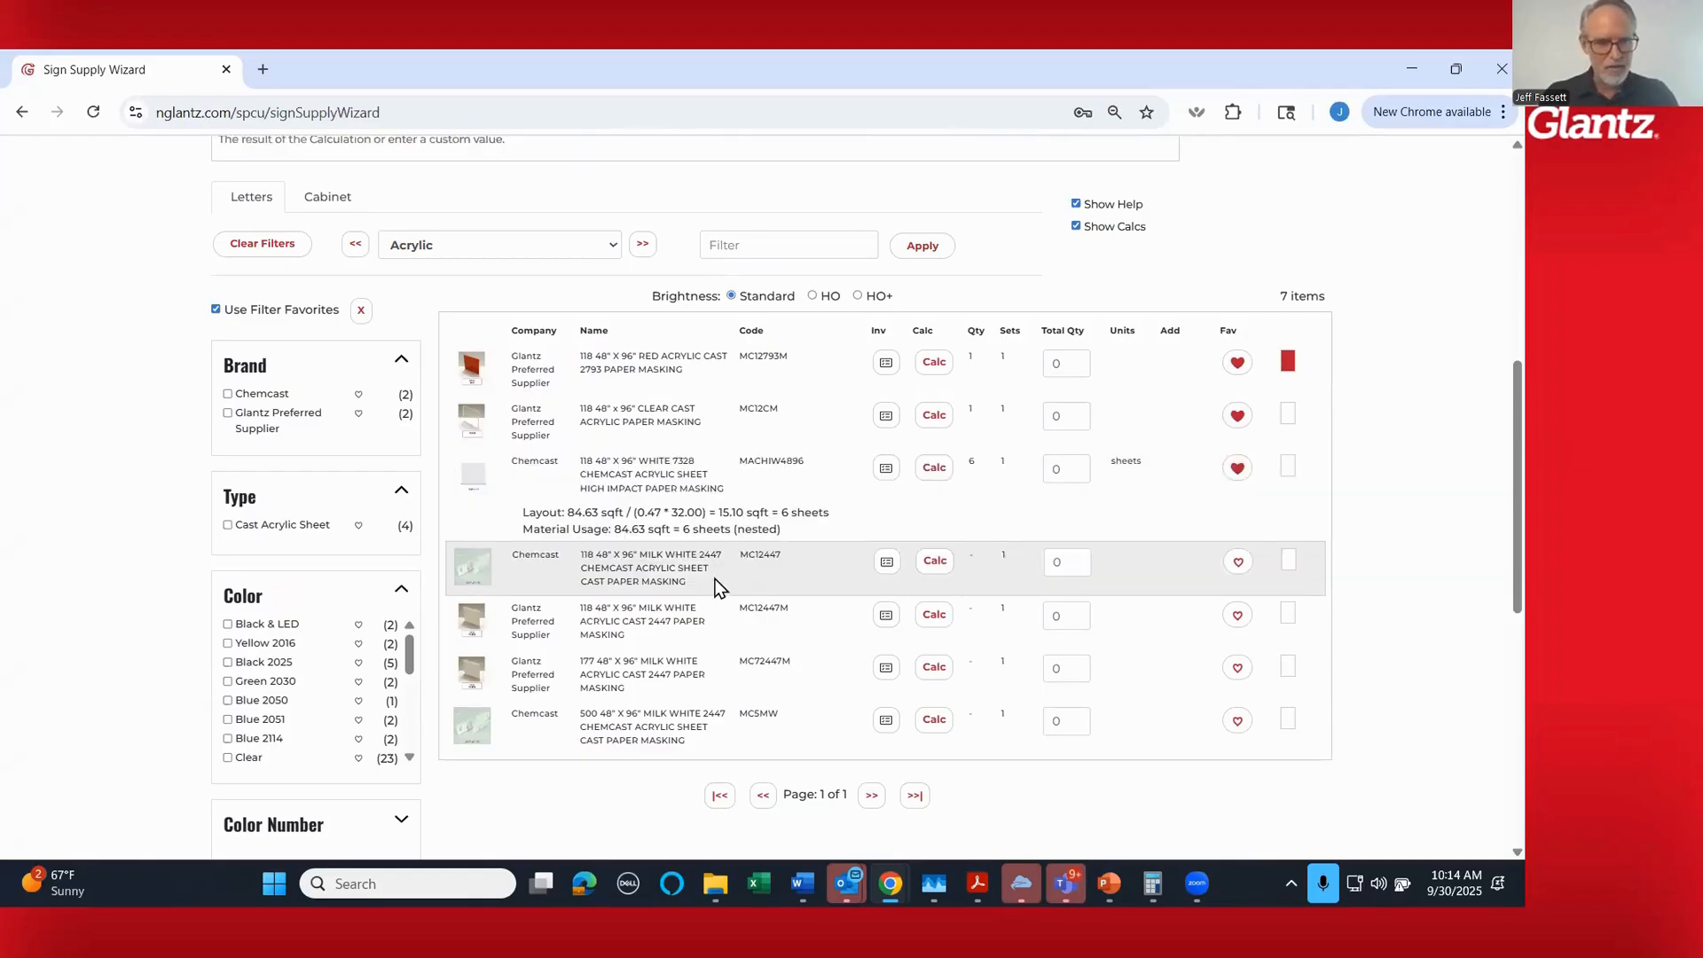
- Check the inventory by city for the Chemcast 118 48 x 96 inch Milk White 2447 cast acrylic sheet (MC12447)
{"action": "scroll", "coordinate": [745, 583], "scroll_direction": "down", "scroll_amount": 1}
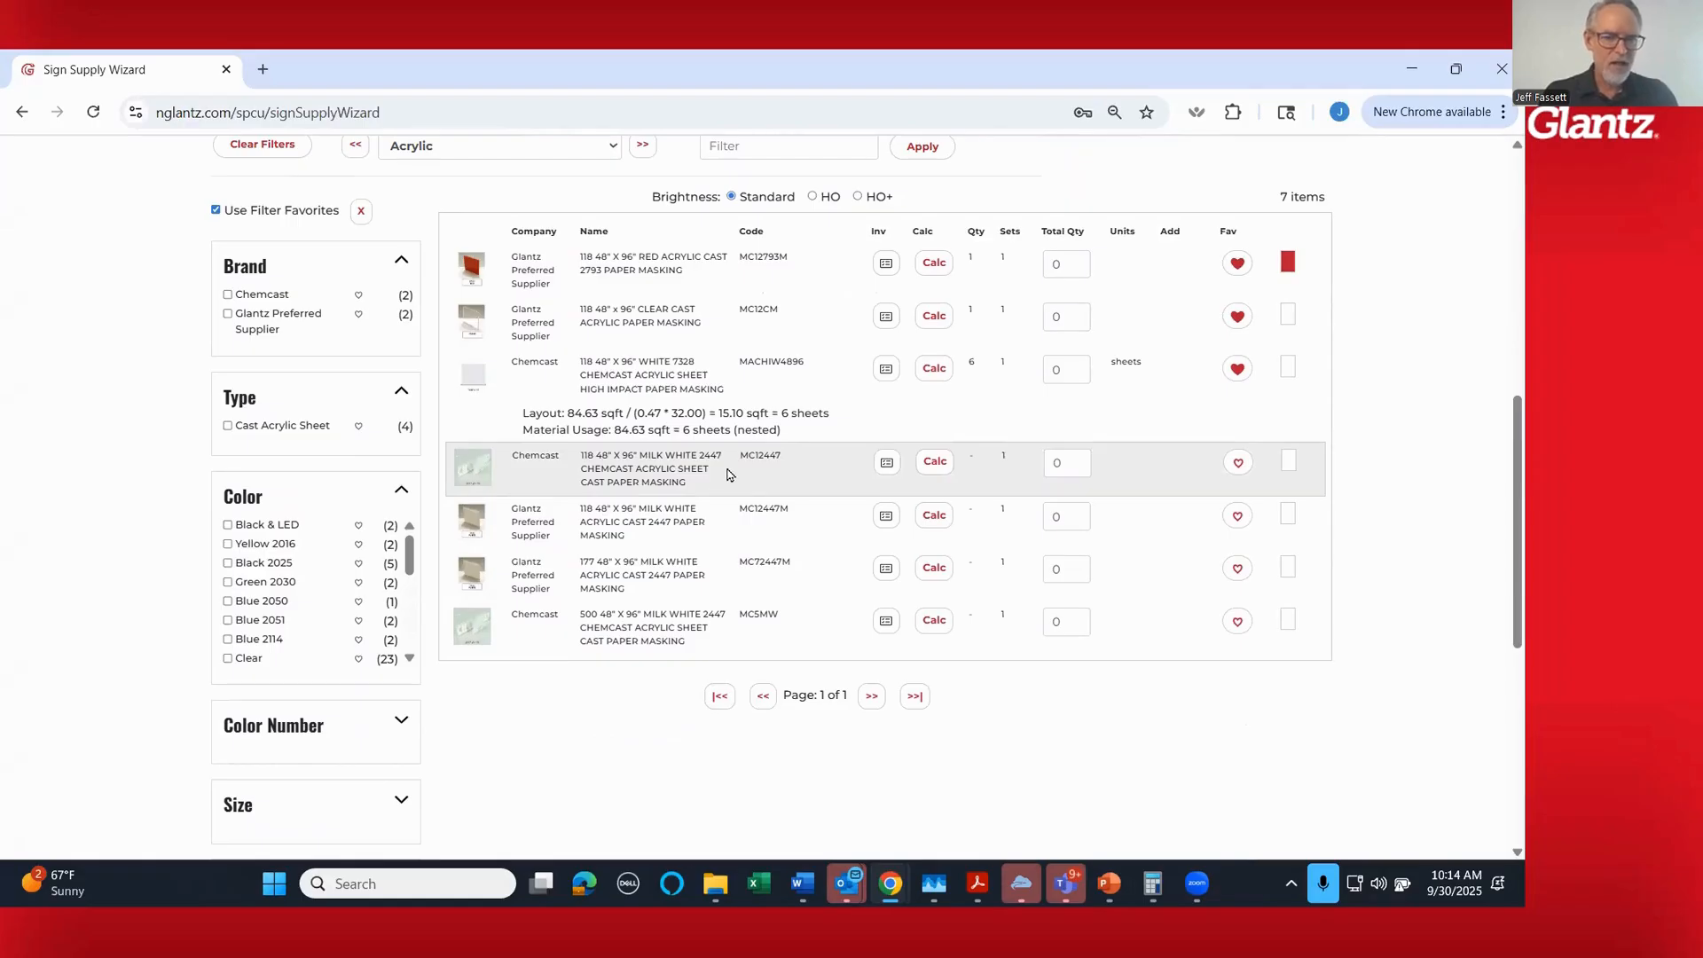
{"action": "left_click", "coordinate": [887, 468]}
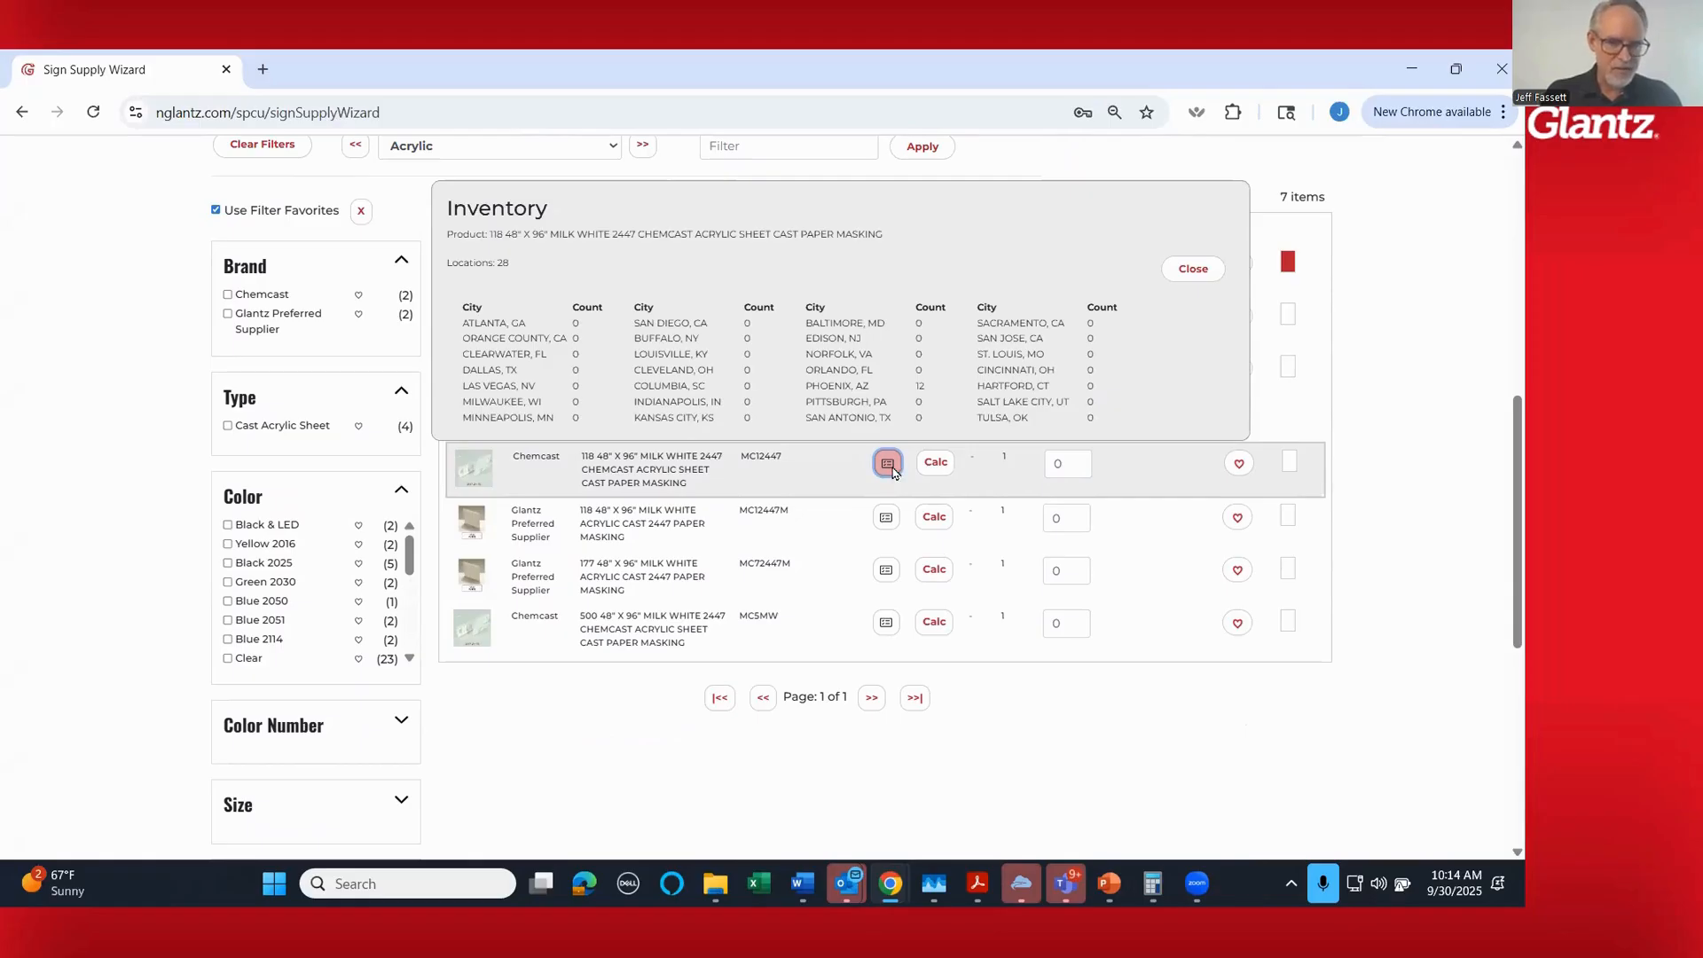
{"action": "left_click", "coordinate": [1193, 269]}
- Calculate the quantity of Chemcast Milk White sheet MC12447 for the layout and add the 3 sheets to the bill of materials
{"action": "left_click", "coordinate": [936, 464]}
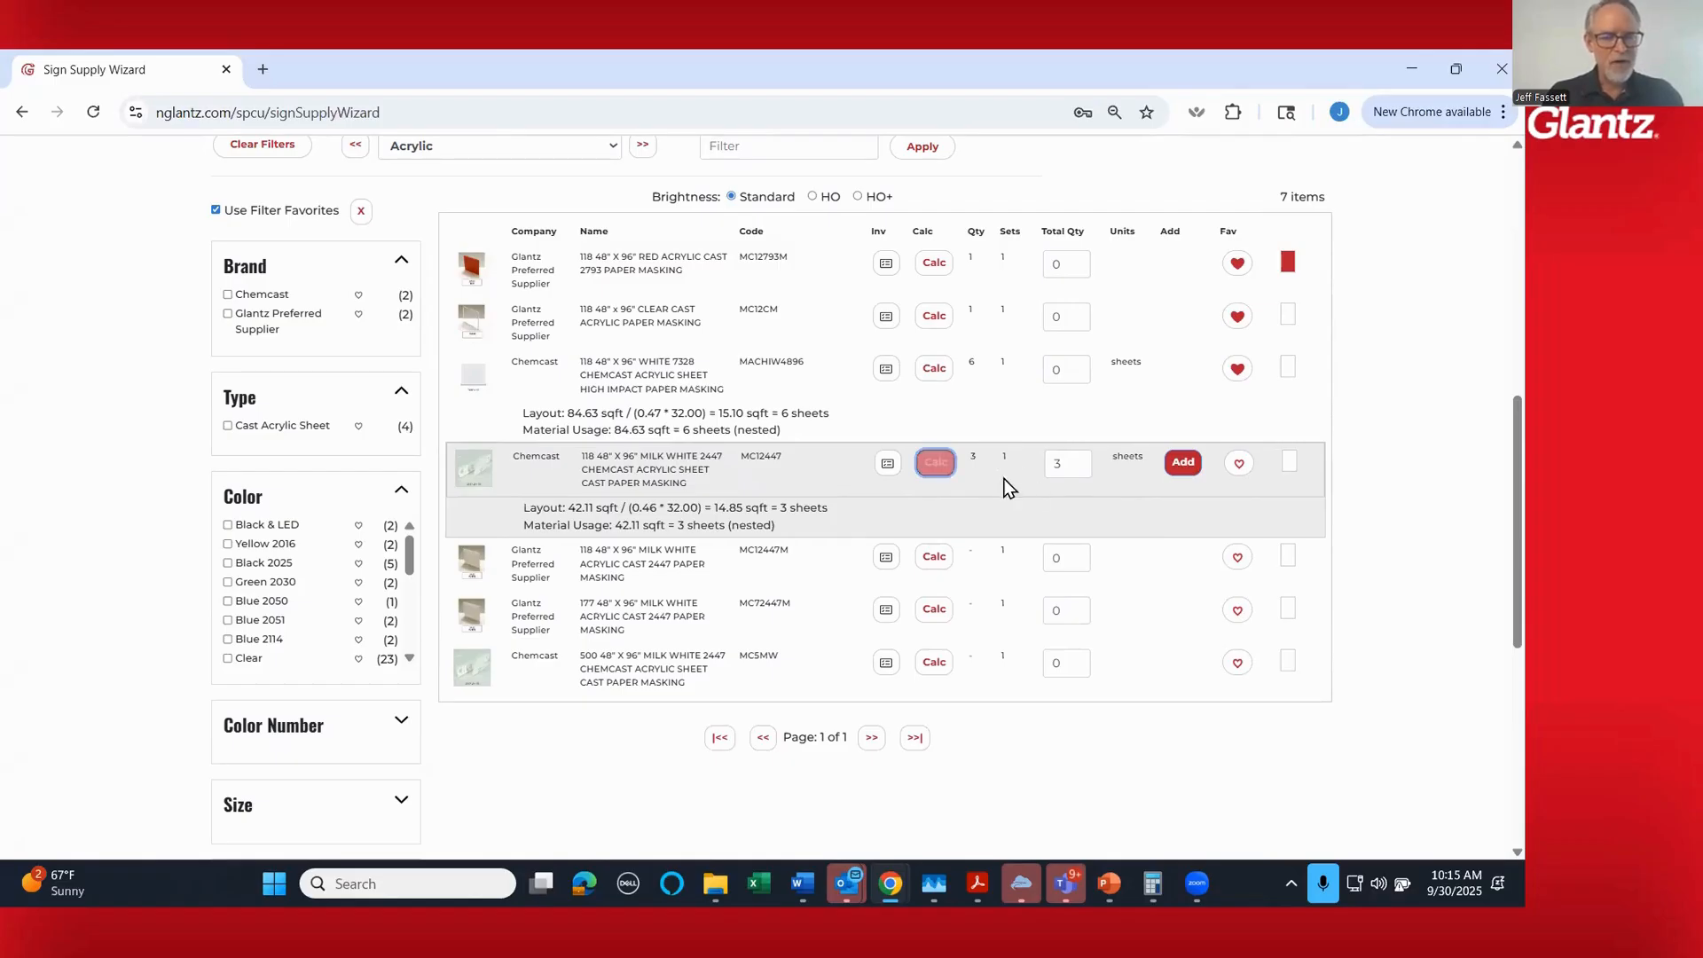
{"action": "left_click", "coordinate": [1181, 463]}
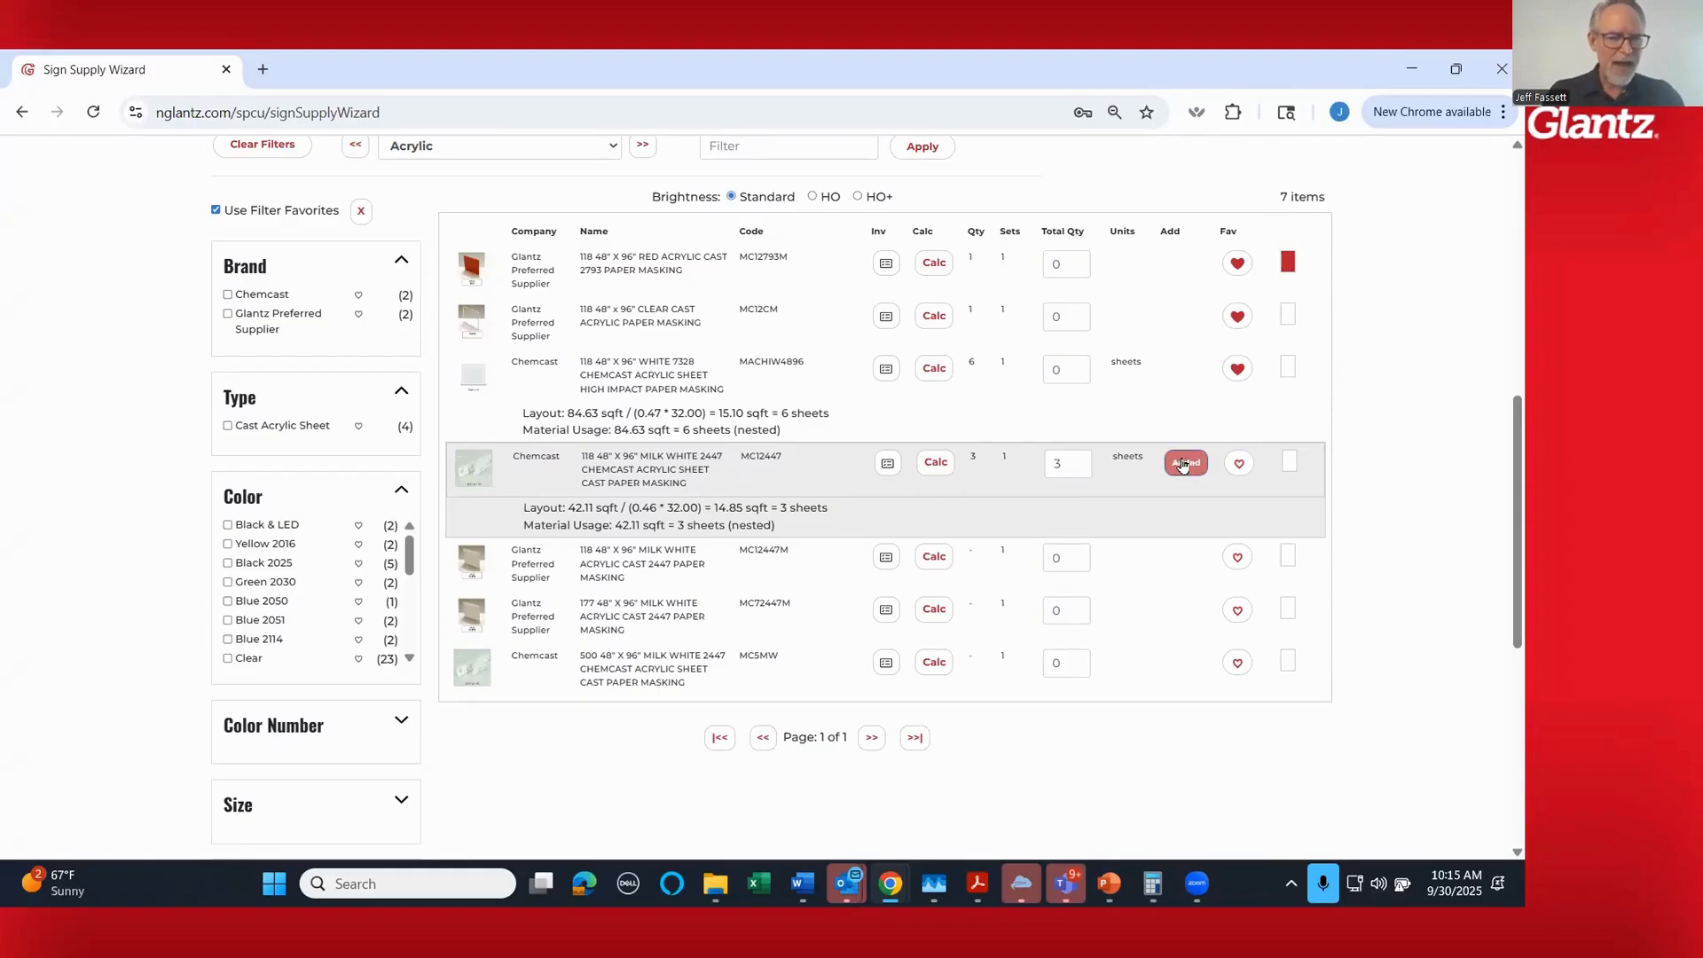
{"action": "scroll", "coordinate": [976, 470], "scroll_direction": "up", "scroll_amount": 2}
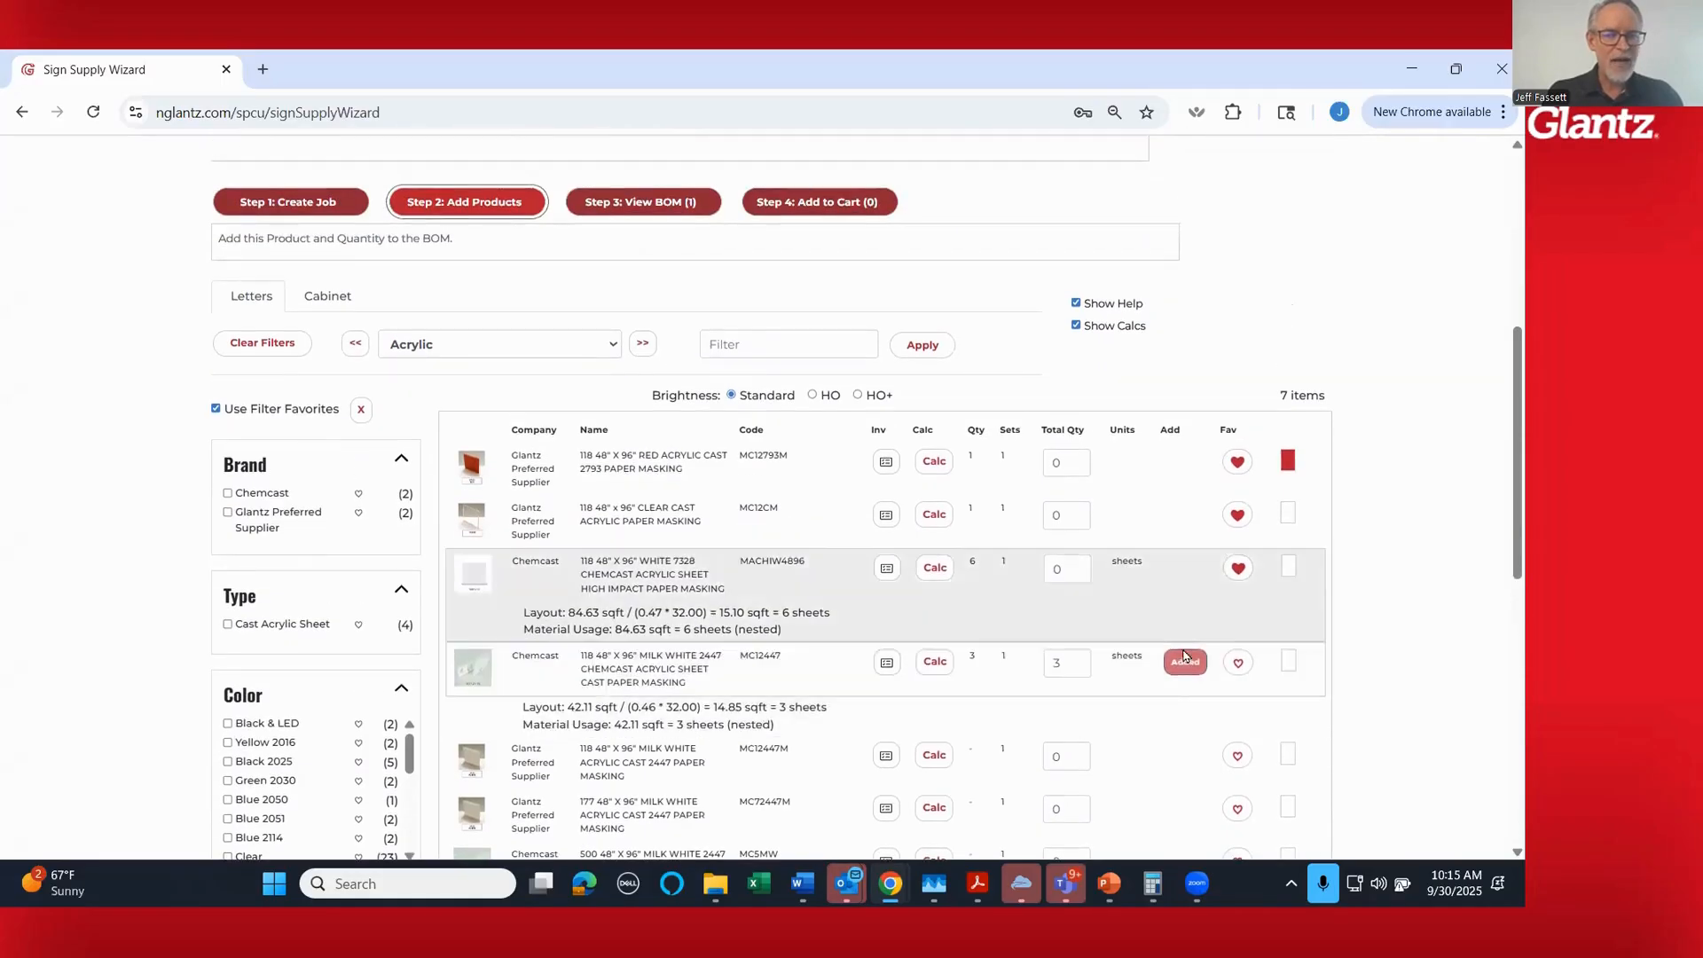
{"action": "mouse_move", "coordinate": [621, 211]}
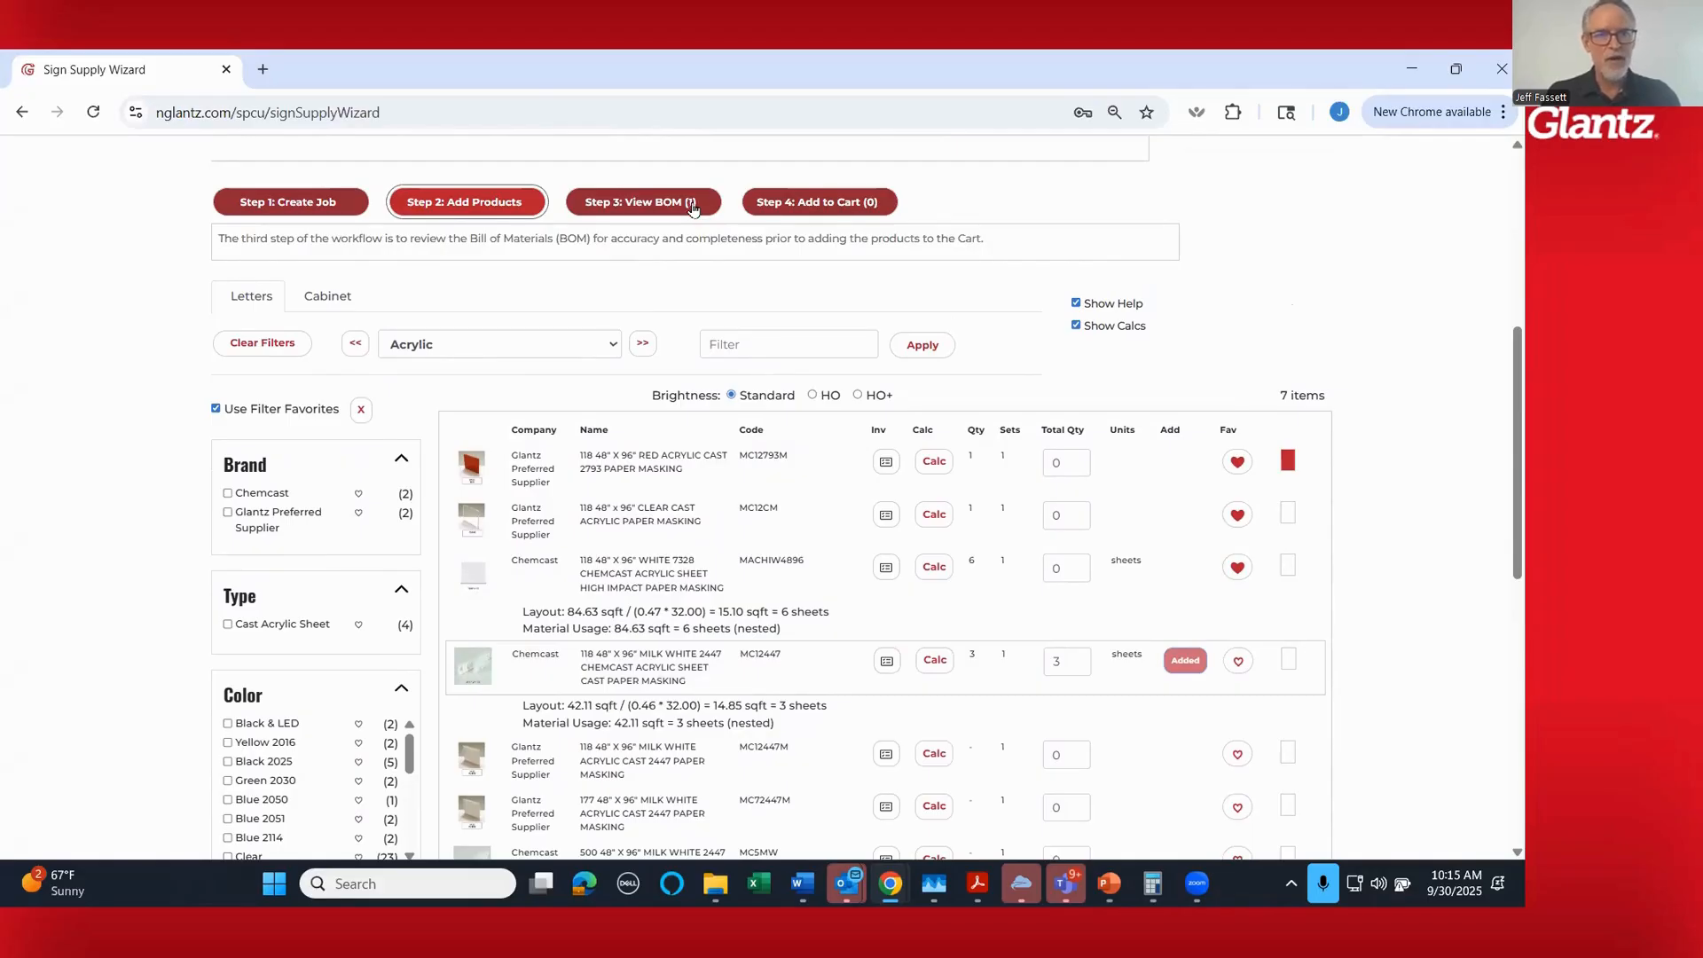
- Switch the letters' product category to Translucent Vinyl and look through its product list
{"action": "left_click", "coordinate": [643, 346]}
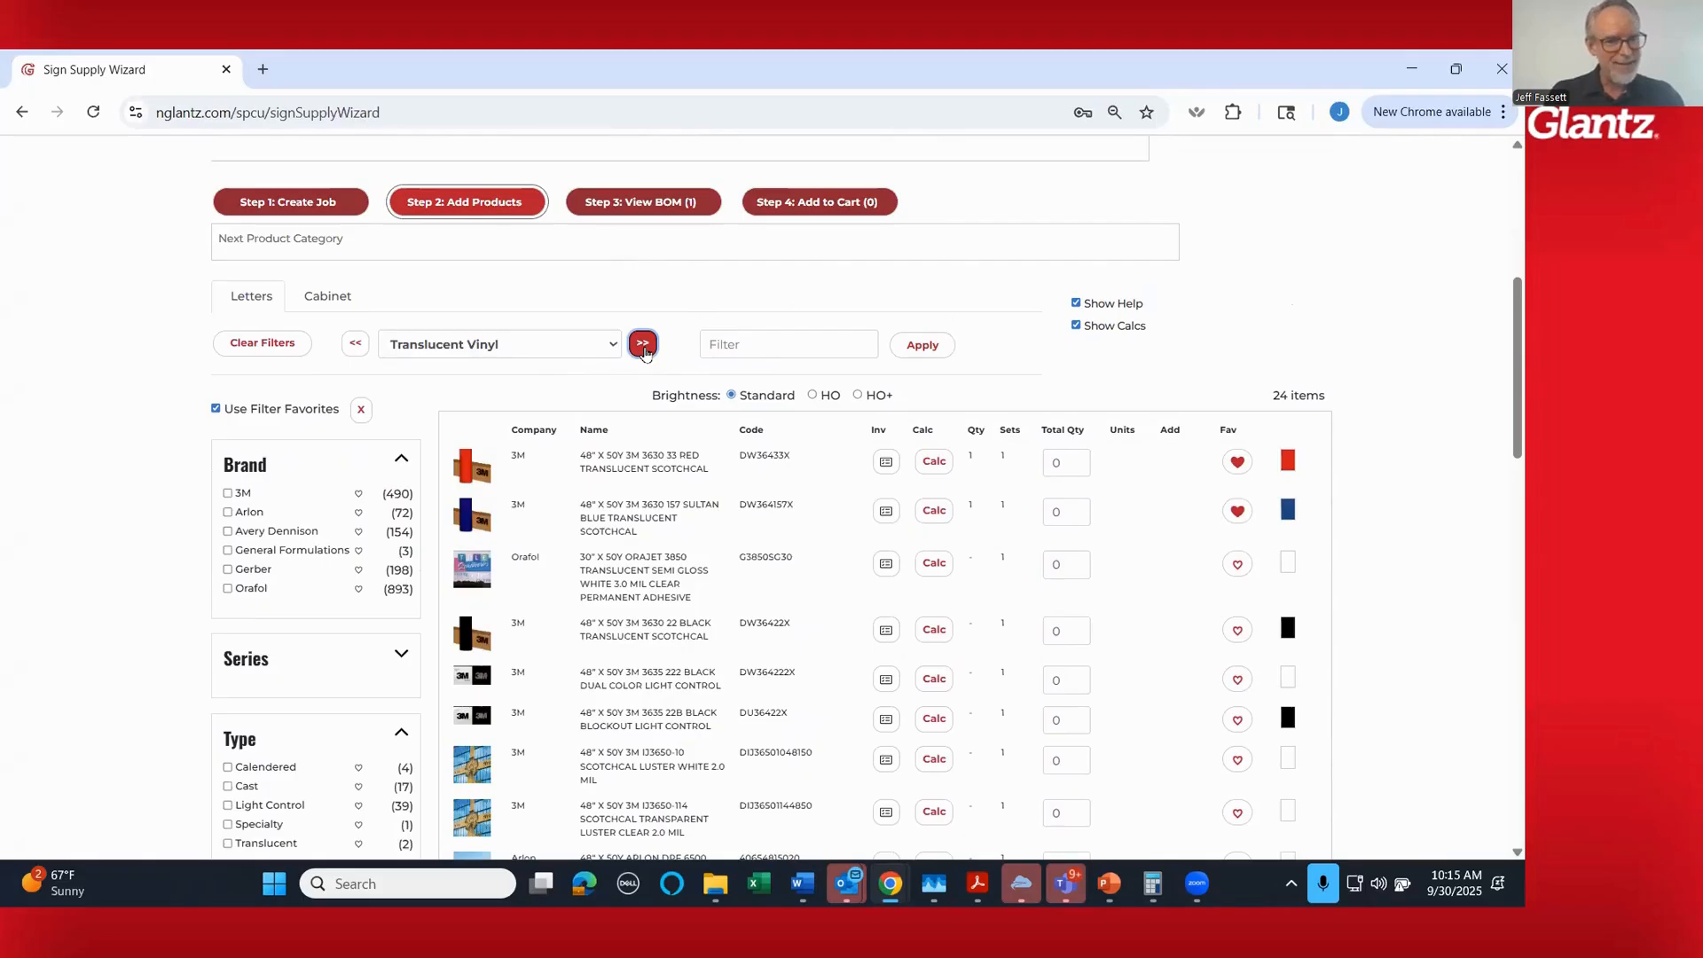
{"action": "left_click", "coordinate": [645, 352]}
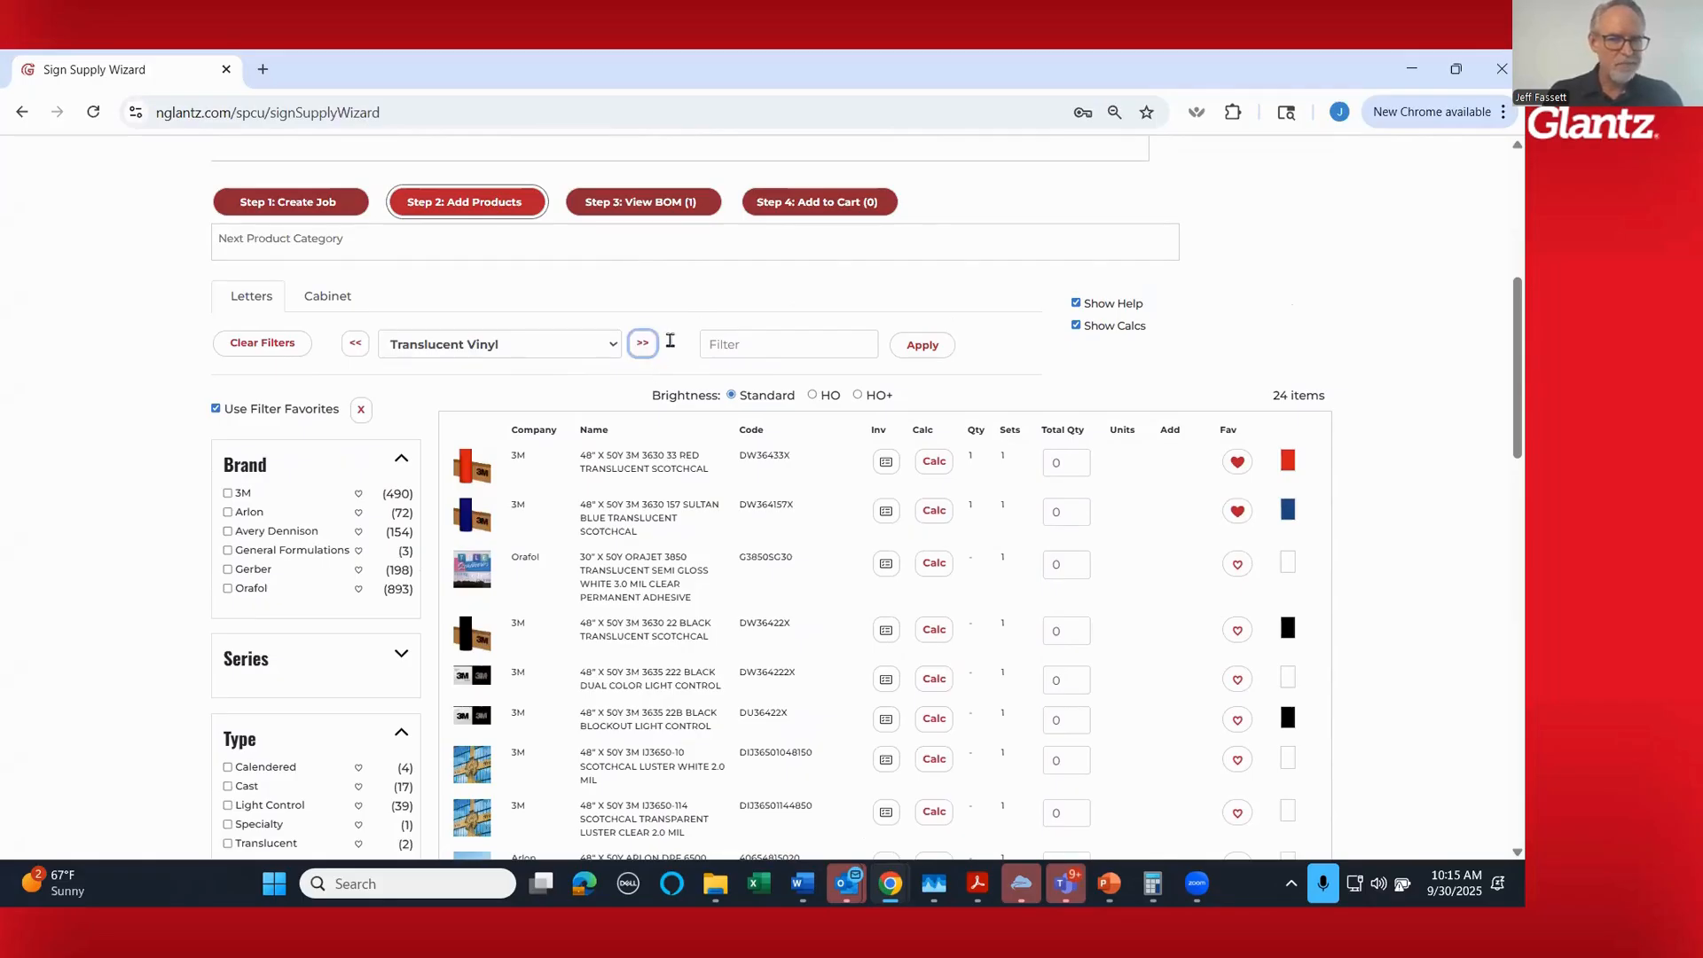
{"action": "scroll", "coordinate": [656, 301], "scroll_direction": "down", "scroll_amount": 1}
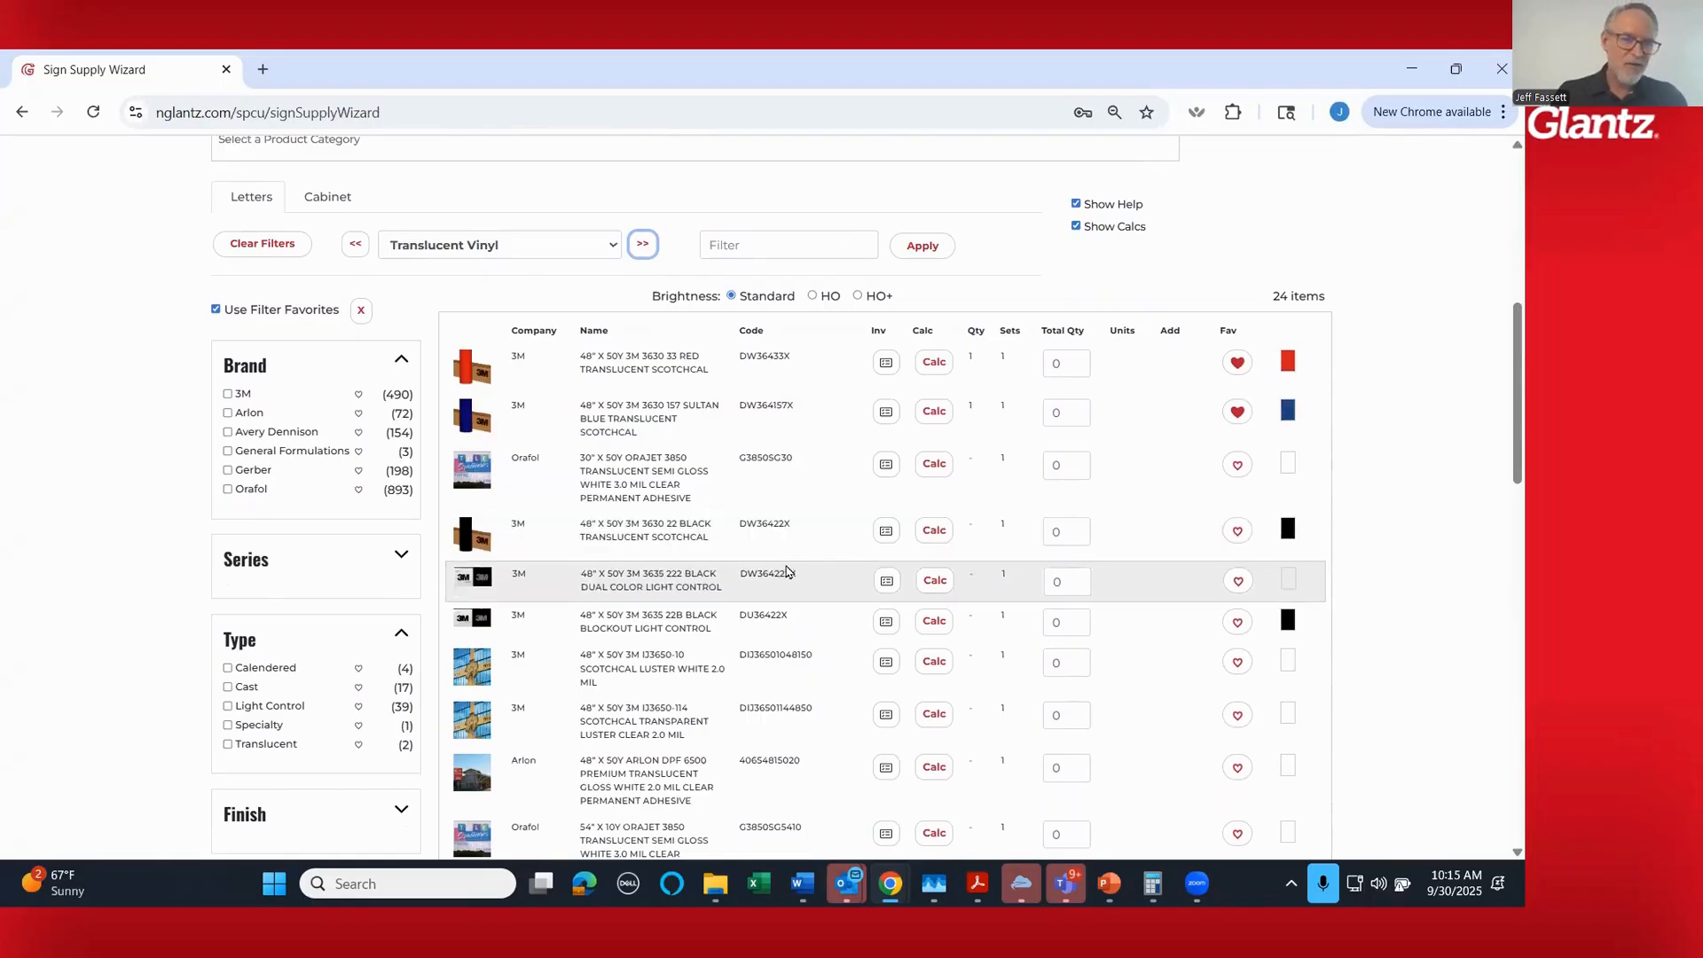
{"action": "scroll", "coordinate": [1339, 578], "scroll_direction": "down", "scroll_amount": 3}
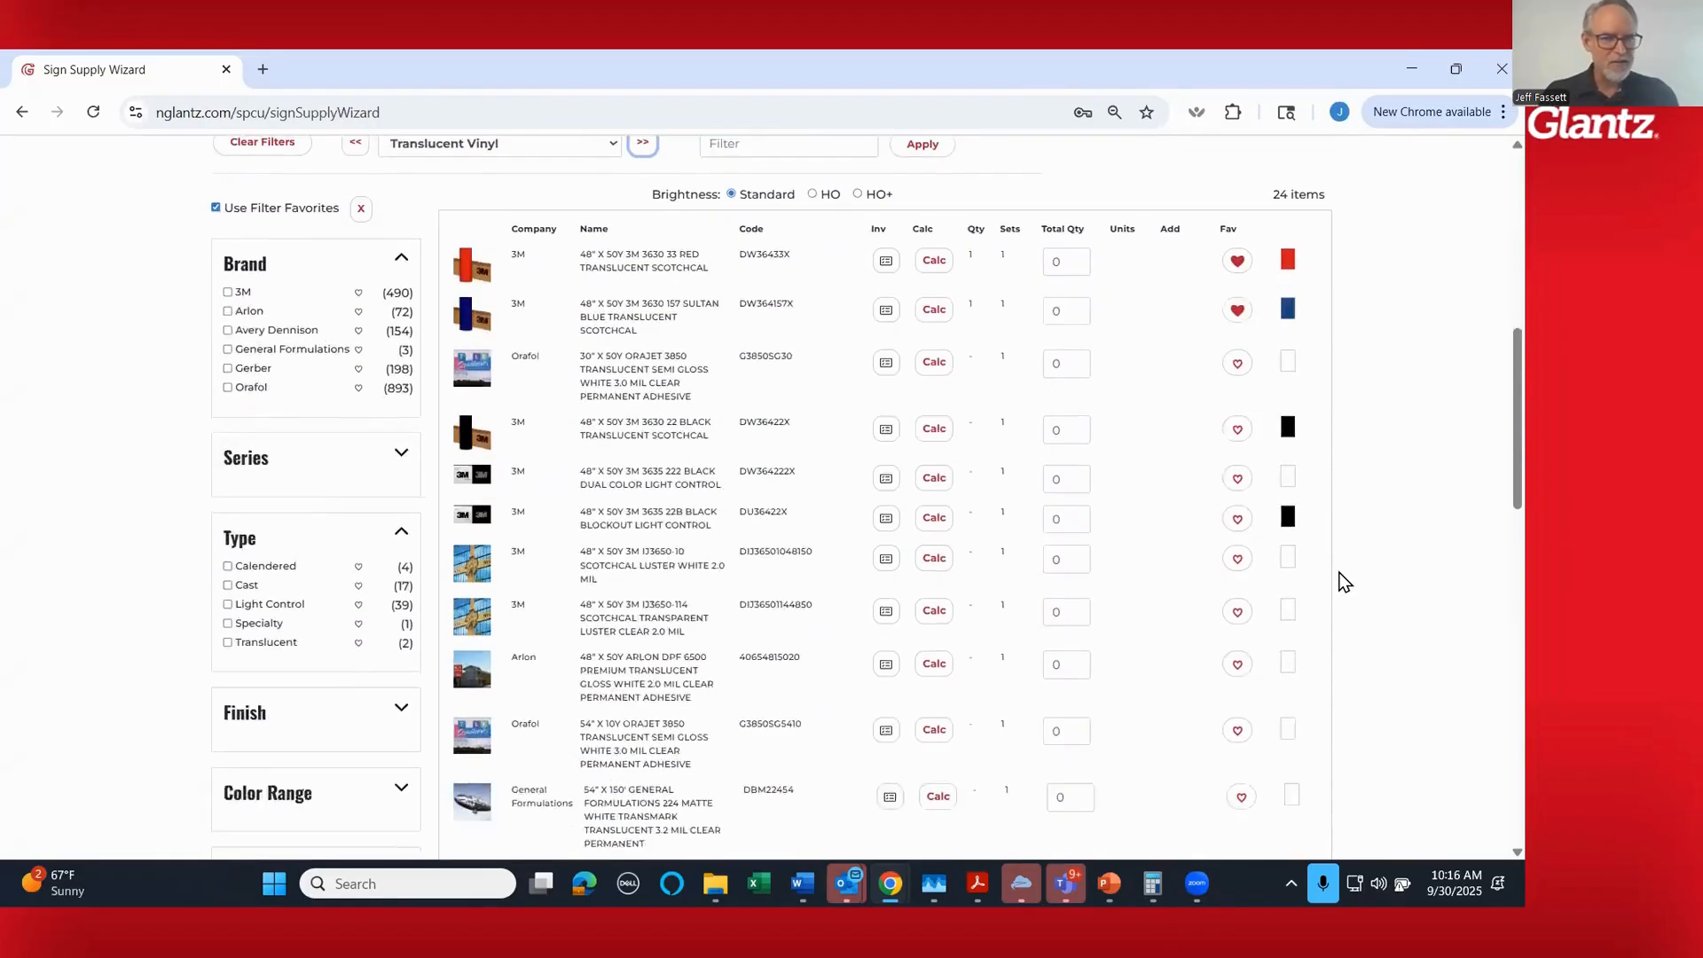
{"action": "scroll", "coordinate": [1344, 581], "scroll_direction": "down", "scroll_amount": 8}
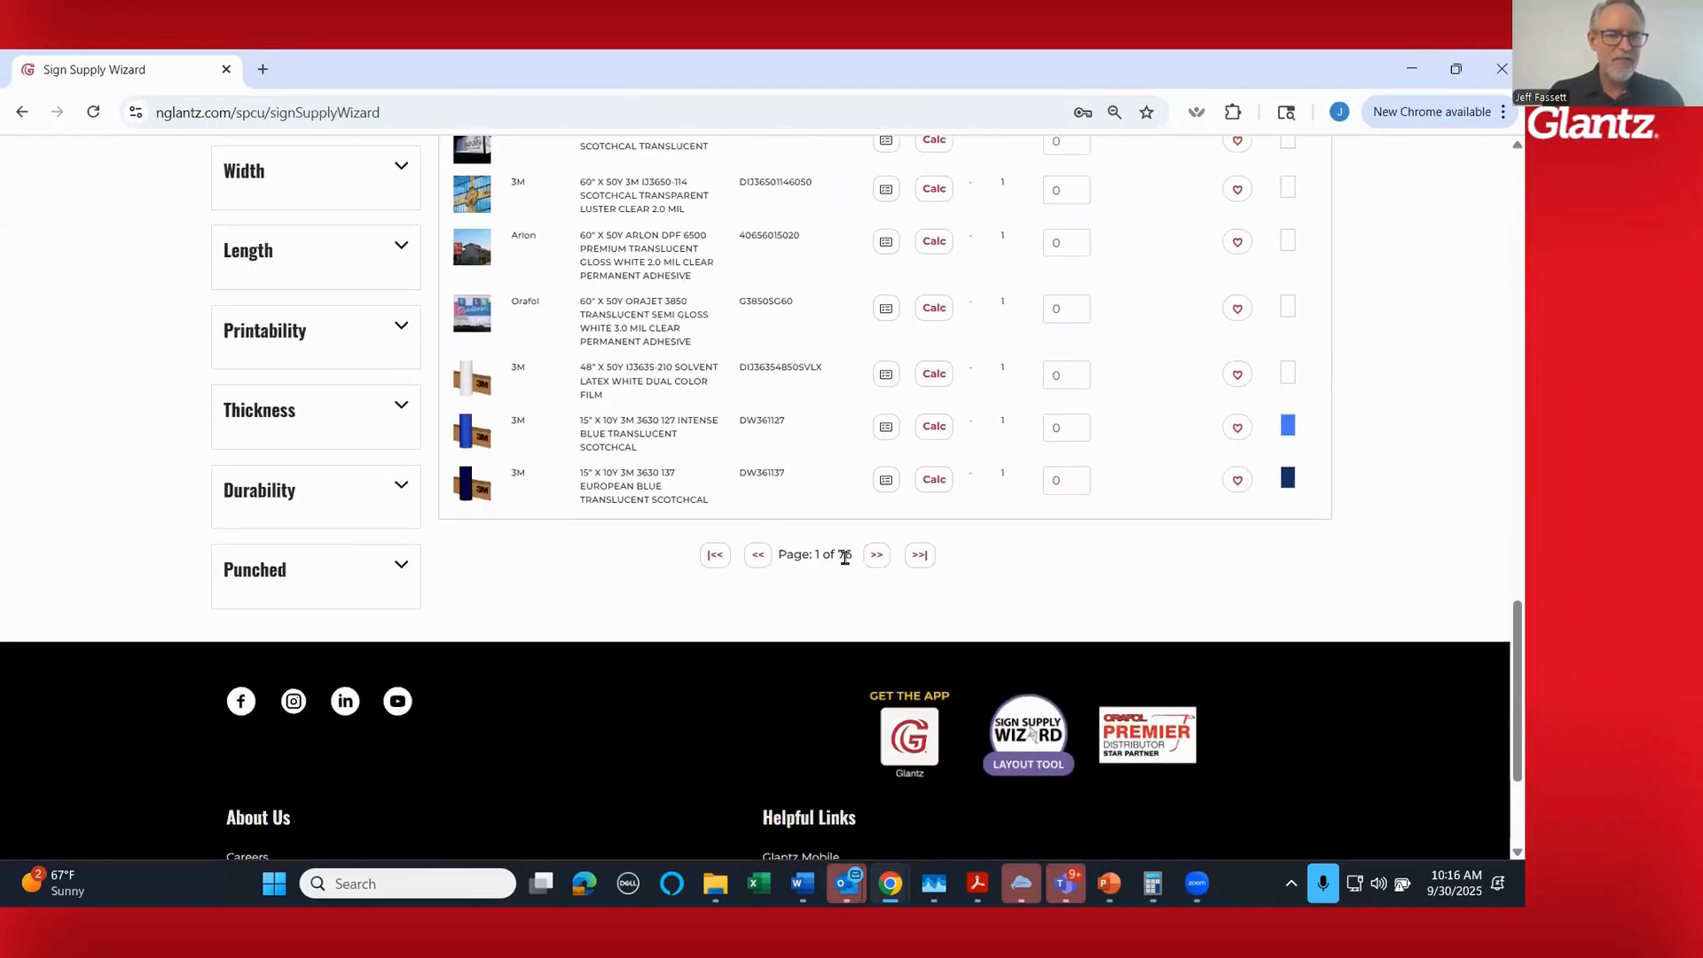
- Expand the Color Range filter of the translucent vinyl products and limit the list to the red range
{"action": "scroll", "coordinate": [1382, 540], "scroll_direction": "up", "scroll_amount": 10}
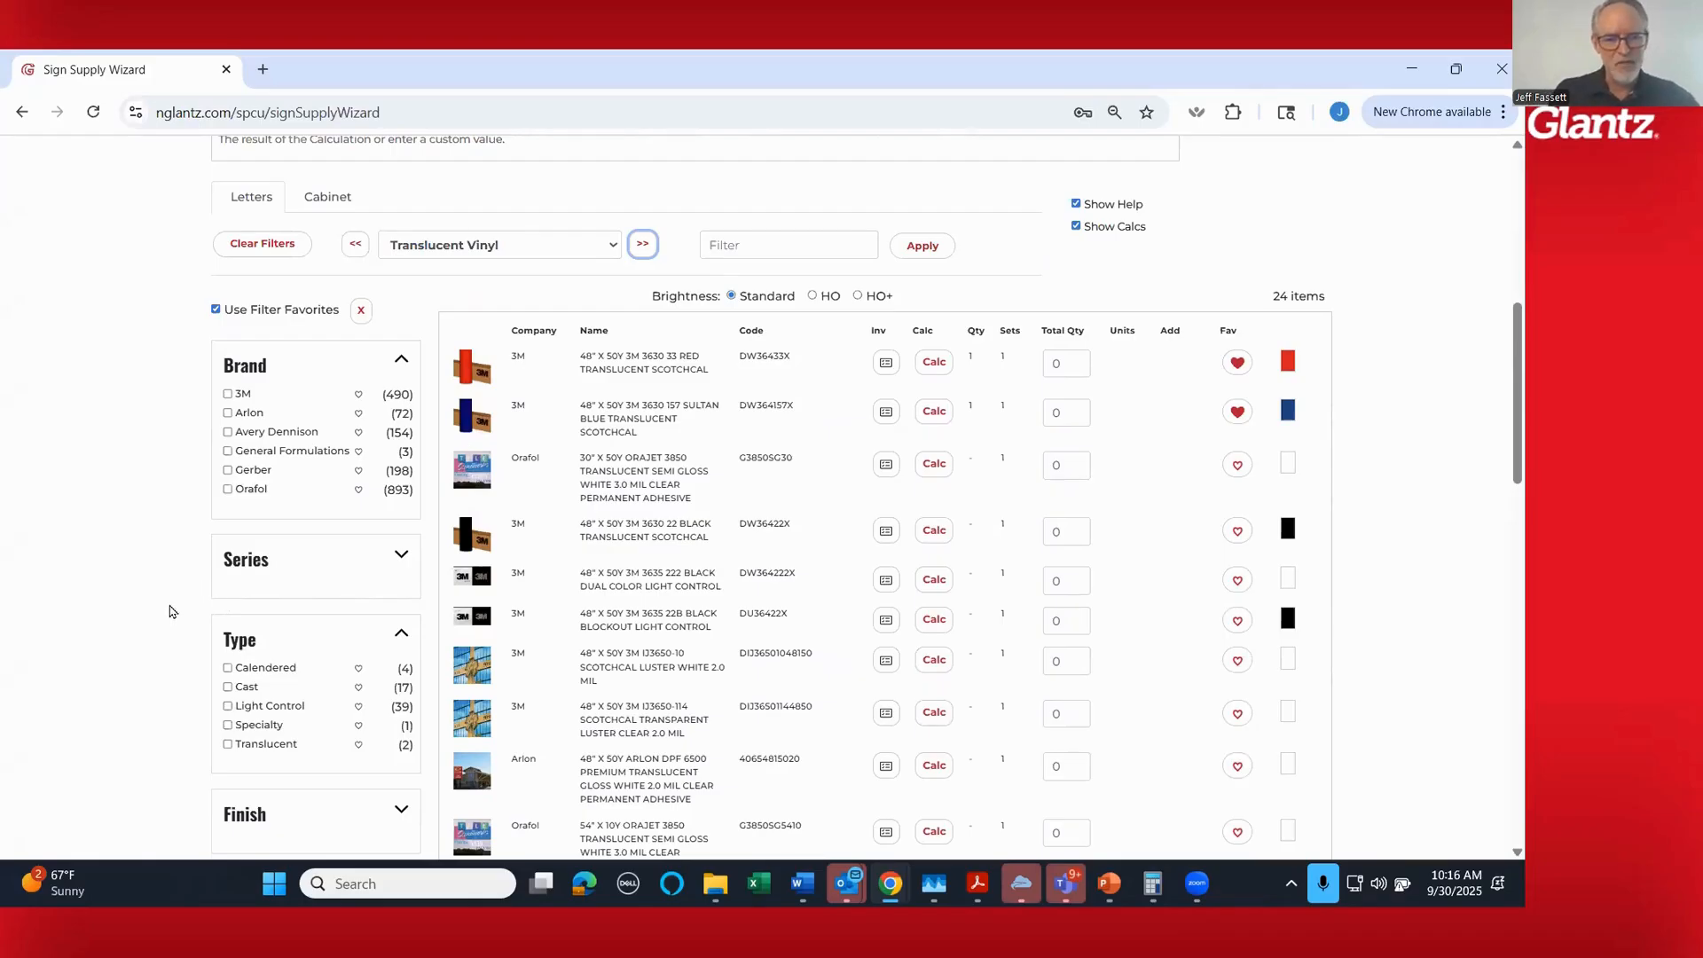
{"action": "scroll", "coordinate": [171, 611], "scroll_direction": "down", "scroll_amount": 5}
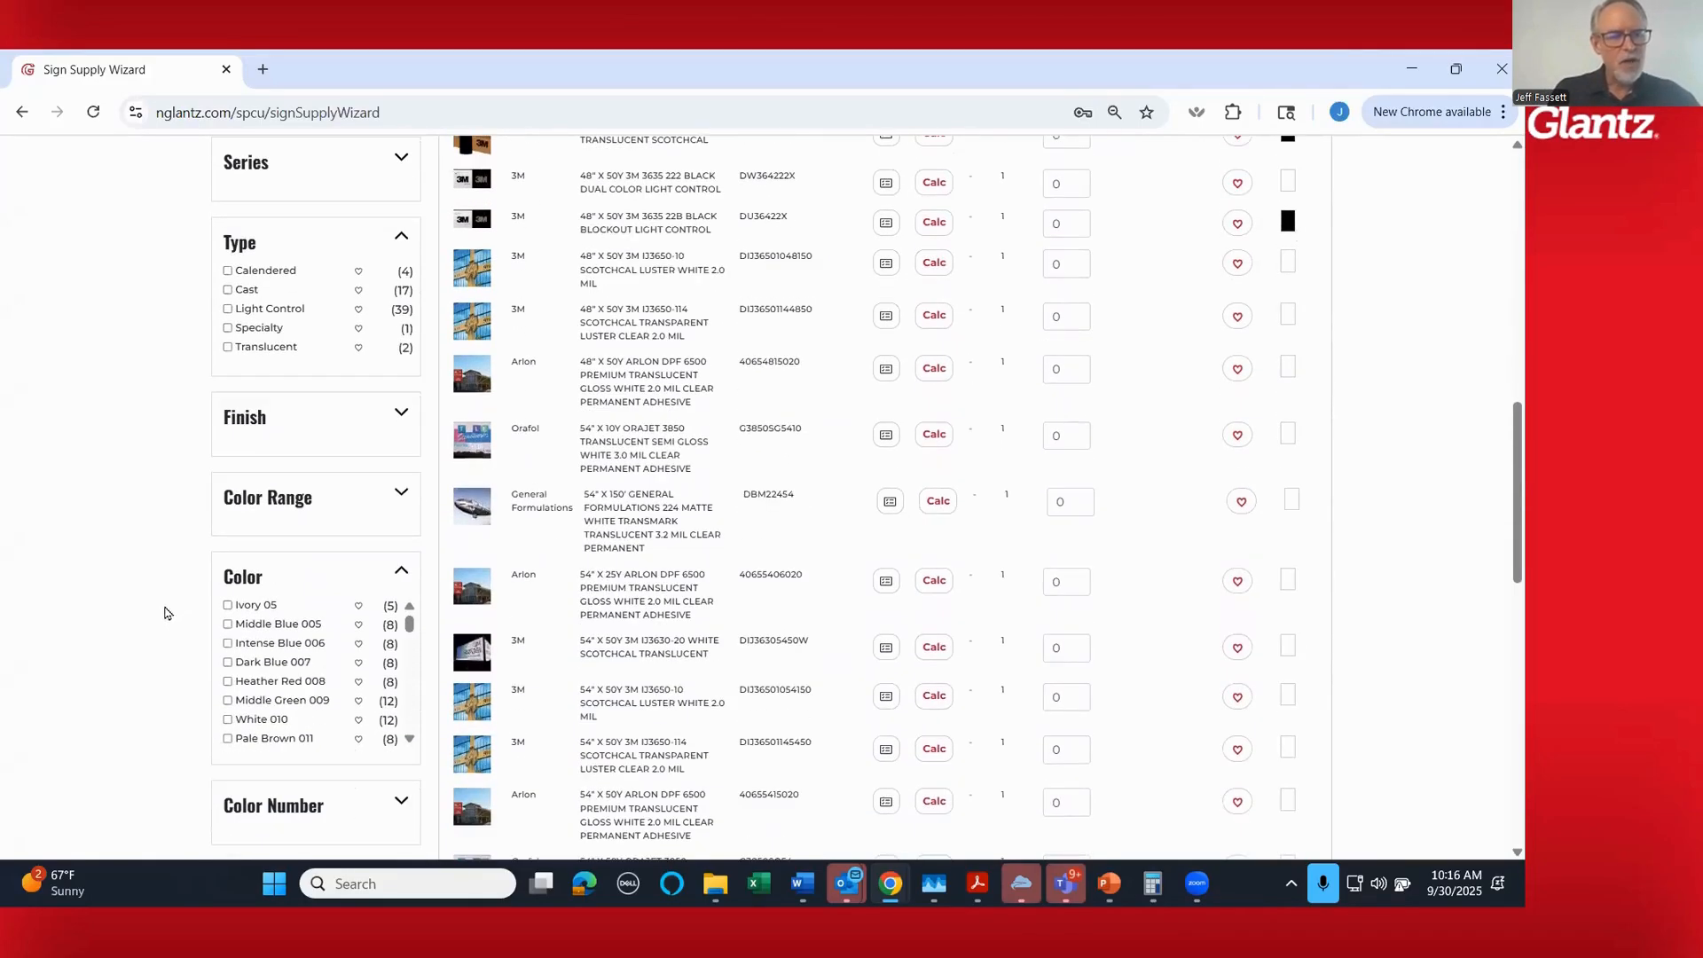
{"action": "left_click", "coordinate": [312, 507]}
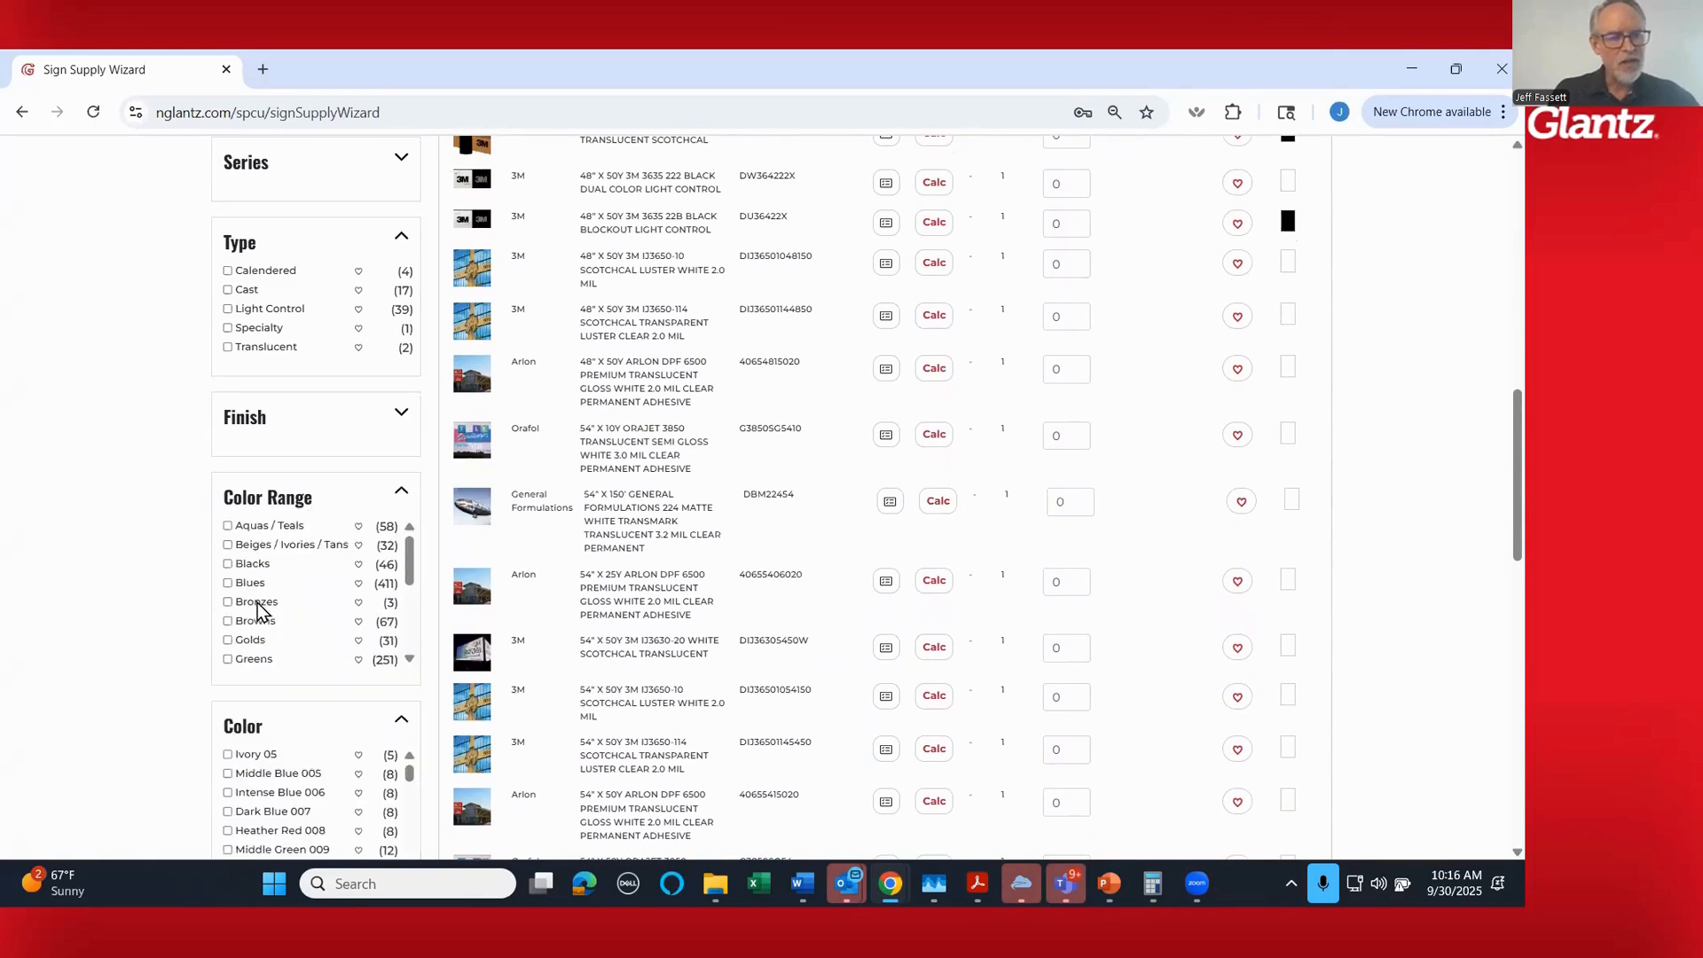
{"action": "scroll", "coordinate": [302, 612], "scroll_direction": "down", "scroll_amount": 1}
{"action": "scroll", "coordinate": [301, 612], "scroll_direction": "down", "scroll_amount": 1}
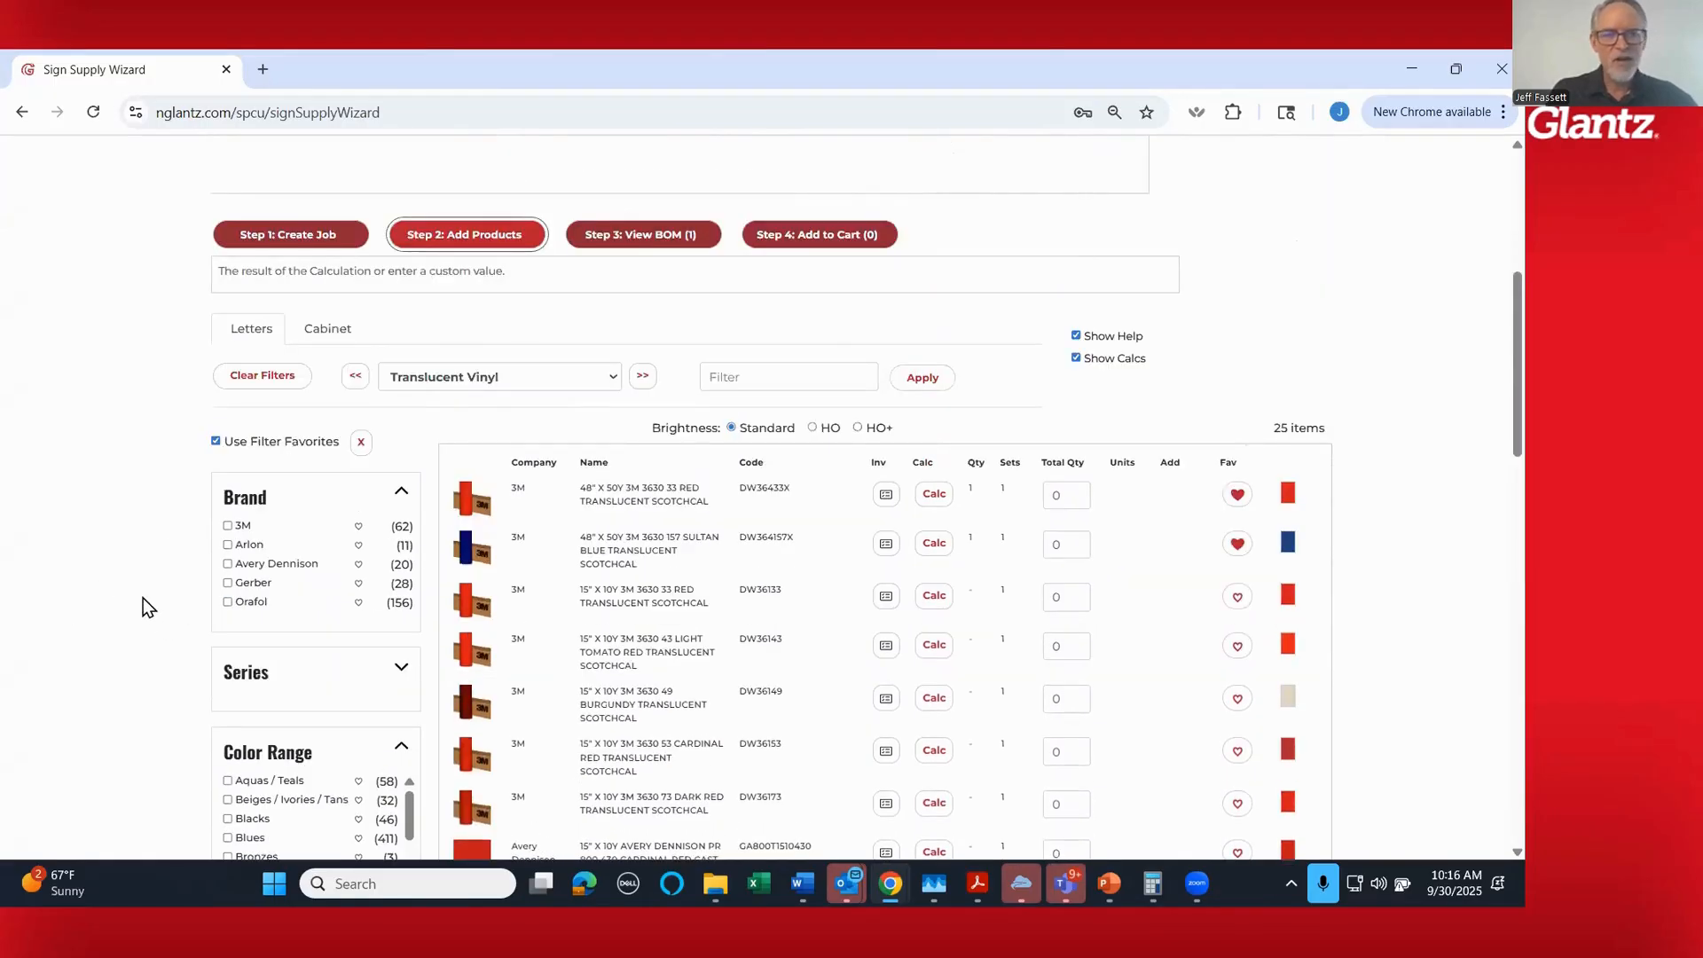
{"action": "scroll", "coordinate": [1433, 589], "scroll_direction": "down", "scroll_amount": 15}
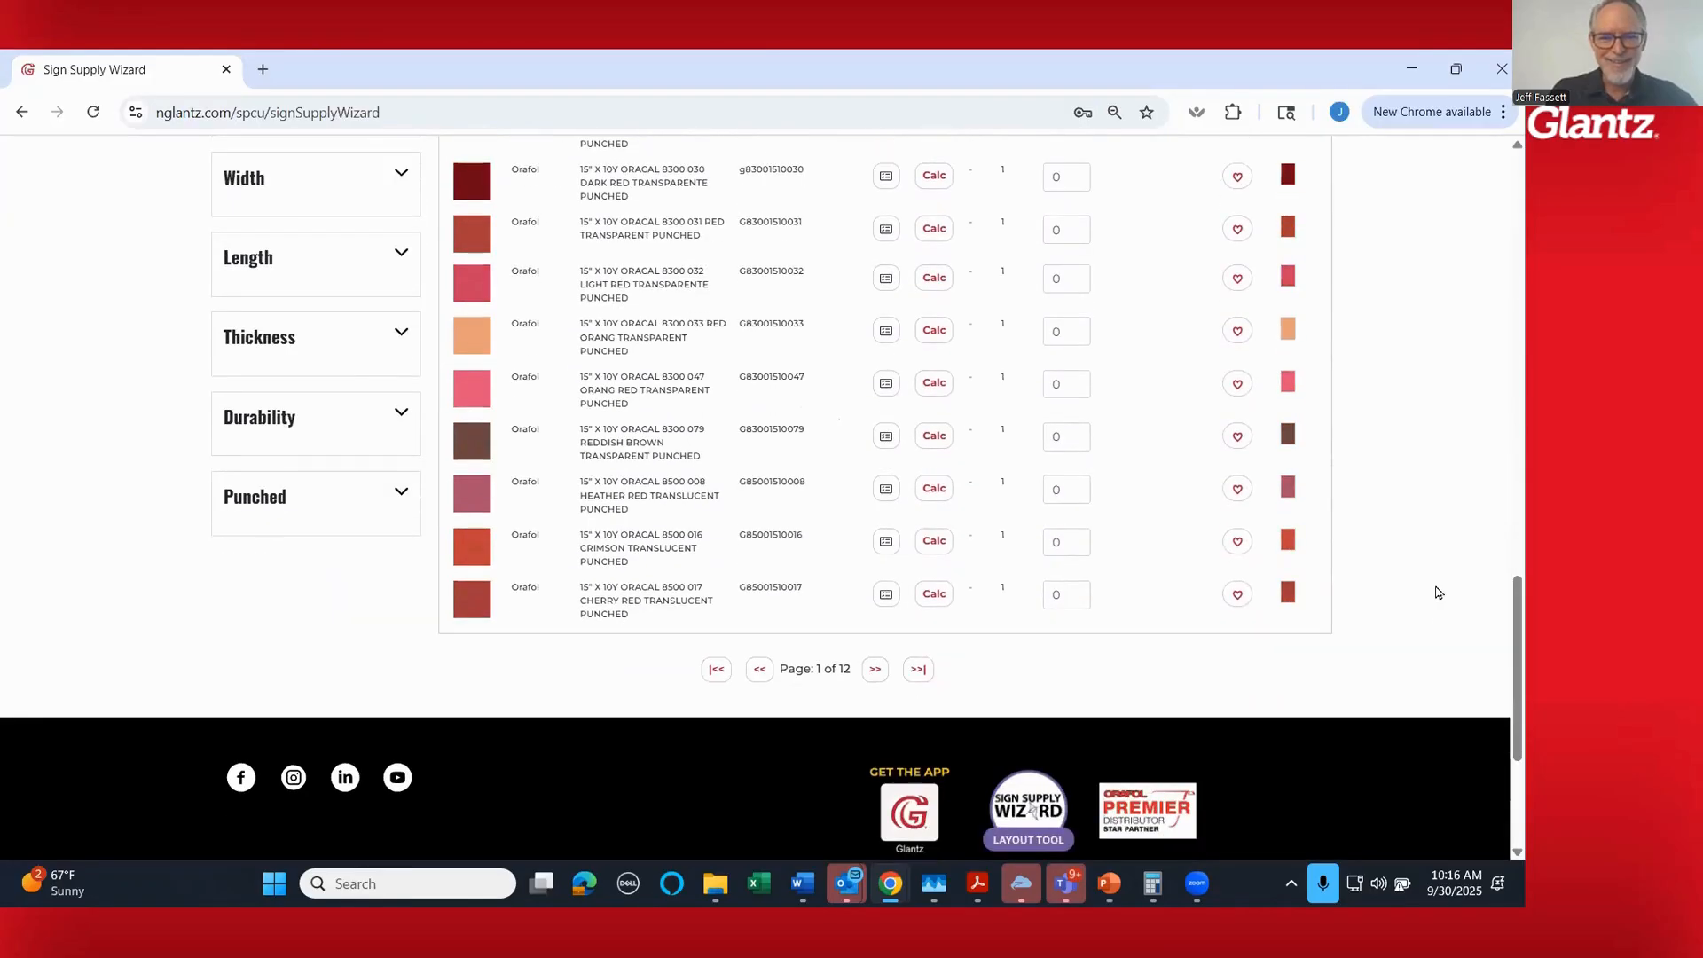
{"action": "scroll", "coordinate": [1437, 593], "scroll_direction": "up", "scroll_amount": 12}
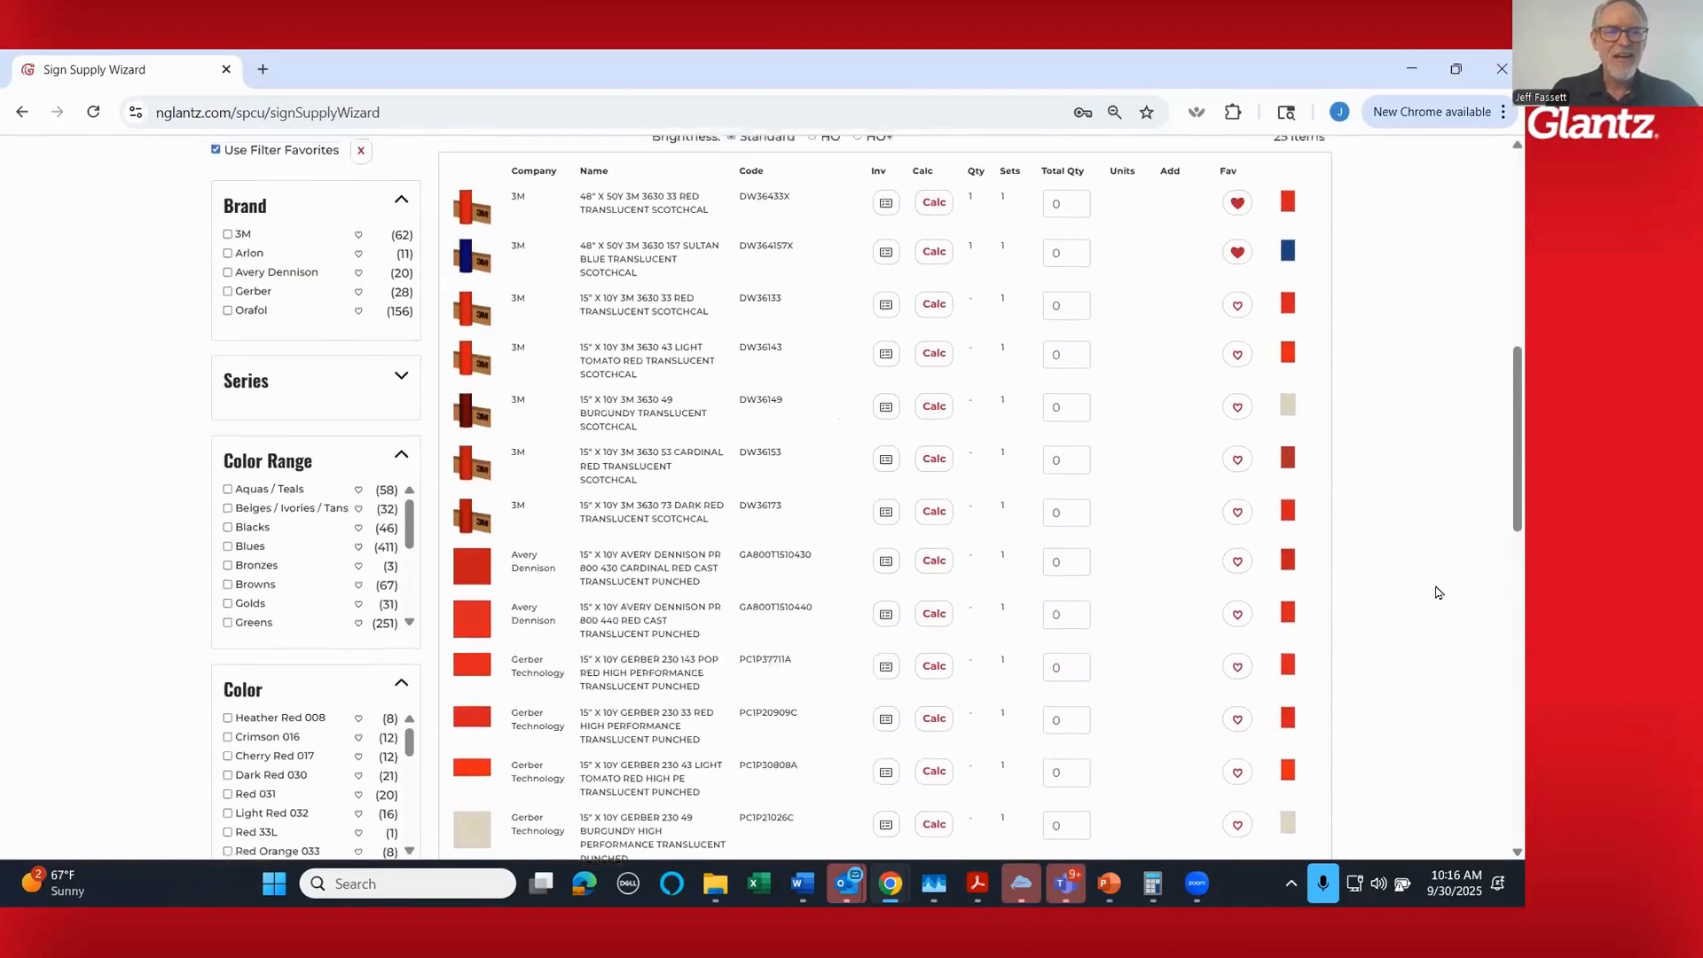
- Expand the Width filter and limit the red translucent vinyls to the 48" width
{"action": "scroll", "coordinate": [158, 551], "scroll_direction": "down", "scroll_amount": 5}
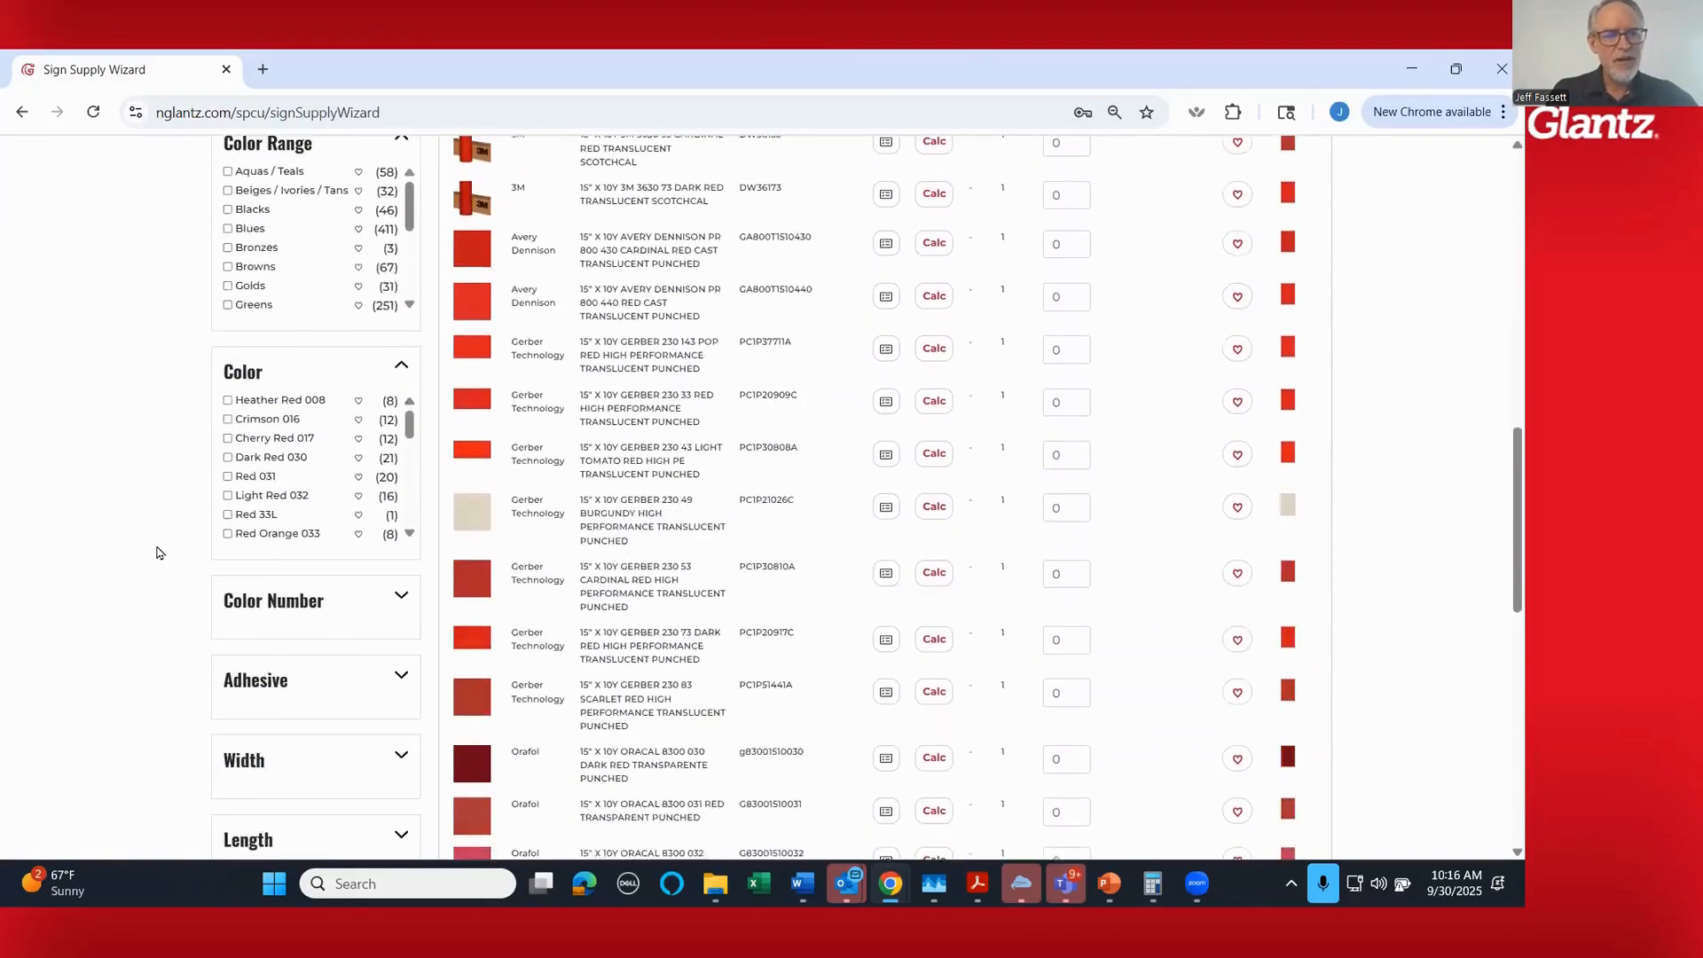
{"action": "scroll", "coordinate": [156, 552], "scroll_direction": "down", "scroll_amount": 2}
{"action": "left_click", "coordinate": [402, 573]}
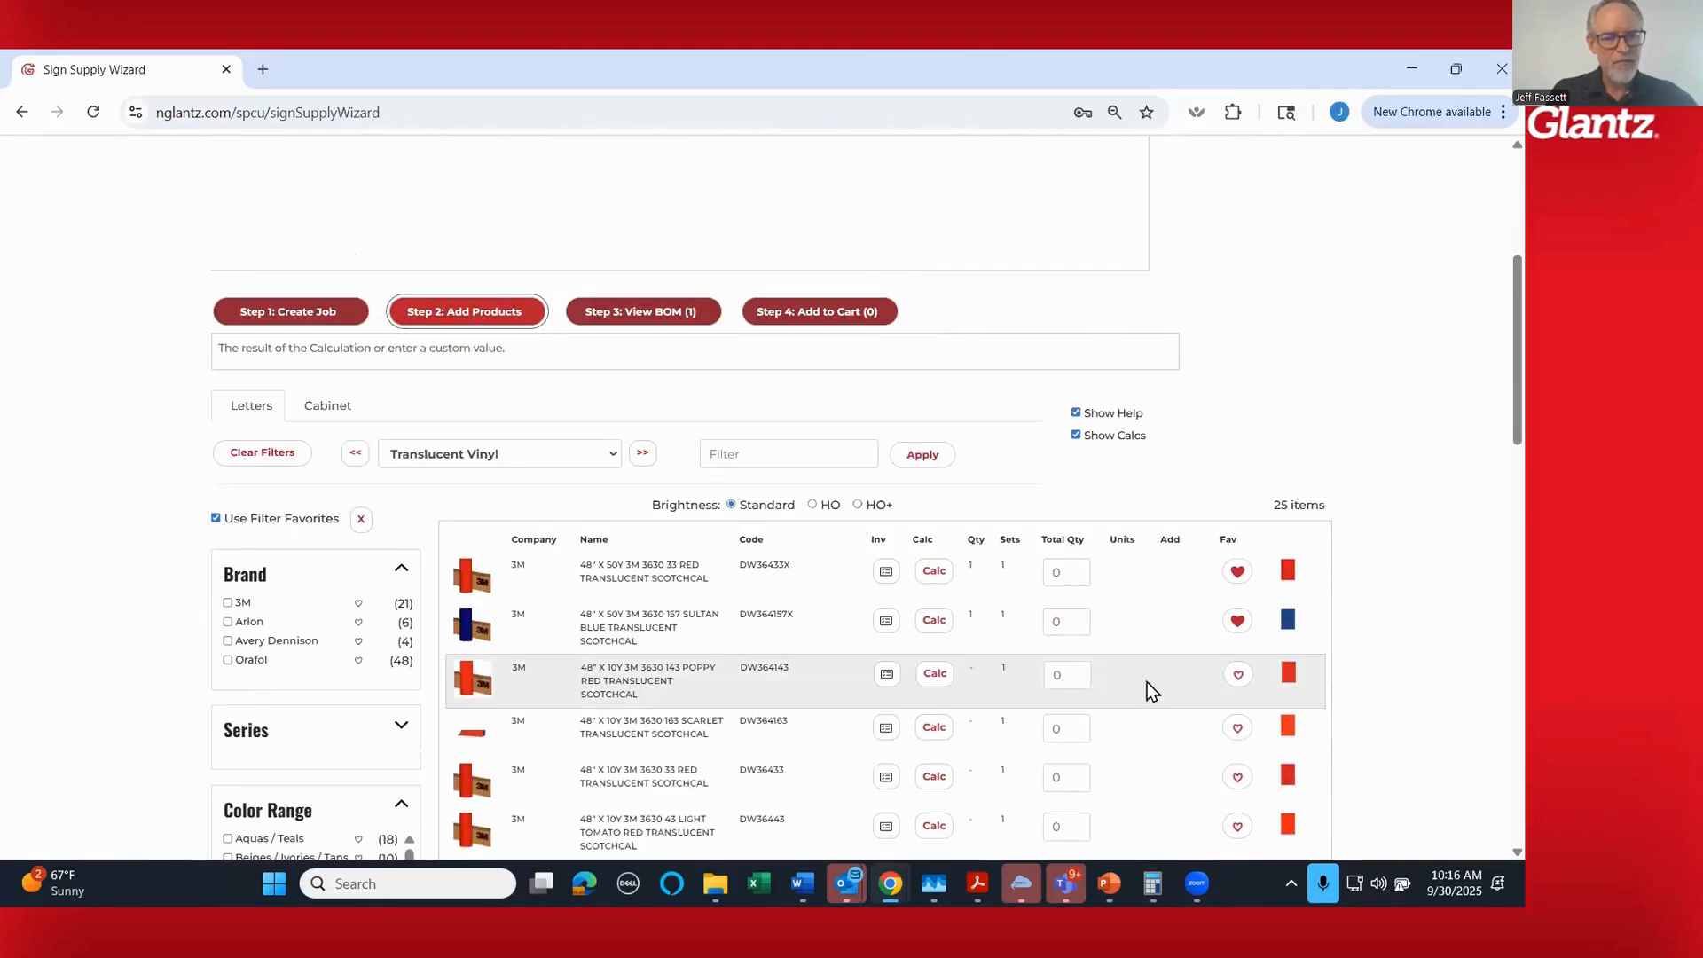
- Expand the Length filter and limit the 48" red translucent vinyls to 50 Yards
{"action": "scroll", "coordinate": [1130, 695], "scroll_direction": "down", "scroll_amount": 2}
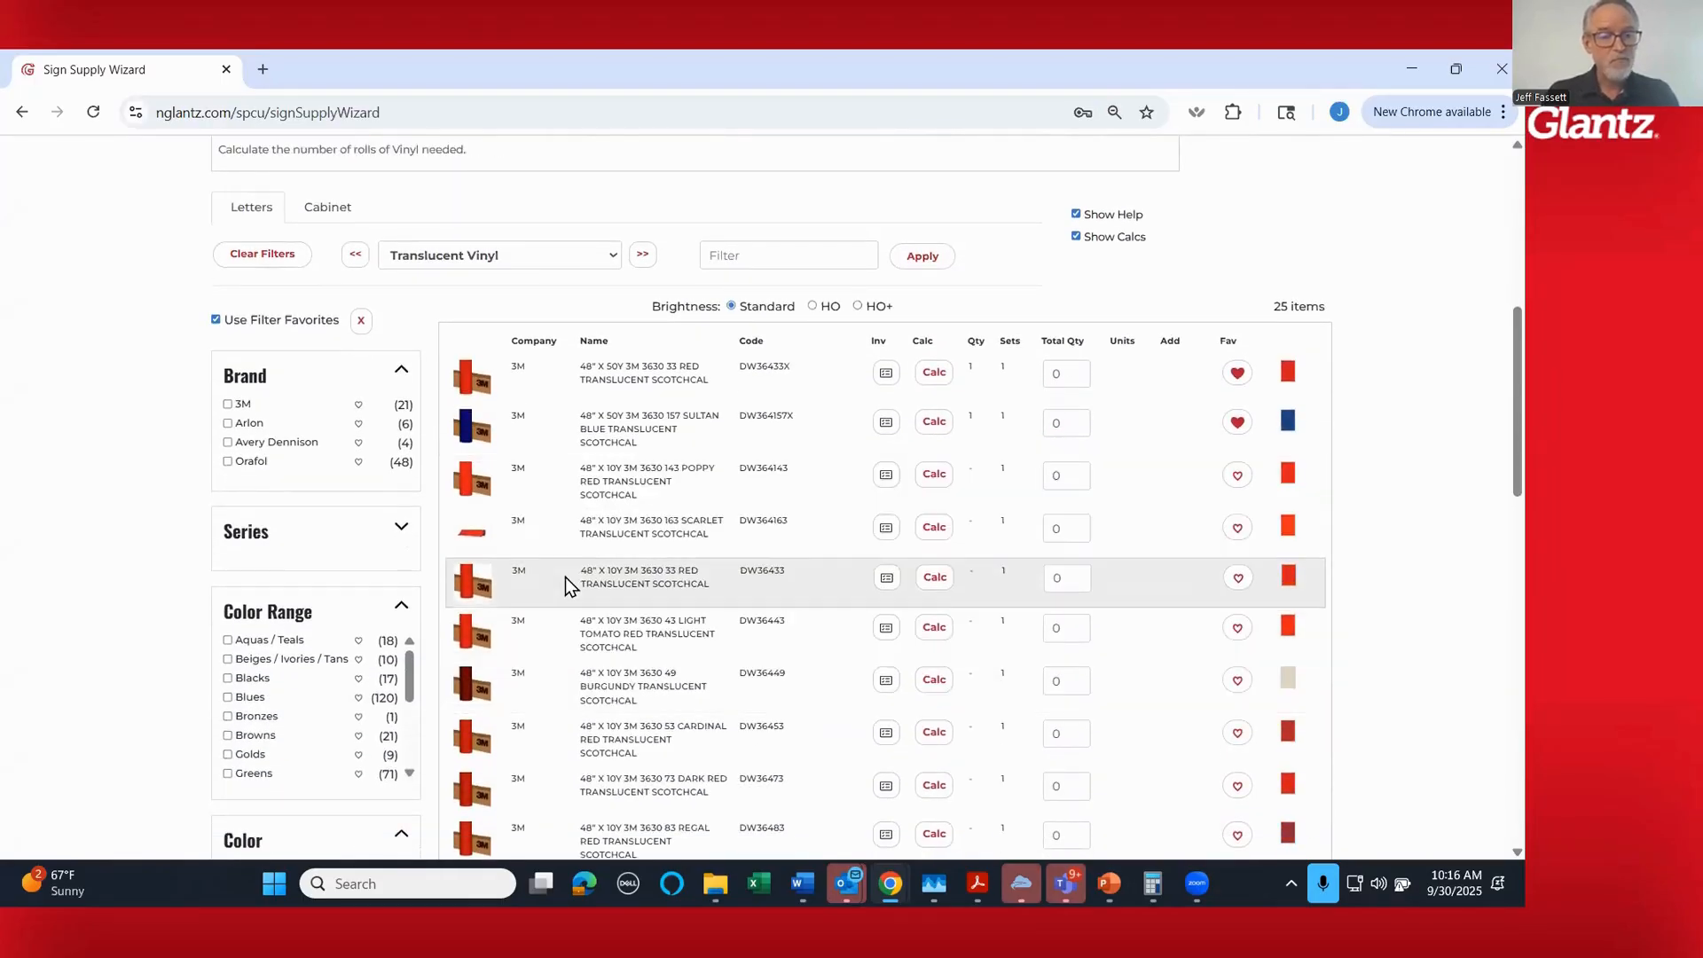
{"action": "scroll", "coordinate": [147, 597], "scroll_direction": "down", "scroll_amount": 8}
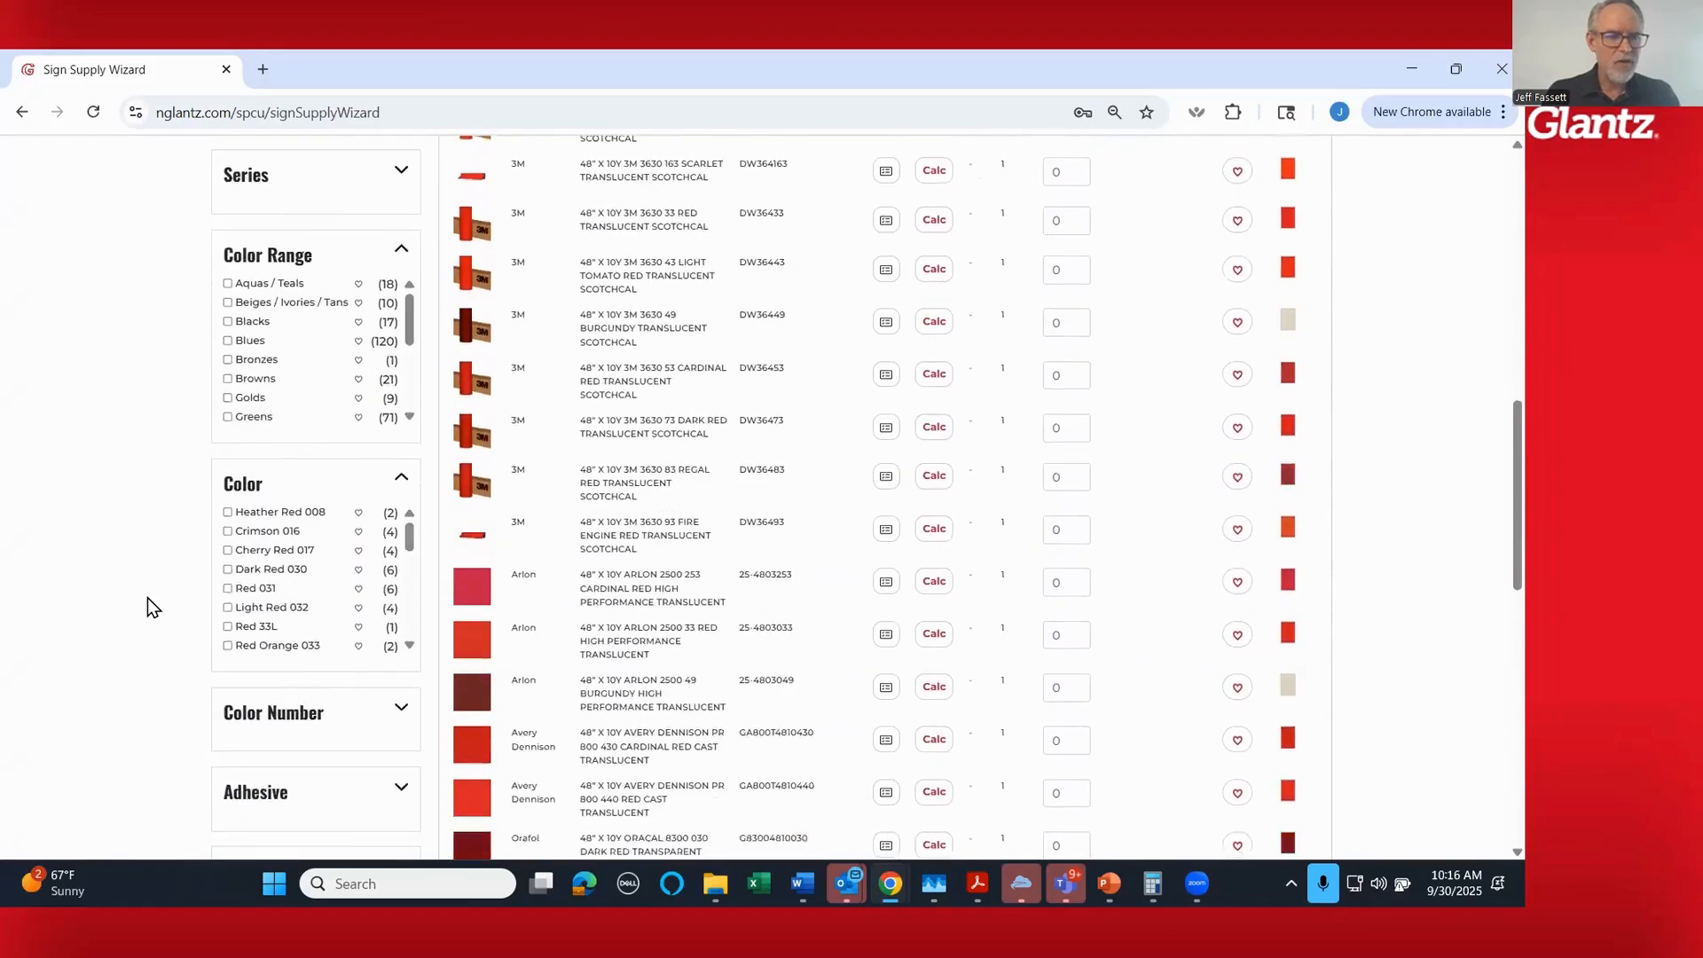
{"action": "scroll", "coordinate": [148, 598], "scroll_direction": "down", "scroll_amount": 3}
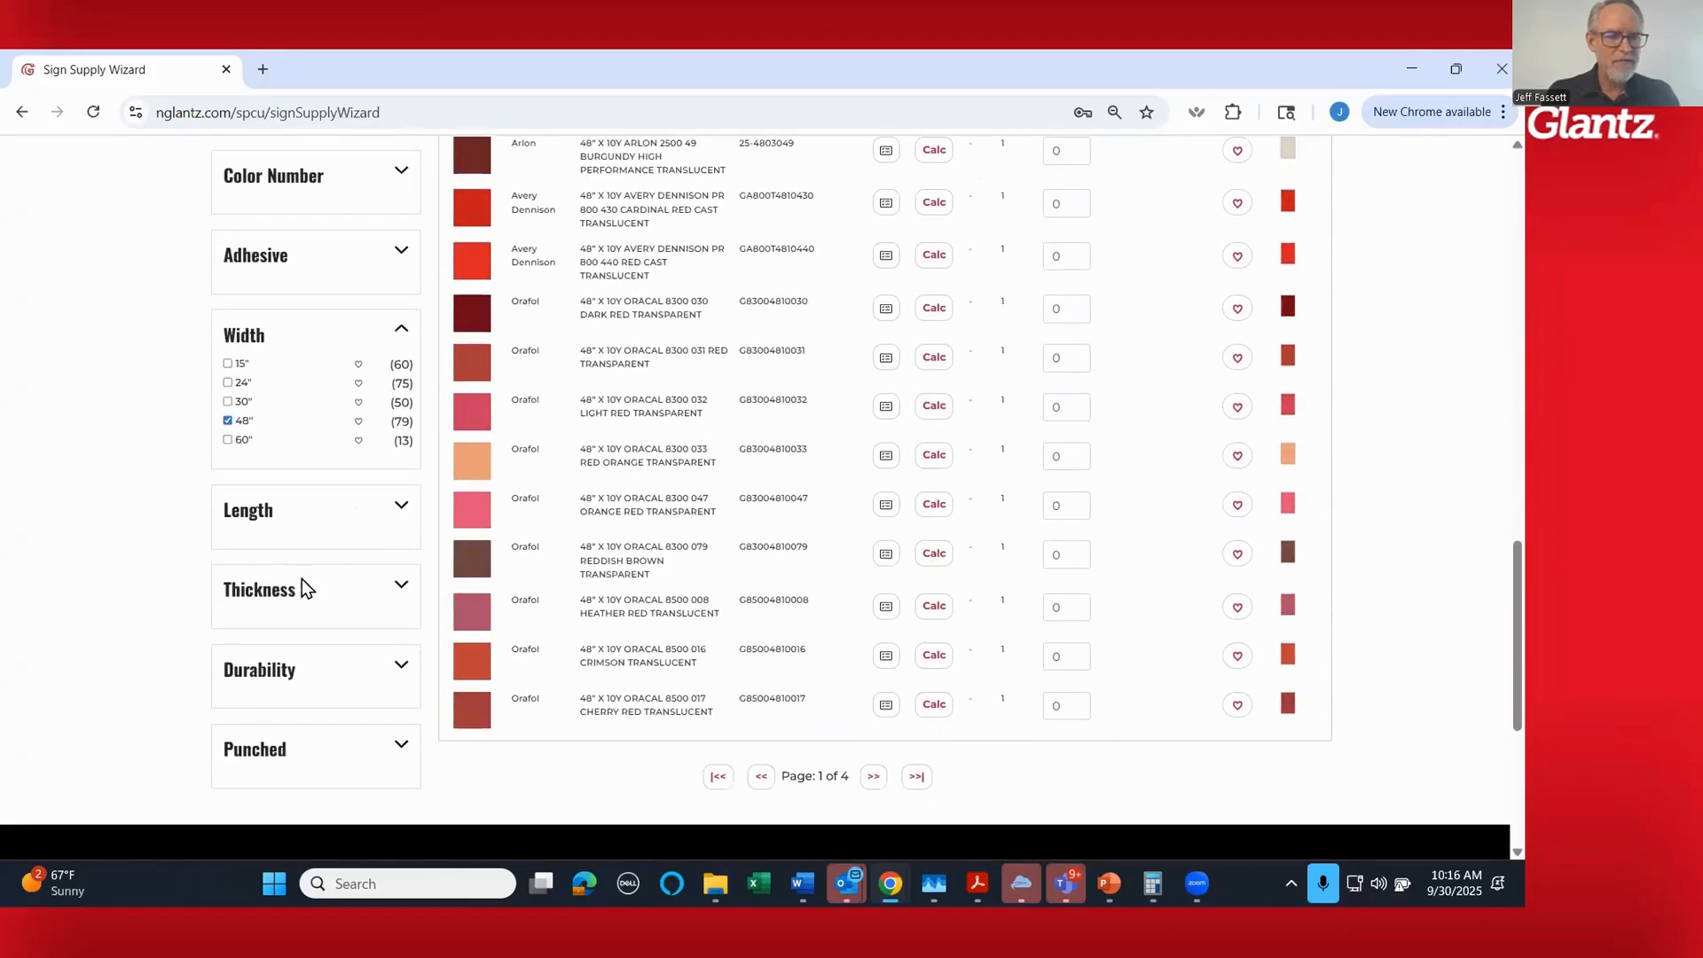
{"action": "left_click", "coordinate": [401, 506]}
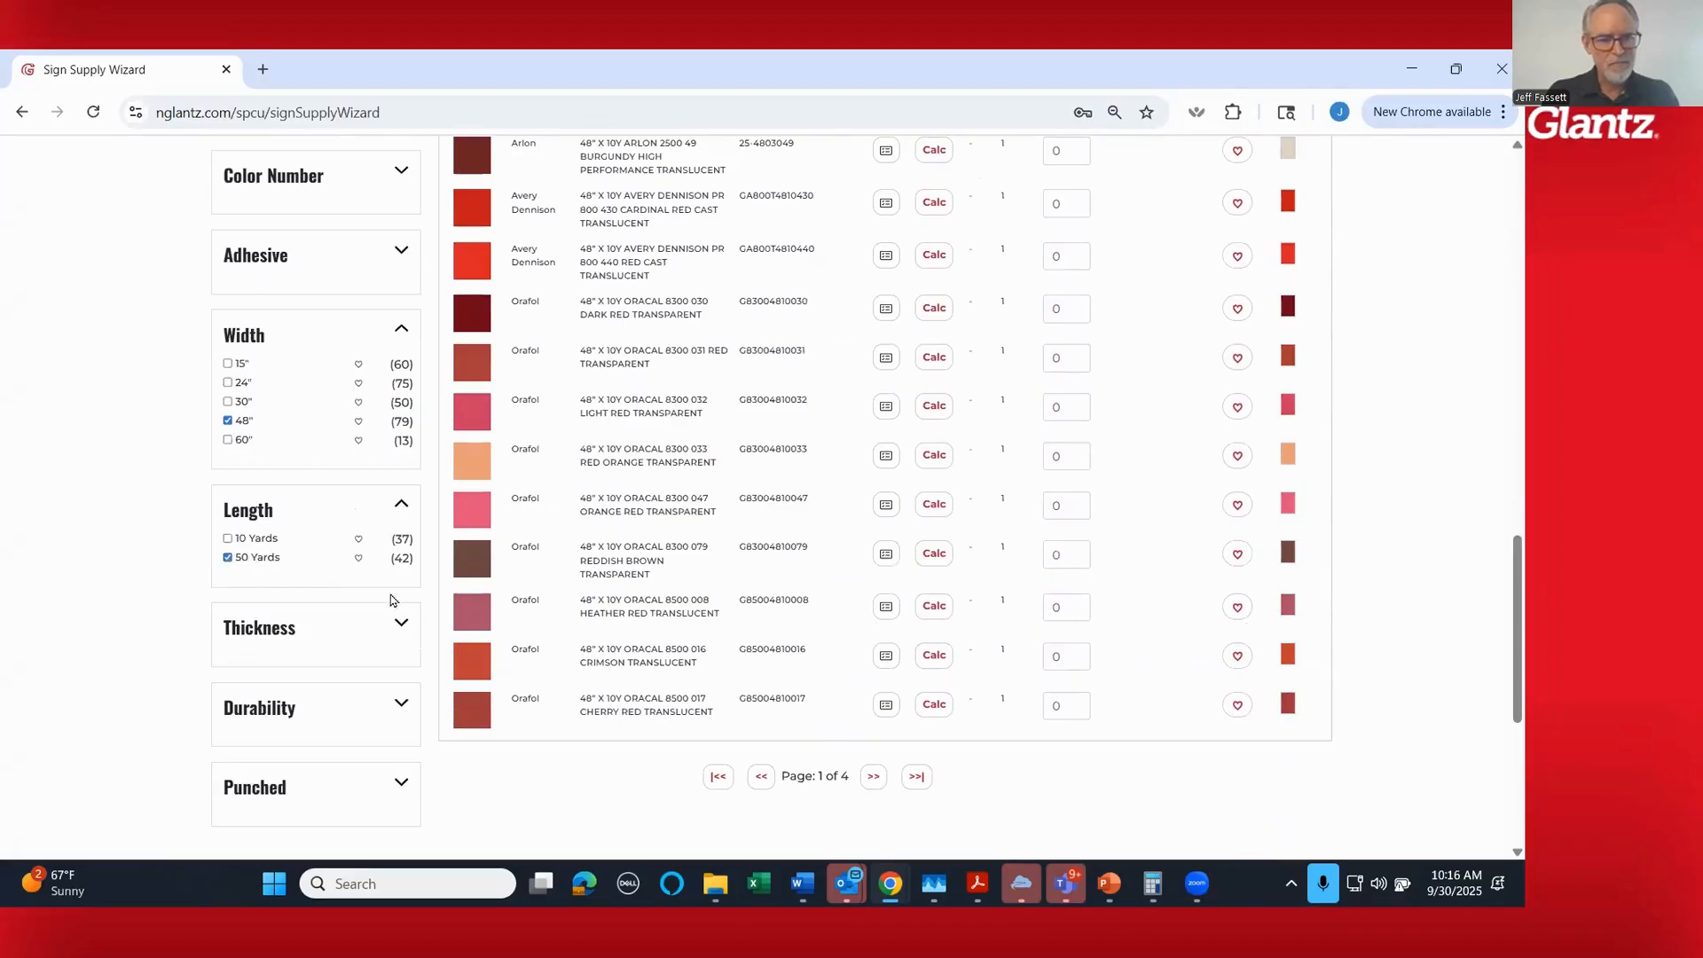
- Calculate the quantity of 48" x 50Y 3M 3630 43 Light Tomato Red vinyl (DW36443X) and add the 1 roll to the bill of materials
{"action": "scroll", "coordinate": [1286, 619], "scroll_direction": "up", "scroll_amount": 5}
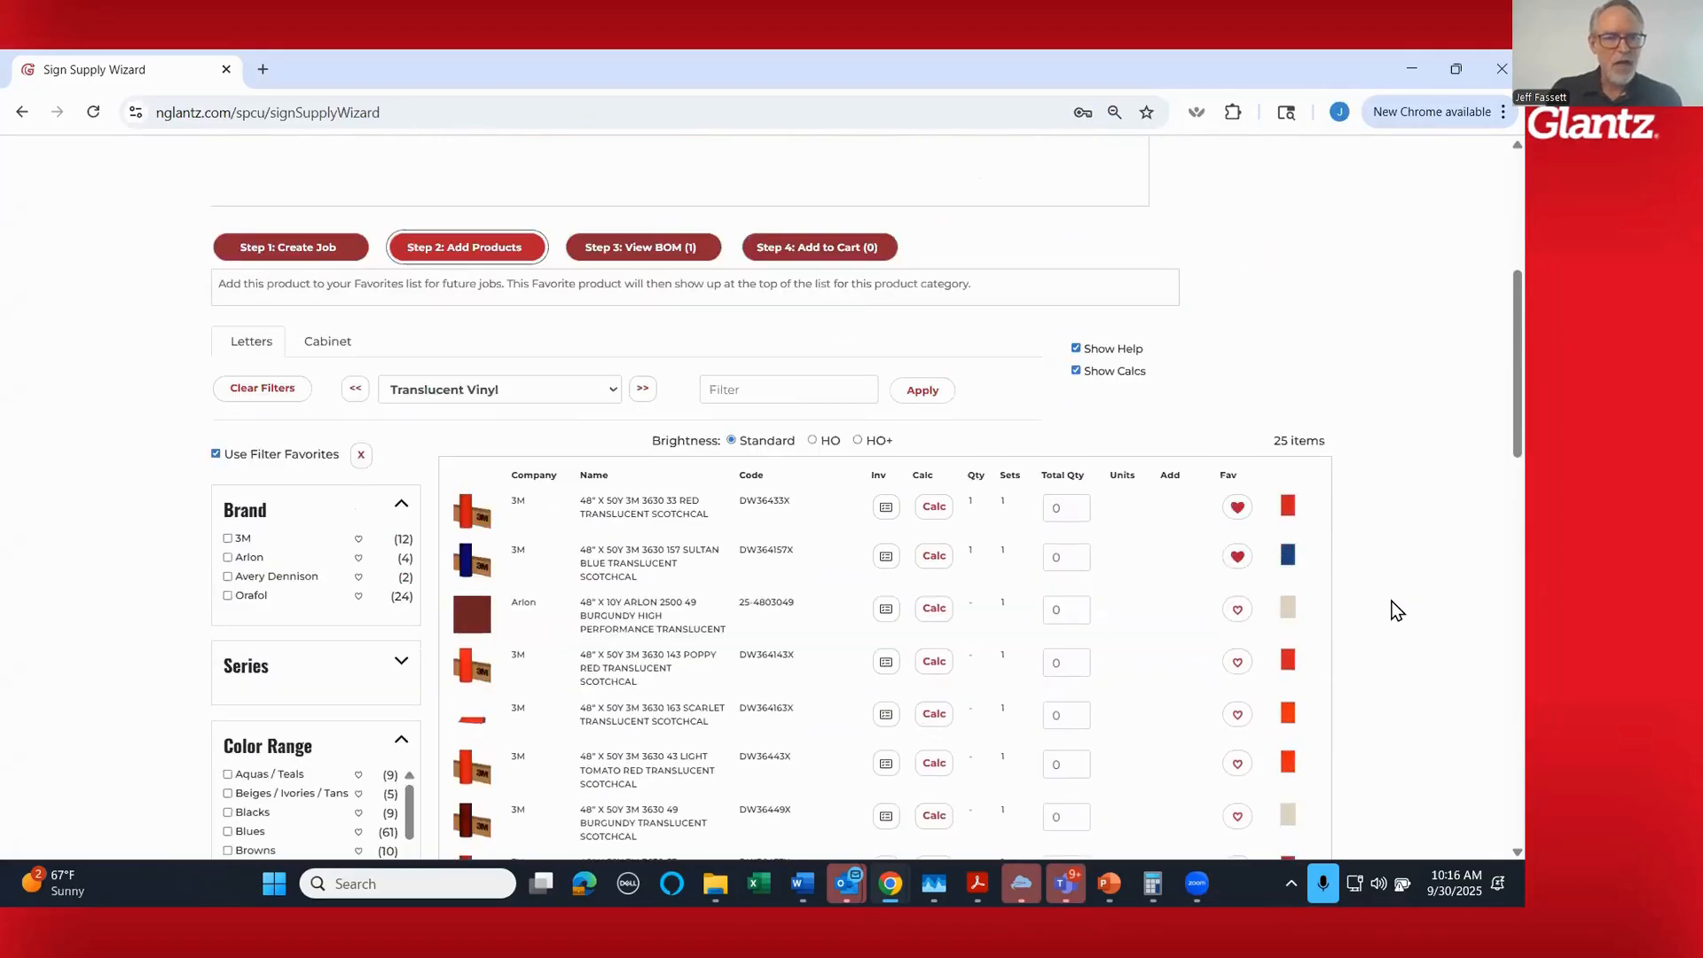
{"action": "scroll", "coordinate": [1397, 610], "scroll_direction": "down", "scroll_amount": 6}
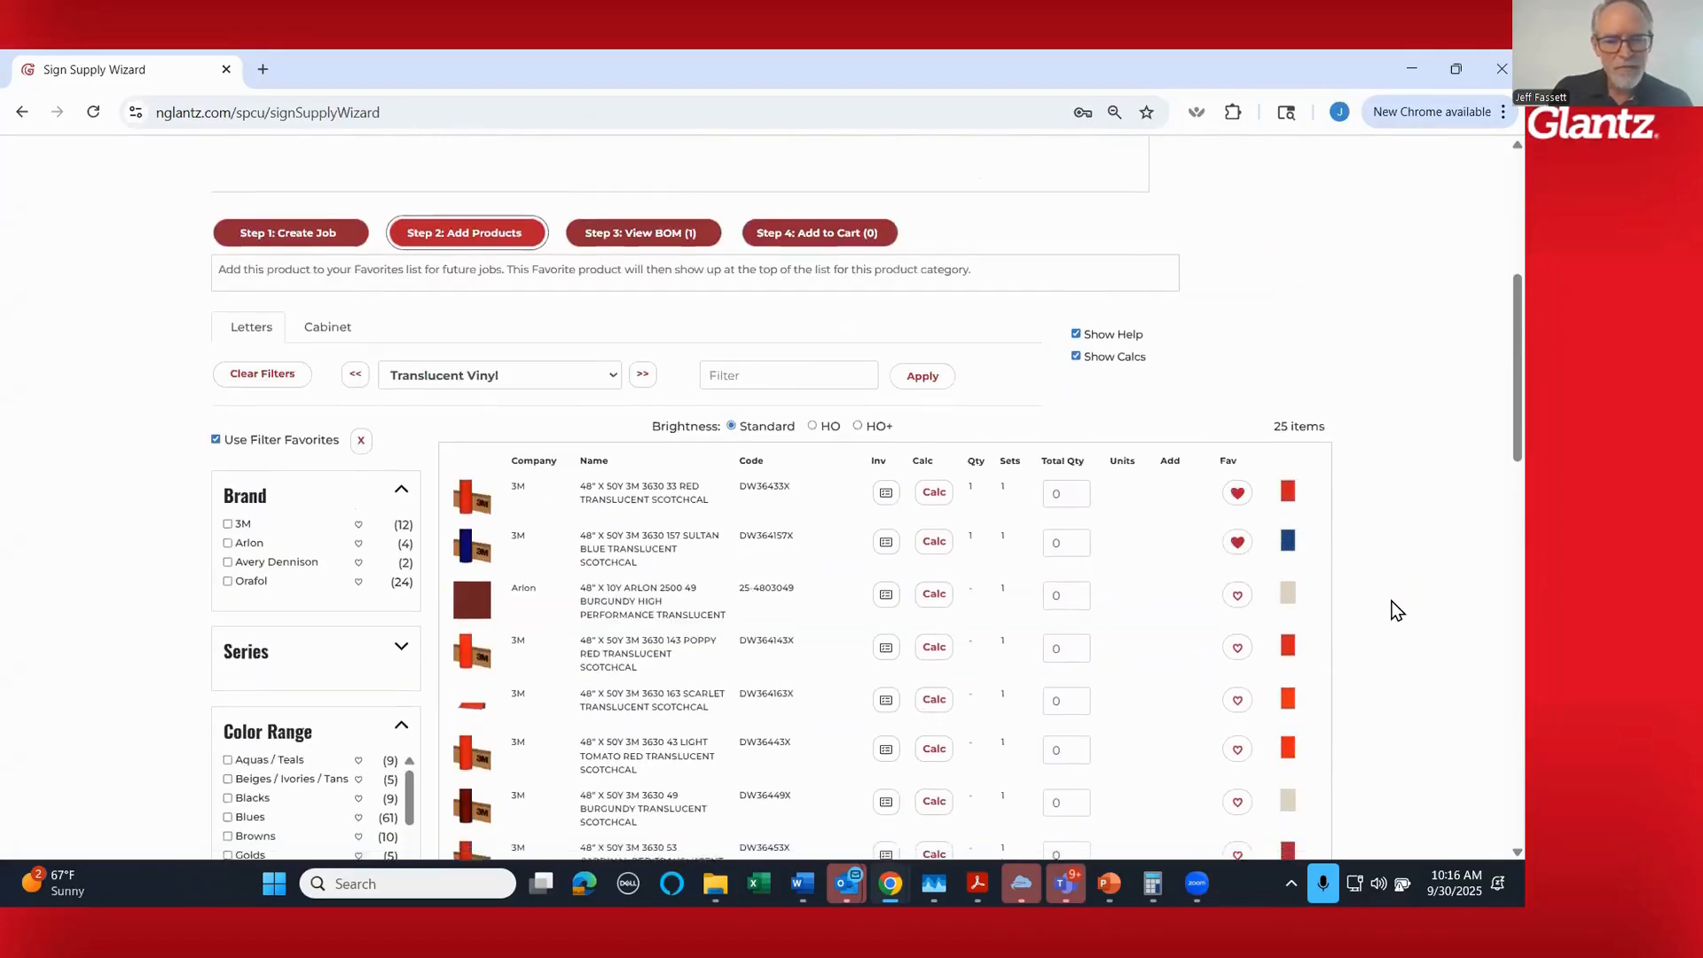
{"action": "scroll", "coordinate": [1397, 610], "scroll_direction": "down", "scroll_amount": 4}
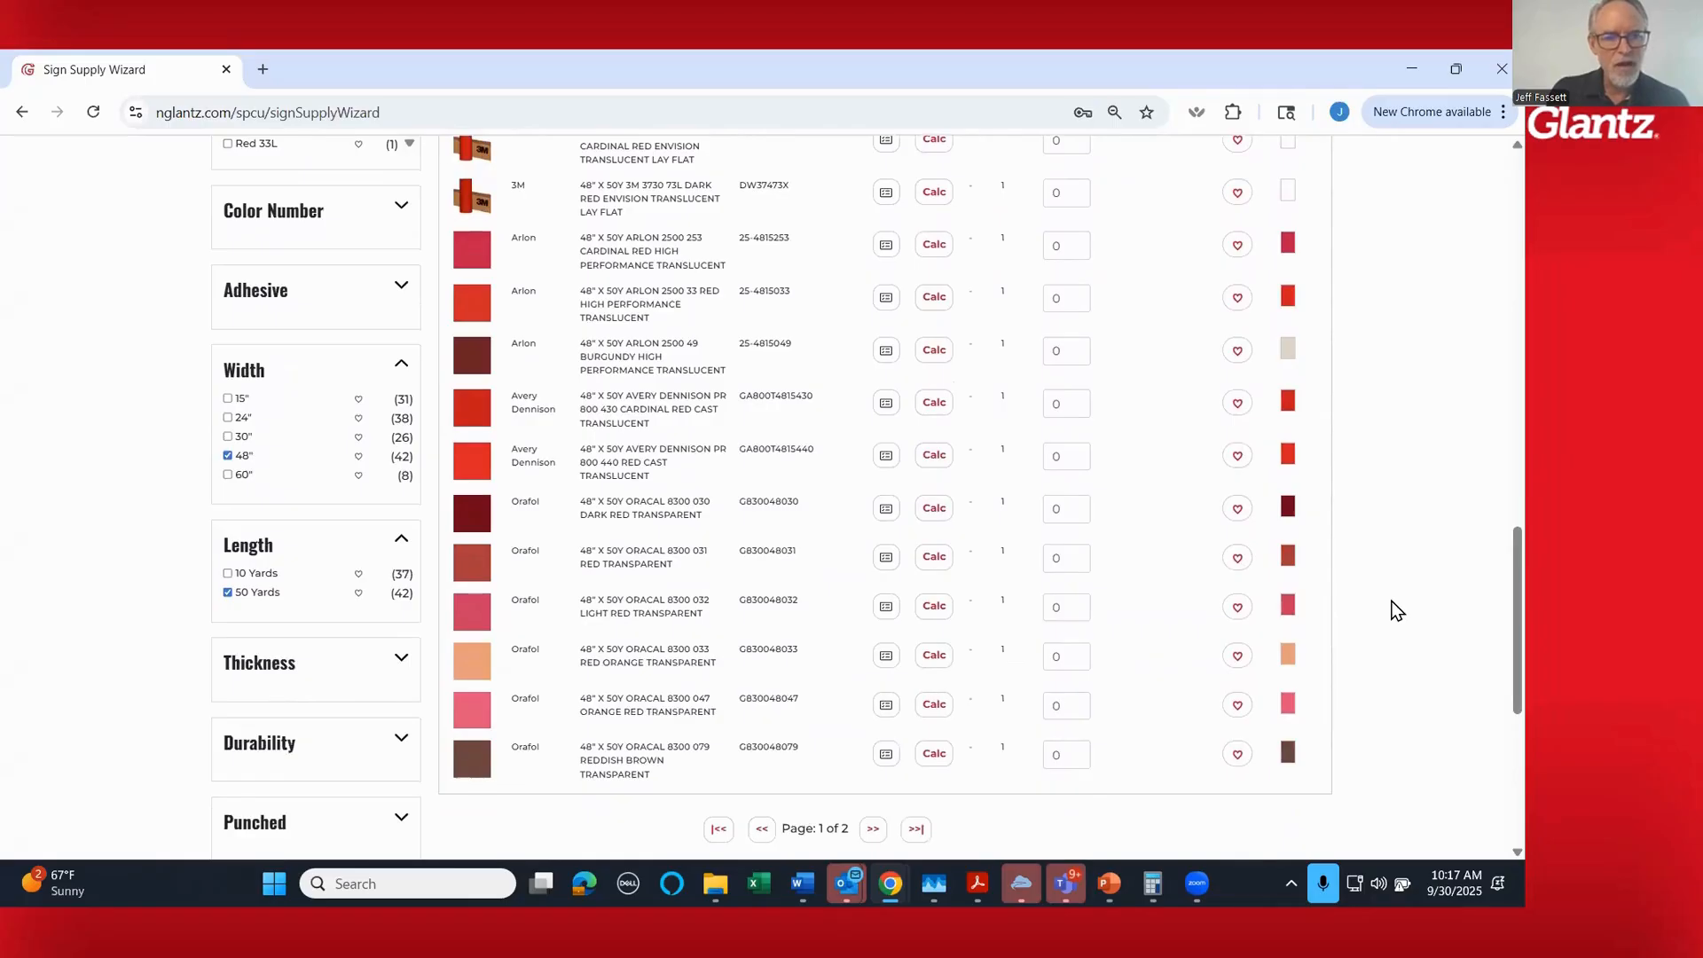
{"action": "scroll", "coordinate": [1397, 610], "scroll_direction": "up", "scroll_amount": 5}
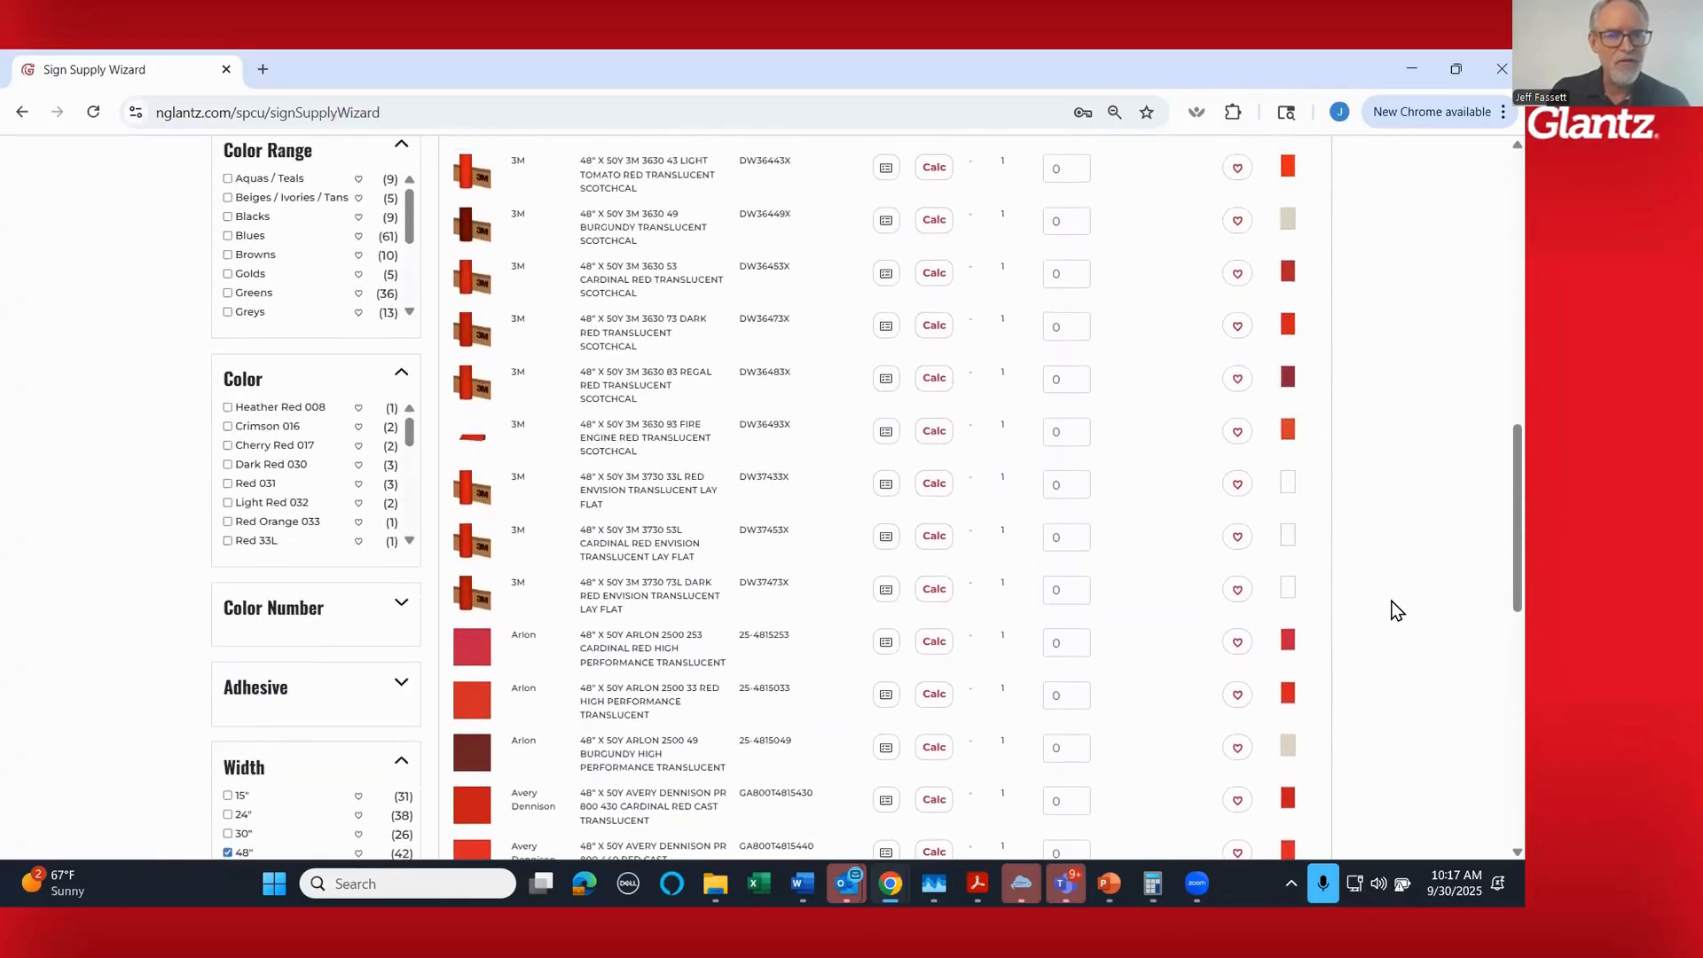
{"action": "scroll", "coordinate": [1397, 610], "scroll_direction": "up", "scroll_amount": 3}
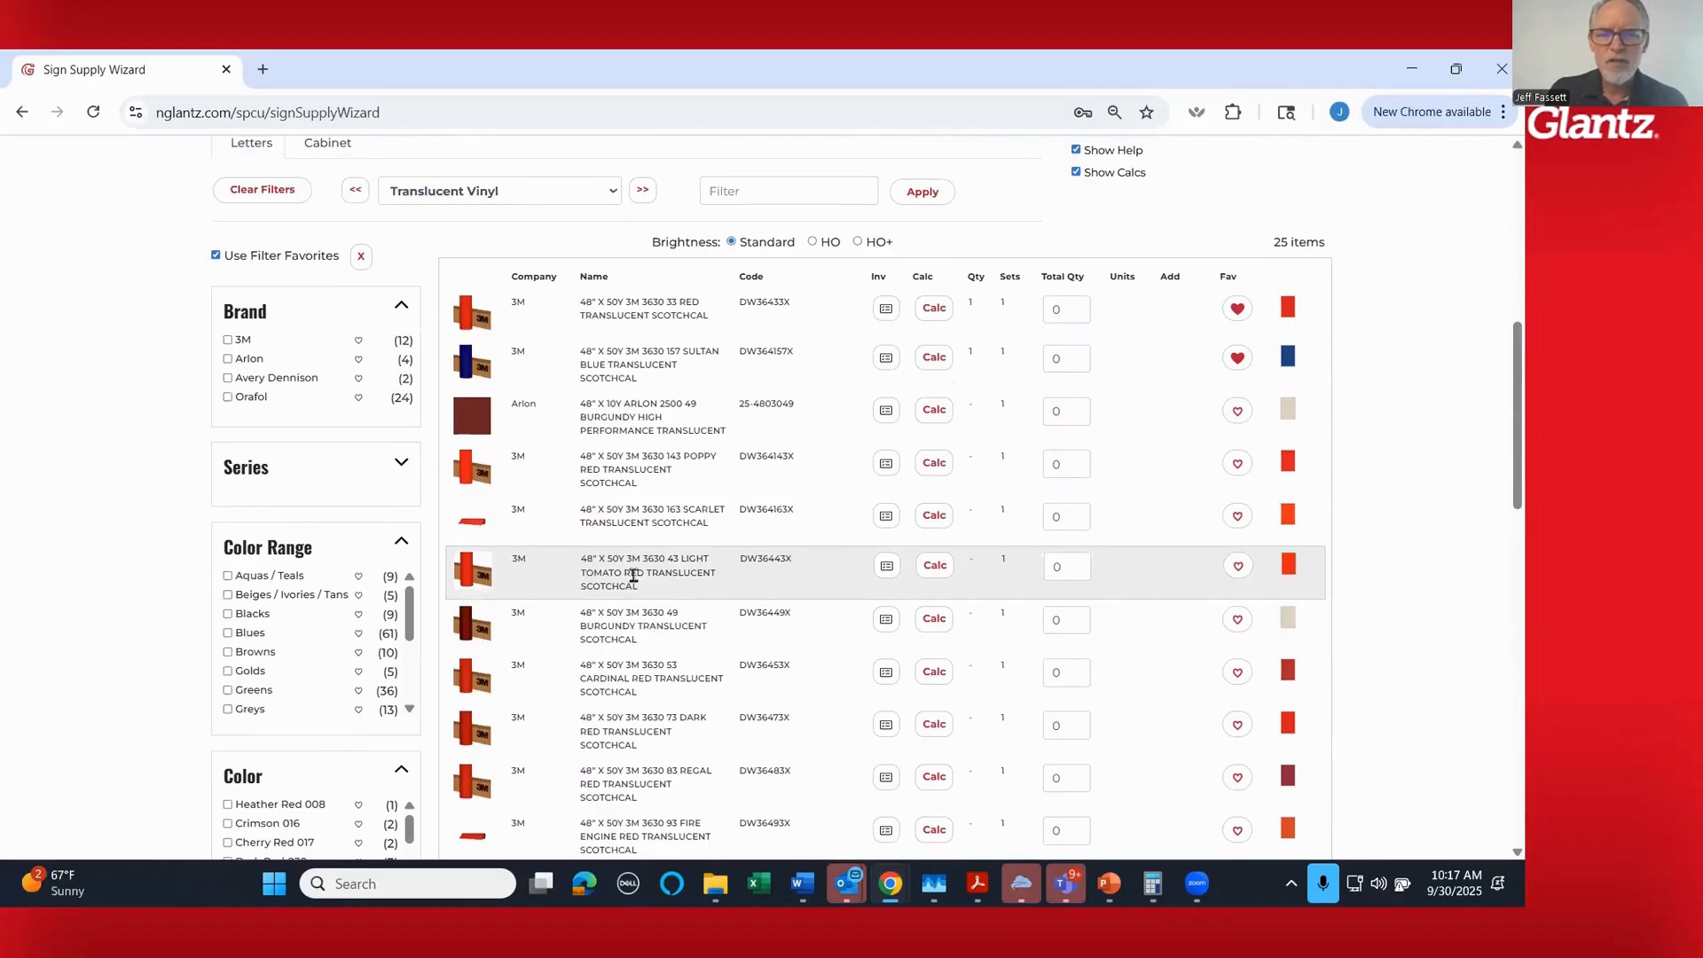
{"action": "left_click", "coordinate": [934, 573]}
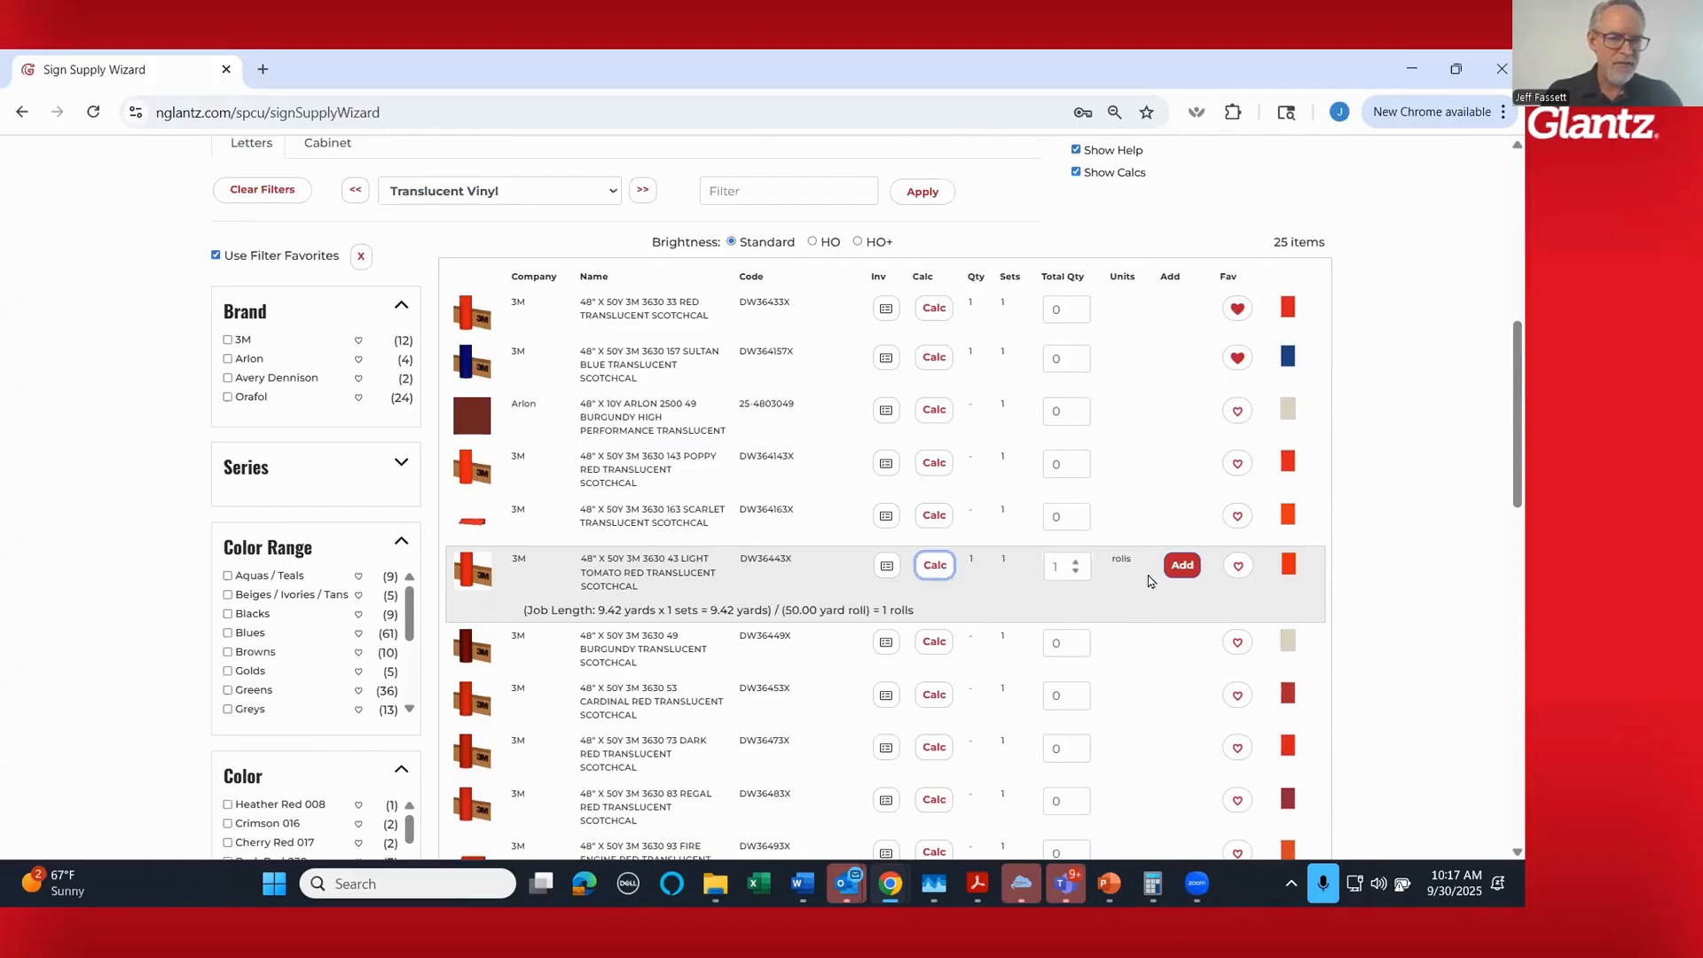
{"action": "left_click", "coordinate": [1181, 567]}
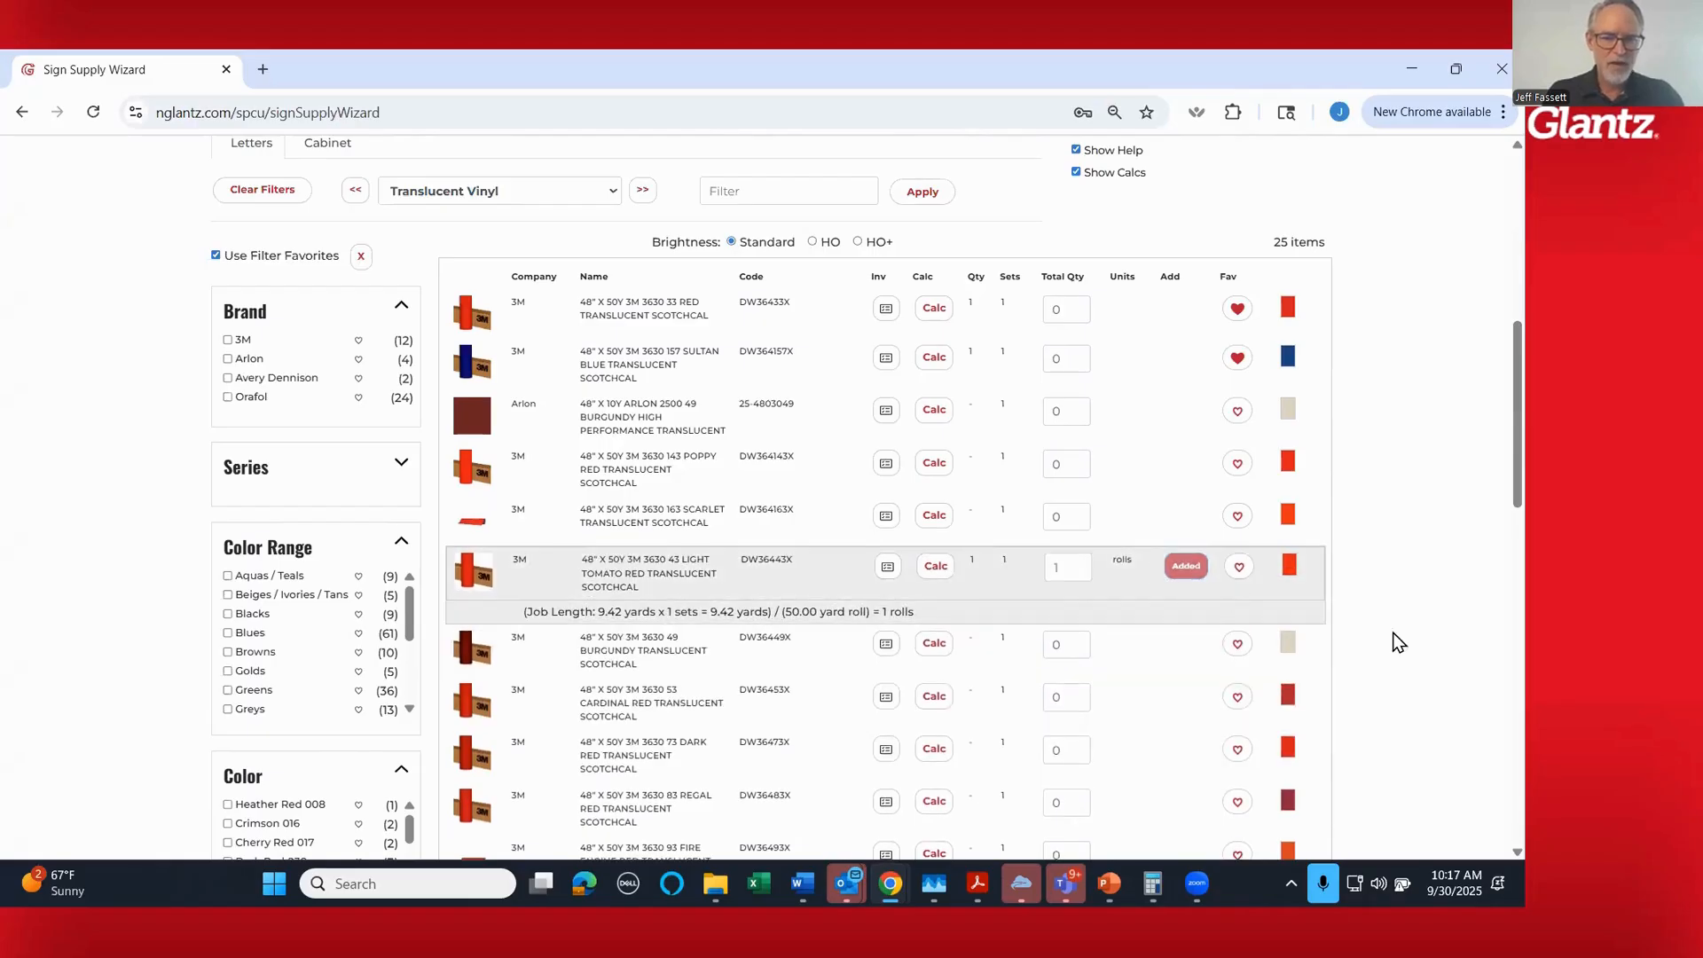
- In the Trim Cap & Accessories category, calculate 1" GemTrim Flex 150' 2000 Yellow (NGEM1YELLOW) and add the 2 rolls to the bill of materials
{"action": "scroll", "coordinate": [1365, 625], "scroll_direction": "up", "scroll_amount": 3}
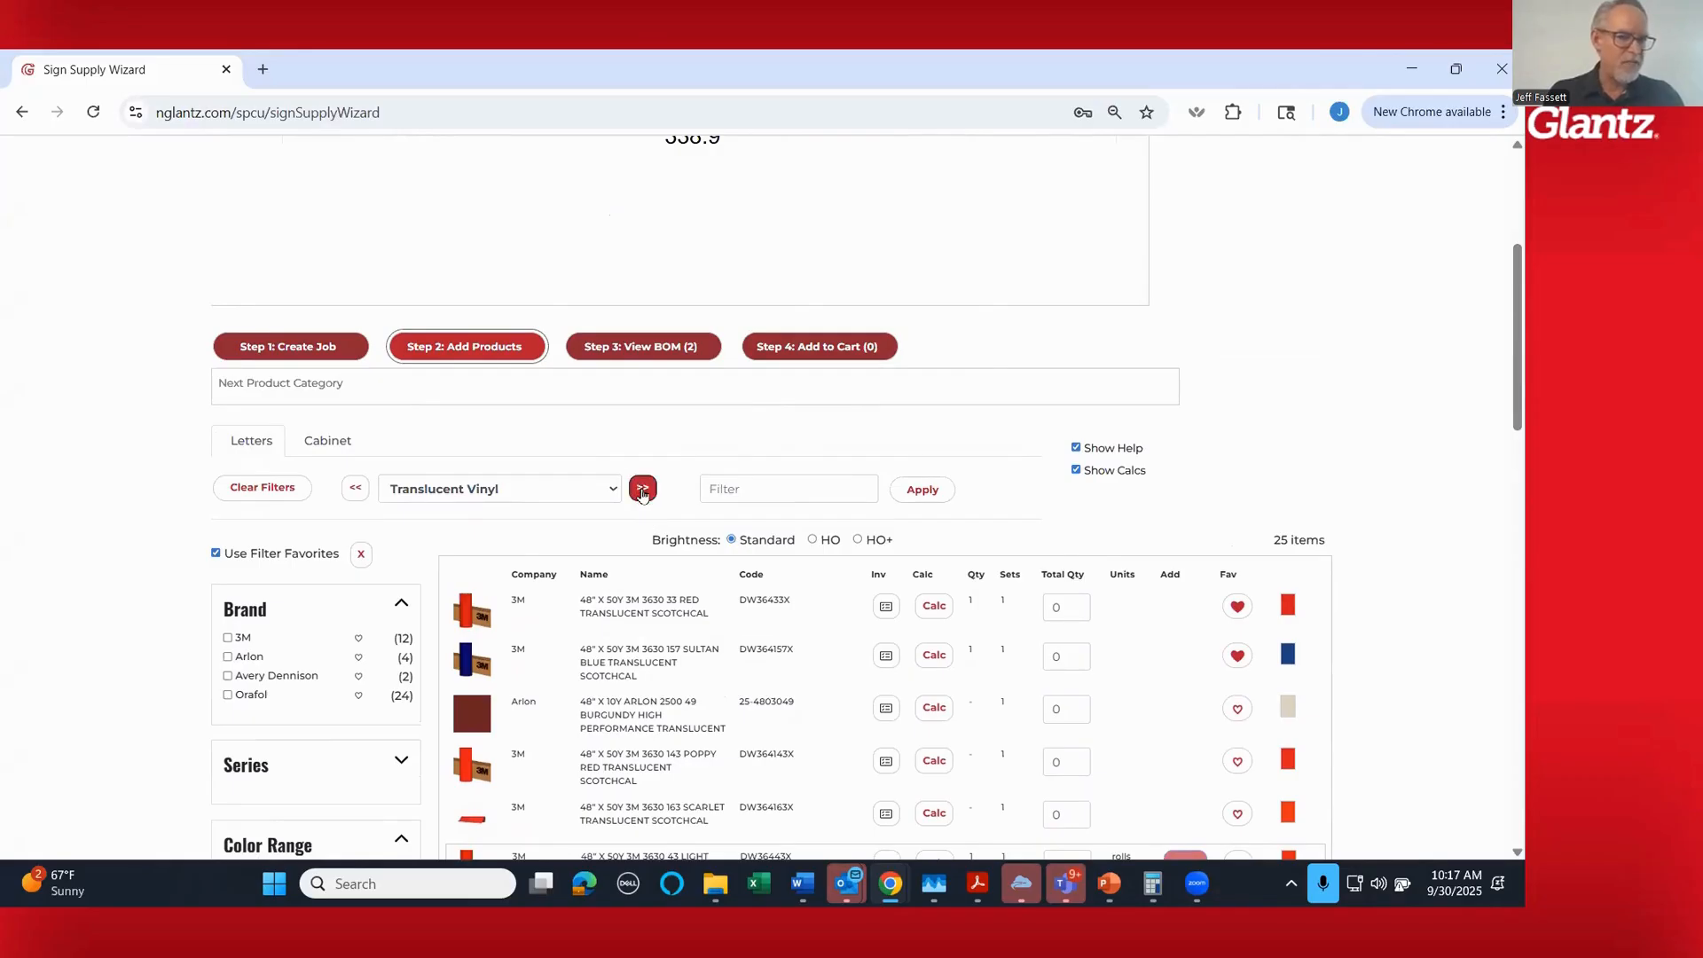
{"action": "scroll", "coordinate": [643, 494], "scroll_direction": "down", "scroll_amount": 1}
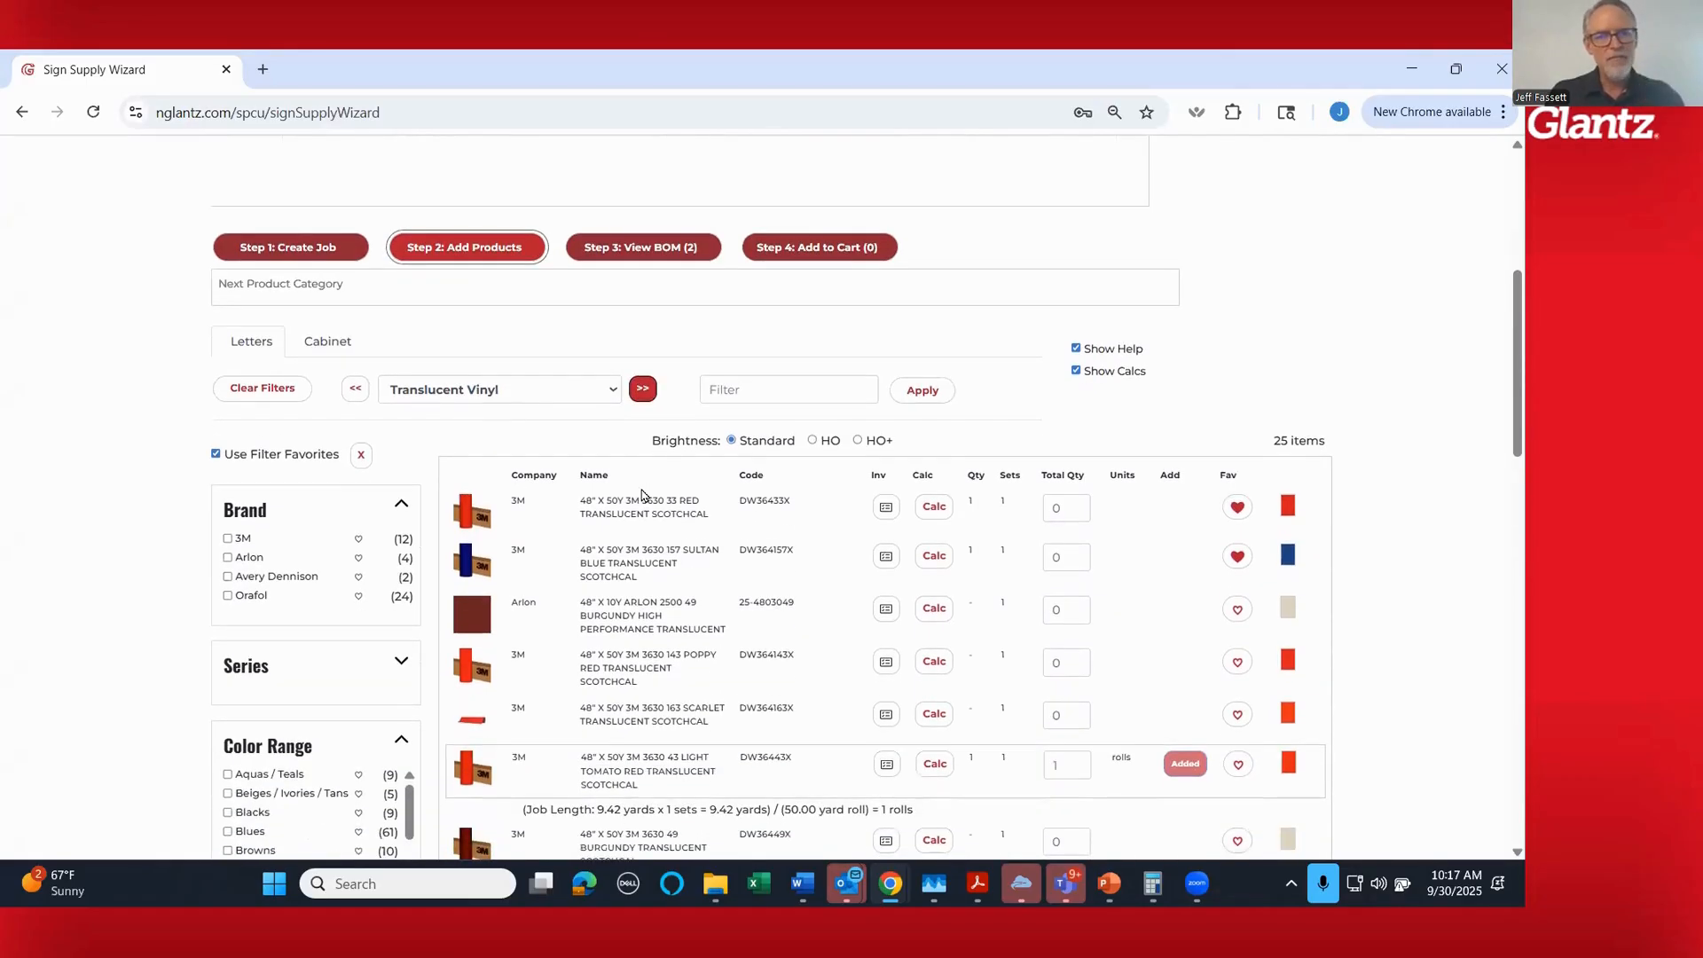
{"action": "left_click", "coordinate": [644, 390]}
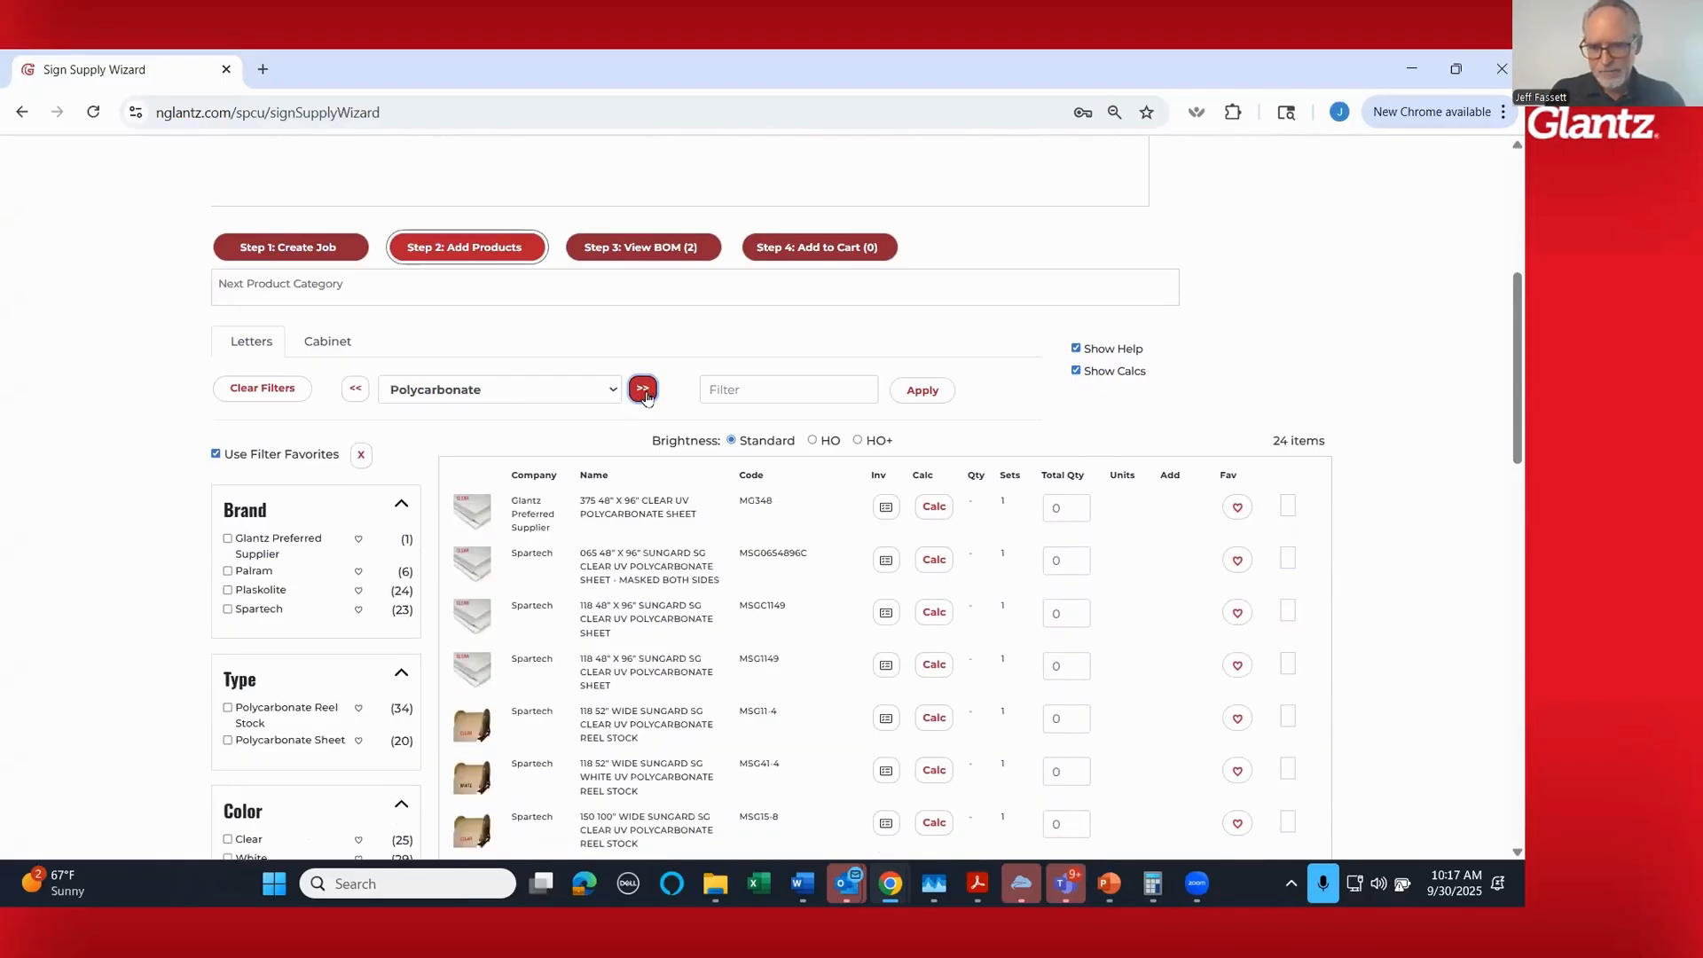
{"action": "left_click", "coordinate": [643, 392]}
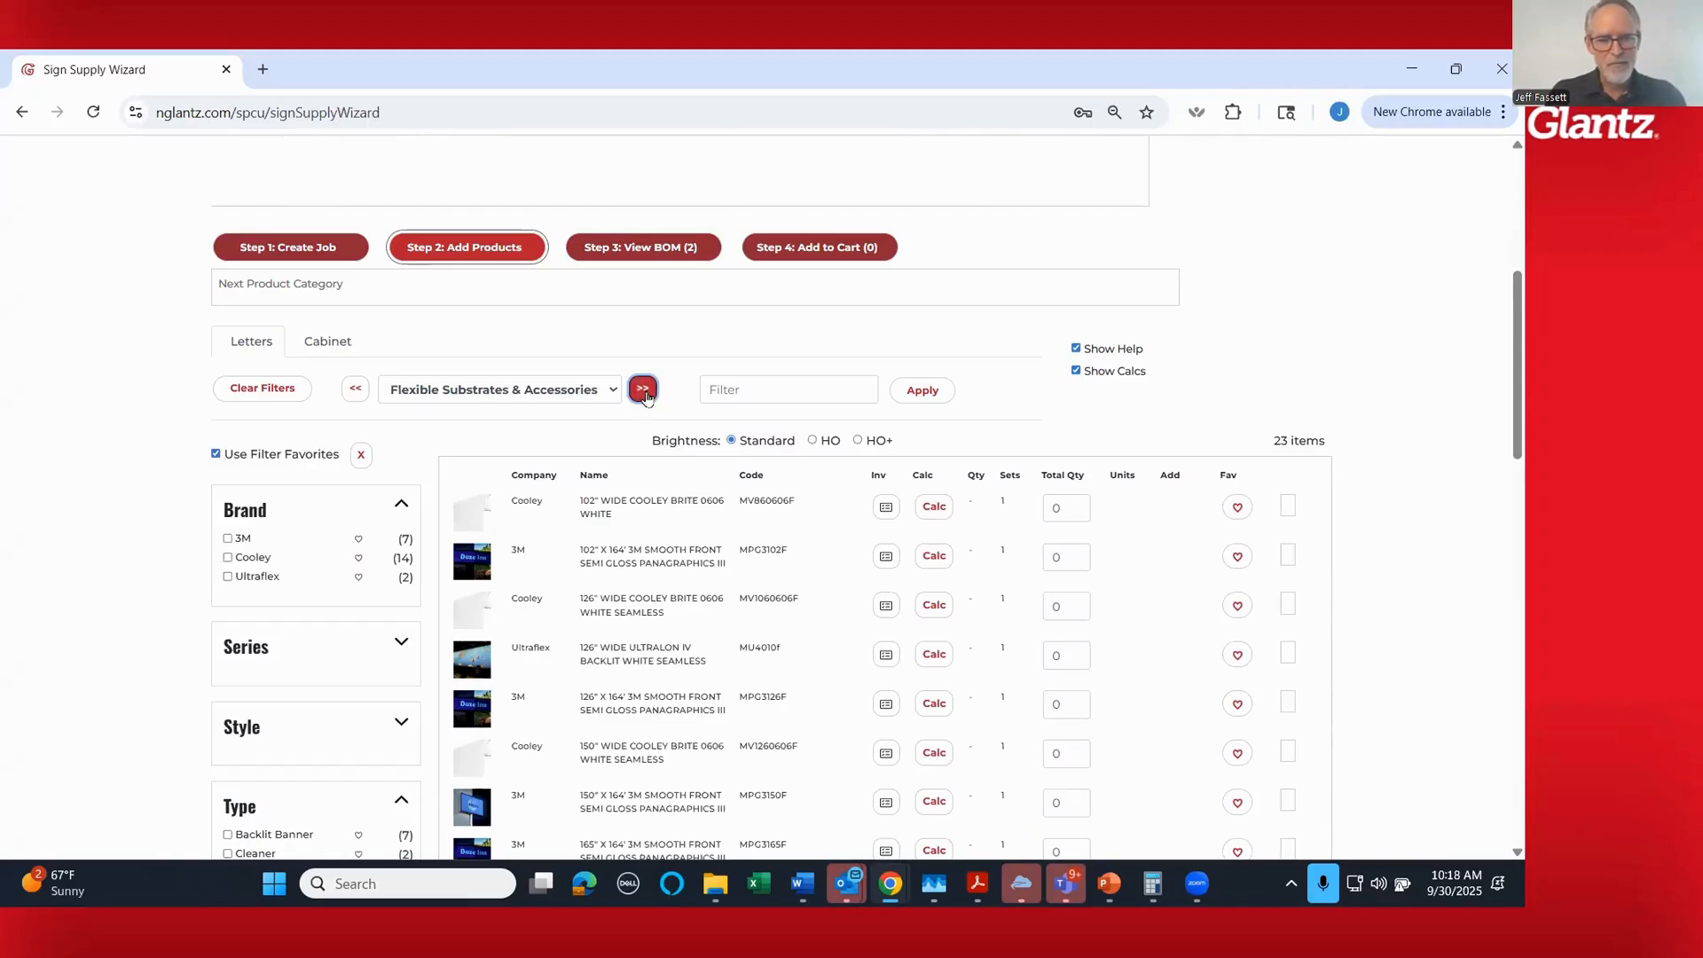
{"action": "left_click", "coordinate": [643, 390]}
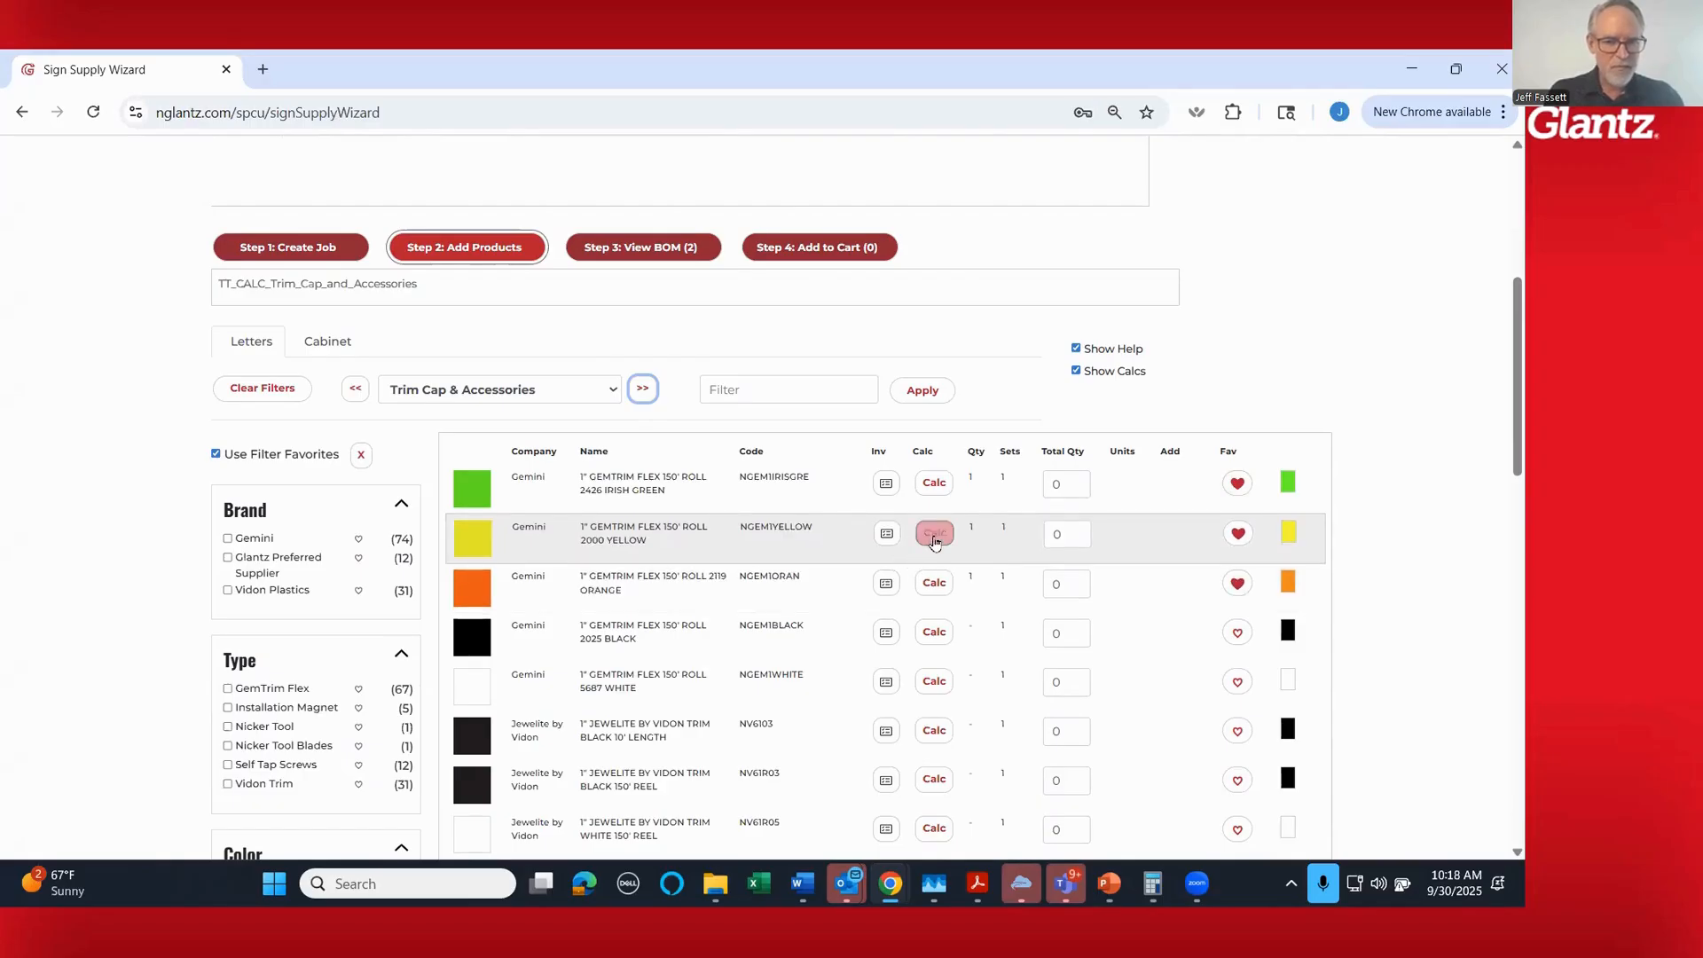
{"action": "left_click", "coordinate": [935, 535]}
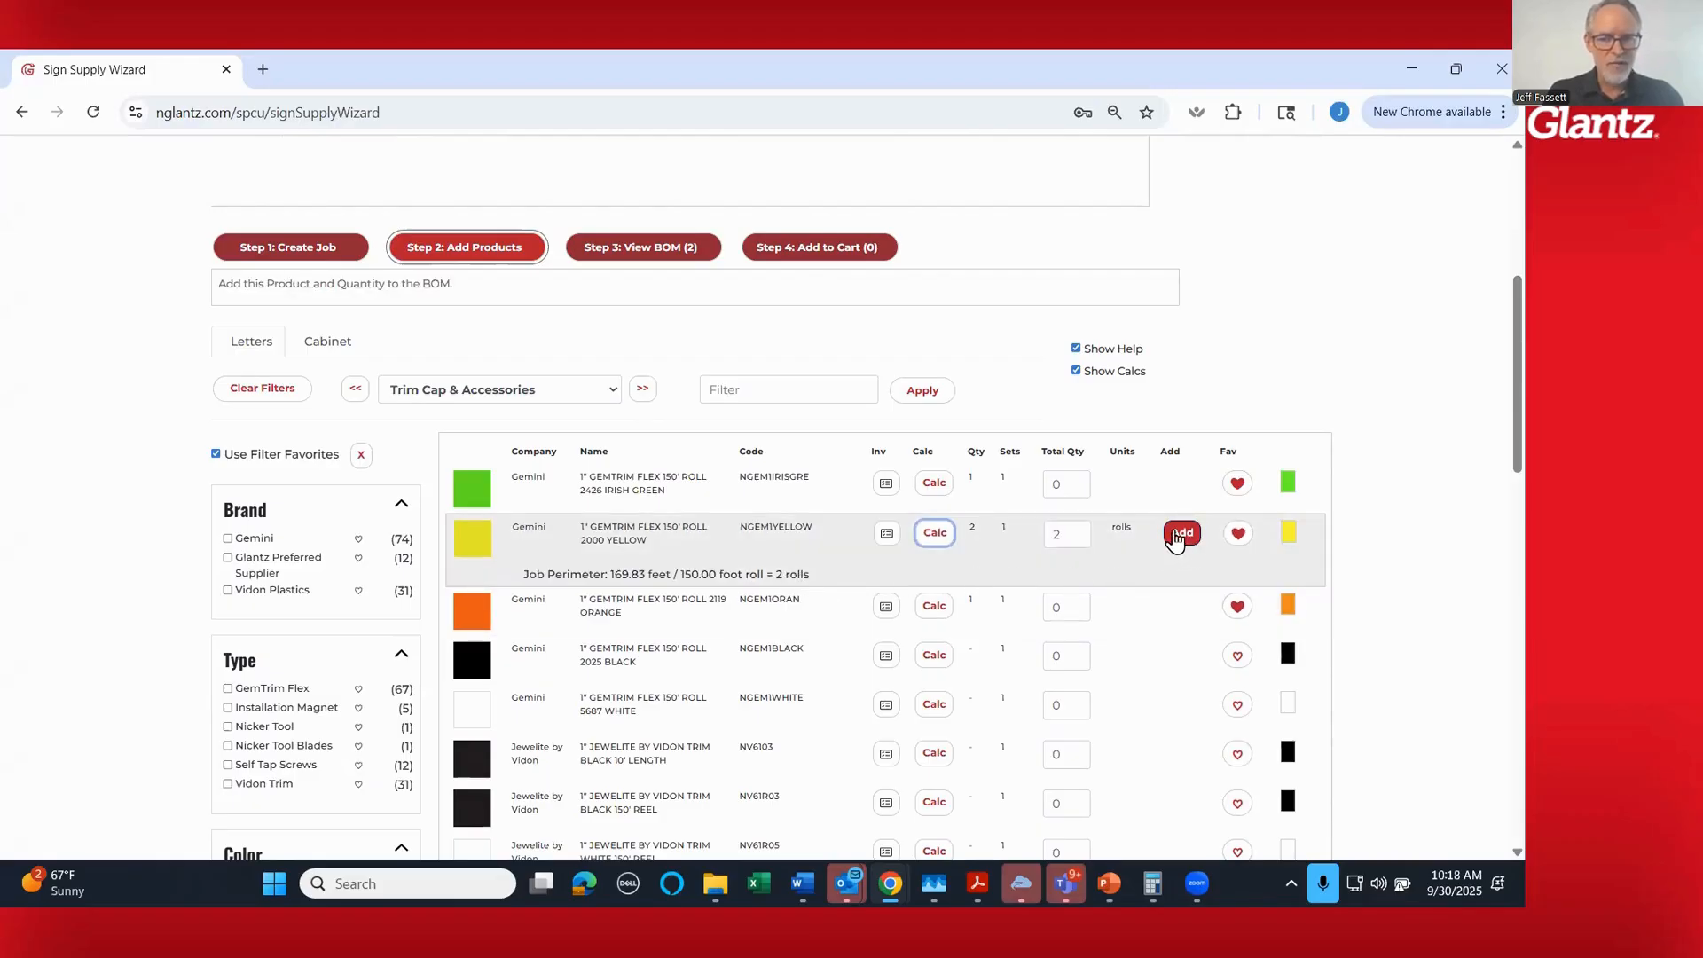
{"action": "left_click", "coordinate": [1164, 532]}
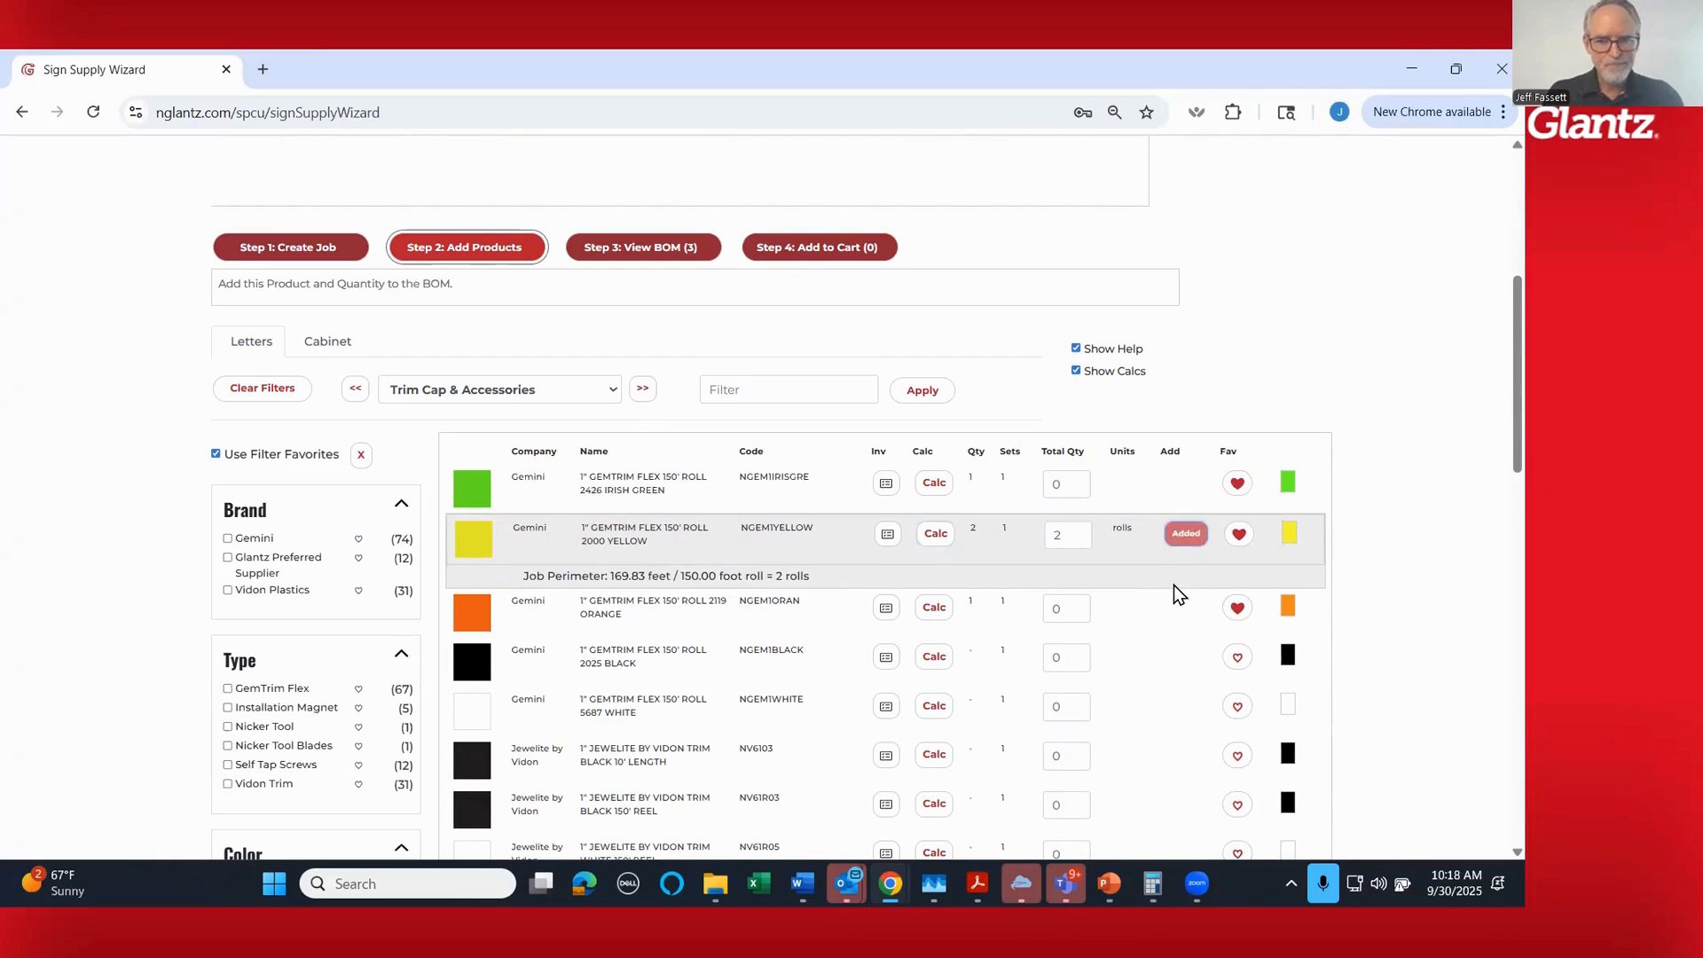
{"action": "scroll", "coordinate": [1480, 402], "scroll_direction": "up", "scroll_amount": 3}
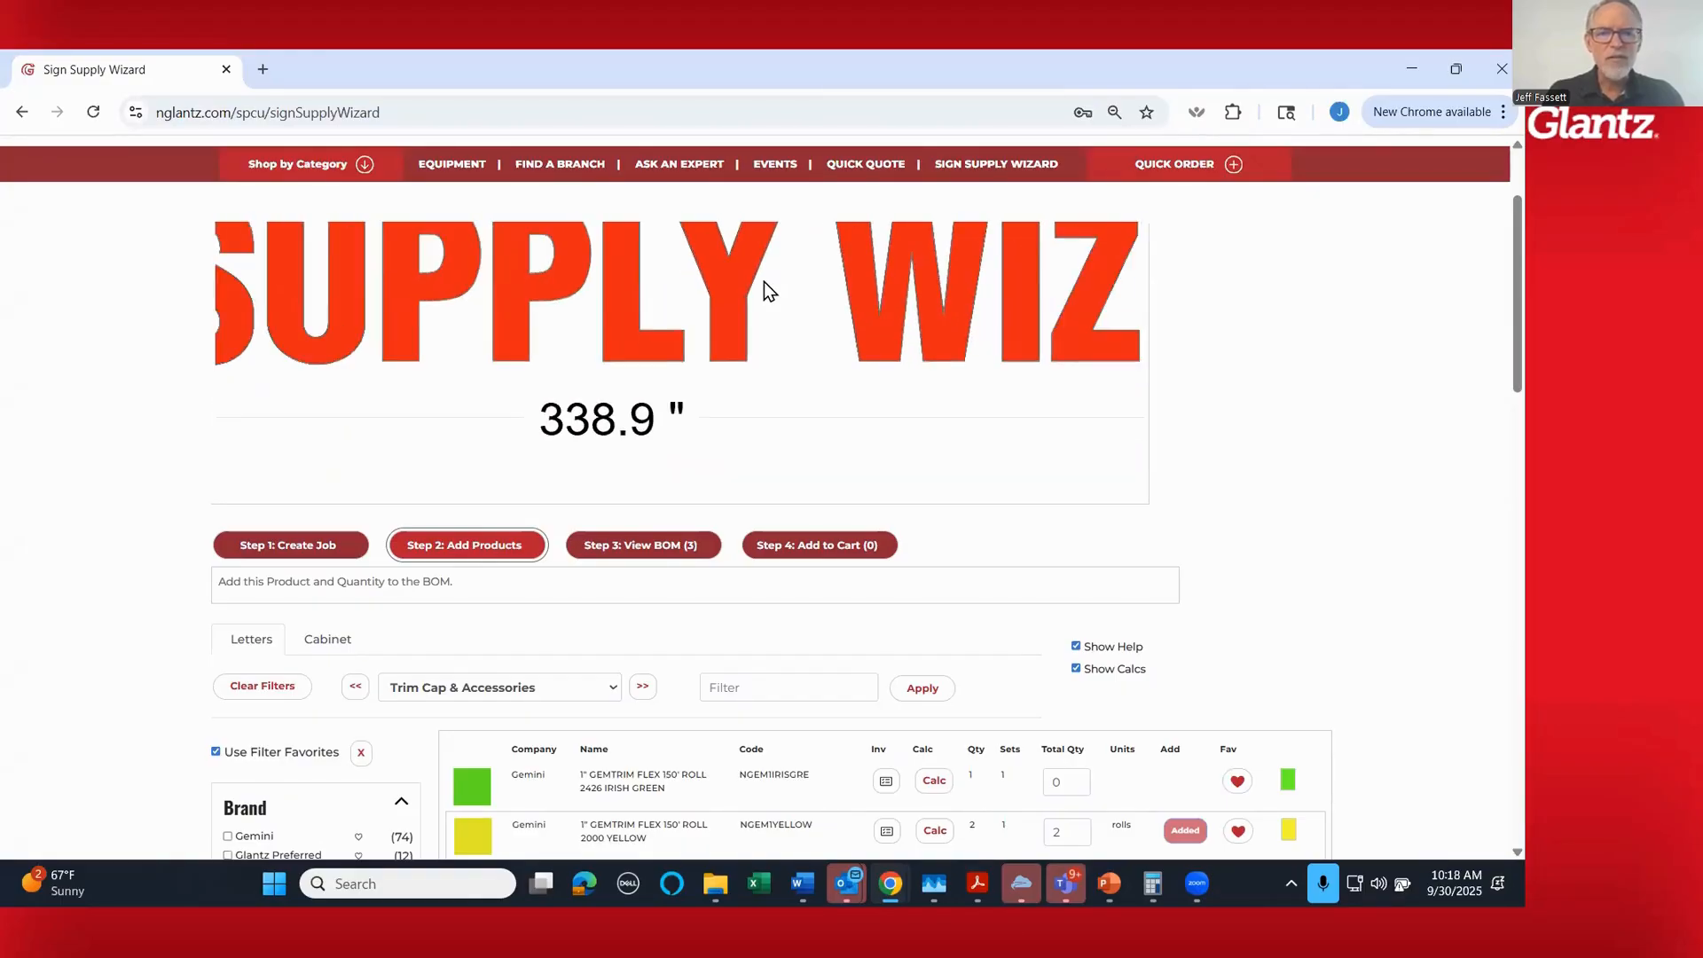
- In the Channel Letter Coil category, calculate Wieland 032 5.3" x 270' Gloss Black coil (LW36B) and add the 1 roll to the bill of materials
{"action": "scroll", "coordinate": [1345, 470], "scroll_direction": "down", "scroll_amount": 1}
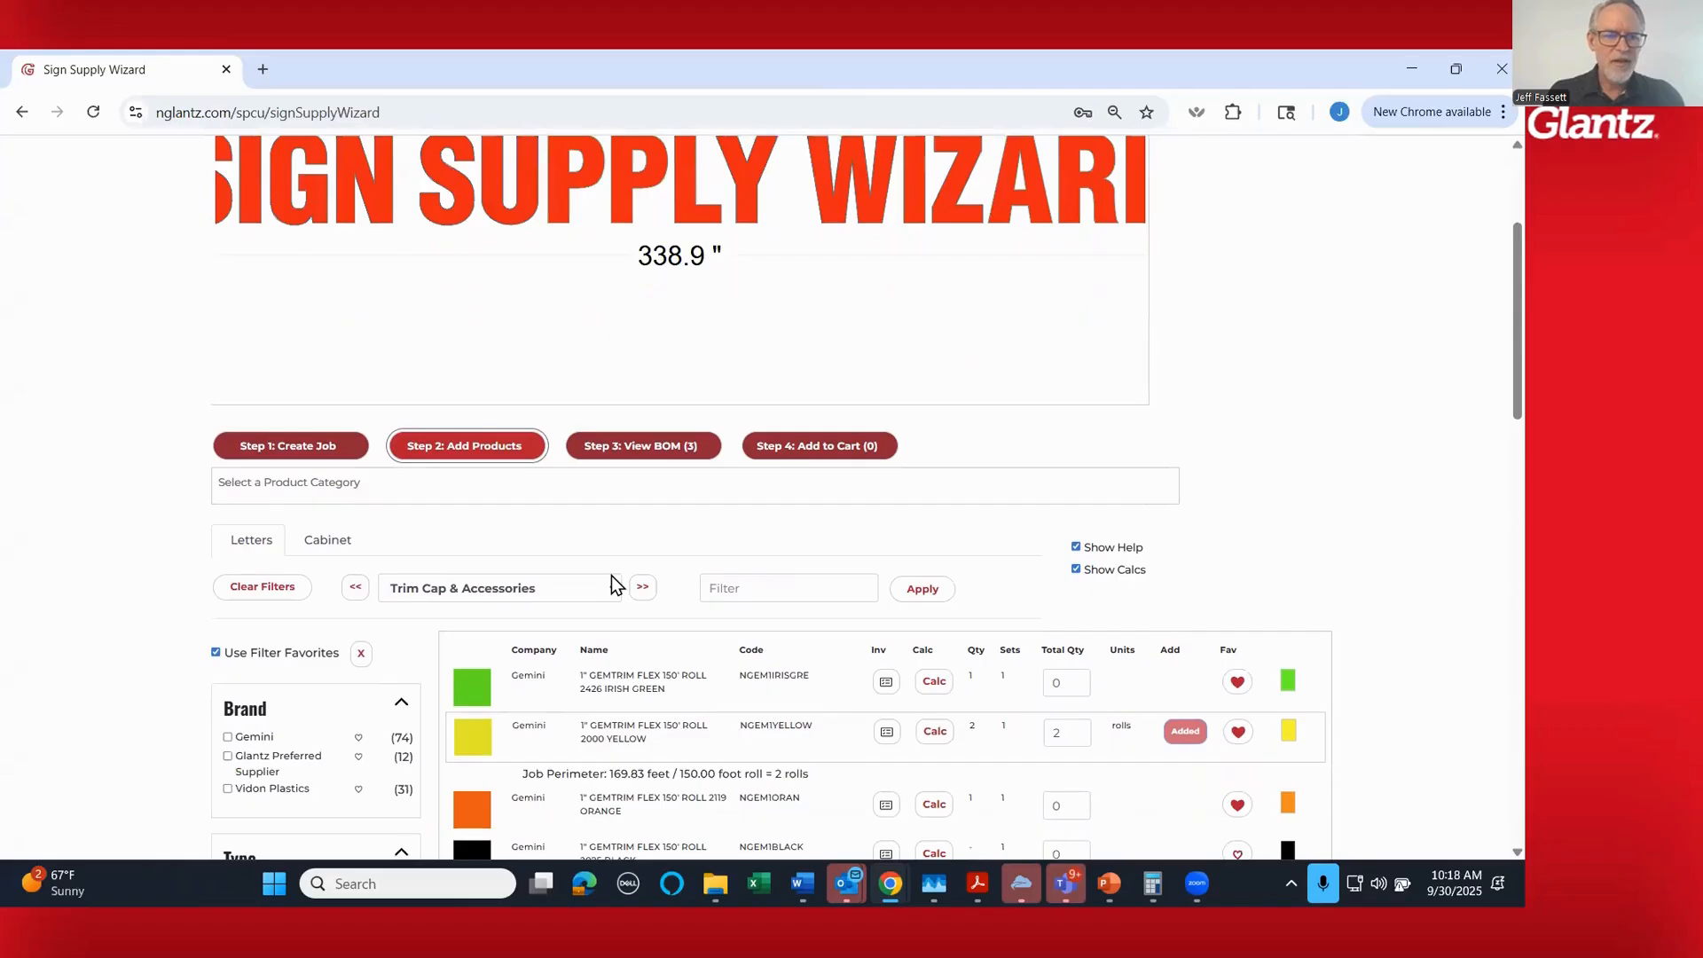
{"action": "left_click", "coordinate": [643, 589]}
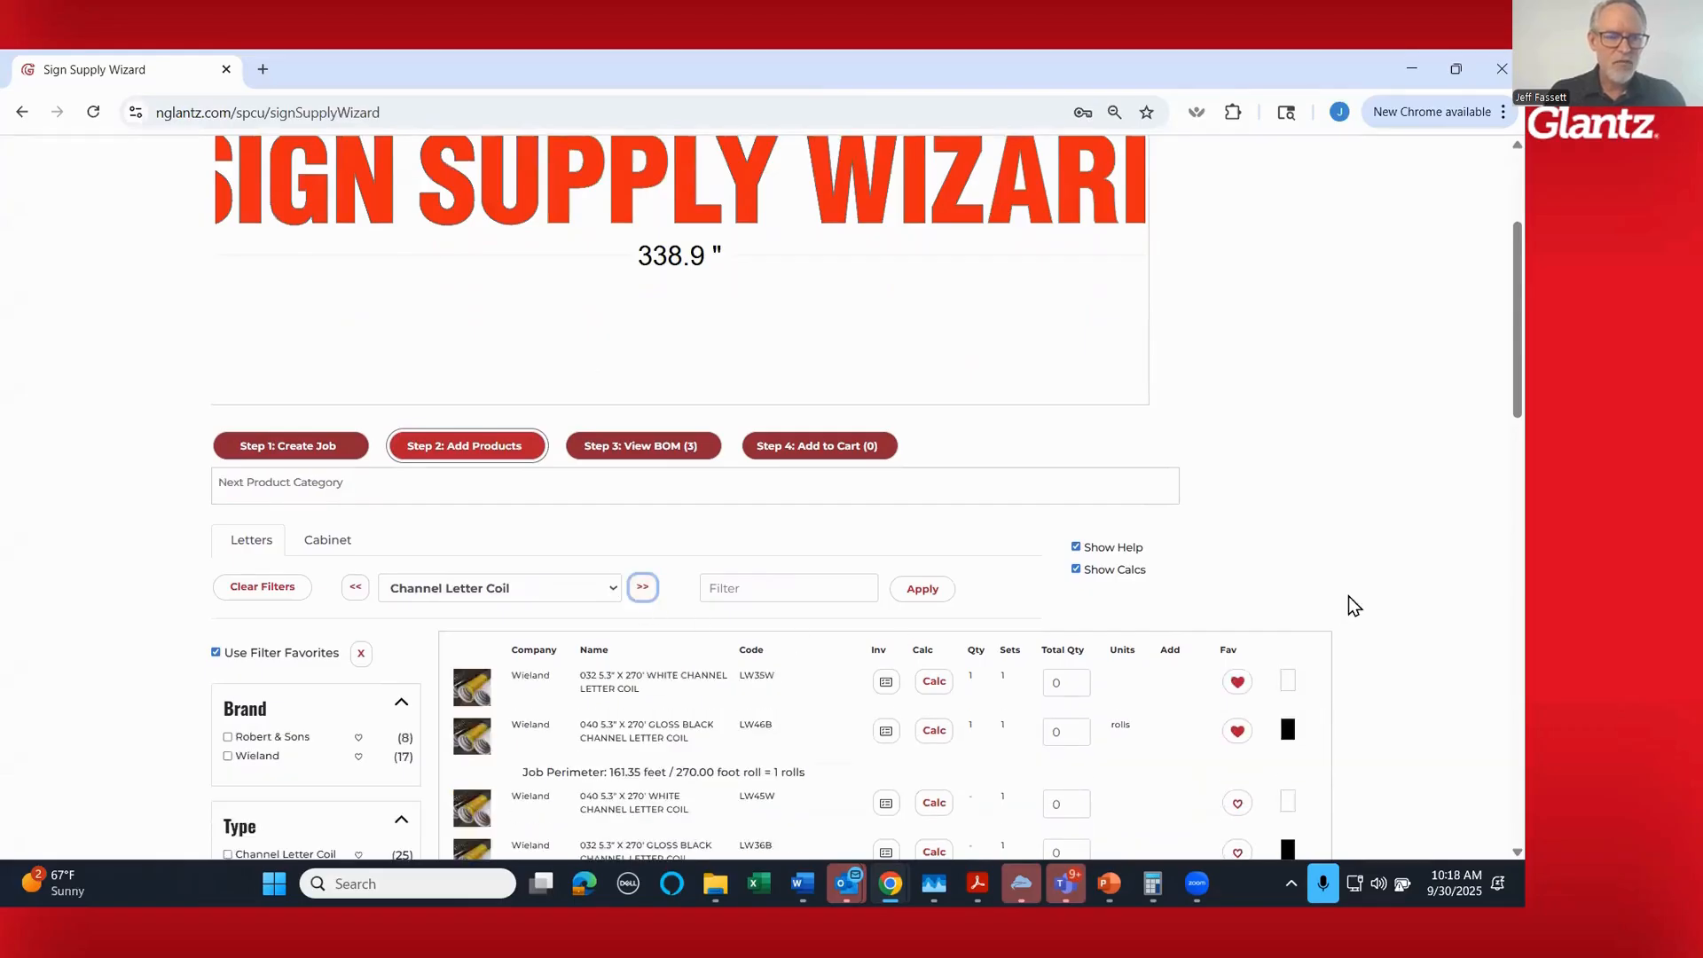
{"action": "scroll", "coordinate": [1345, 559], "scroll_direction": "down", "scroll_amount": 3}
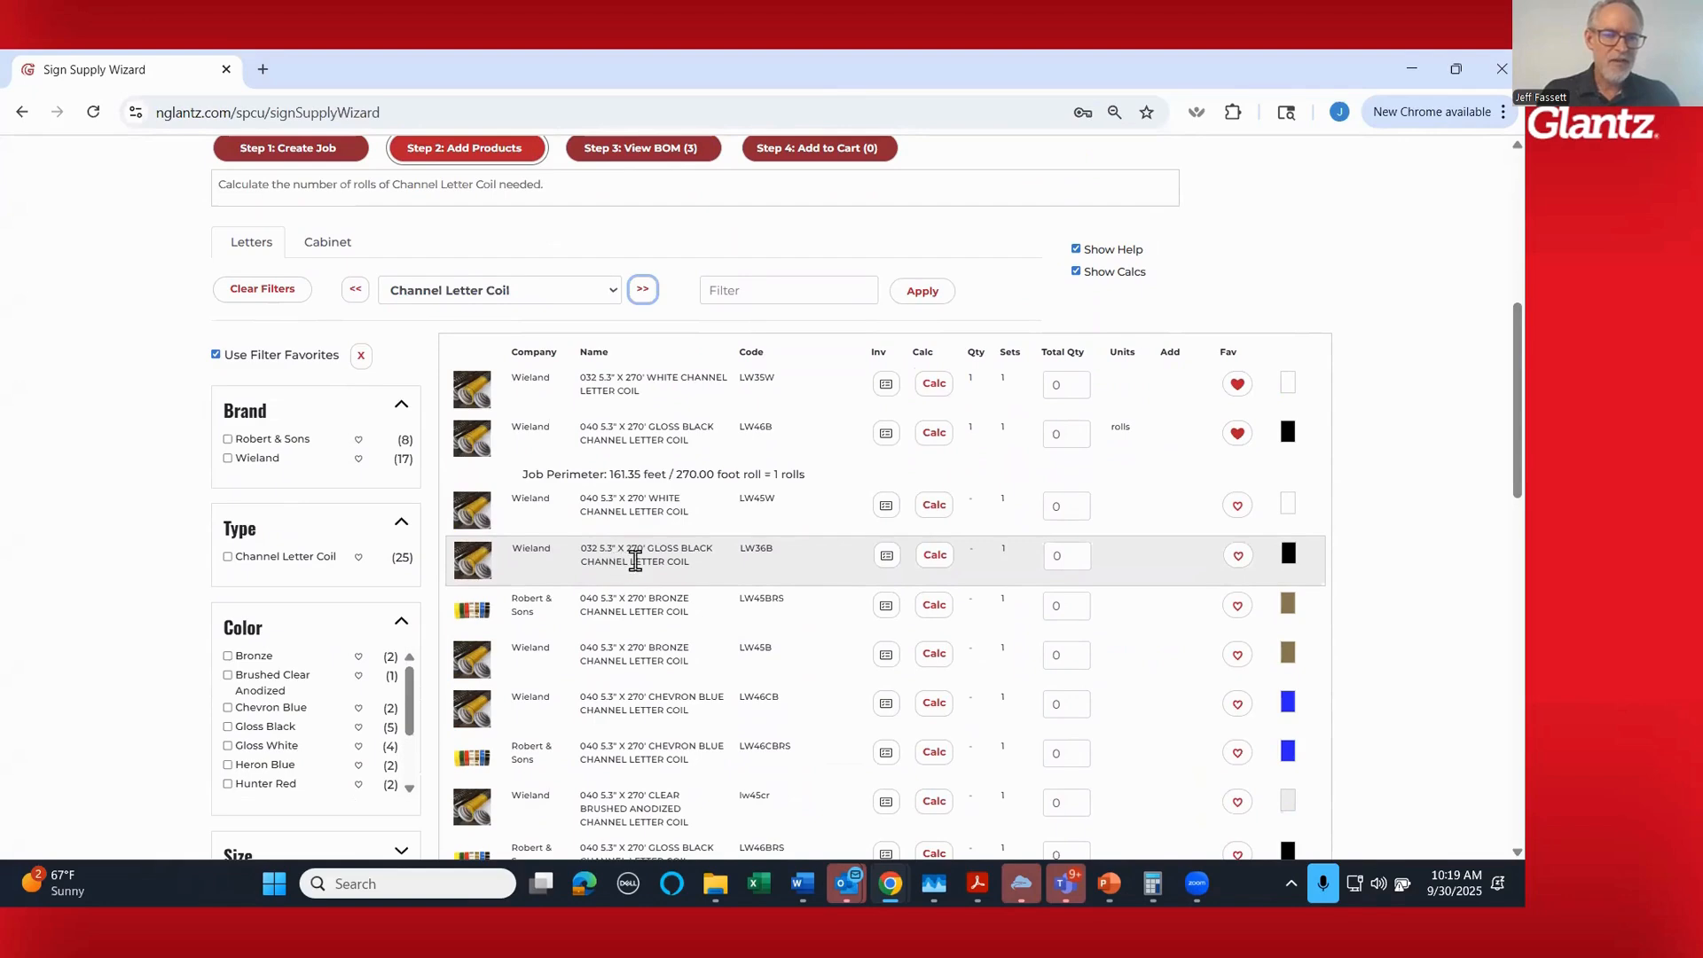
{"action": "left_click", "coordinate": [933, 555]}
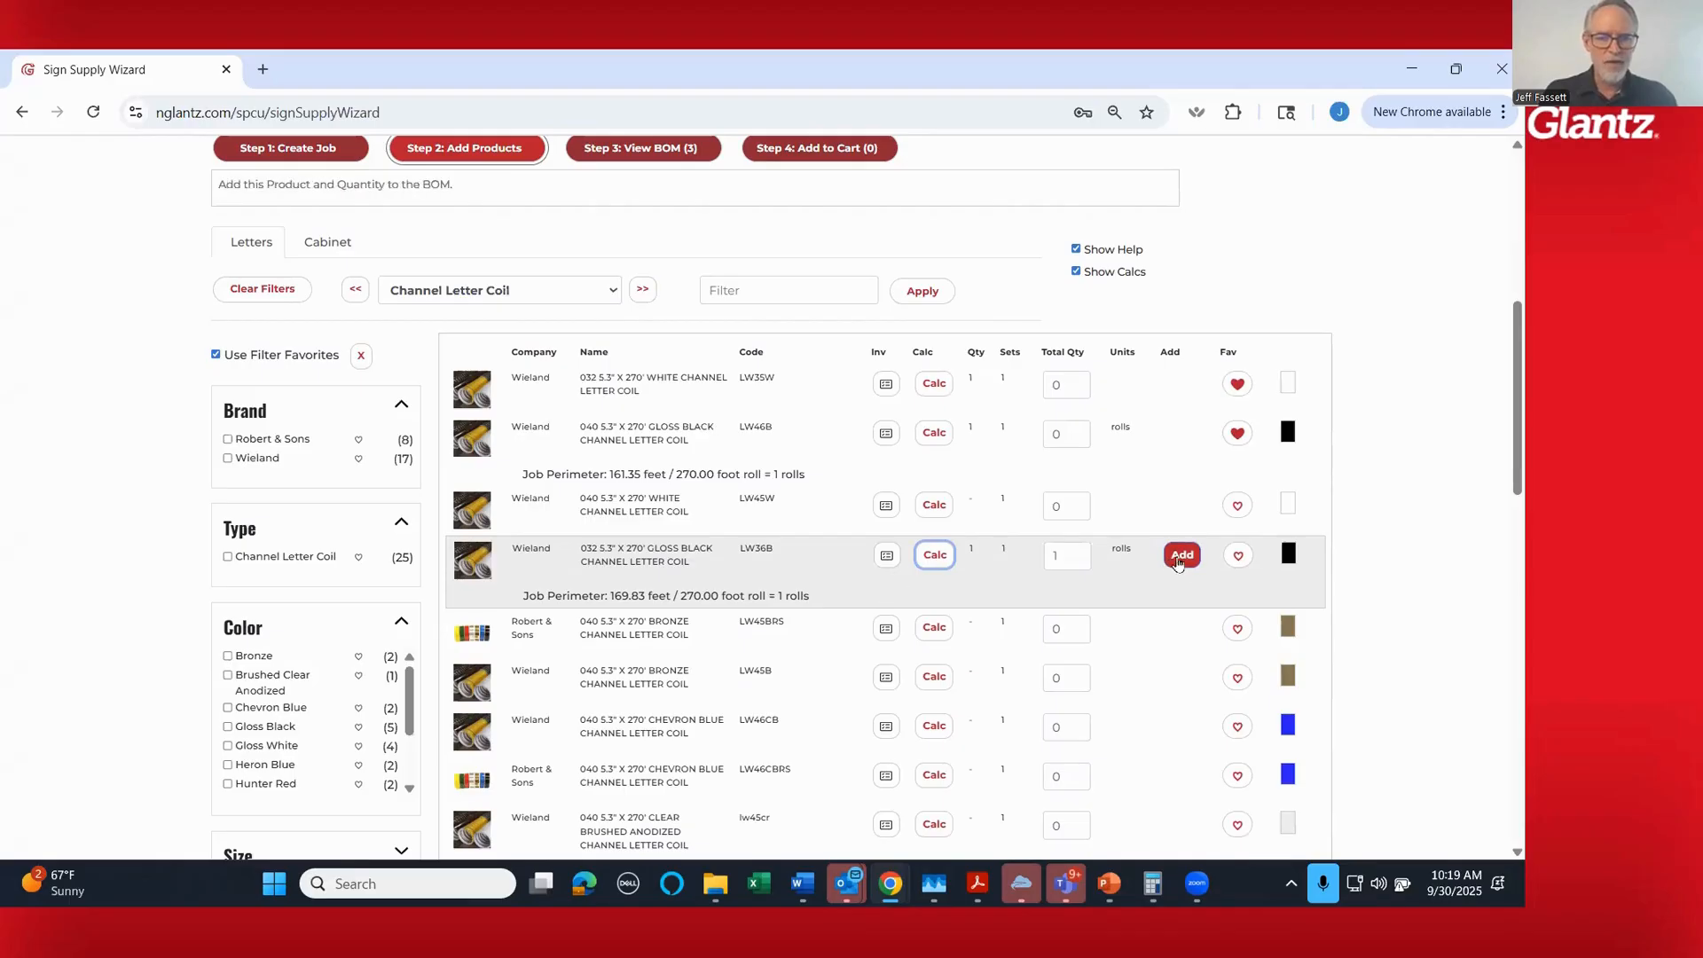
{"action": "left_click", "coordinate": [1182, 554]}
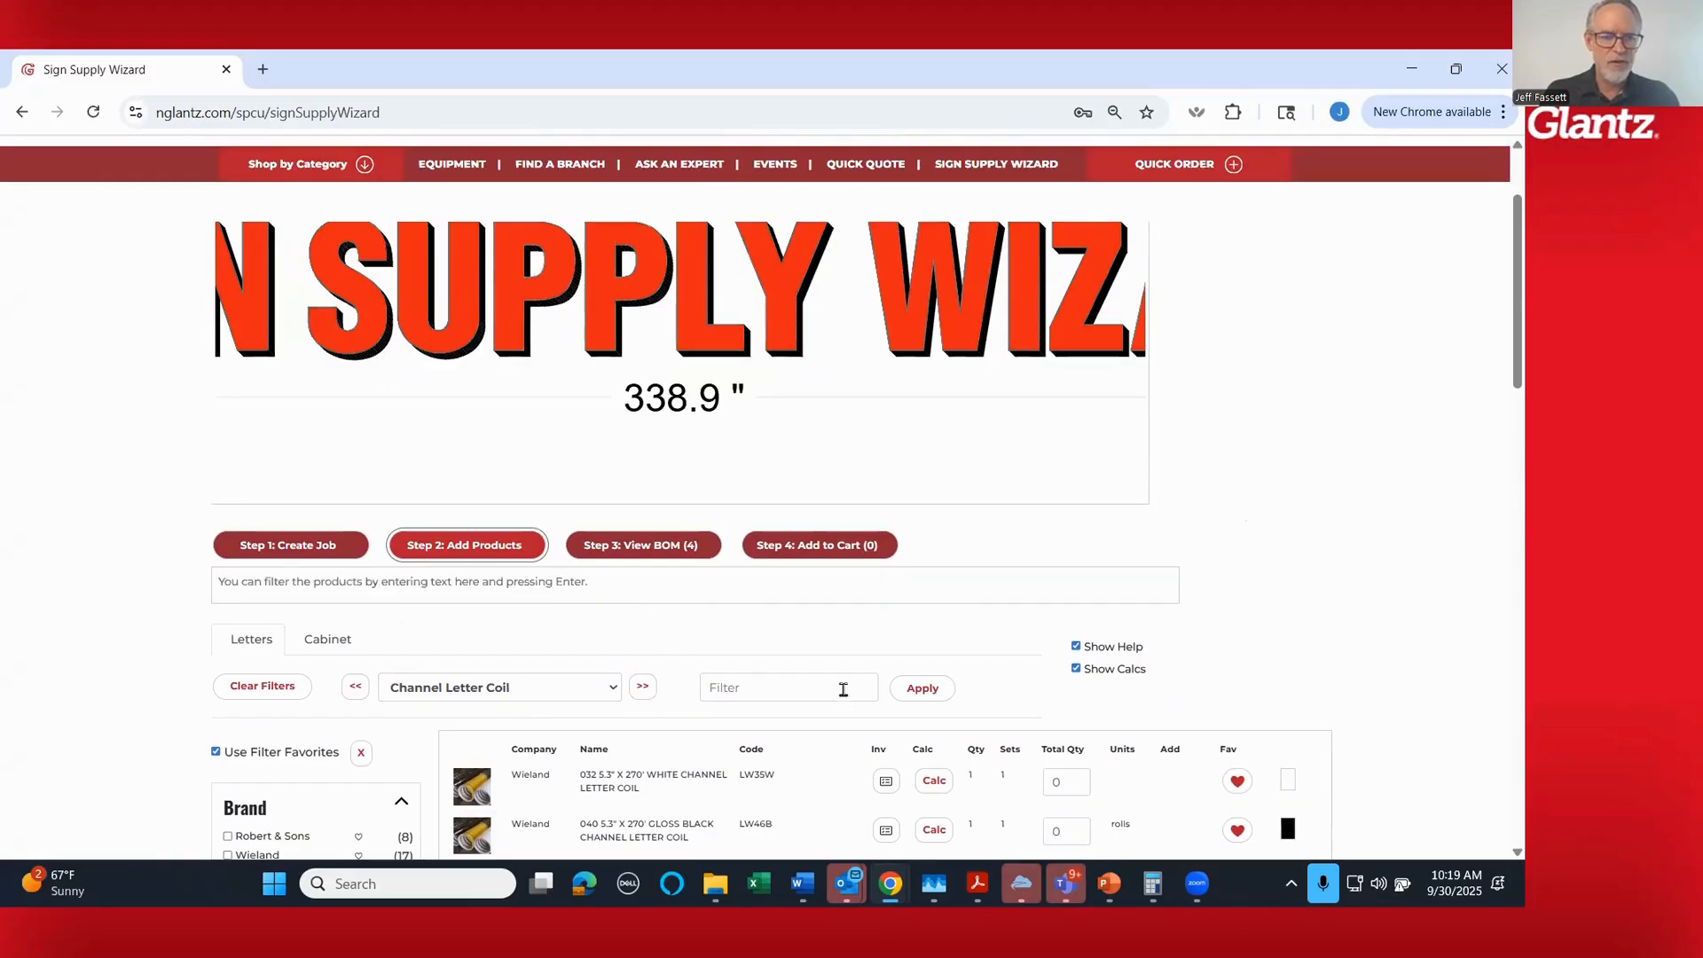
- Switch to the LEDs category and calculate the LED layout for the Principal Sloan Prism Synergy Mini 6500K (QPLSYMN65) at Standard brightness
{"action": "scroll", "coordinate": [844, 696], "scroll_direction": "down", "scroll_amount": 1}
{"action": "left_click", "coordinate": [642, 587]}
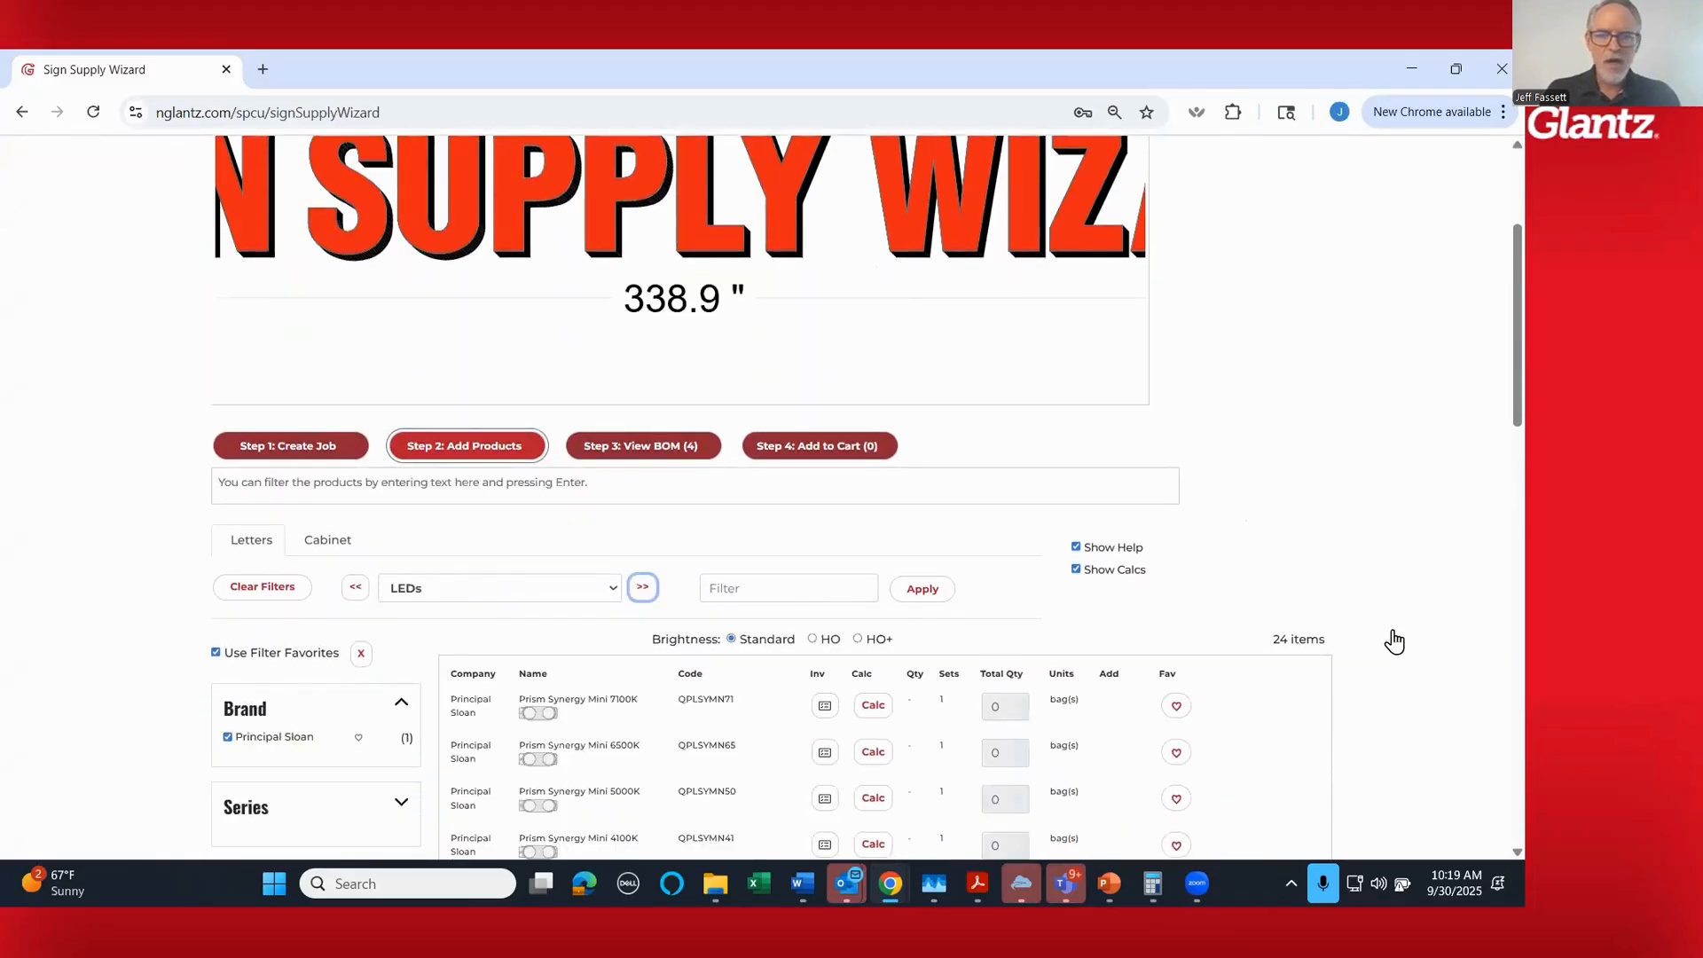
{"action": "scroll", "coordinate": [1394, 641], "scroll_direction": "down", "scroll_amount": 3}
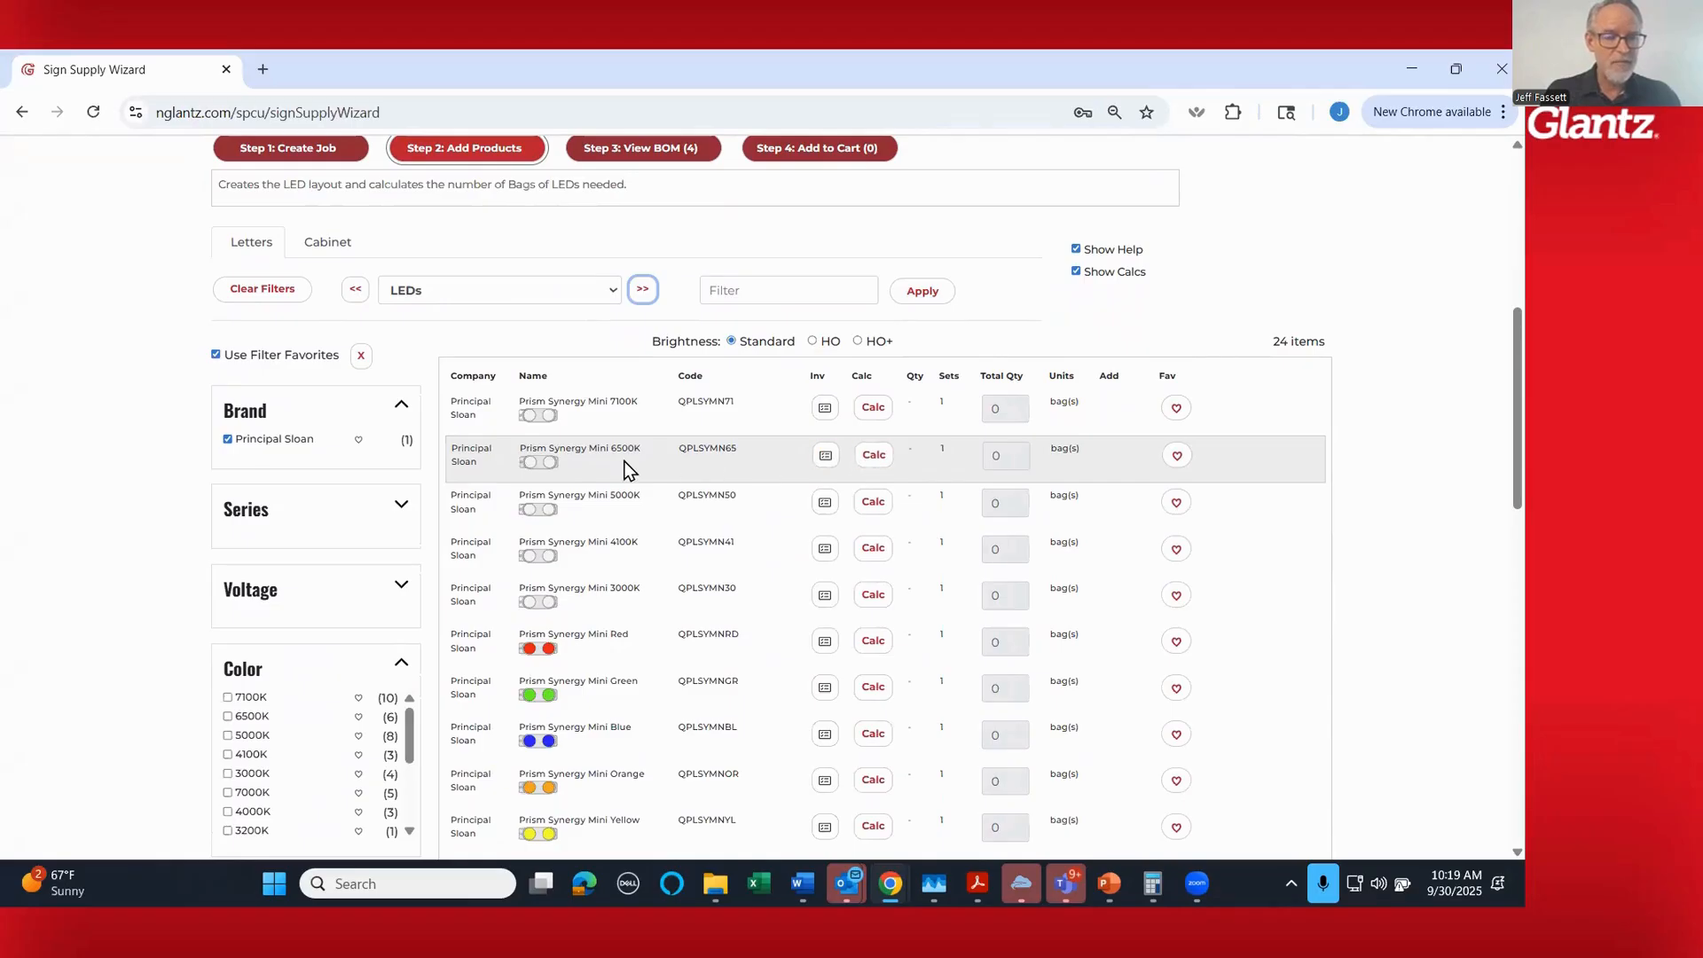
{"action": "left_click", "coordinate": [874, 457]}
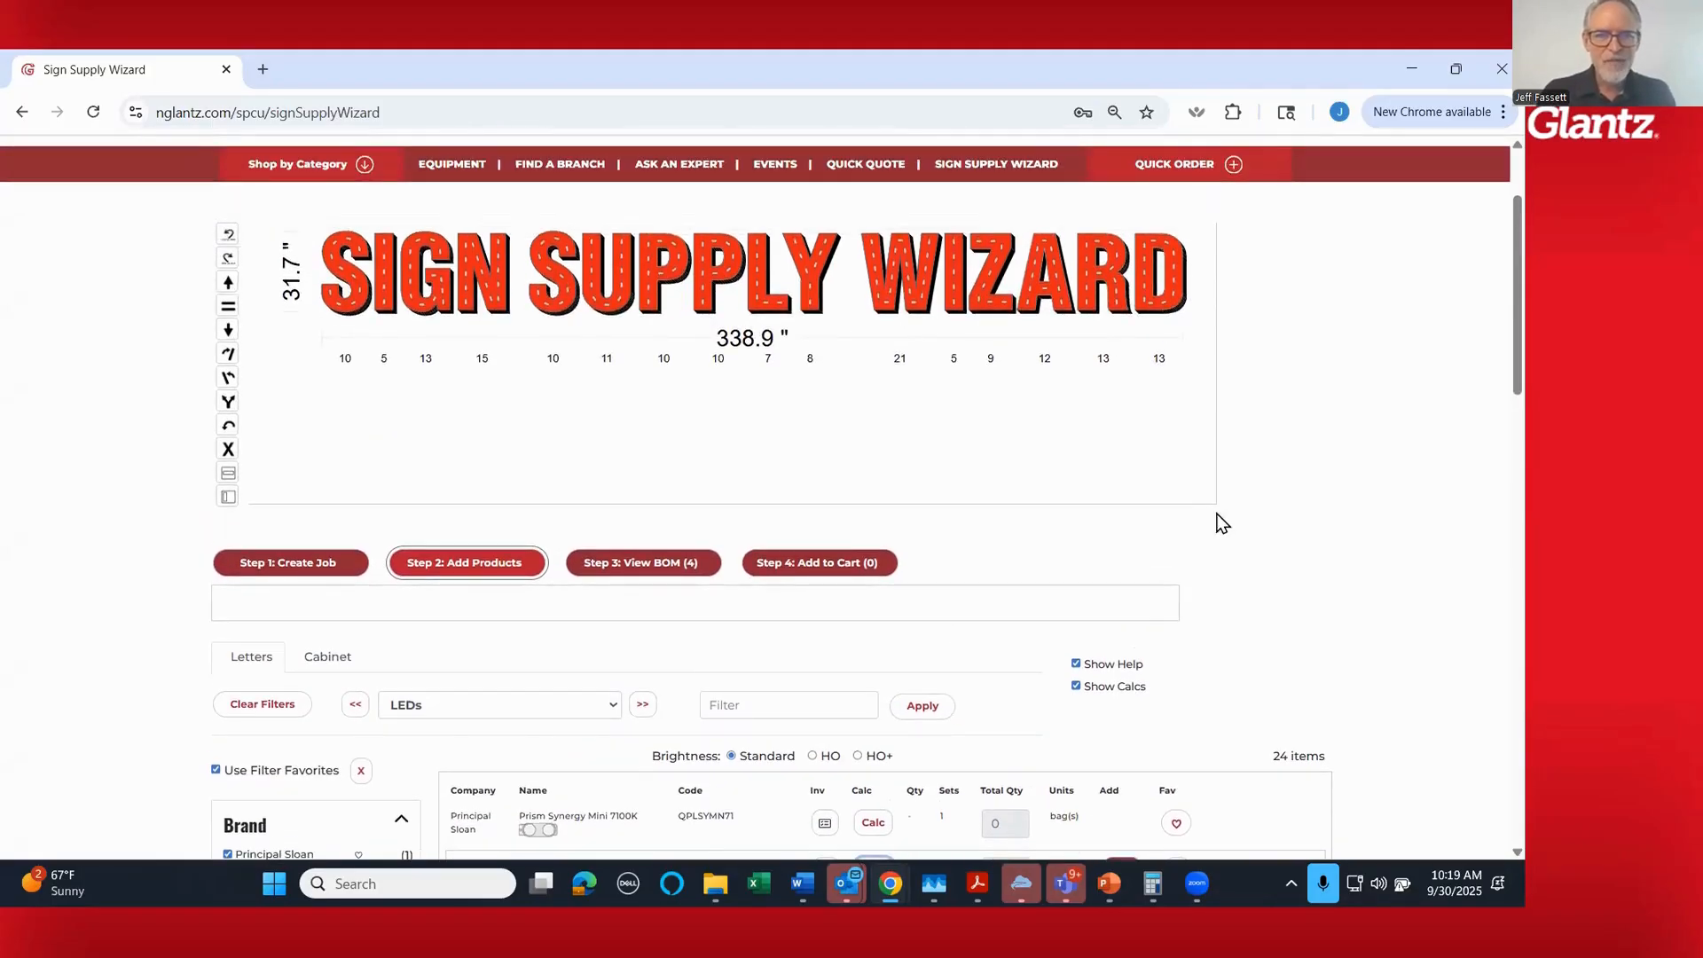
- Change the LED brightness to HO and recalculate the layout for the Principal Sloan Prism Synergy Mini 6500K (QPLSYMN65)
{"action": "scroll", "coordinate": [690, 285], "scroll_direction": "up", "scroll_amount": 5}
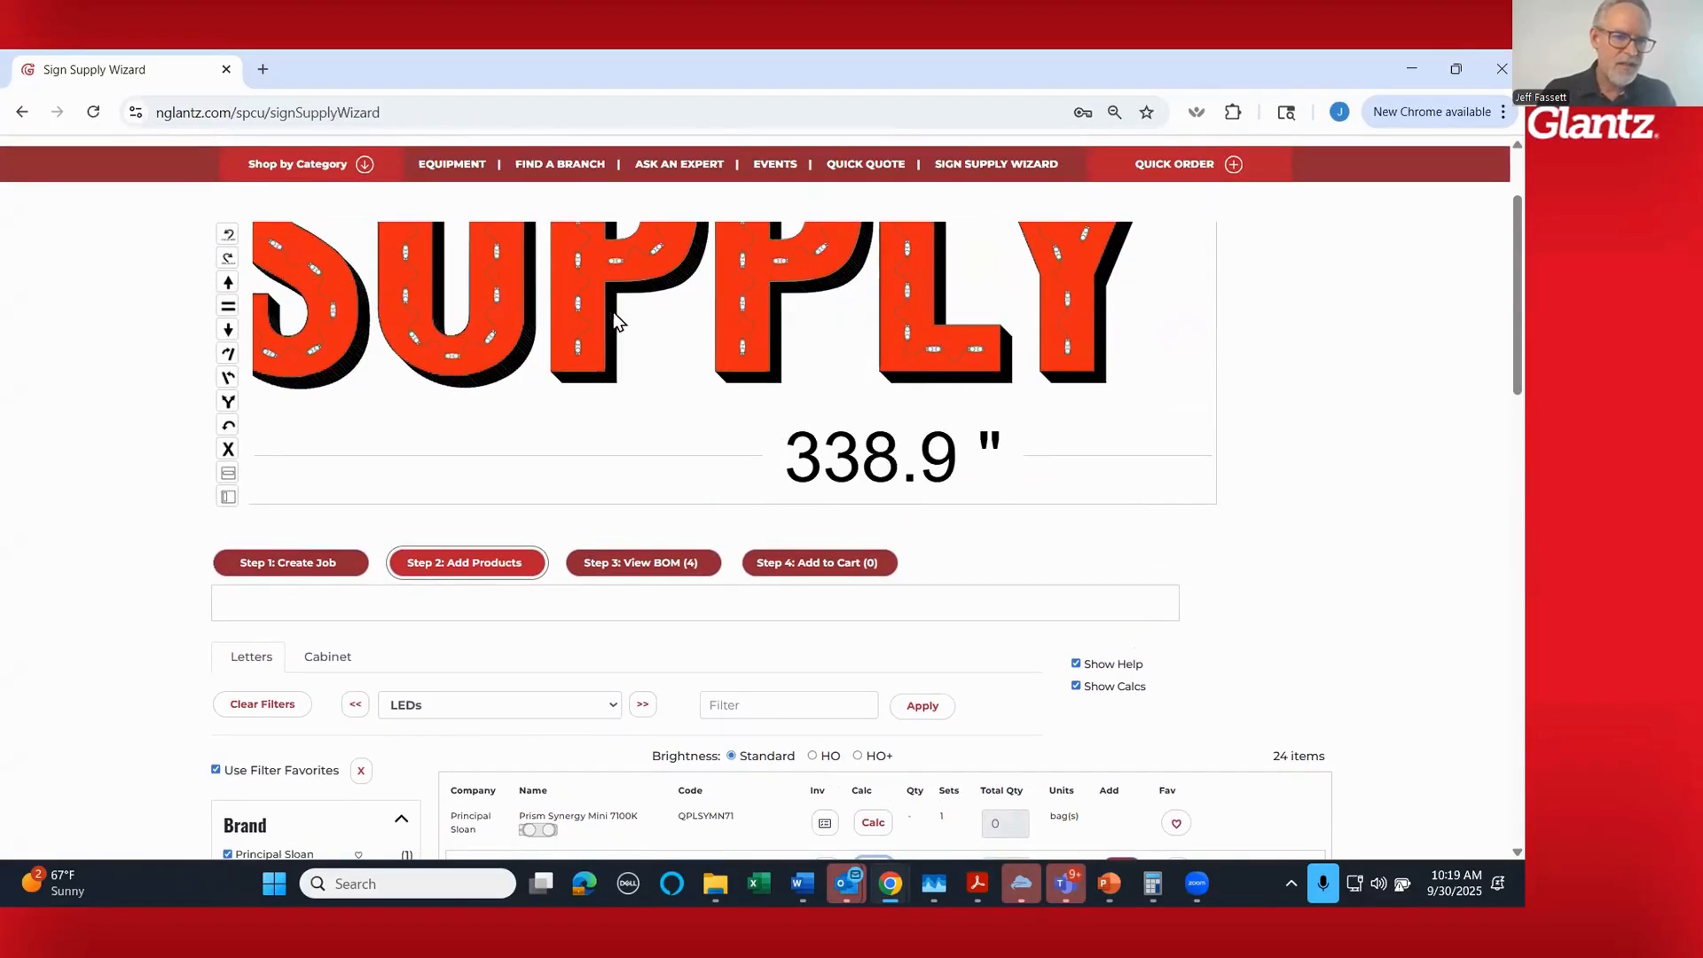
{"action": "scroll", "coordinate": [566, 352], "scroll_direction": "down", "scroll_amount": 8}
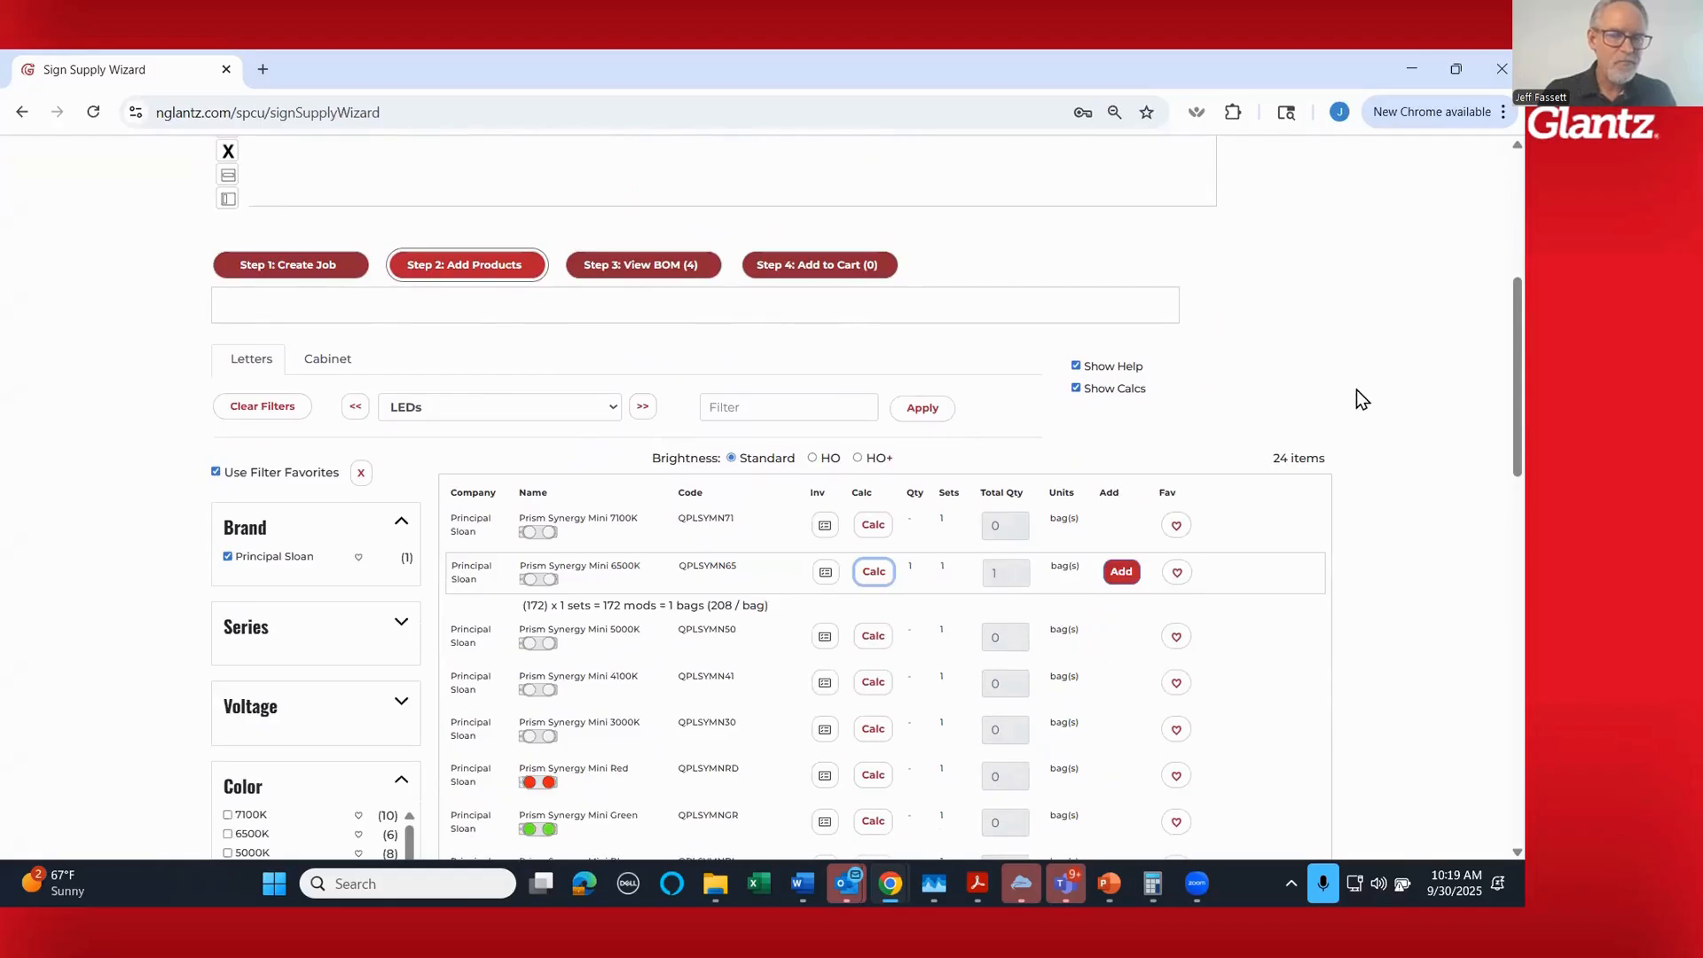
{"action": "scroll", "coordinate": [1402, 381], "scroll_direction": "up", "scroll_amount": 3}
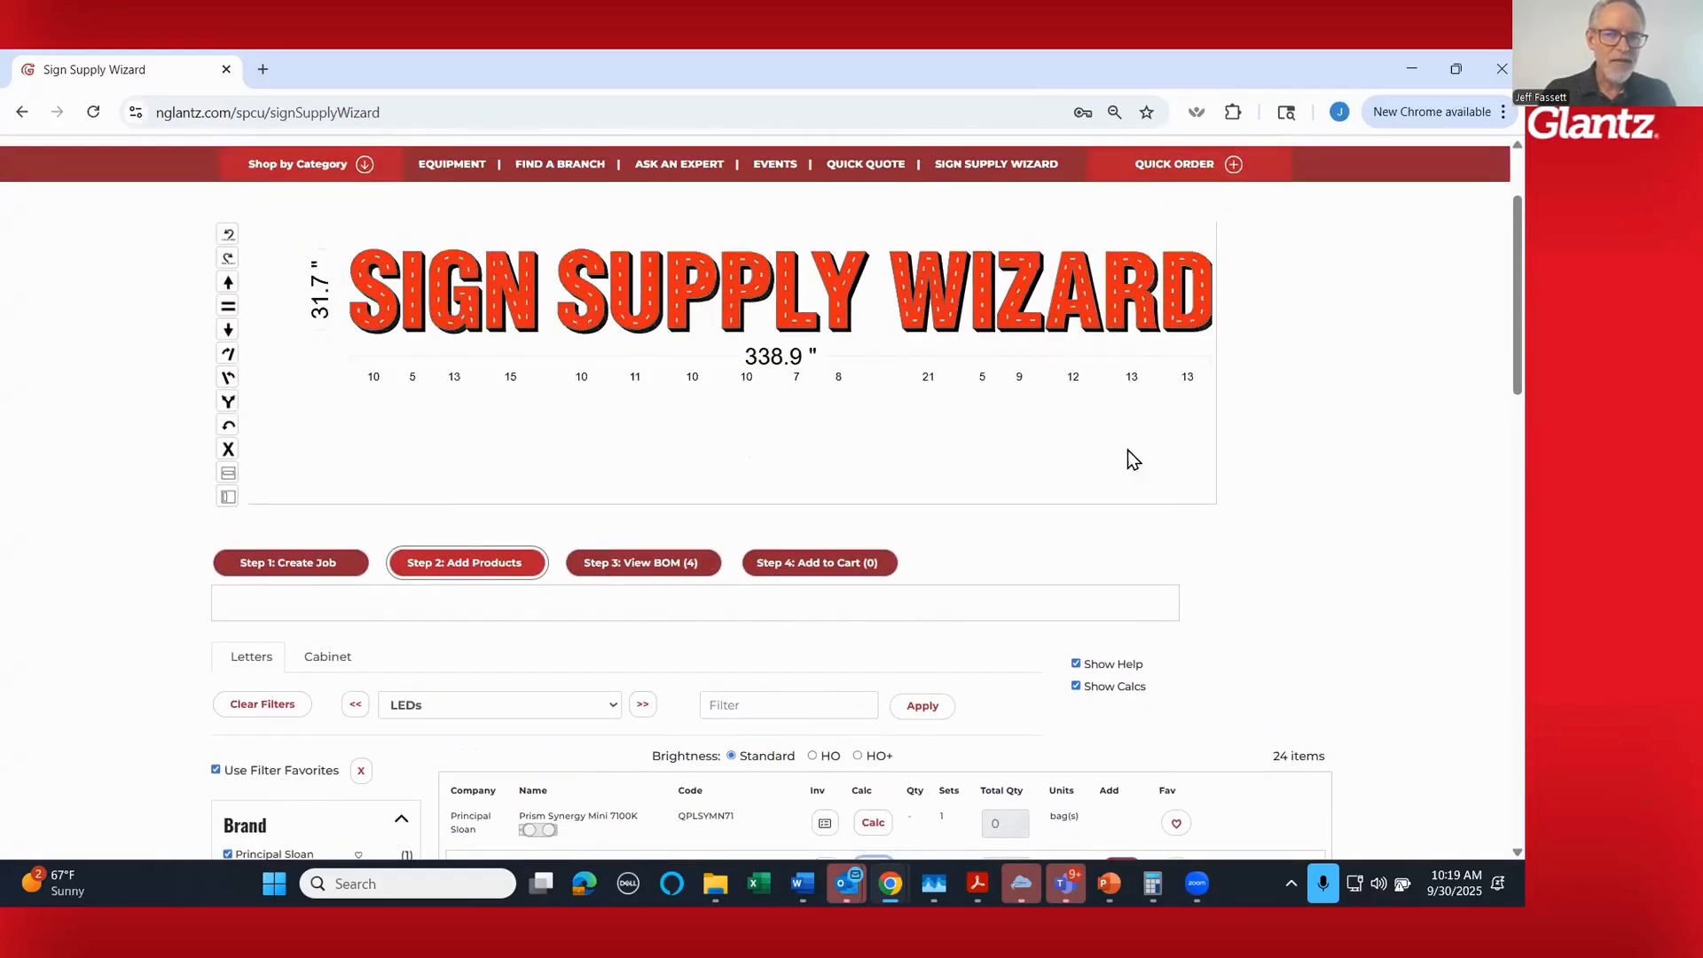
{"action": "scroll", "coordinate": [1399, 547], "scroll_direction": "down", "scroll_amount": 2}
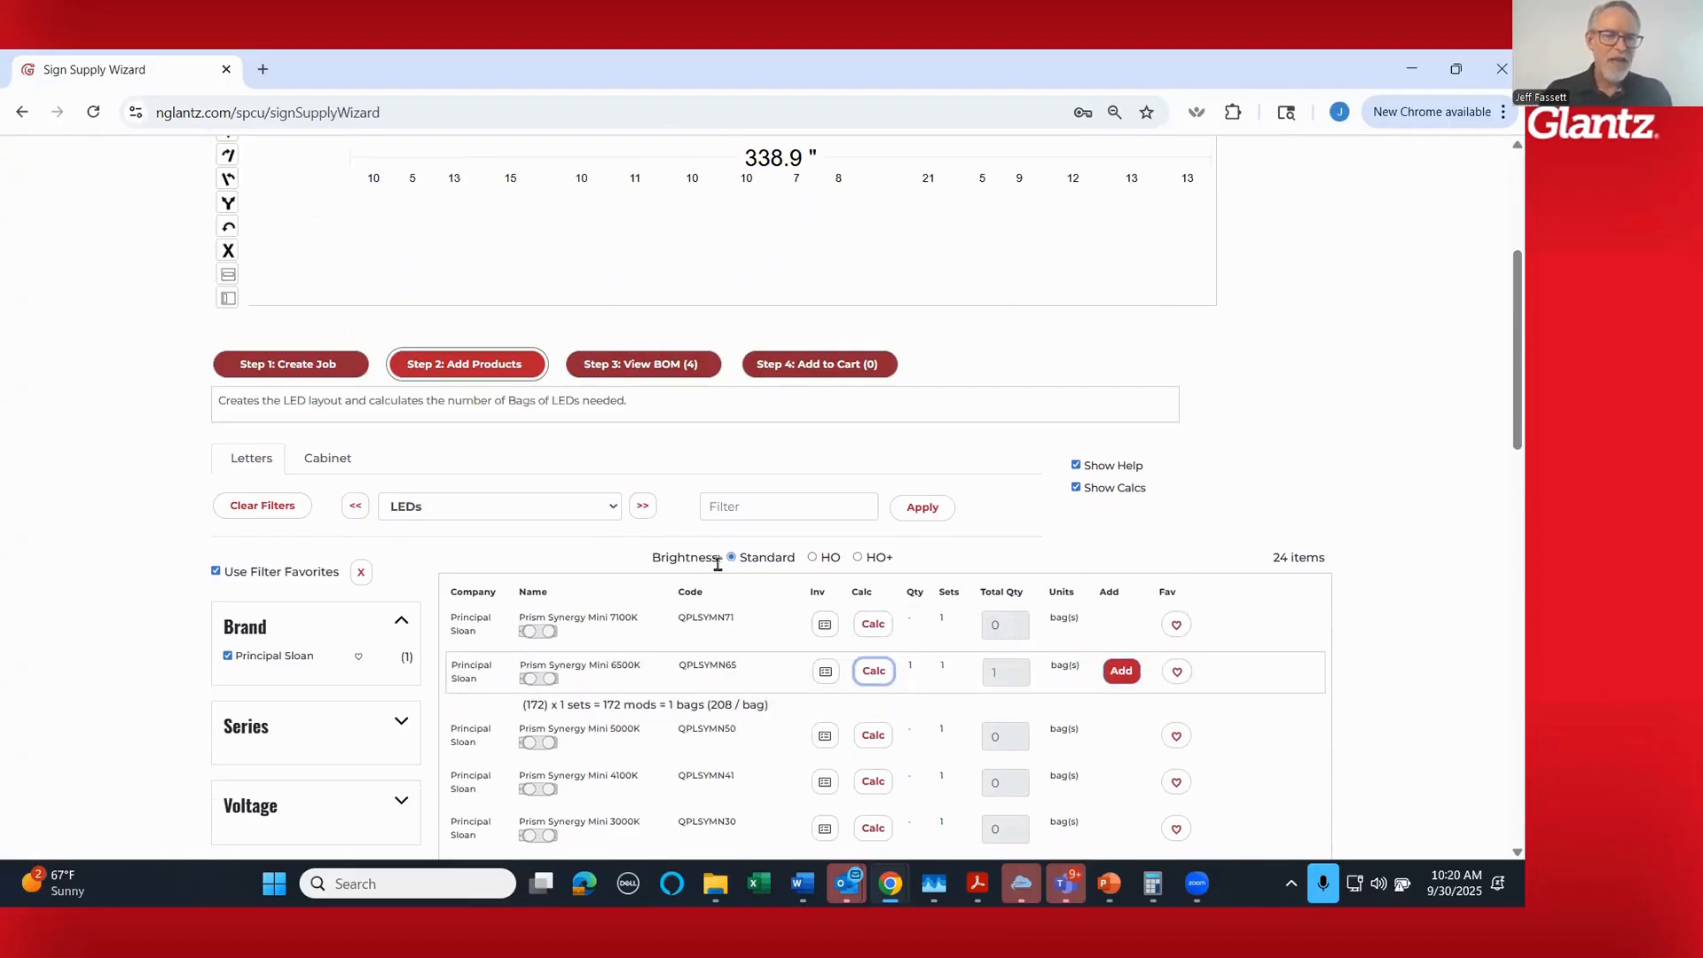
{"action": "mouse_move", "coordinate": [741, 559]}
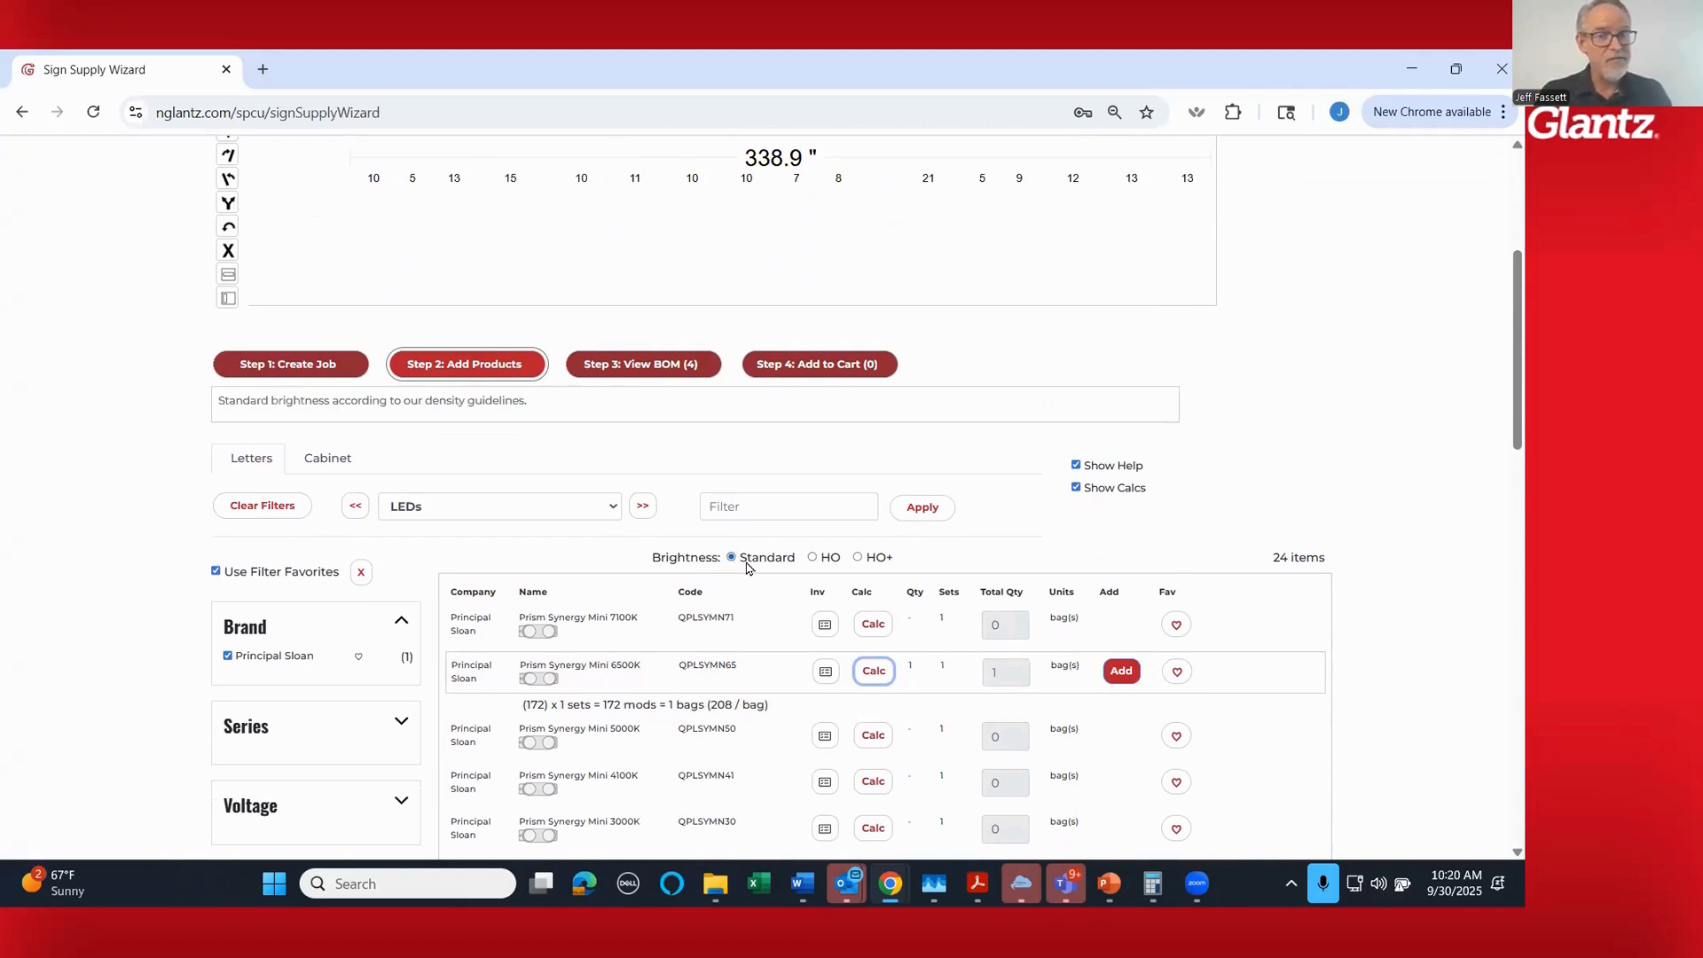
{"action": "mouse_move", "coordinate": [823, 568]}
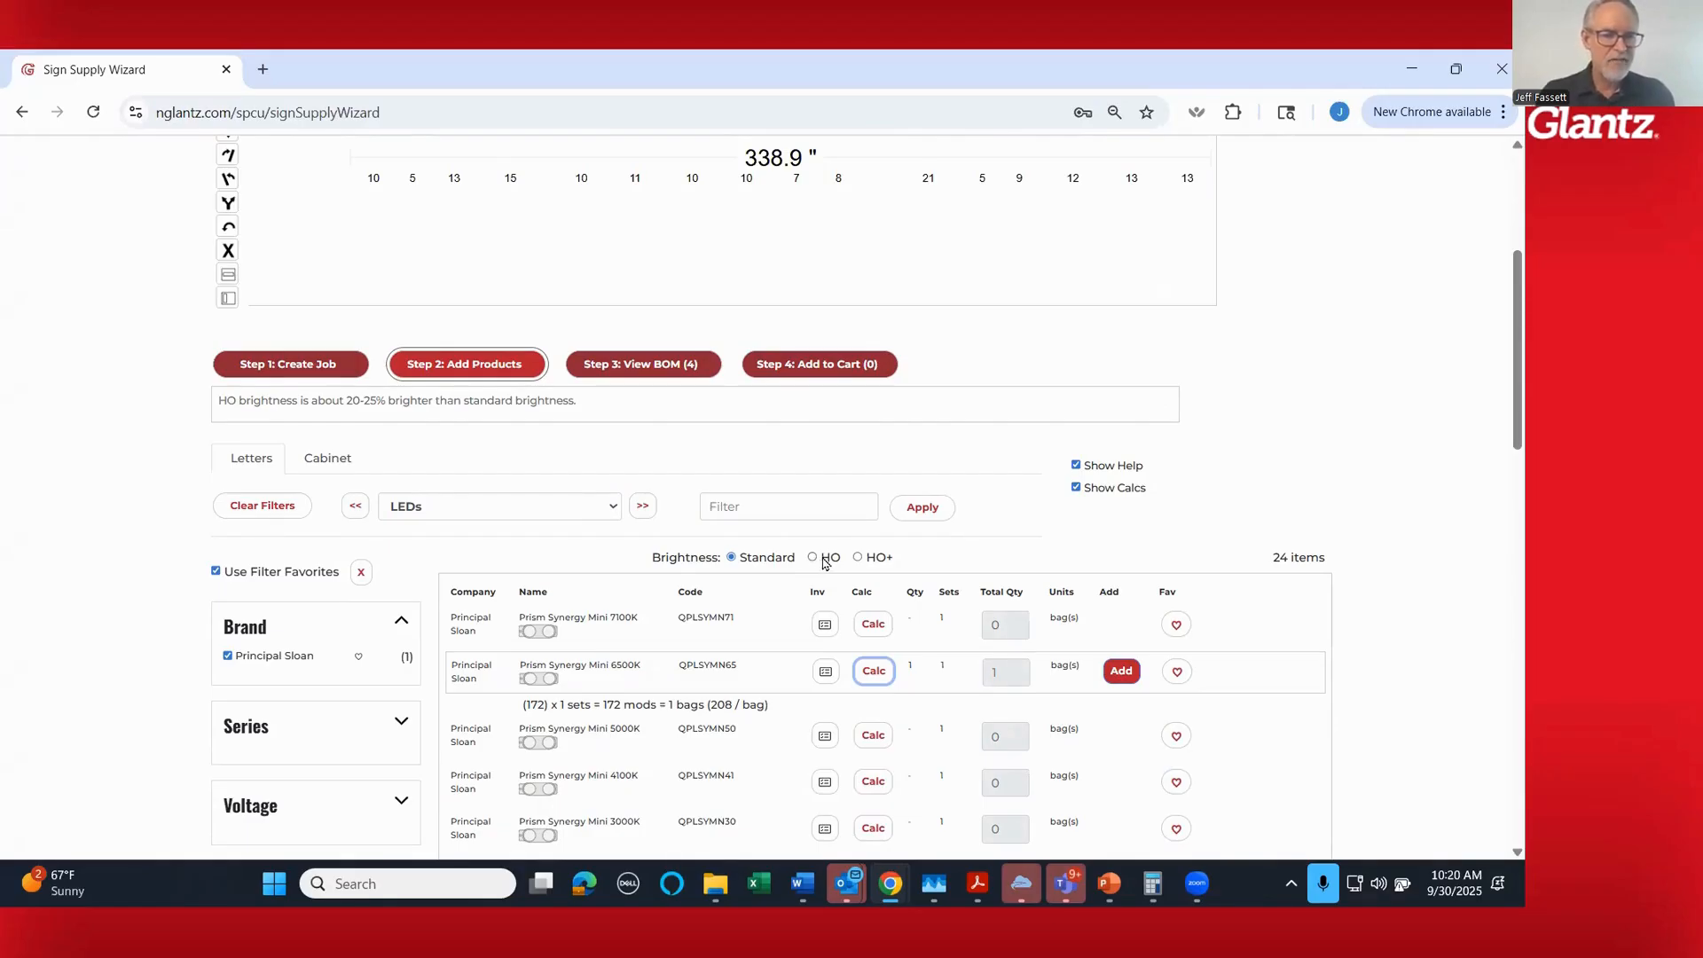
{"action": "left_click", "coordinate": [812, 558]}
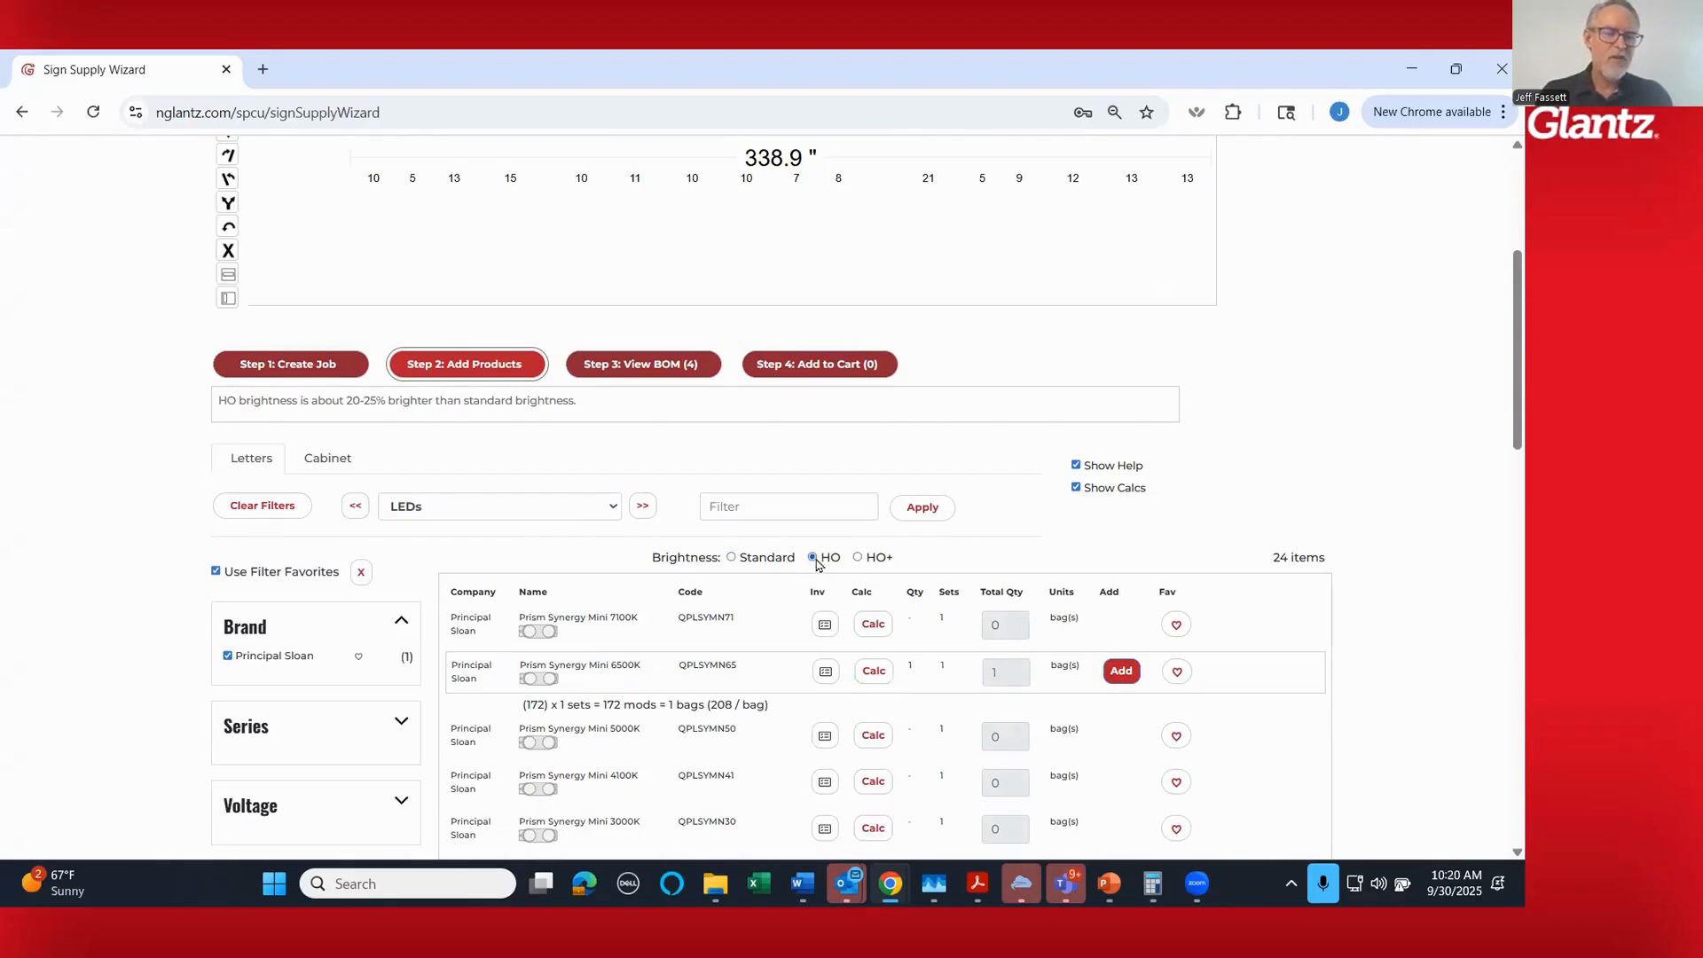
{"action": "mouse_move", "coordinate": [873, 566]}
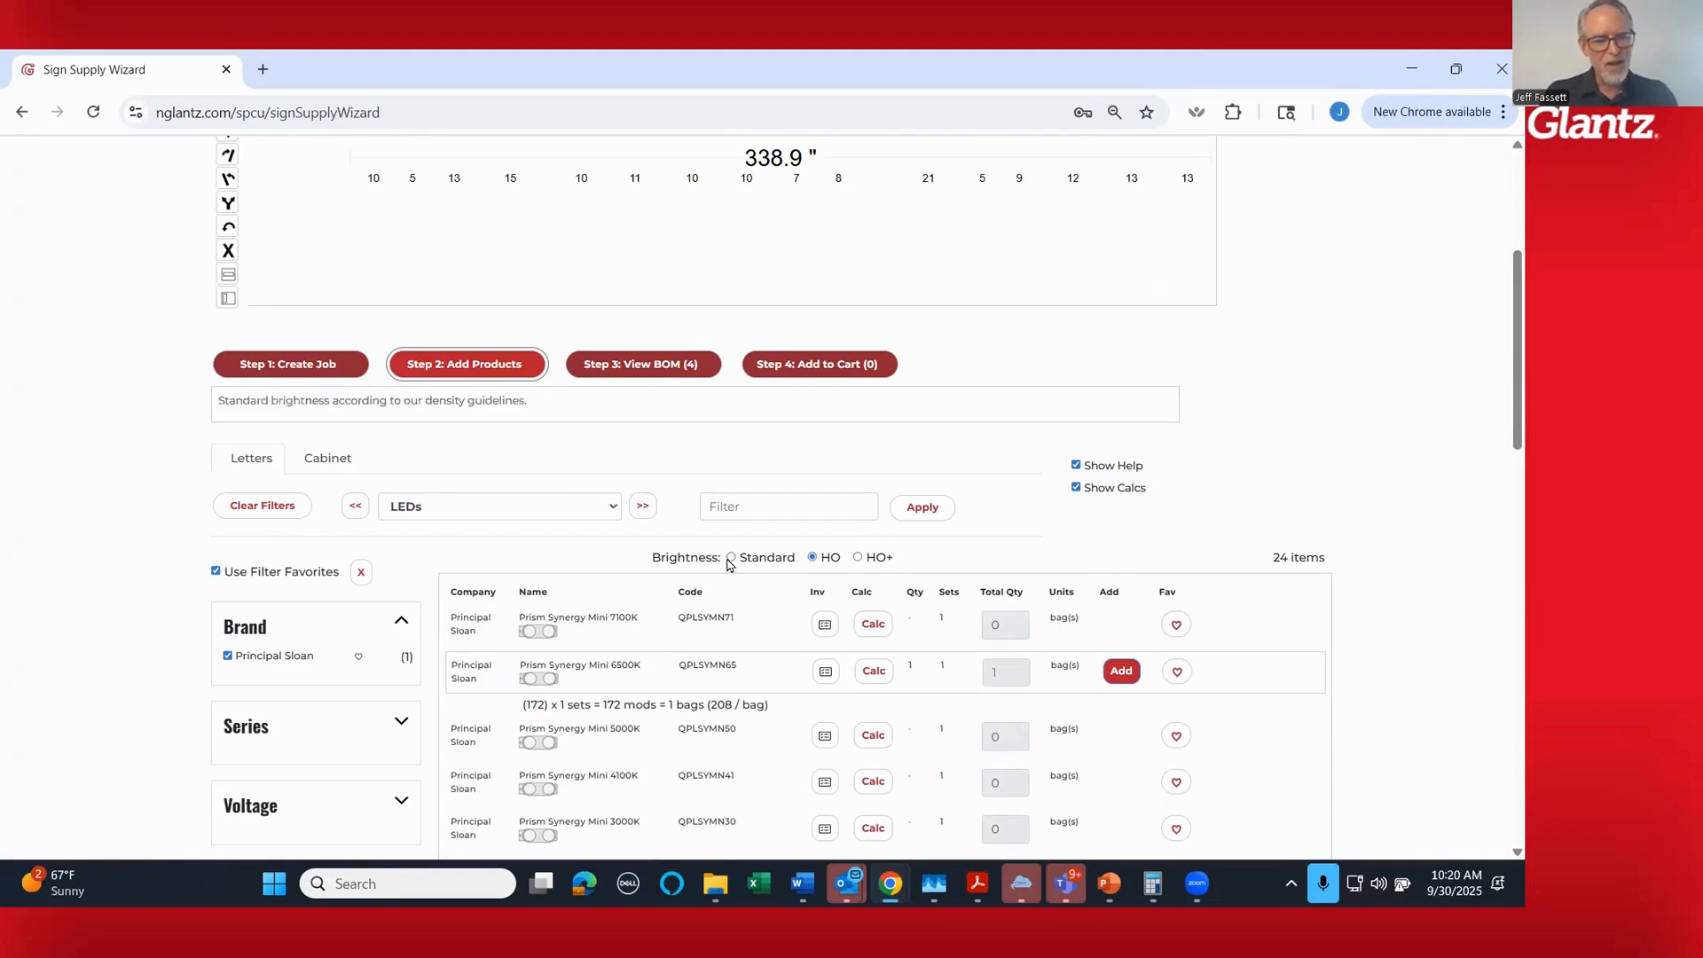
{"action": "mouse_move", "coordinate": [811, 557]}
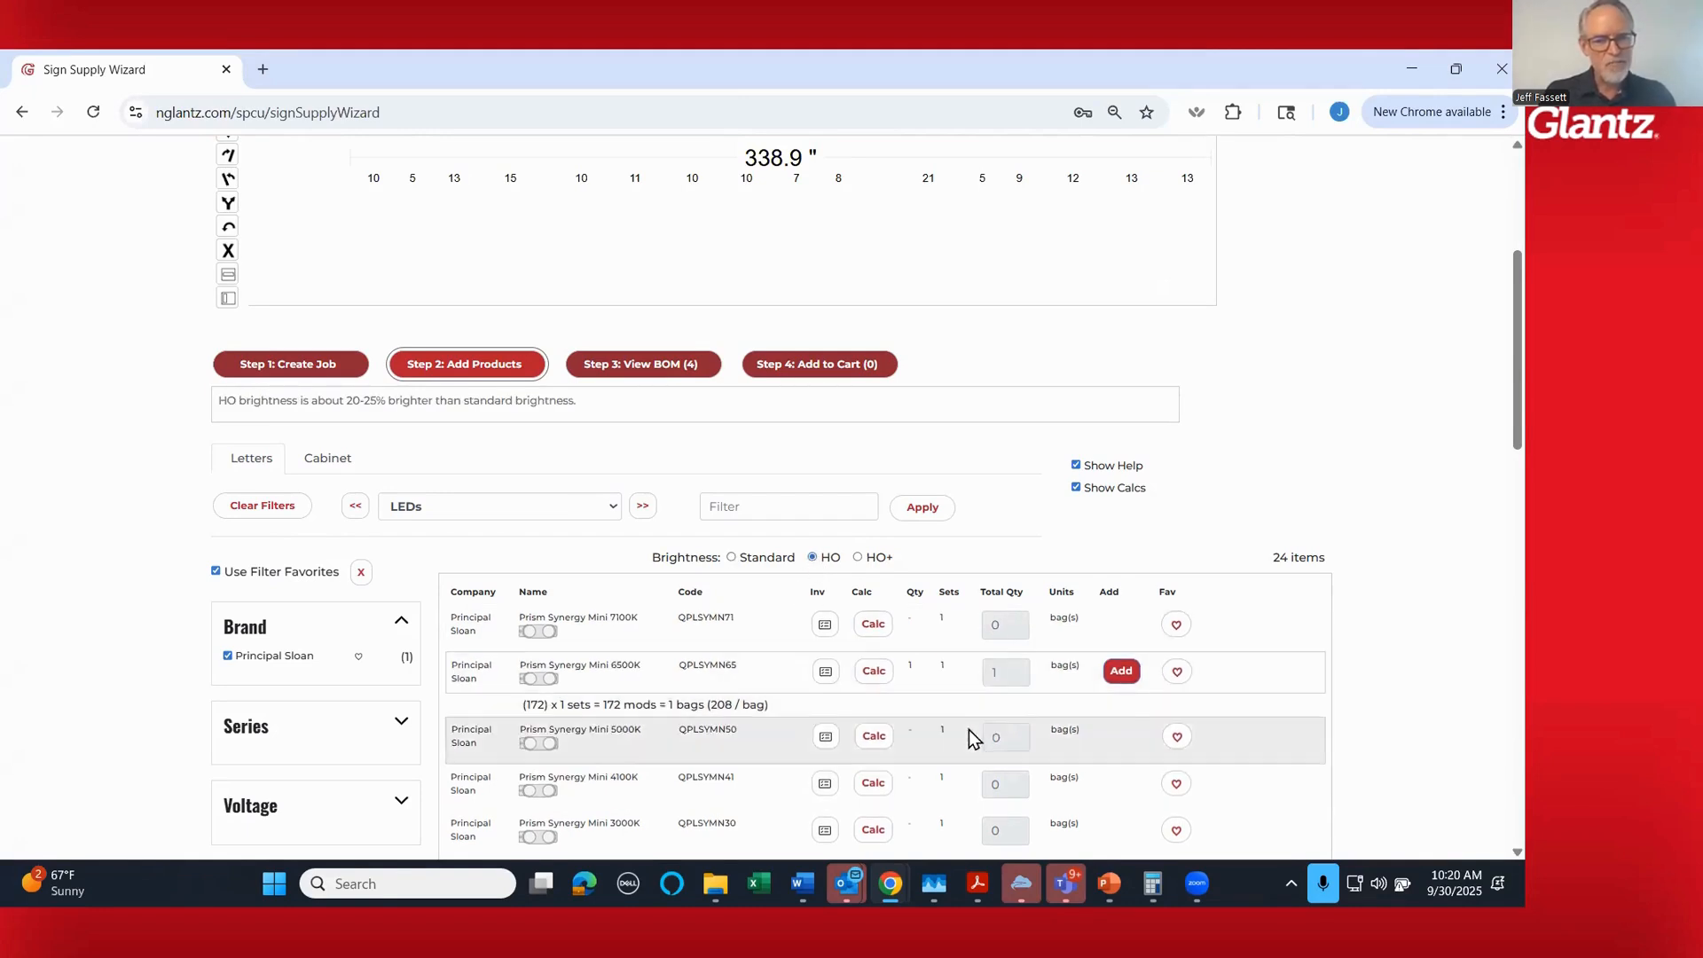
{"action": "left_click", "coordinate": [874, 671]}
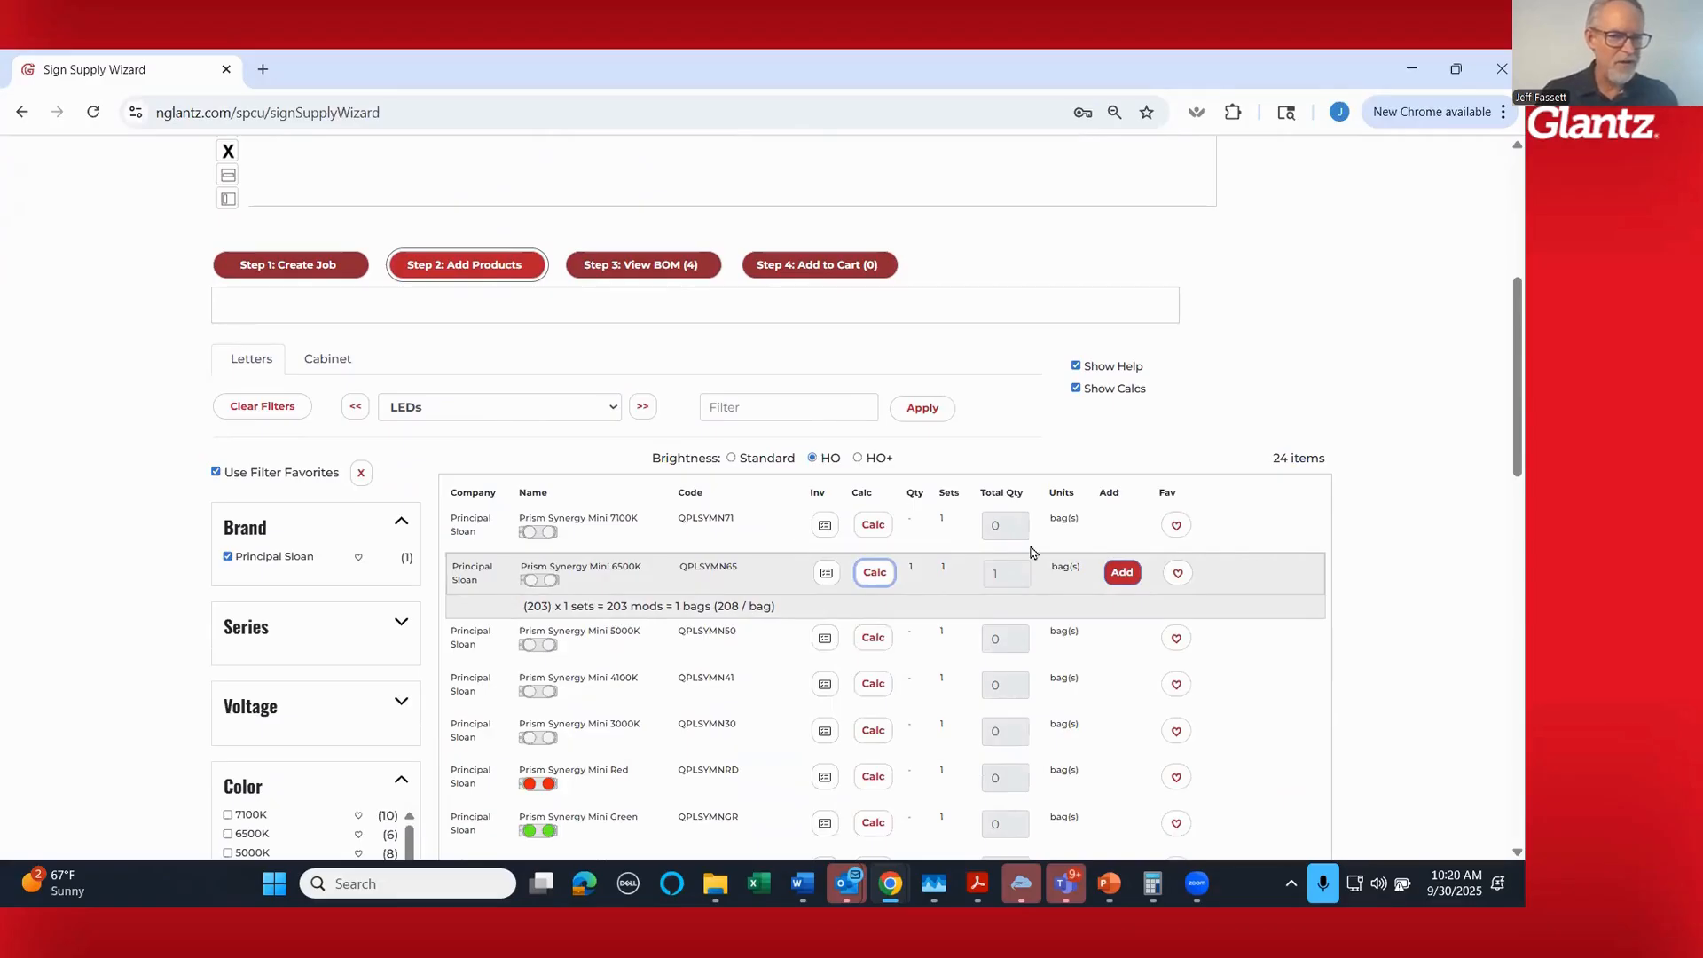
- Check the HO module layout on the letters and add the 1 bag of Prism Synergy Mini 6500K LEDs to the bill of materials
{"action": "scroll", "coordinate": [1413, 636], "scroll_direction": "up", "scroll_amount": 2}
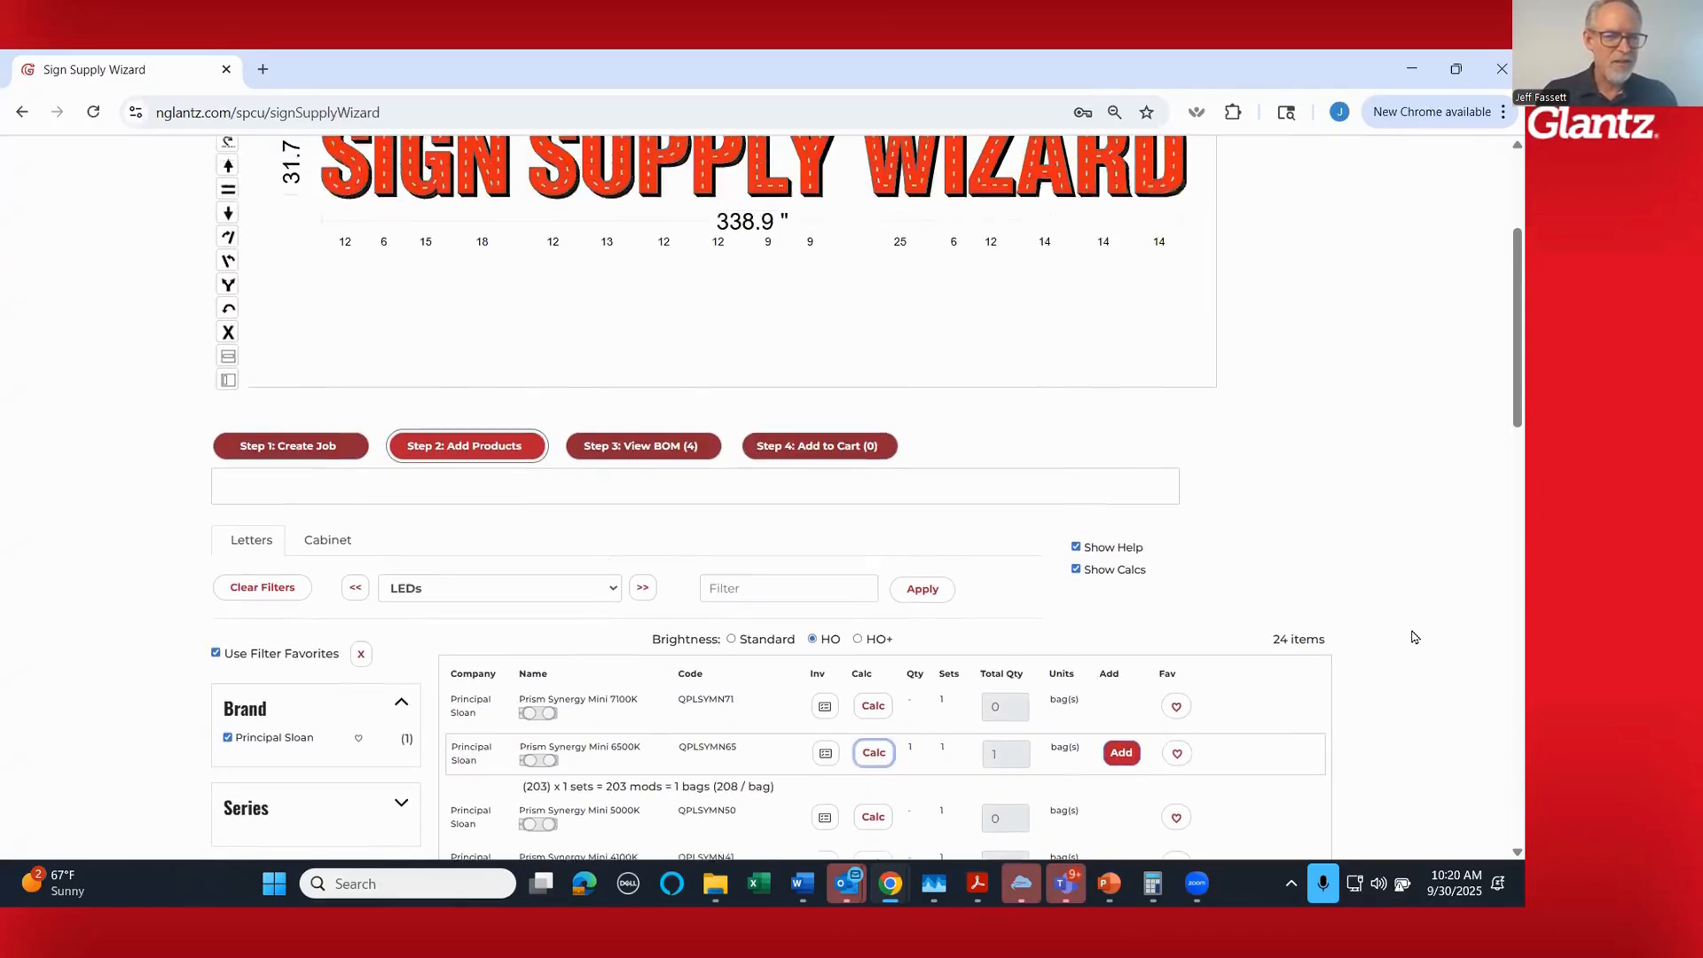
{"action": "scroll", "coordinate": [1413, 637], "scroll_direction": "down", "scroll_amount": 1}
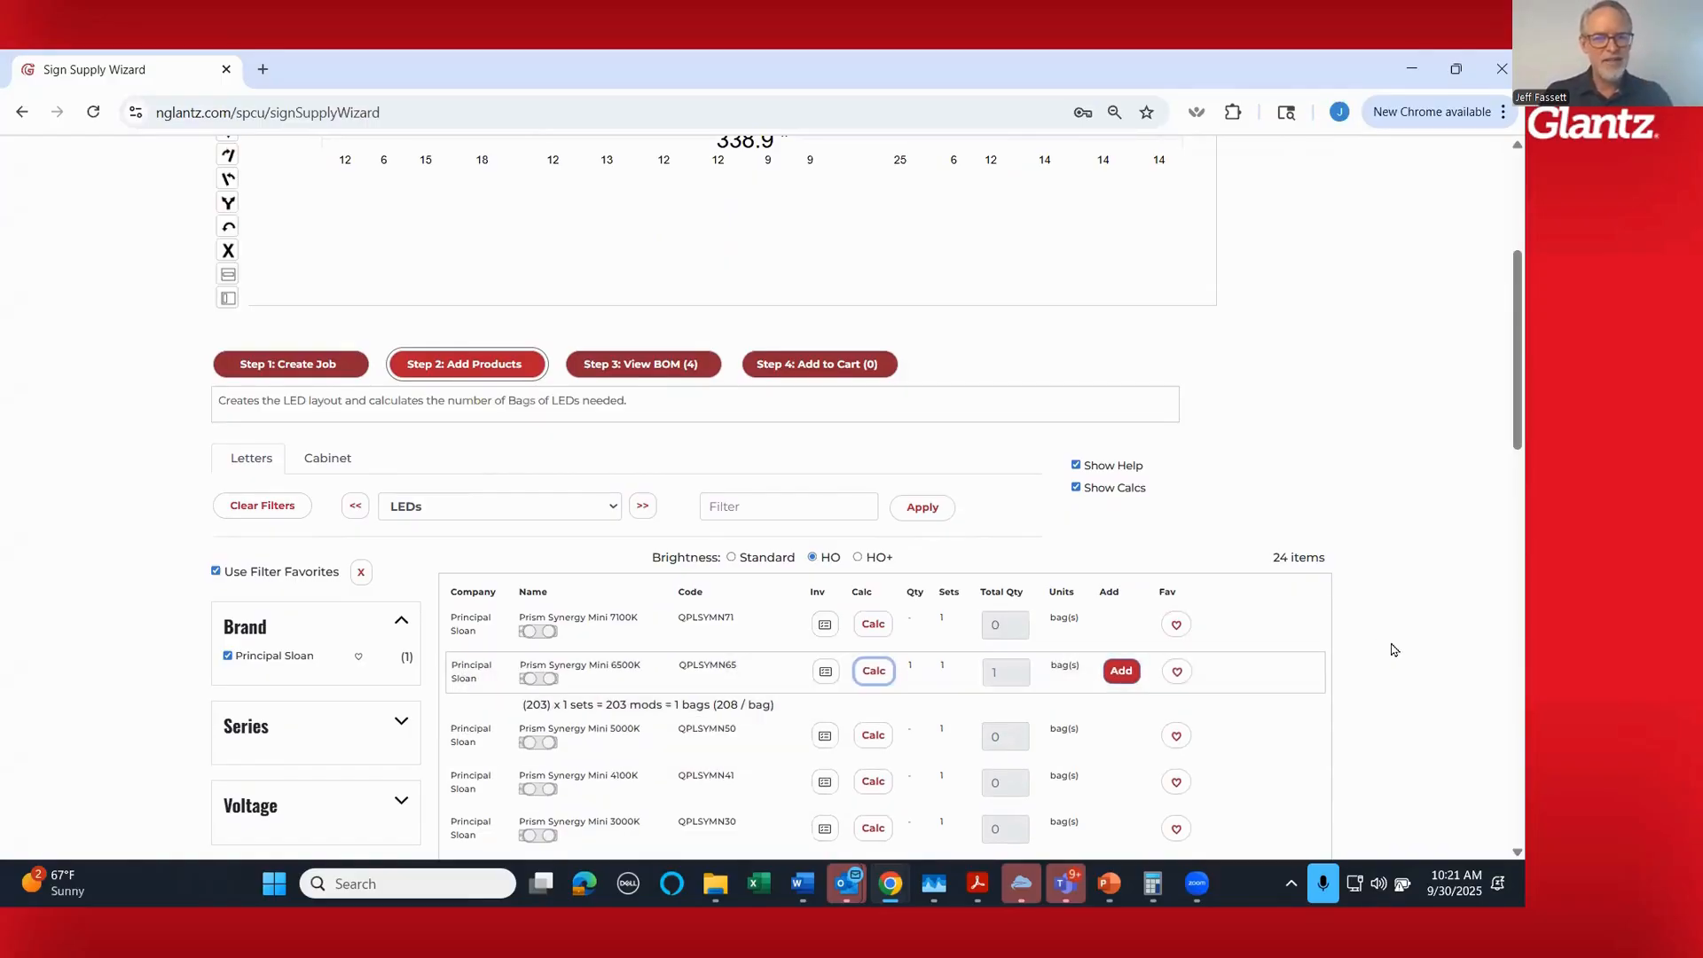
{"action": "scroll", "coordinate": [1413, 661], "scroll_direction": "up", "scroll_amount": 1}
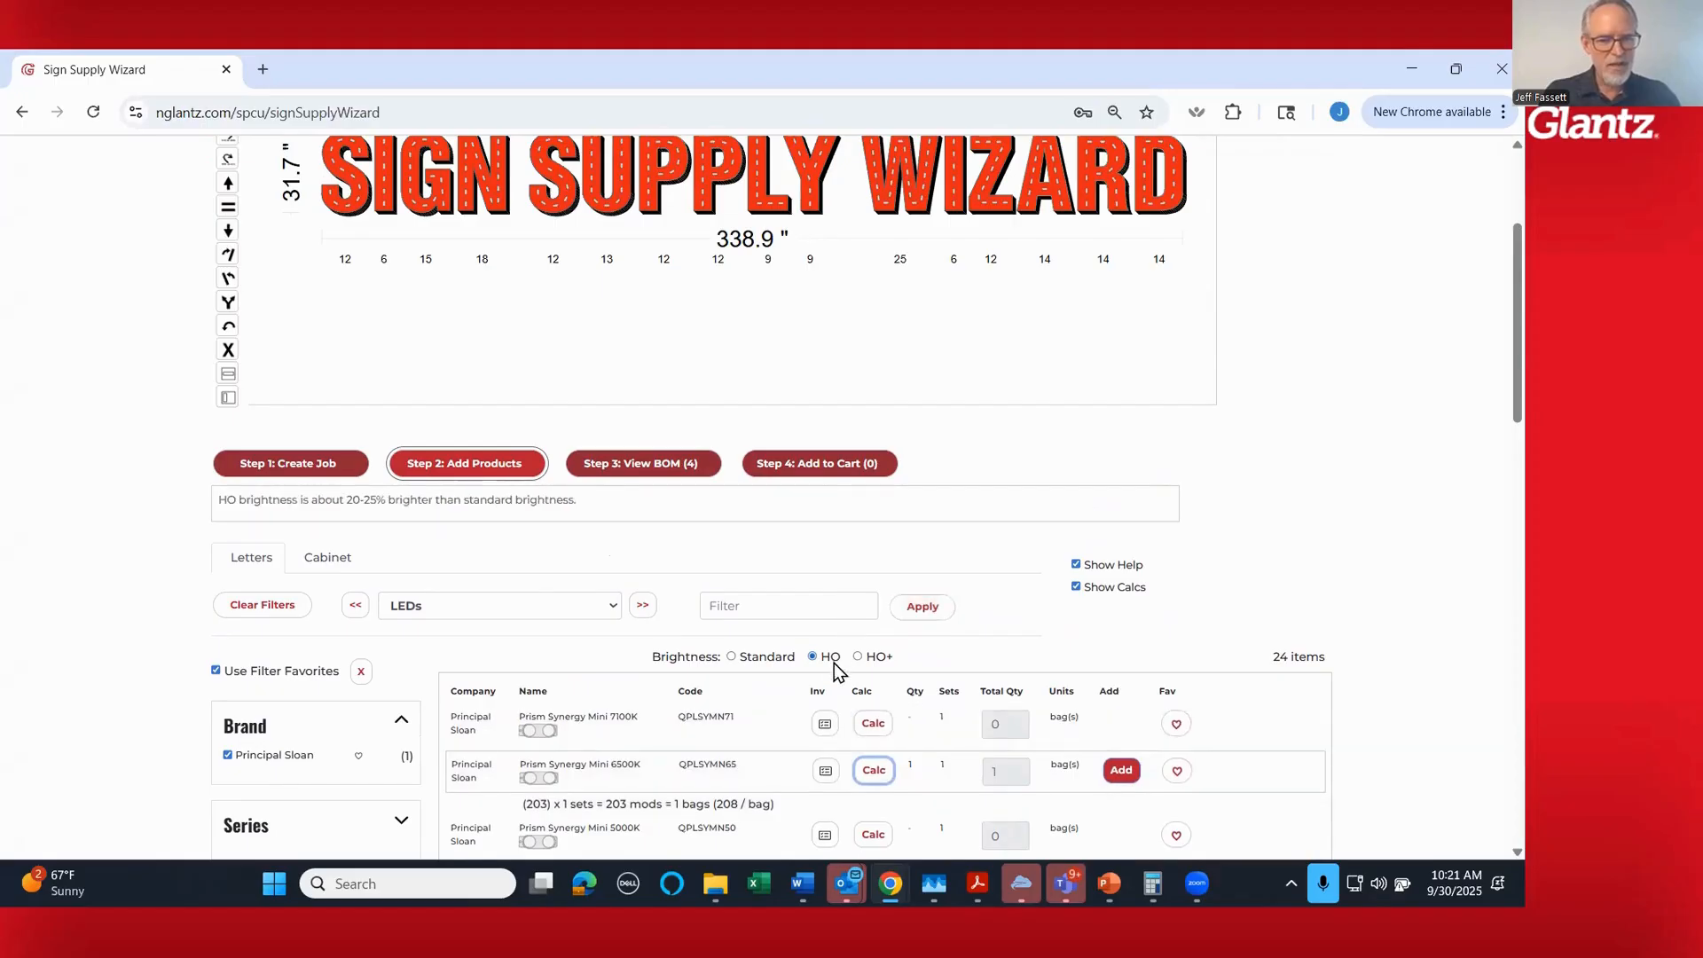
{"action": "left_click", "coordinate": [1122, 772]}
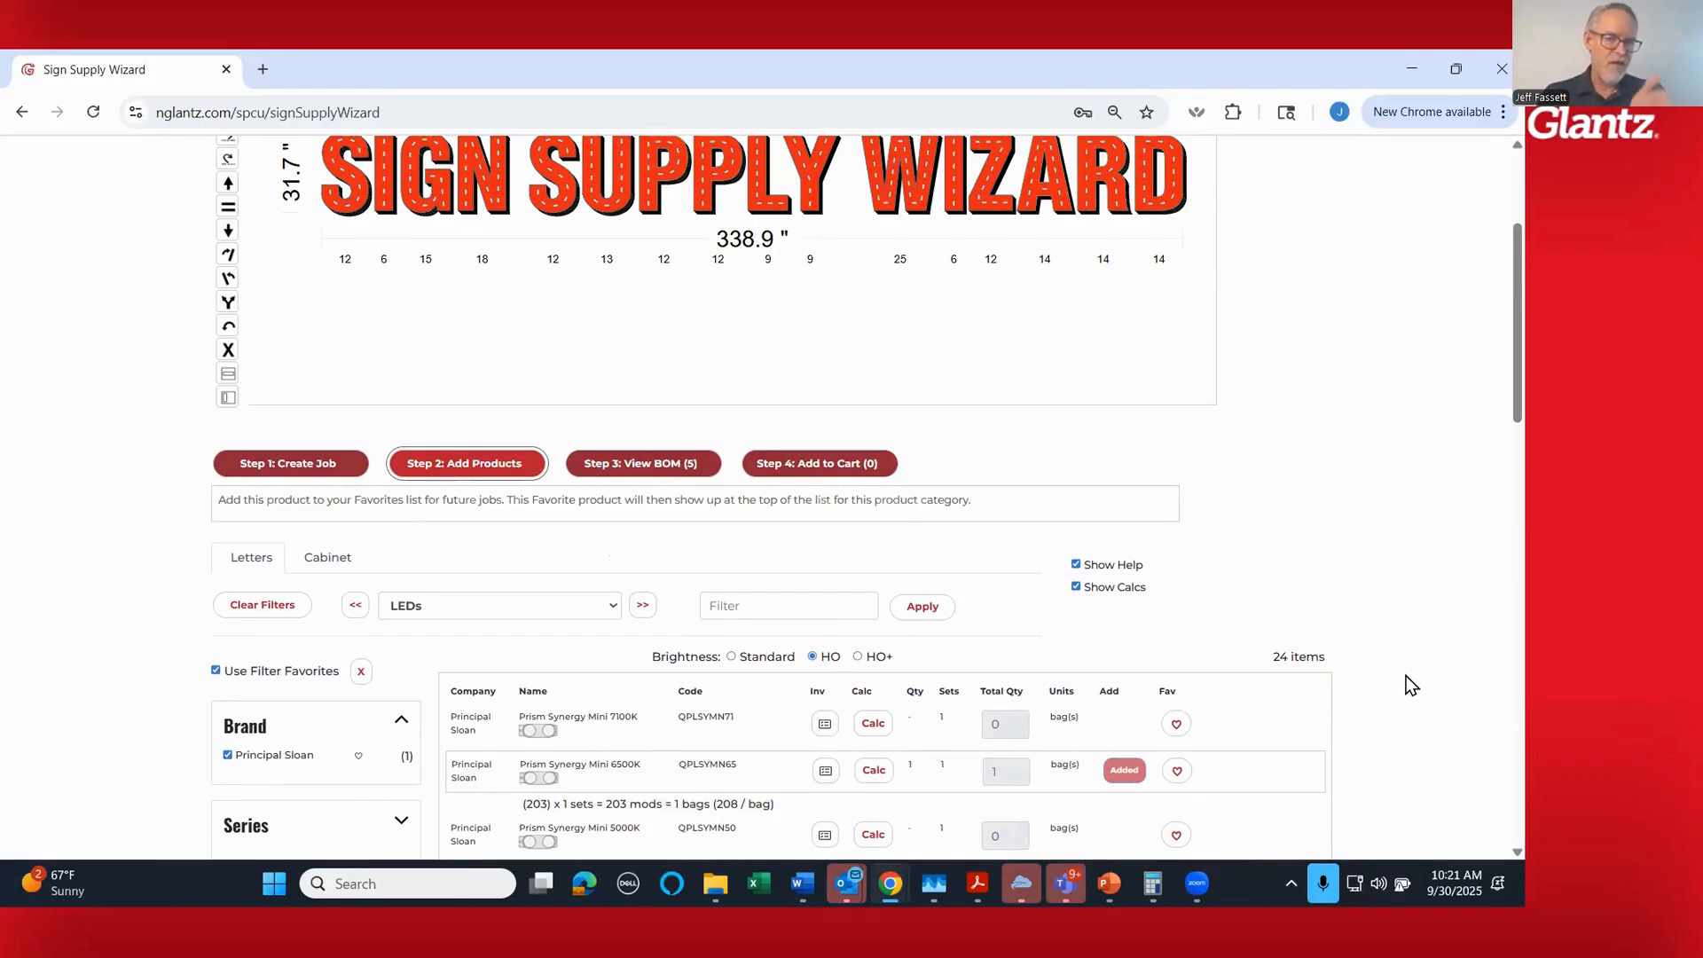
- In the Power Supplies category, calculate the Energizer Series Universal 100W (24V) (QPL10024ECT) at 100% maximum driver loading and add the 1 driver to the bill of materials
{"action": "left_click", "coordinate": [643, 606]}
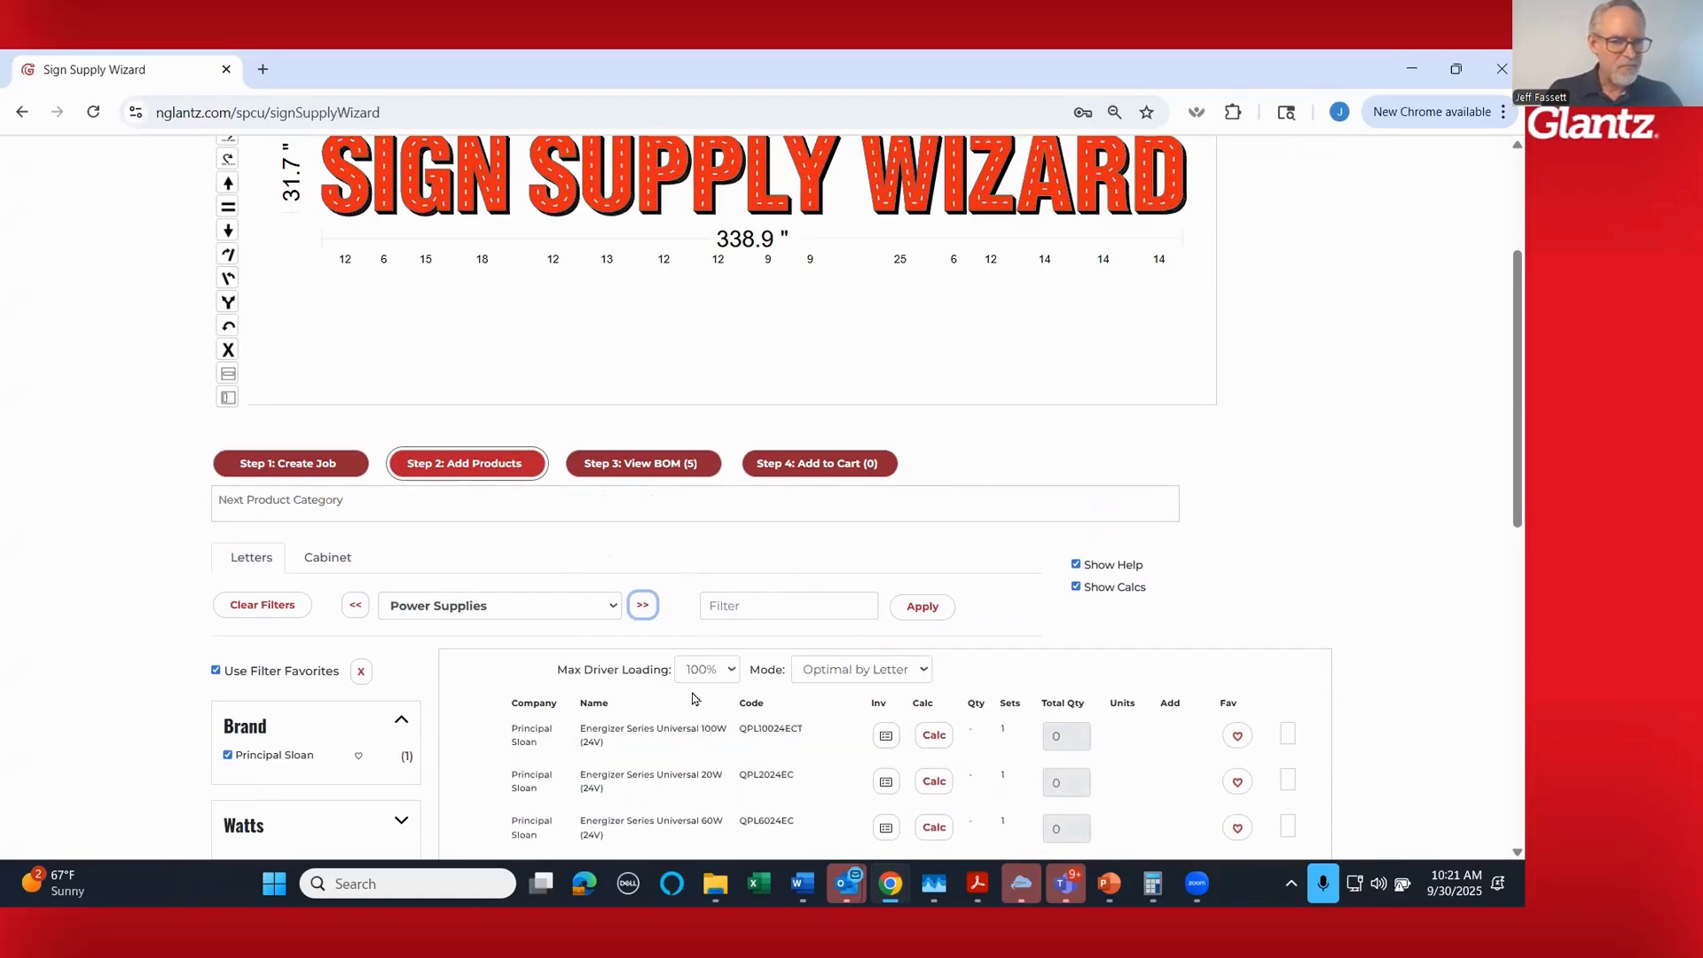
{"action": "scroll", "coordinate": [1295, 709], "scroll_direction": "down", "scroll_amount": 1}
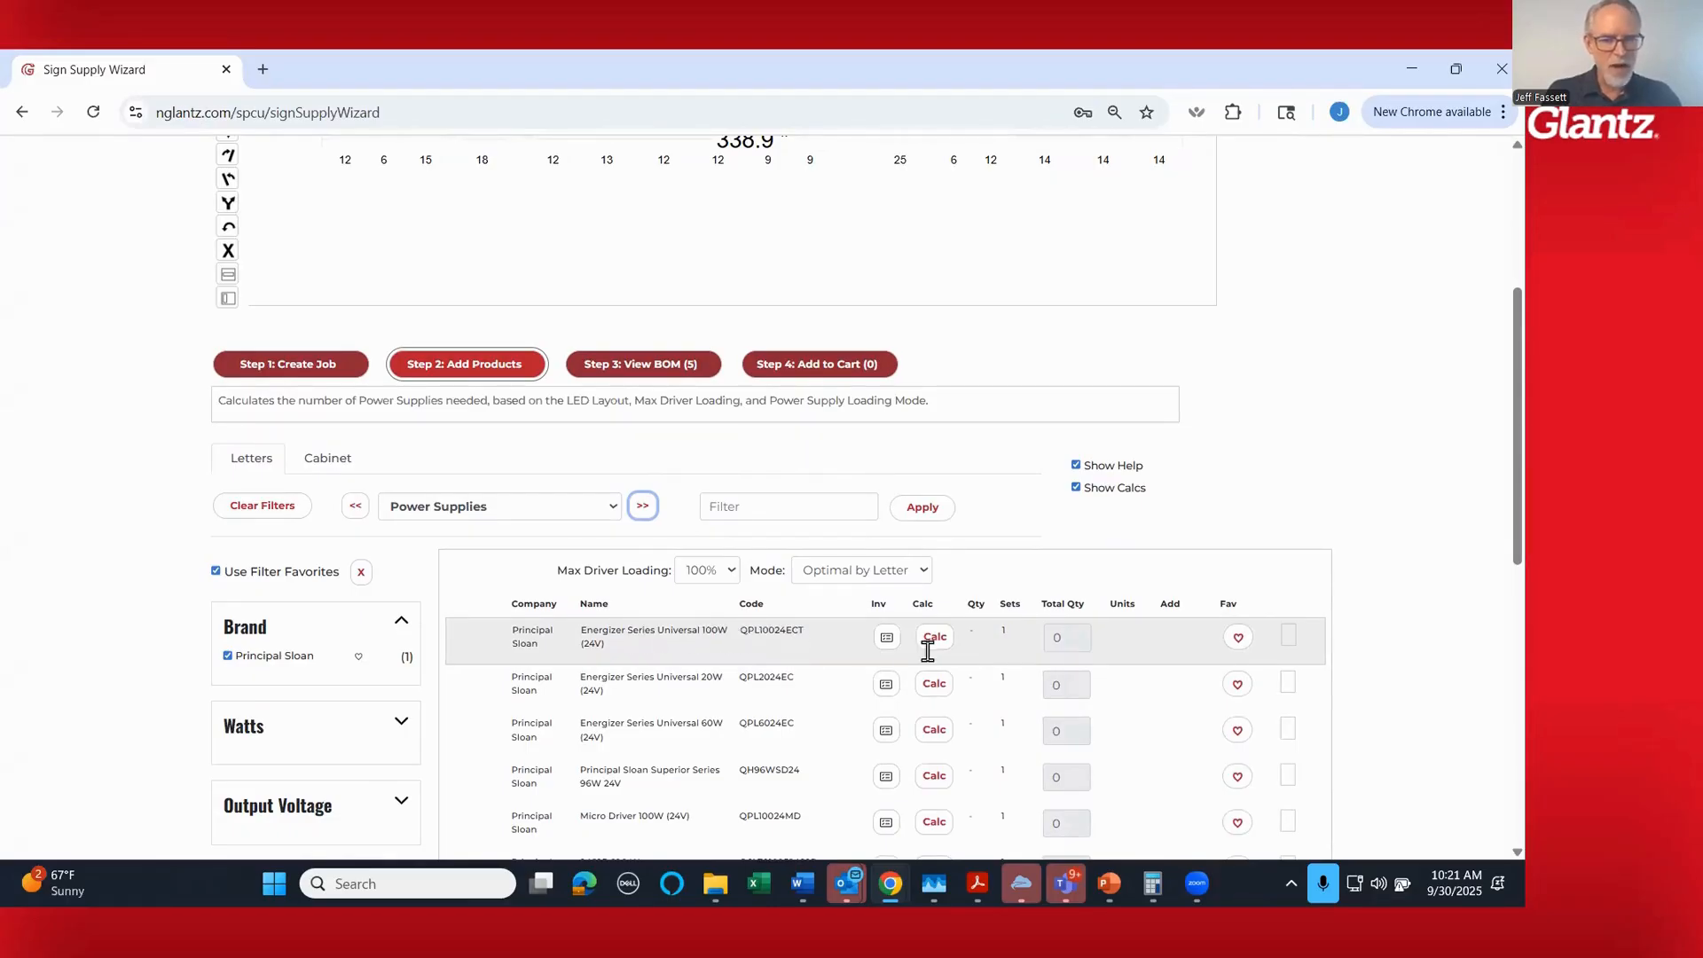
{"action": "left_click", "coordinate": [936, 640]}
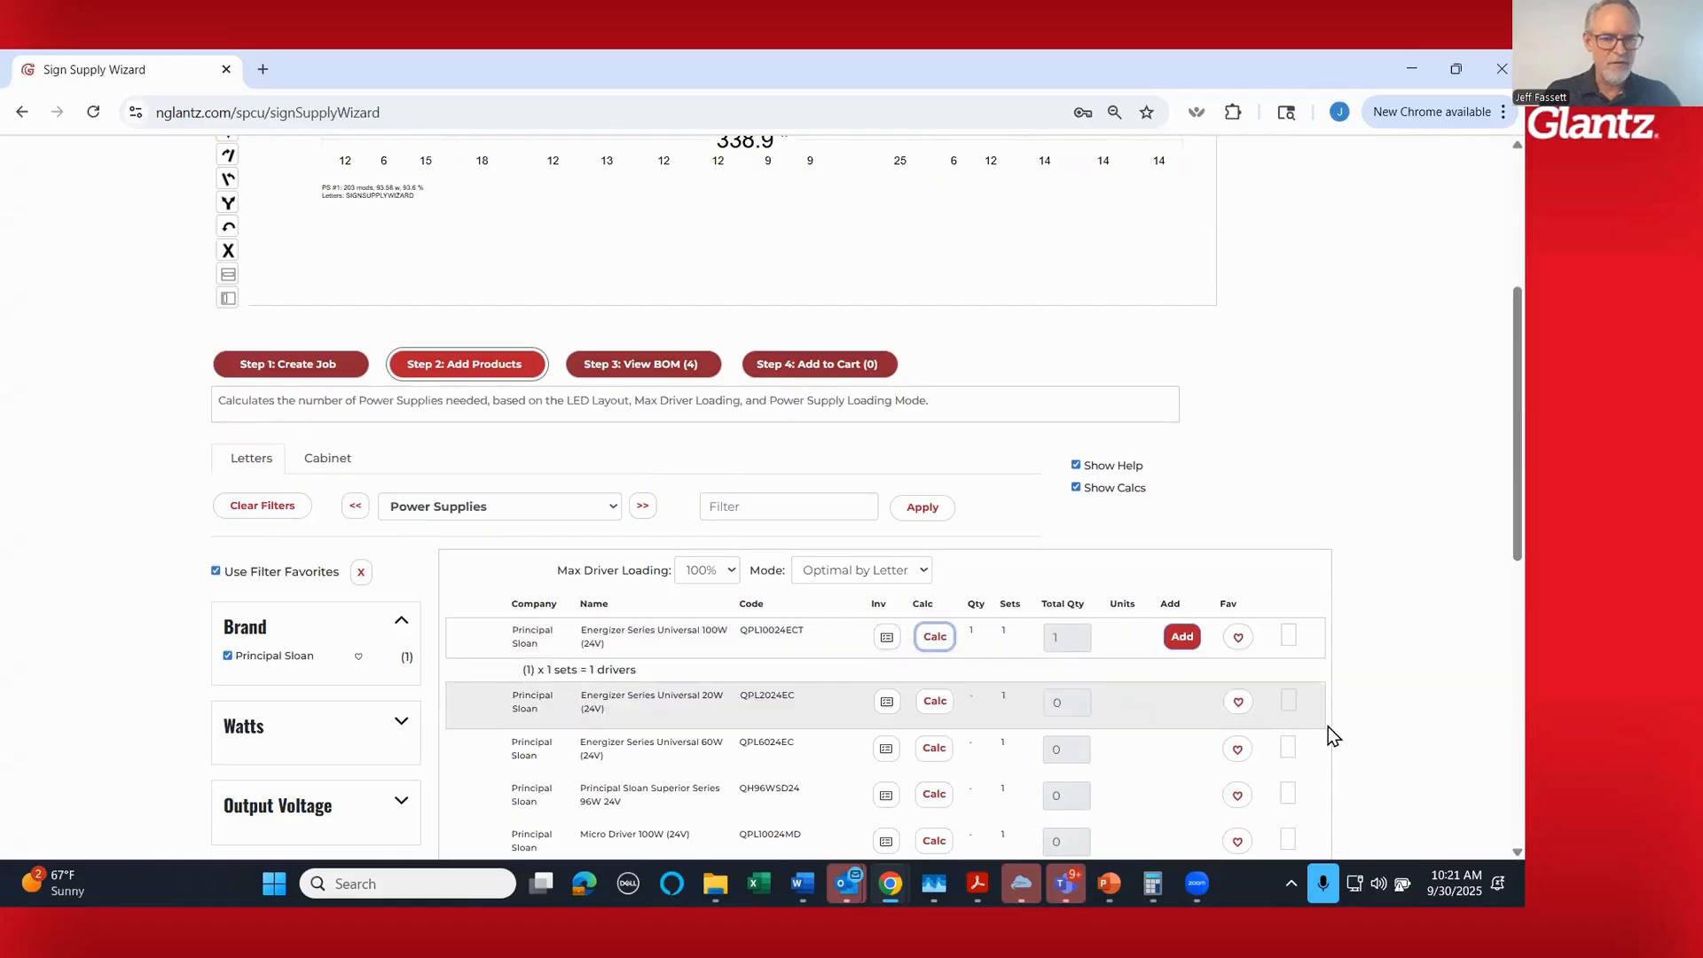
{"action": "scroll", "coordinate": [1430, 705], "scroll_direction": "up", "scroll_amount": 2}
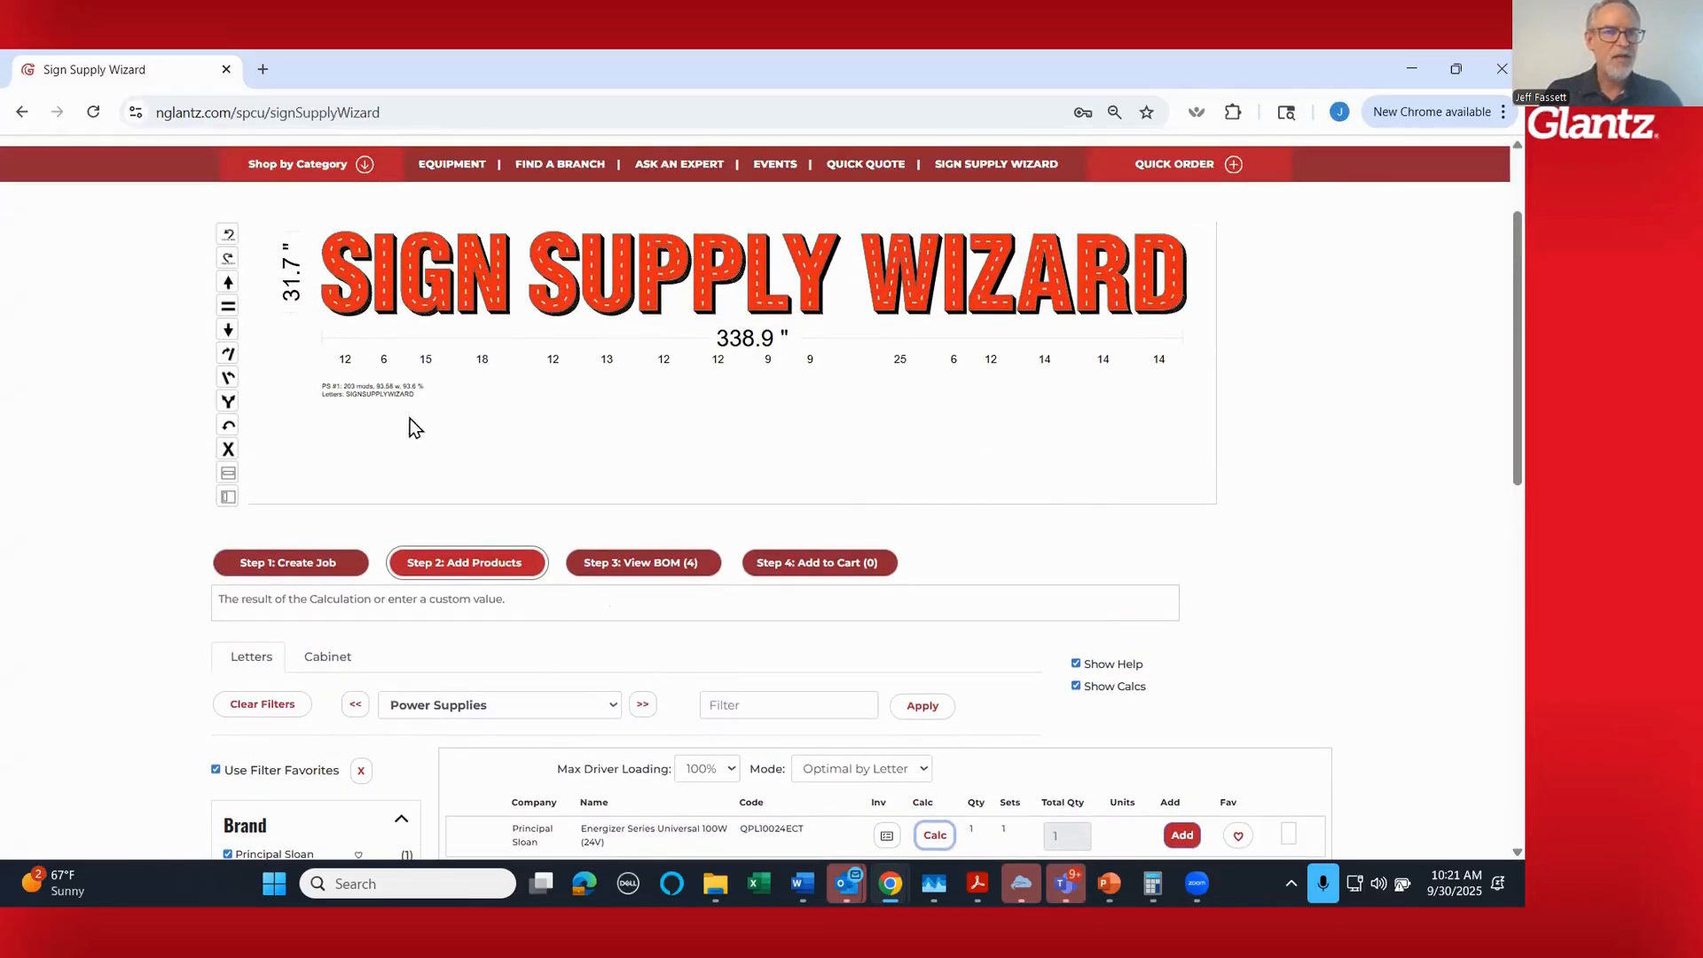
{"action": "scroll", "coordinate": [381, 395], "scroll_direction": "up", "scroll_amount": 2}
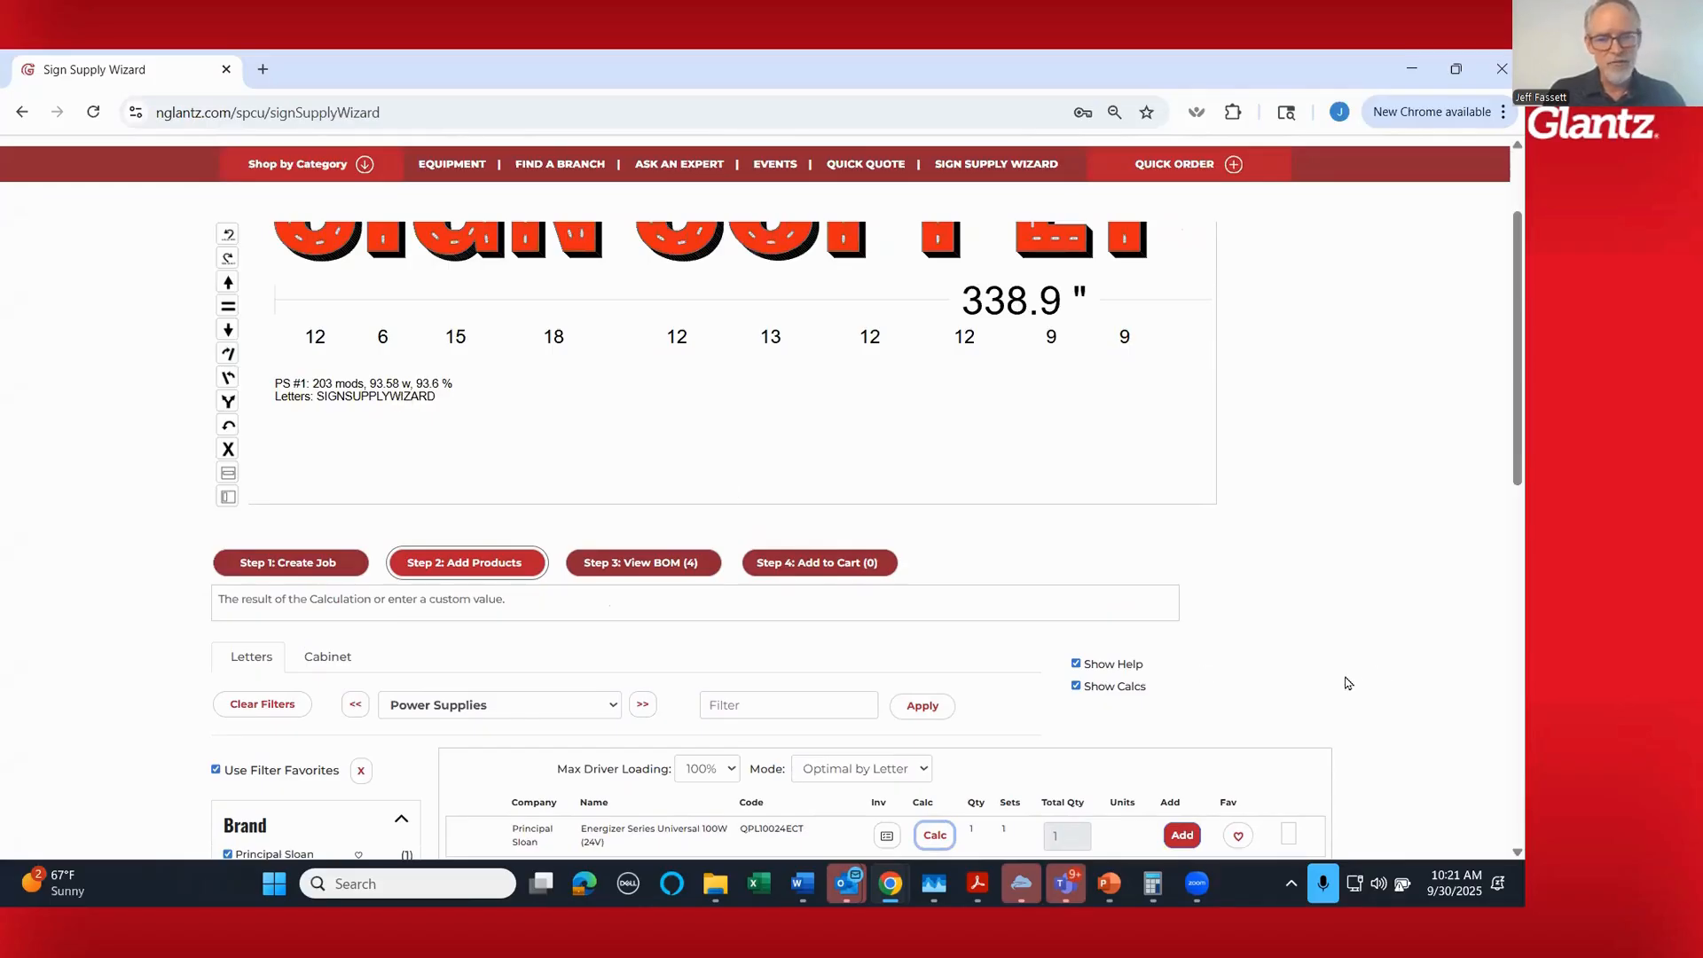
{"action": "scroll", "coordinate": [1347, 682], "scroll_direction": "down", "scroll_amount": 2}
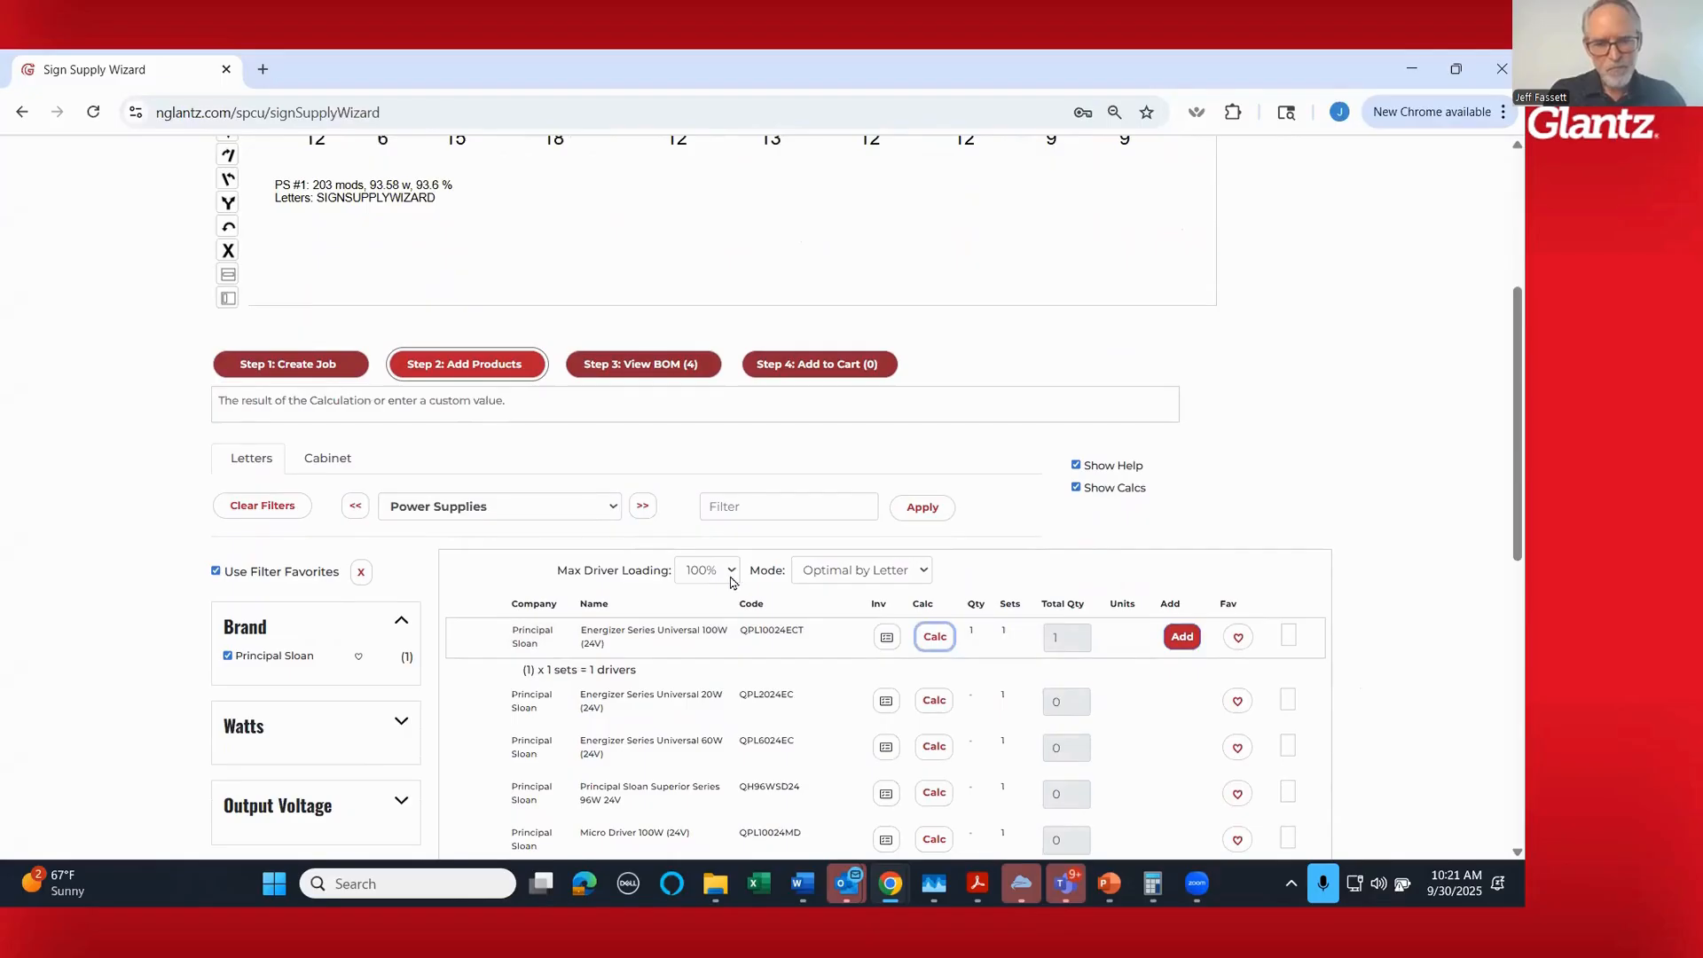
{"action": "left_click", "coordinate": [733, 573]}
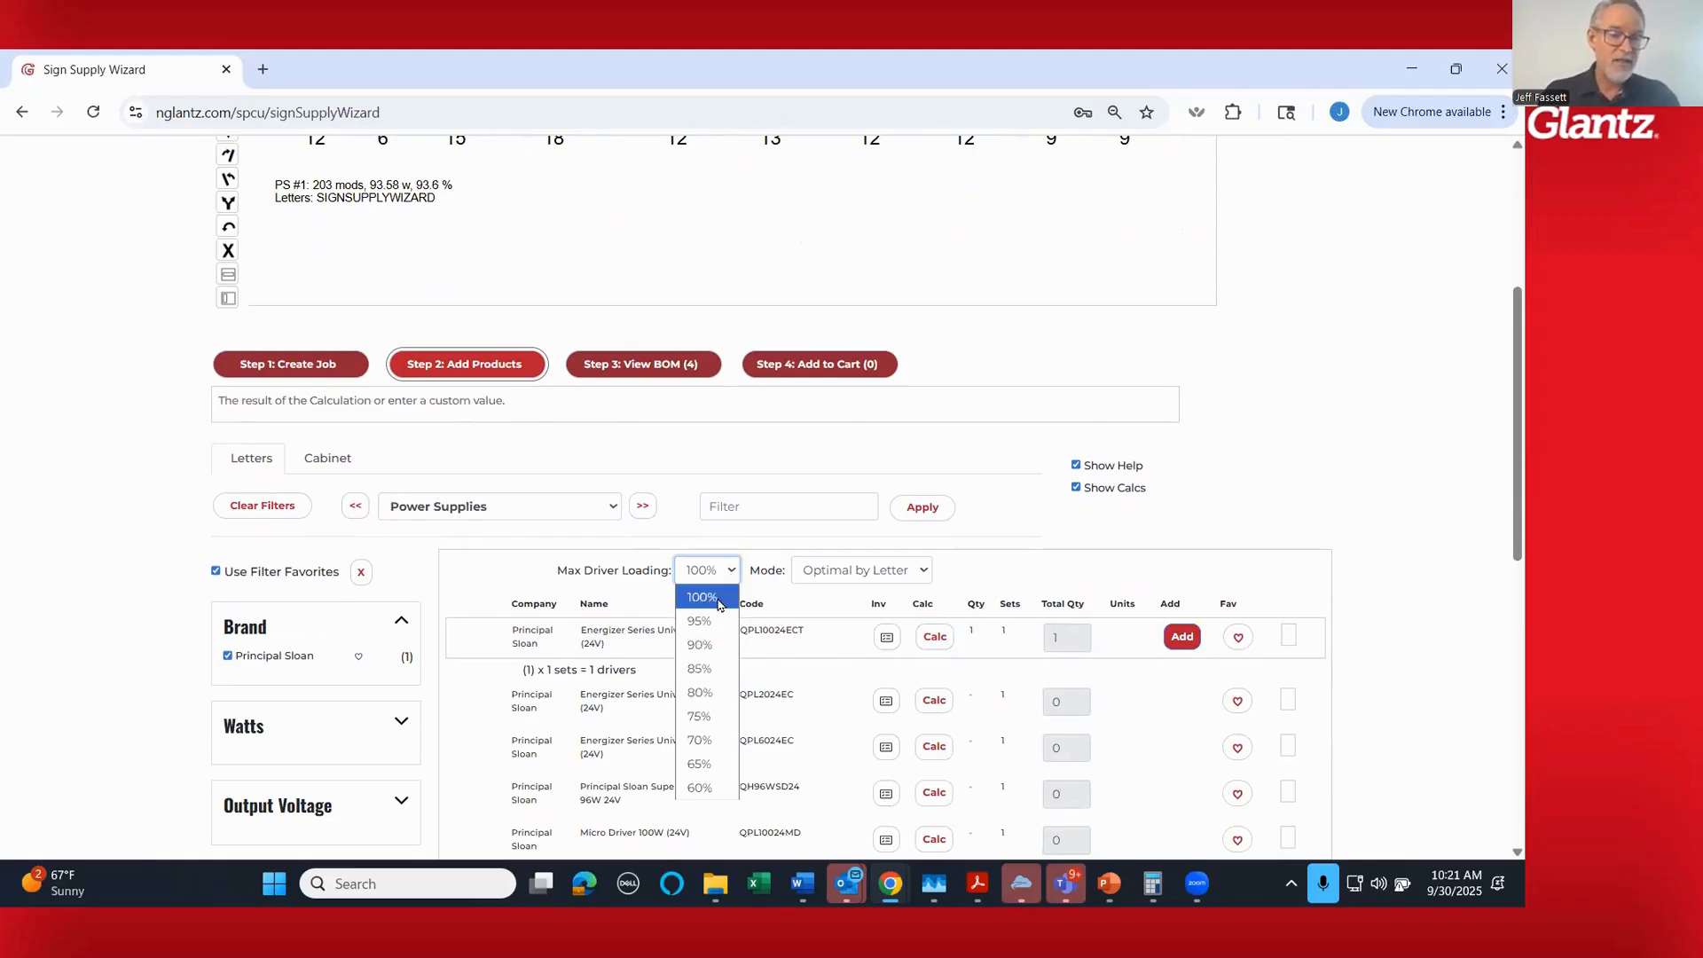
{"action": "left_click", "coordinate": [1041, 576]}
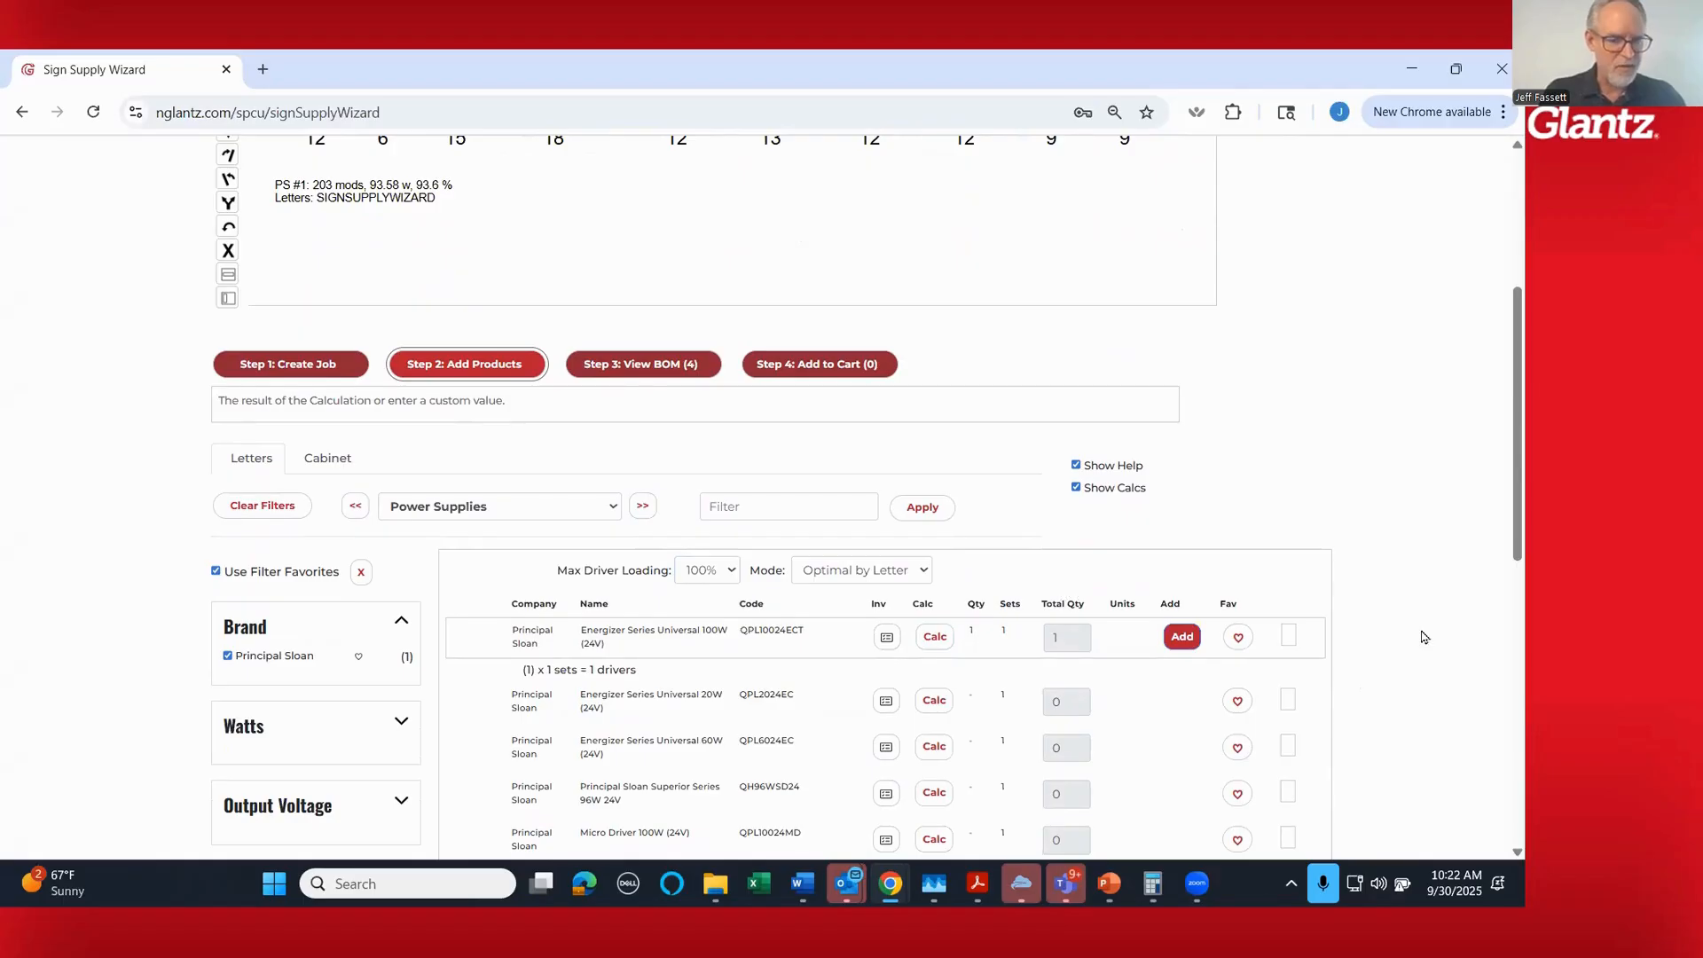
{"action": "left_click", "coordinate": [1183, 637]}
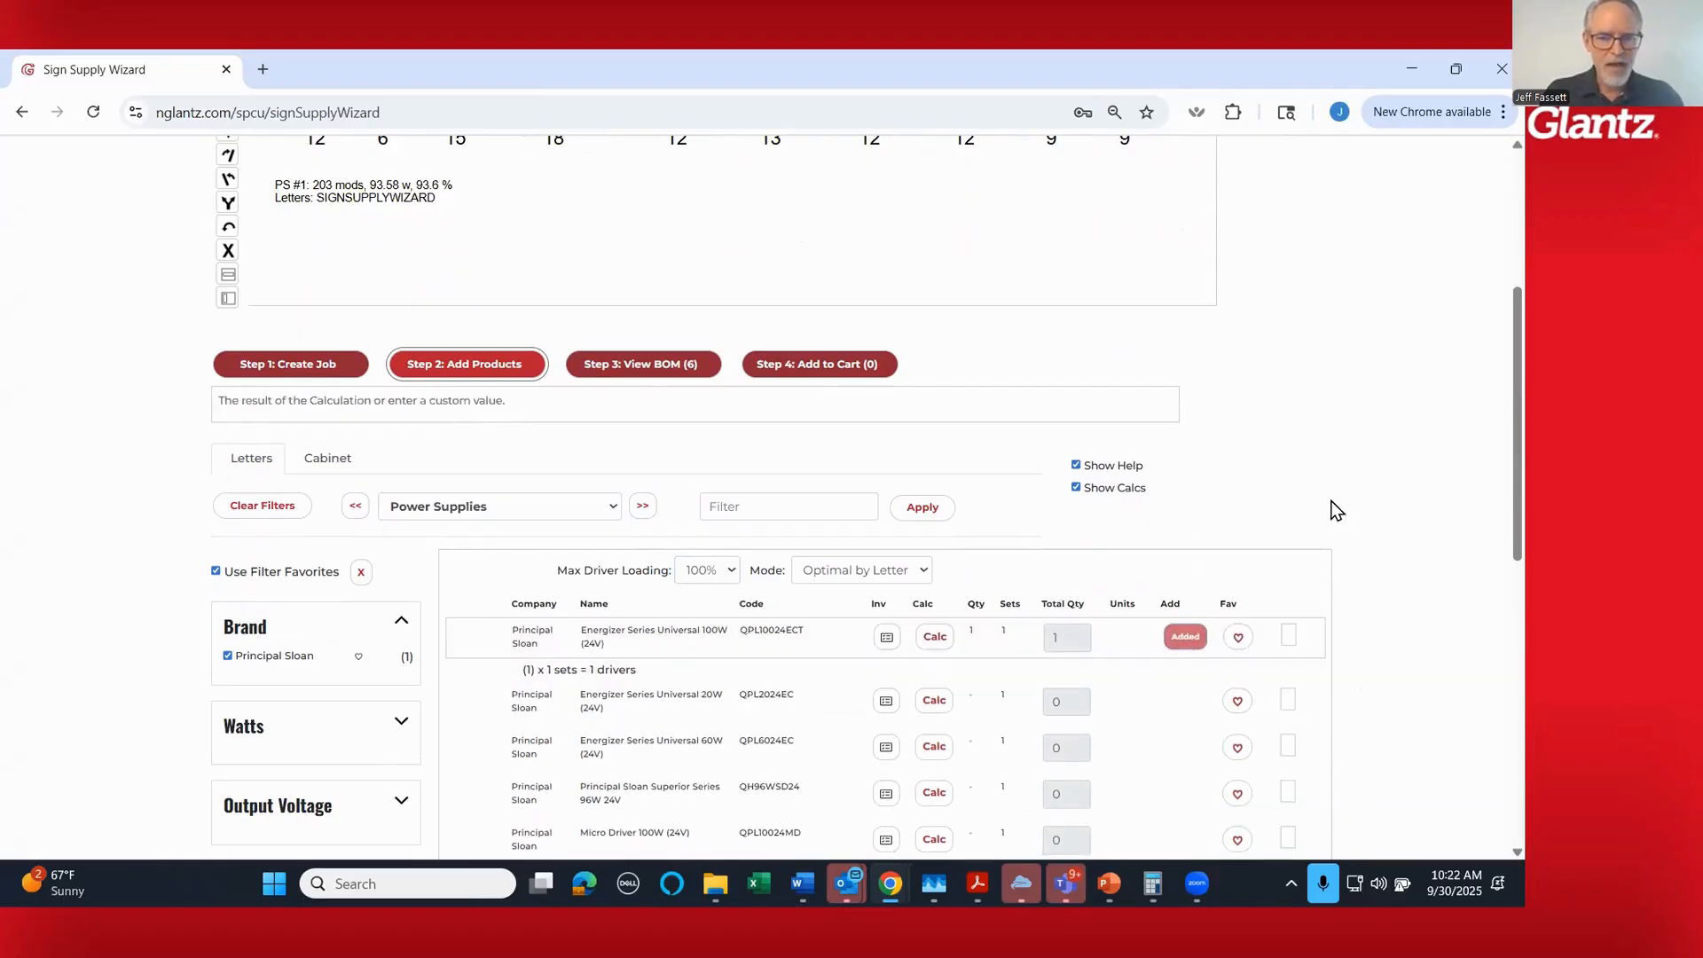
{"action": "scroll", "coordinate": [1335, 507], "scroll_direction": "up", "scroll_amount": 2}
{"action": "scroll", "coordinate": [1335, 511], "scroll_direction": "up", "scroll_amount": 3}
{"action": "scroll", "coordinate": [834, 471], "scroll_direction": "down", "scroll_amount": 3}
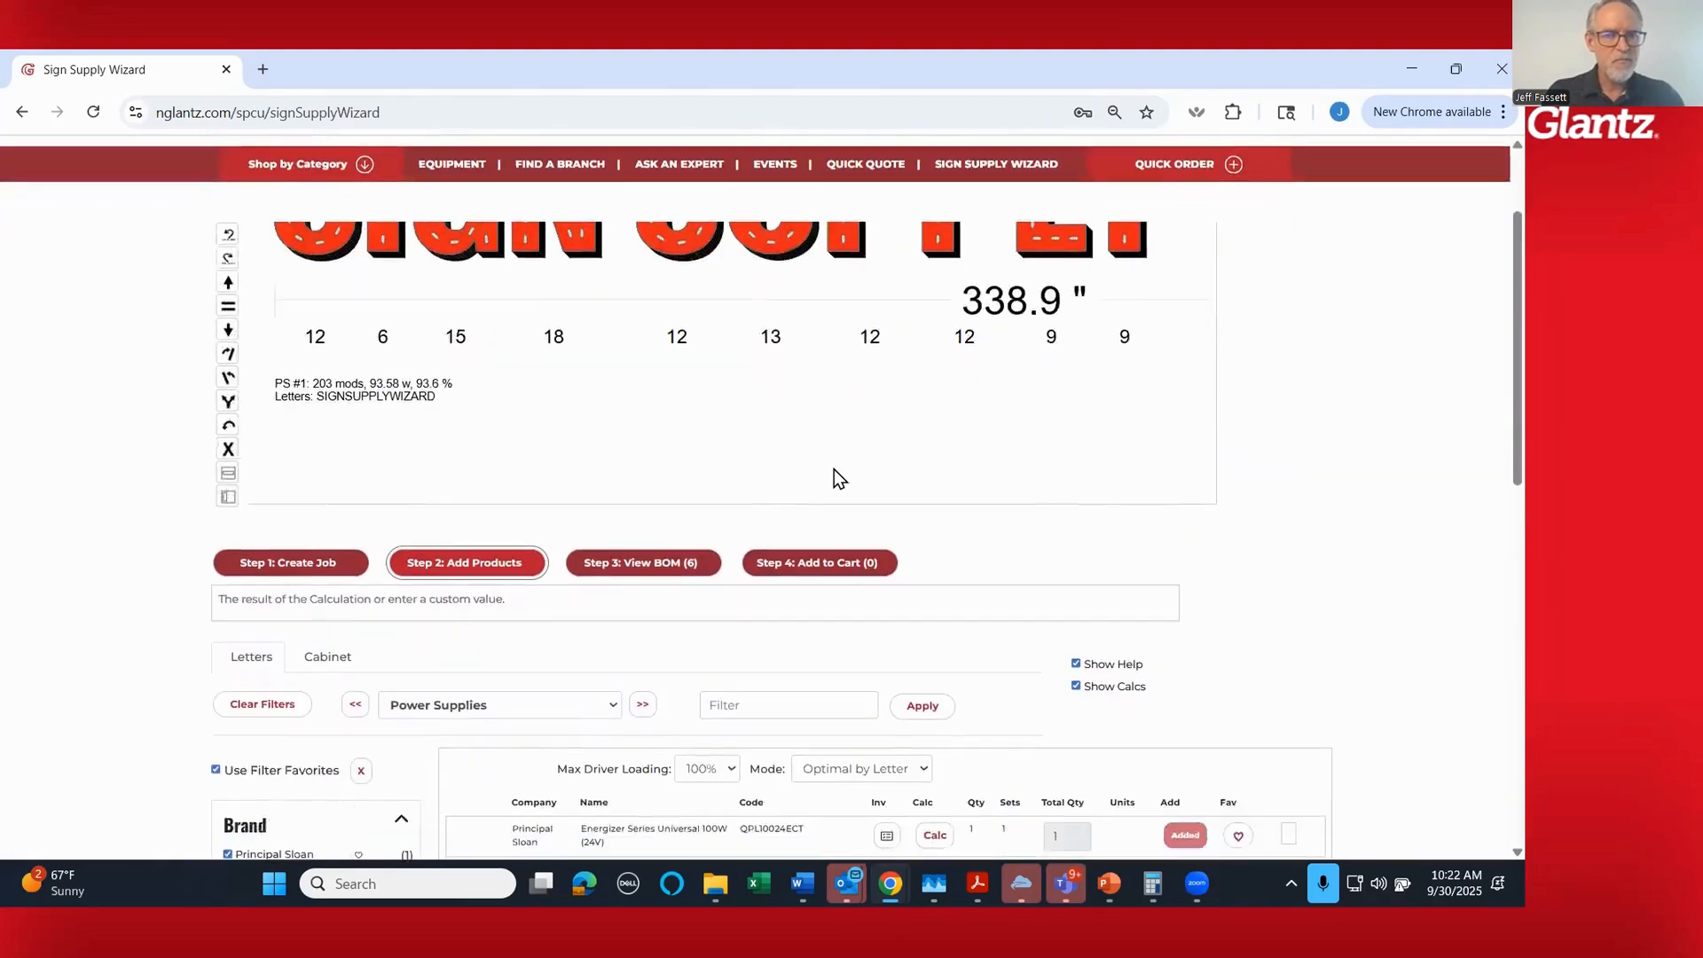
{"action": "scroll", "coordinate": [609, 654], "scroll_direction": "up", "scroll_amount": 3}
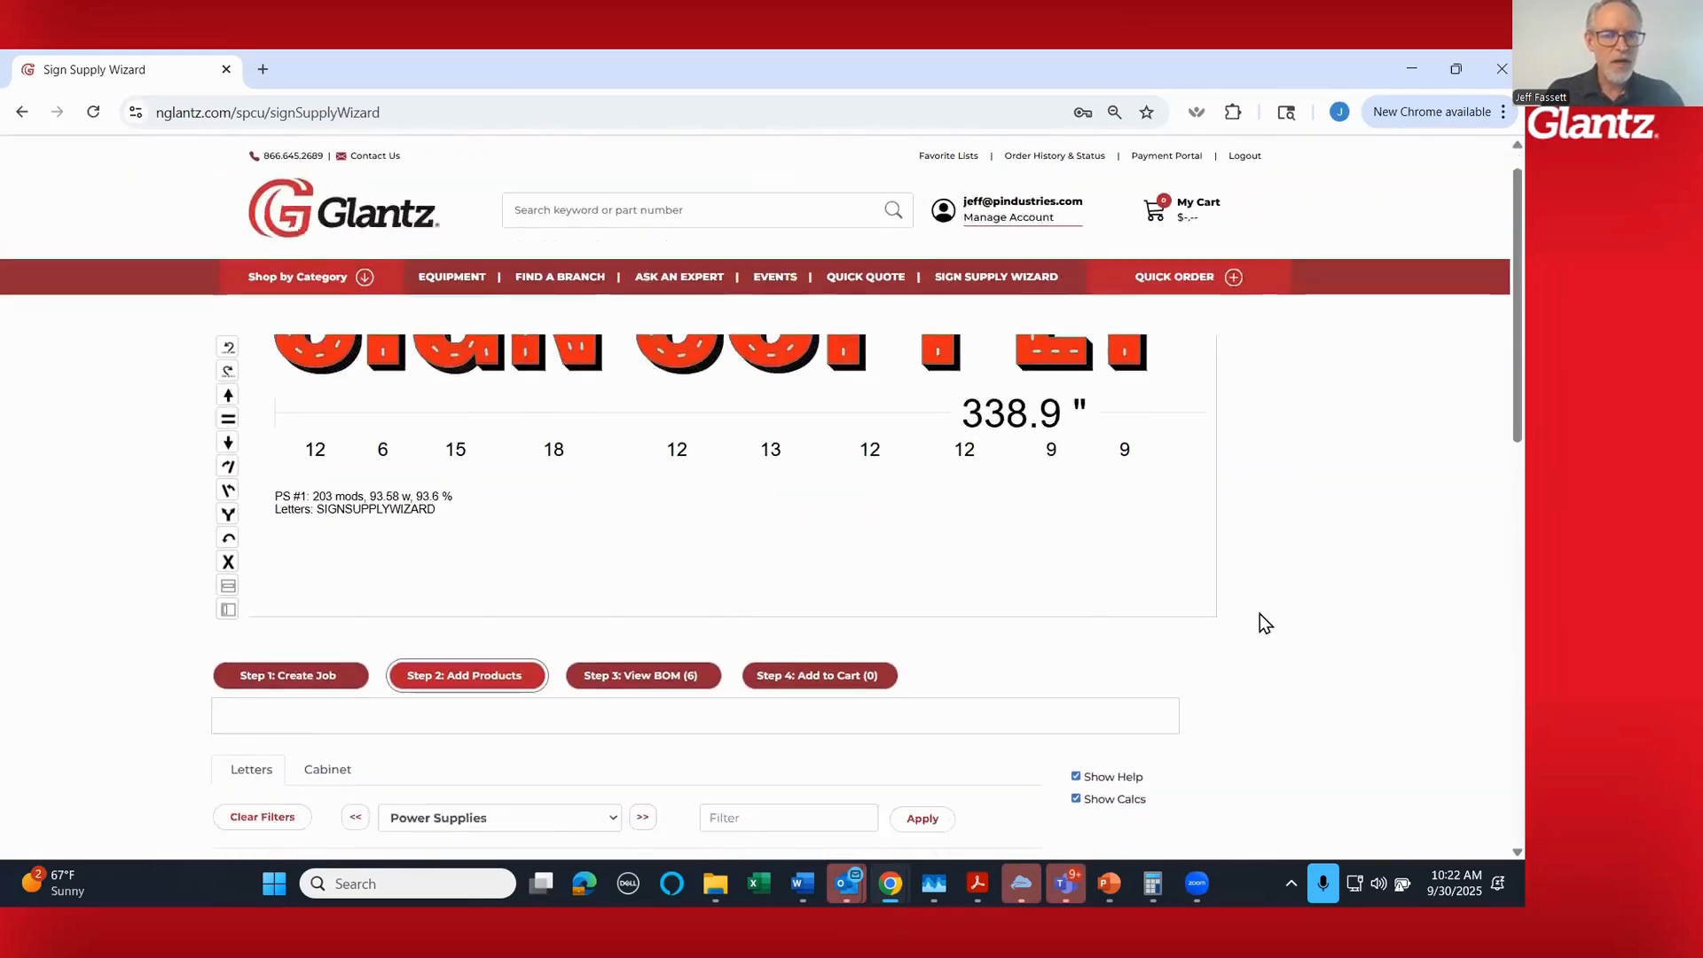
- In the beBond category, calculate 3MM 48" x 96" White 1 Sided beBond Premium ACP (EMPB30) and add the 3 sheets to the bill of materials
{"action": "scroll", "coordinate": [1260, 620], "scroll_direction": "down", "scroll_amount": 3}
{"action": "left_click", "coordinate": [642, 559]}
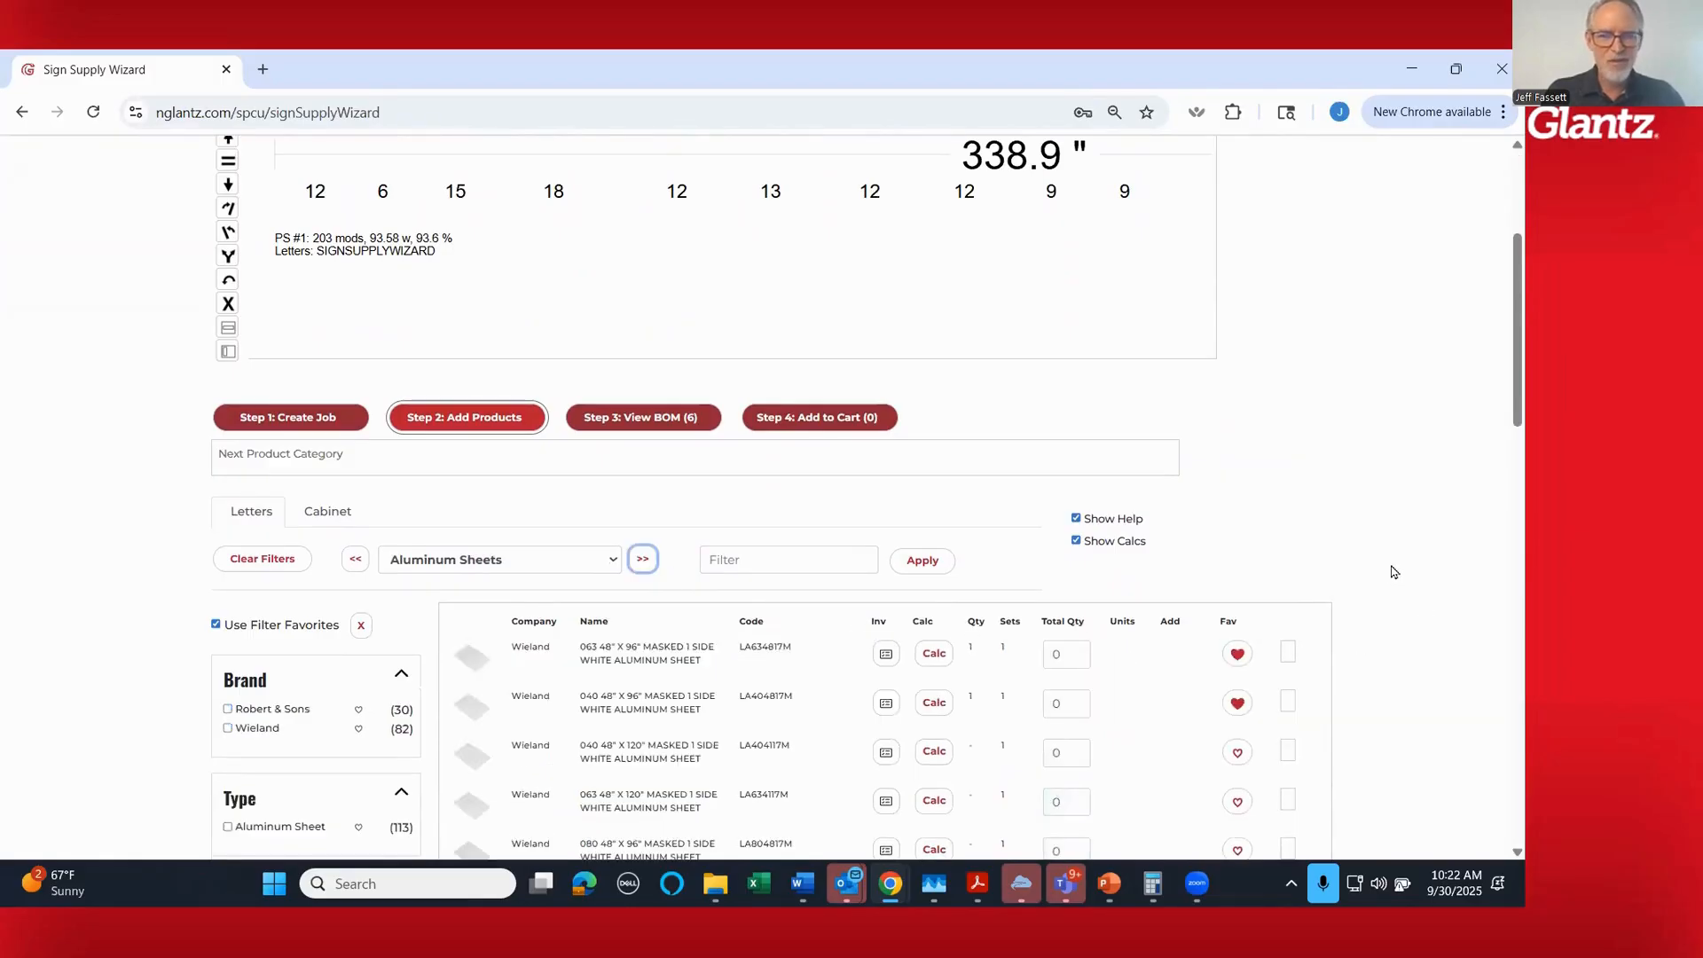
{"action": "scroll", "coordinate": [1394, 573], "scroll_direction": "down", "scroll_amount": 2}
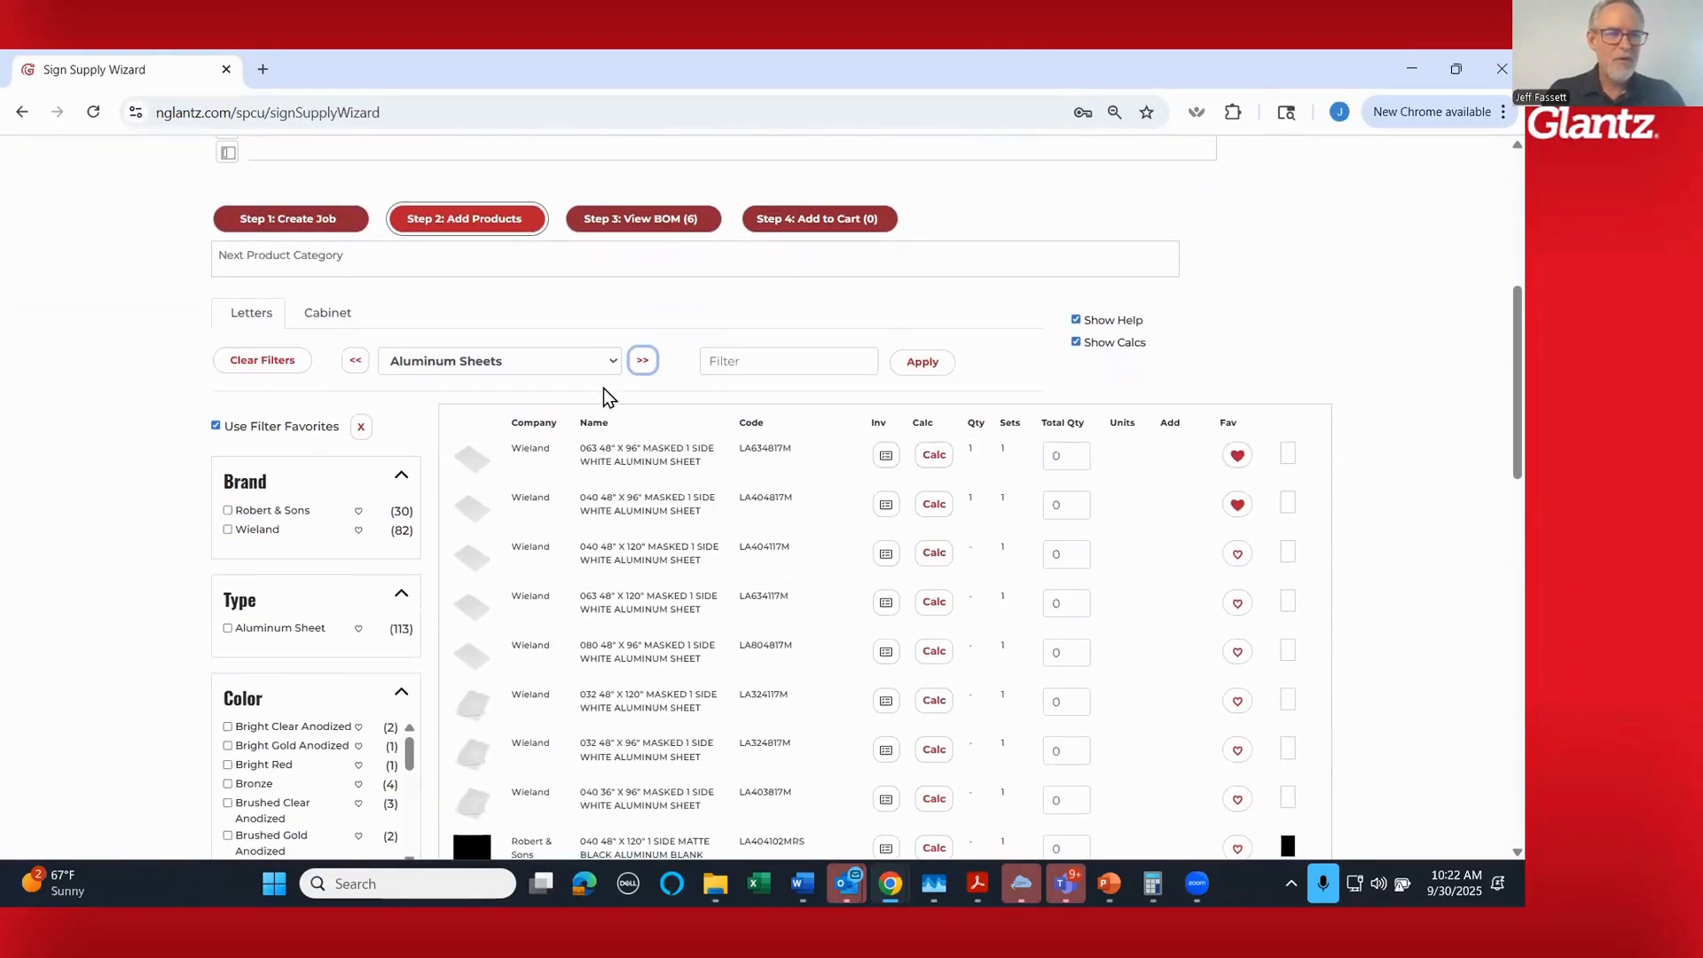
{"action": "left_click", "coordinate": [643, 361]}
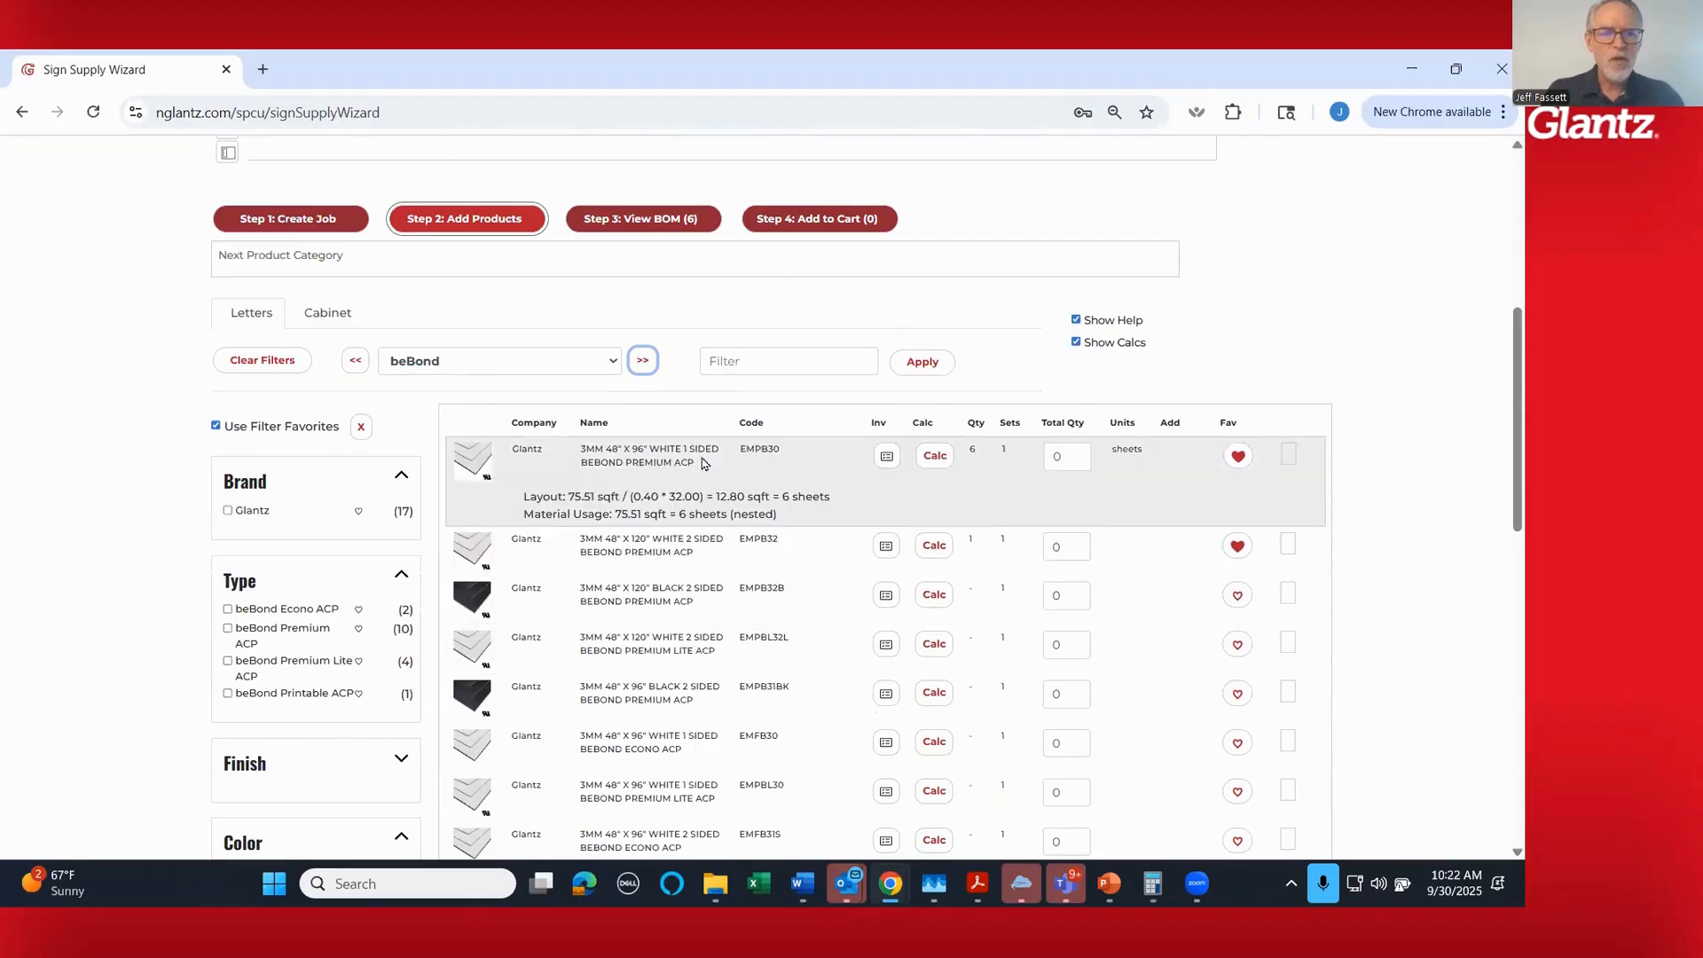
{"action": "left_click", "coordinate": [935, 456]}
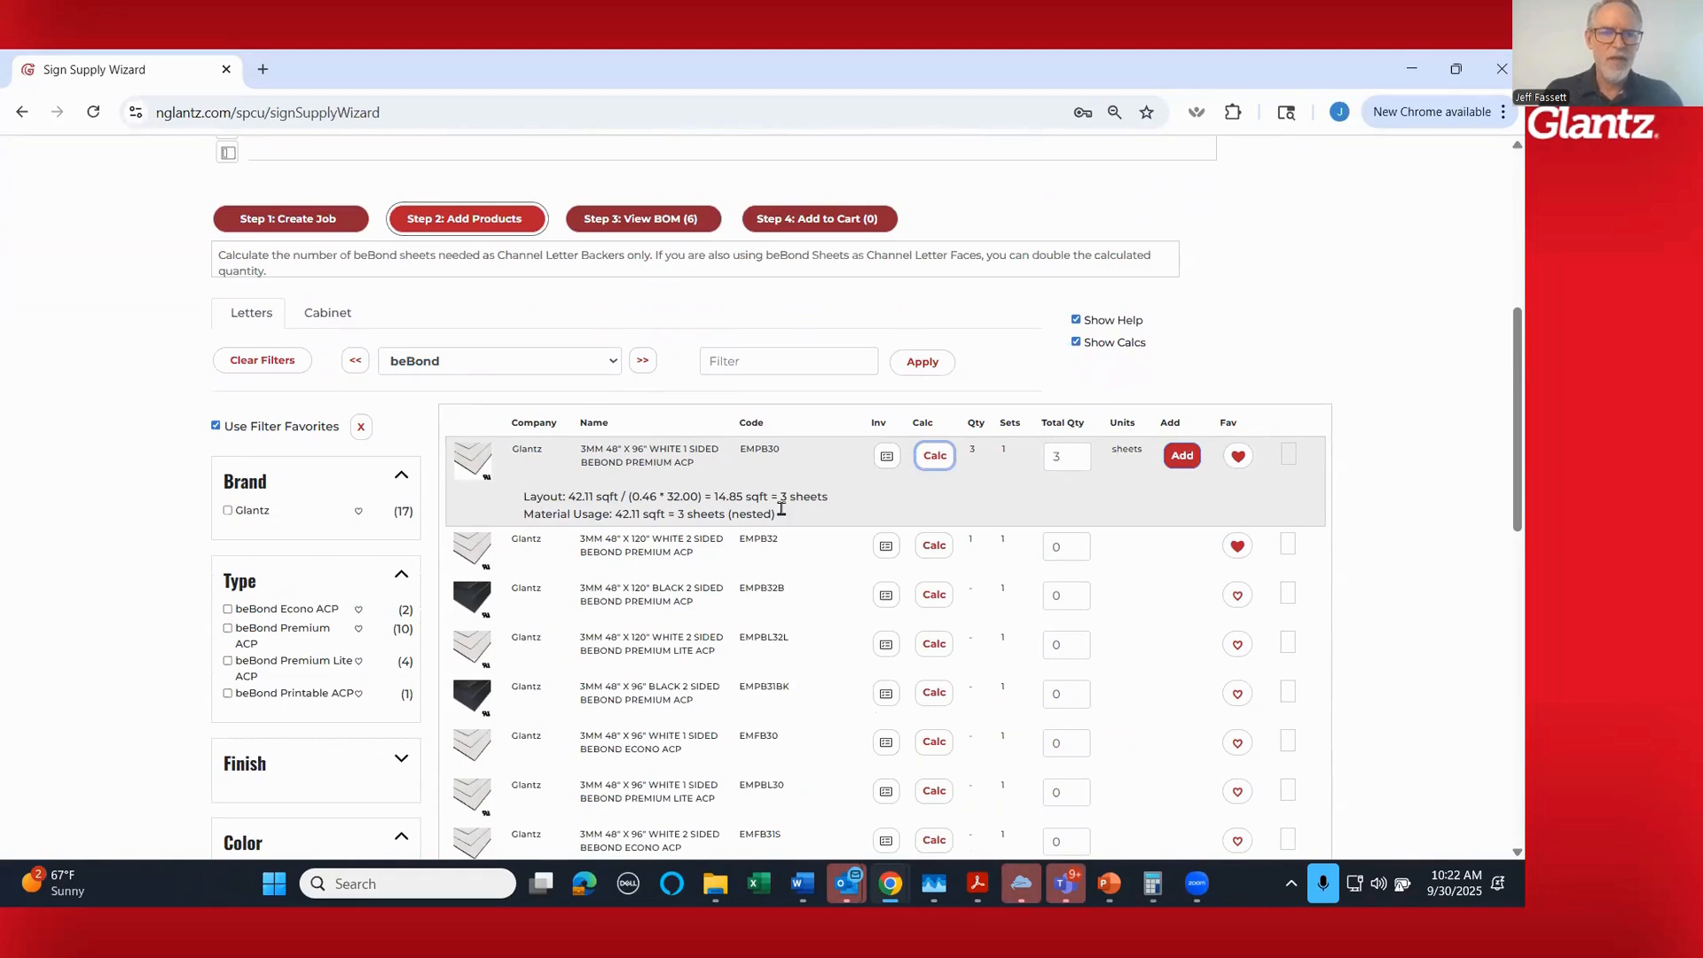
{"action": "left_click", "coordinate": [1183, 455]}
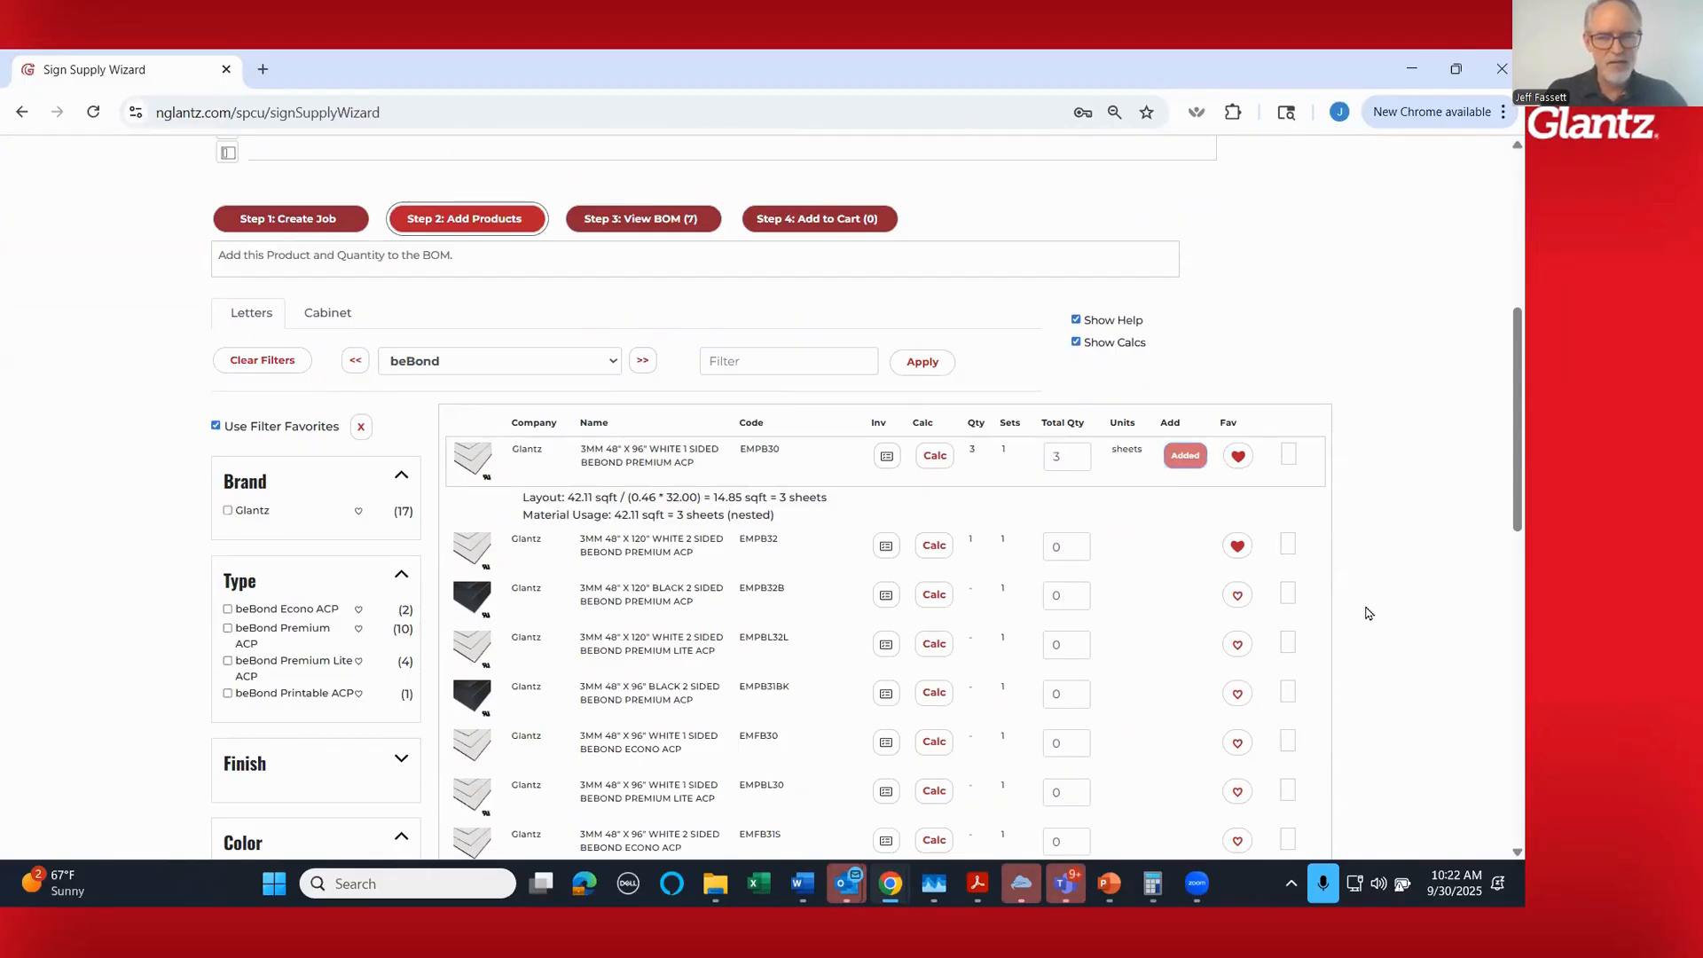
- Switch to the SignComp category and review the channel letter raceway bundles against the overall width of the sign layout
{"action": "left_click", "coordinate": [643, 361]}
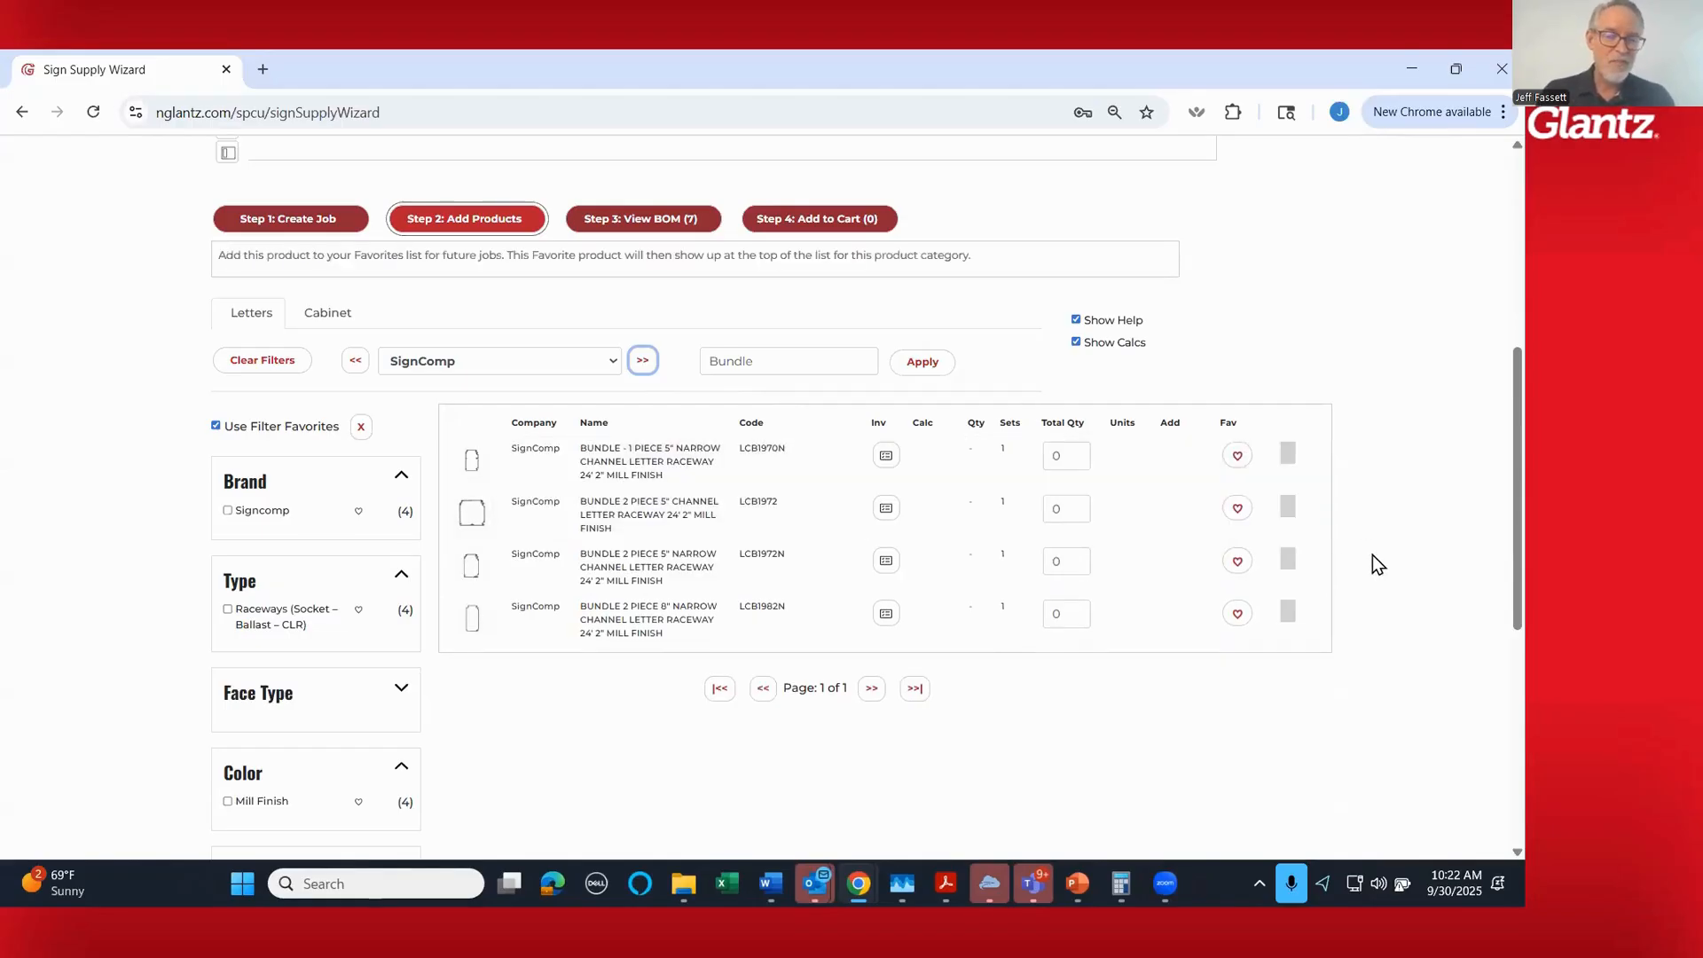
{"action": "scroll", "coordinate": [1371, 555], "scroll_direction": "up", "scroll_amount": 3}
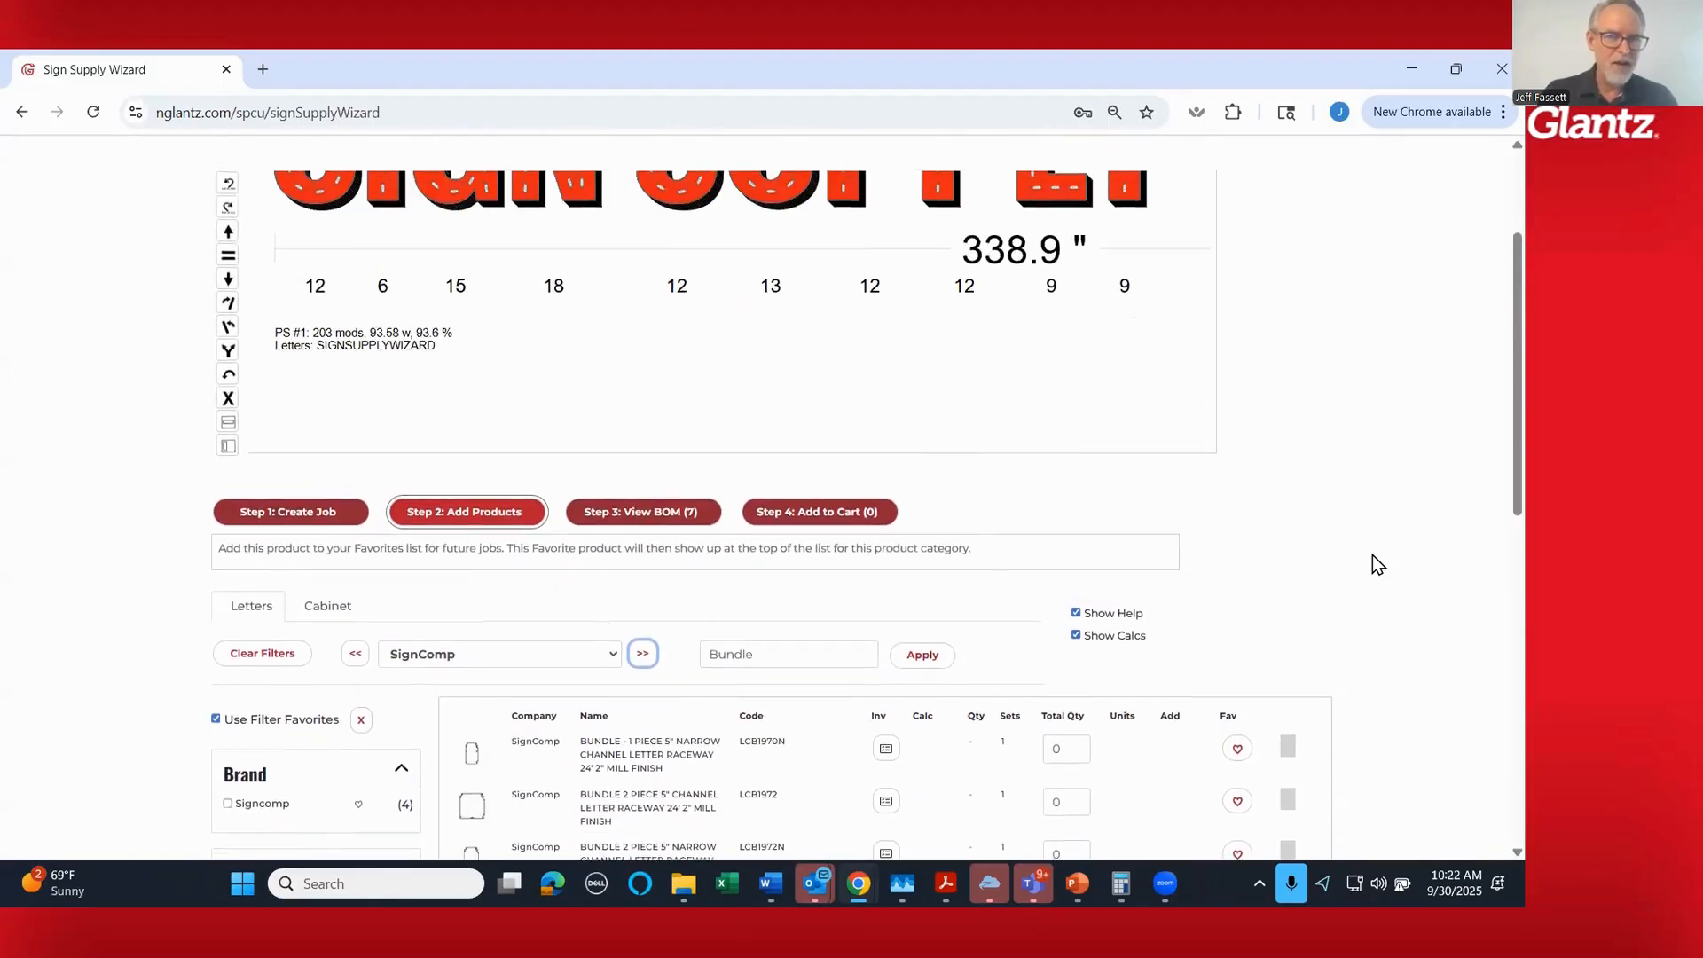
{"action": "scroll", "coordinate": [806, 264], "scroll_direction": "down", "scroll_amount": 1}
{"action": "scroll", "coordinate": [805, 264], "scroll_direction": "up", "scroll_amount": 1}
{"action": "left_click", "coordinate": [816, 285]}
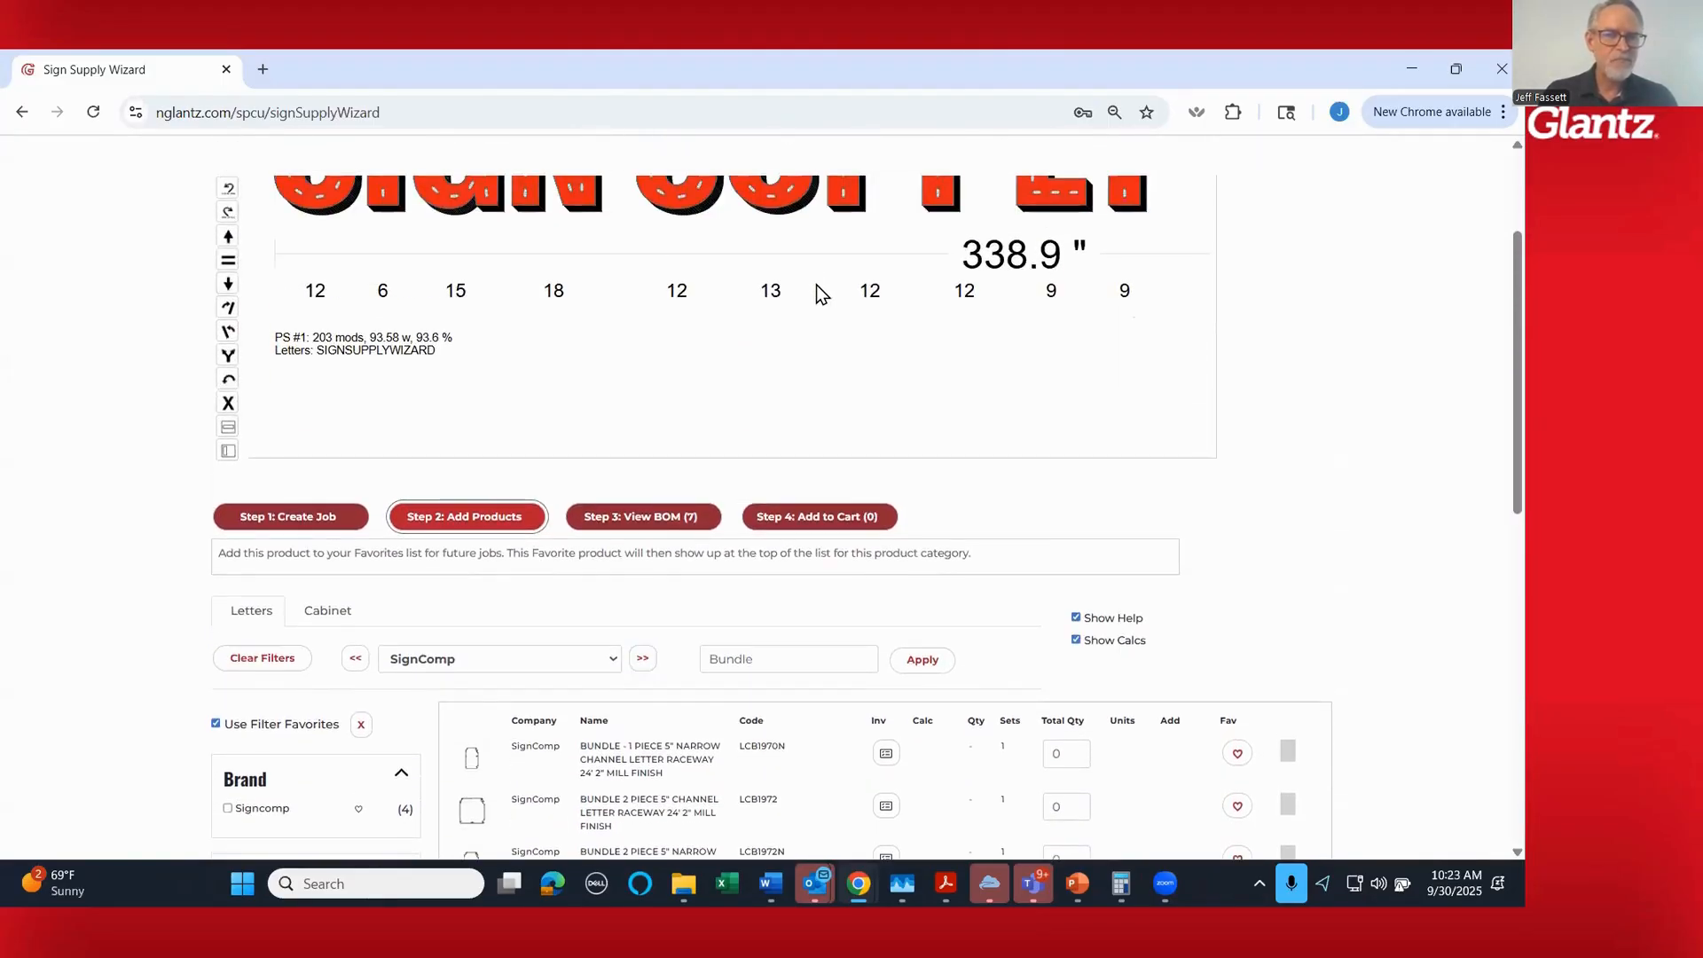
{"action": "scroll", "coordinate": [816, 285], "scroll_direction": "down", "scroll_amount": 2}
{"action": "scroll", "coordinate": [816, 285], "scroll_direction": "up", "scroll_amount": 3}
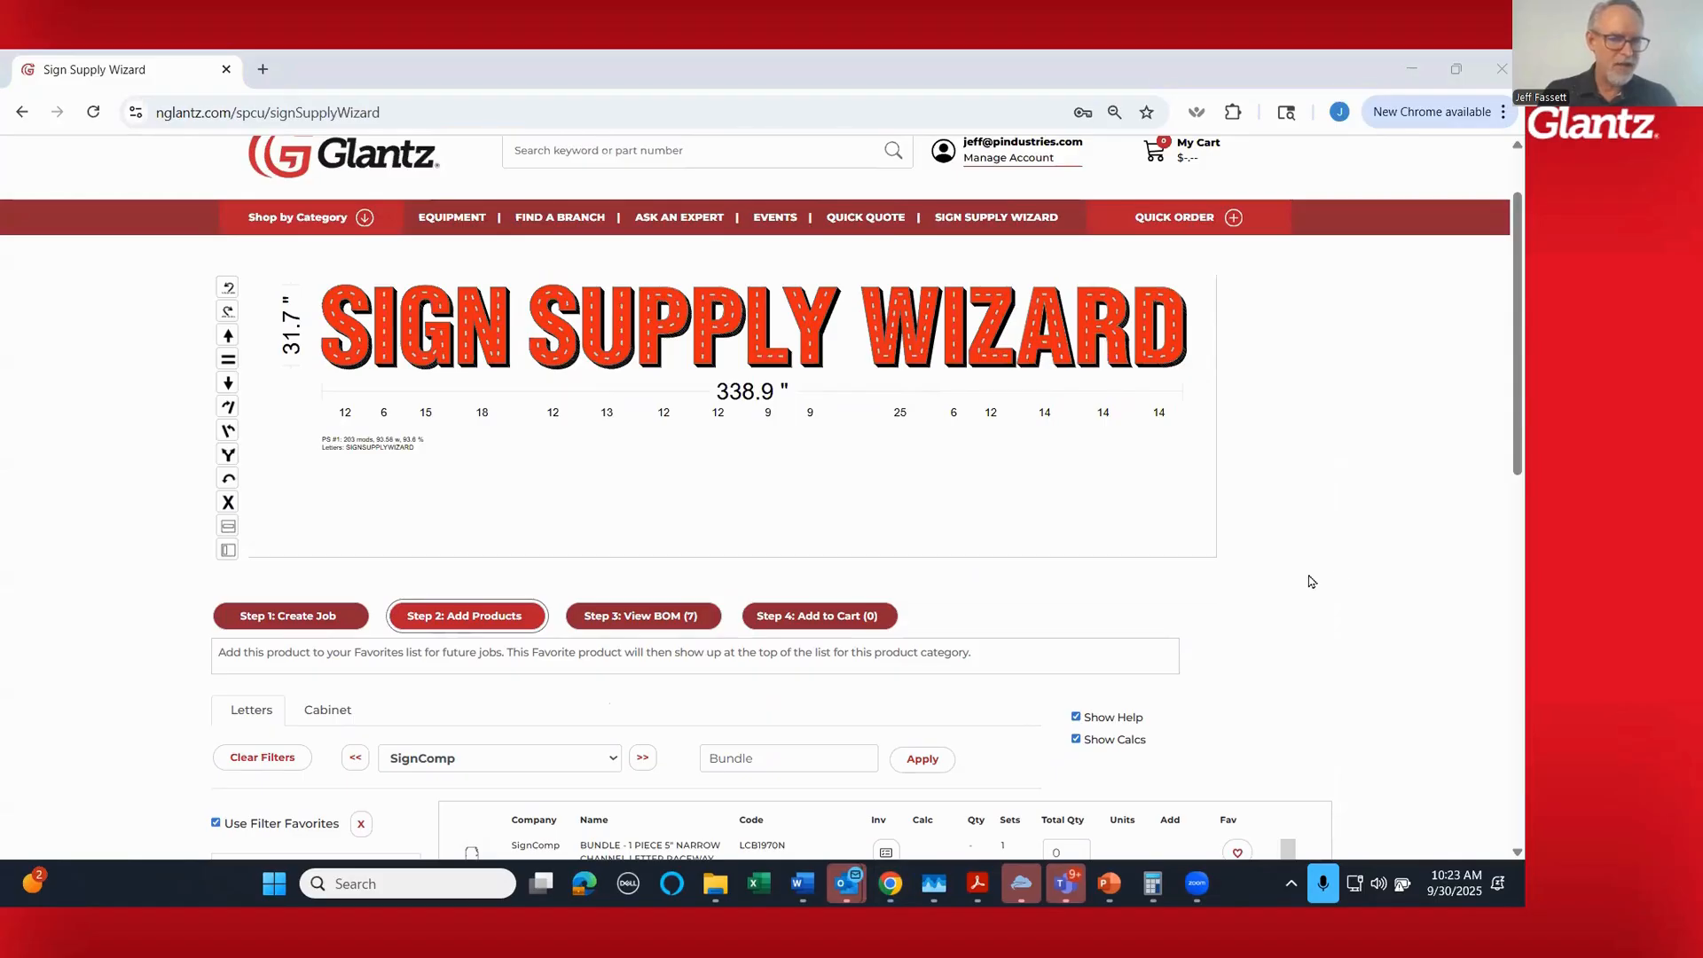
{"action": "scroll", "coordinate": [1312, 581], "scroll_direction": "down", "scroll_amount": 3}
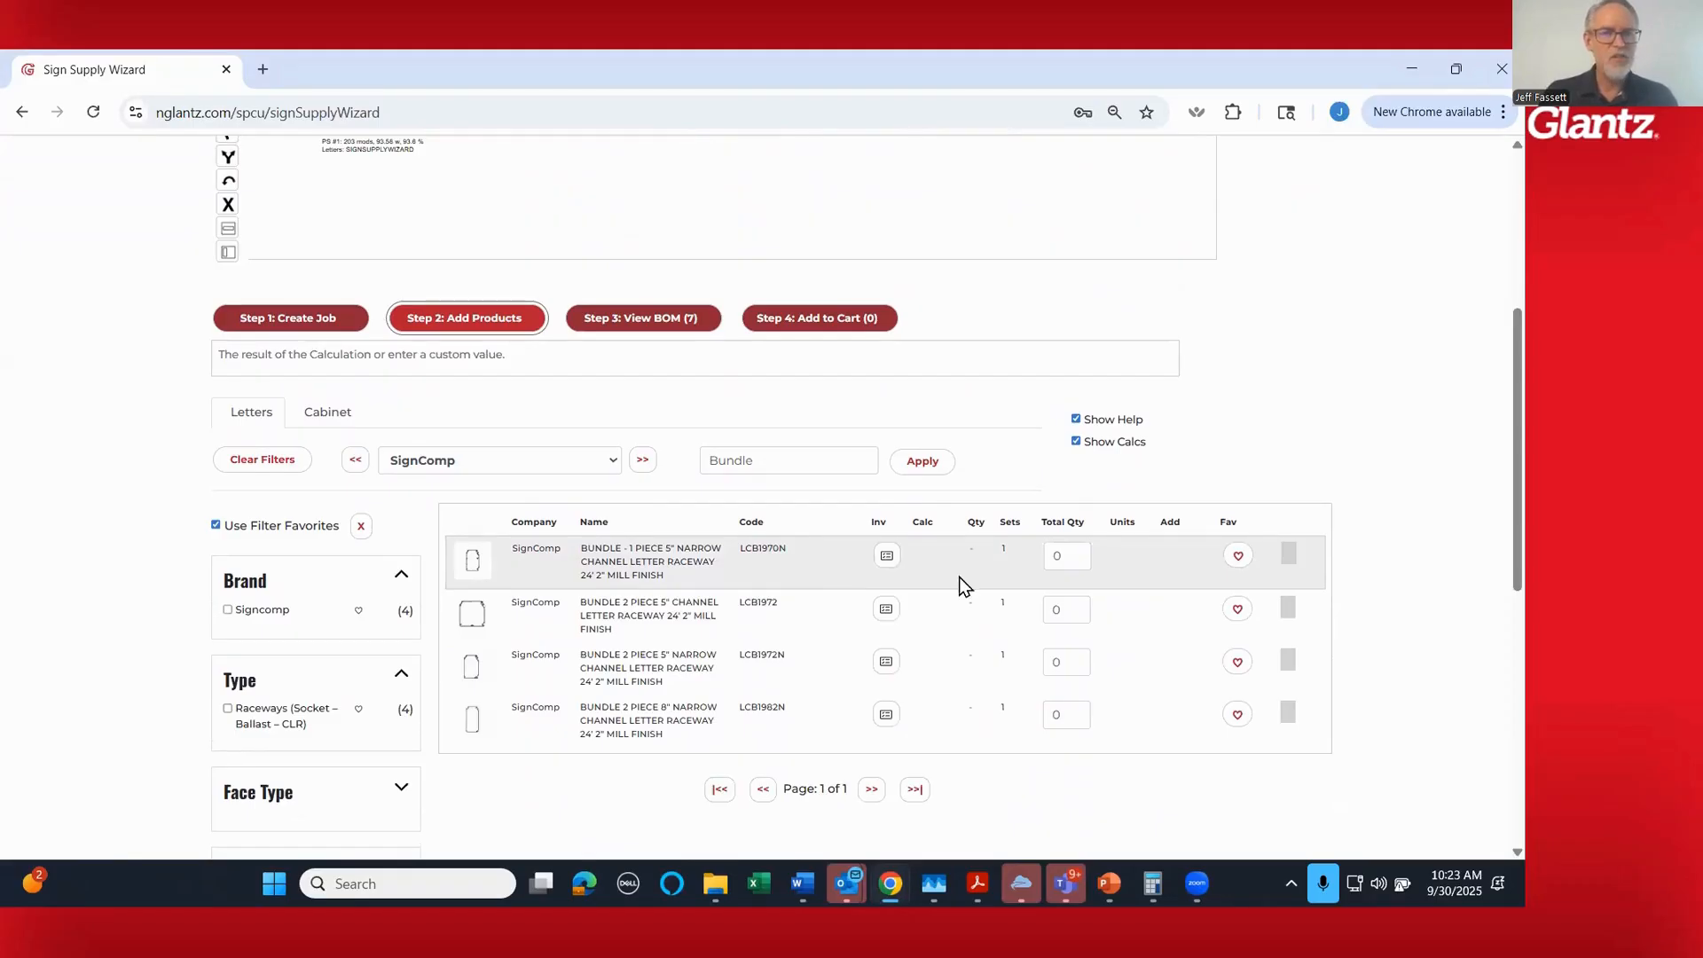
- Set the quantity of the 1 piece 5" narrow channel letter raceway bundle (LCB1970N) to 2 and add it to the bill of materials
{"action": "left_click", "coordinate": [1076, 550]}
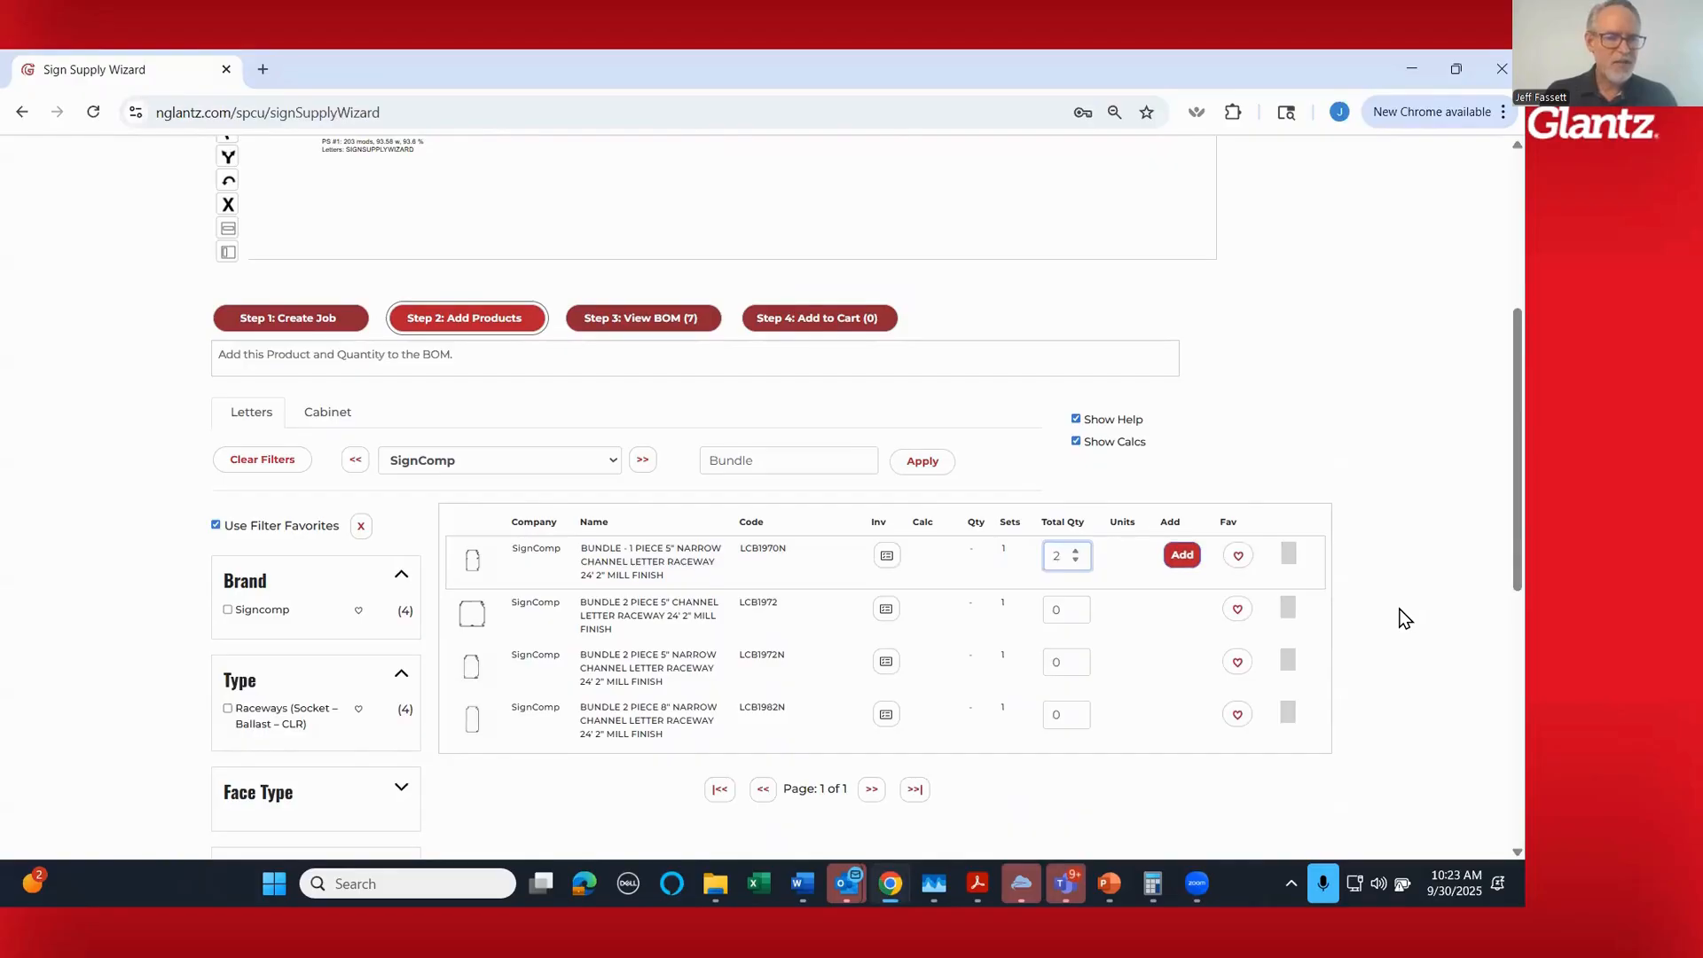
{"action": "scroll", "coordinate": [1405, 618], "scroll_direction": "up", "scroll_amount": 2}
{"action": "scroll", "coordinate": [1405, 618], "scroll_direction": "down", "scroll_amount": 1}
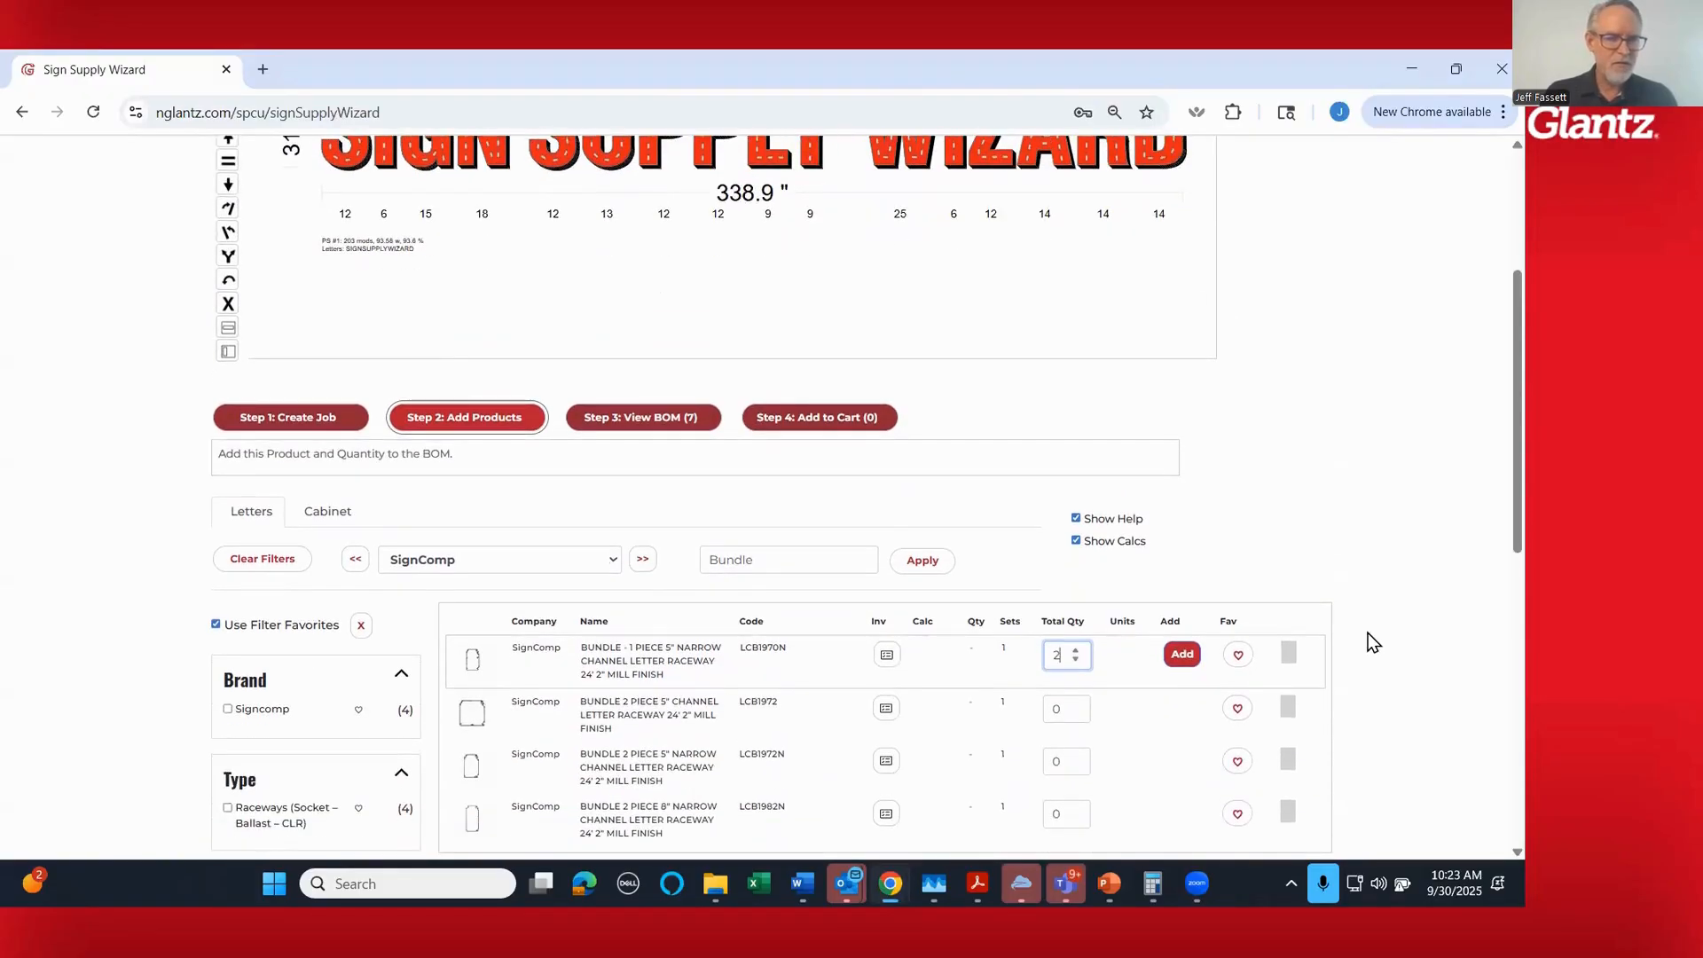
{"action": "left_click", "coordinate": [1180, 656]}
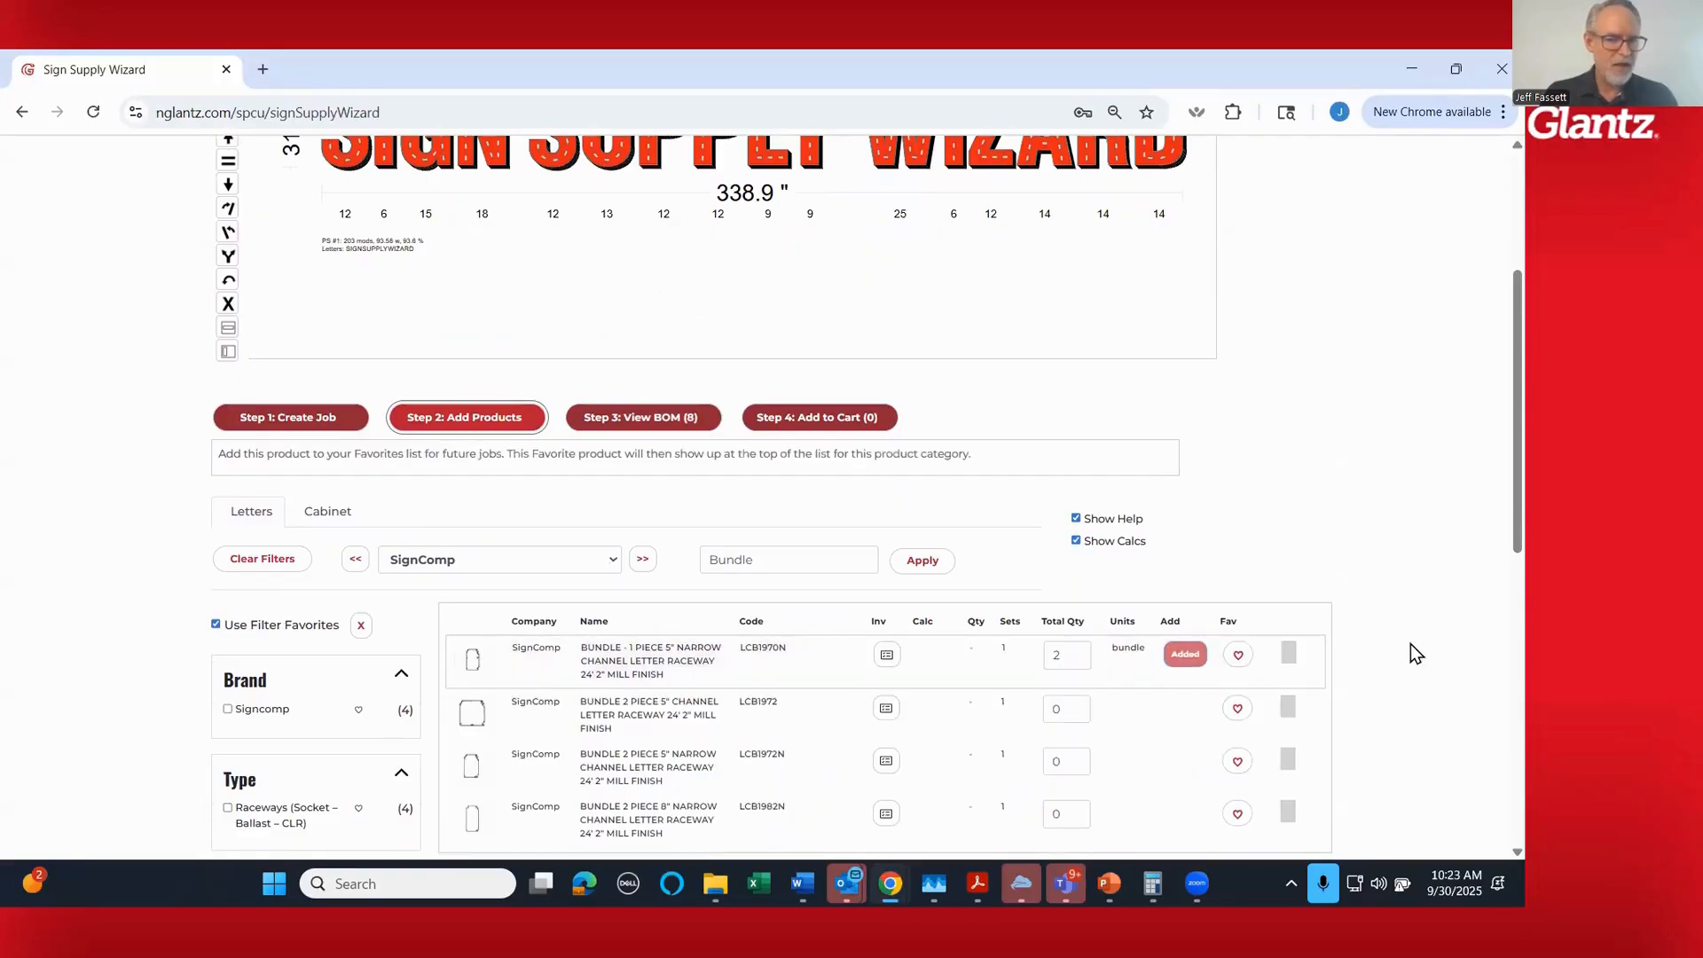
{"action": "scroll", "coordinate": [1356, 635], "scroll_direction": "down", "scroll_amount": 1}
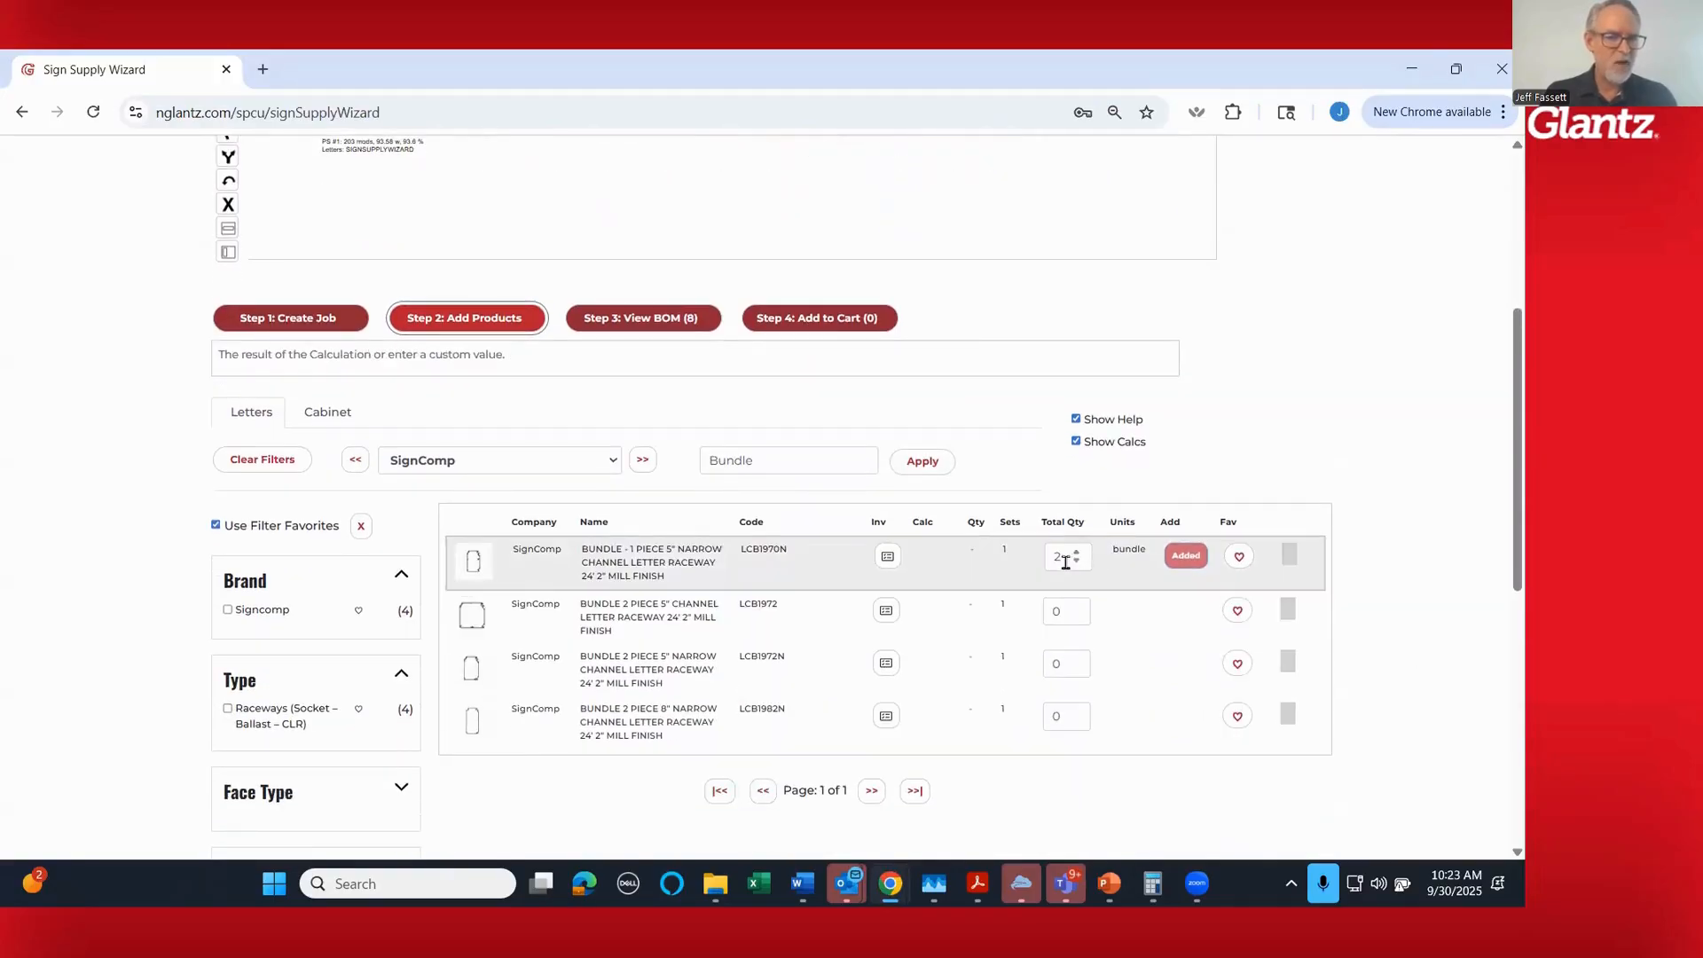
{"action": "left_click", "coordinate": [614, 468]}
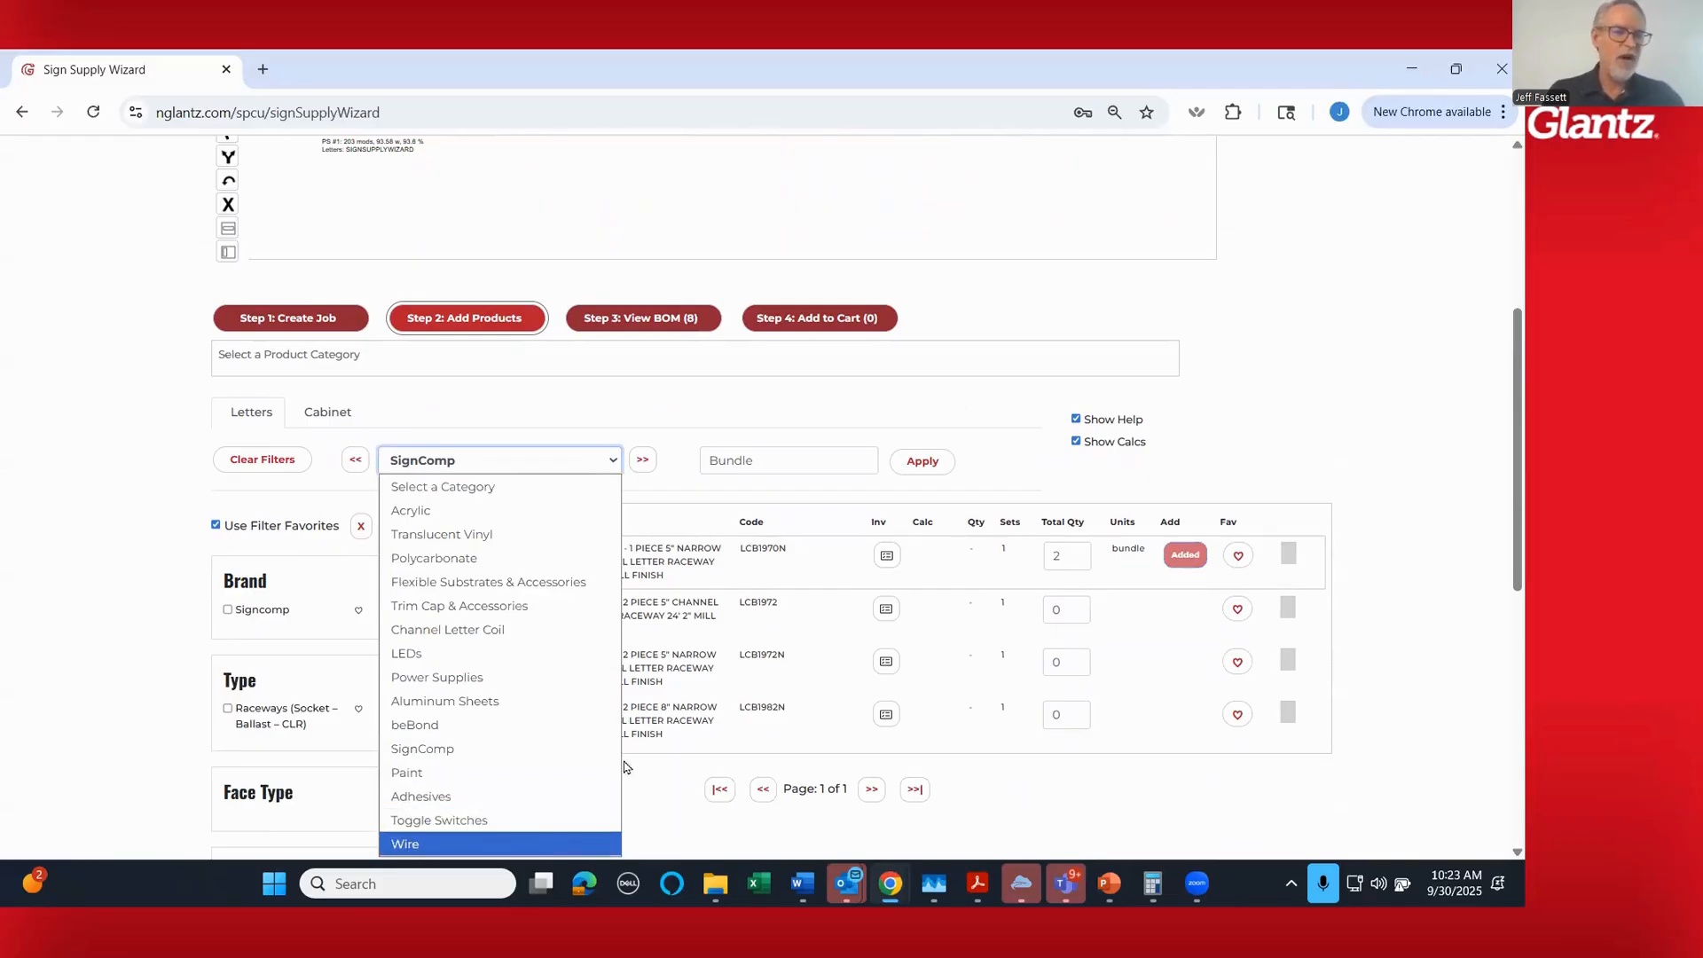
{"action": "left_click", "coordinate": [1287, 451]}
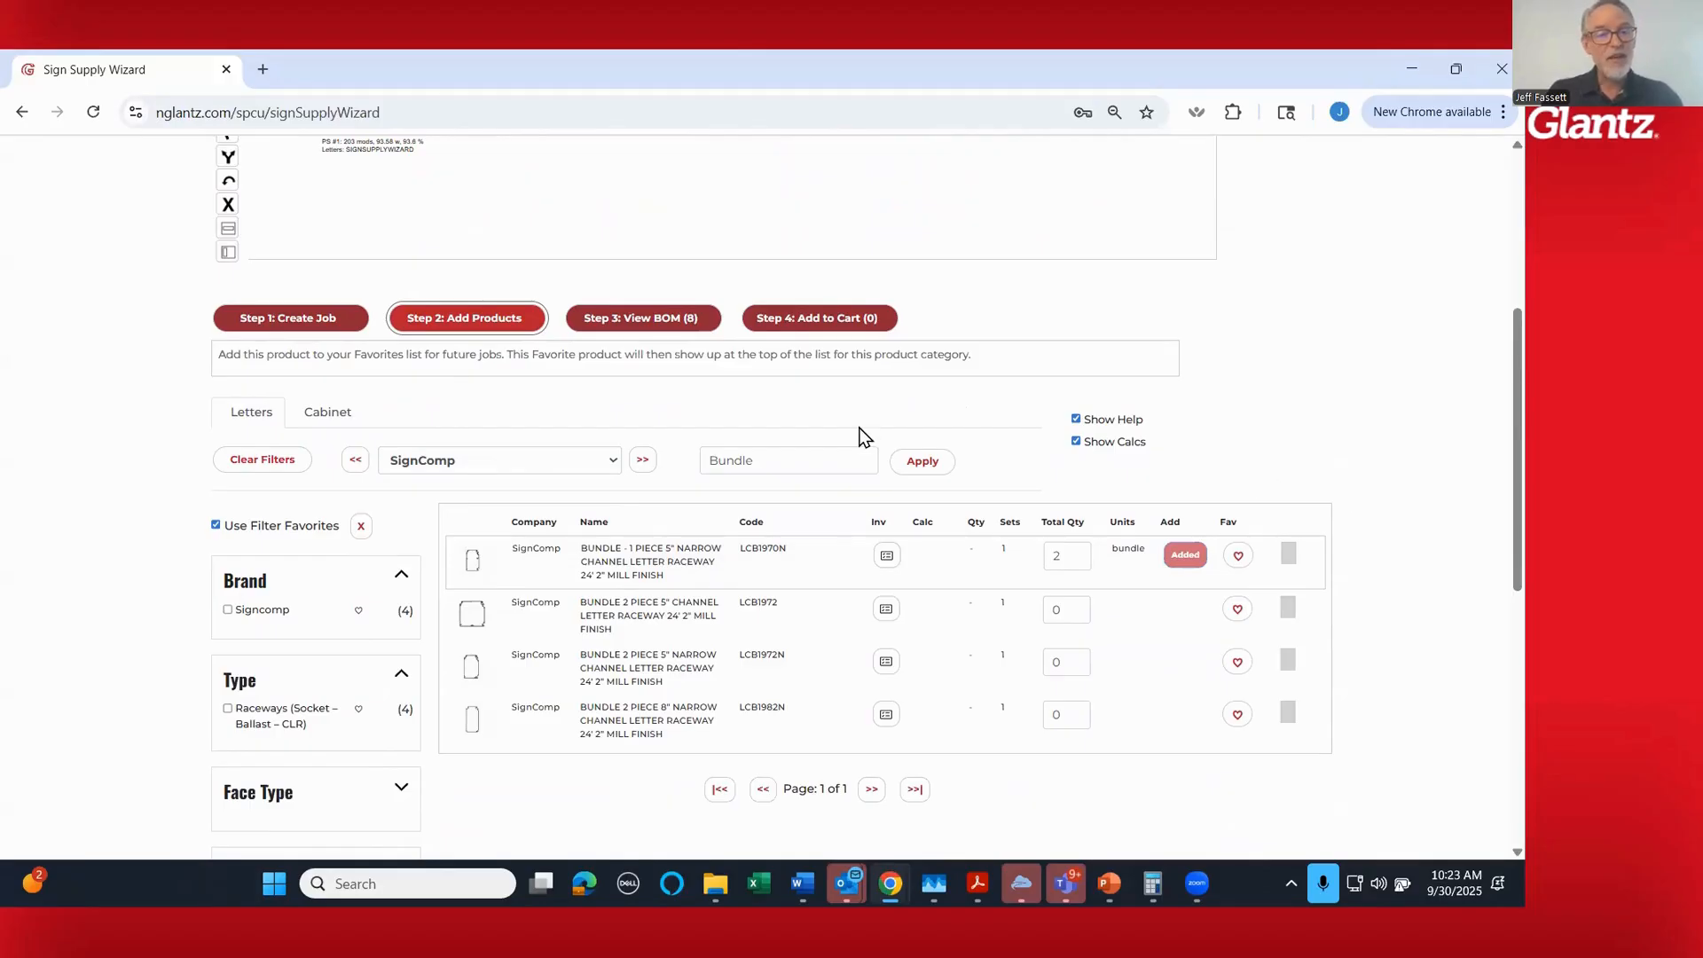
- Open the bill of materials and add the four raceway accessories: mount clips LC5988, braces LC5972N5, end caps LC5987N5 and splice connectors LCSP5972N-5
{"action": "mouse_move", "coordinate": [581, 331]}
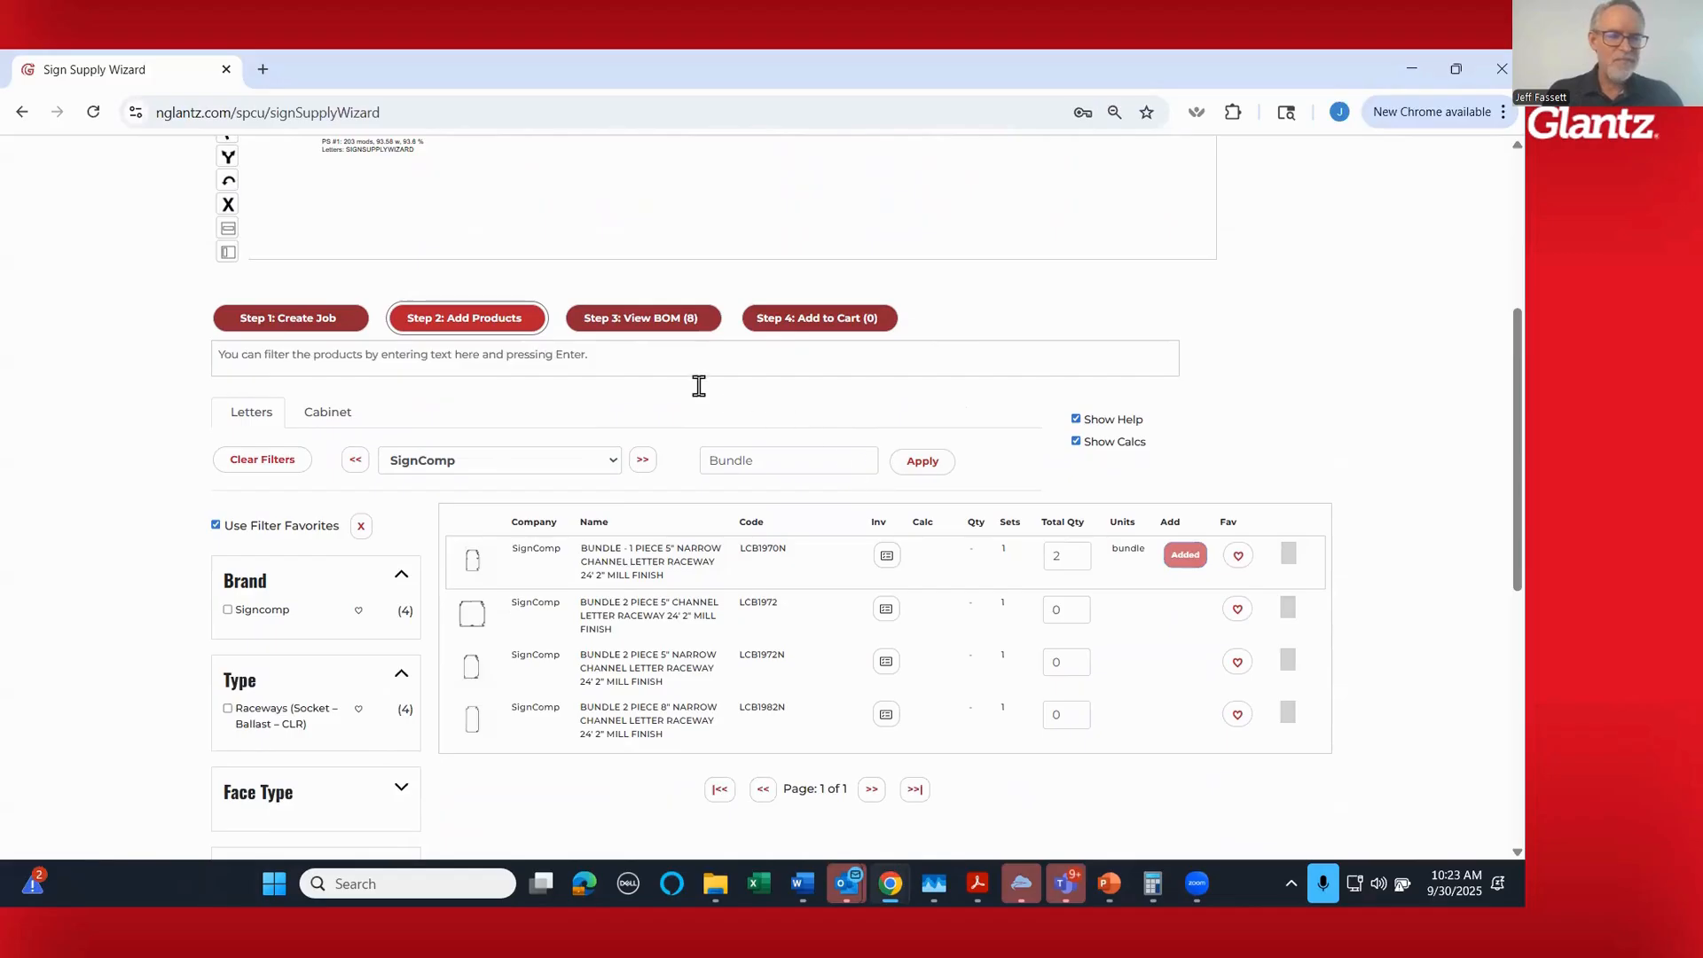
{"action": "left_click", "coordinate": [646, 325]}
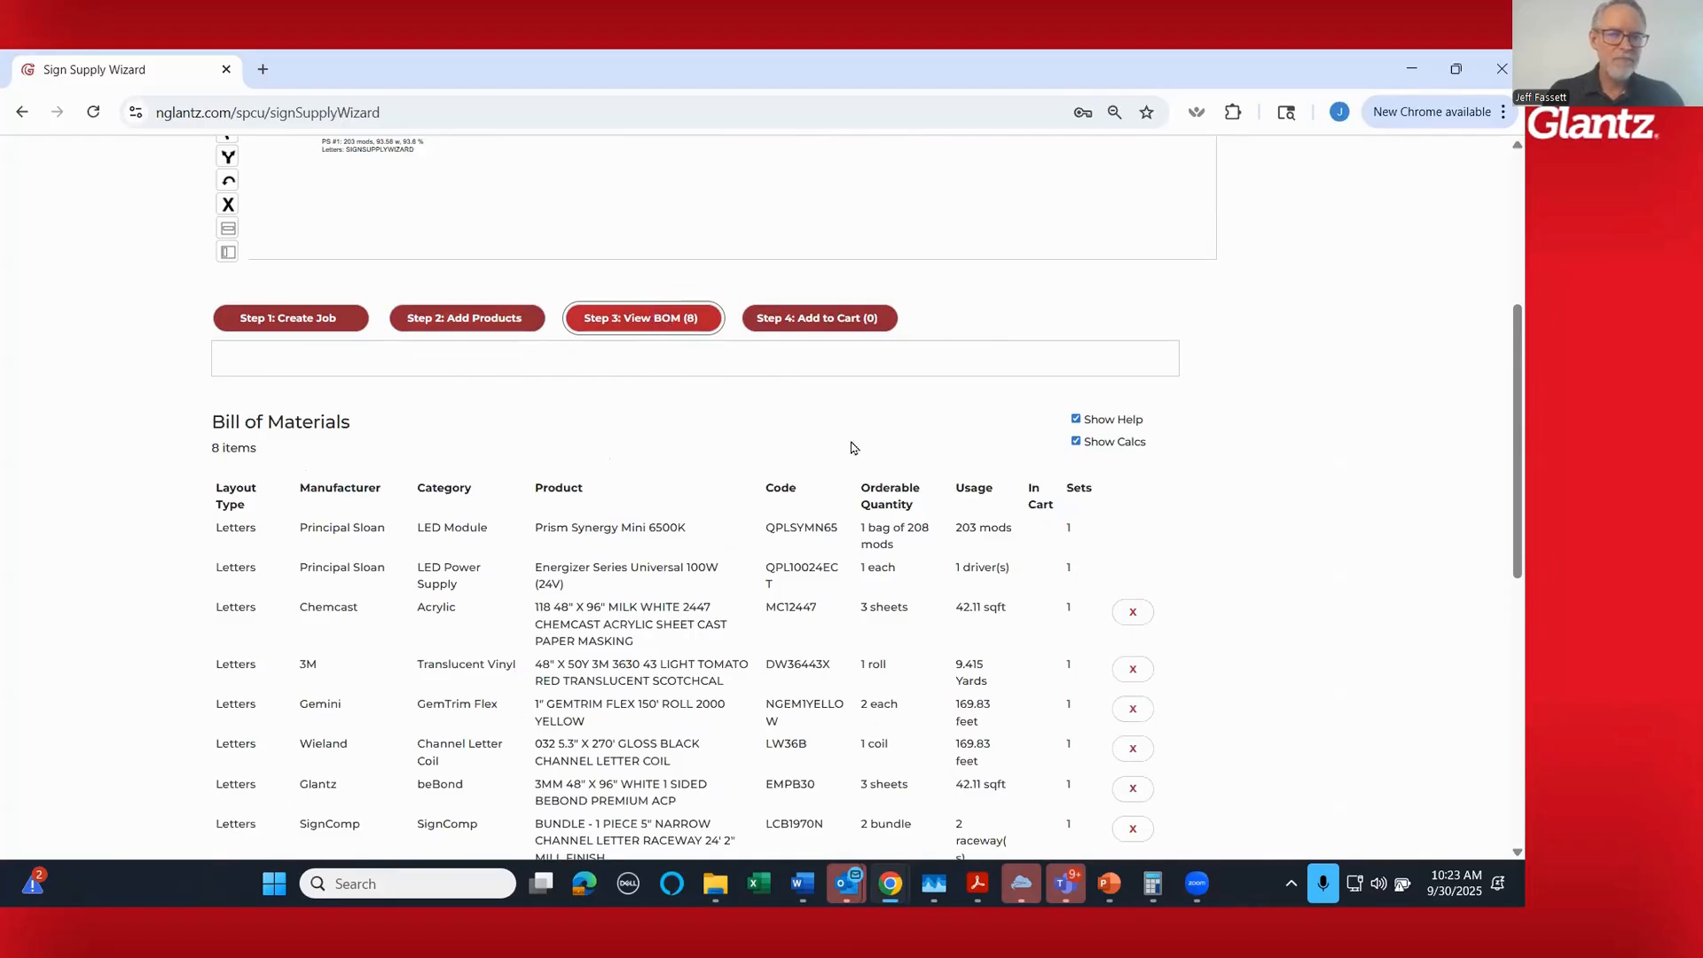
{"action": "scroll", "coordinate": [1351, 546], "scroll_direction": "down", "scroll_amount": 2}
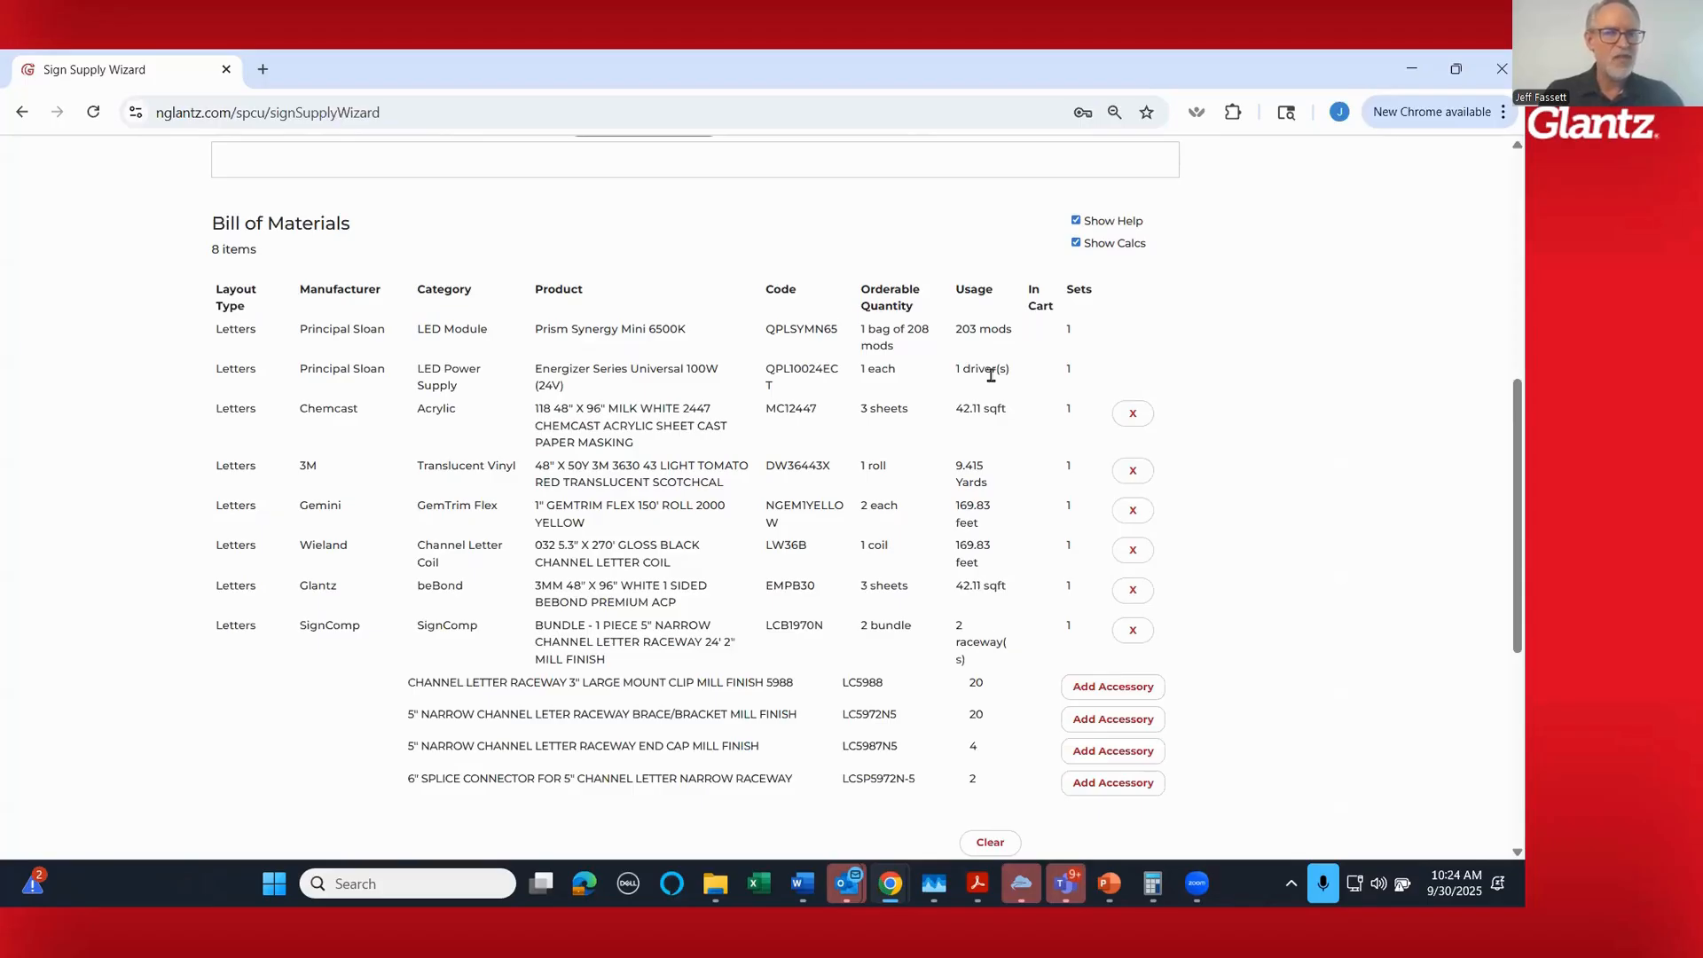
{"action": "scroll", "coordinate": [1232, 593], "scroll_direction": "down", "scroll_amount": 1}
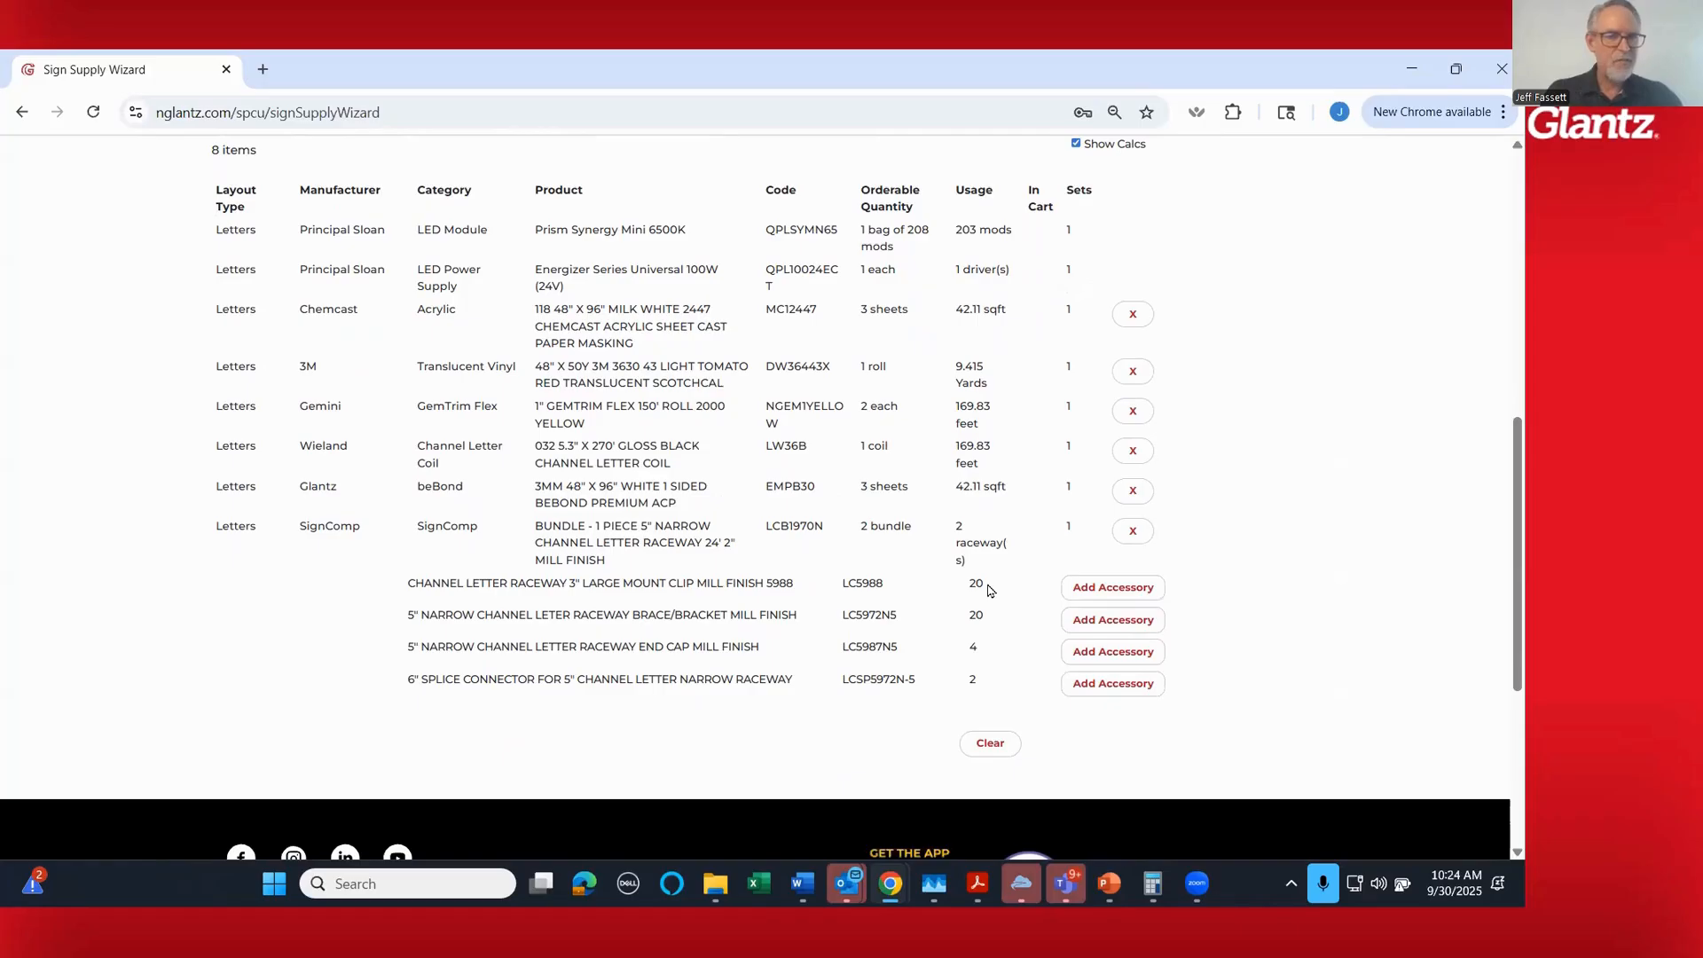
{"action": "left_click", "coordinate": [1106, 588]}
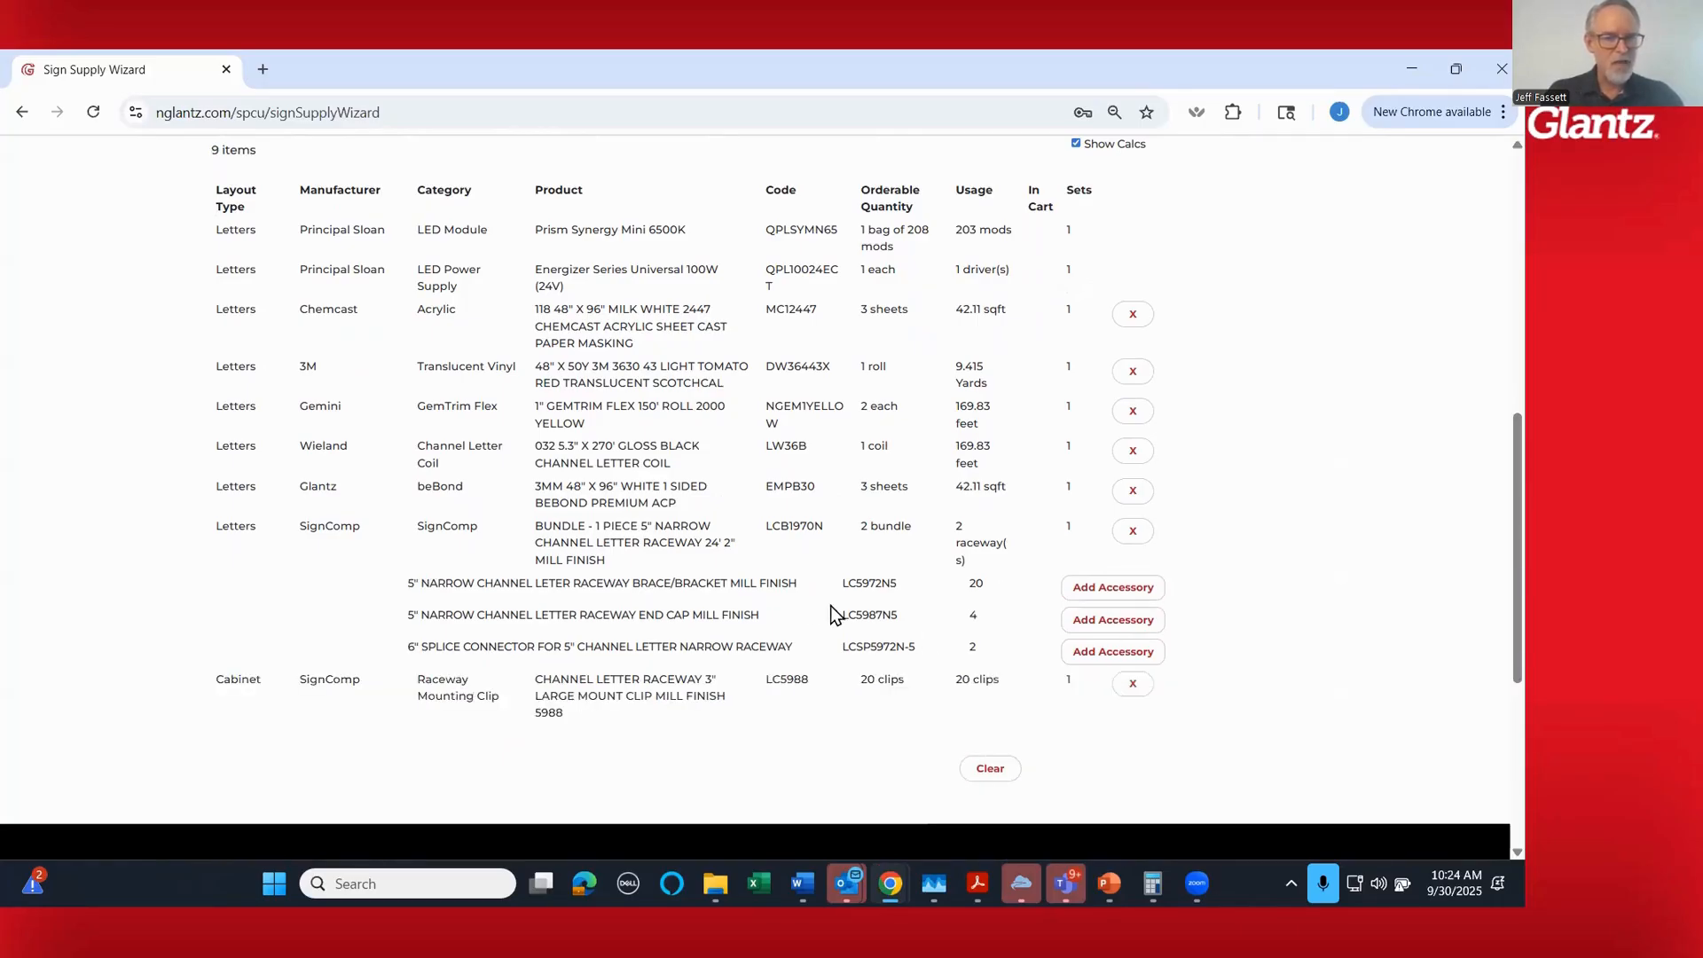
{"action": "left_click", "coordinate": [1109, 590]}
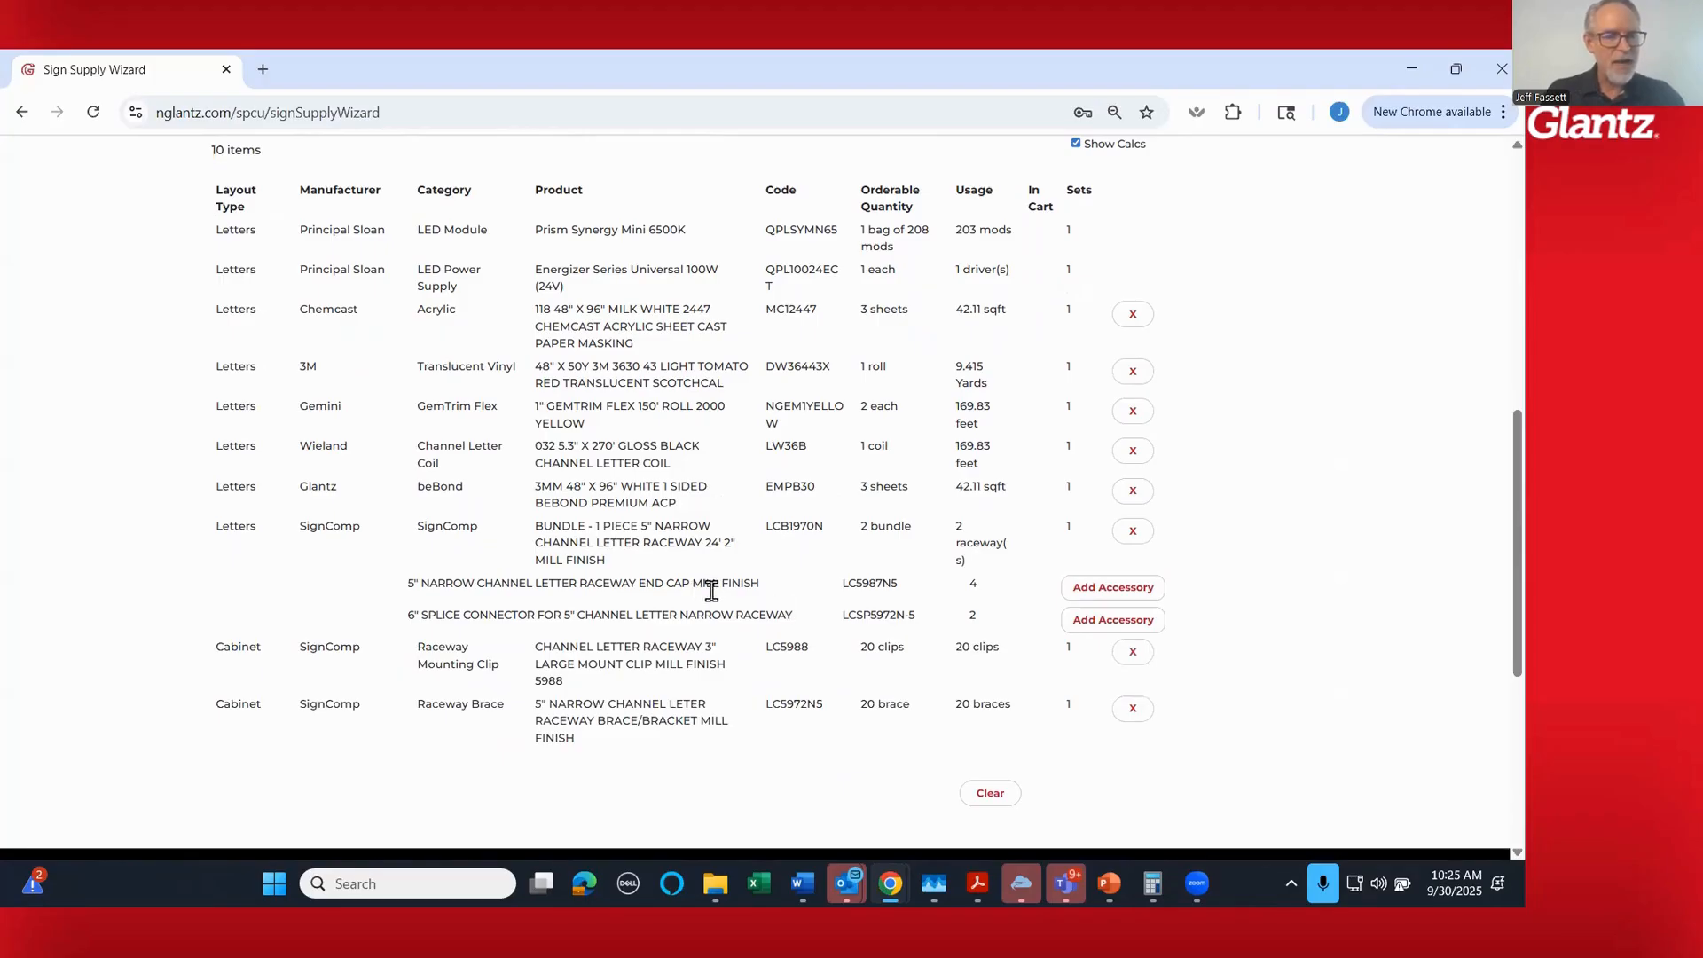
{"action": "left_click", "coordinate": [1100, 589]}
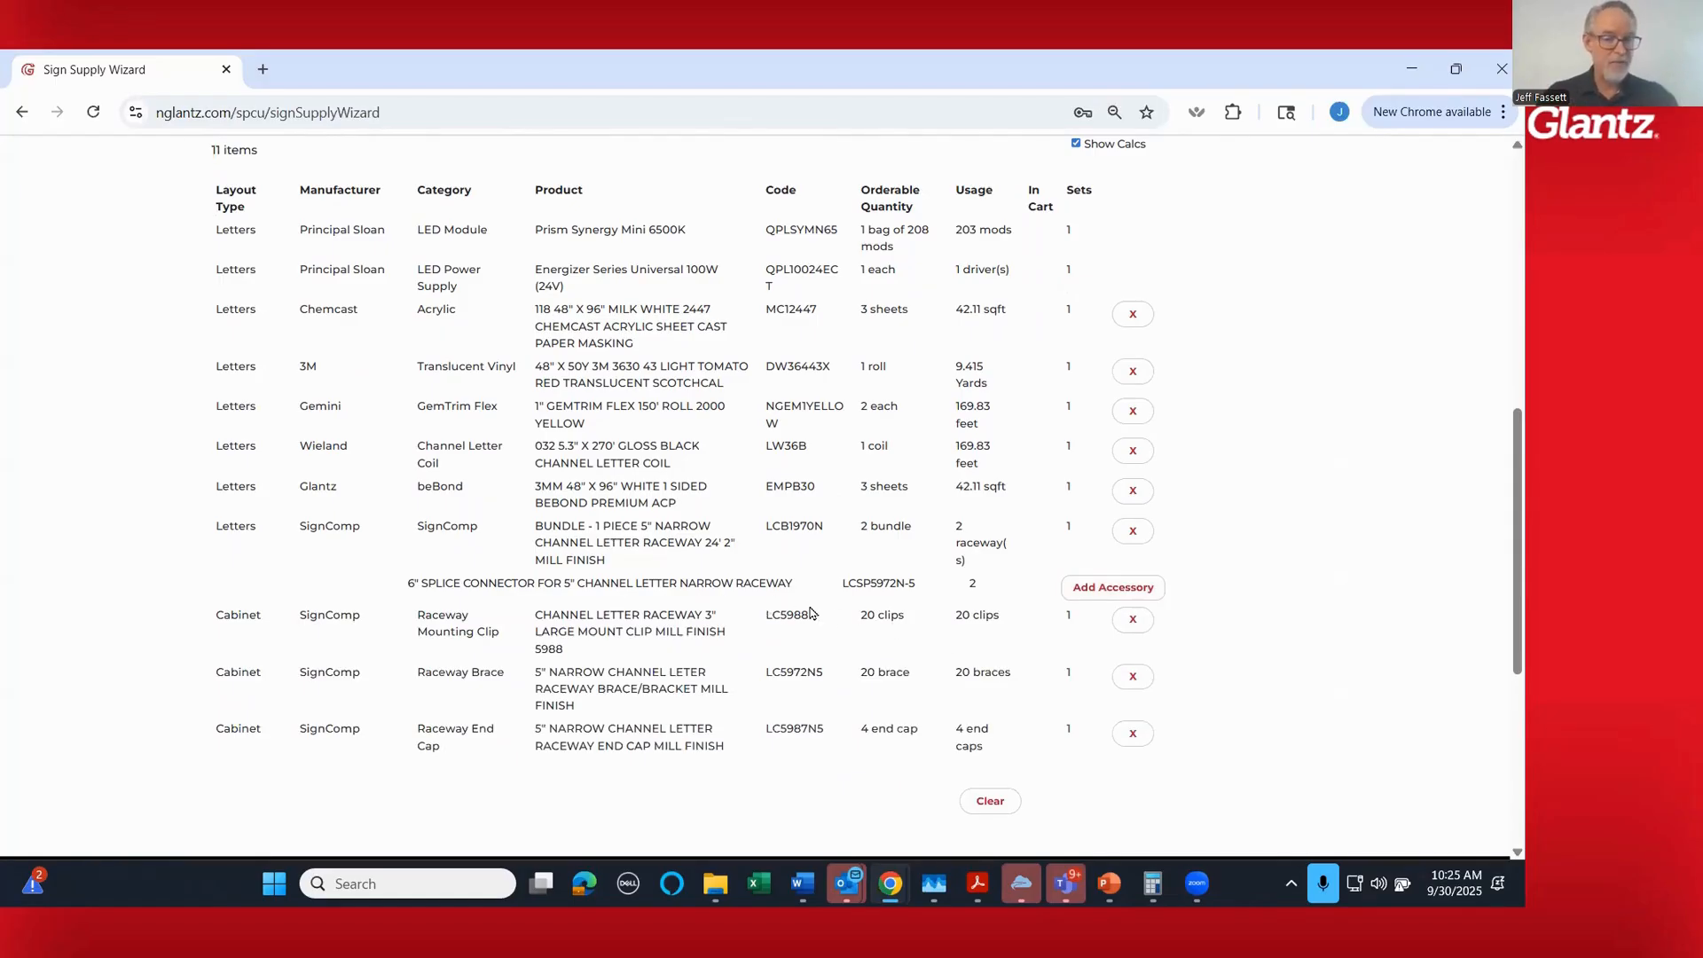
{"action": "left_click", "coordinate": [1124, 591]}
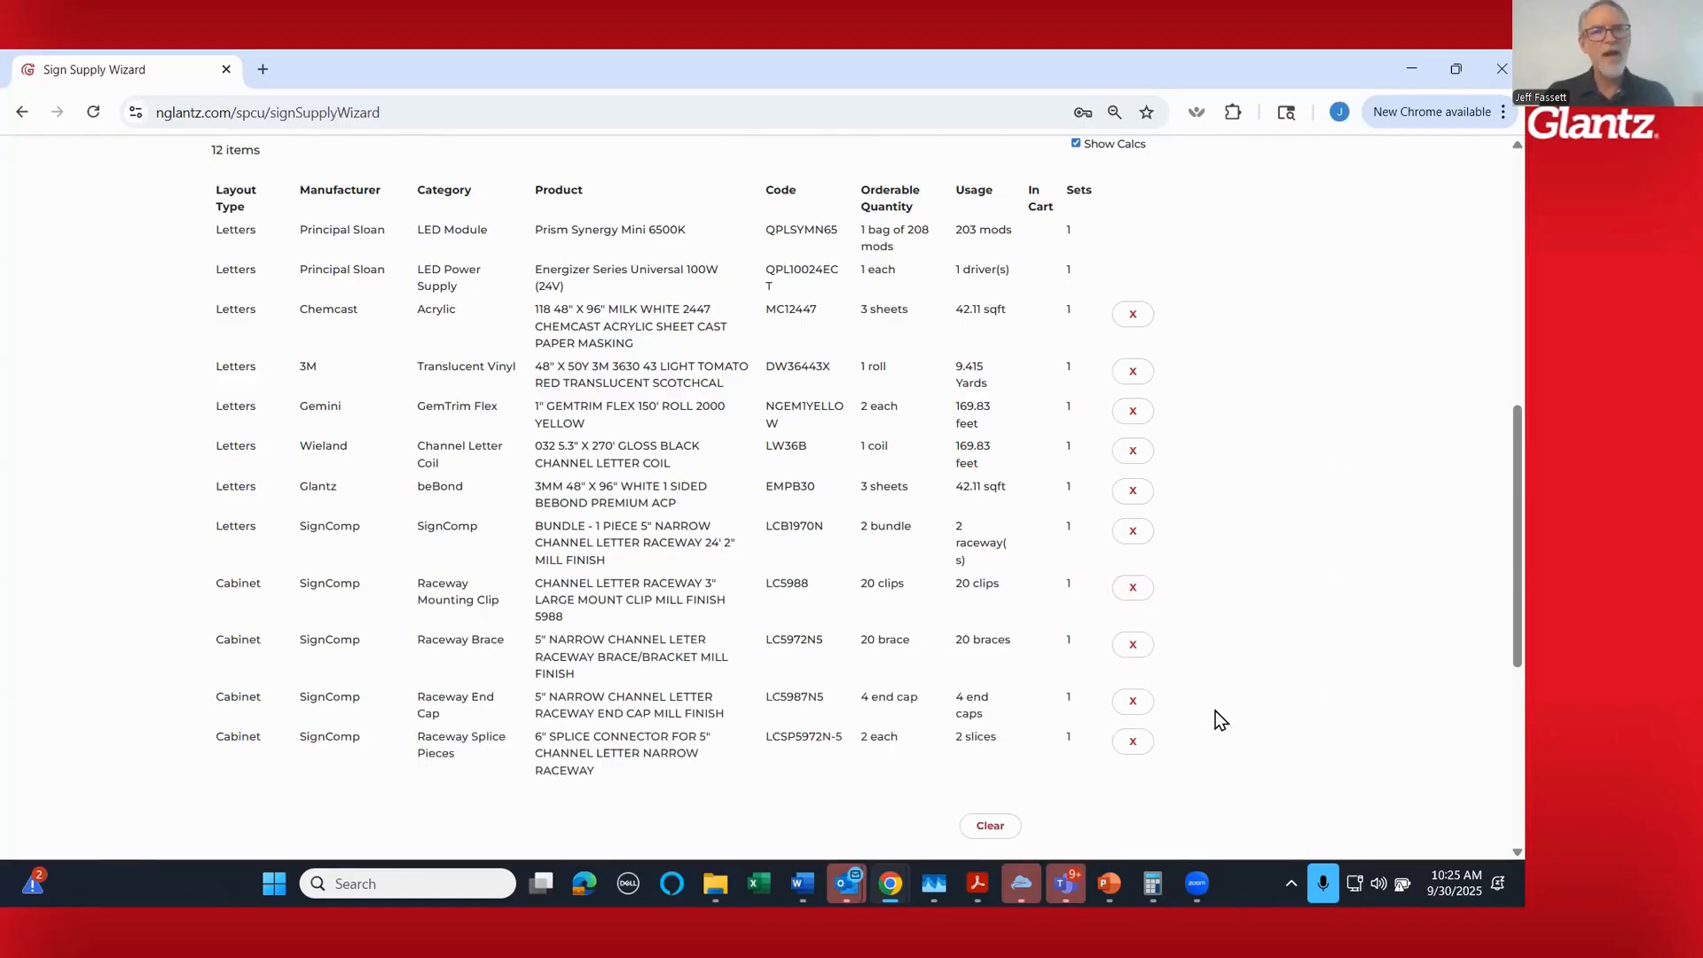
- Add the products in the bill of materials to the shopping cart and reload the job's PDF report
{"action": "scroll", "coordinate": [1204, 710], "scroll_direction": "down", "scroll_amount": 1}
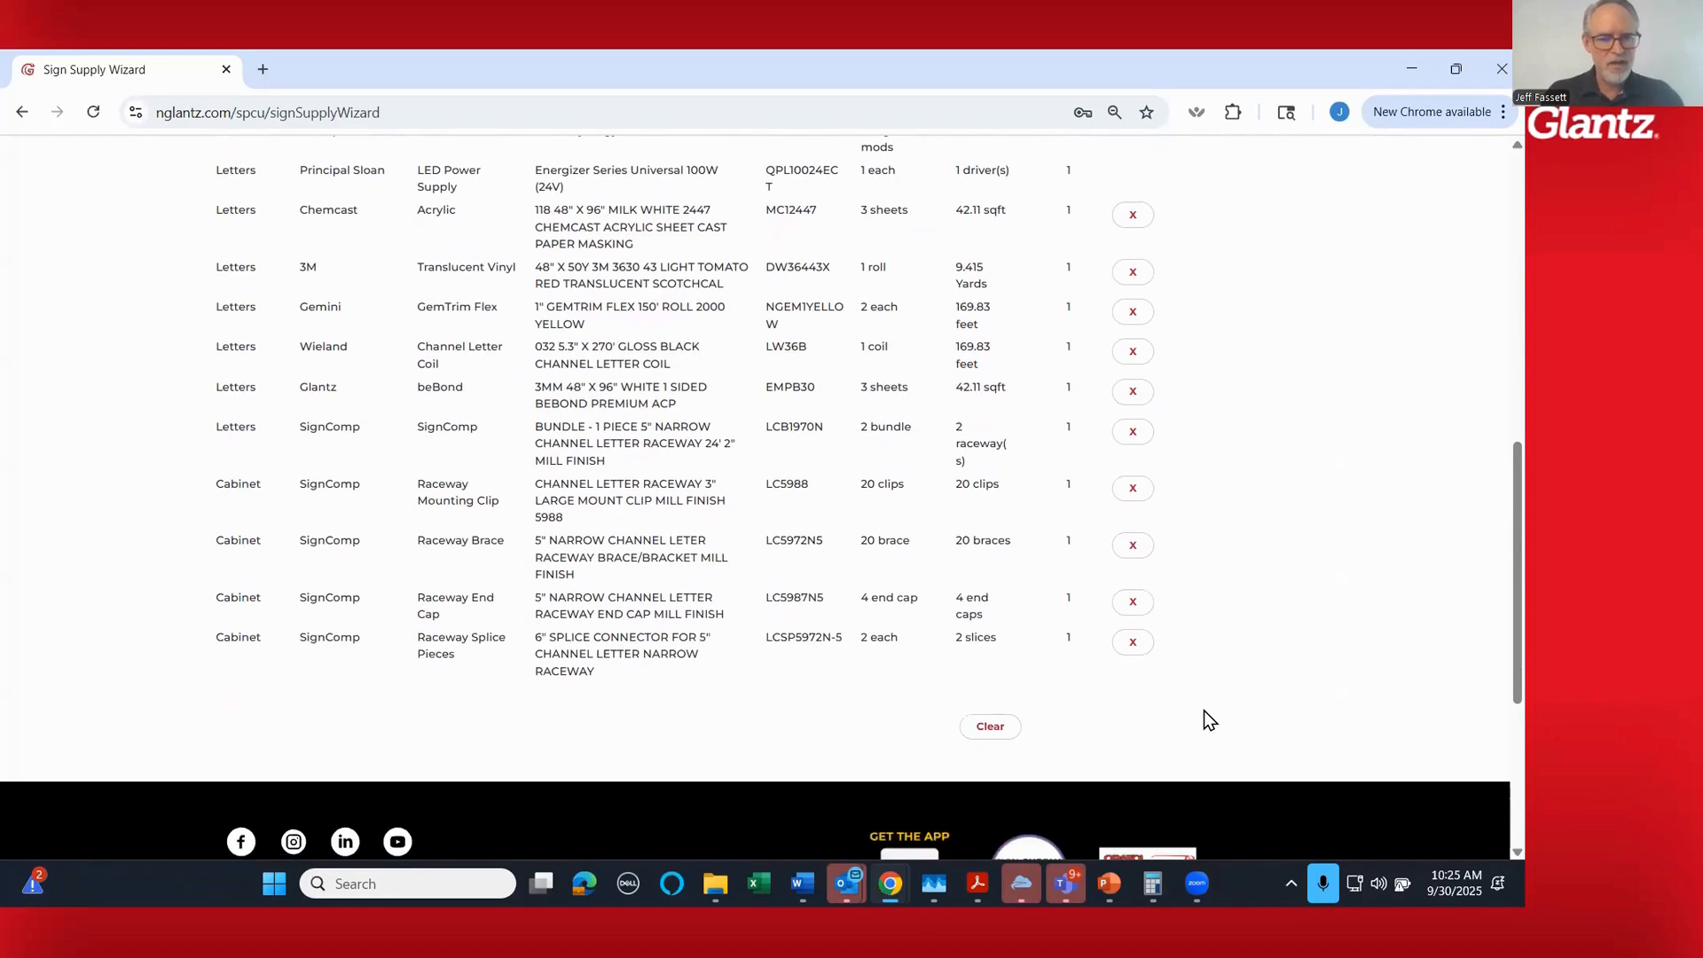
{"action": "scroll", "coordinate": [1205, 711], "scroll_direction": "up", "scroll_amount": 1}
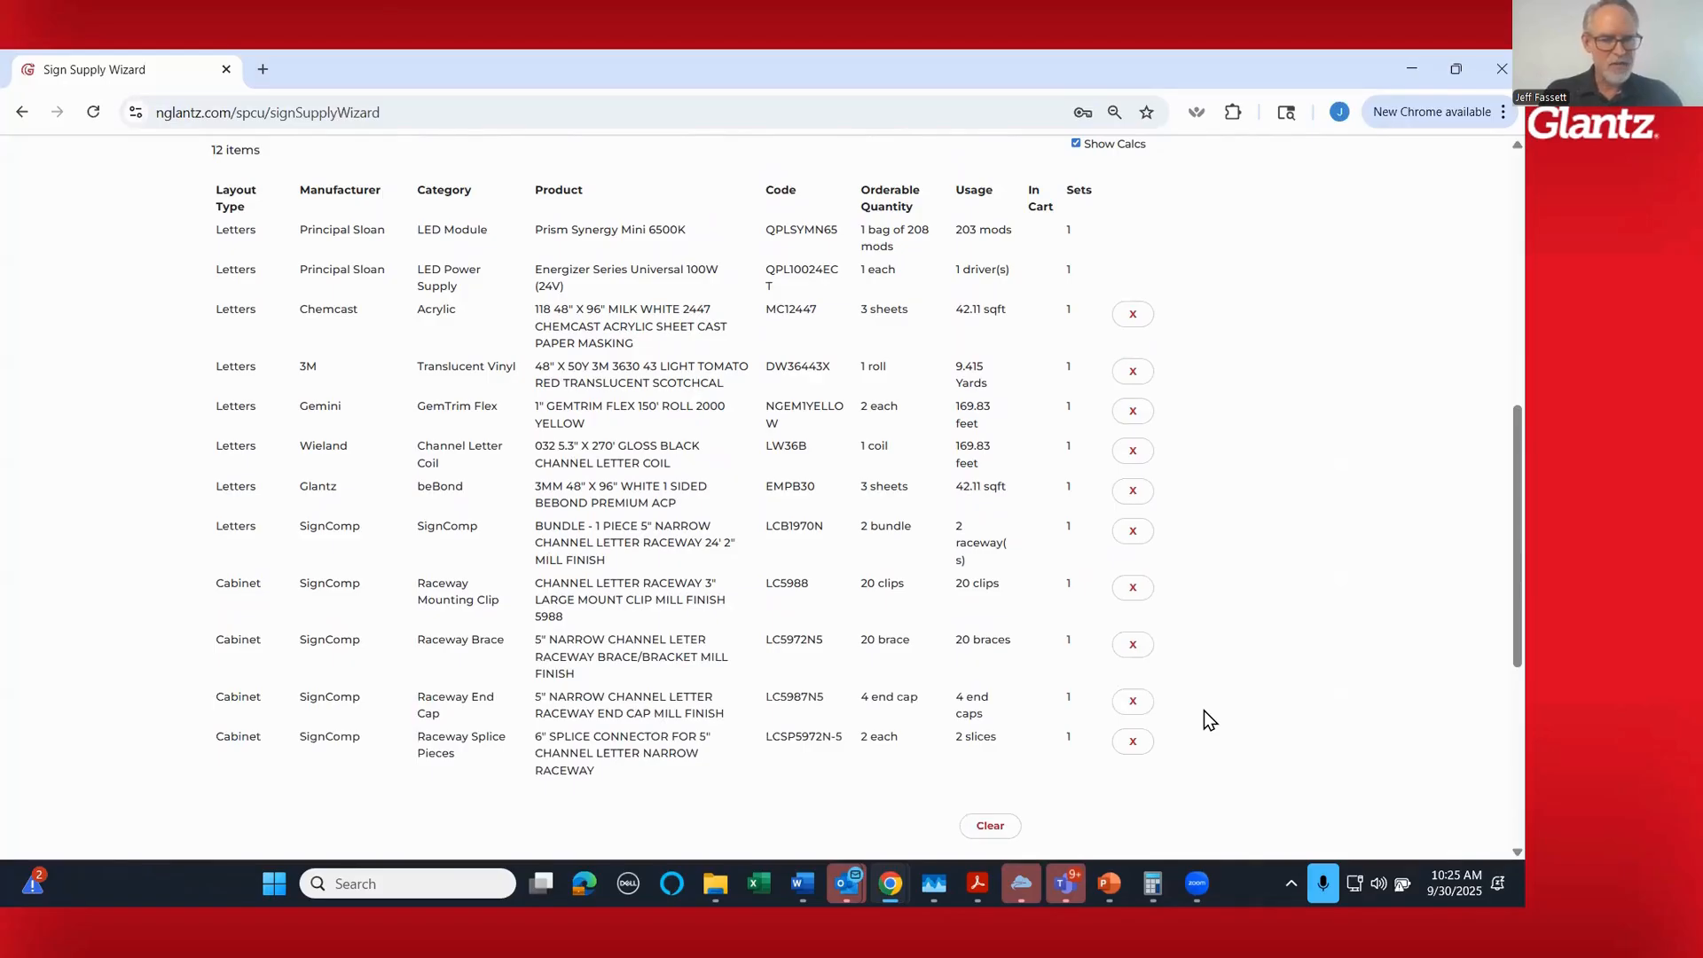
{"action": "scroll", "coordinate": [1205, 710], "scroll_direction": "up", "scroll_amount": 2}
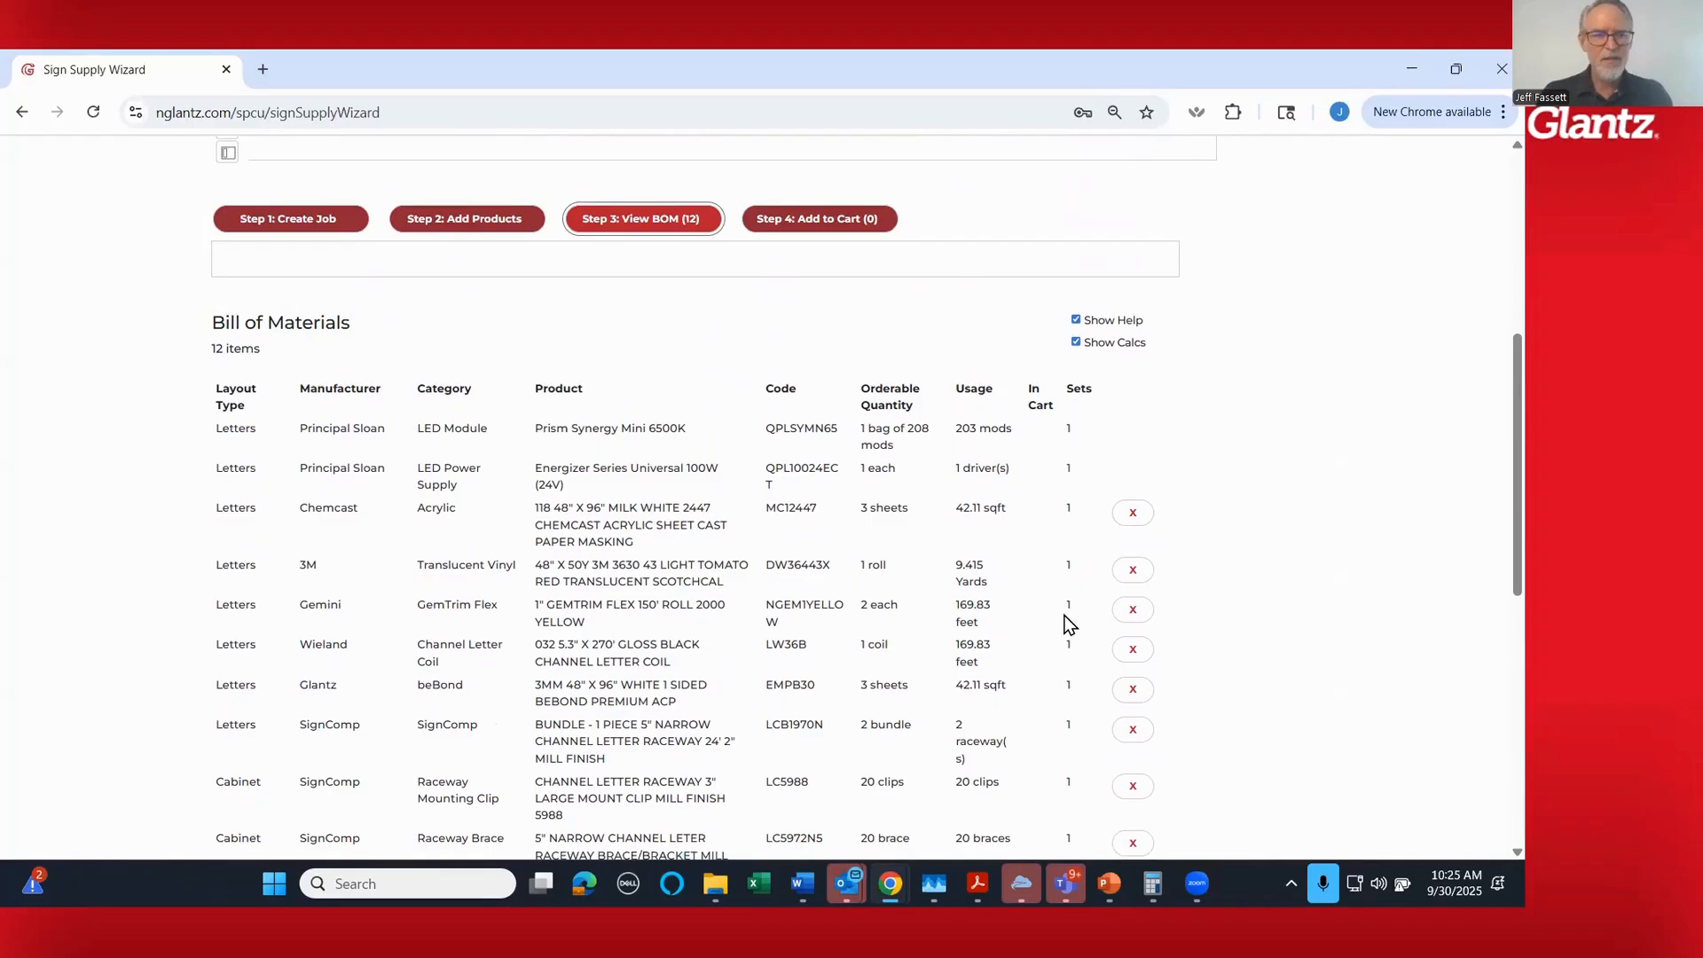
{"action": "mouse_move", "coordinate": [467, 228]}
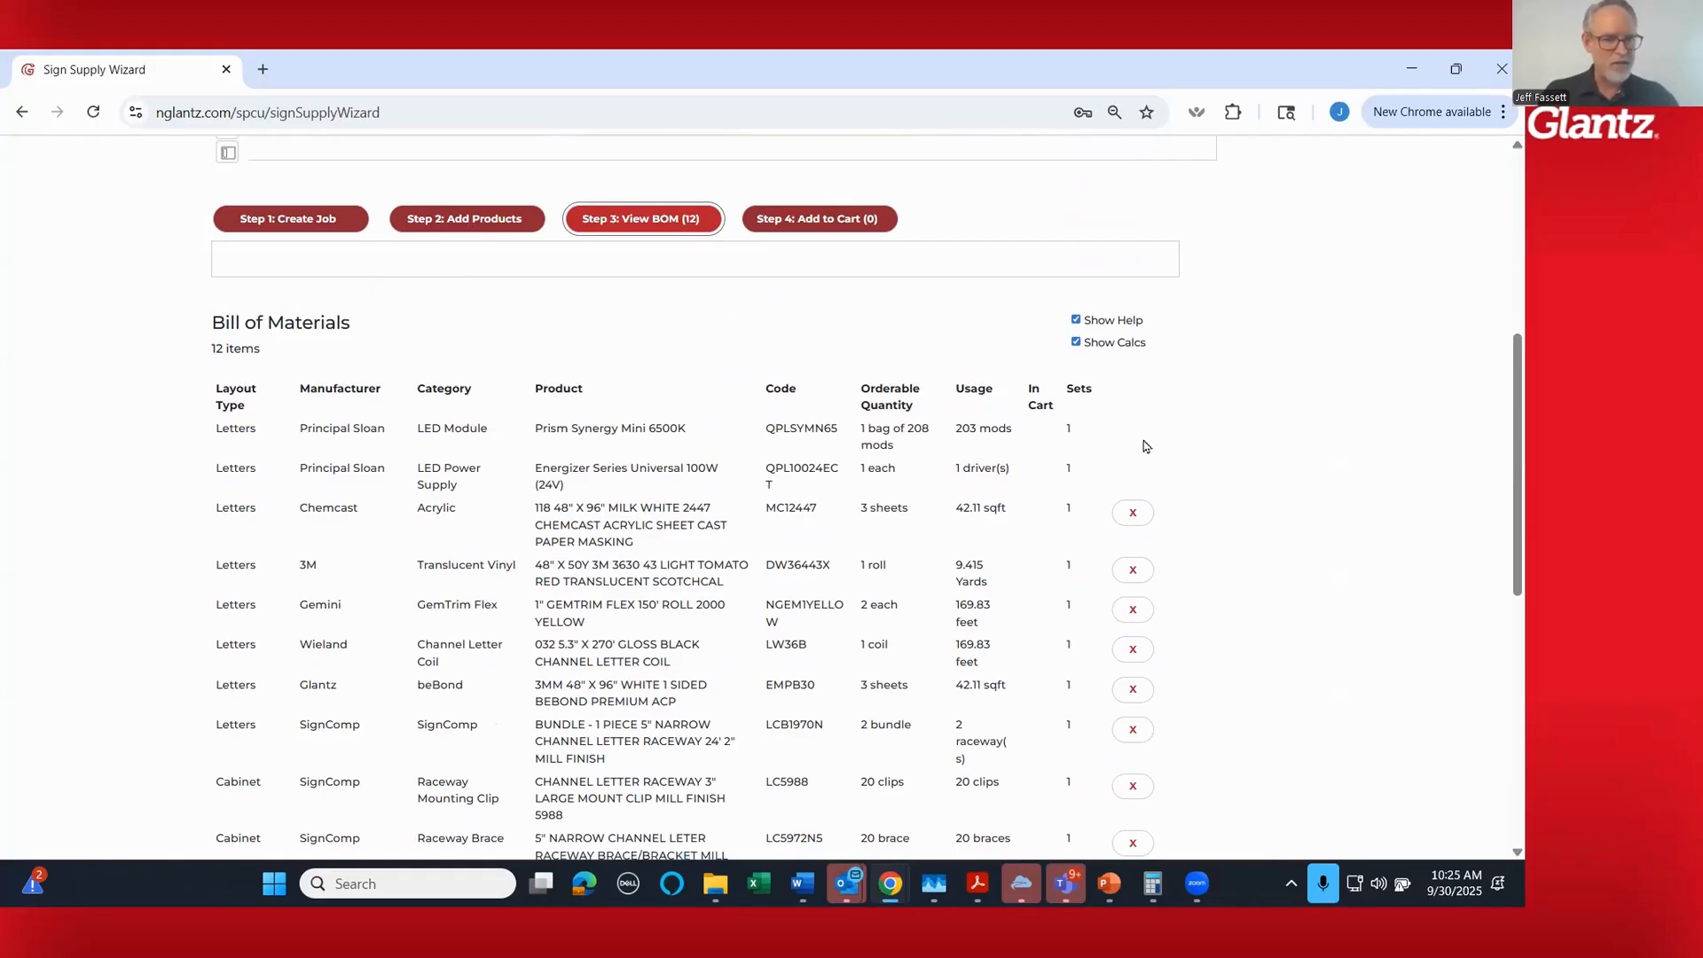
{"action": "scroll", "coordinate": [1241, 577], "scroll_direction": "up", "scroll_amount": 3}
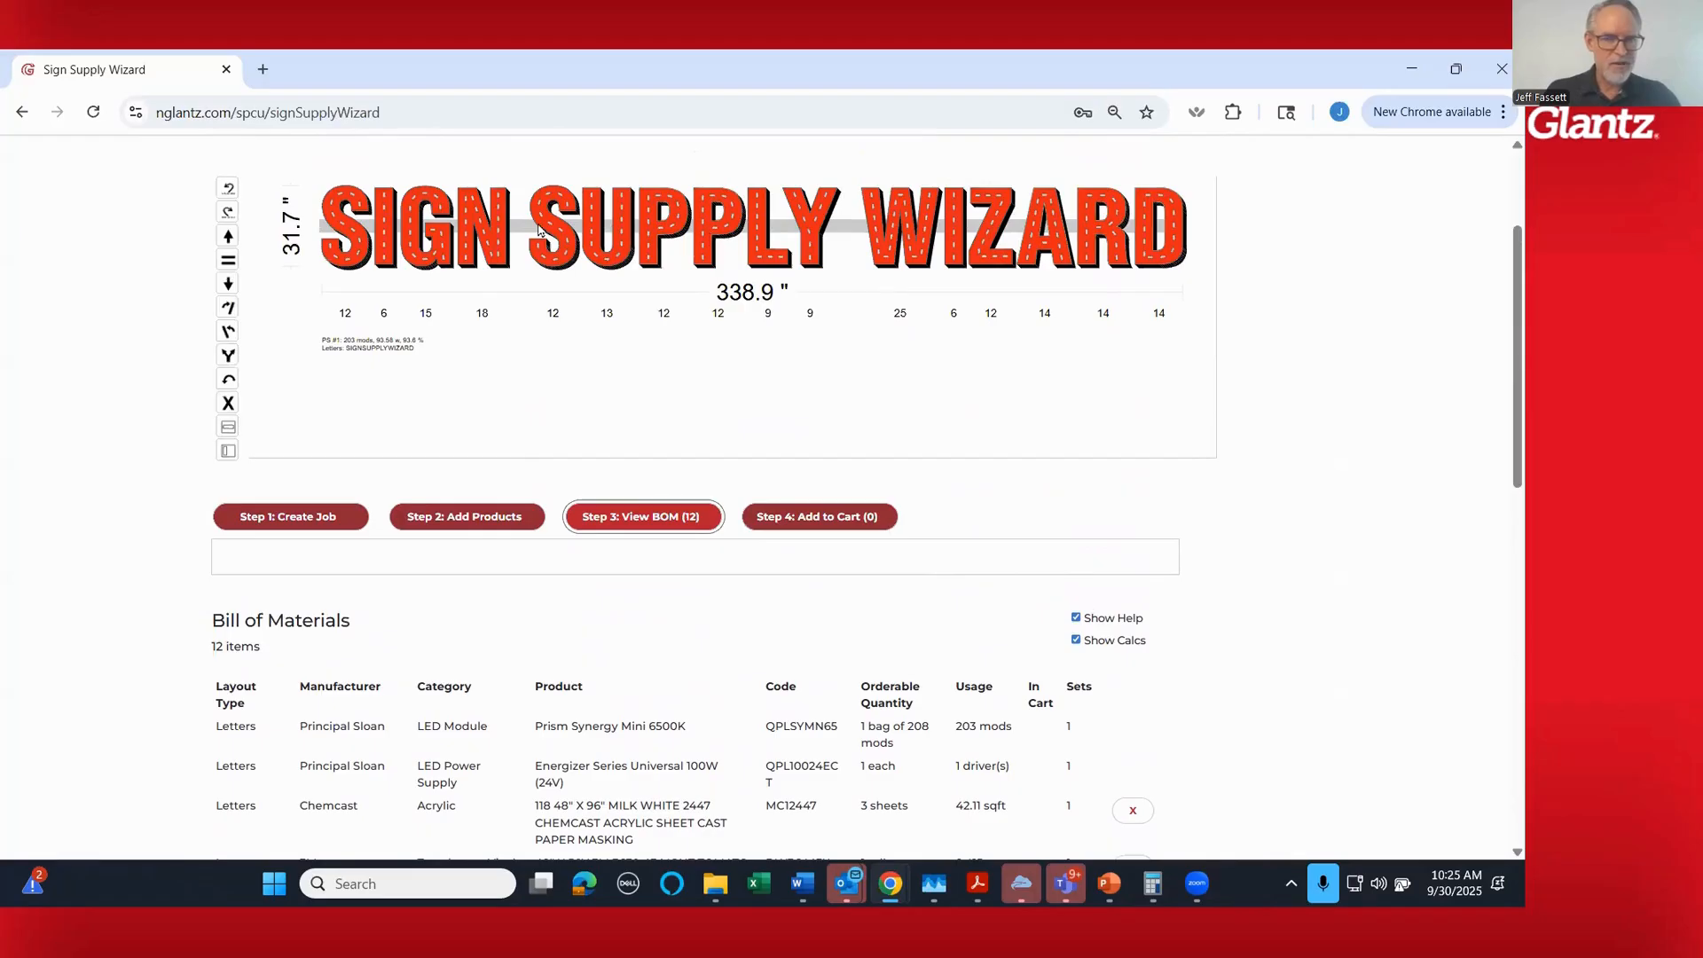
{"action": "mouse_move", "coordinate": [817, 519]}
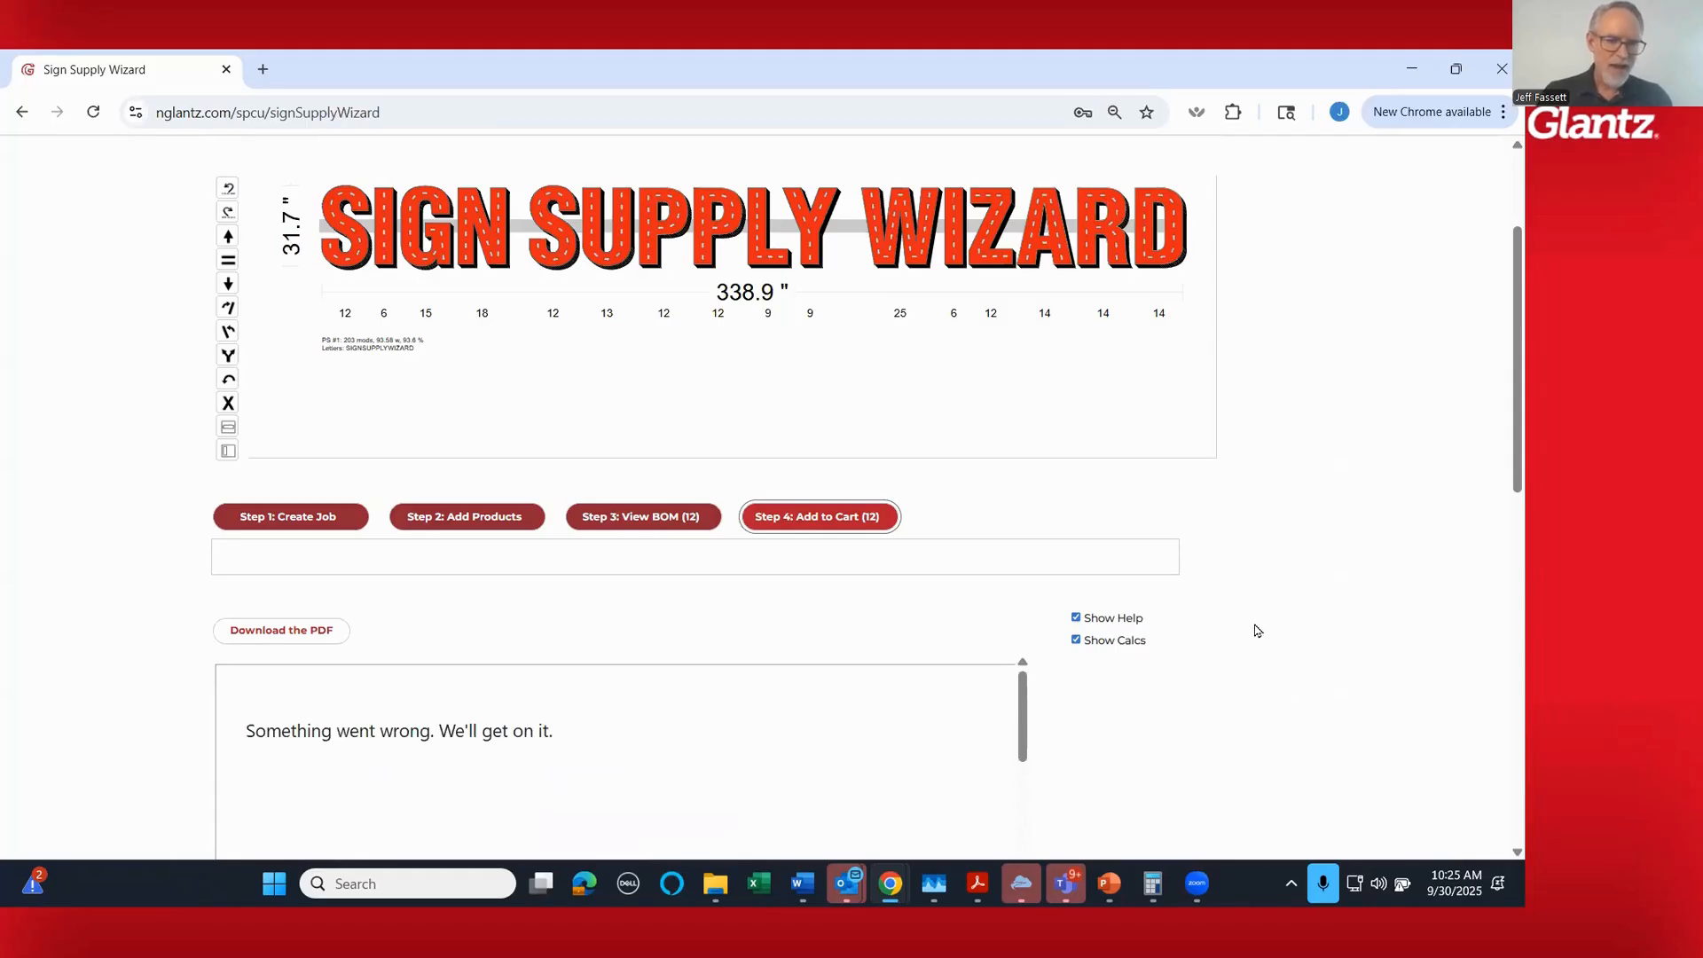
{"action": "scroll", "coordinate": [1256, 631], "scroll_direction": "down", "scroll_amount": 1}
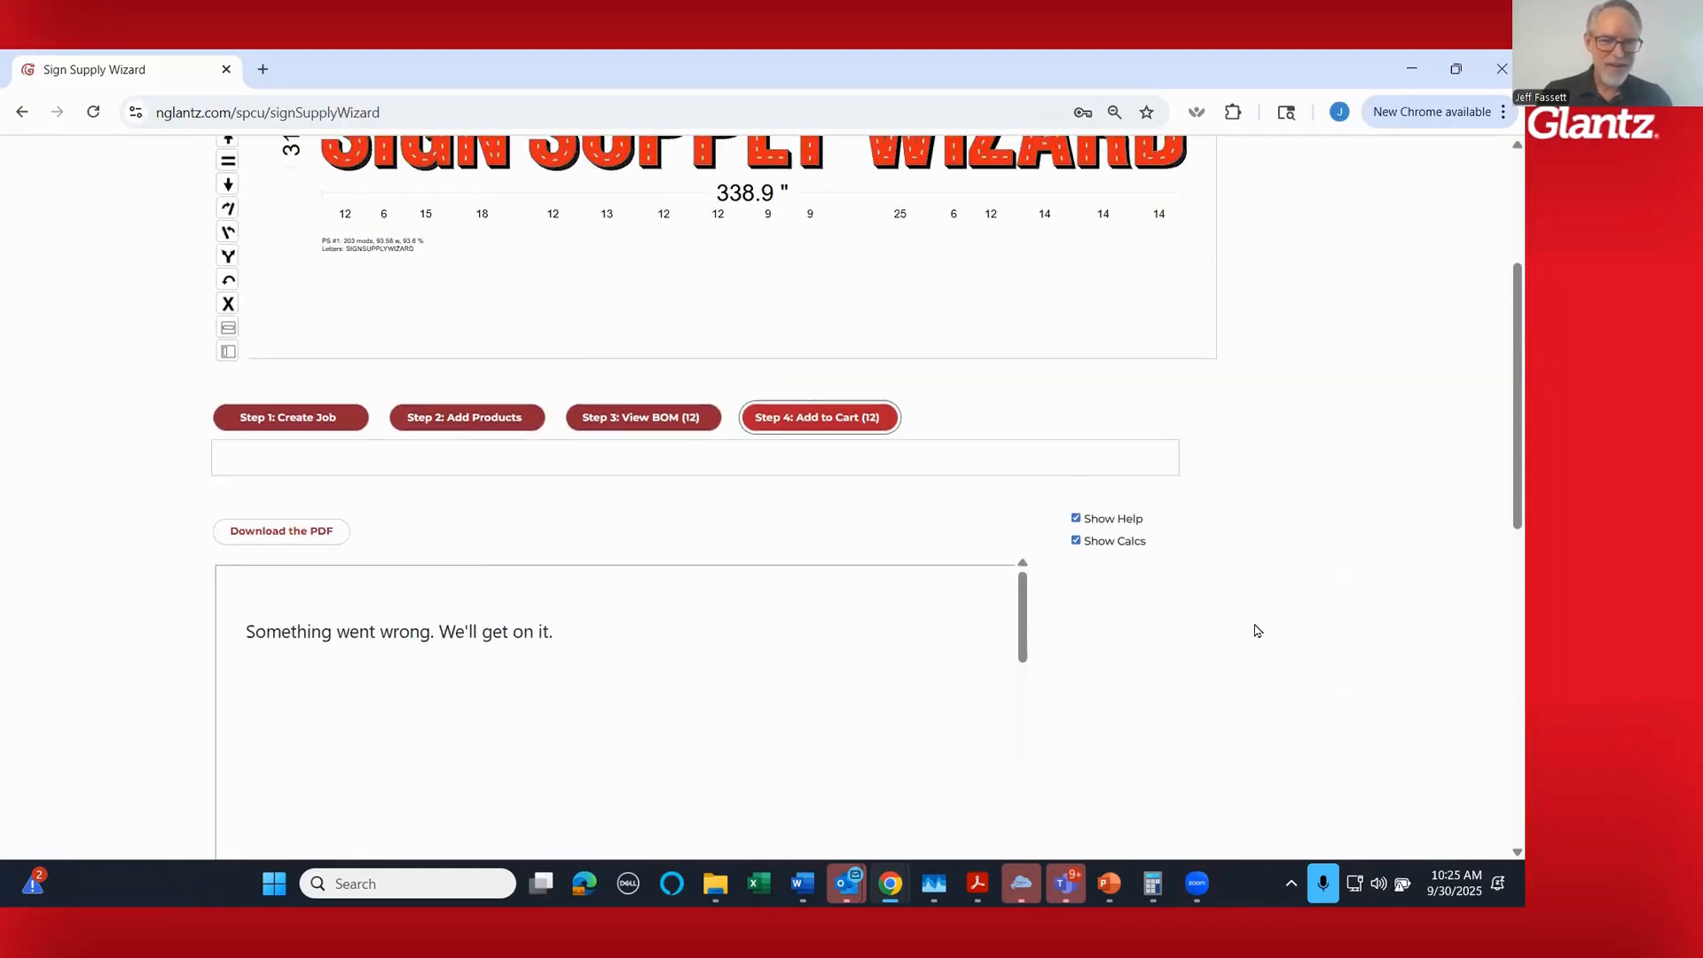
{"action": "mouse_move", "coordinate": [808, 426]}
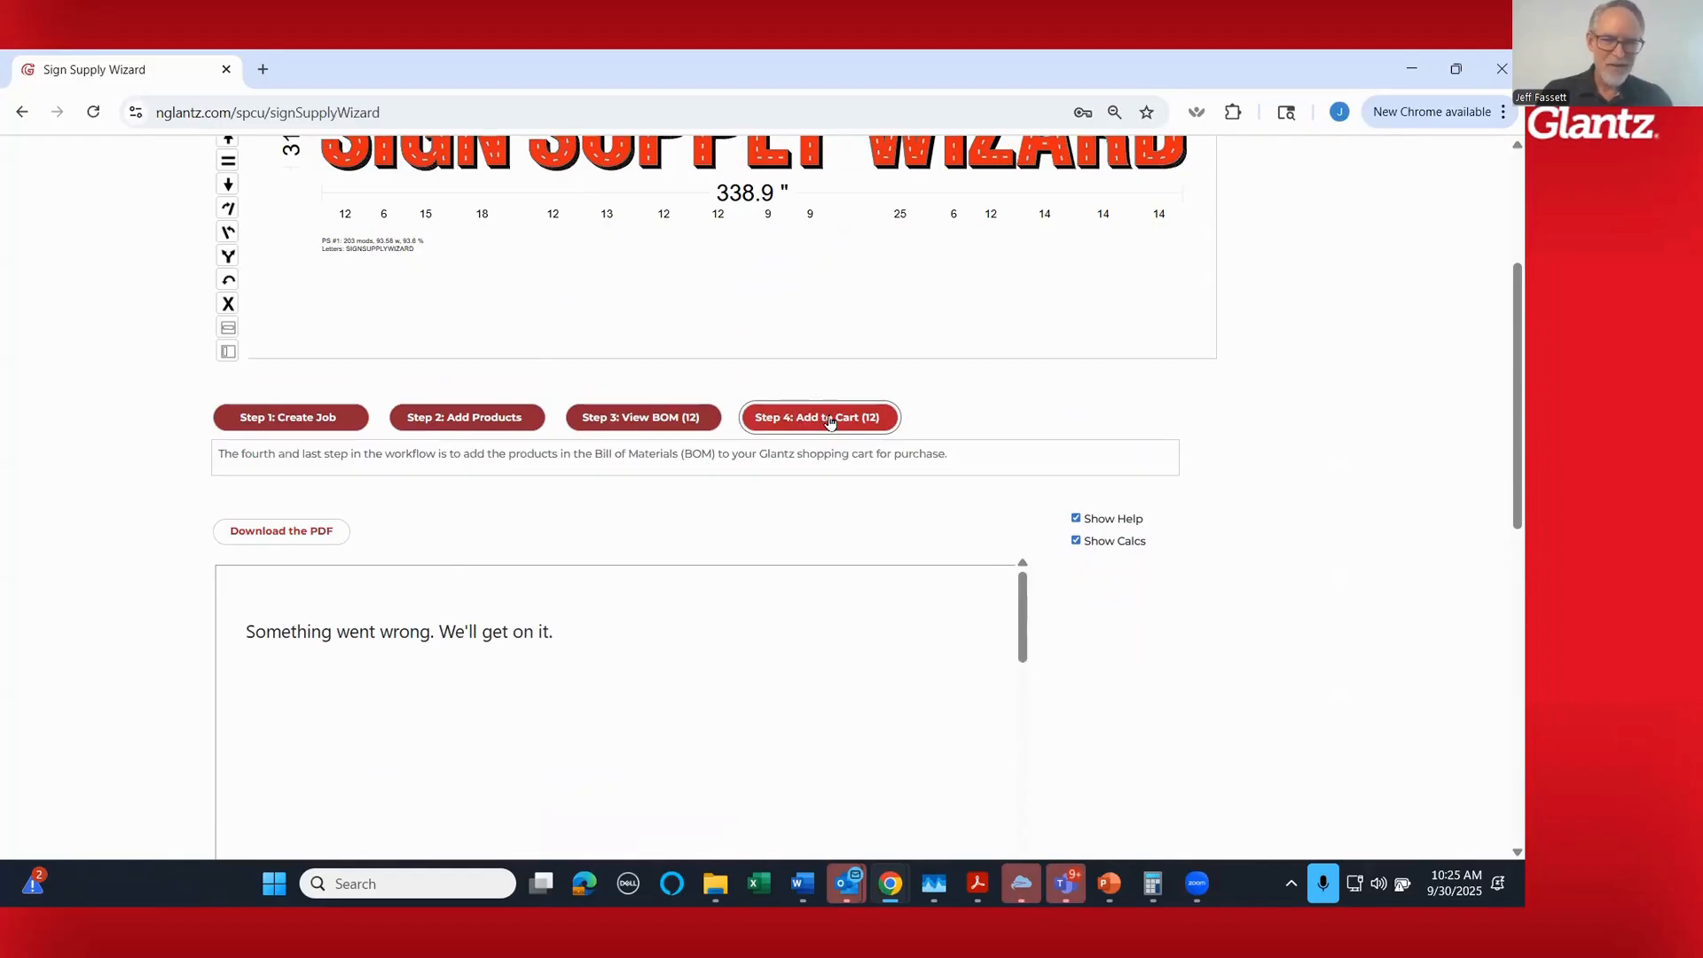
{"action": "left_click", "coordinate": [830, 422]}
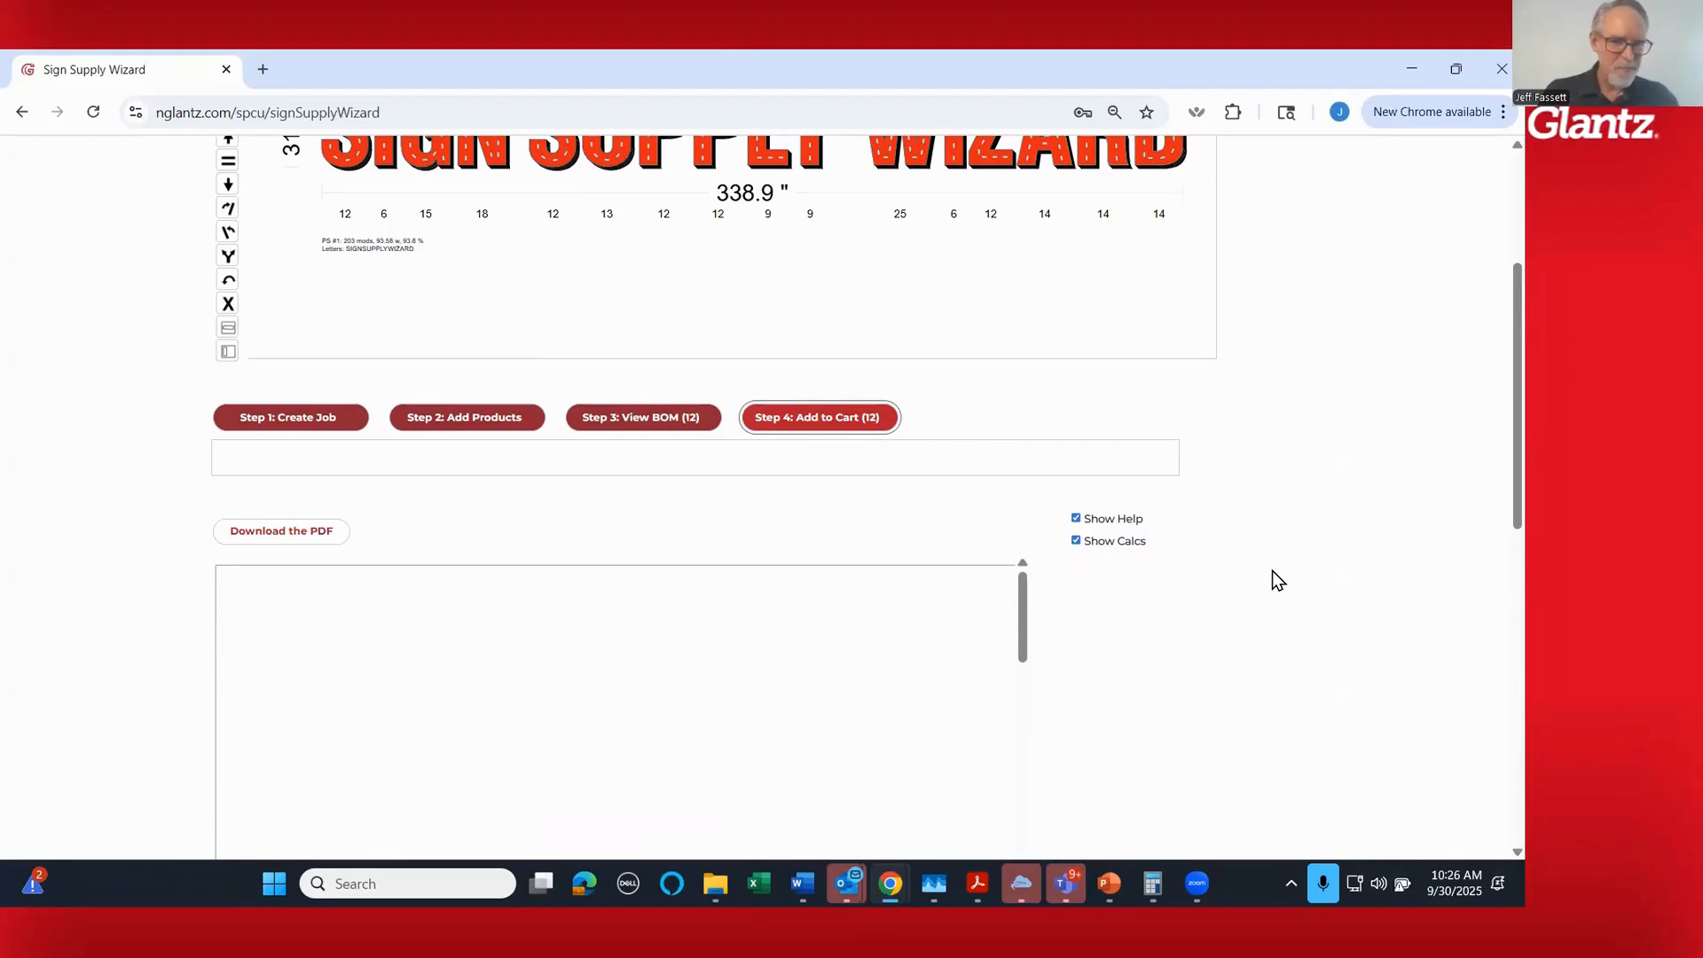
- Enlarge the PDF report to 75% and review its sign layout, text details, power supplies and bill of materials pages
{"action": "scroll", "coordinate": [1272, 580], "scroll_direction": "down", "scroll_amount": 2}
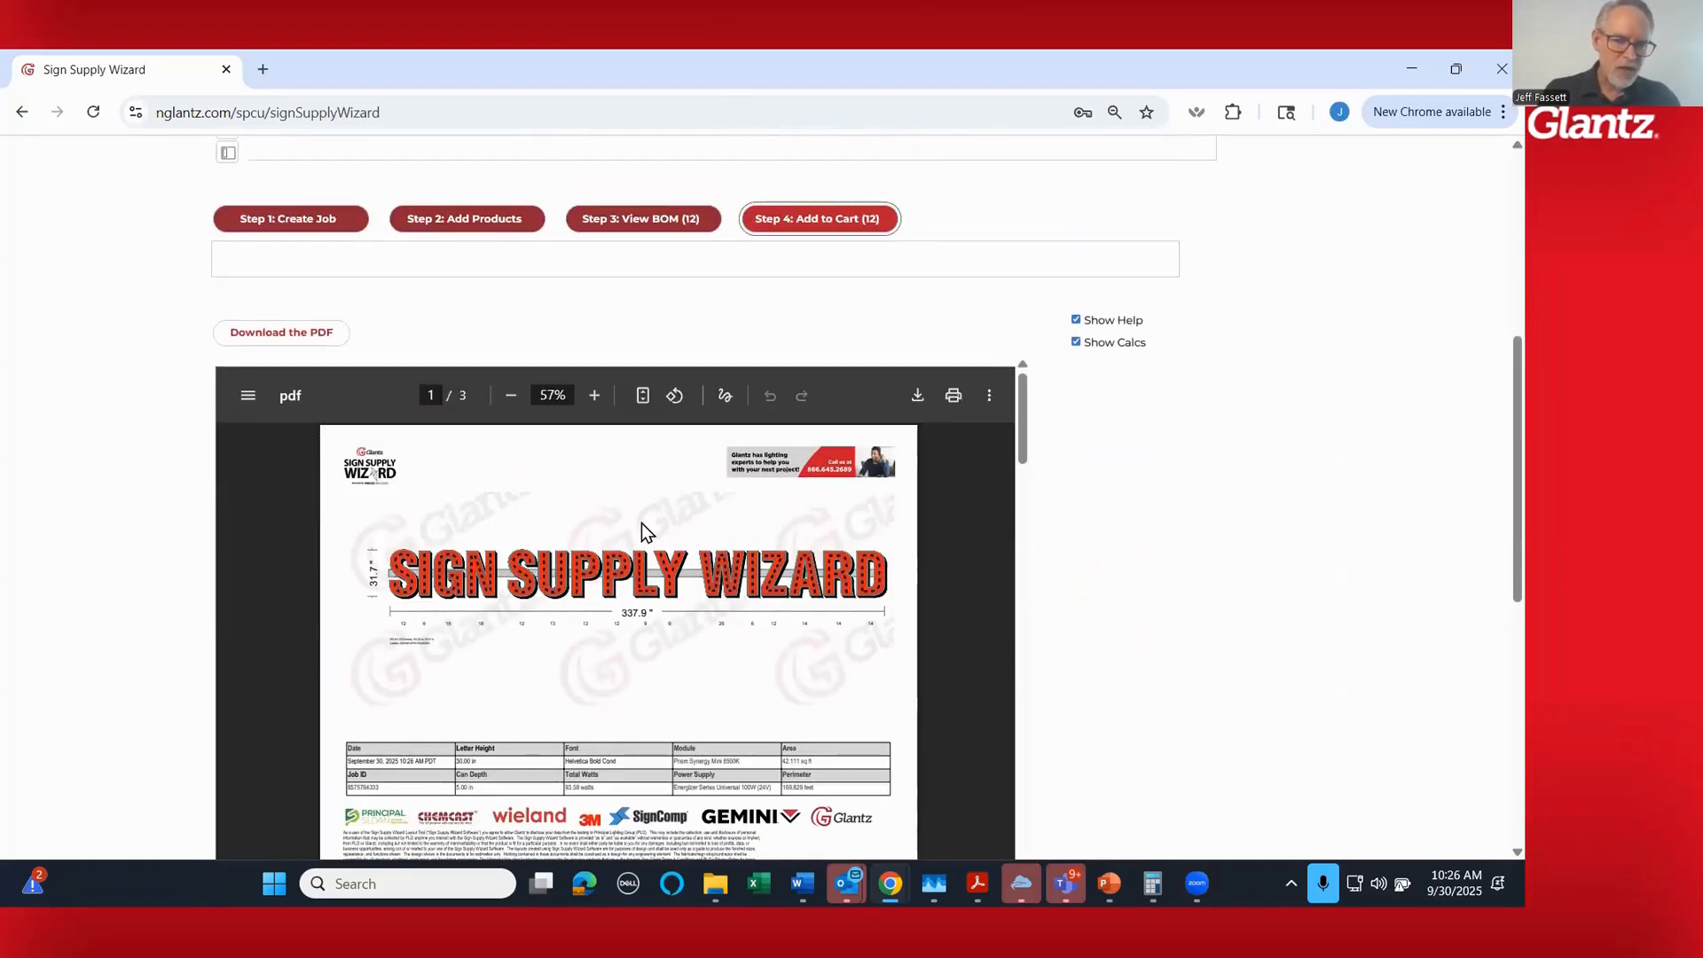
{"action": "scroll", "coordinate": [642, 524], "scroll_direction": "down", "scroll_amount": 1}
{"action": "scroll", "coordinate": [823, 538], "scroll_direction": "up", "scroll_amount": 1}
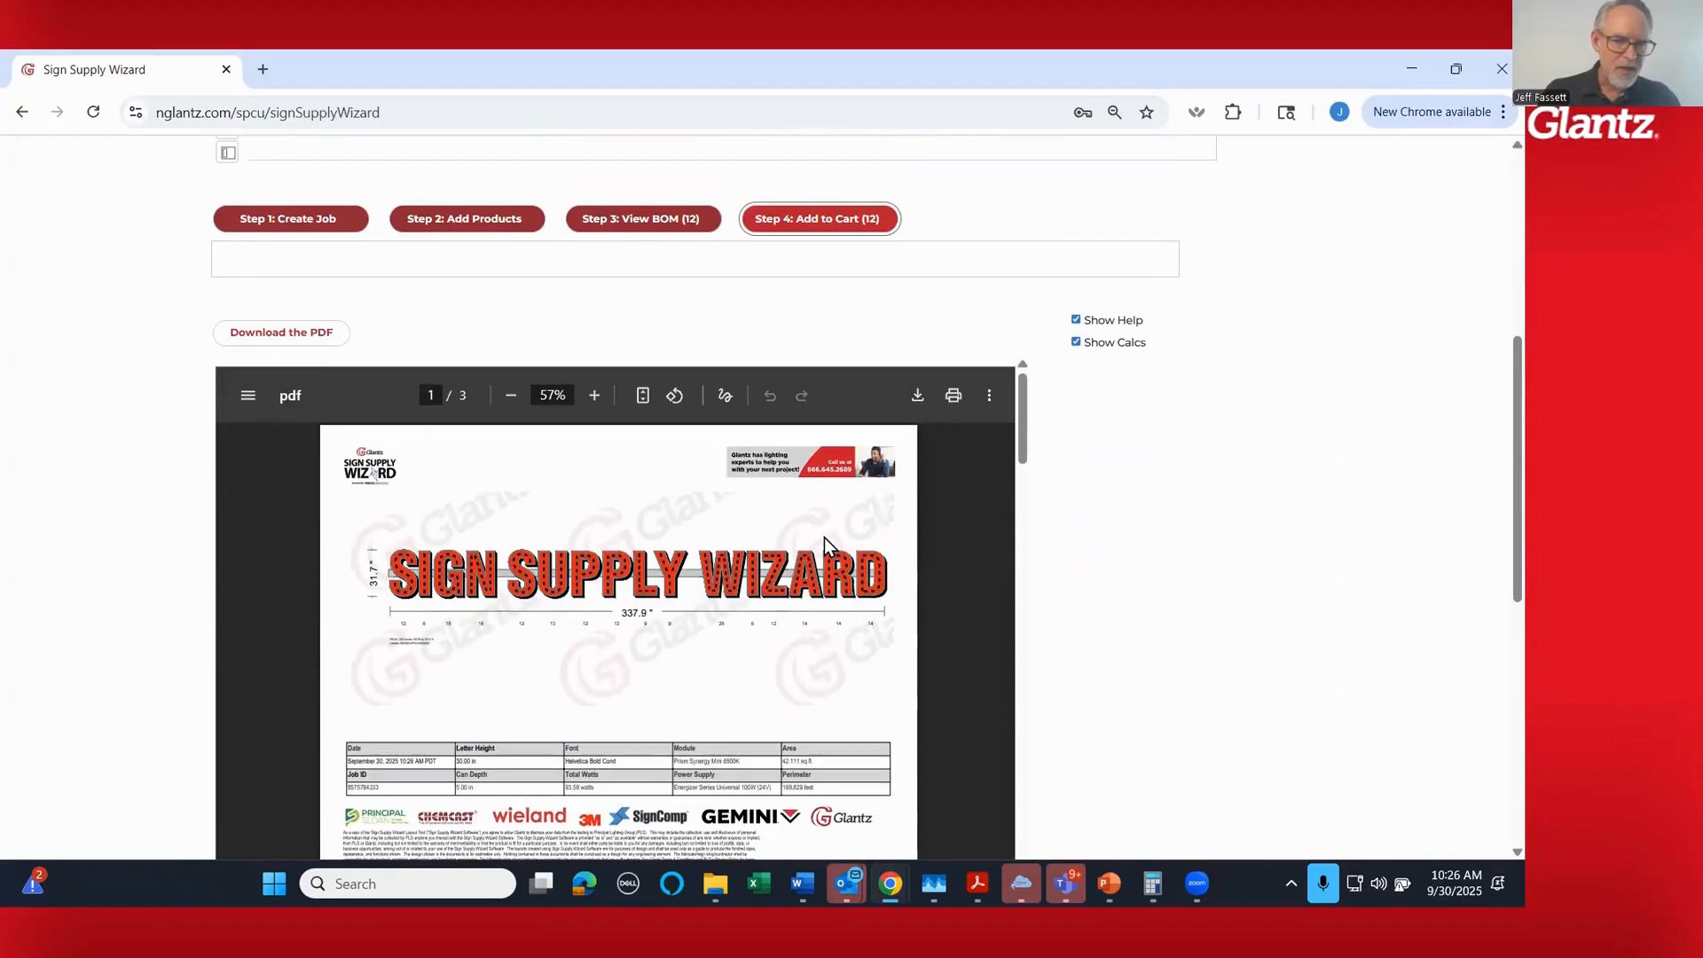
{"action": "left_click", "coordinate": [597, 396]}
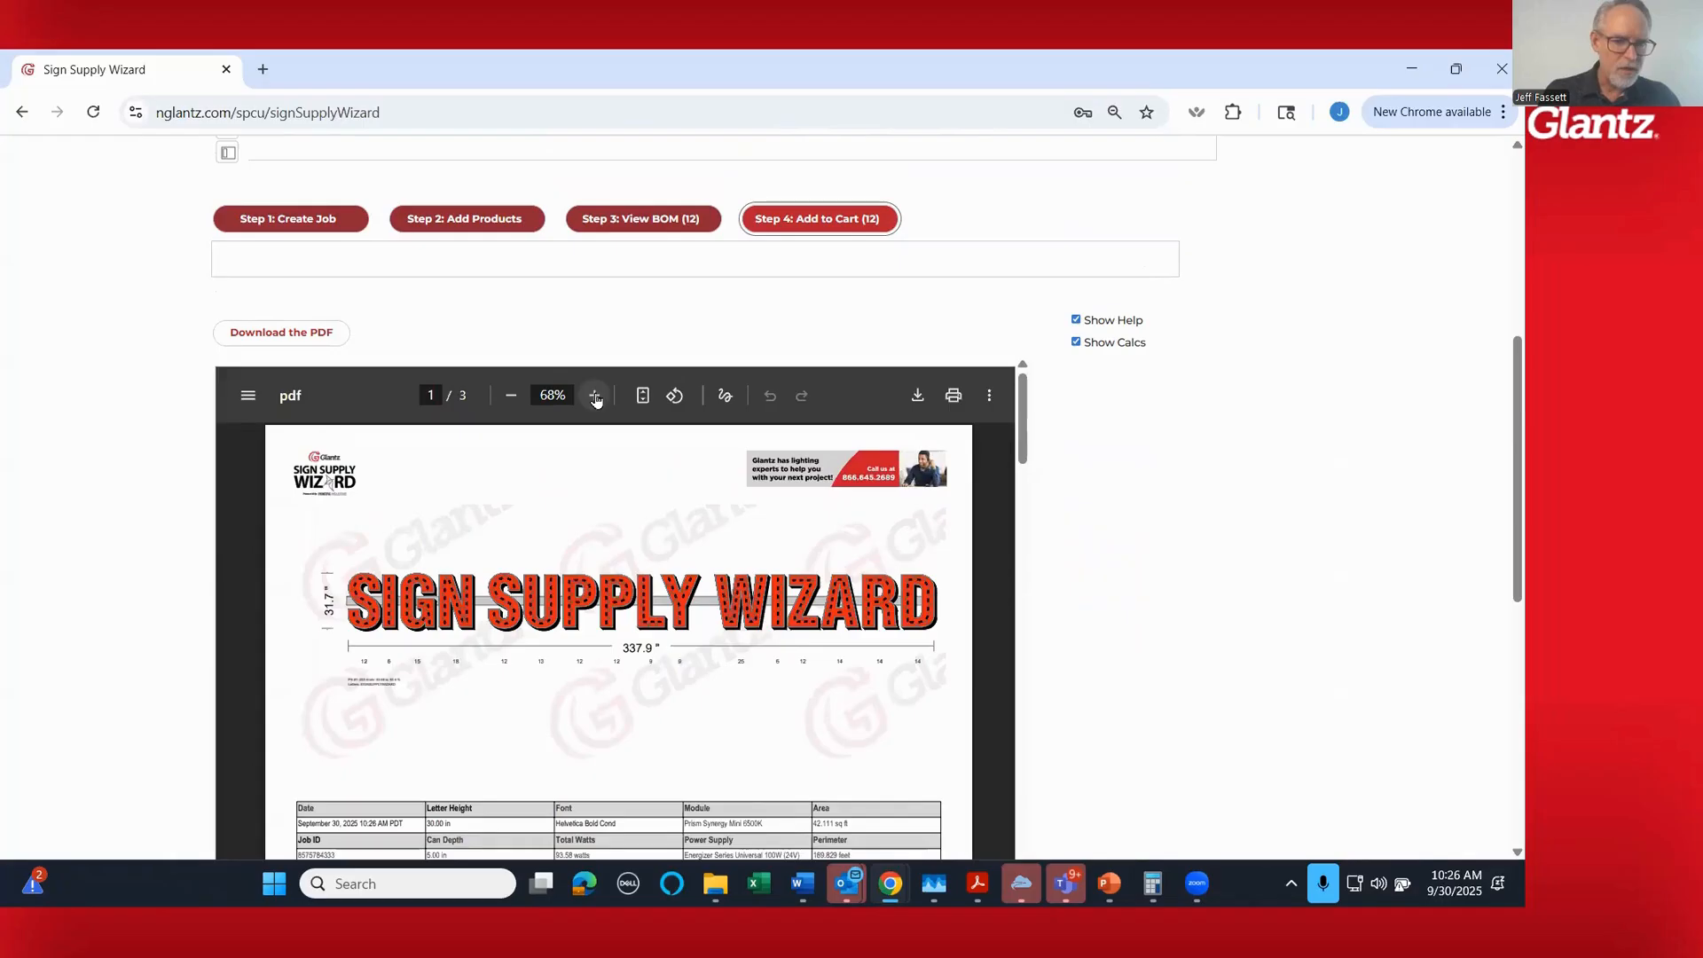
{"action": "left_click", "coordinate": [596, 397]}
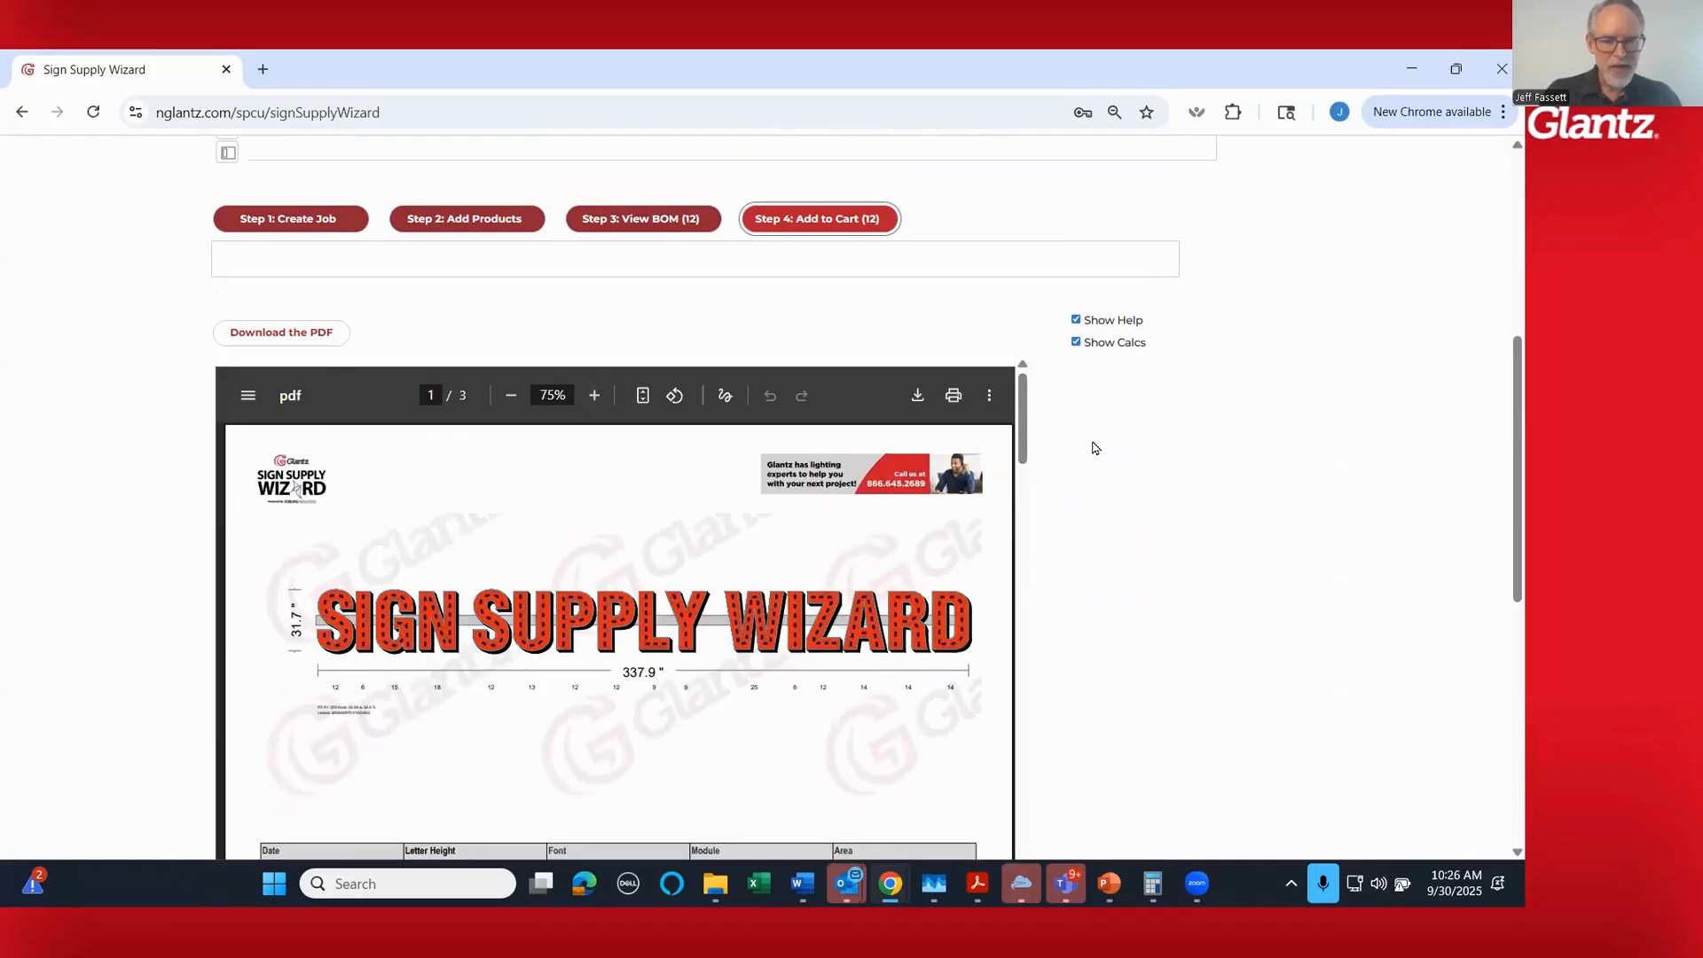
{"action": "scroll", "coordinate": [1096, 447], "scroll_direction": "down", "scroll_amount": 1}
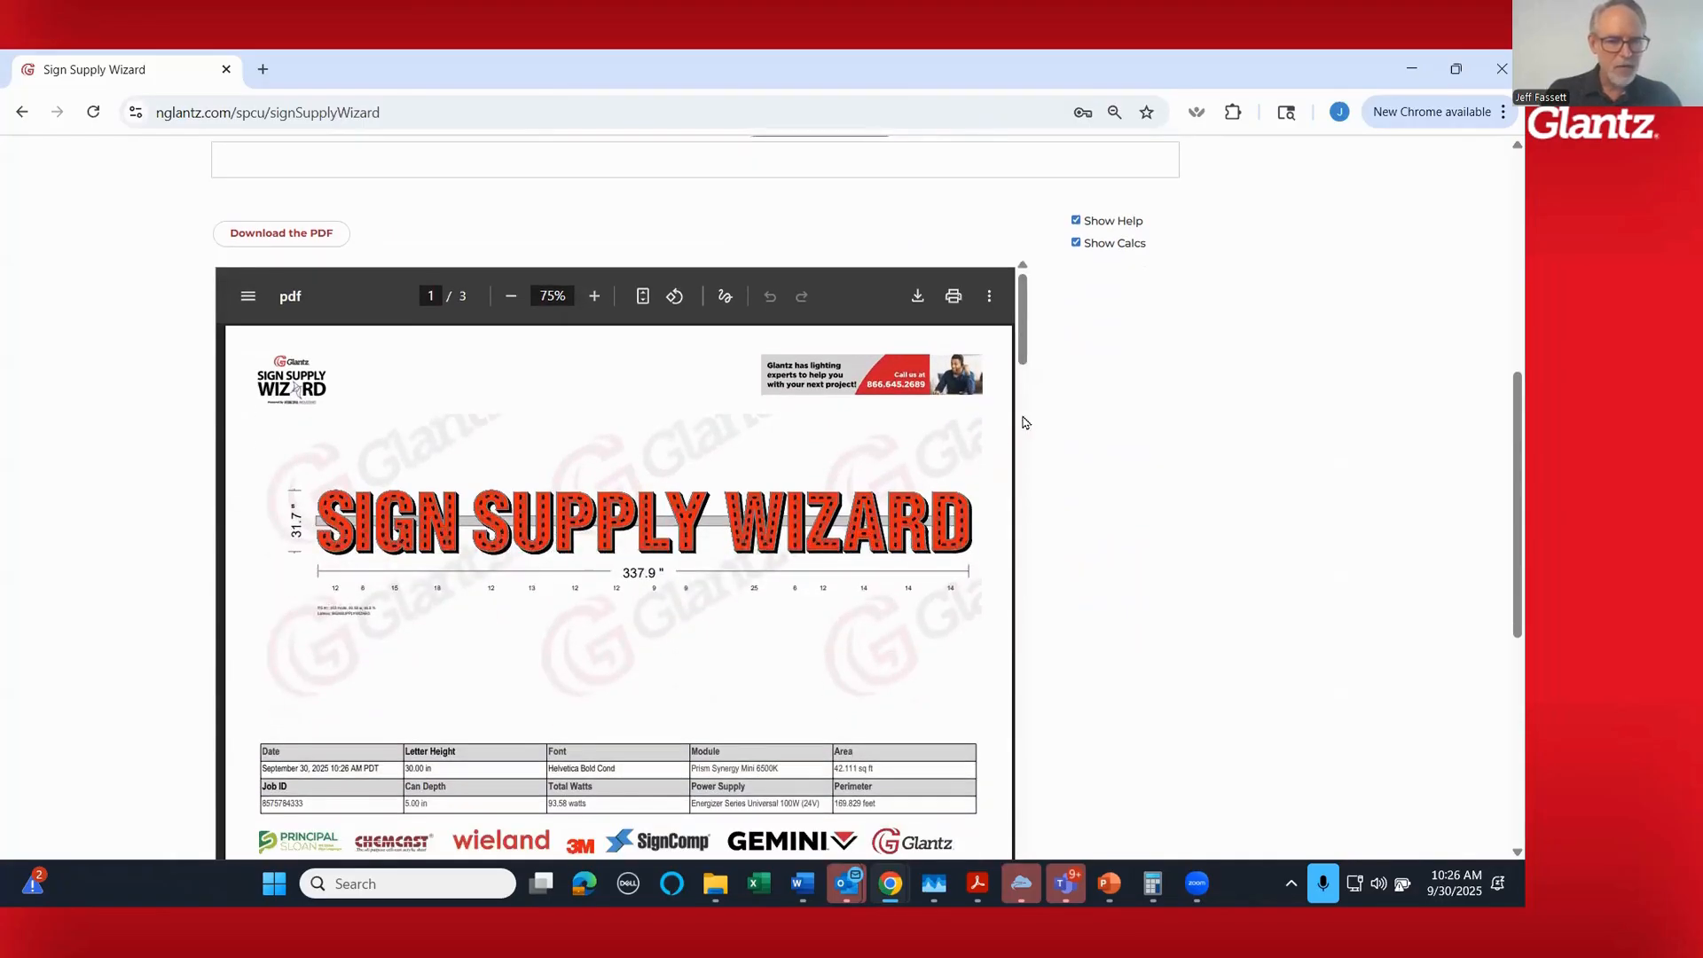
{"action": "left_click_drag", "start_coordinate": [1020, 346], "coordinate": [1022, 373]}
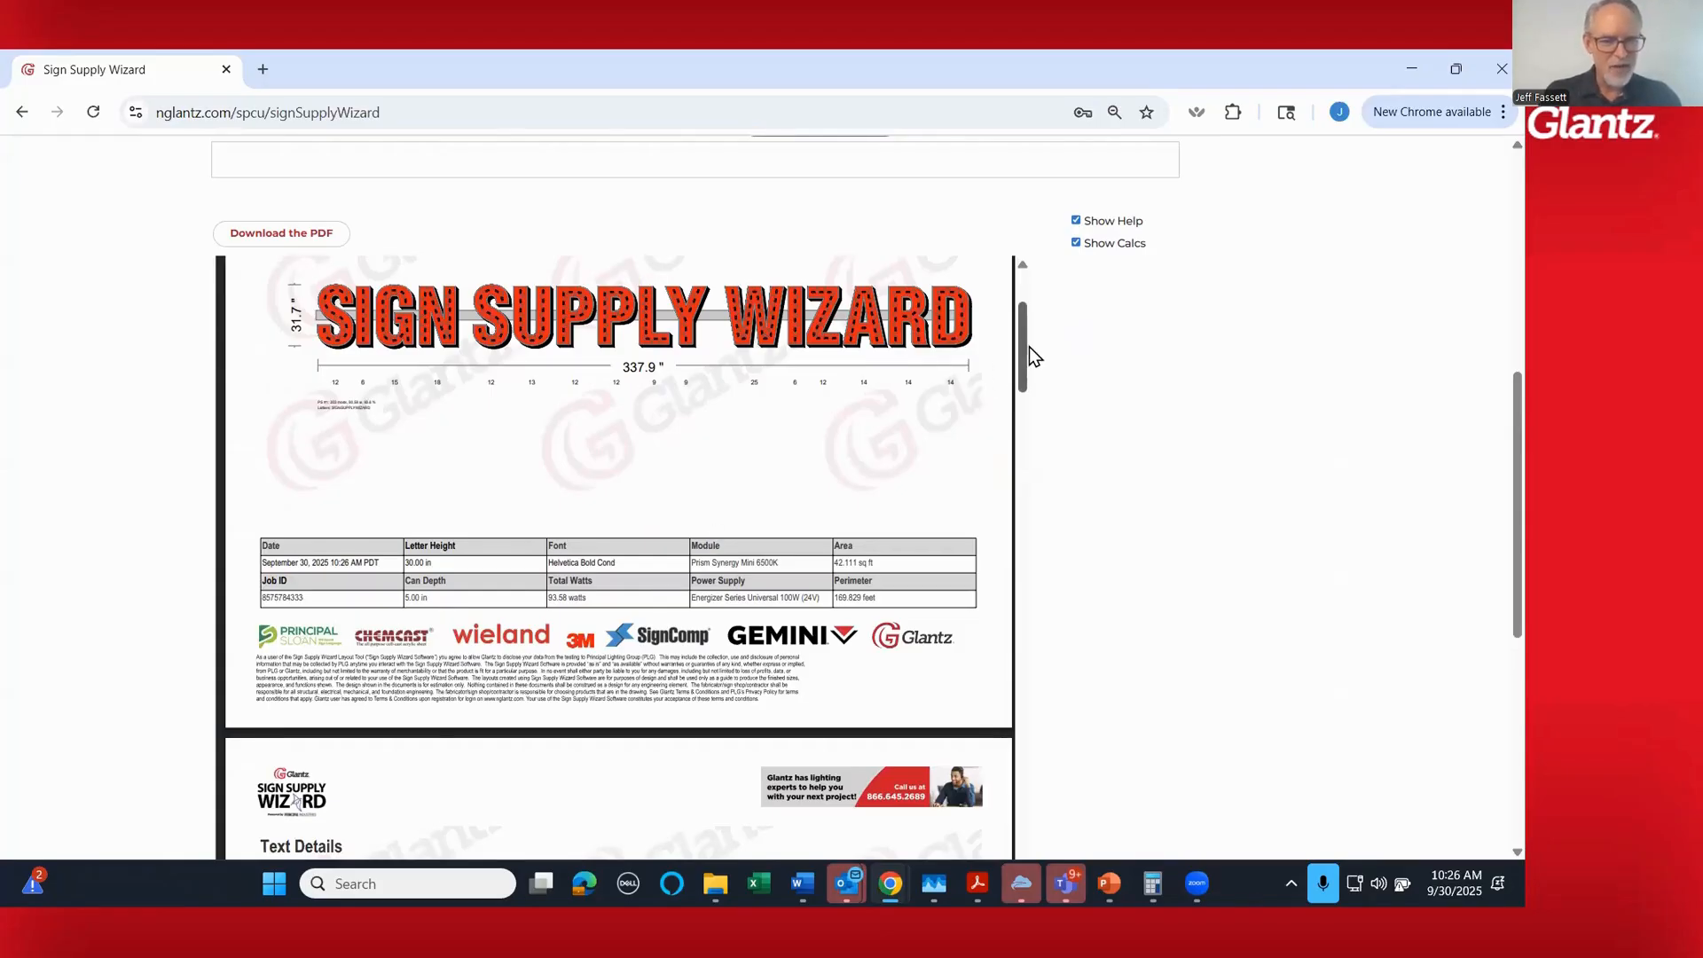
{"action": "left_click_drag", "start_coordinate": [1025, 345], "coordinate": [1027, 412]}
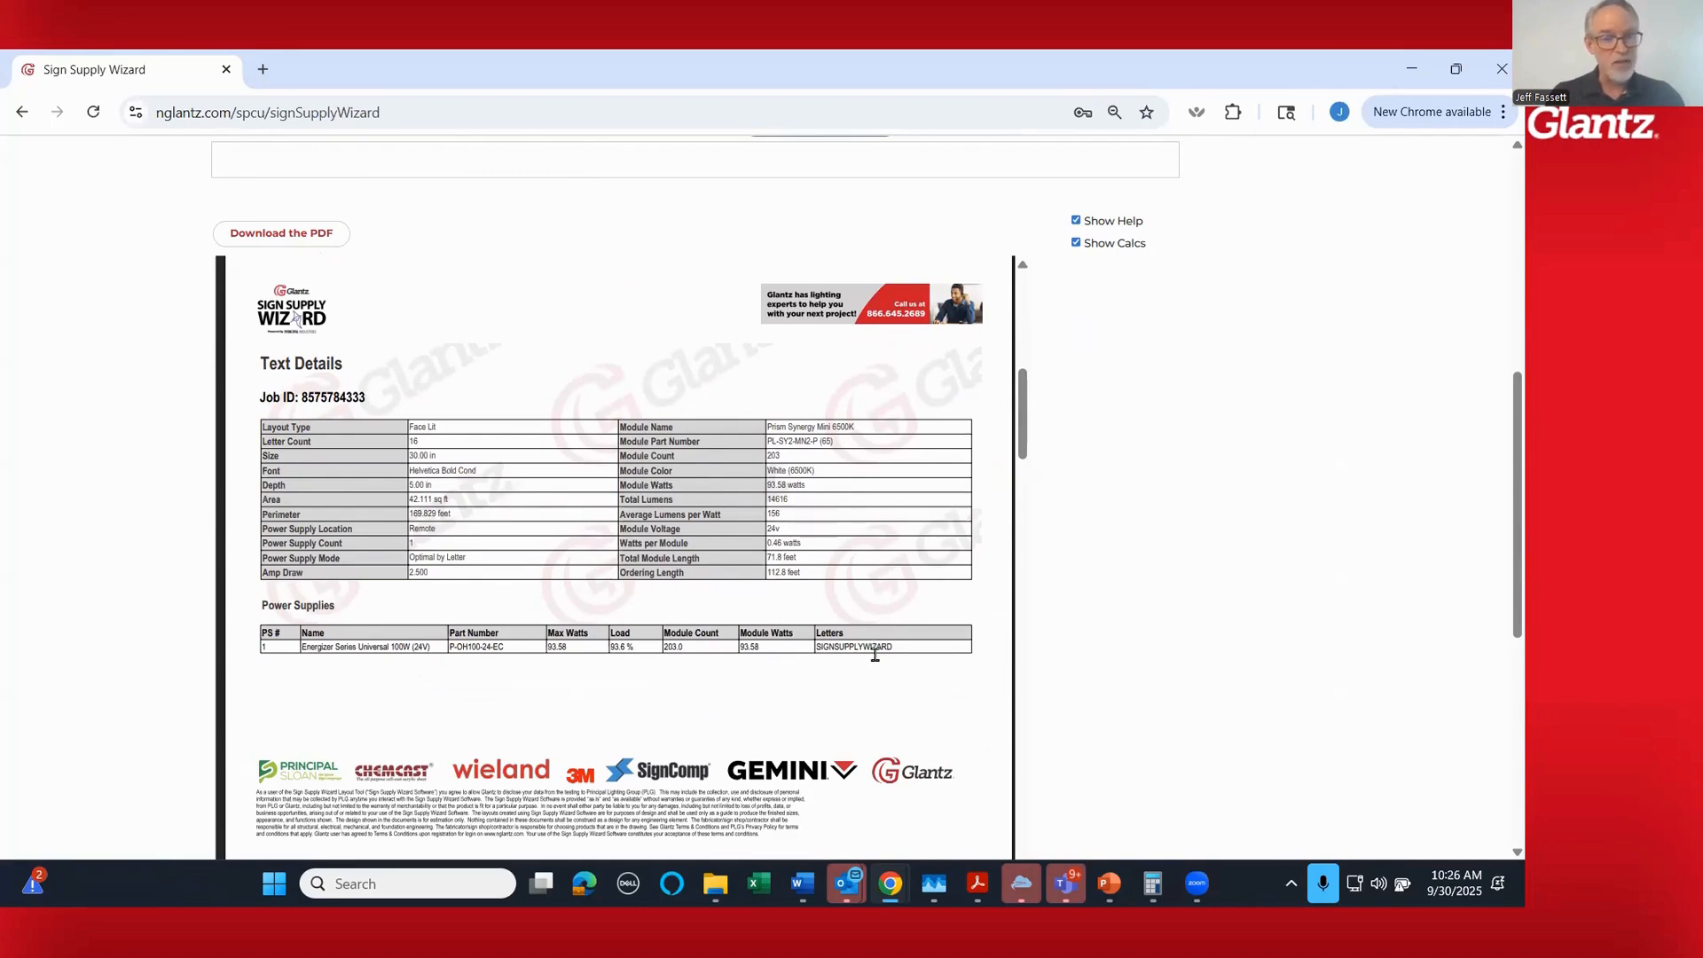
{"action": "left_click_drag", "start_coordinate": [1025, 399], "coordinate": [1023, 481]}
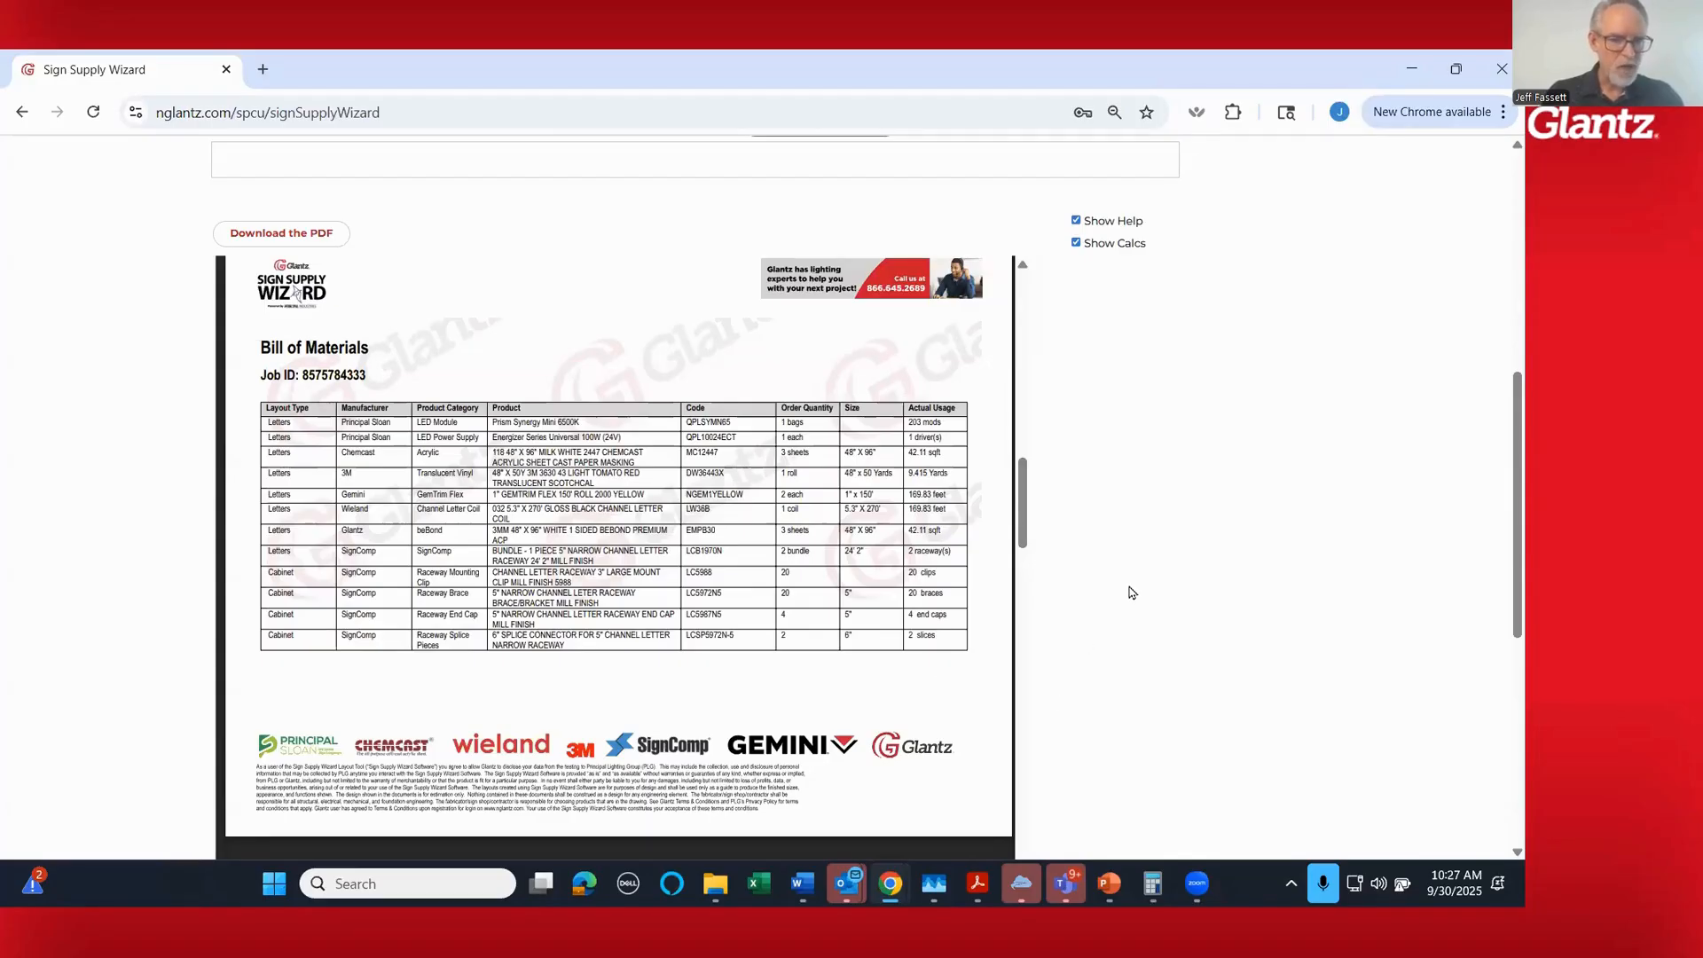
- Download the PDF report and save it as LED Layout (6).pdf in the SLW folder
{"action": "scroll", "coordinate": [1131, 590], "scroll_direction": "up", "scroll_amount": 3}
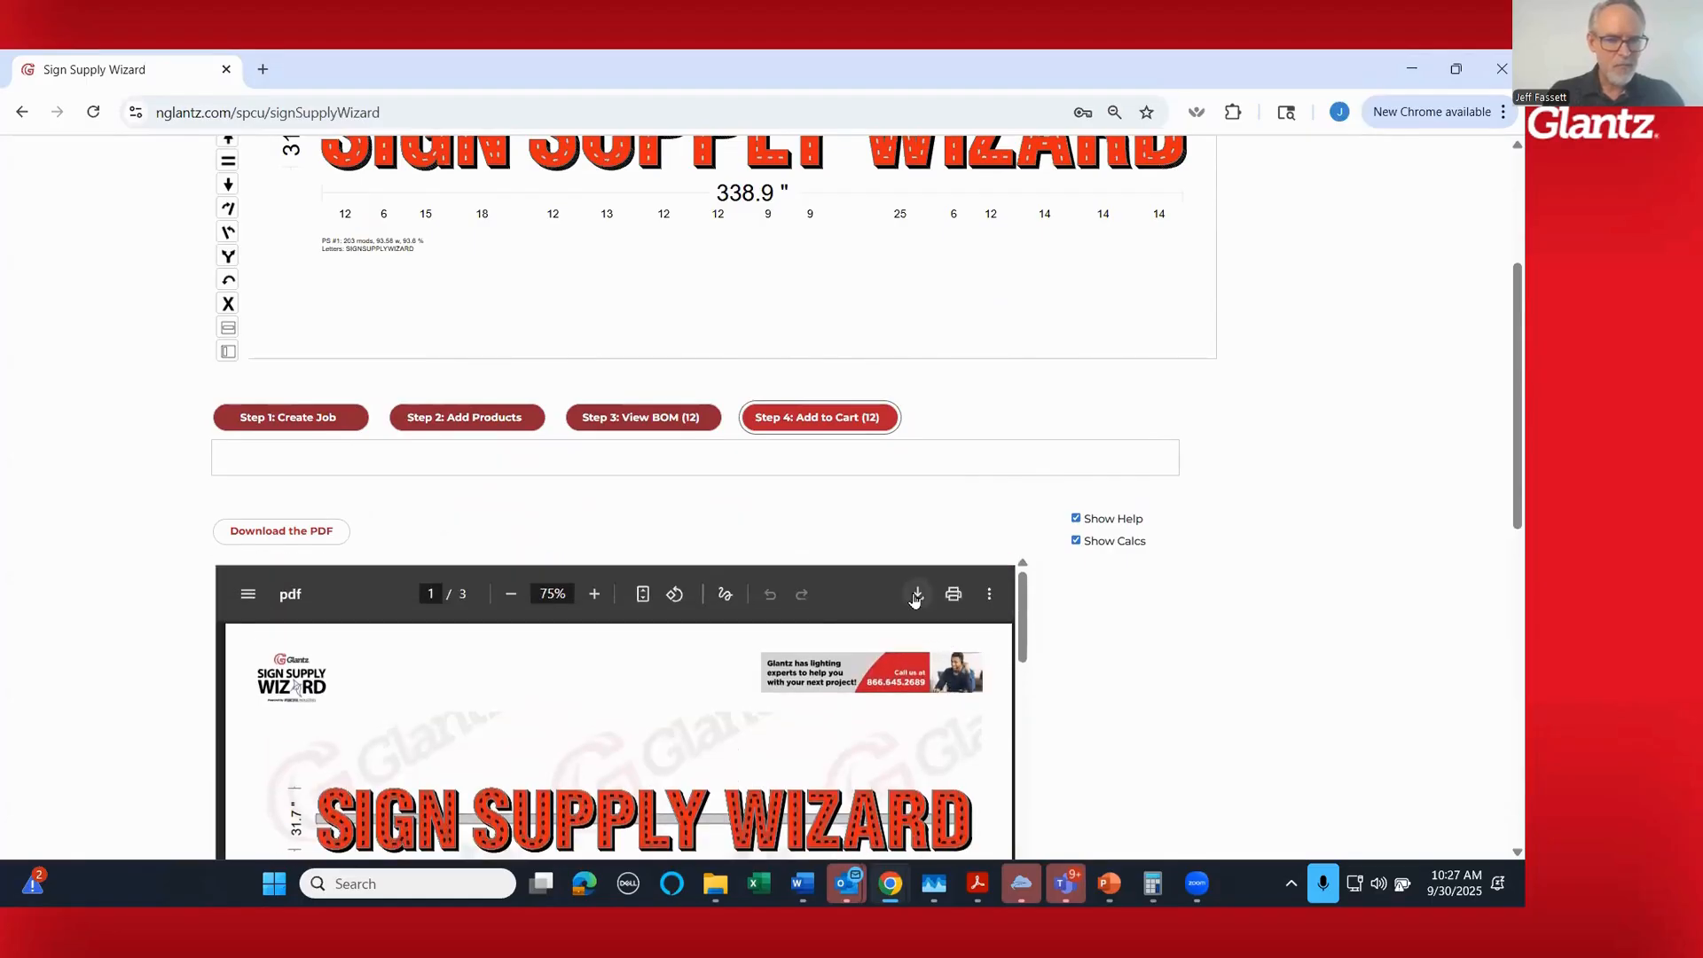
{"action": "left_click", "coordinate": [915, 593]}
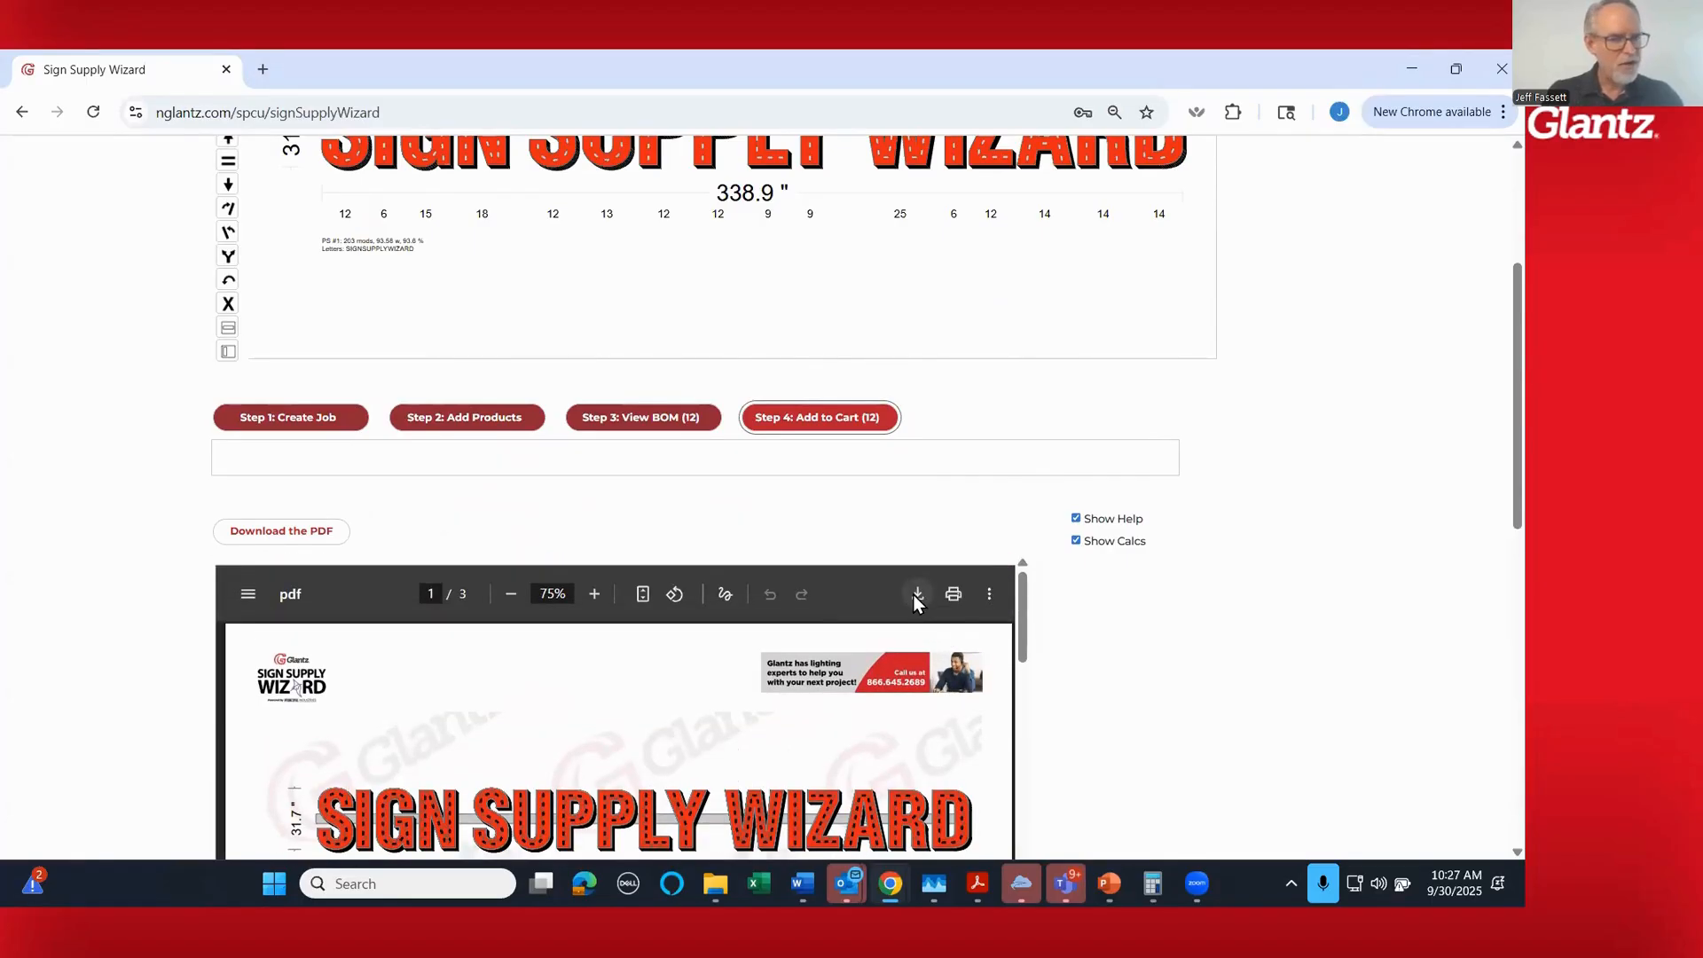
{"action": "left_click", "coordinate": [982, 759]}
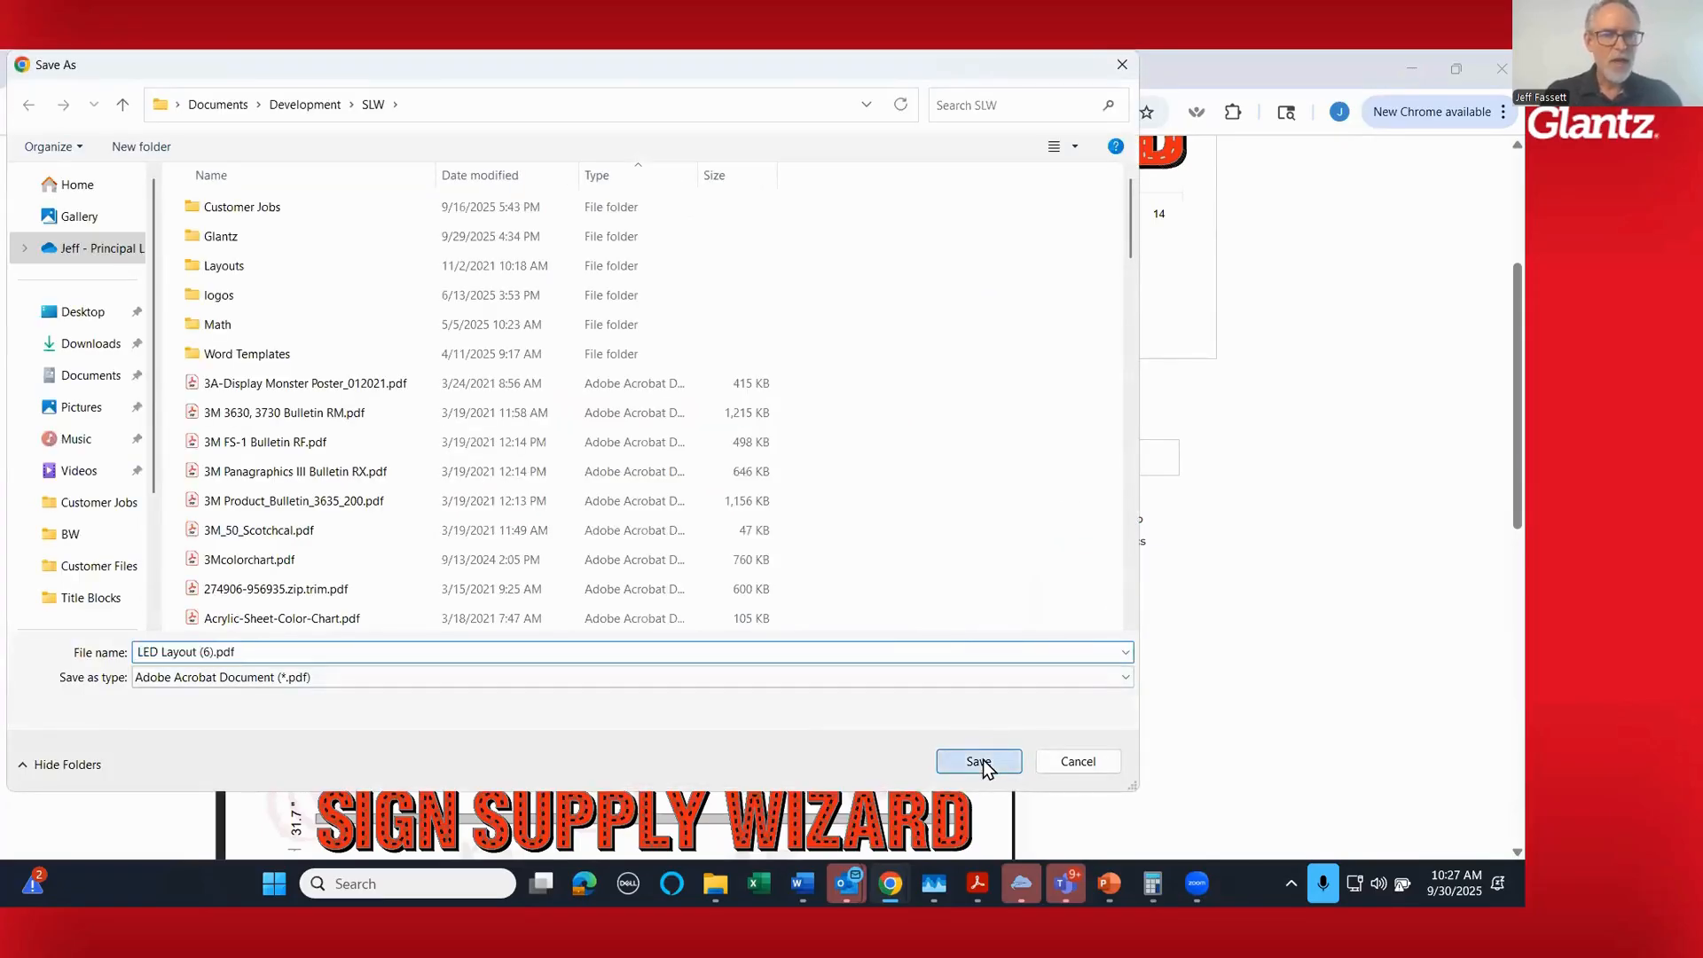
{"action": "scroll", "coordinate": [1260, 381], "scroll_direction": "up", "scroll_amount": 1}
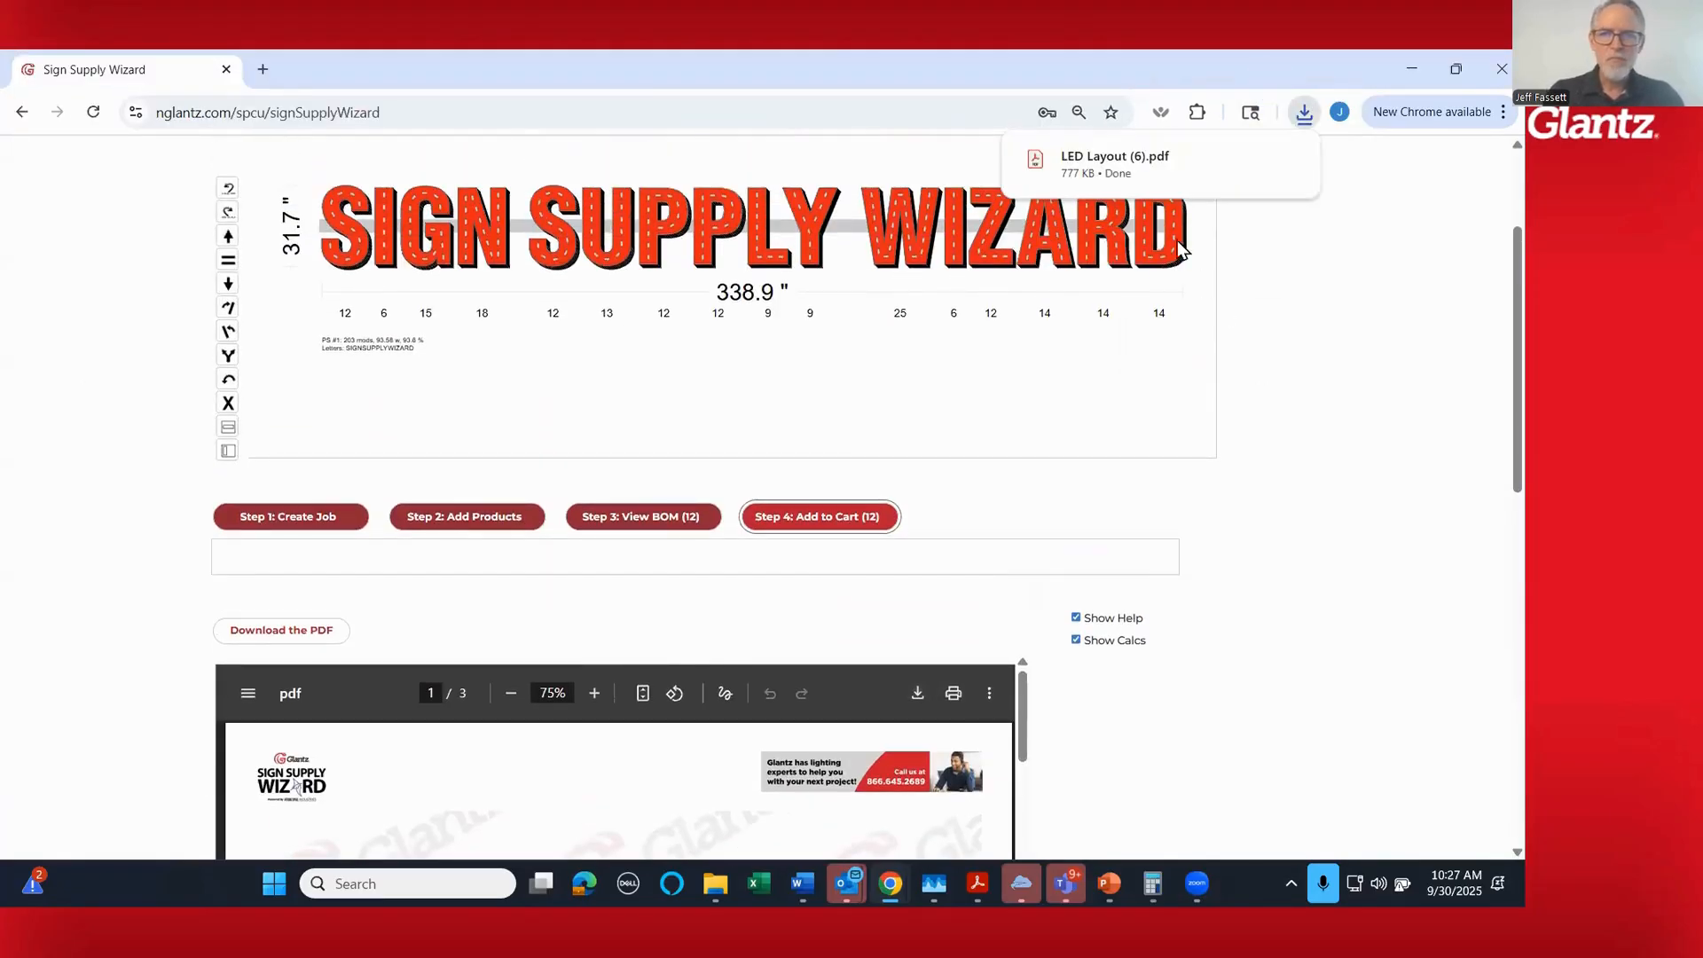
- Open the downloaded LED Layout (6).pdf and look through its layout, power supply and bill of materials pages
{"action": "left_click", "coordinate": [1086, 170]}
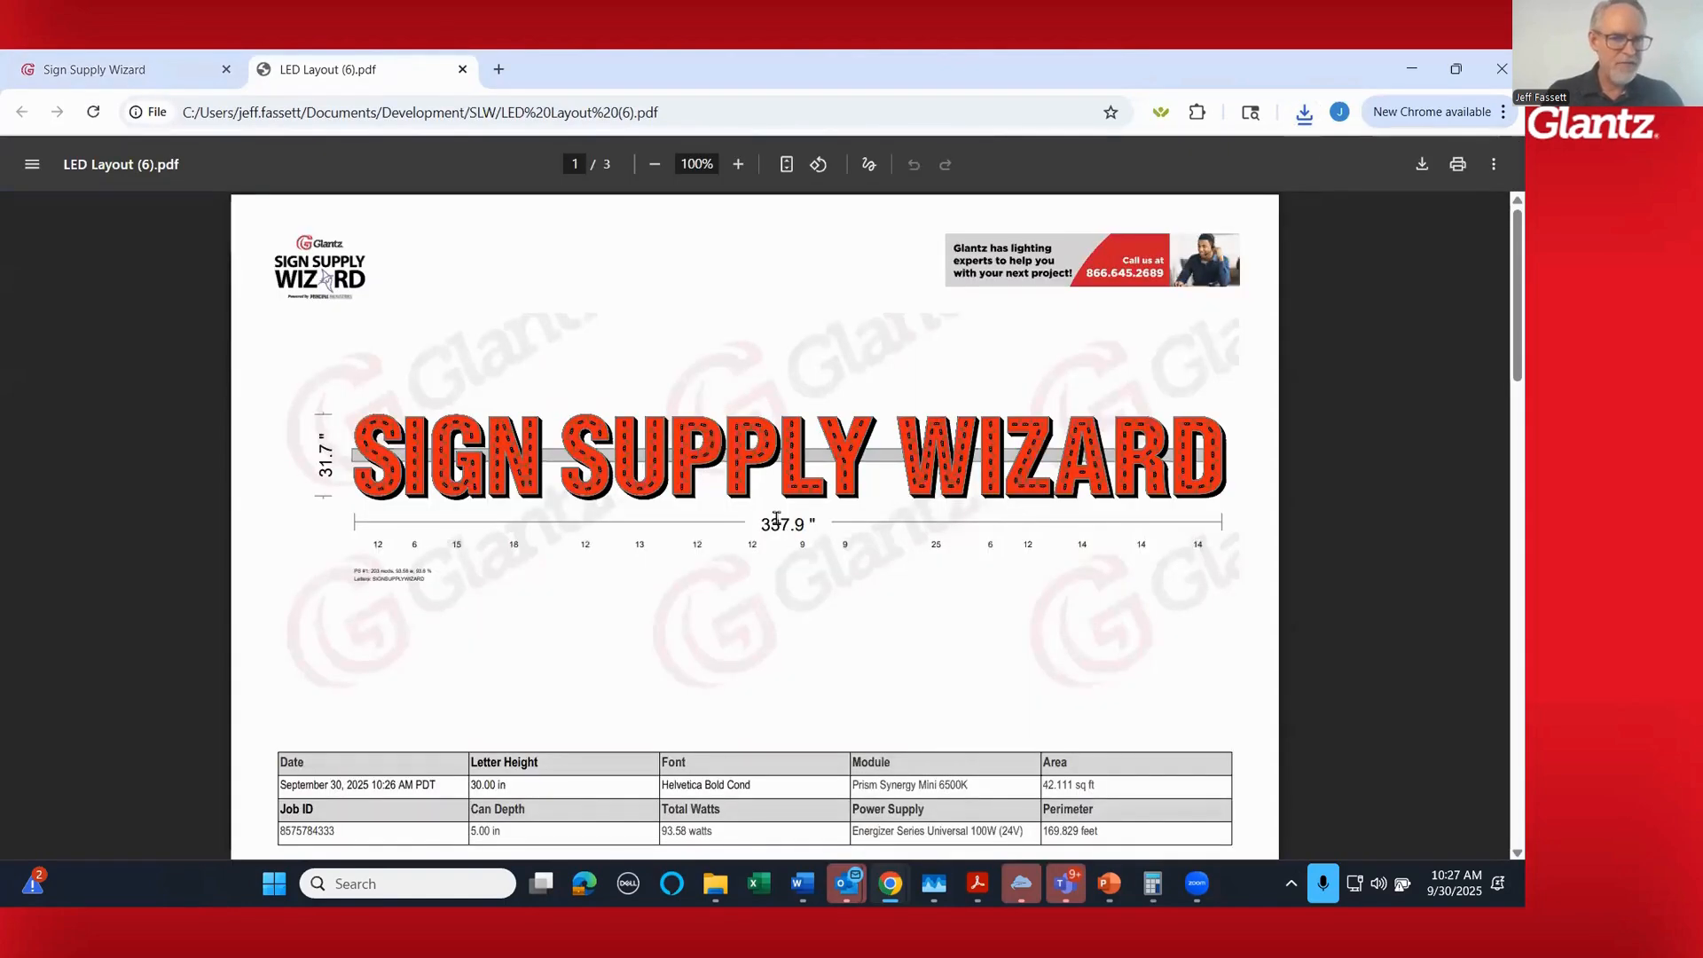
{"action": "scroll", "coordinate": [776, 519], "scroll_direction": "down", "scroll_amount": 20}
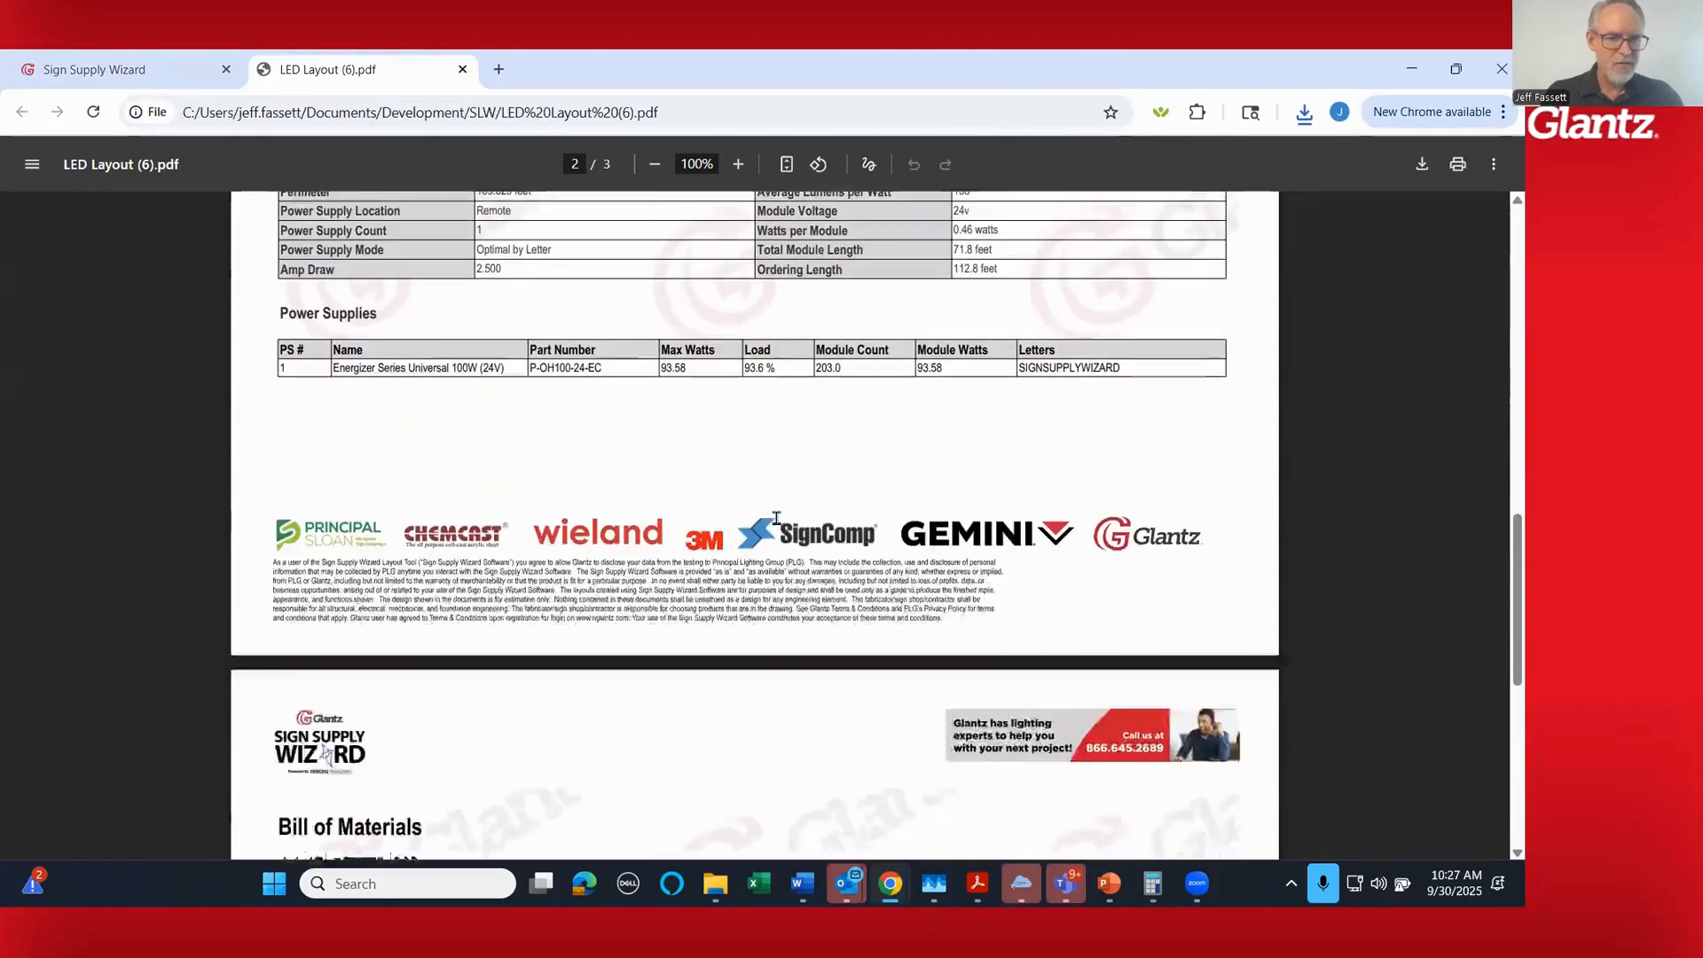
{"action": "scroll", "coordinate": [776, 519], "scroll_direction": "down", "scroll_amount": 4}
{"action": "scroll", "coordinate": [776, 519], "scroll_direction": "up", "scroll_amount": 15}
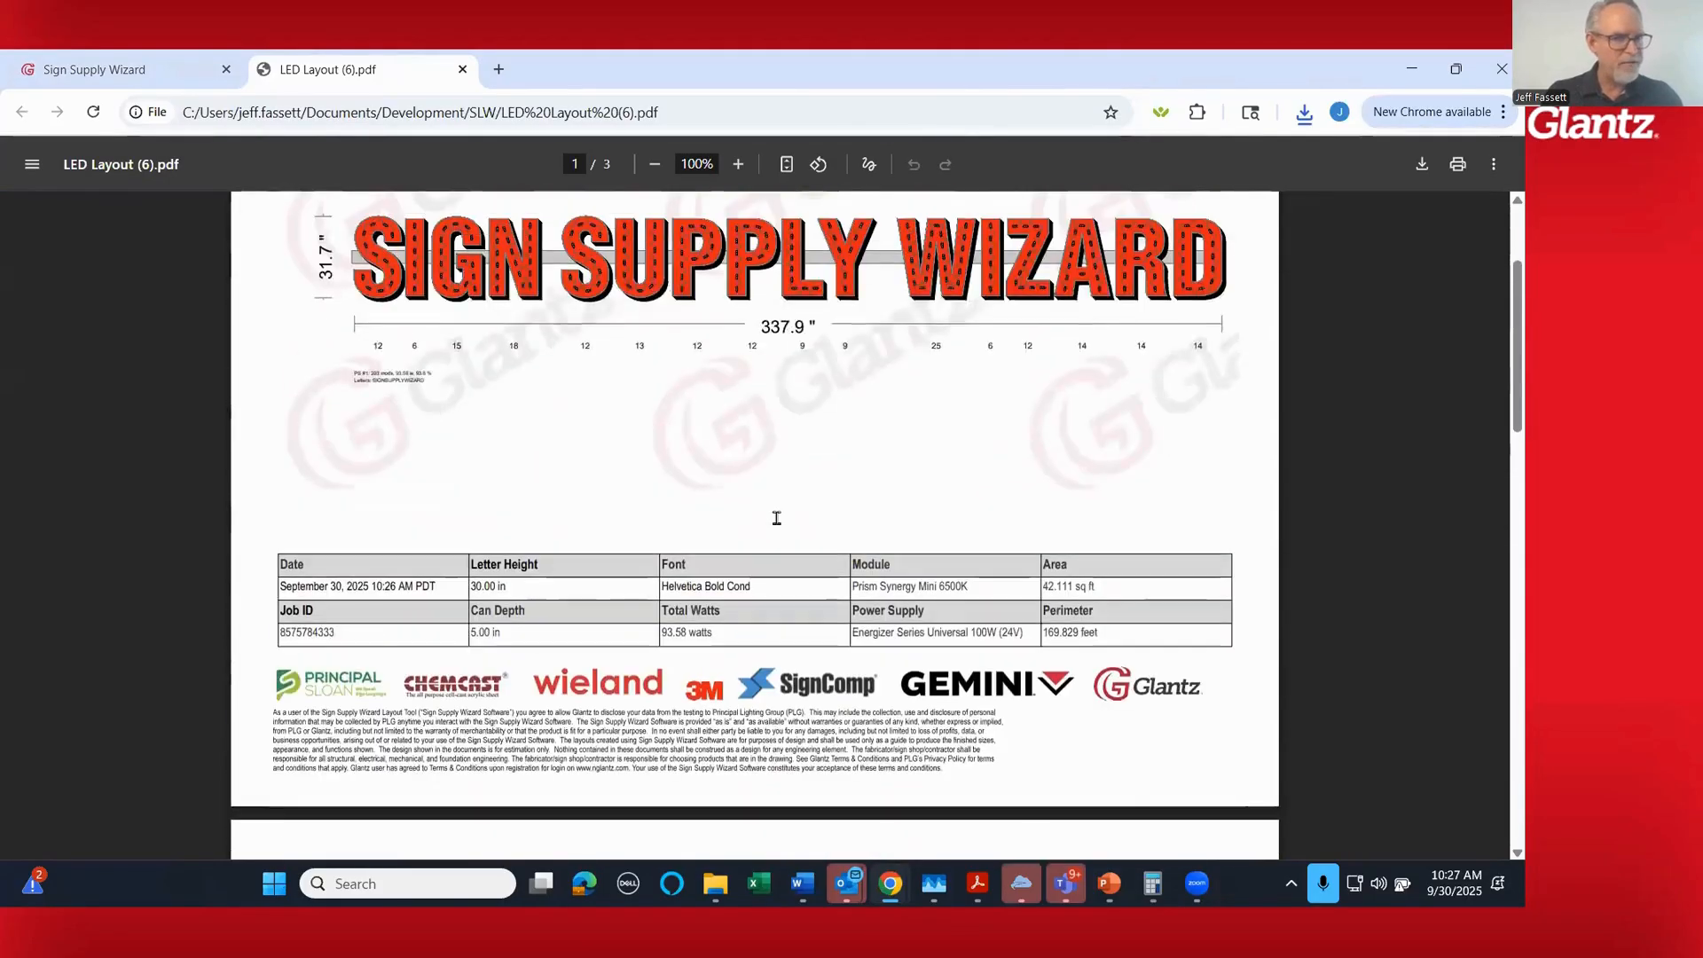
{"action": "scroll", "coordinate": [776, 518], "scroll_direction": "up", "scroll_amount": 2}
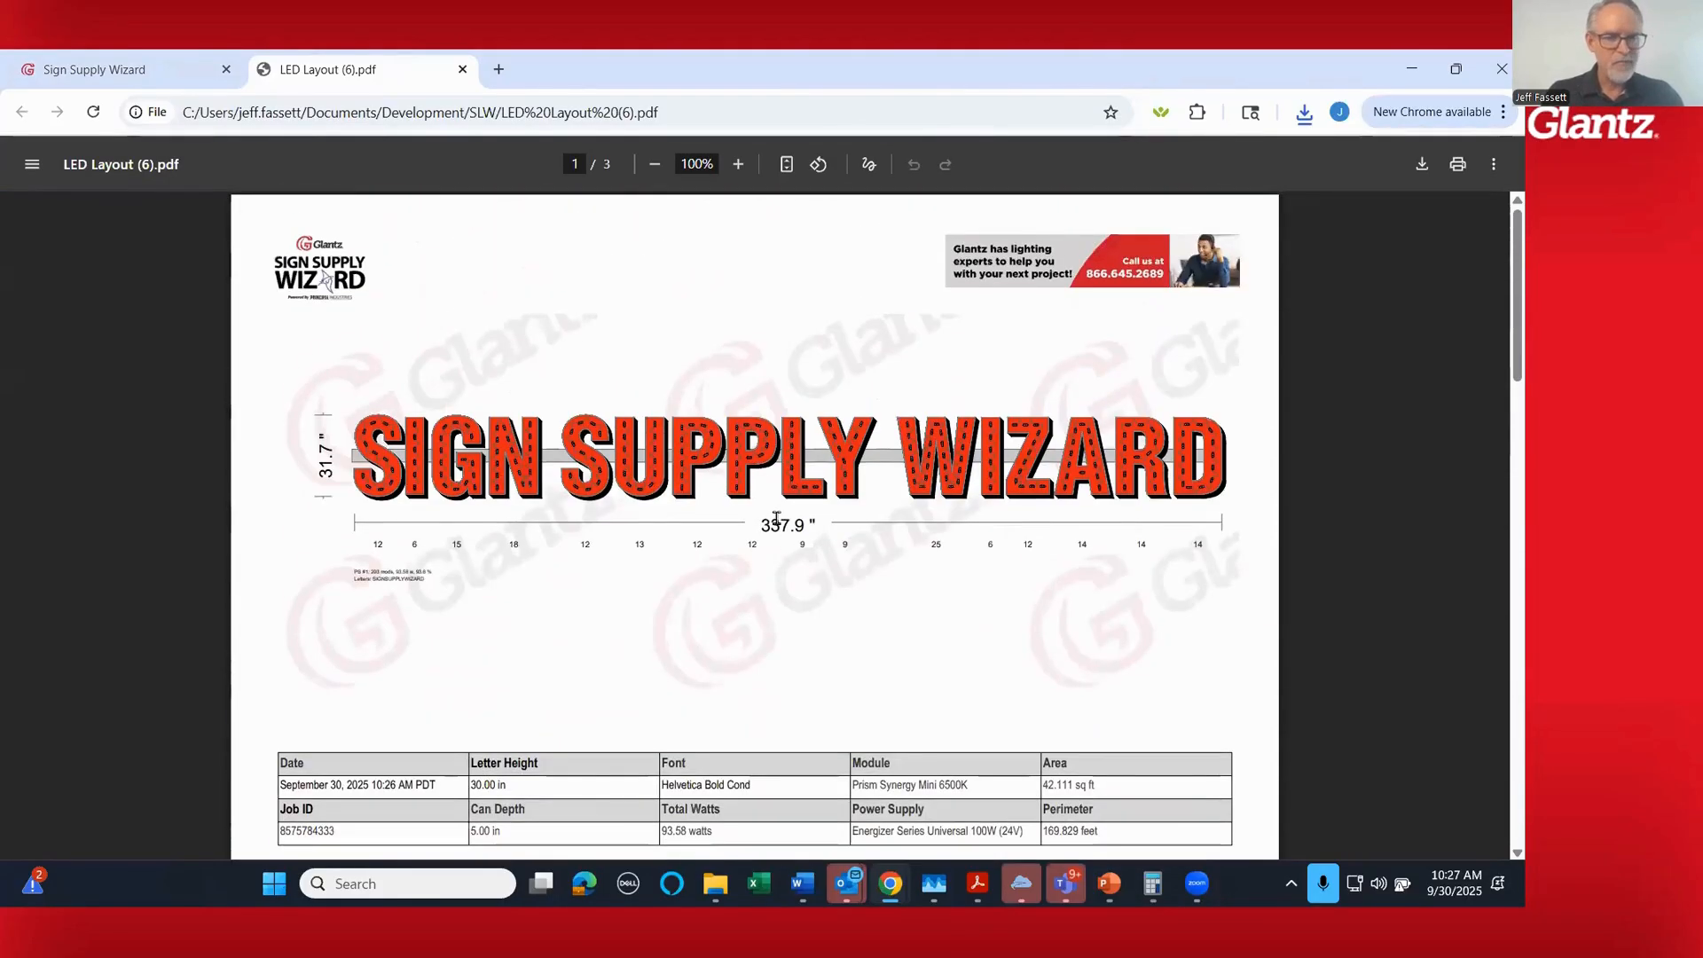
- Return to the Sign Supply Wizard site, review the products in the shopping cart and save the order for later
{"action": "left_click", "coordinate": [124, 69]}
{"action": "scroll", "coordinate": [1411, 474], "scroll_direction": "up", "scroll_amount": 4}
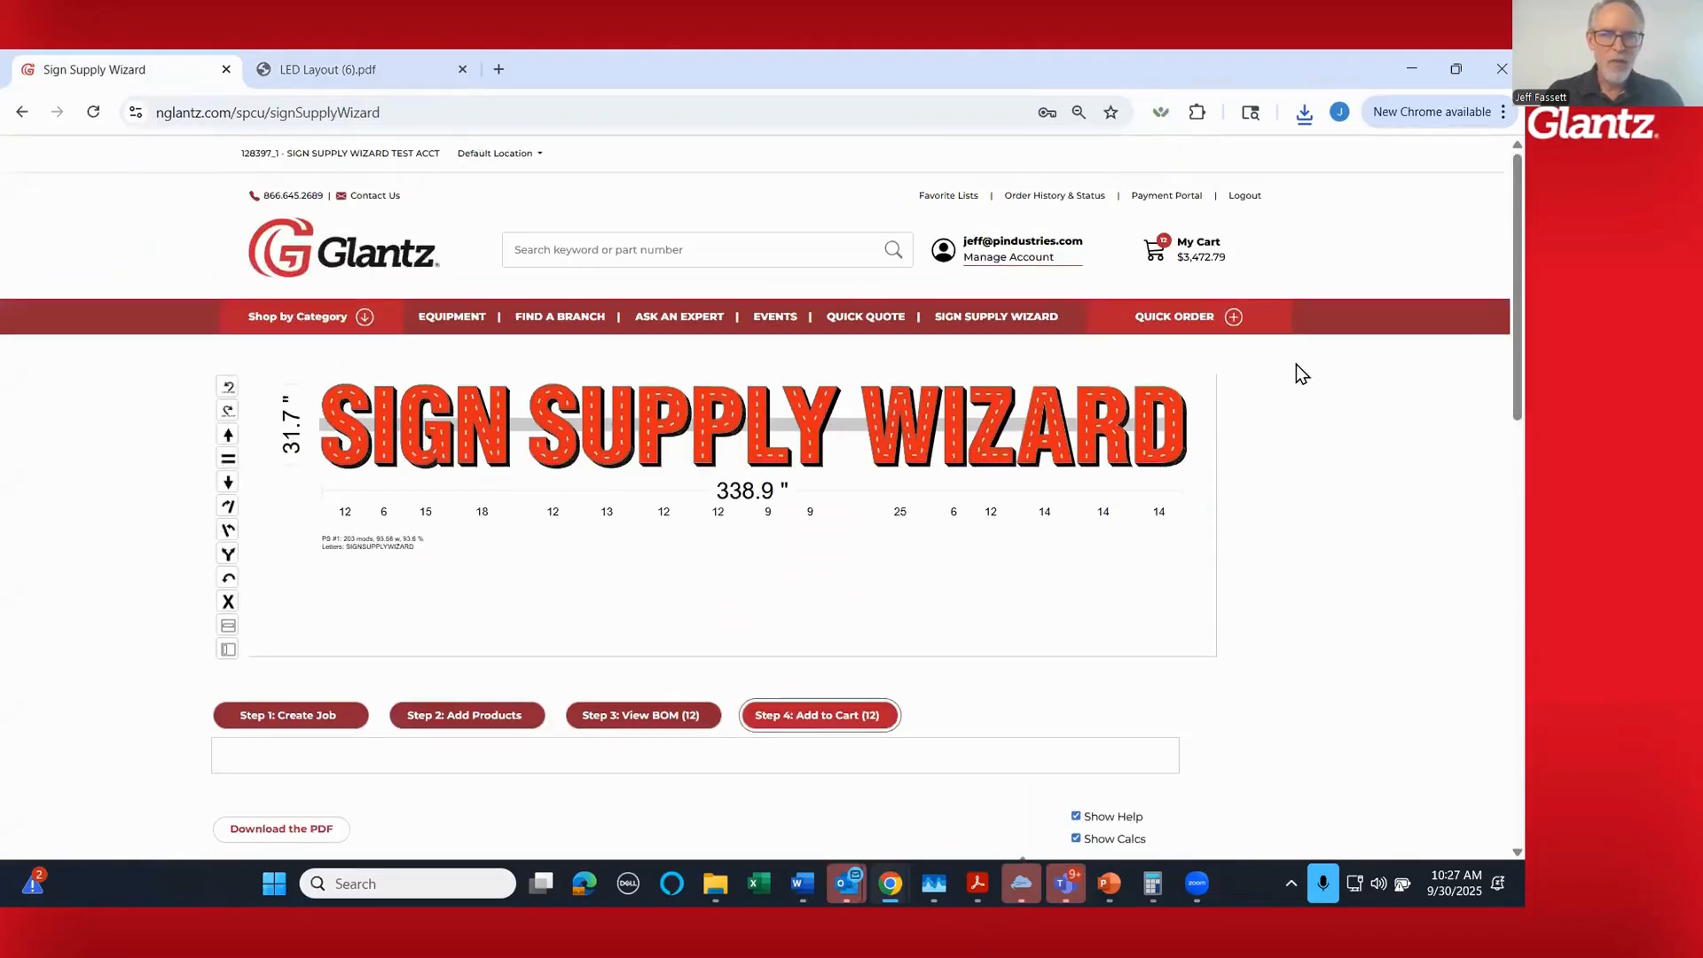
{"action": "left_click", "coordinate": [1189, 269]}
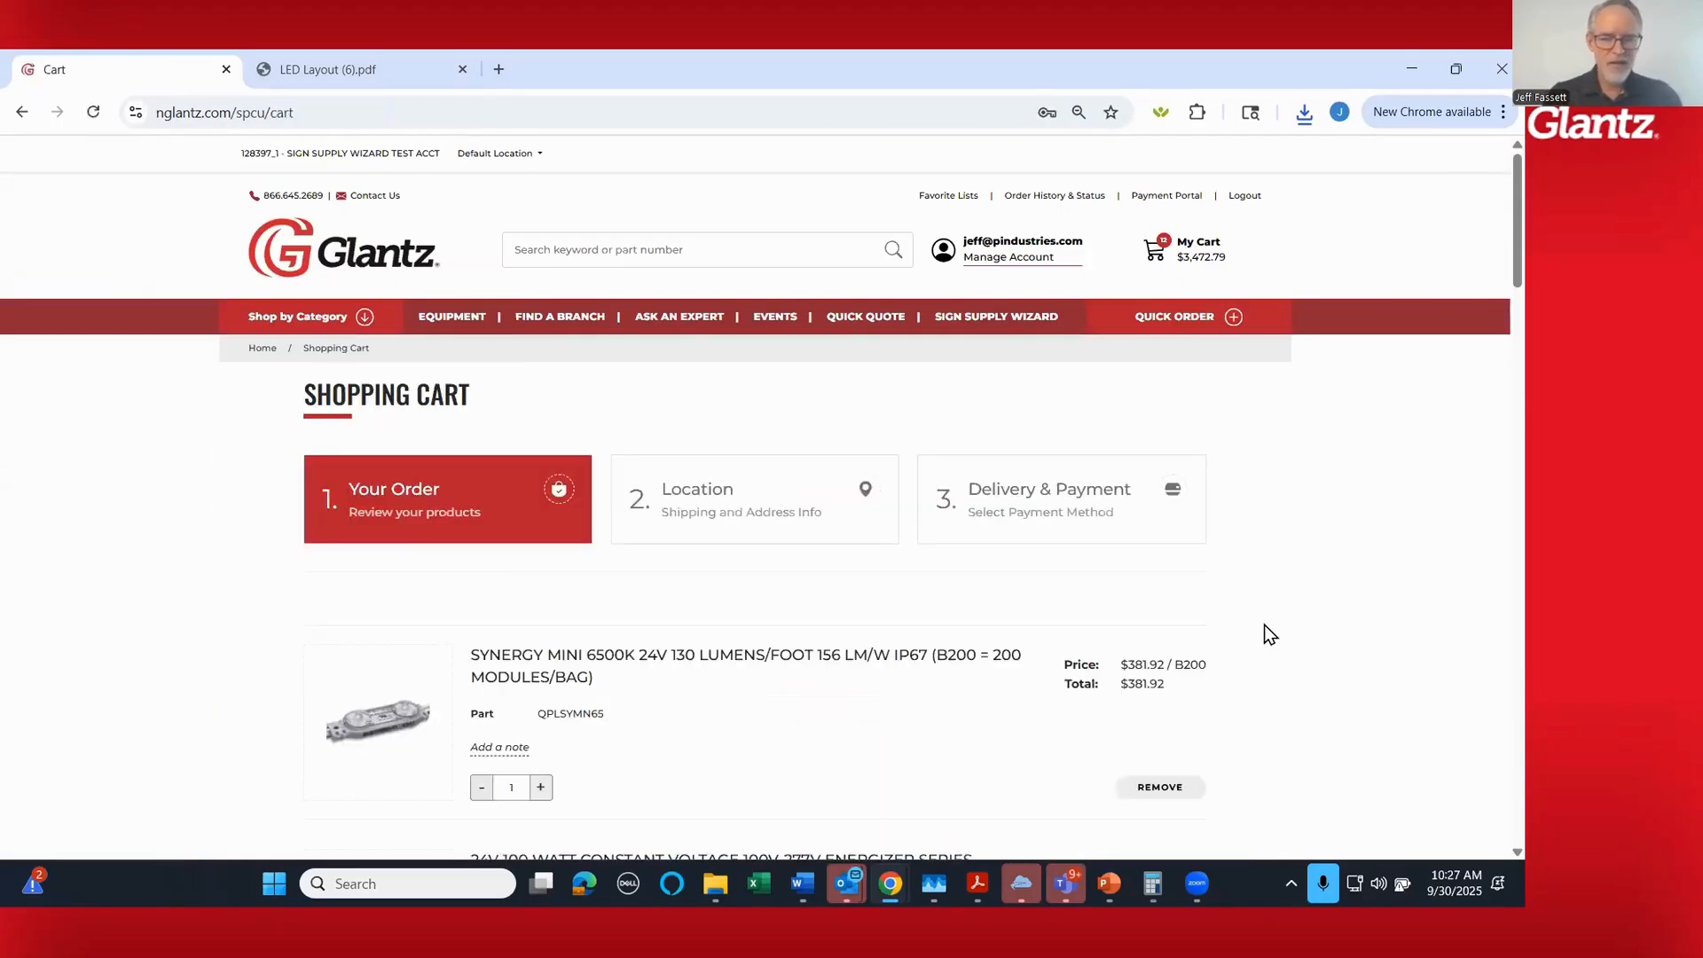
{"action": "scroll", "coordinate": [1286, 534], "scroll_direction": "down", "scroll_amount": 1}
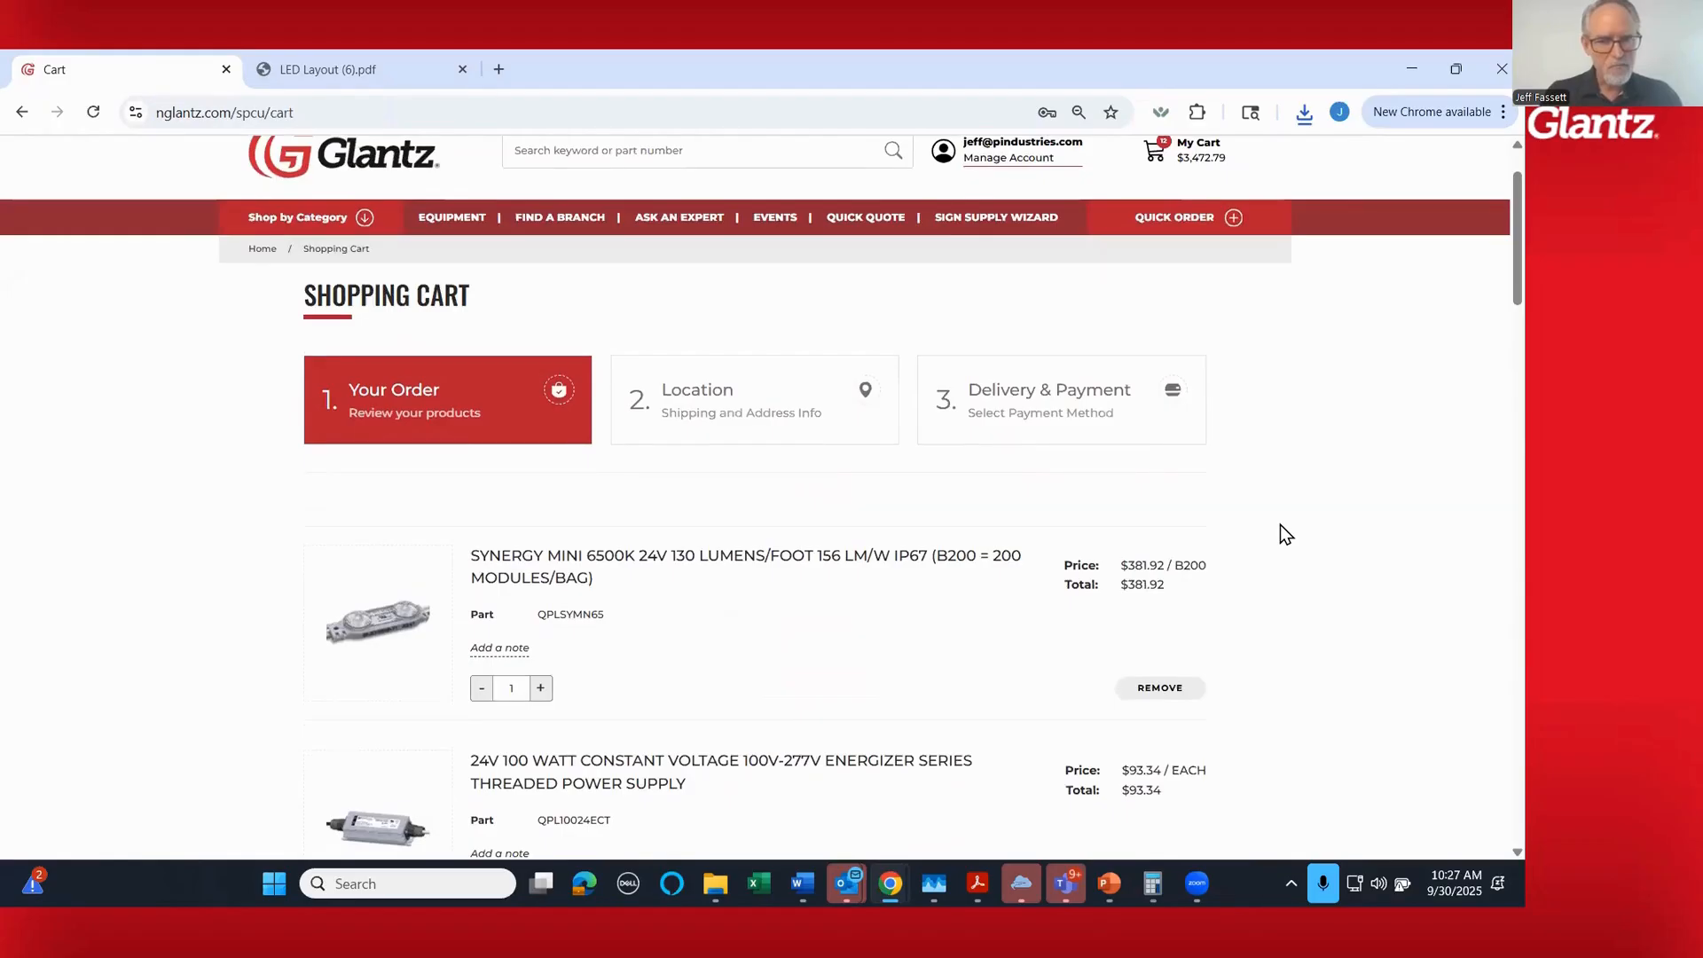
{"action": "scroll", "coordinate": [1233, 533], "scroll_direction": "down", "scroll_amount": 2}
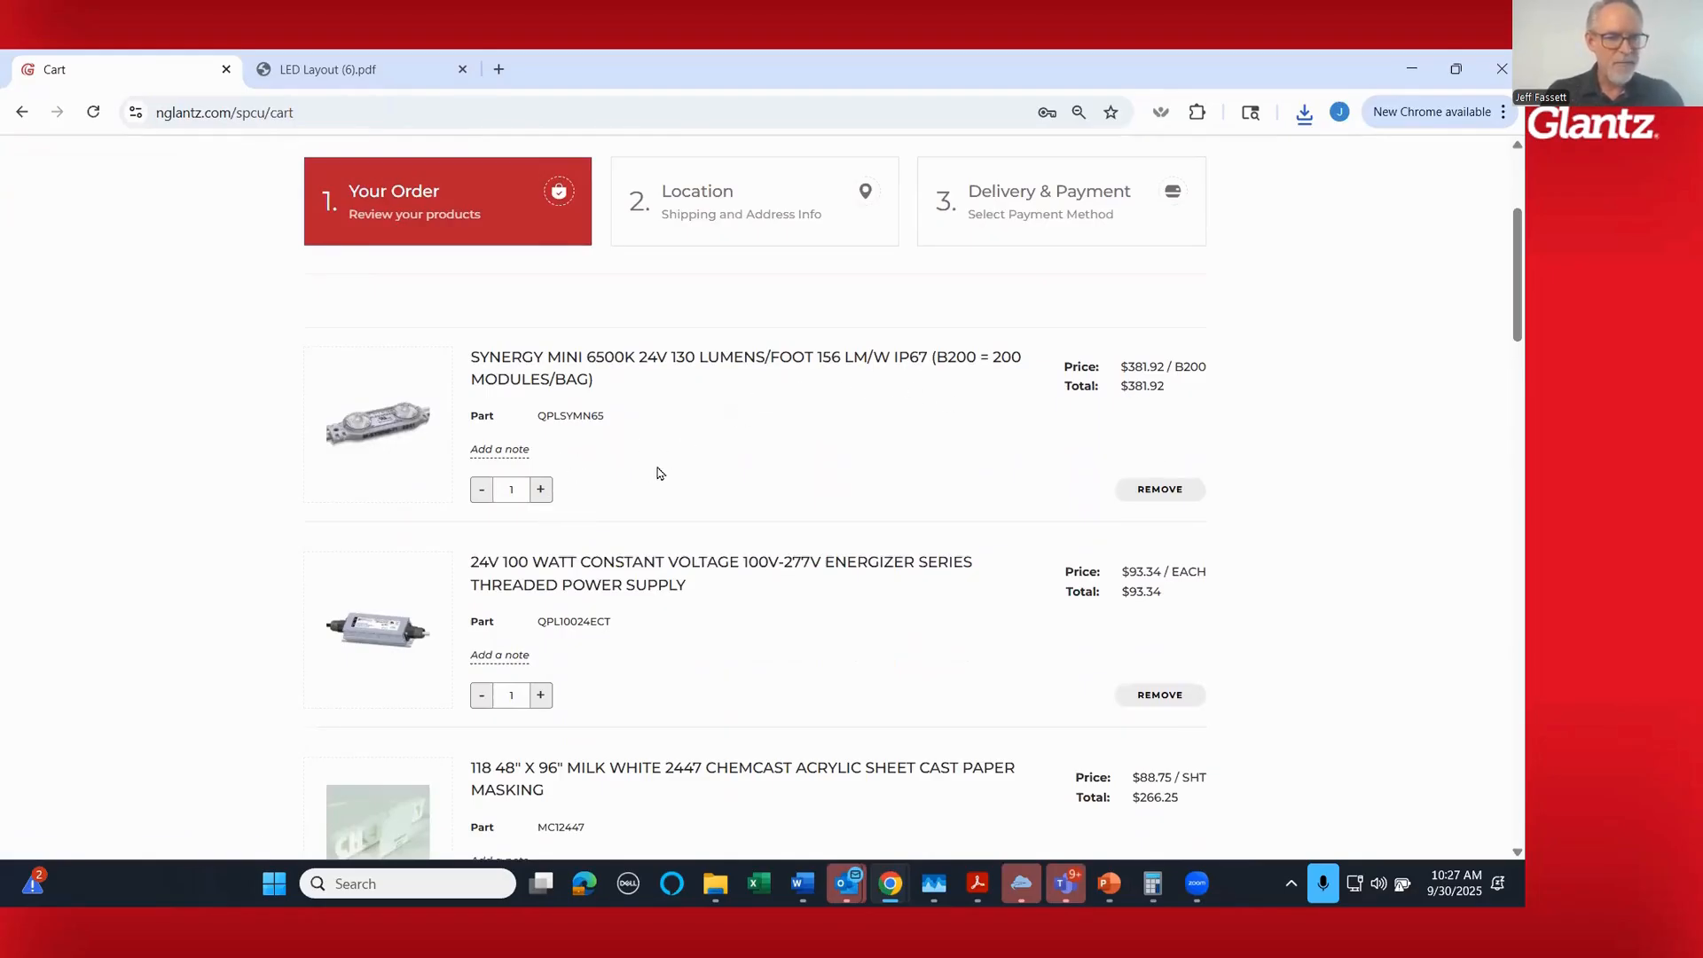
{"action": "scroll", "coordinate": [1378, 552], "scroll_direction": "down", "scroll_amount": 3}
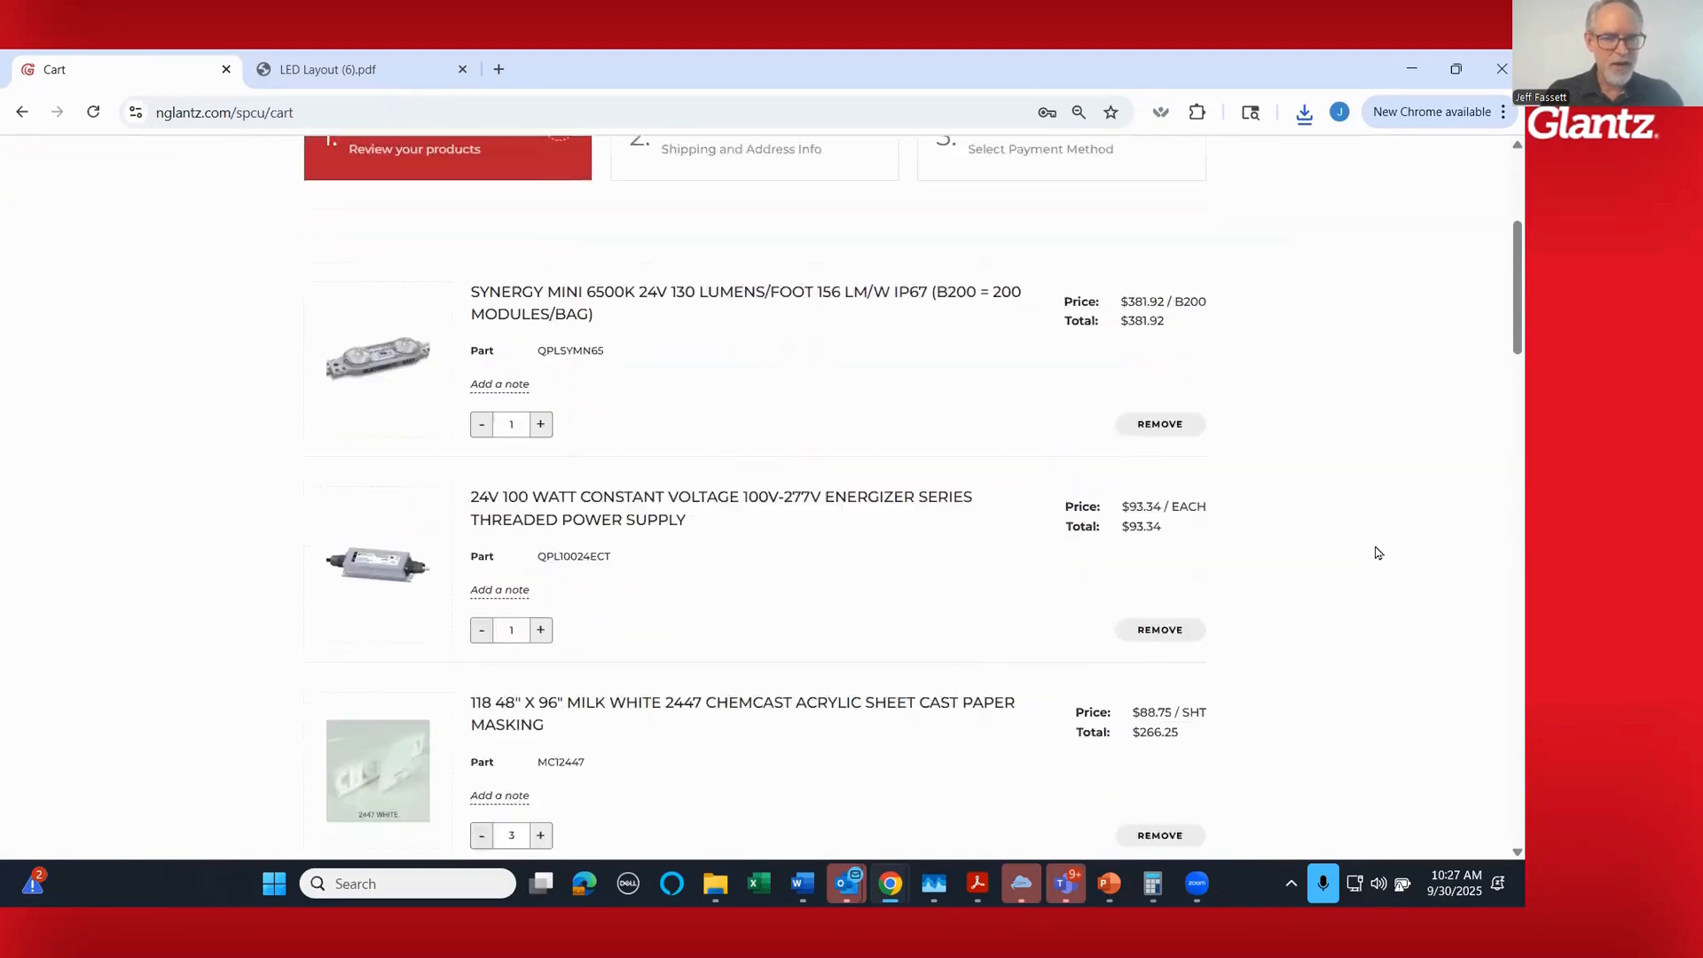
{"action": "scroll", "coordinate": [1377, 552], "scroll_direction": "down", "scroll_amount": 7}
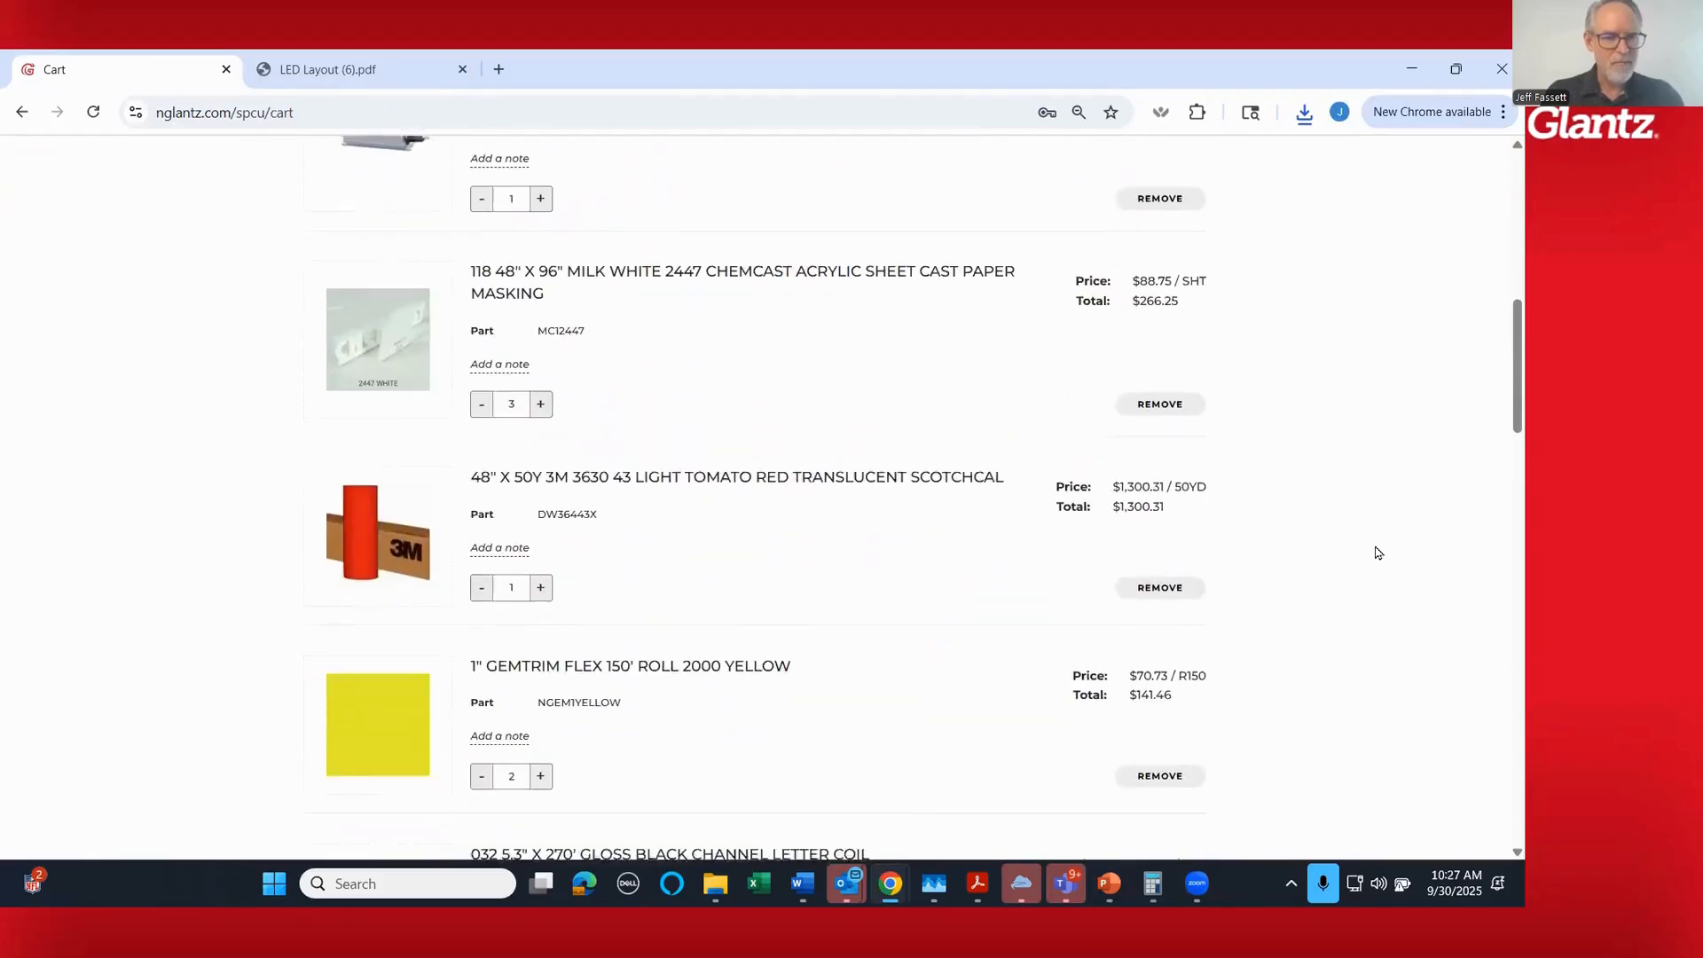
{"action": "scroll", "coordinate": [1378, 553], "scroll_direction": "down", "scroll_amount": 8}
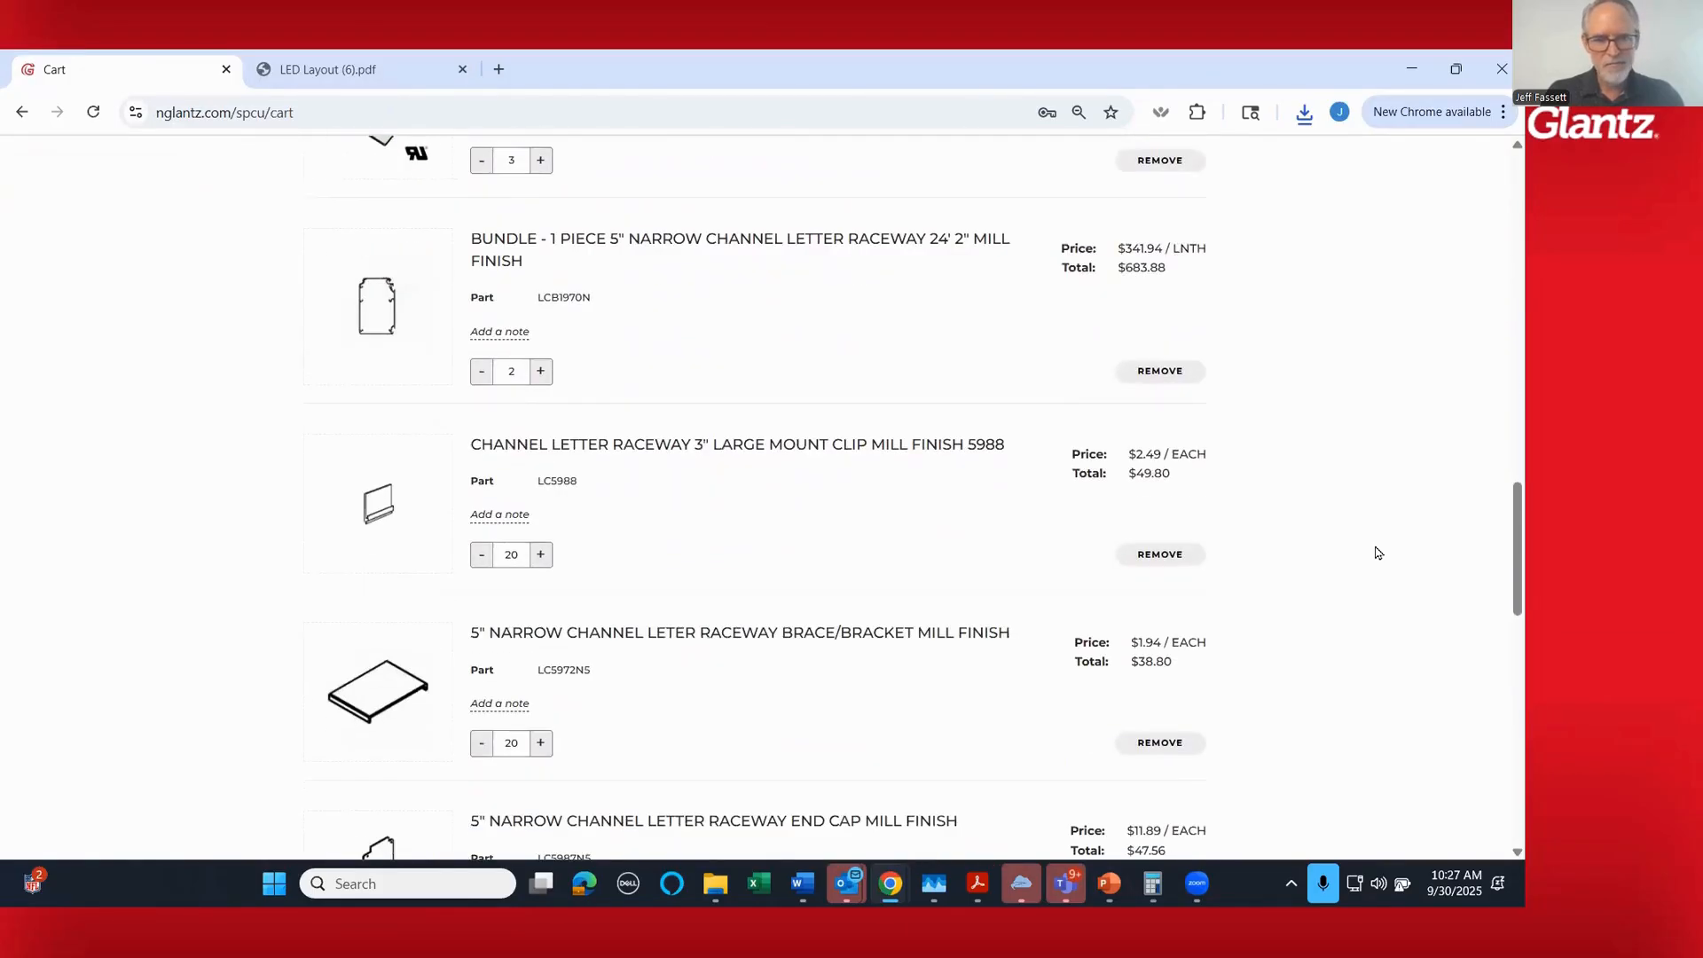
{"action": "scroll", "coordinate": [1359, 601], "scroll_direction": "down", "scroll_amount": 5}
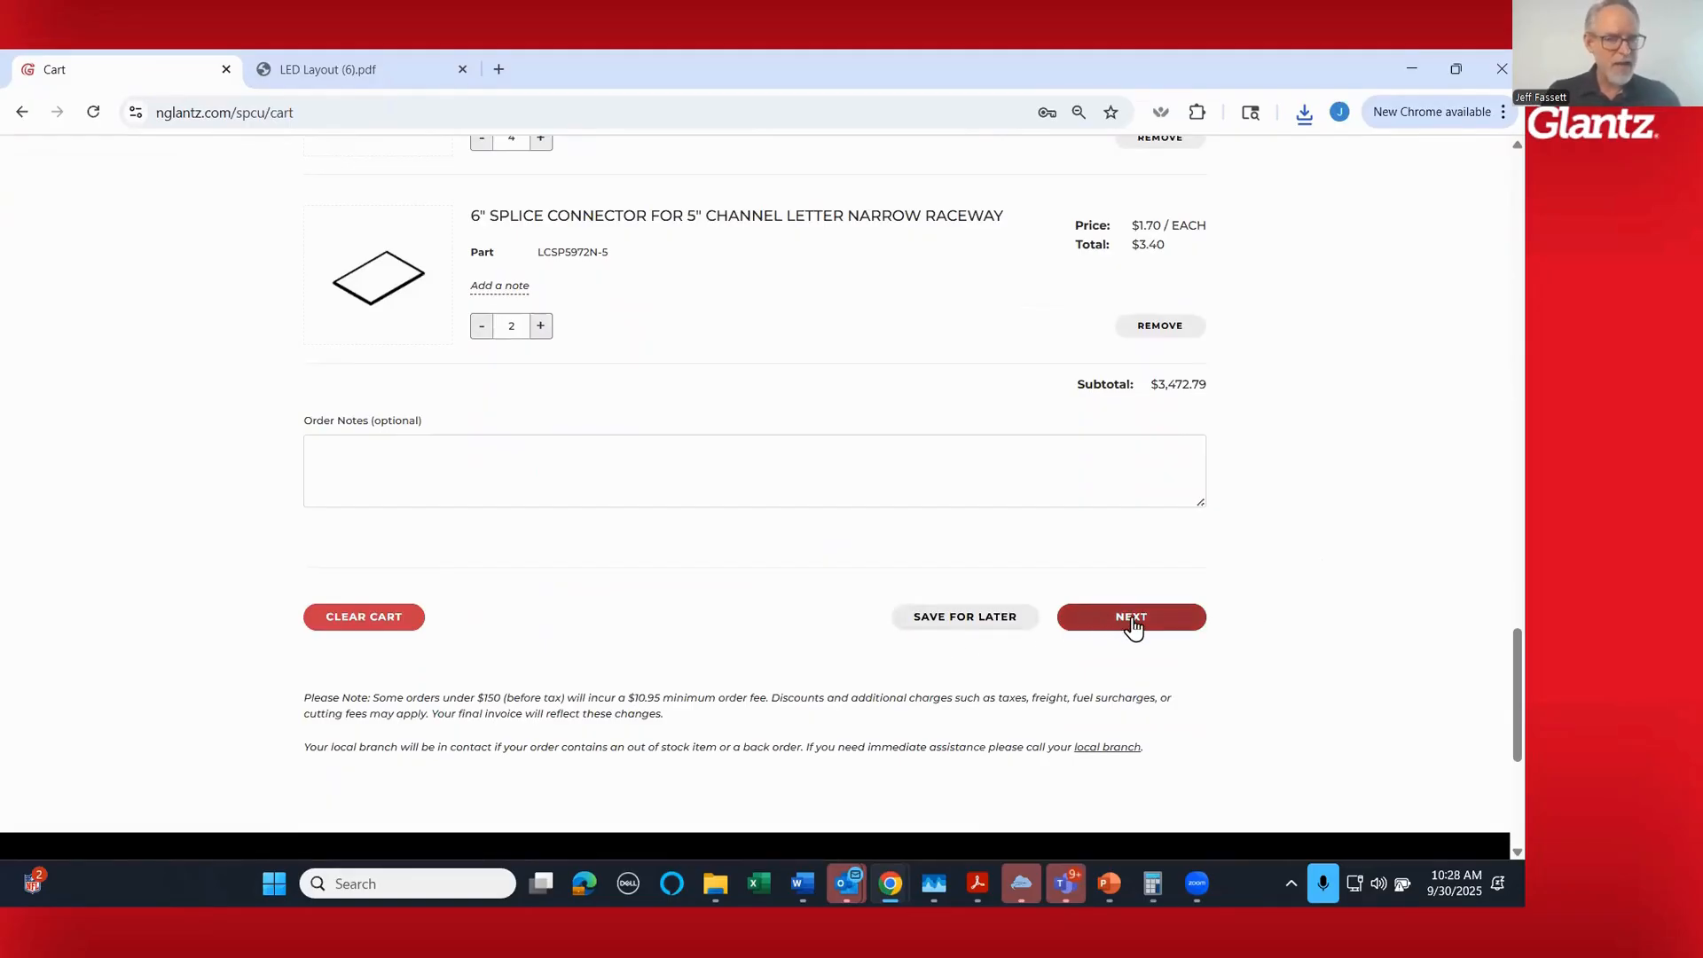
{"action": "left_click", "coordinate": [984, 625]}
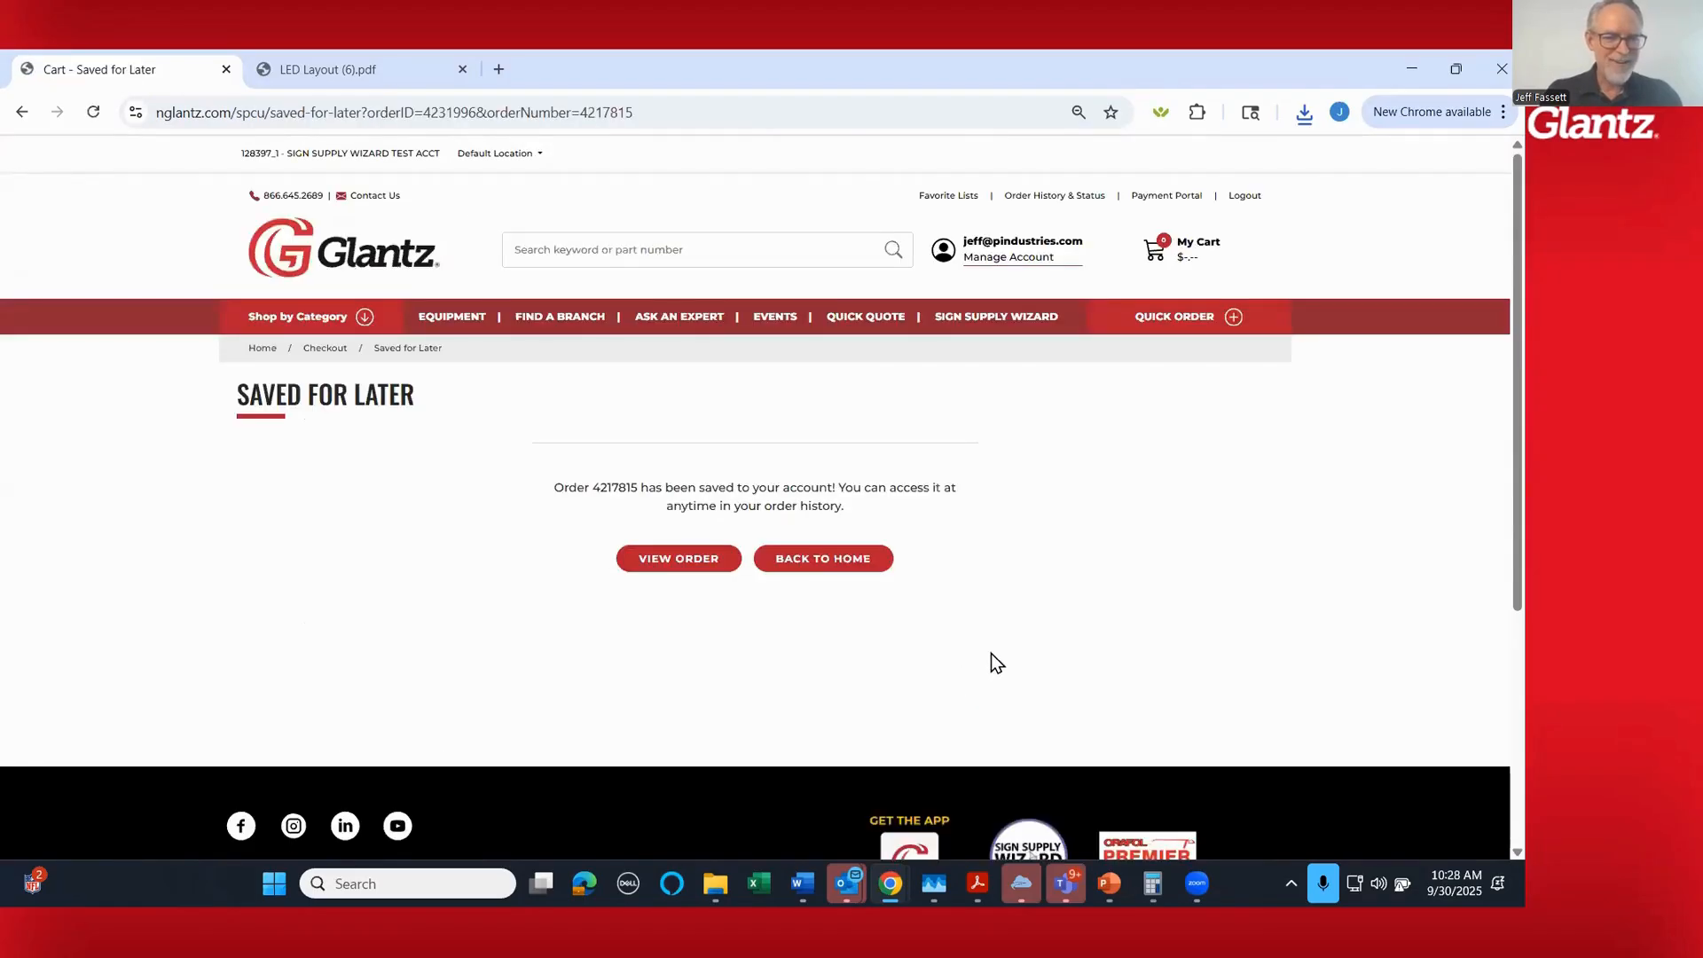
- Open the saved order and examine its acknowledgement, including the billing details, line items, prices and subtotal
{"action": "left_click", "coordinate": [681, 566]}
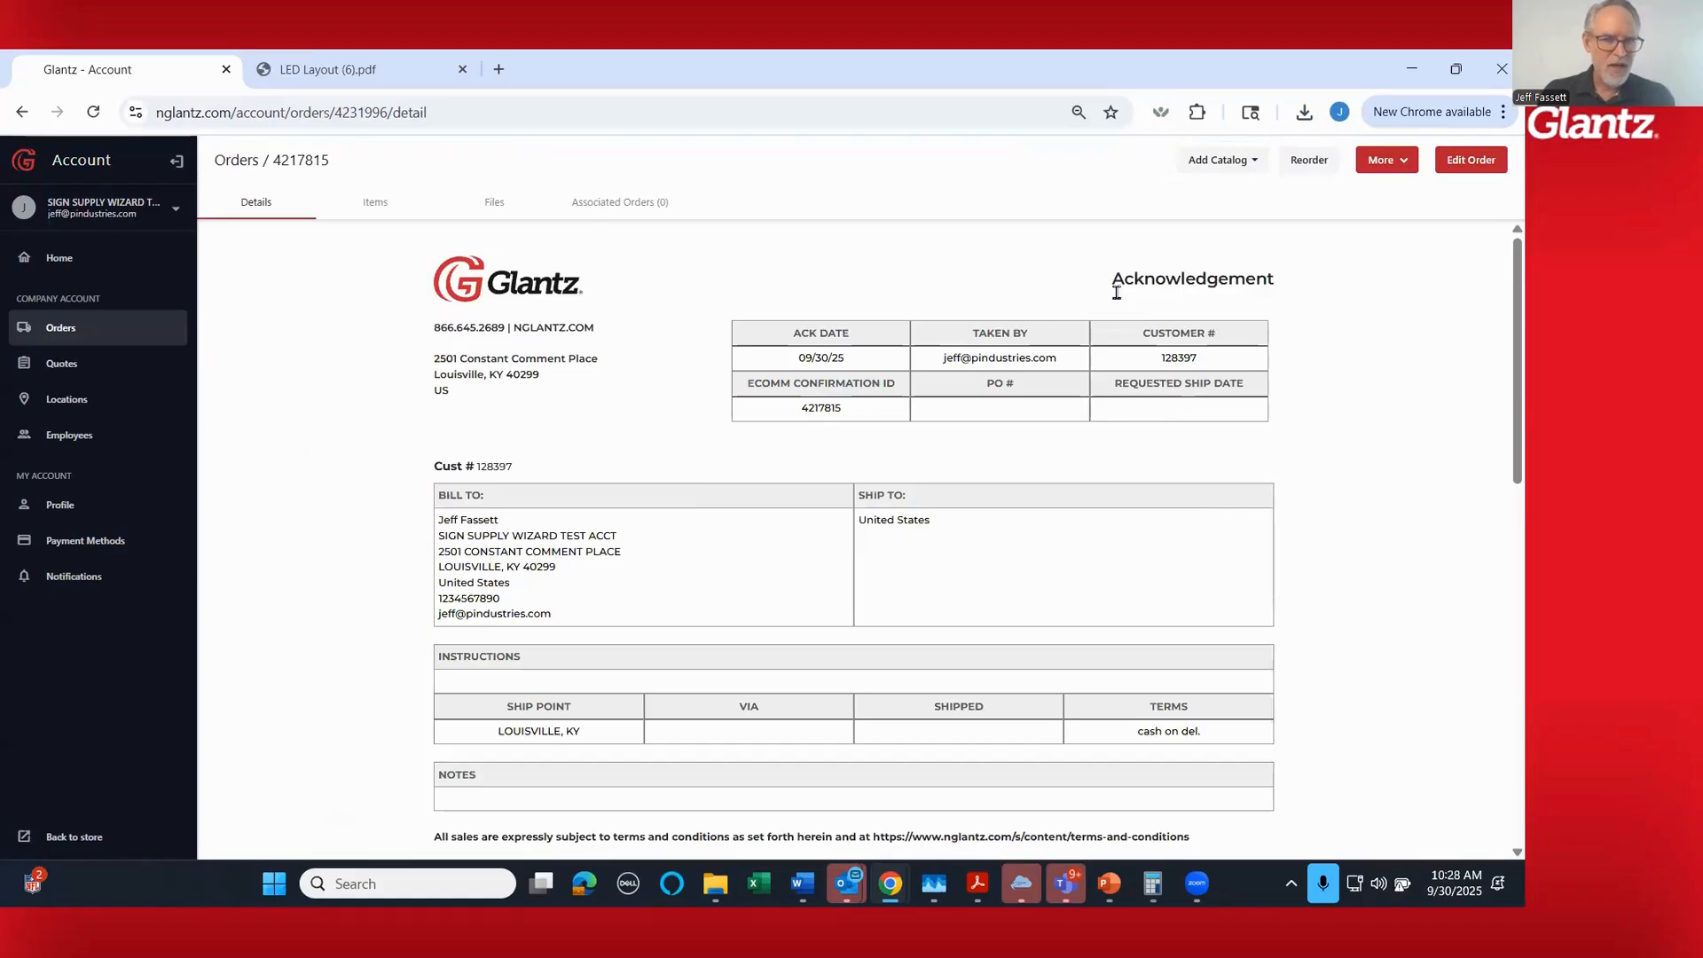
{"action": "scroll", "coordinate": [1003, 466], "scroll_direction": "down", "scroll_amount": 2}
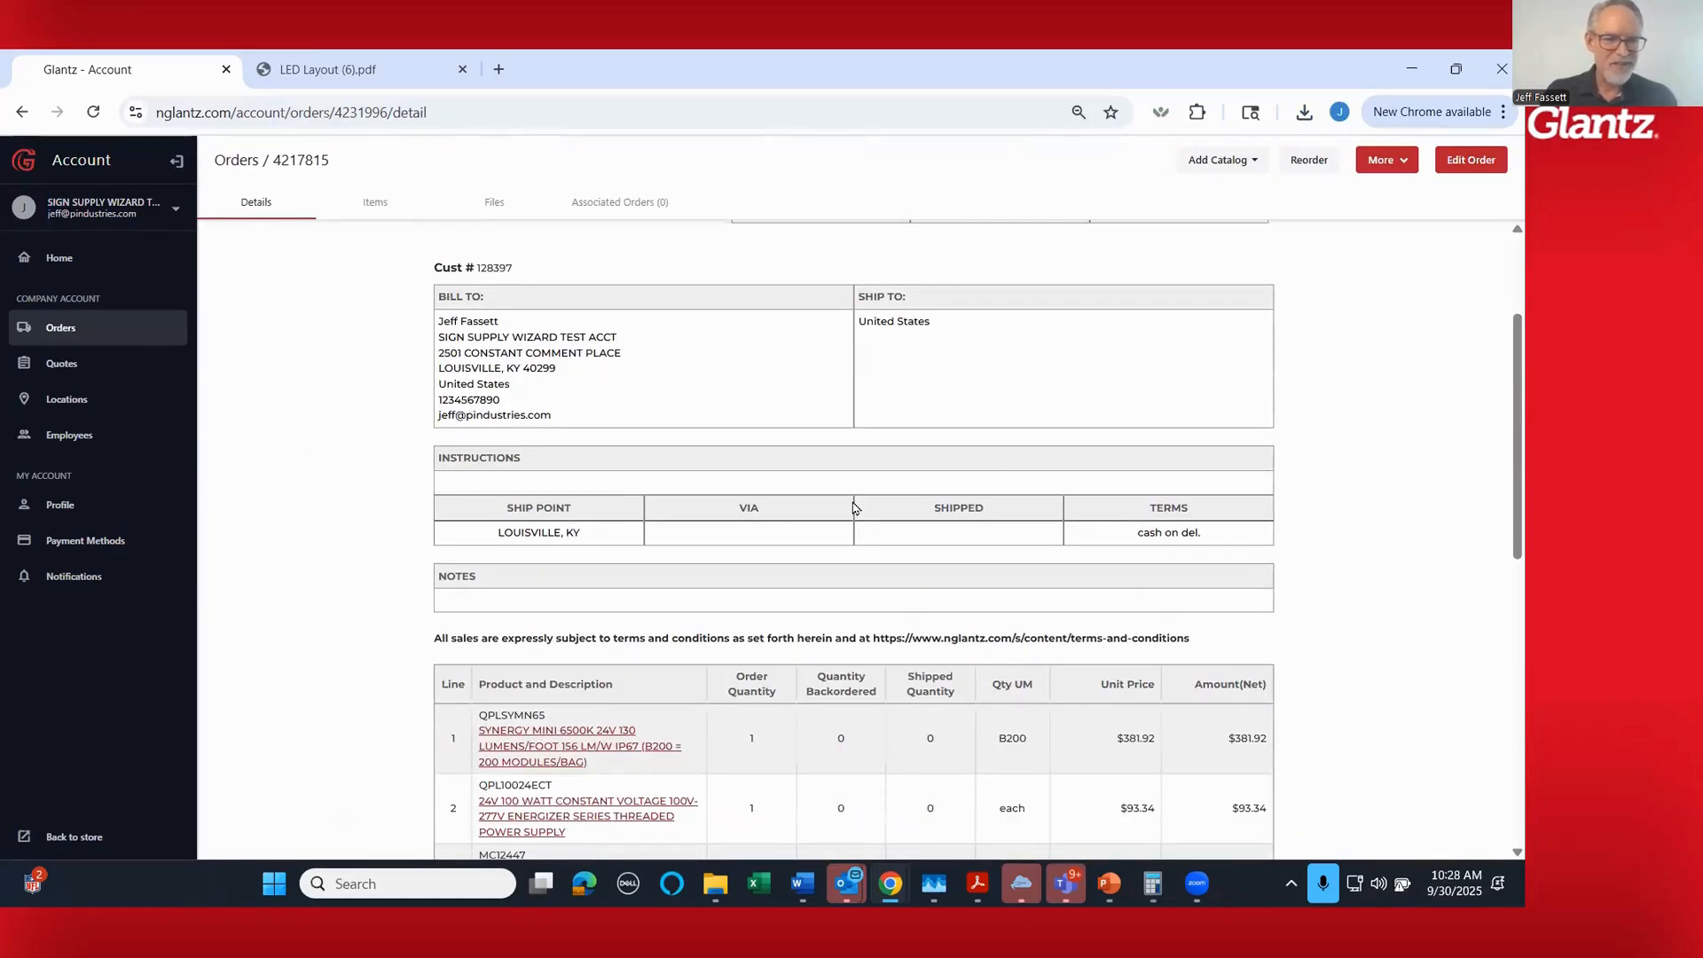
{"action": "scroll", "coordinate": [854, 508], "scroll_direction": "down", "scroll_amount": 4}
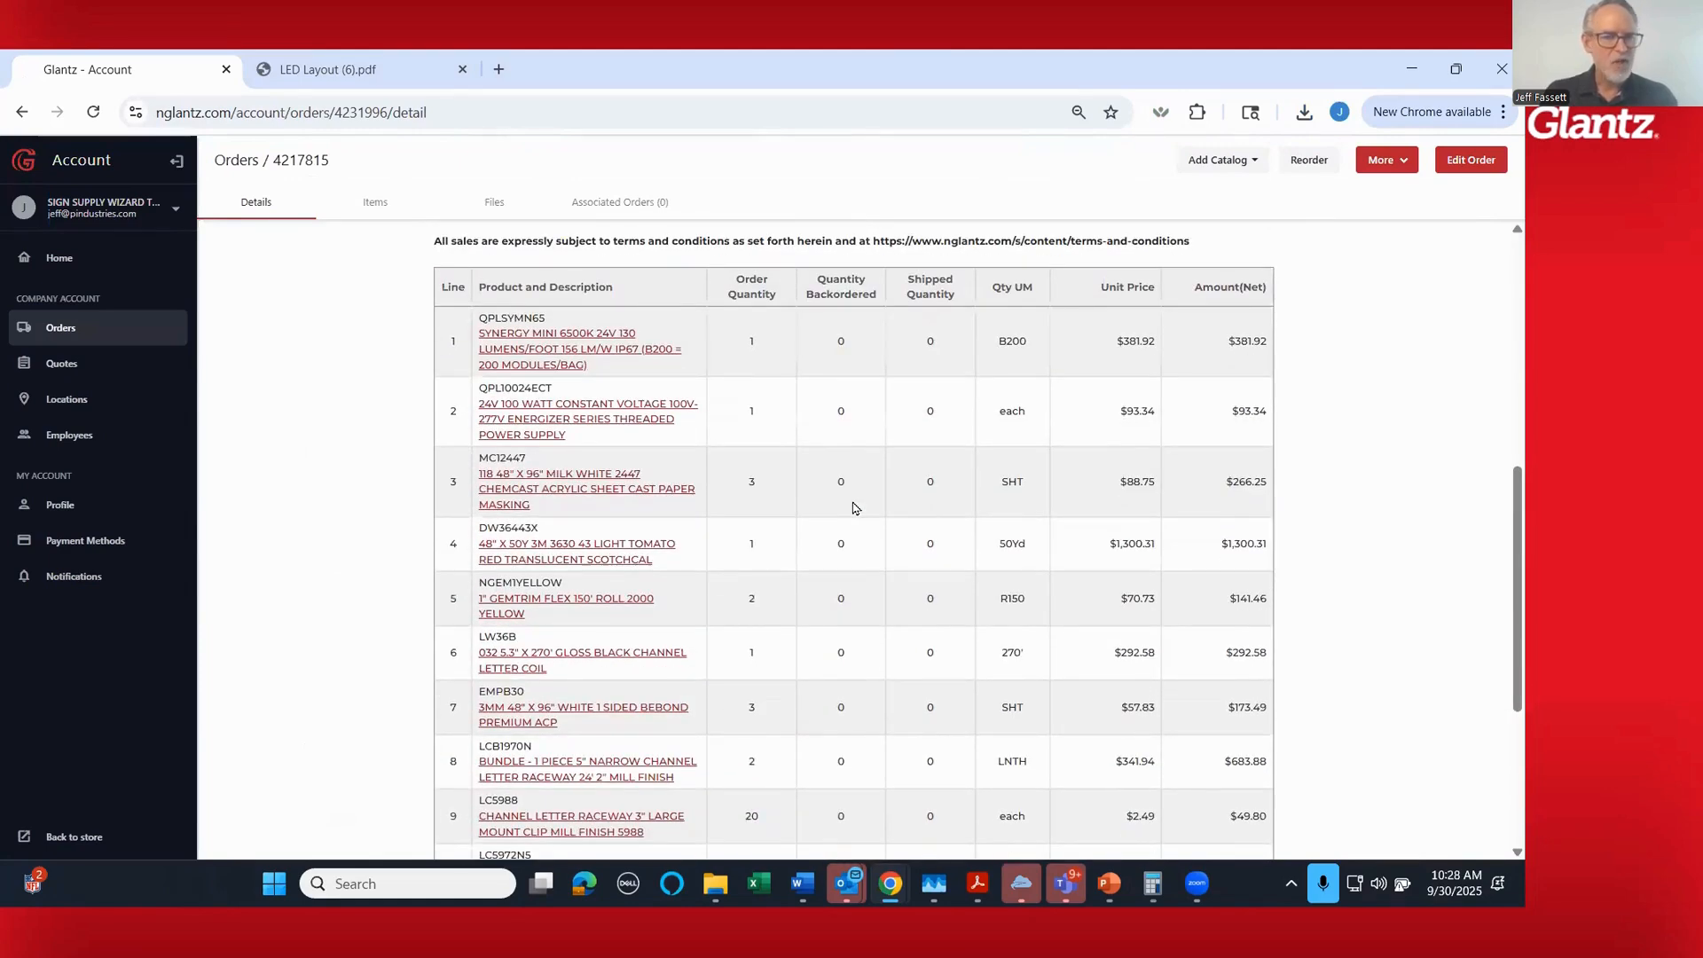
{"action": "scroll", "coordinate": [1028, 510], "scroll_direction": "down", "scroll_amount": 1}
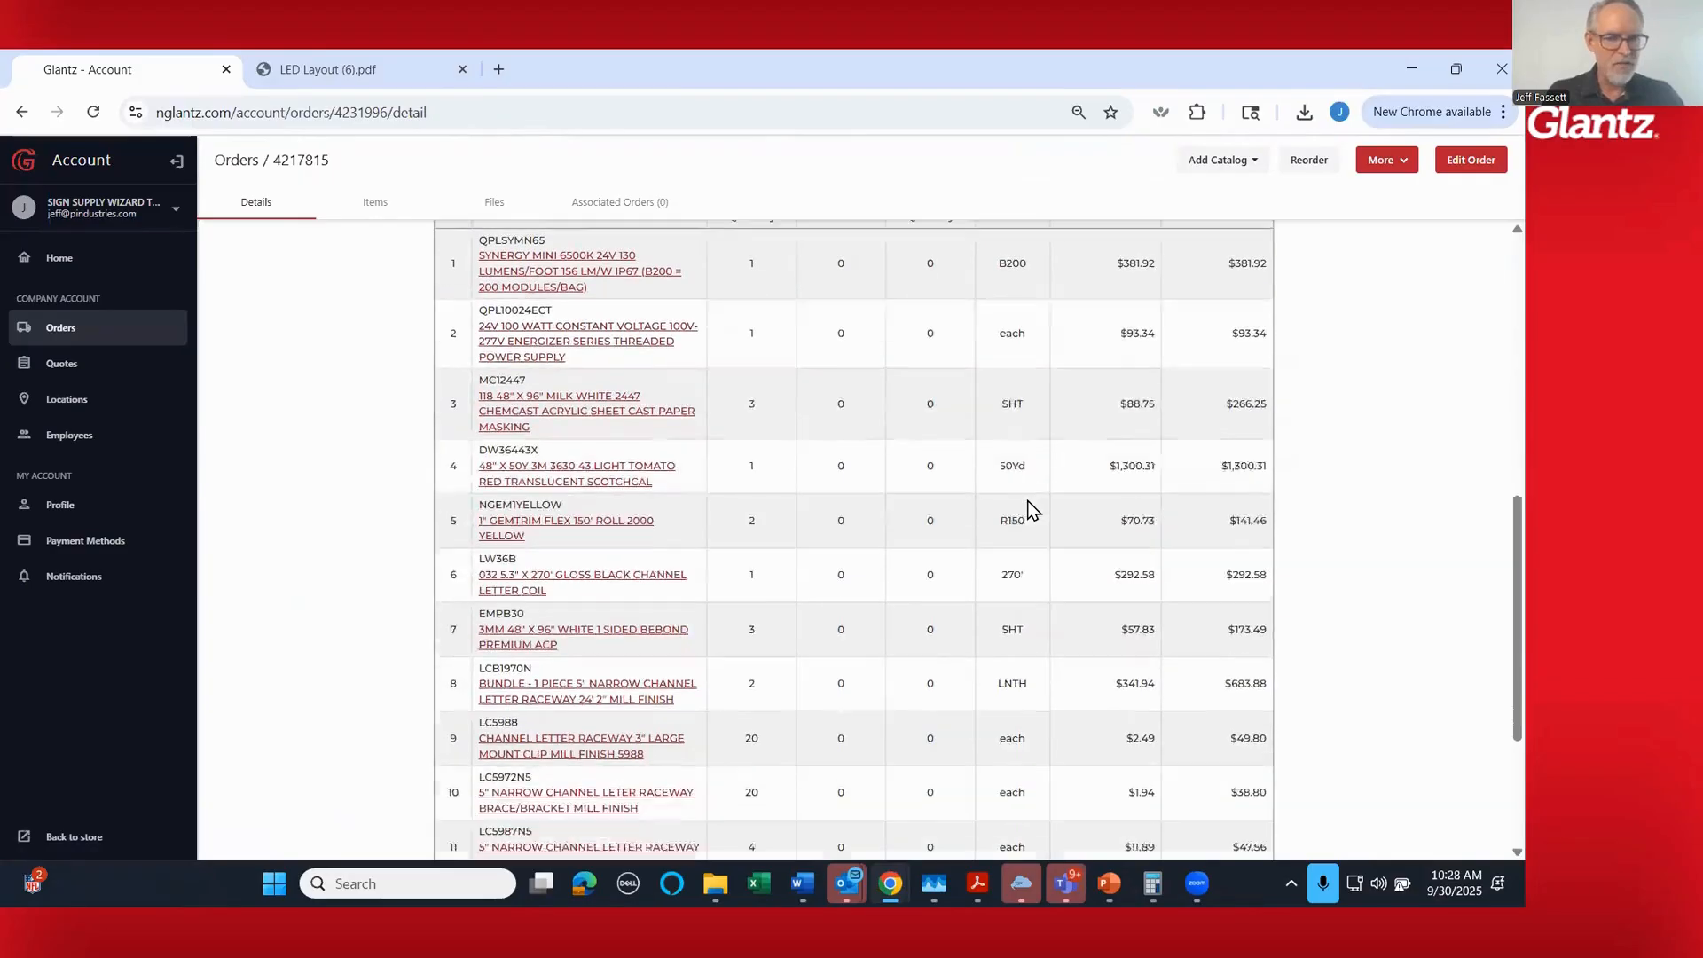
{"action": "scroll", "coordinate": [1031, 510], "scroll_direction": "down", "scroll_amount": 3}
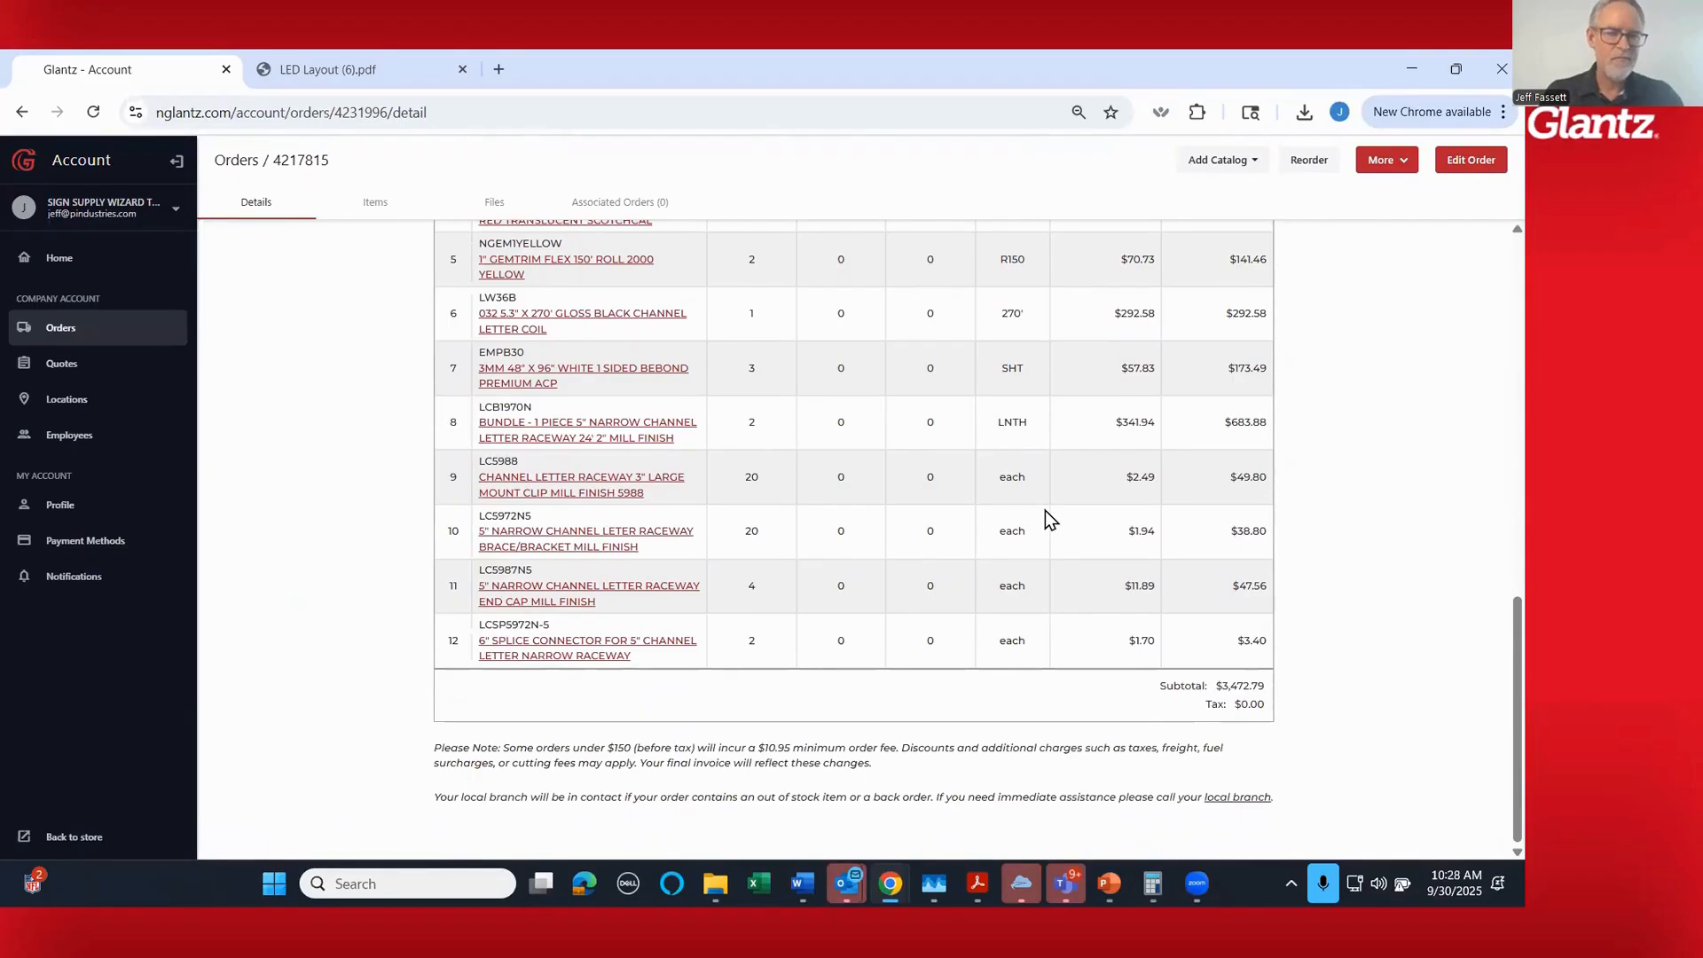
{"action": "scroll", "coordinate": [1045, 519], "scroll_direction": "up", "scroll_amount": 3}
{"action": "scroll", "coordinate": [1045, 519], "scroll_direction": "down", "scroll_amount": 1}
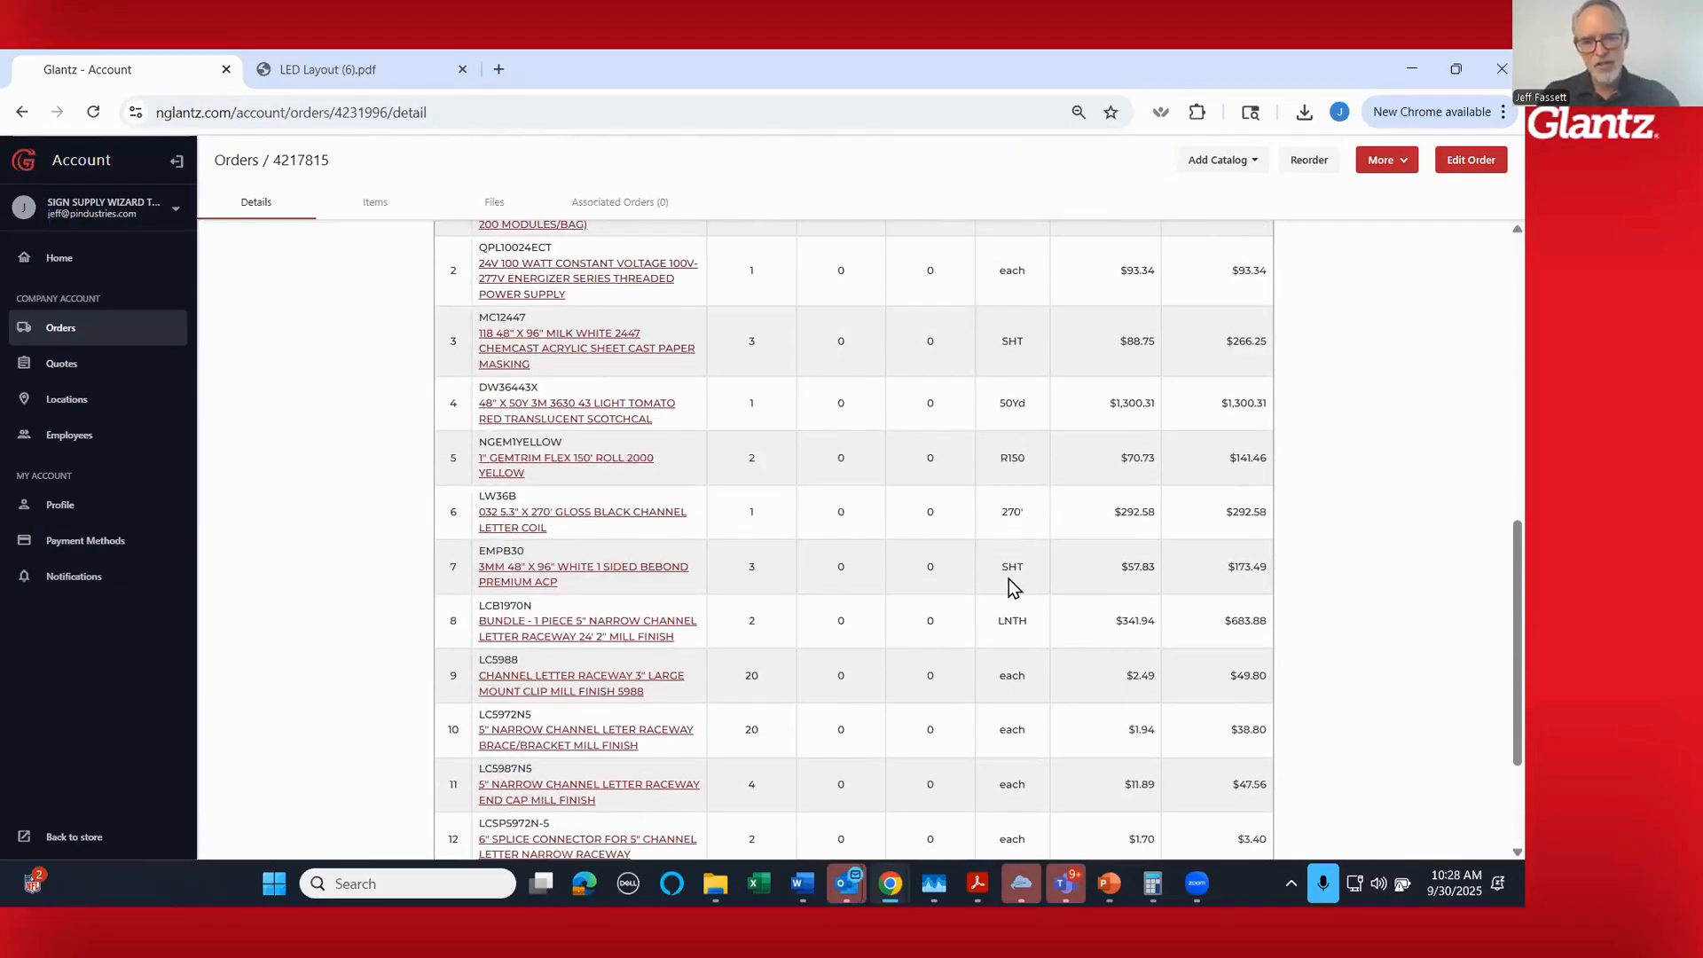
{"action": "scroll", "coordinate": [1016, 575], "scroll_direction": "down", "scroll_amount": 1}
{"action": "scroll", "coordinate": [1021, 568], "scroll_direction": "down", "scroll_amount": 1}
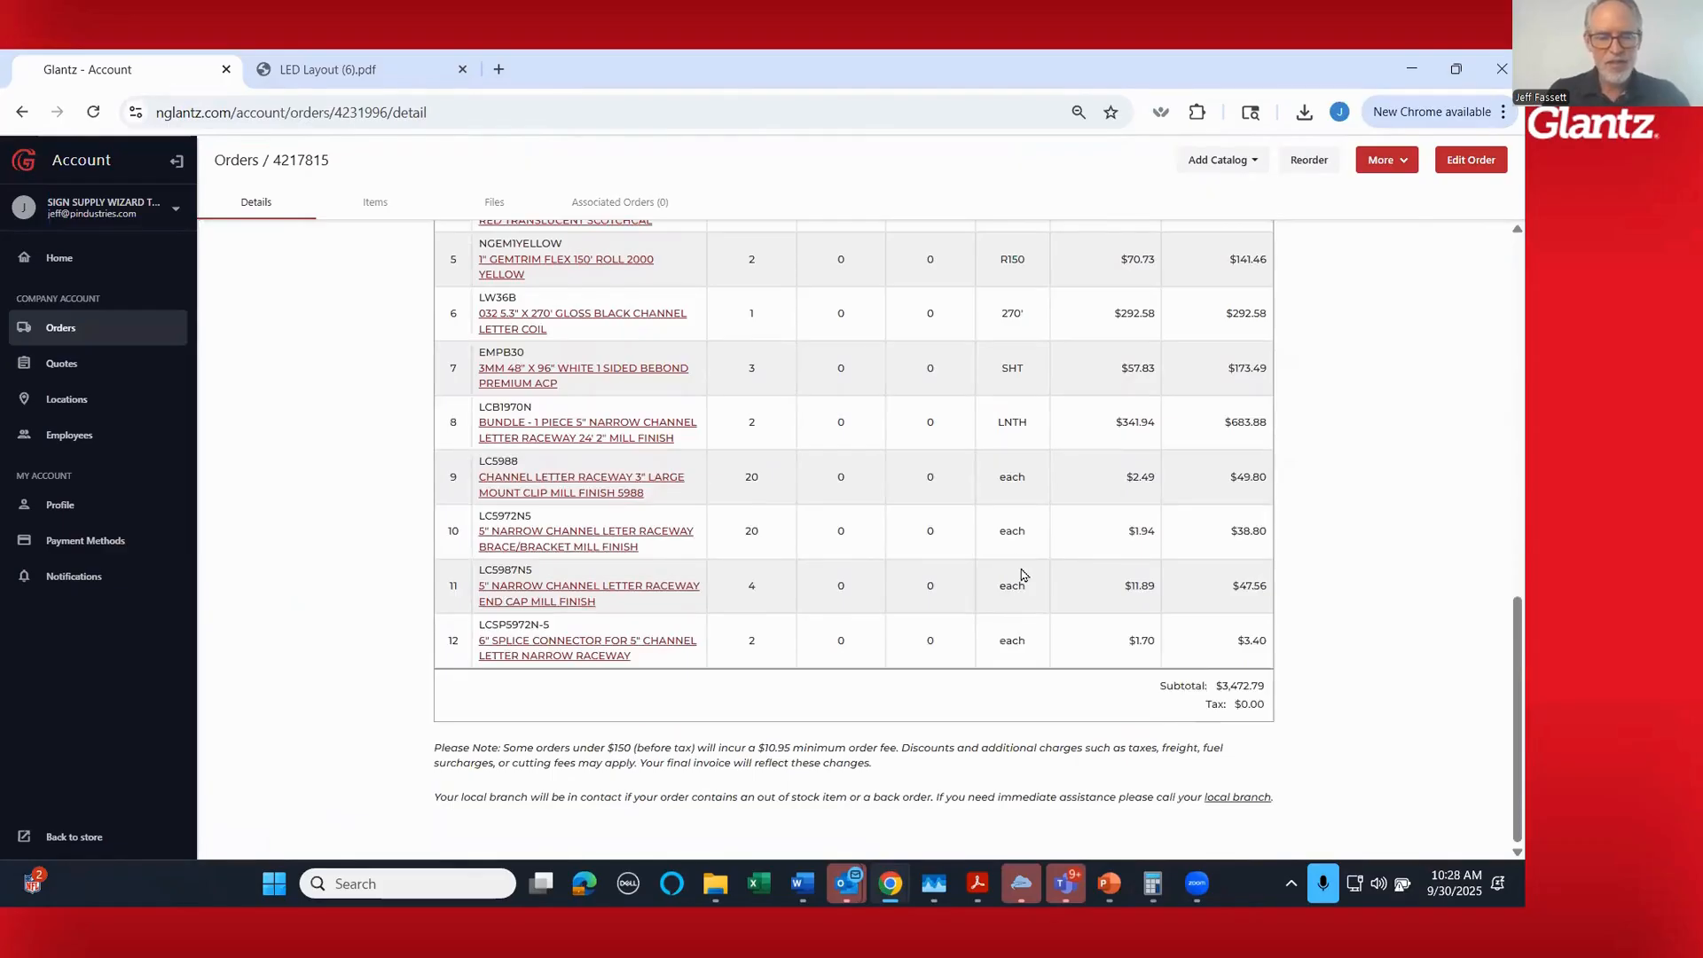
{"action": "scroll", "coordinate": [1023, 571], "scroll_direction": "up", "scroll_amount": 10}
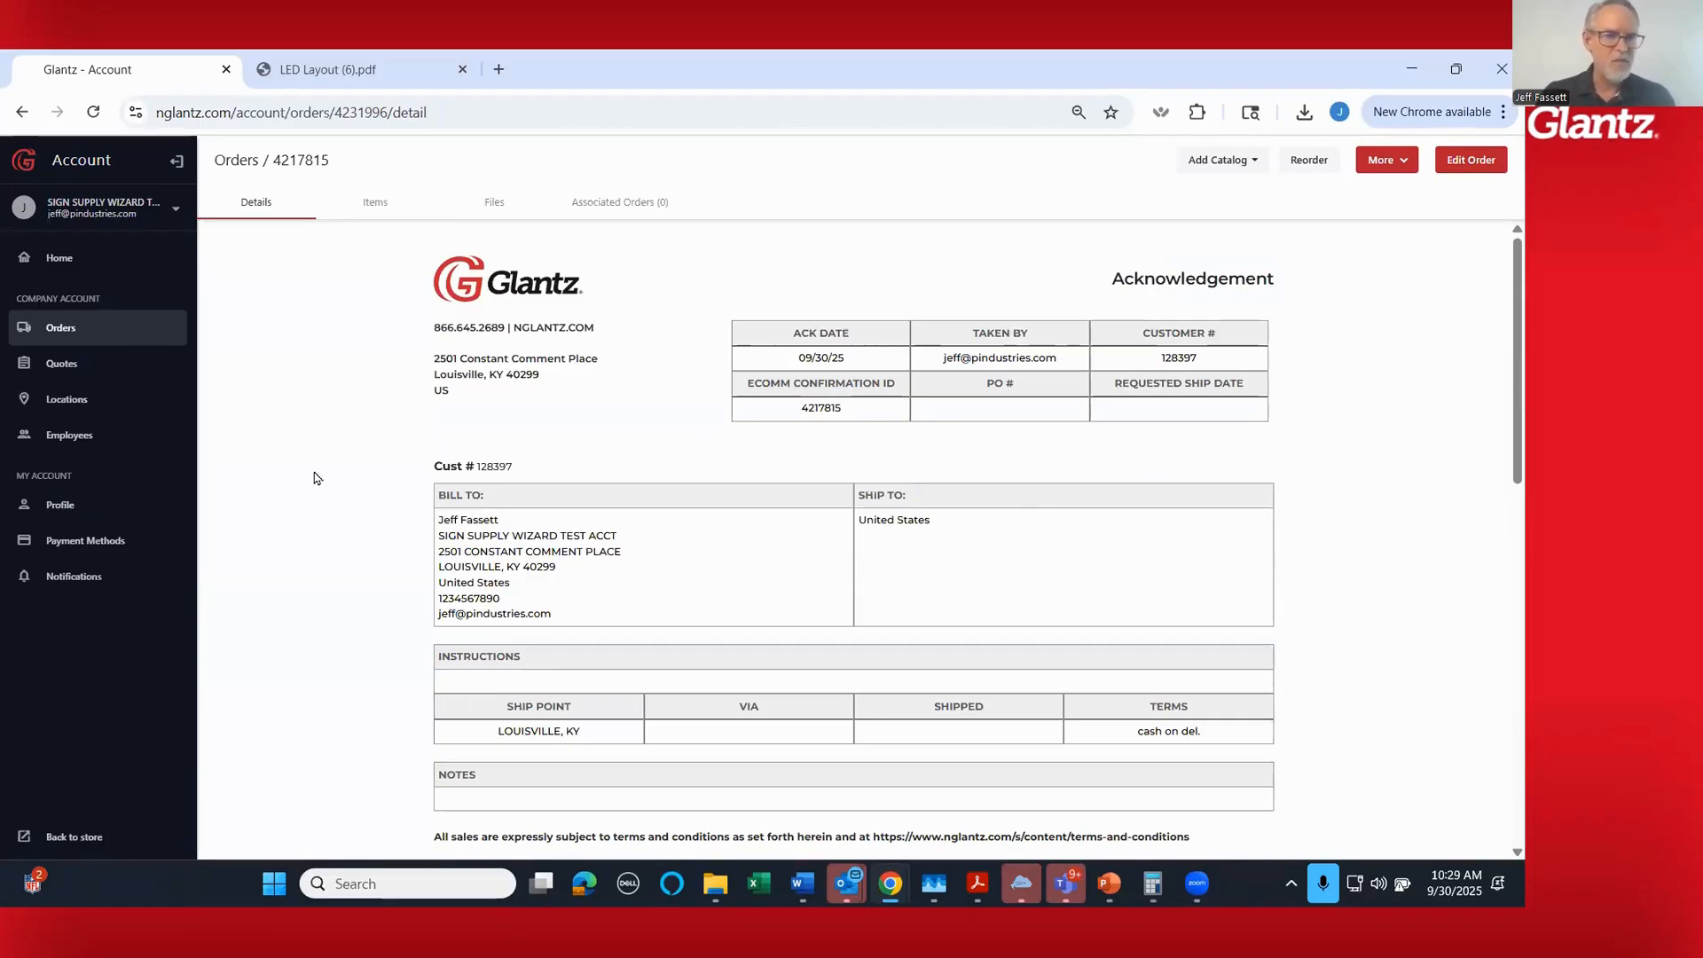
- Check the saved order's item list and attached files, and return to its details
{"action": "left_click", "coordinate": [379, 211]}
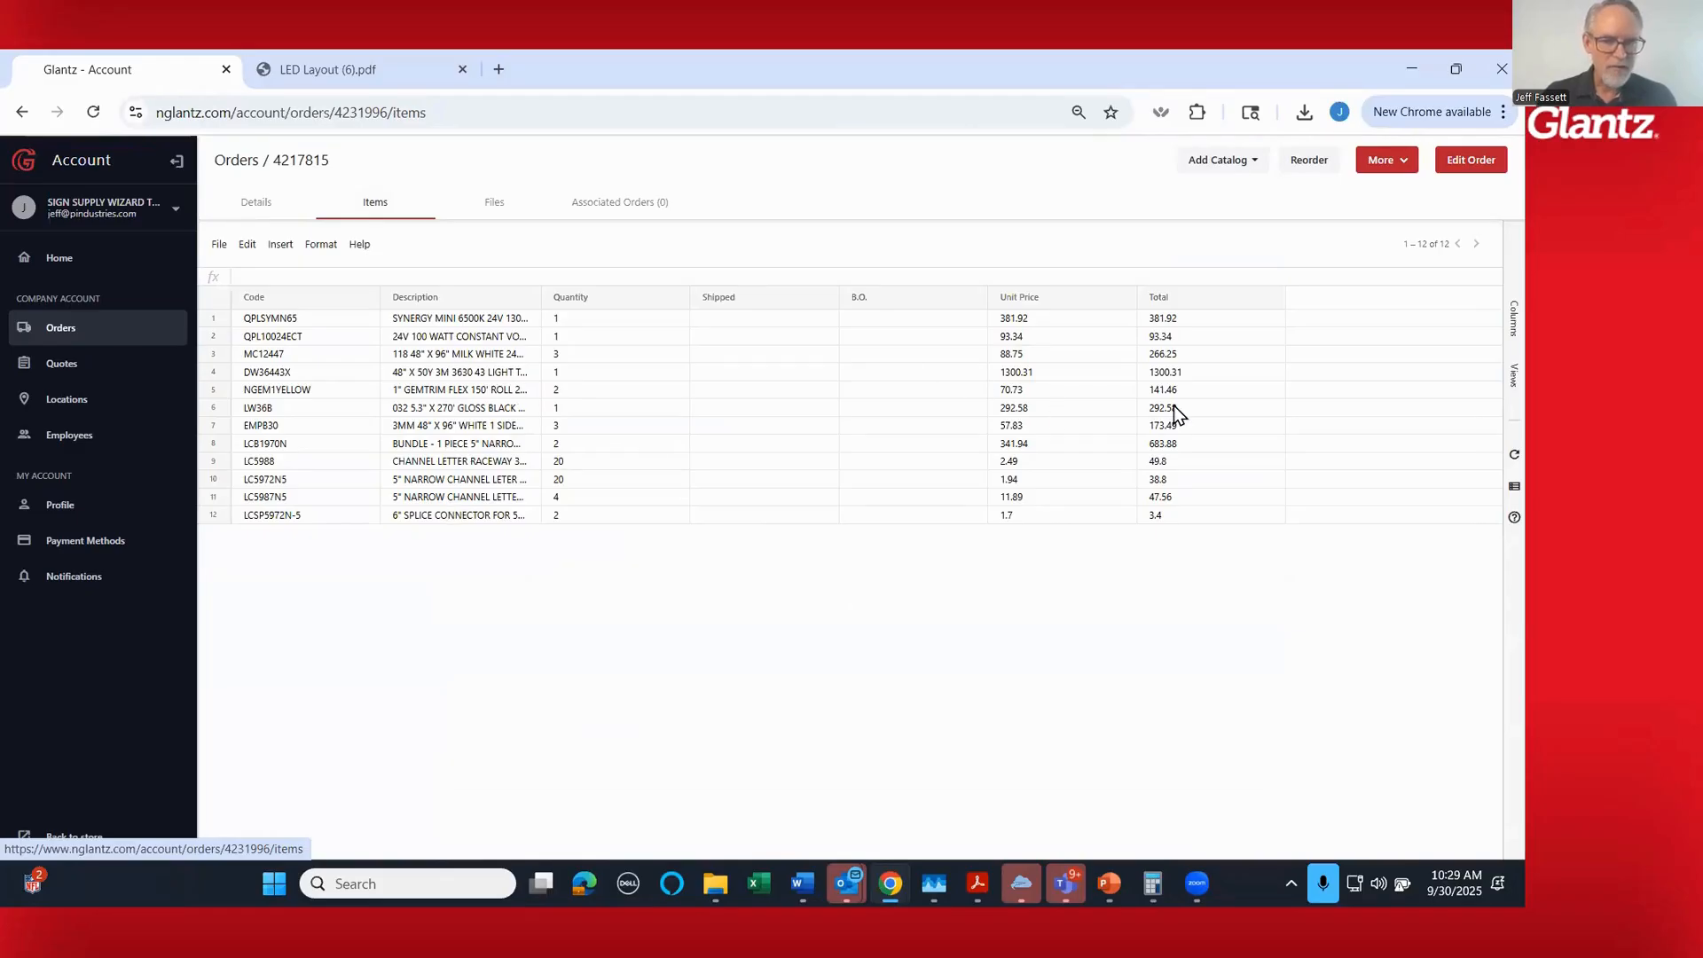
{"action": "left_click", "coordinate": [495, 213]}
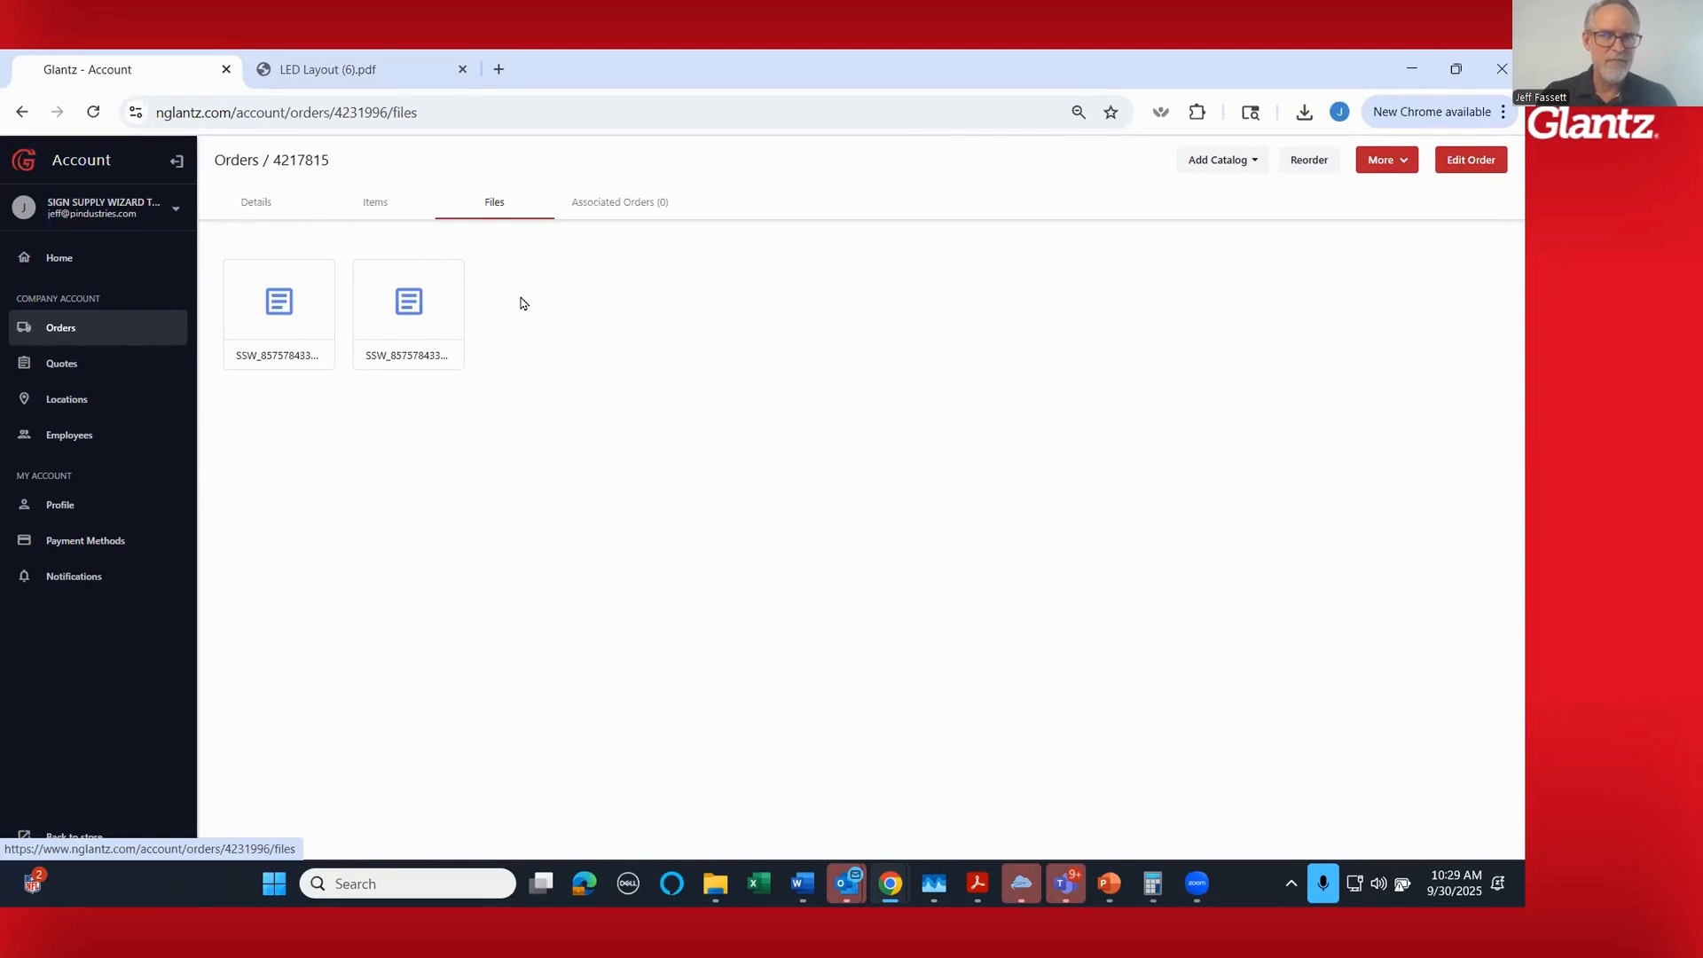
{"action": "left_click", "coordinate": [257, 204]}
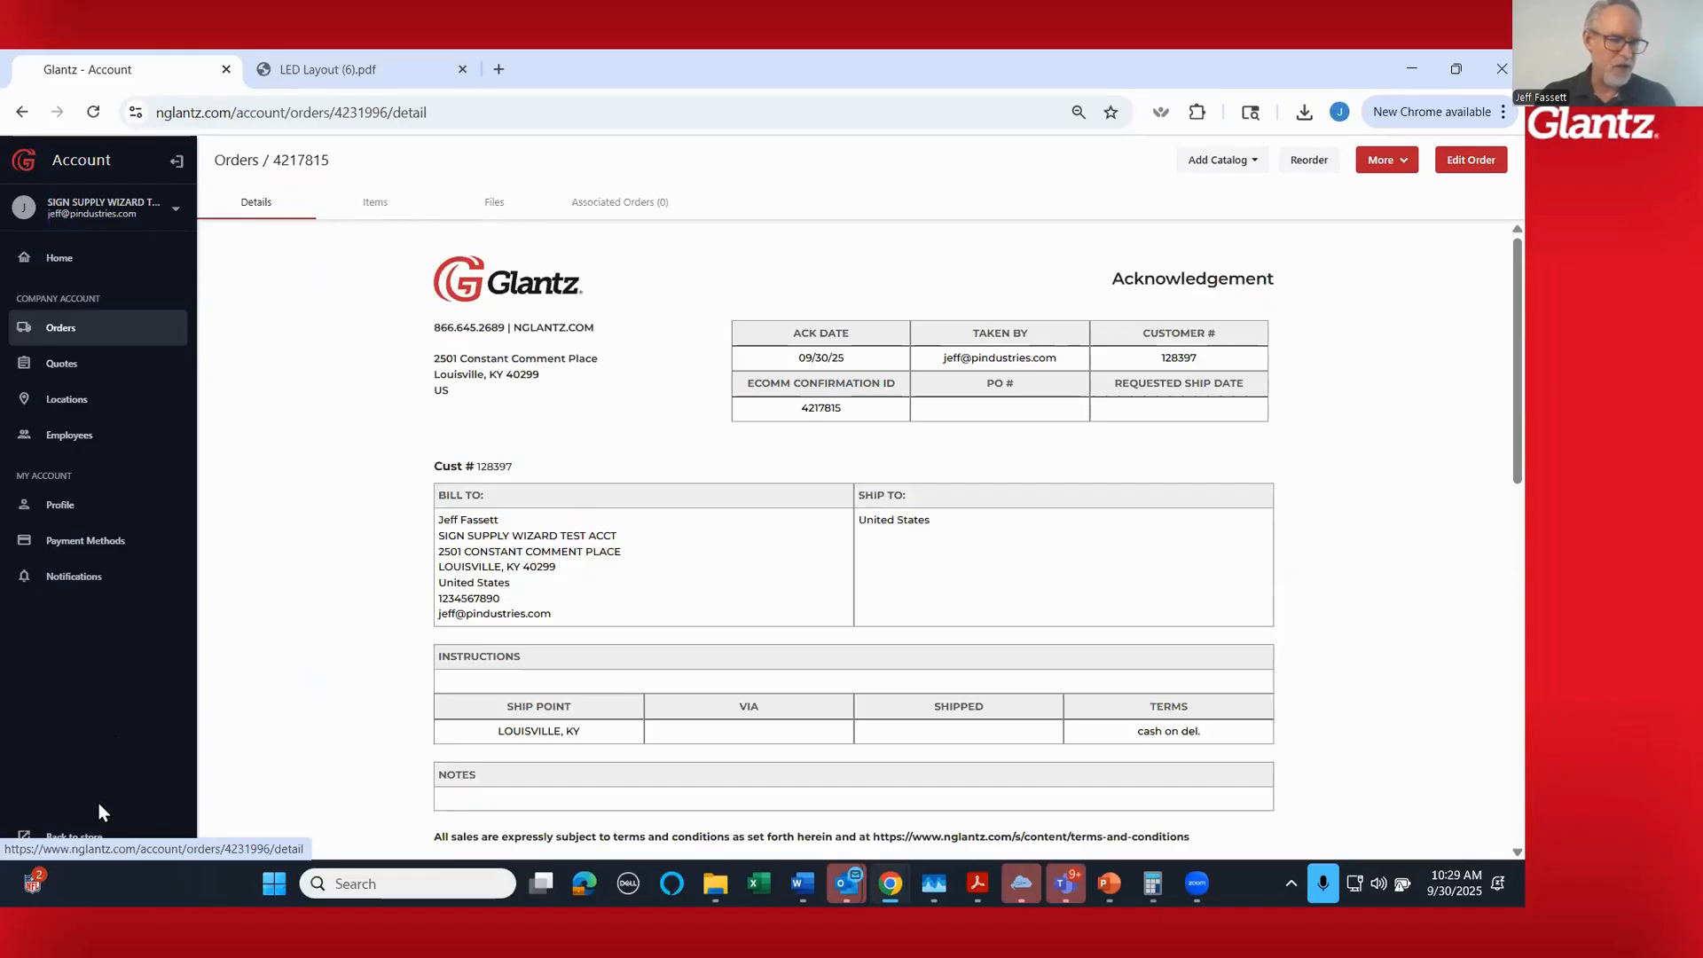
{"action": "scroll", "coordinate": [326, 709], "scroll_direction": "down", "scroll_amount": 2}
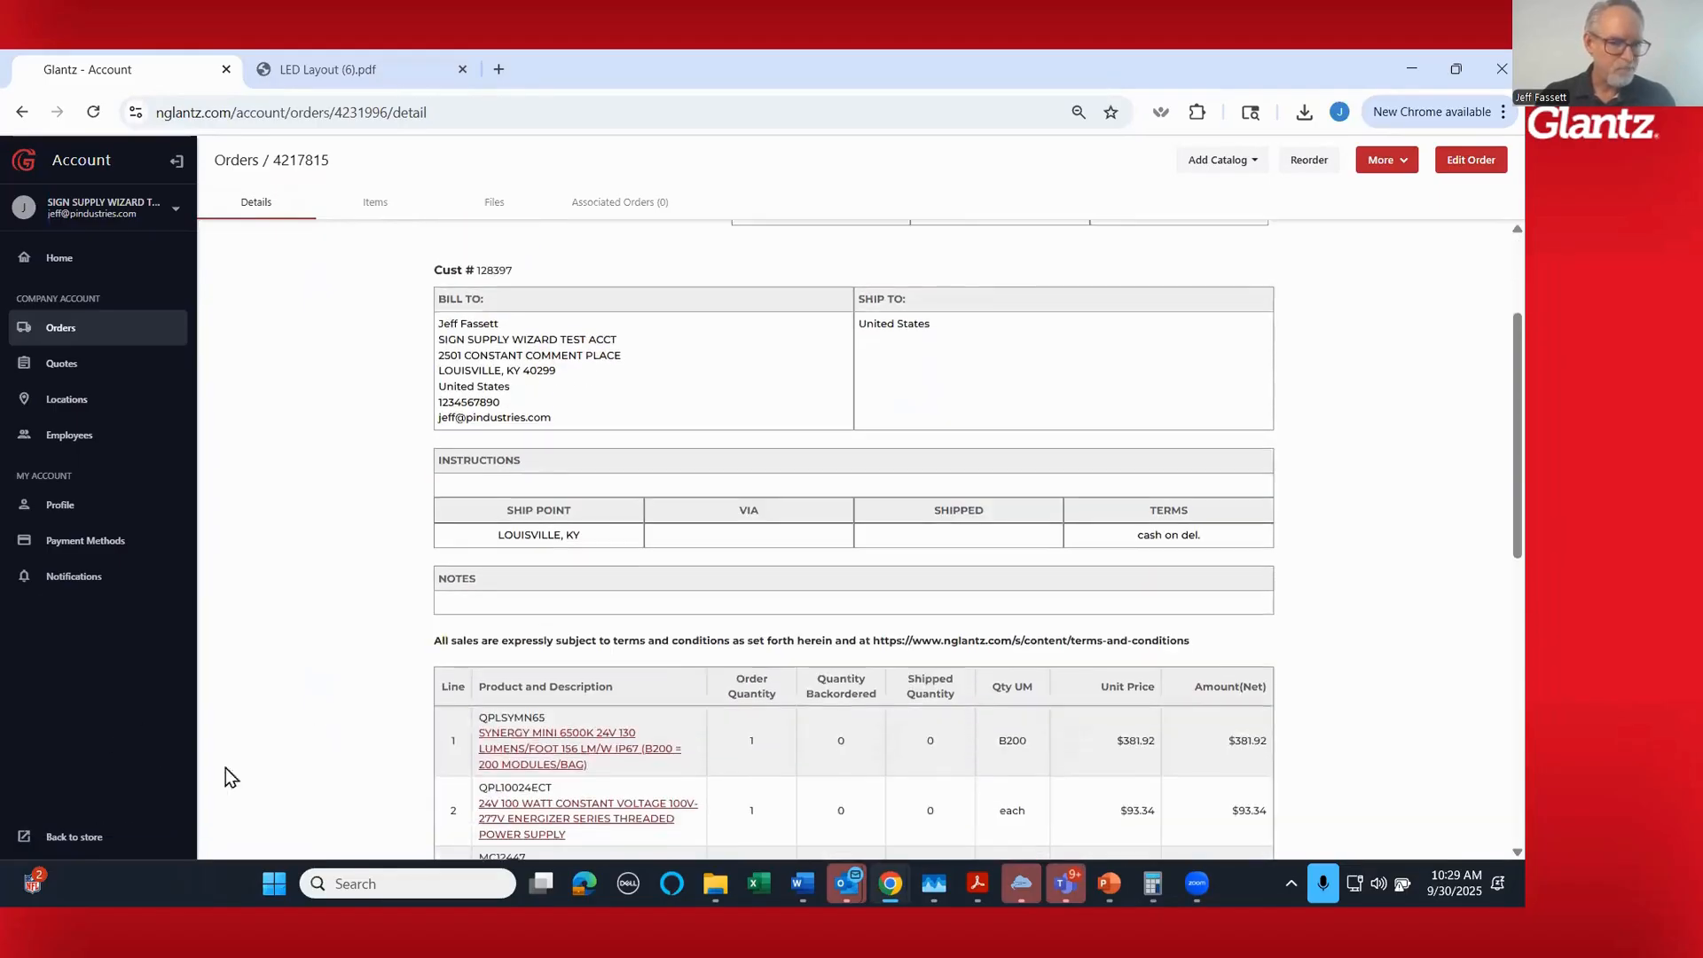
- Go back to the store and open the Sign Supply Wizard layout tool with the previous job loaded
{"action": "left_click", "coordinate": [88, 841]}
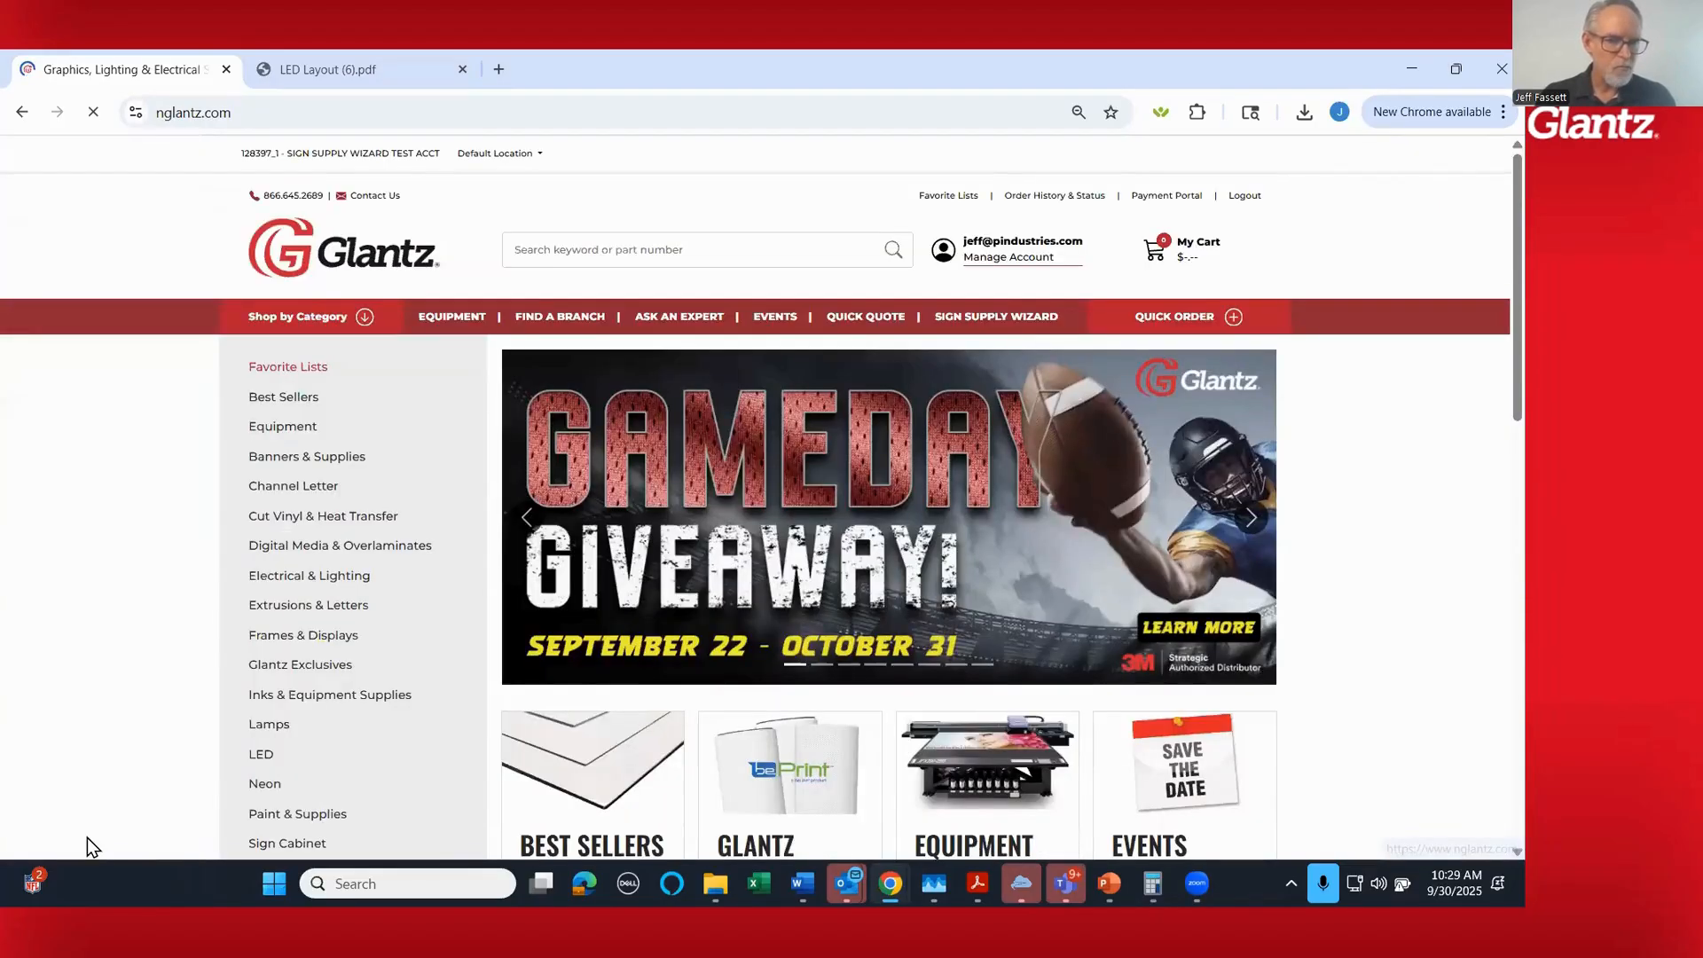
{"action": "mouse_move", "coordinate": [1012, 335]}
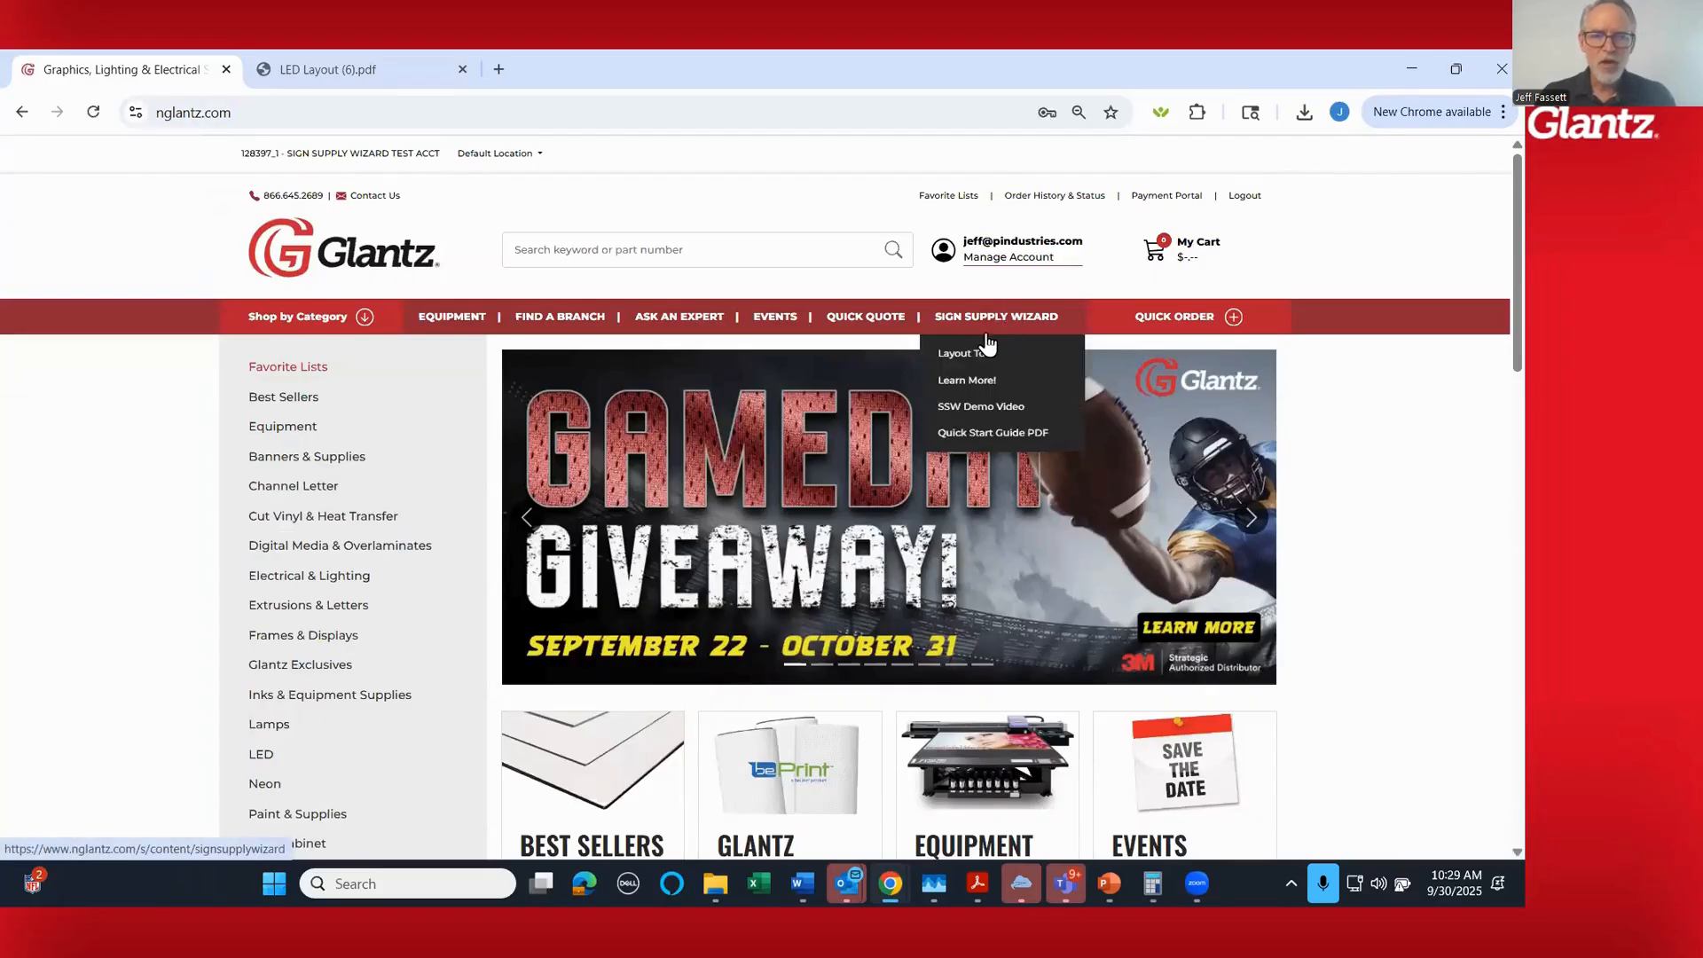
{"action": "left_click", "coordinate": [979, 355]}
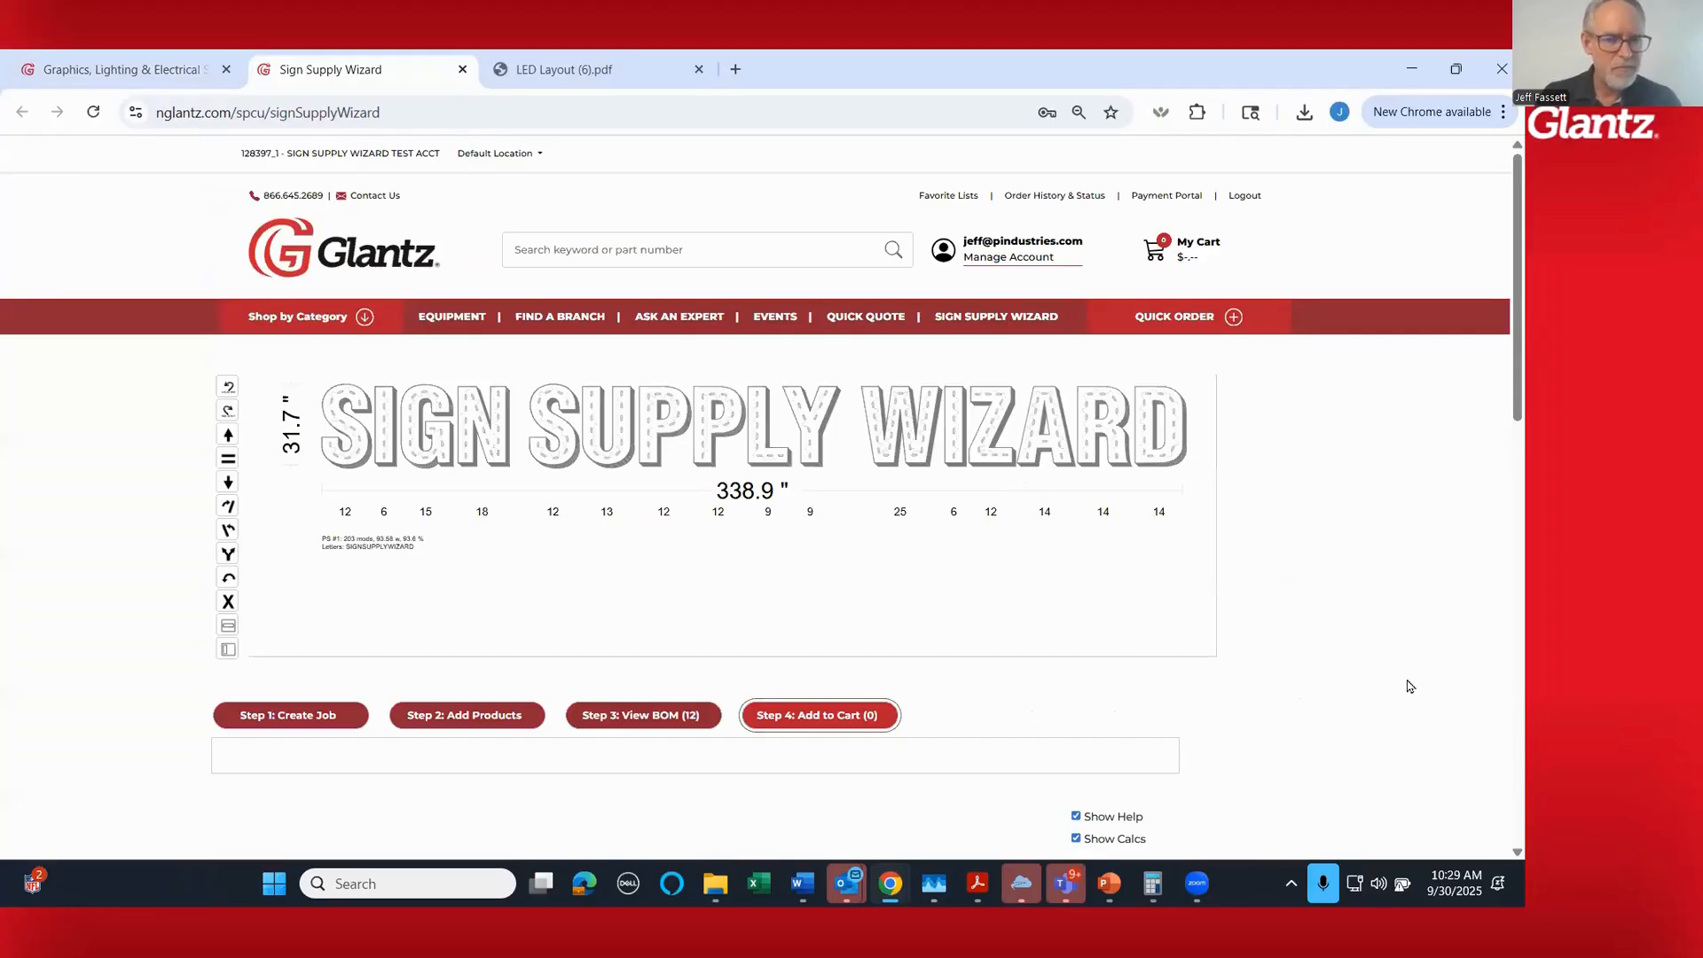
{"action": "scroll", "coordinate": [1410, 690], "scroll_direction": "down", "scroll_amount": 1}
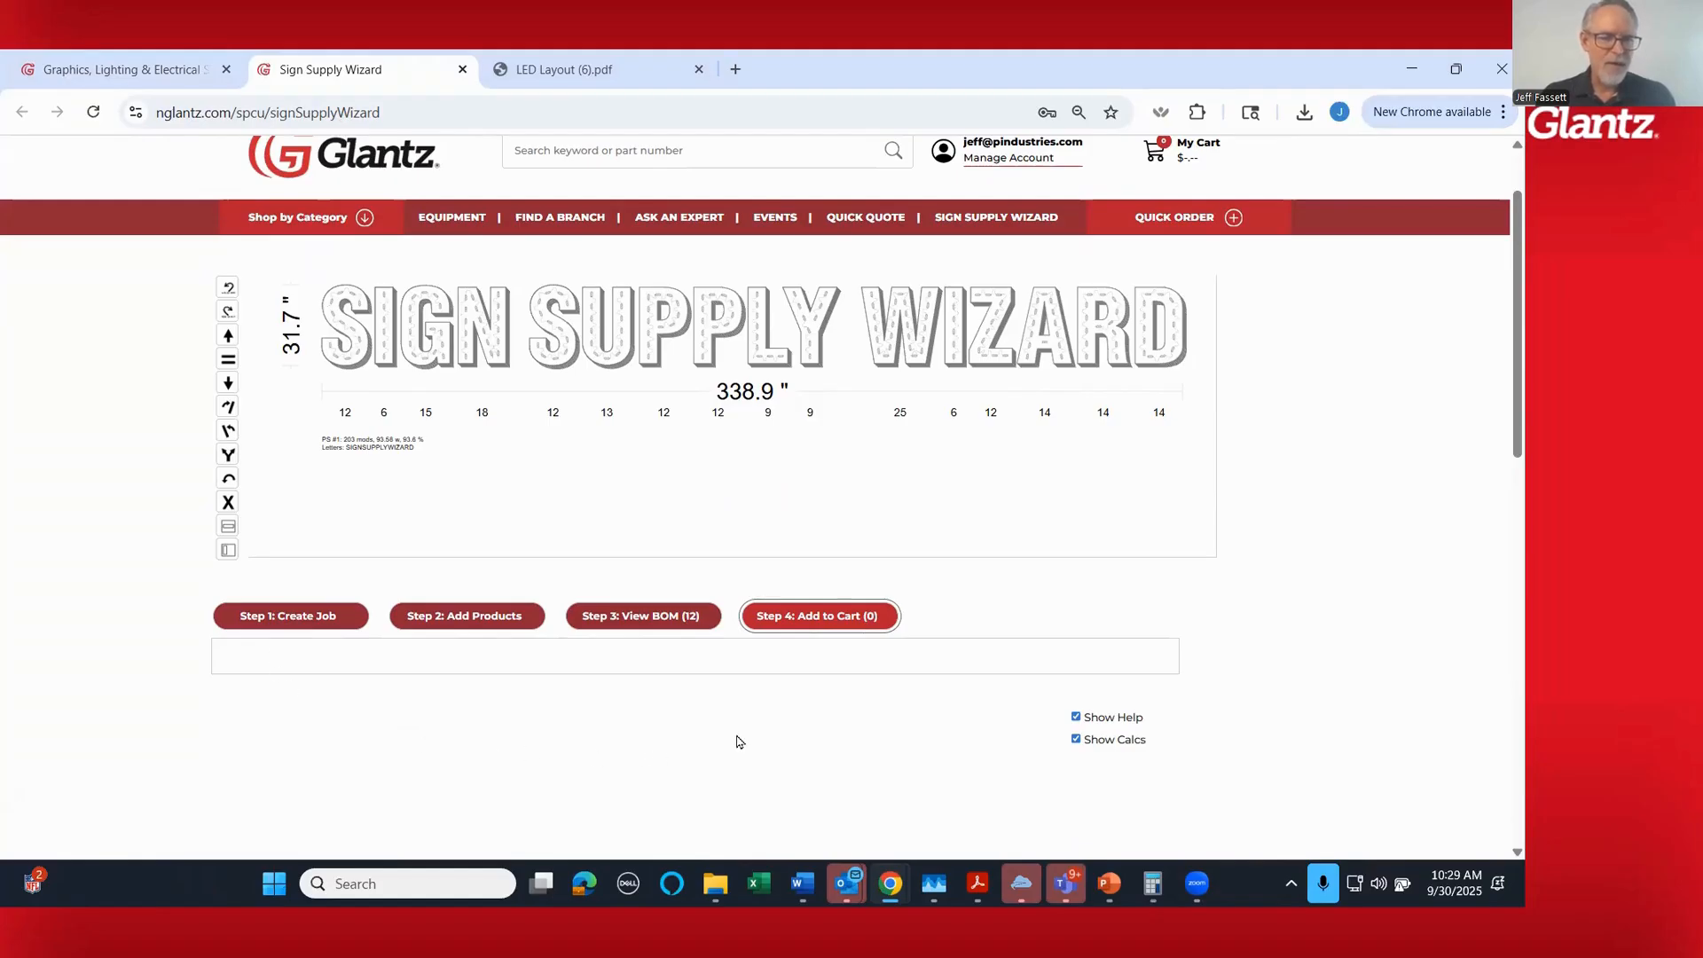
{"action": "scroll", "coordinate": [1309, 723], "scroll_direction": "down", "scroll_amount": 6}
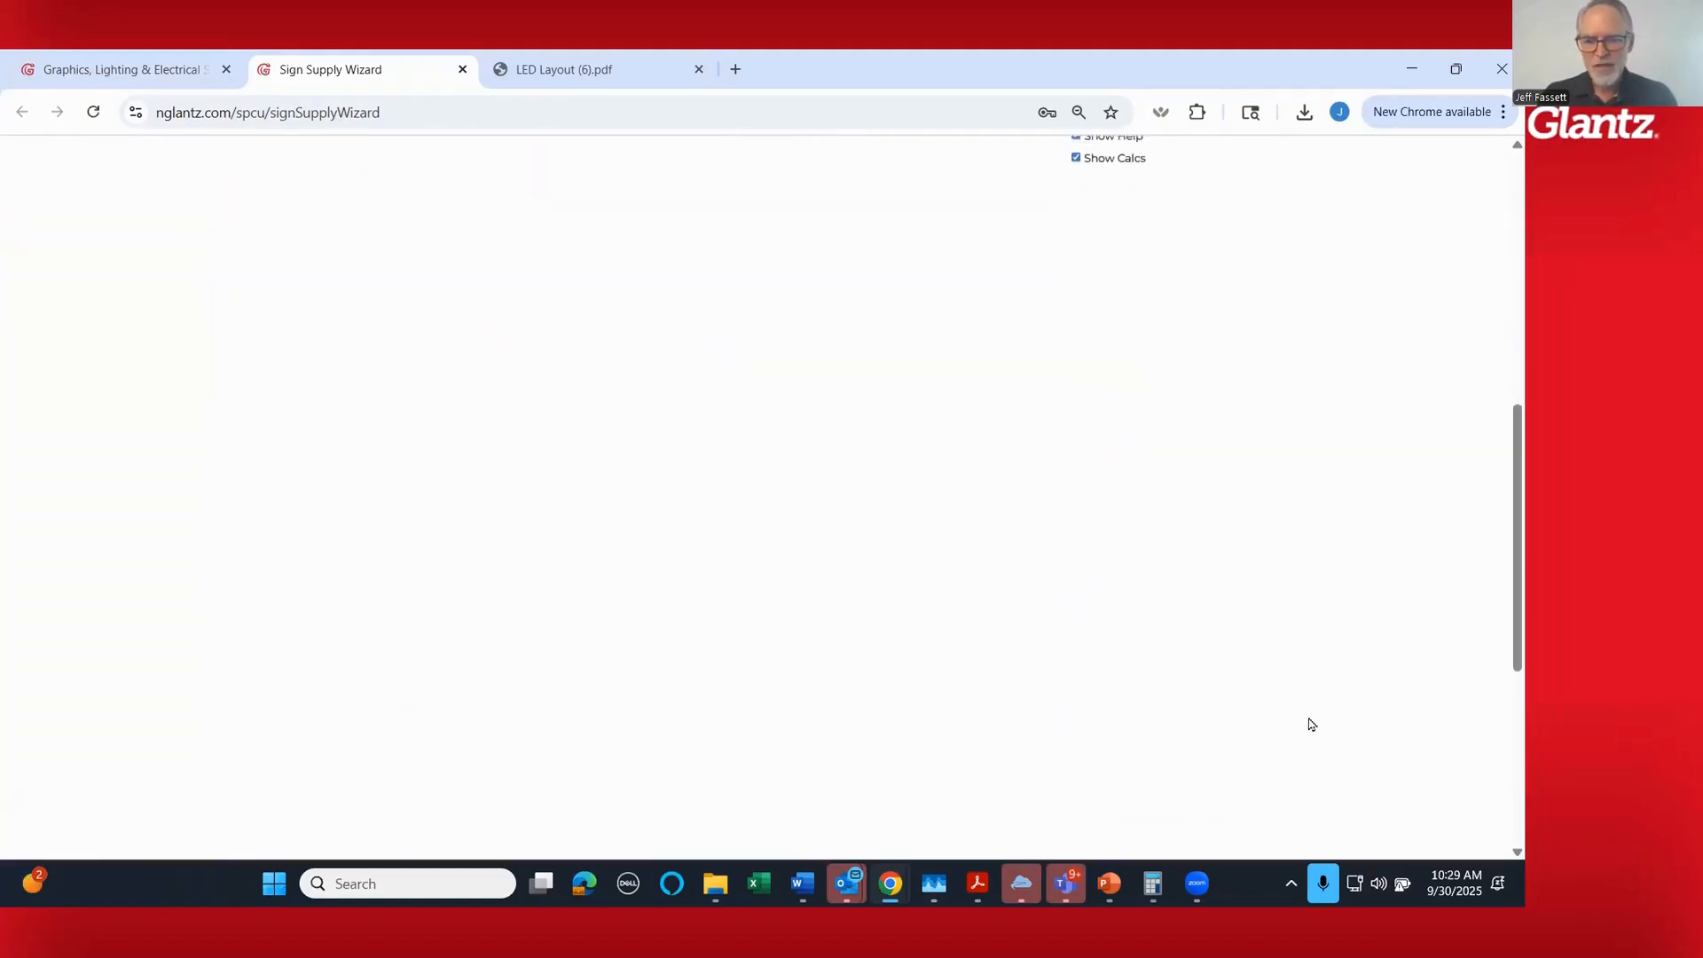
{"action": "scroll", "coordinate": [1309, 723], "scroll_direction": "up", "scroll_amount": 7}
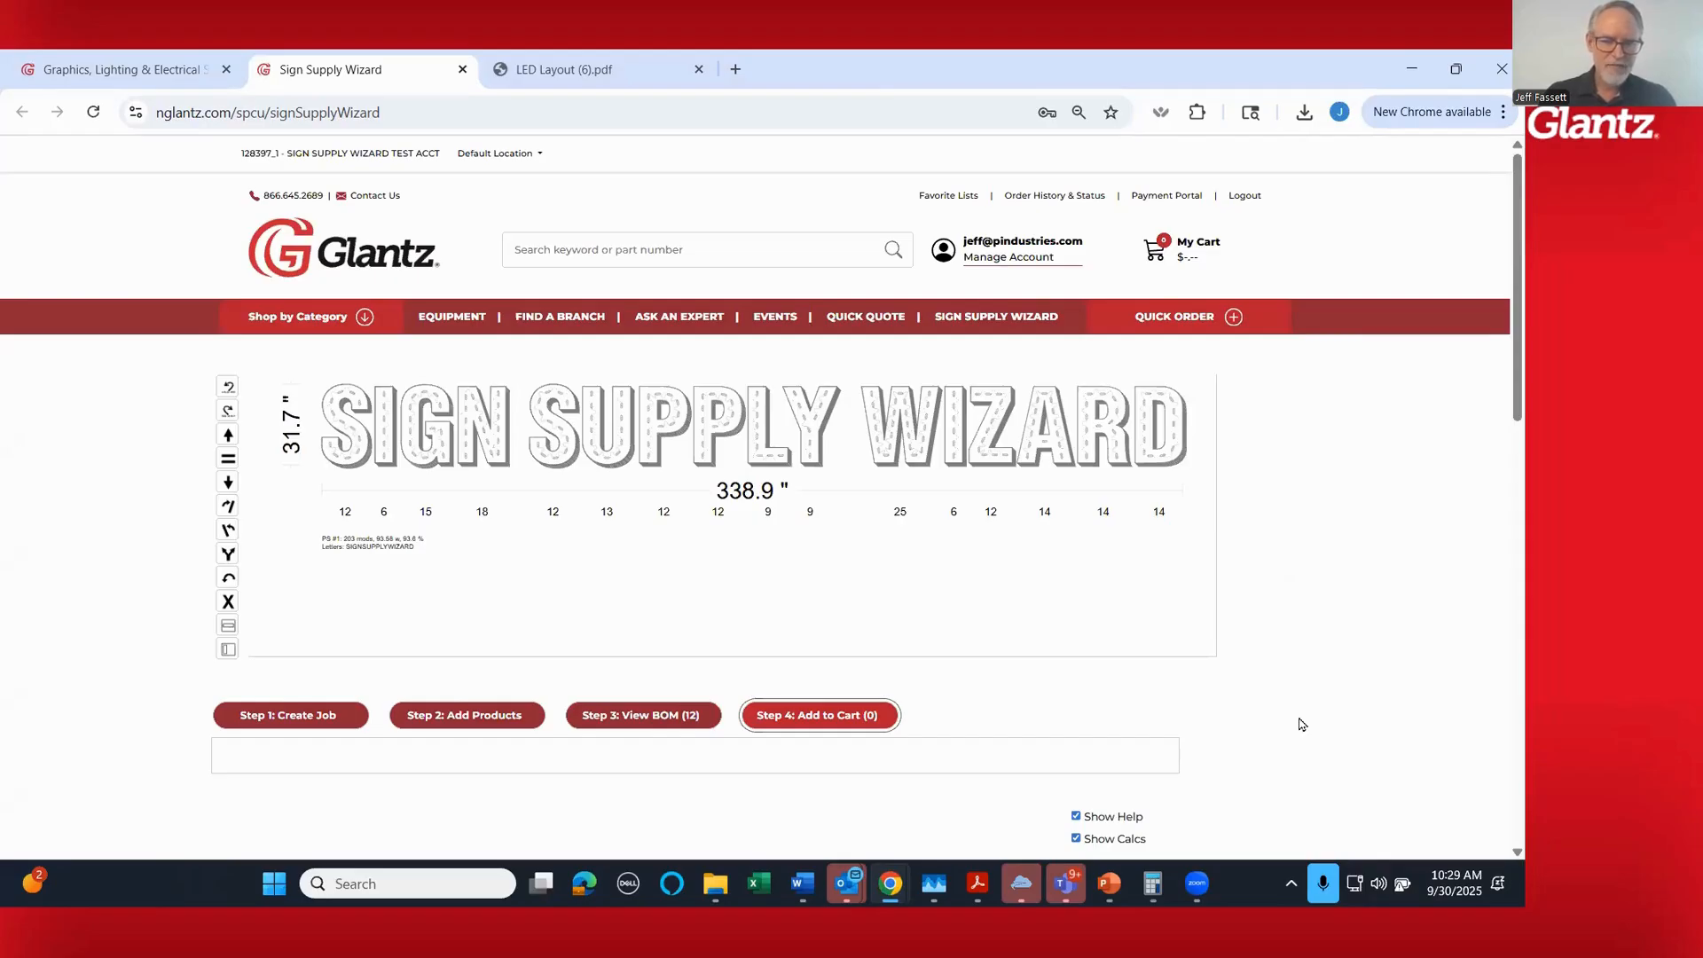
- Create a new job with the job number 787875 to clear out the existing one
{"action": "left_click", "coordinate": [330, 719]}
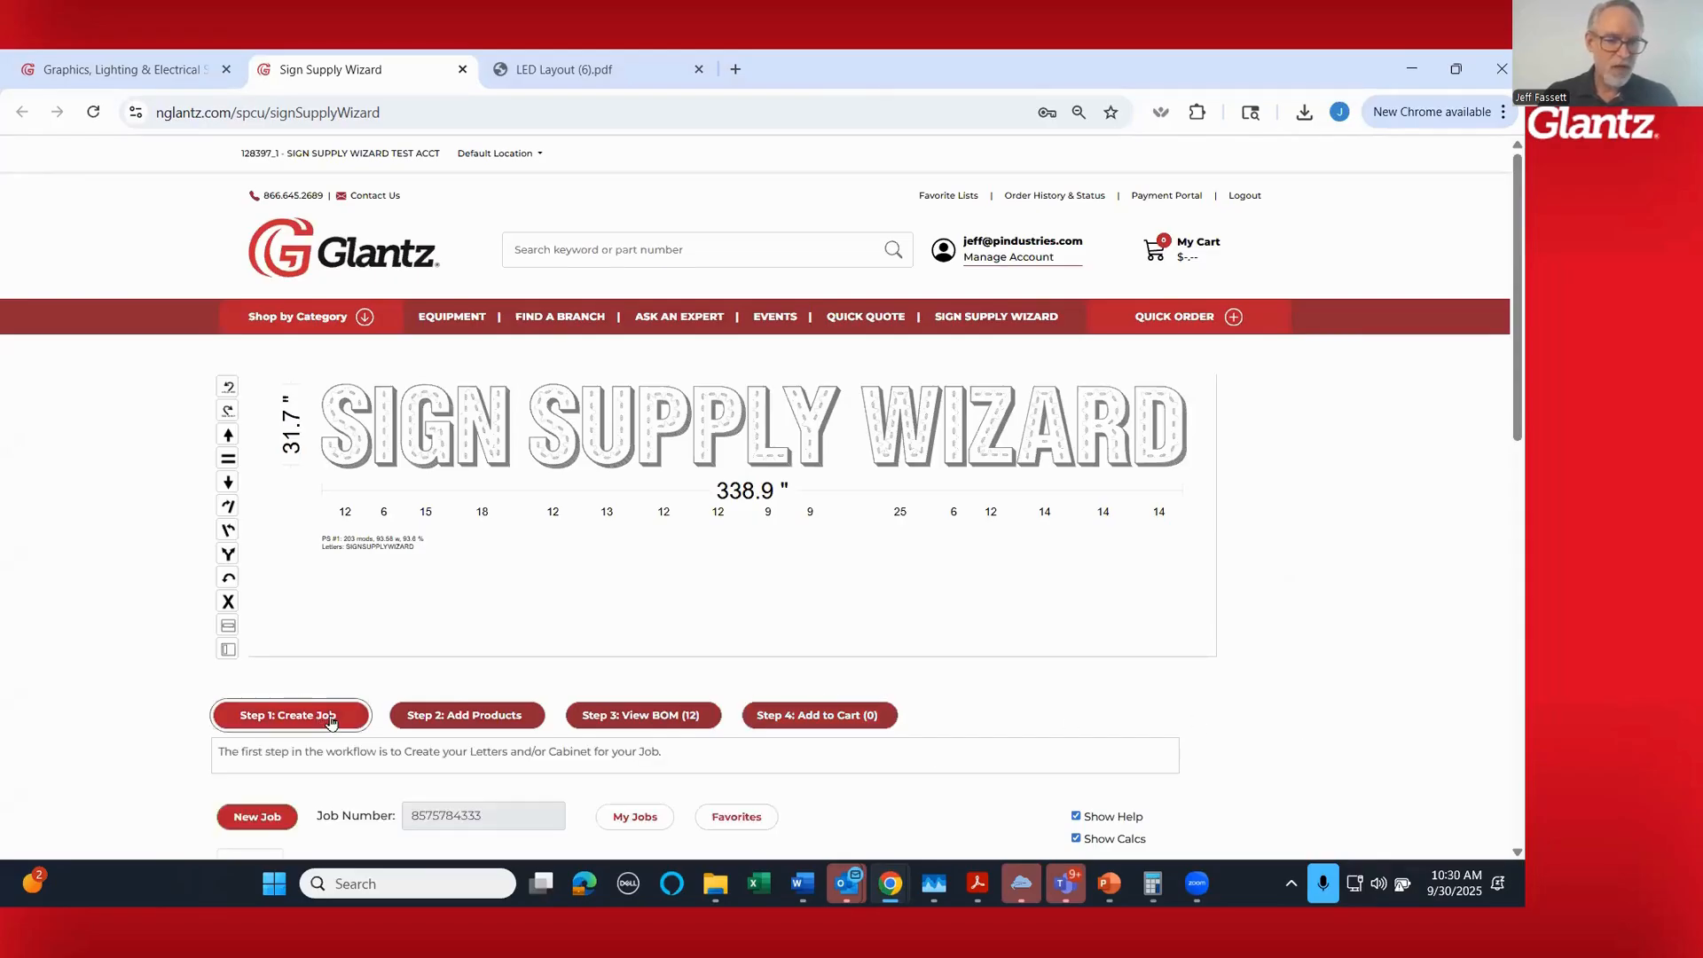
{"action": "scroll", "coordinate": [800, 683], "scroll_direction": "down", "scroll_amount": 3}
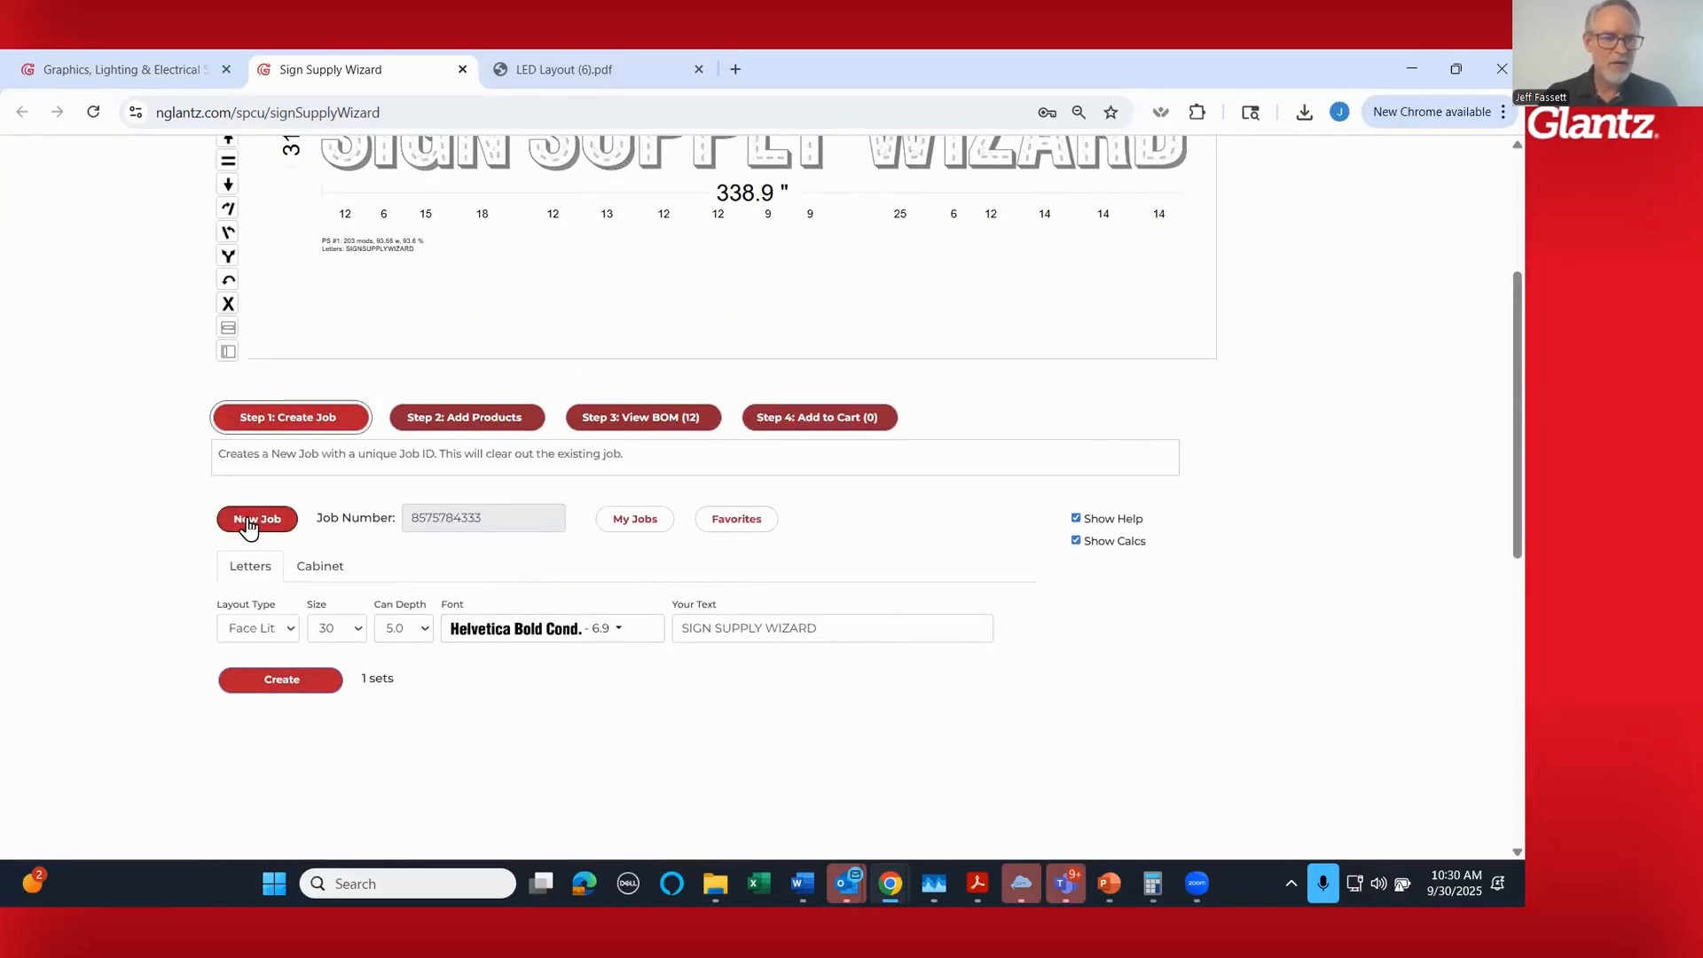
{"action": "left_click", "coordinate": [248, 522]}
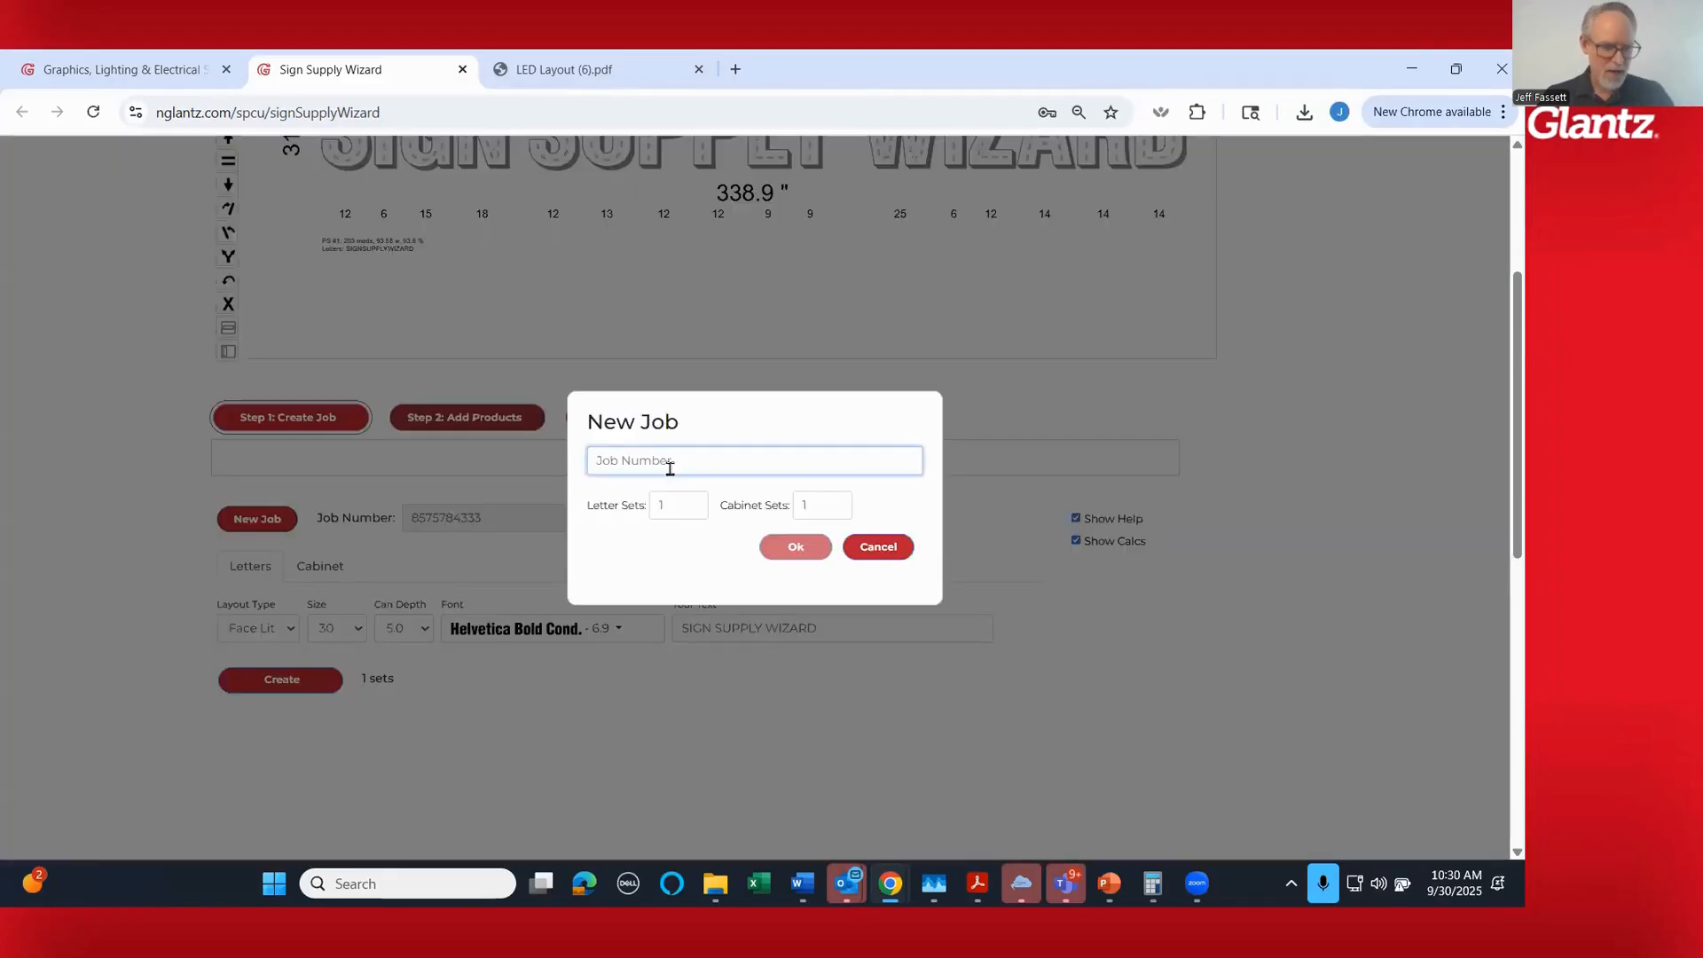
{"action": "type", "text": "787875"}
{"action": "left_click", "coordinate": [780, 545]}
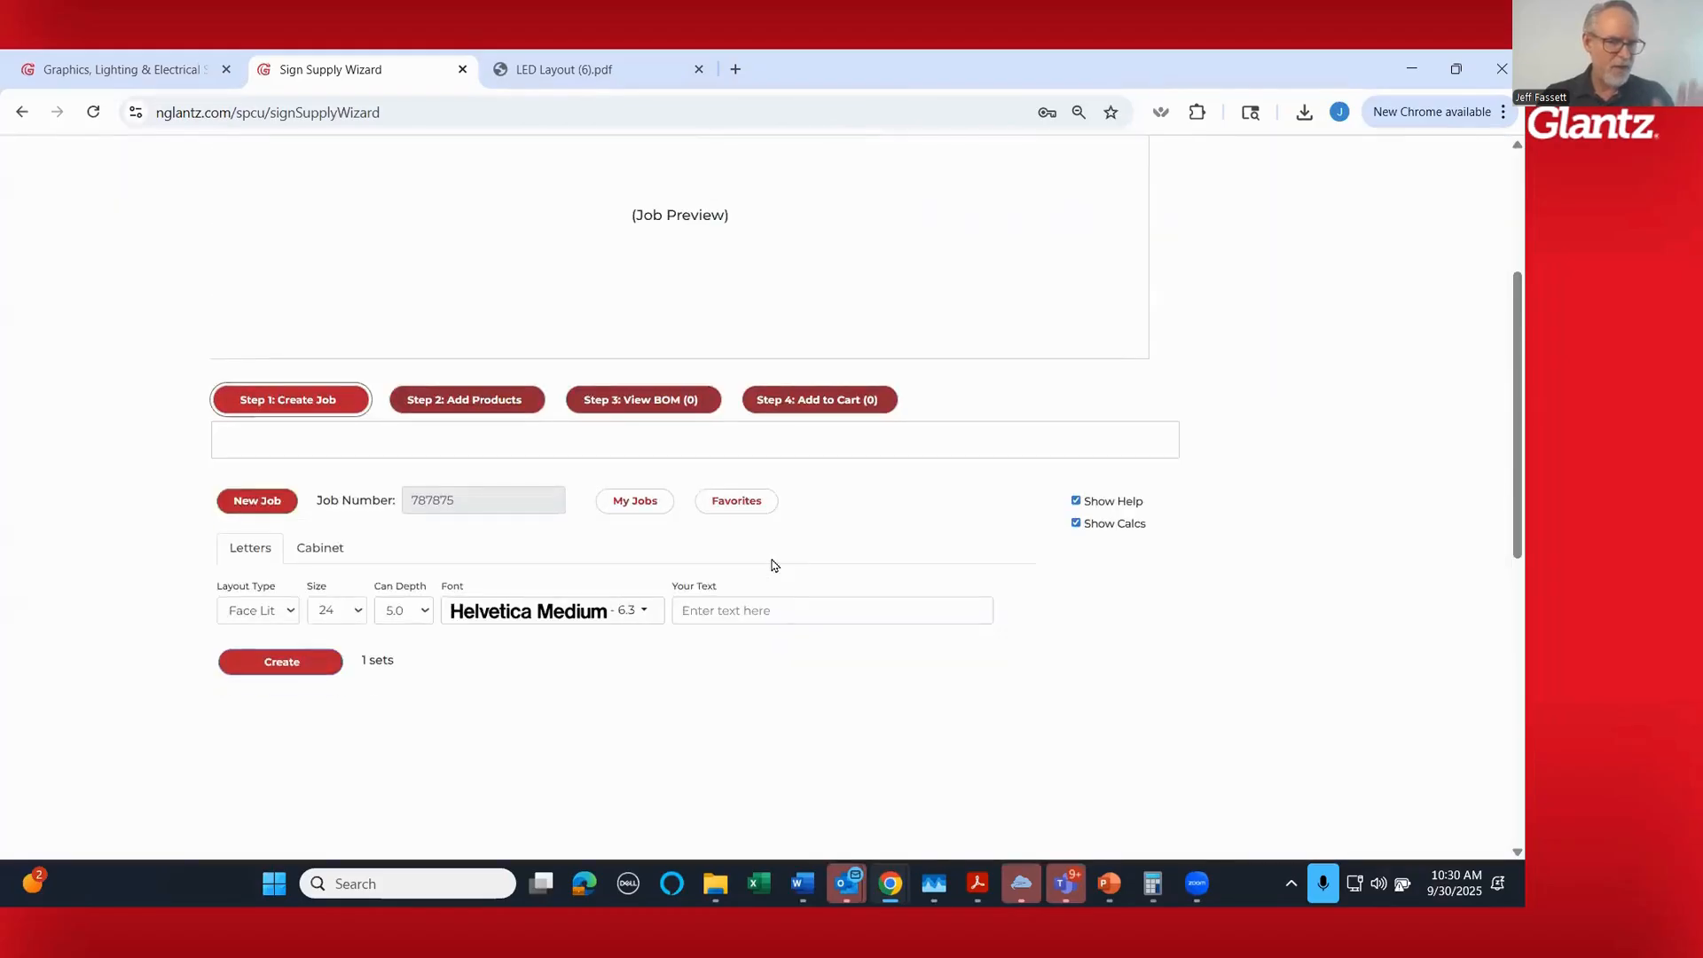
- Switch the job to a cabinet and review its sides, layout type and orientation options, keeping it single sided, face lit and vertical
{"action": "left_click", "coordinate": [320, 548]}
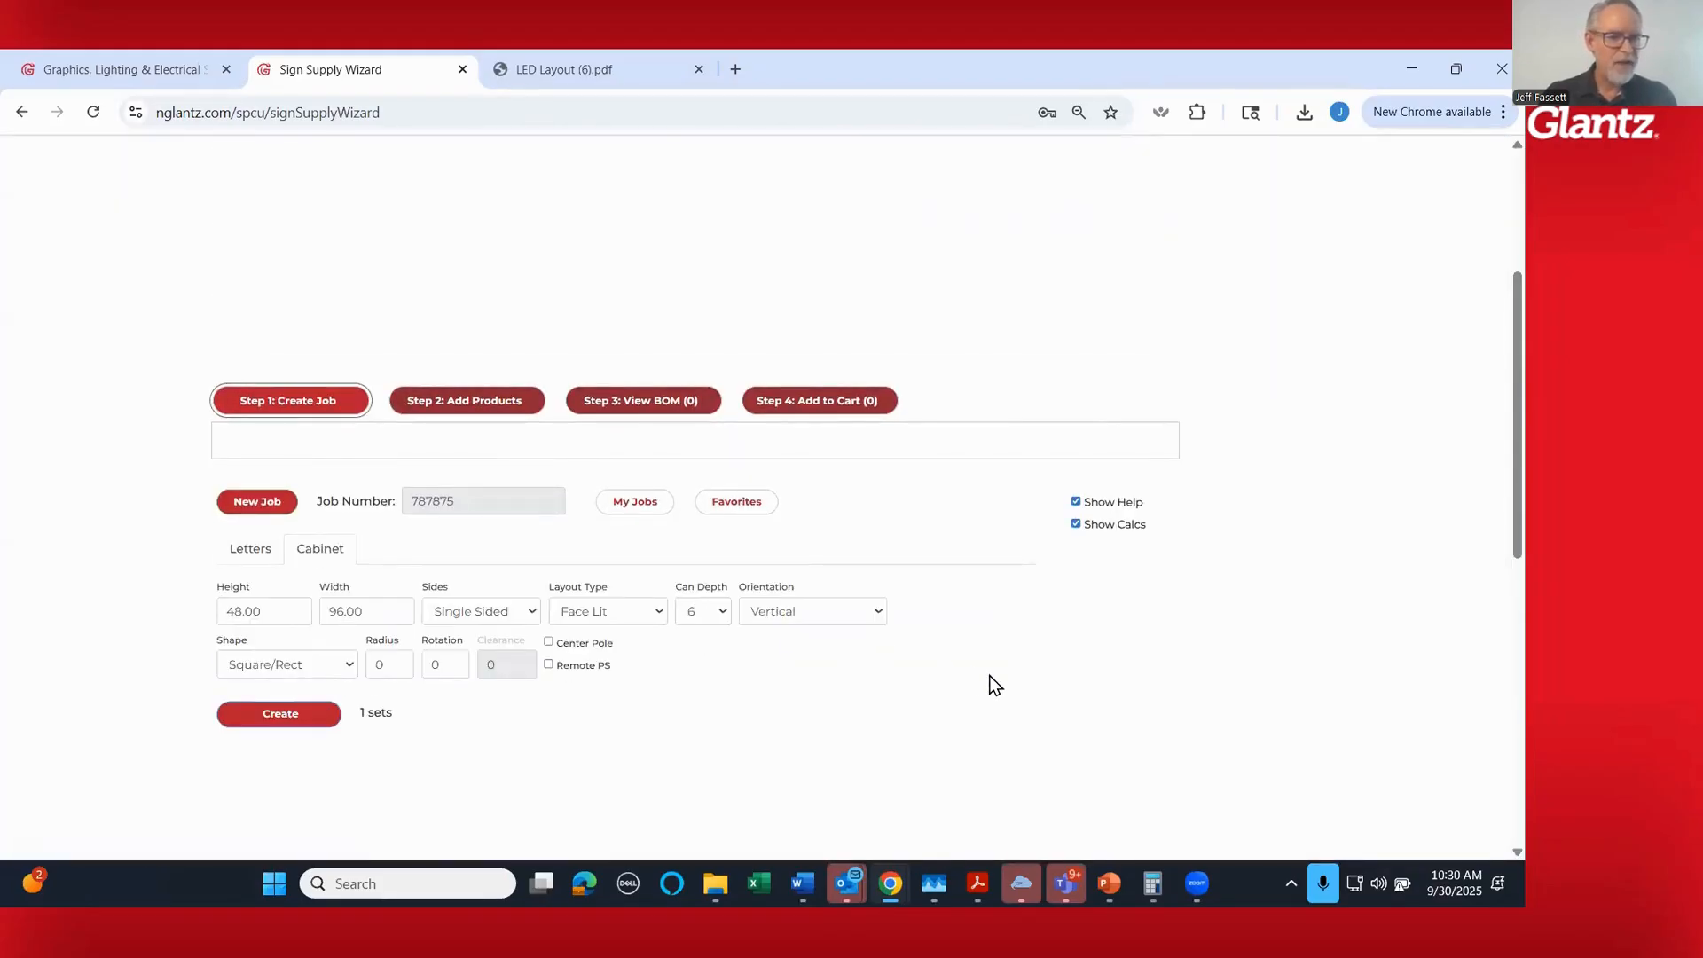
{"action": "scroll", "coordinate": [995, 685], "scroll_direction": "down", "scroll_amount": 2}
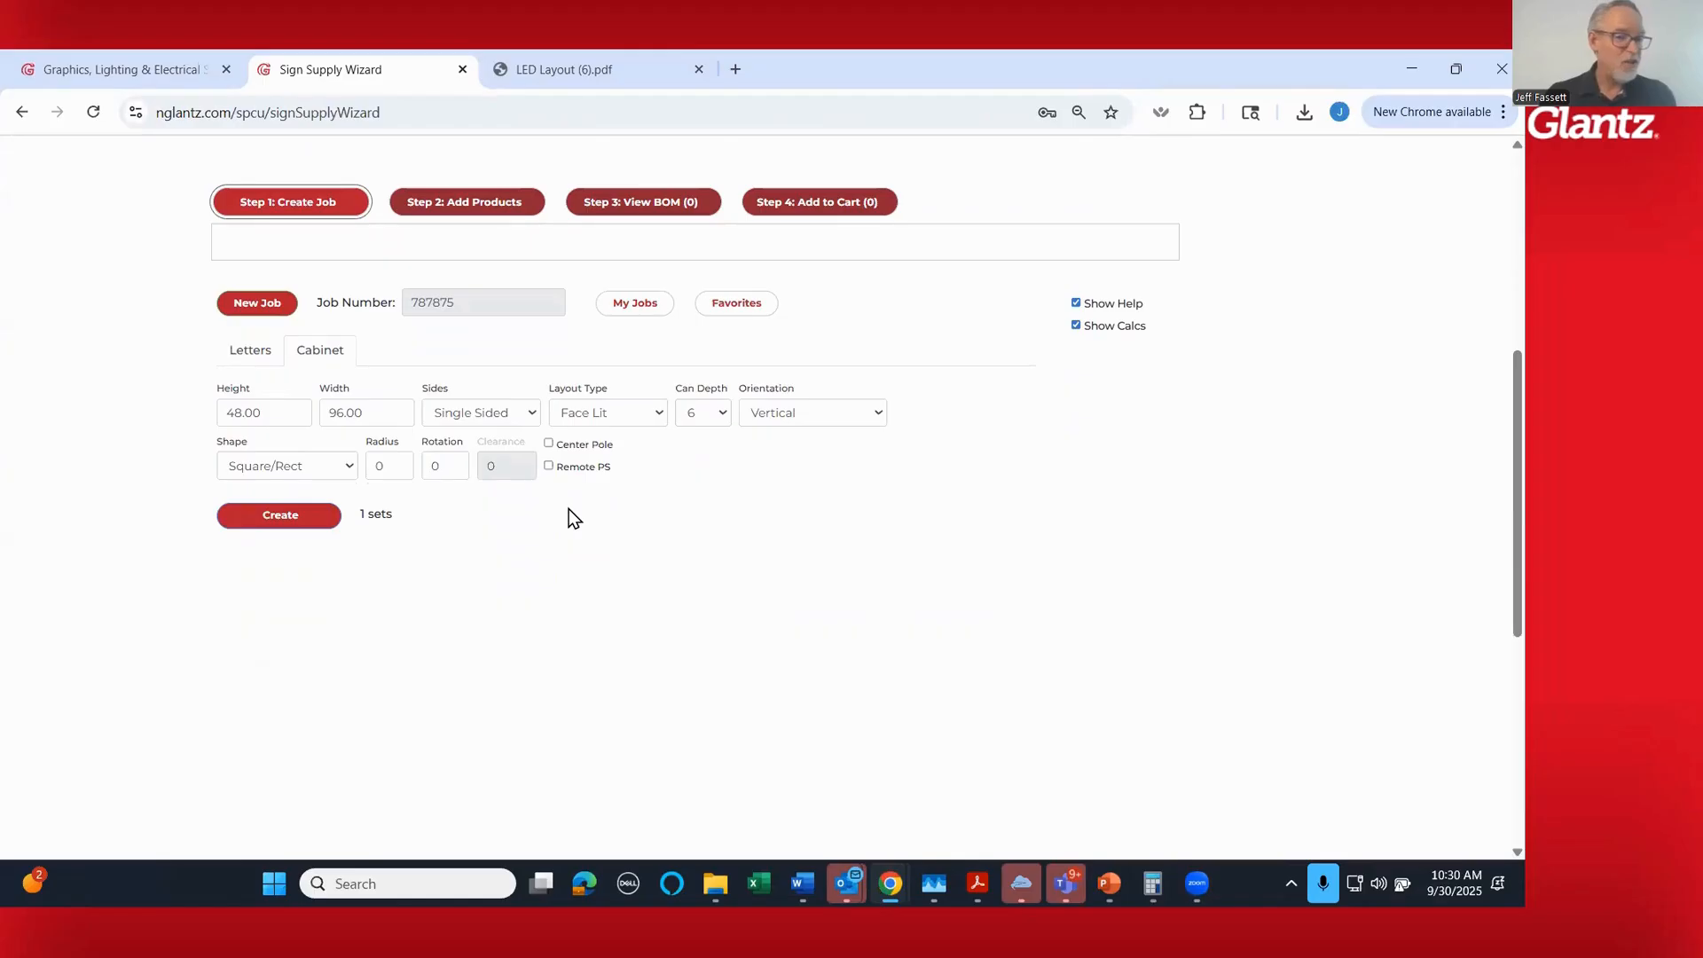
{"action": "left_click", "coordinate": [480, 412]}
{"action": "left_click", "coordinate": [479, 433]}
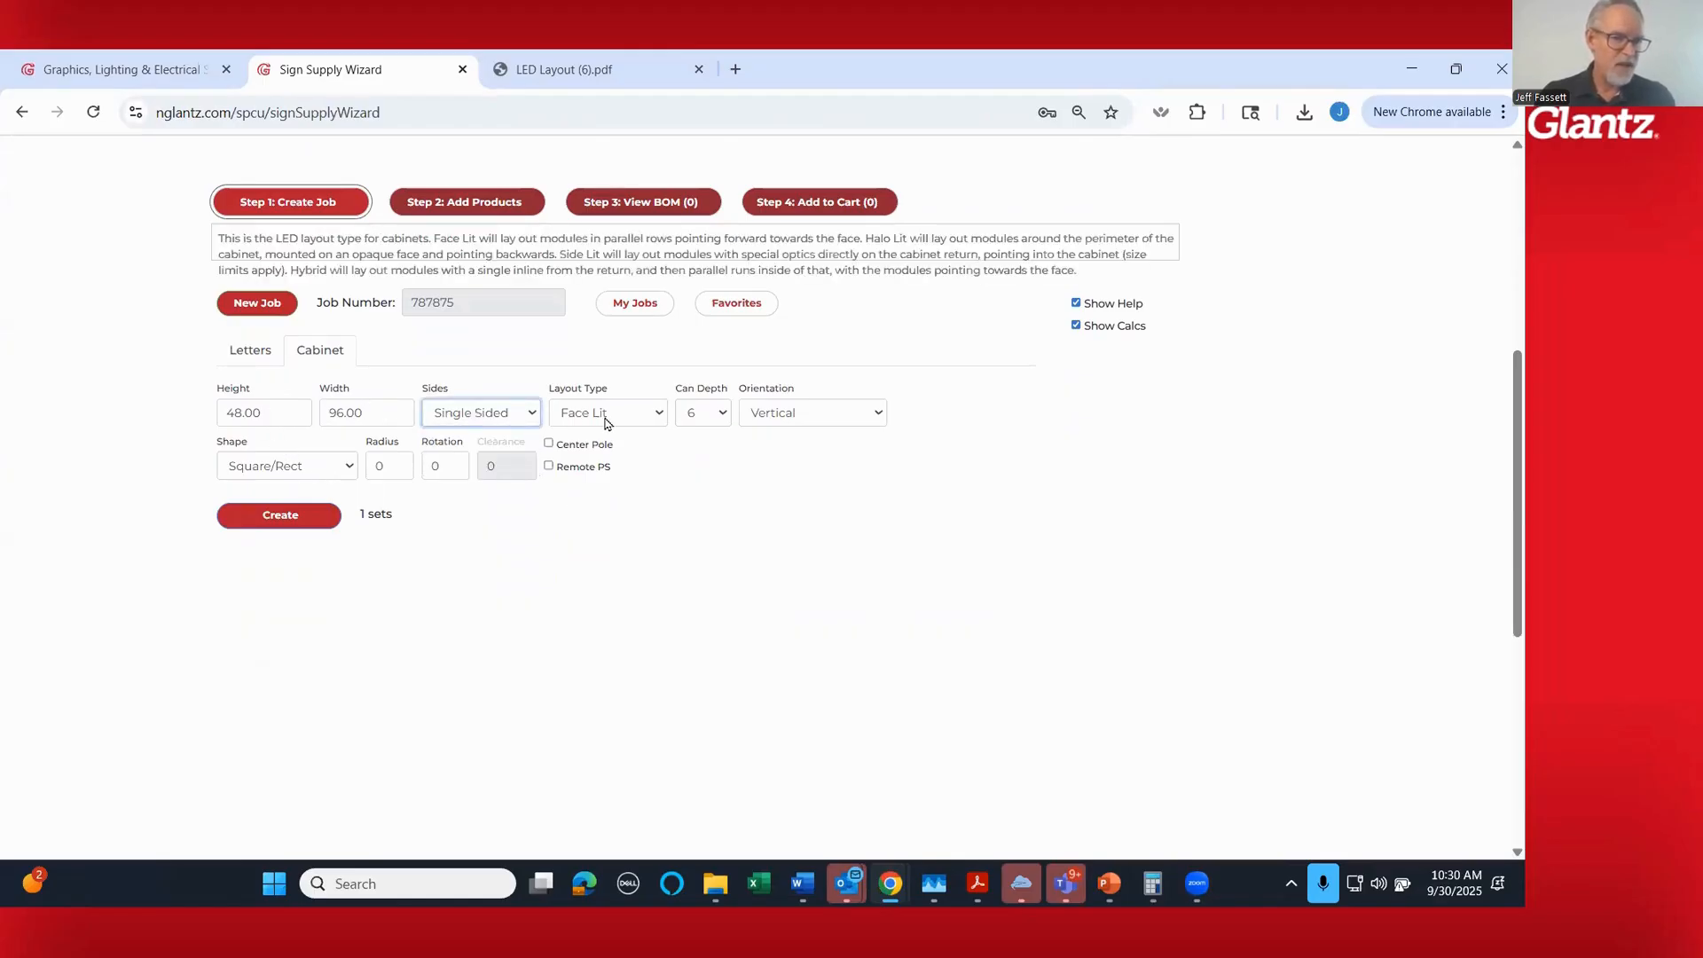
{"action": "left_click", "coordinate": [606, 421]}
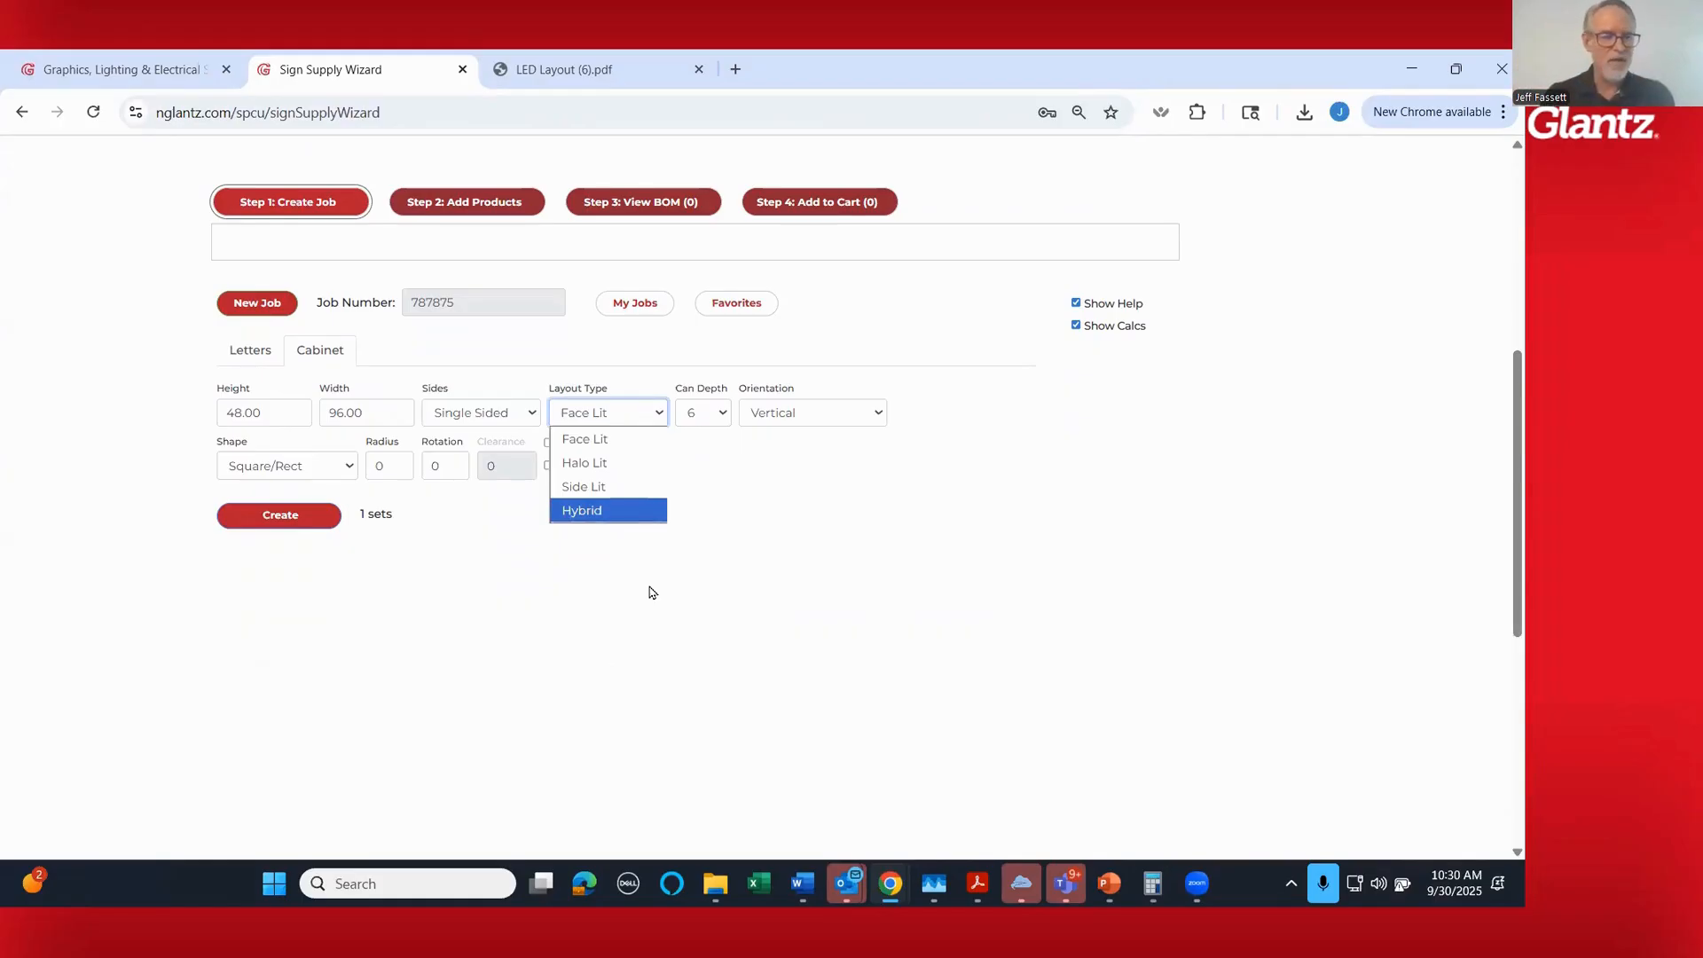
{"action": "left_click", "coordinate": [693, 575]}
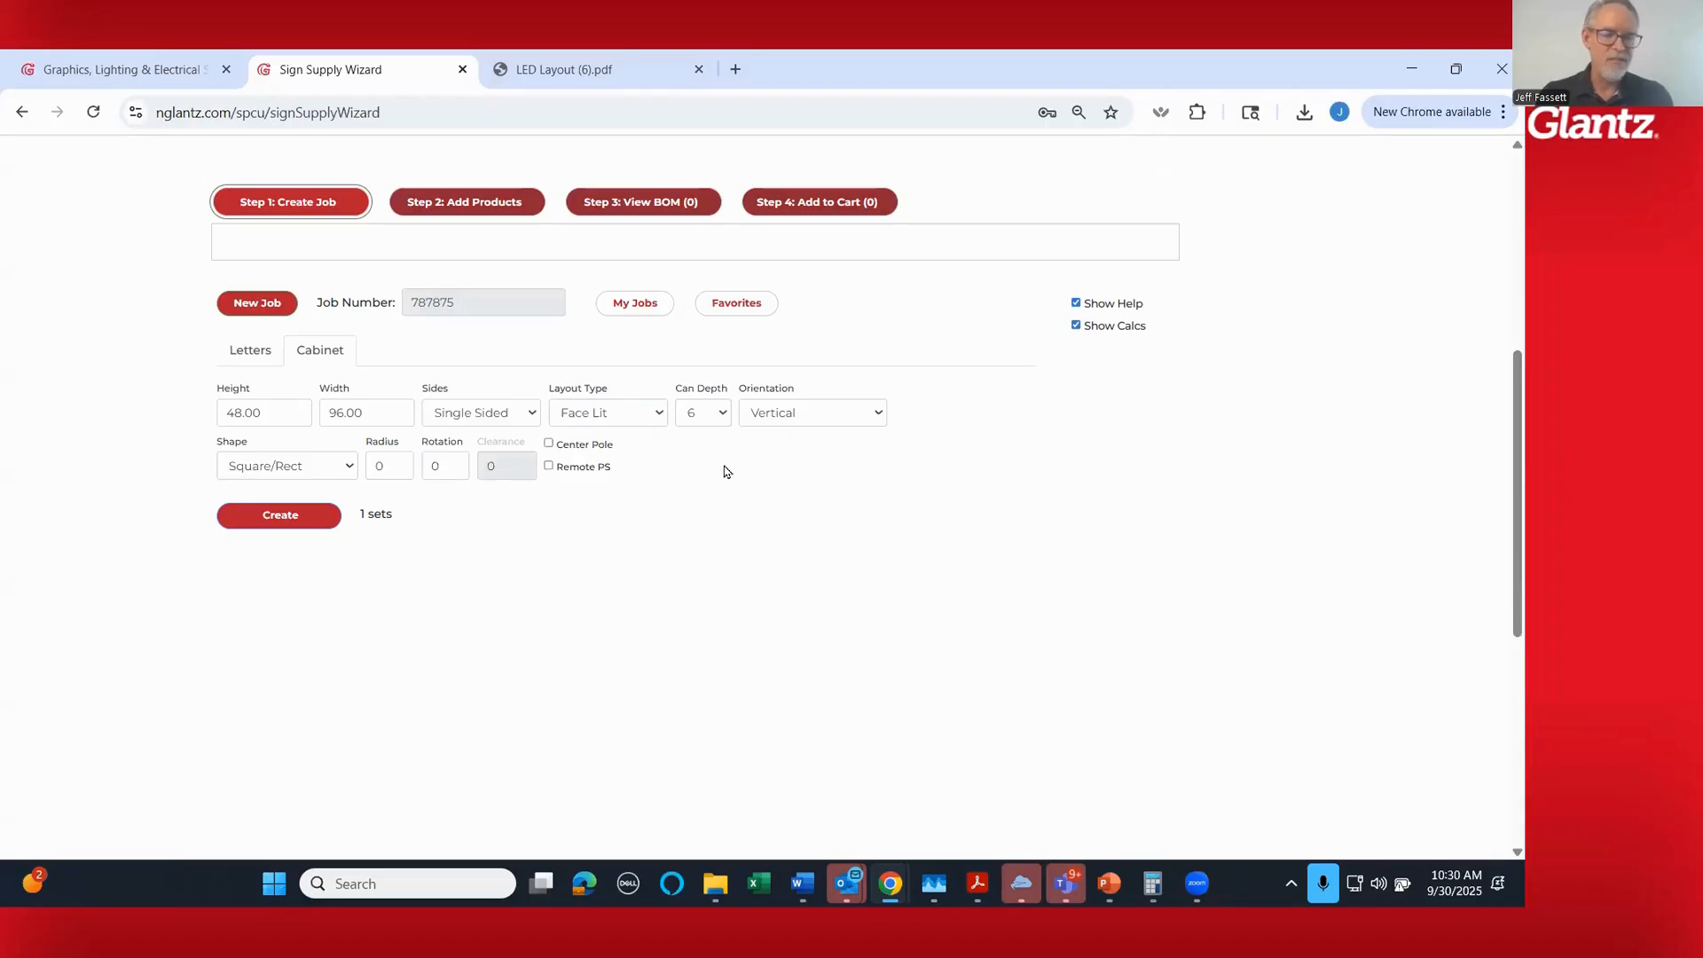
{"action": "left_click", "coordinate": [806, 415]}
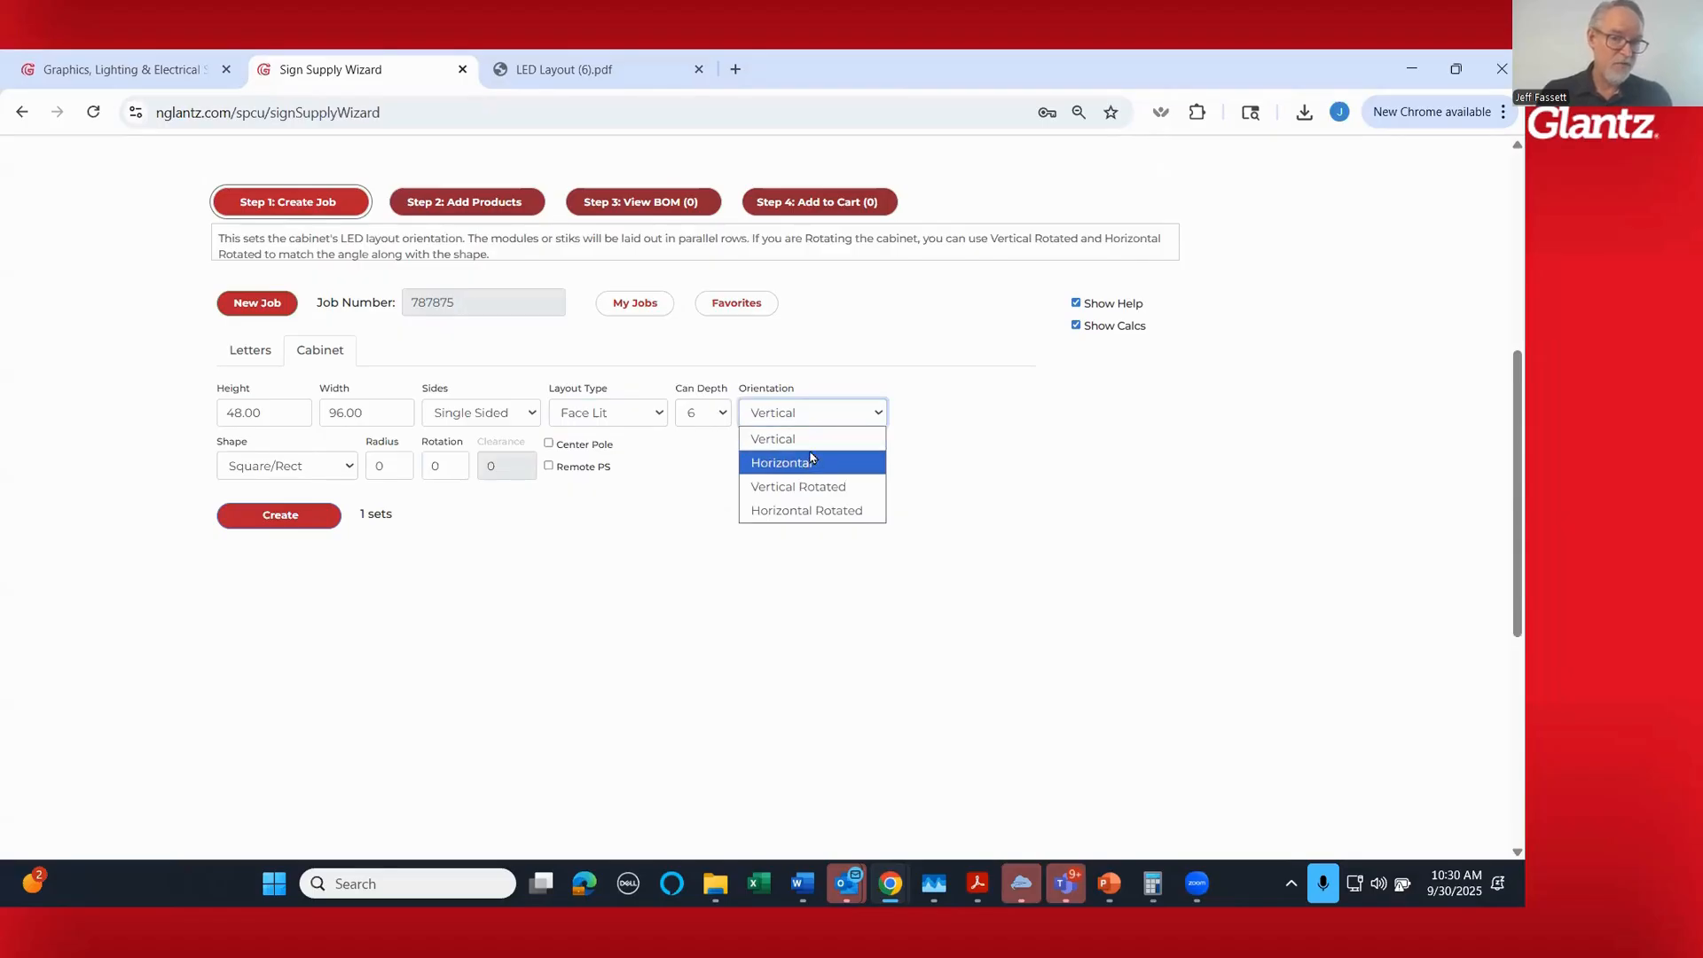
{"action": "left_click", "coordinate": [527, 541]}
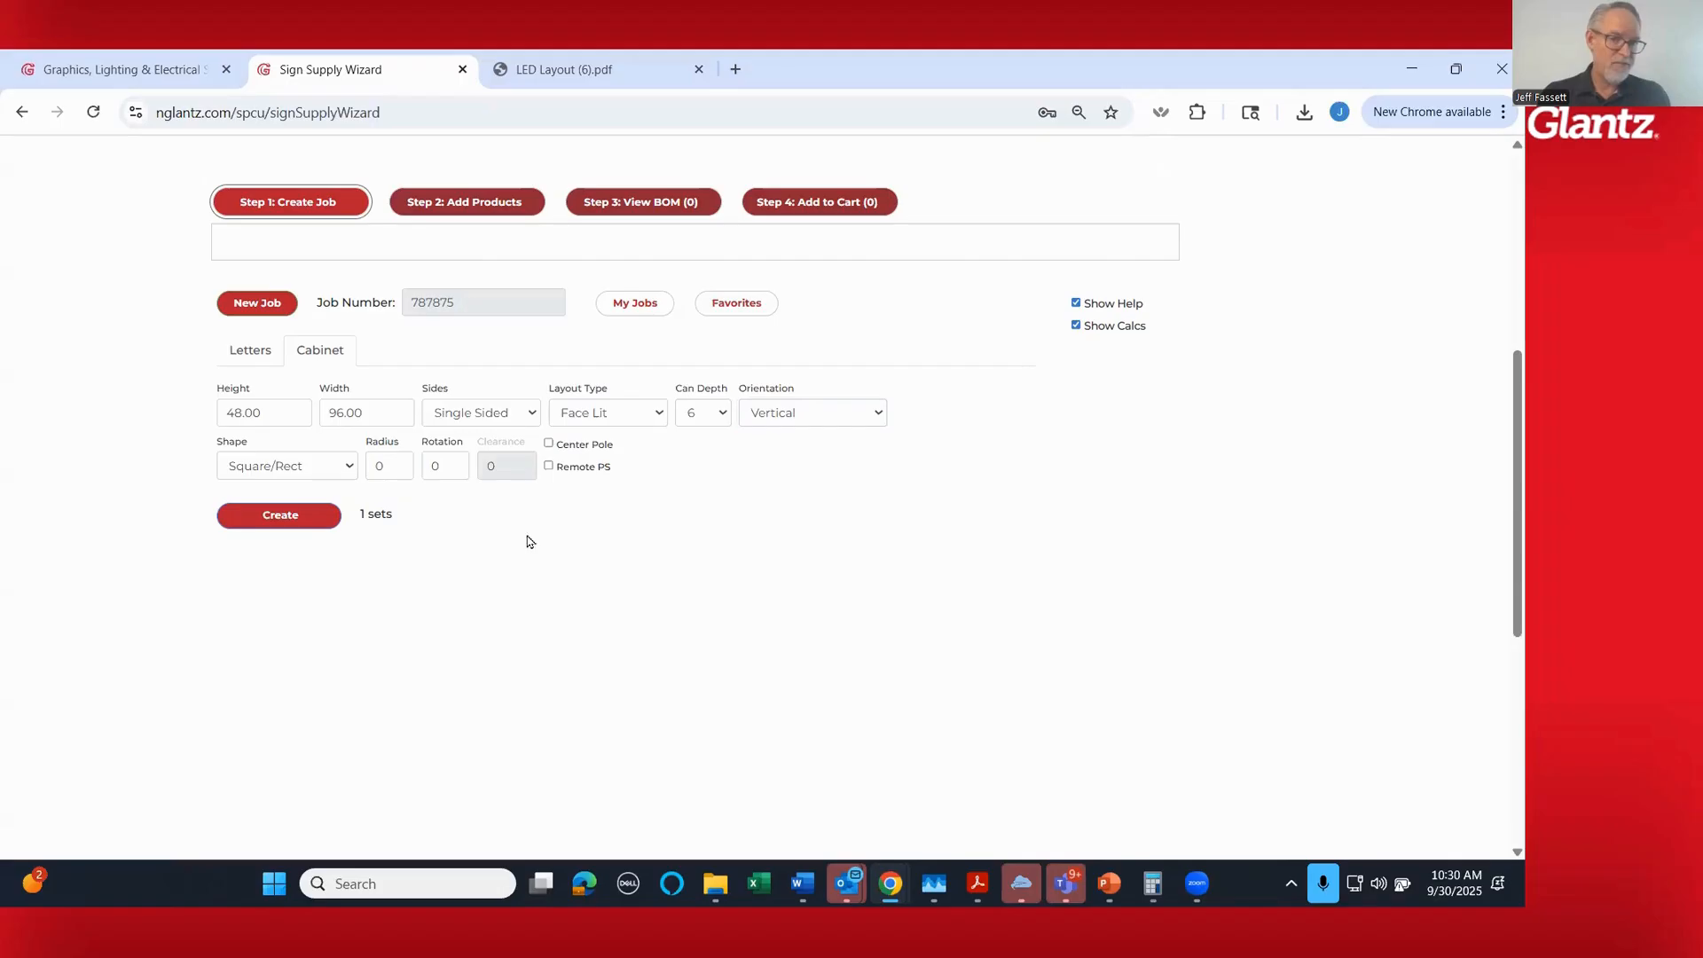
- Set the cabinet shape to a polygon with 6 sides and create it in the job preview
{"action": "left_click", "coordinate": [326, 472]}
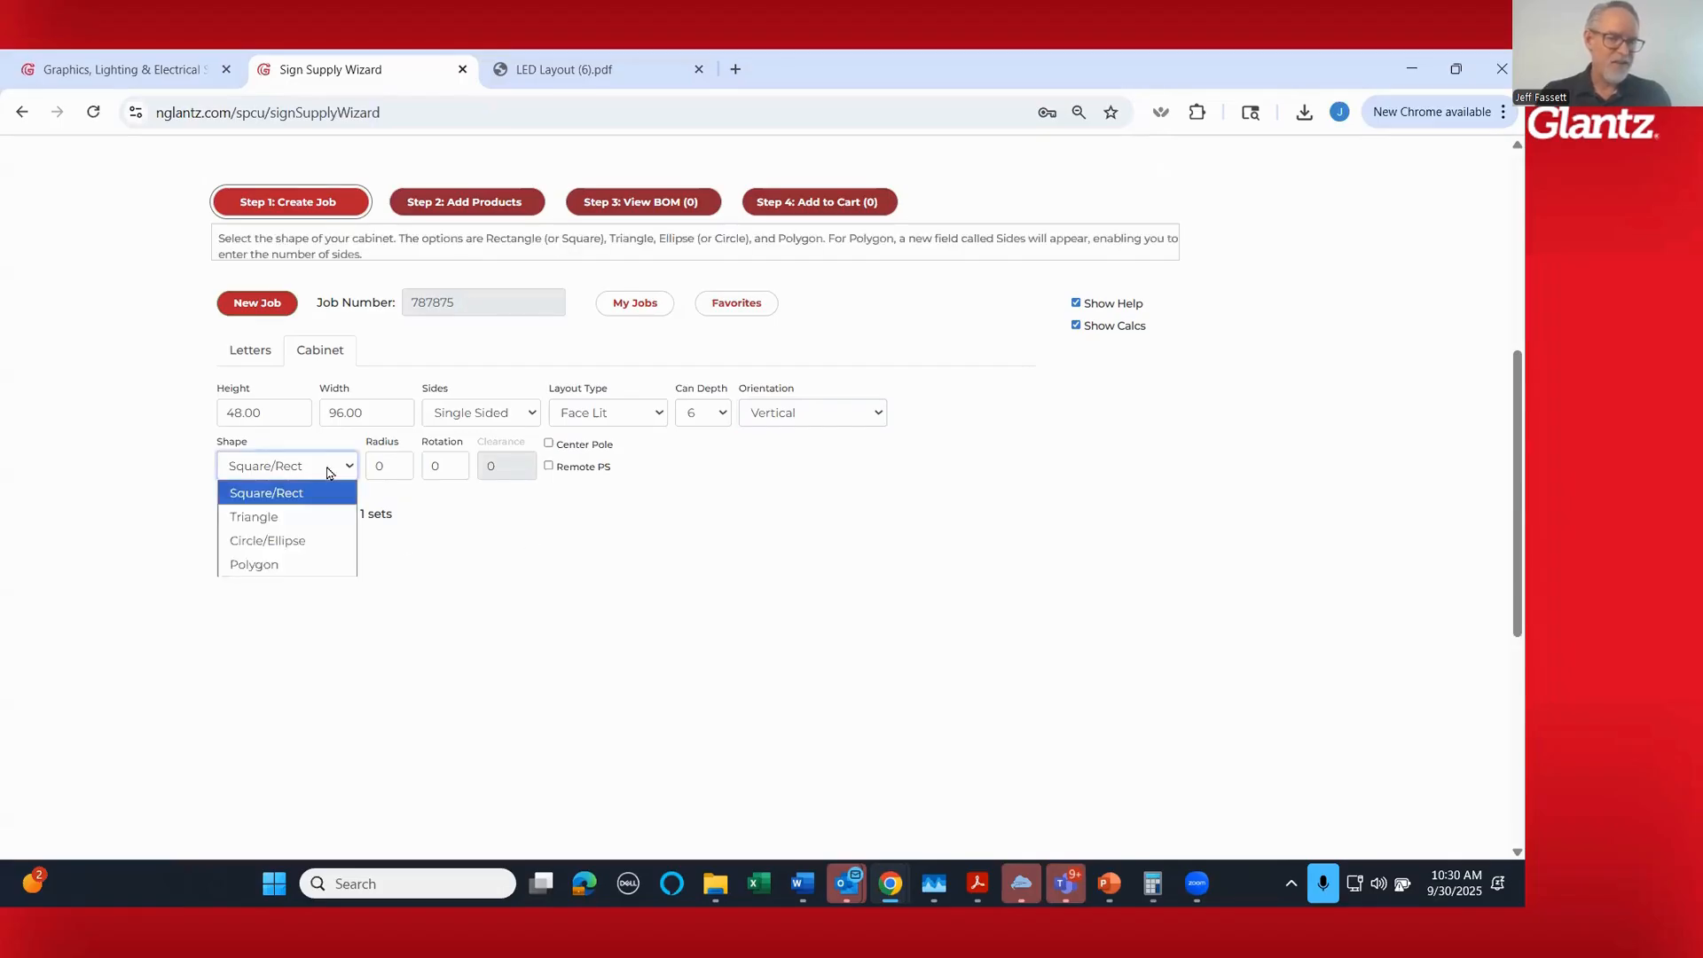
{"action": "left_click", "coordinate": [303, 566]}
{"action": "left_click", "coordinate": [354, 461]}
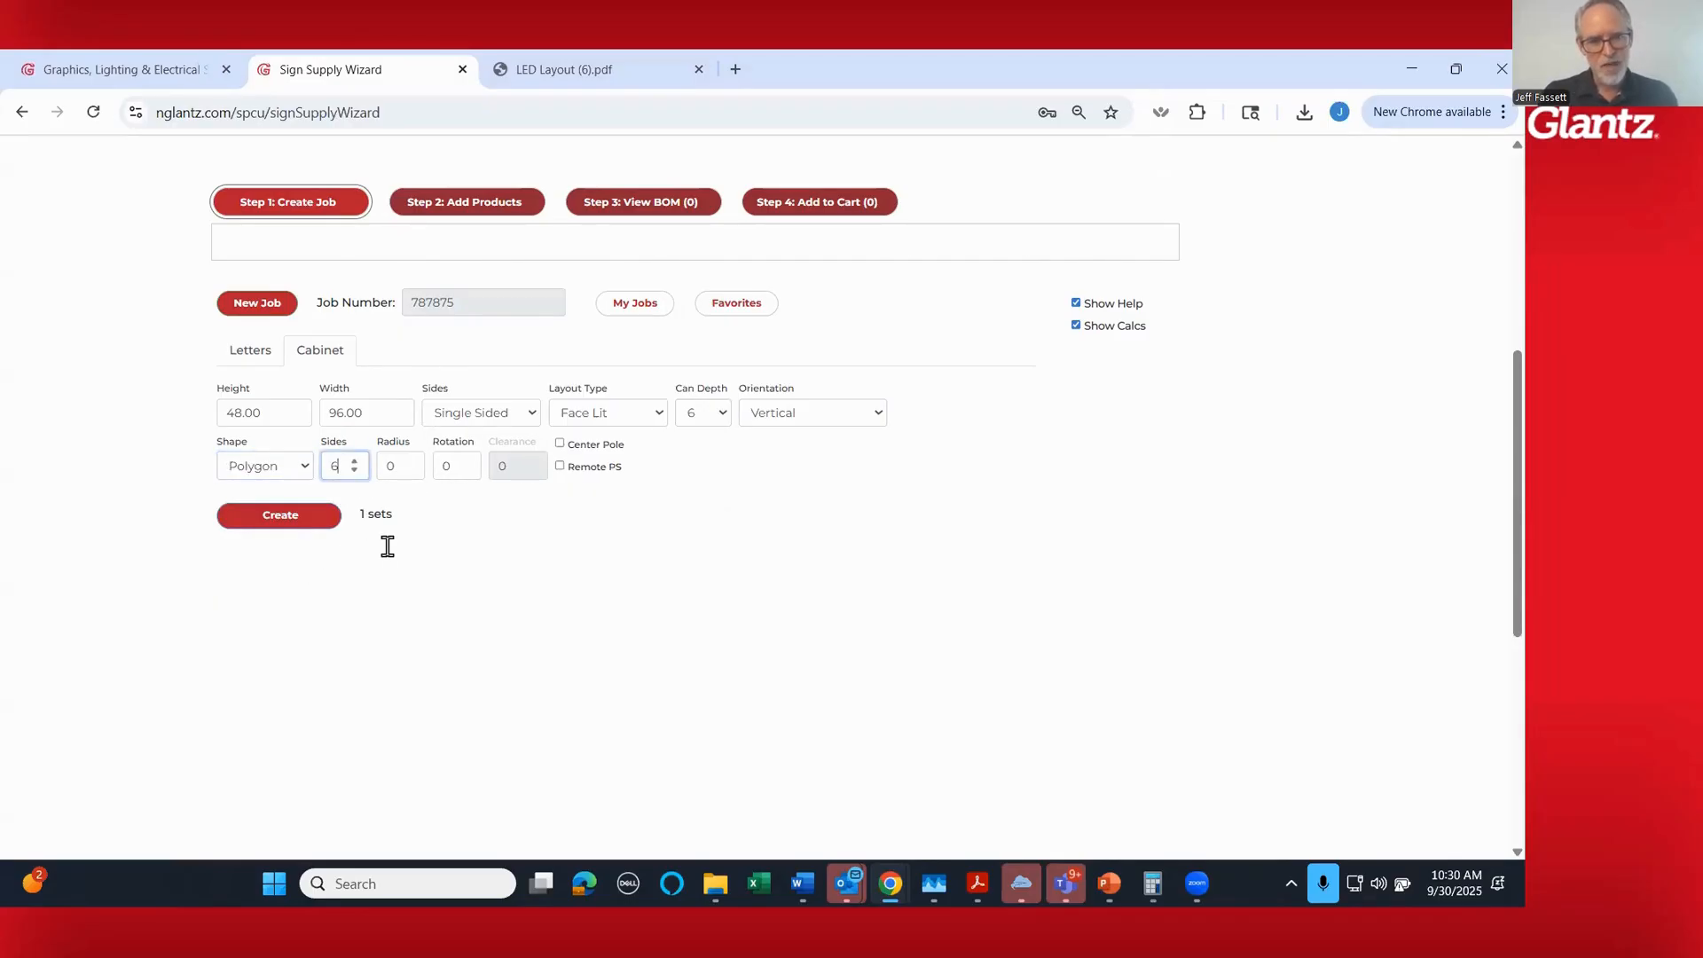
{"action": "left_click", "coordinate": [282, 522]}
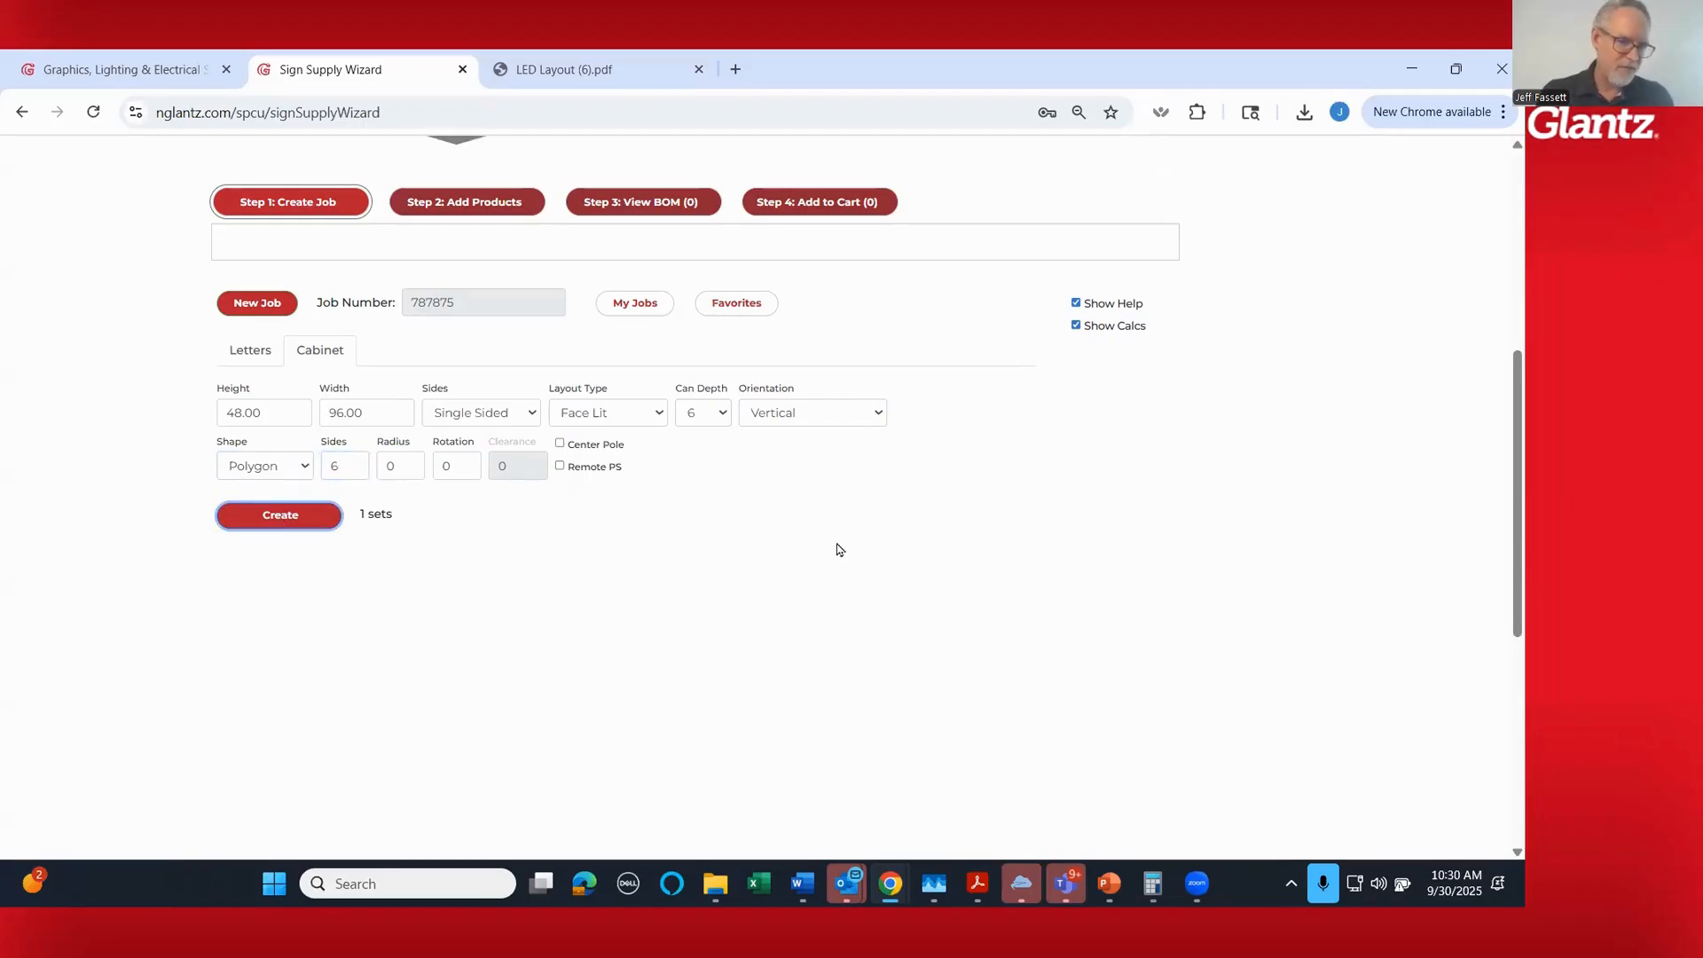
{"action": "scroll", "coordinate": [838, 550], "scroll_direction": "up", "scroll_amount": 3}
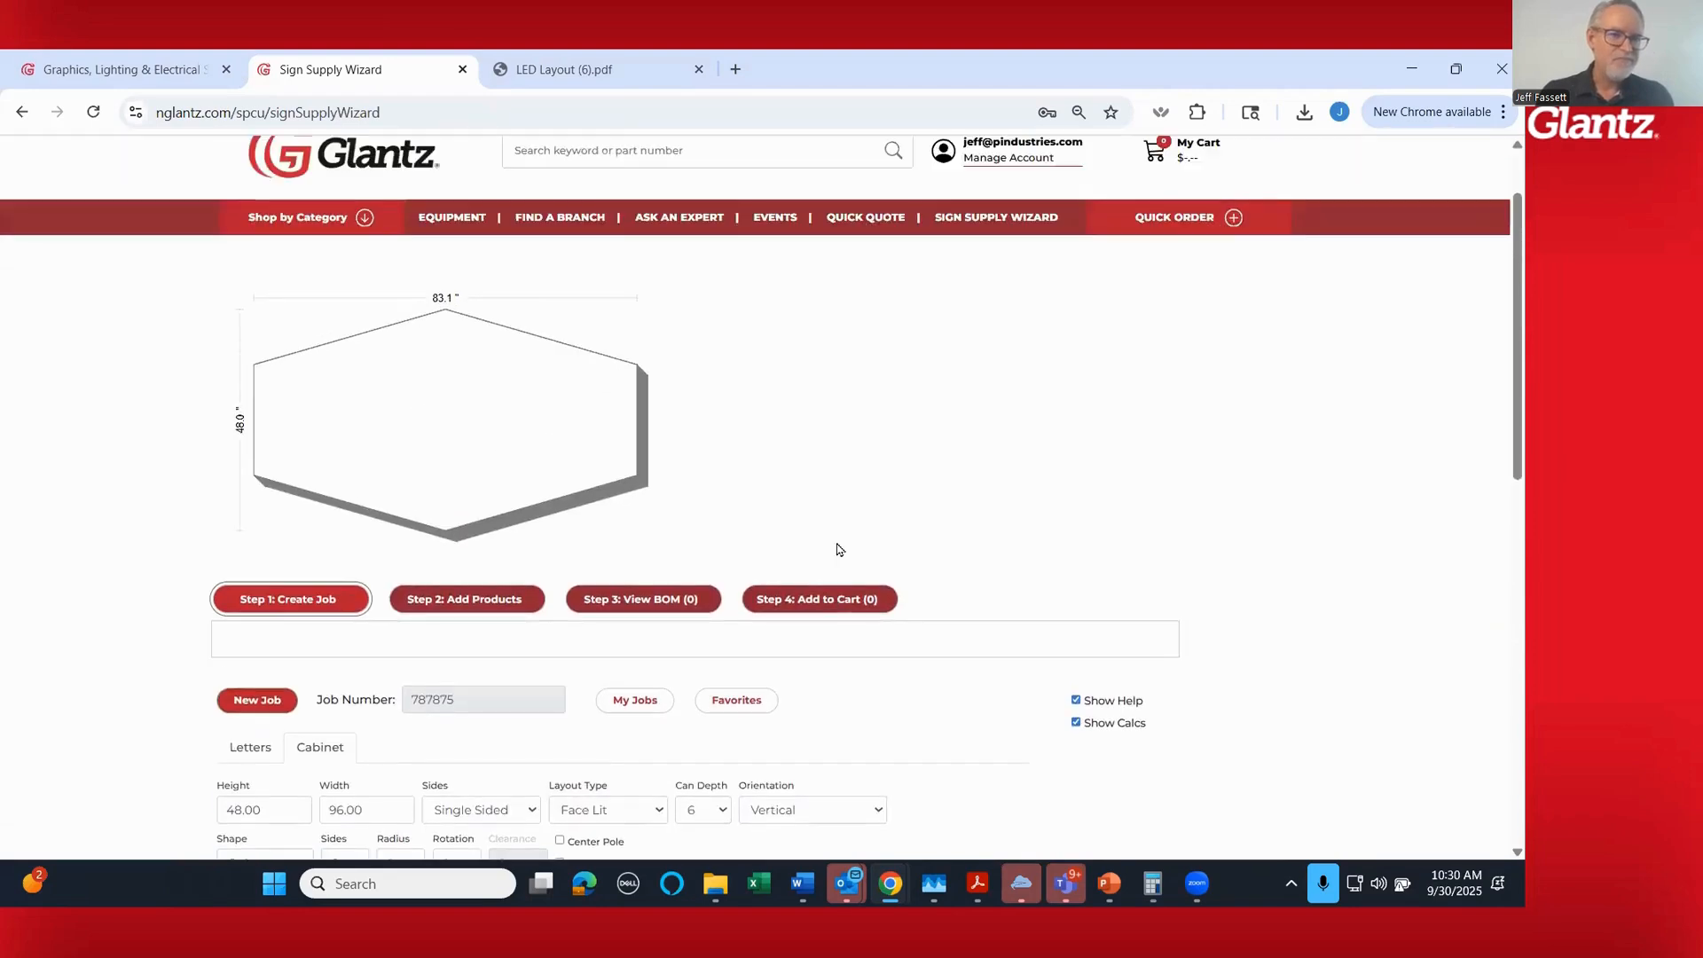
- Review the cabinet's radius, rotation and center pole settings
{"action": "scroll", "coordinate": [602, 525], "scroll_direction": "down", "scroll_amount": 1}
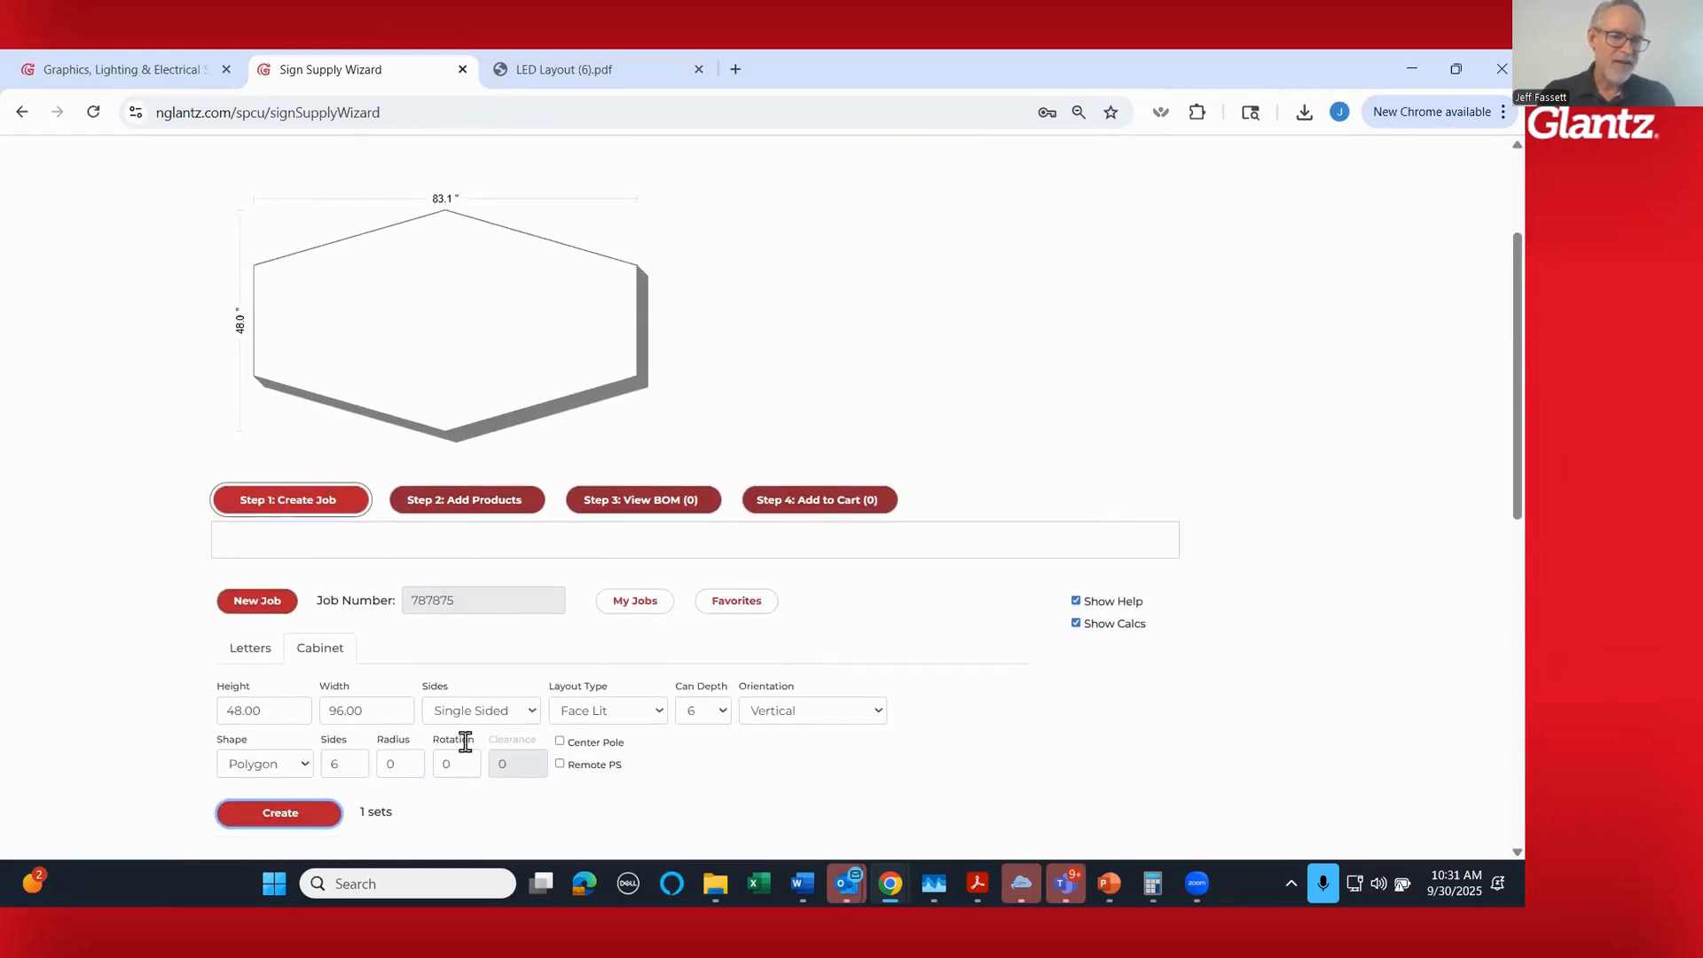
{"action": "mouse_move", "coordinate": [399, 765]}
{"action": "mouse_move", "coordinate": [457, 763]}
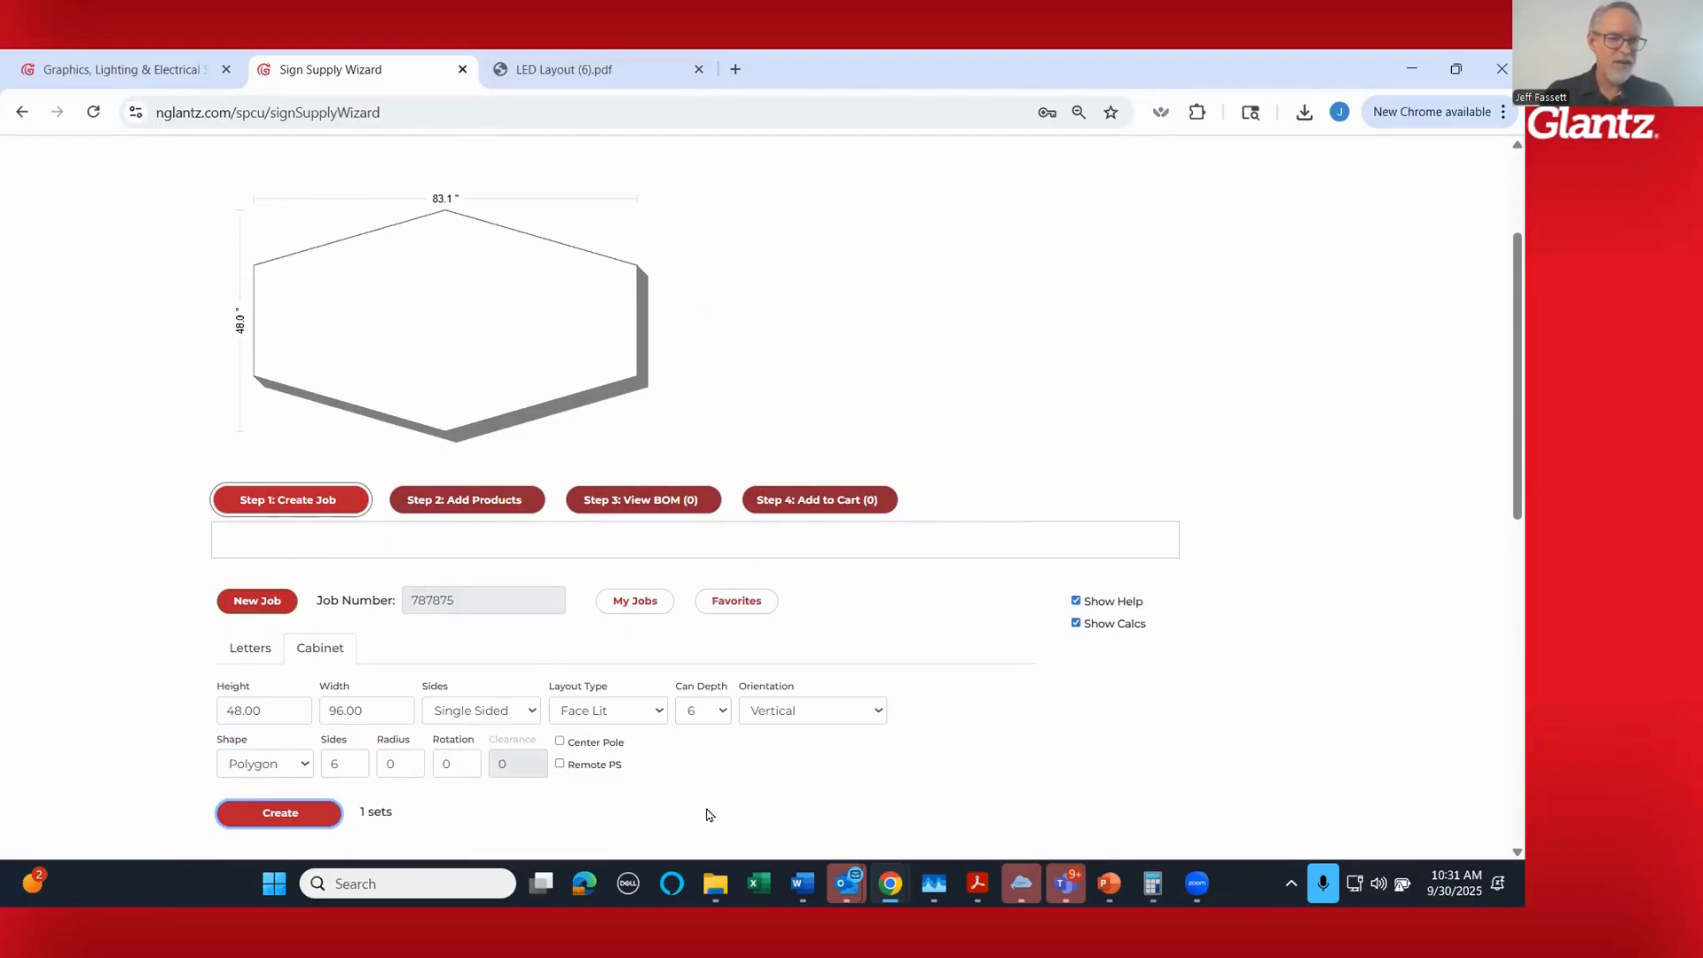
{"action": "scroll", "coordinate": [681, 760], "scroll_direction": "down", "scroll_amount": 1}
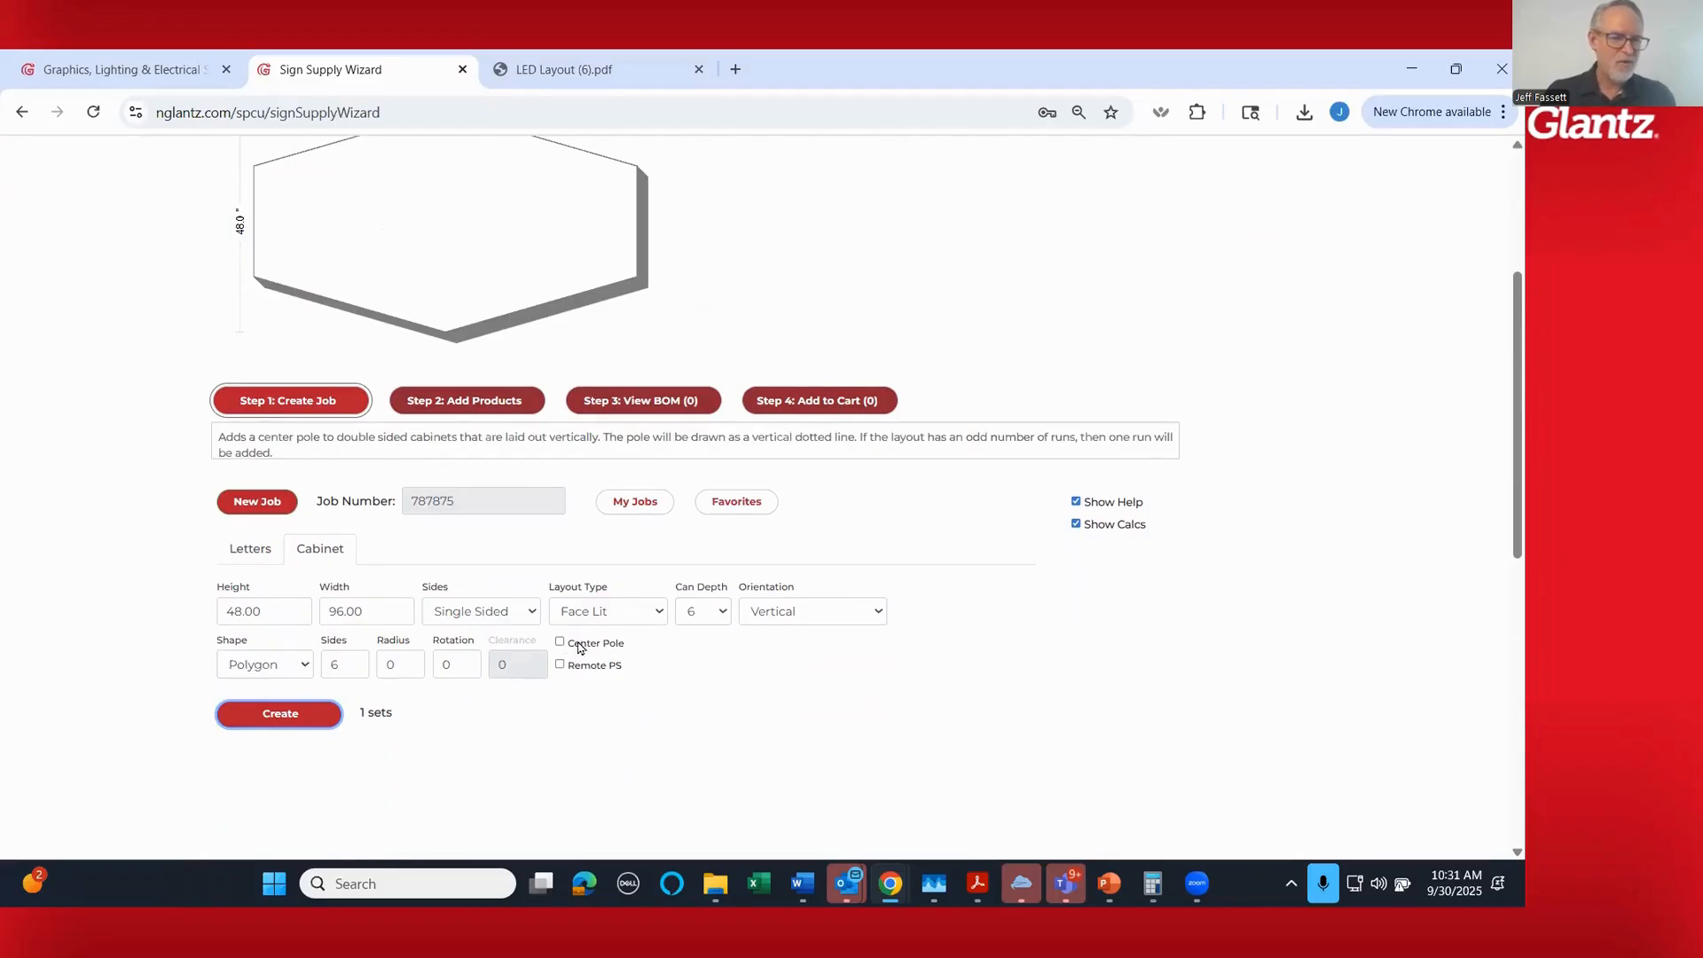
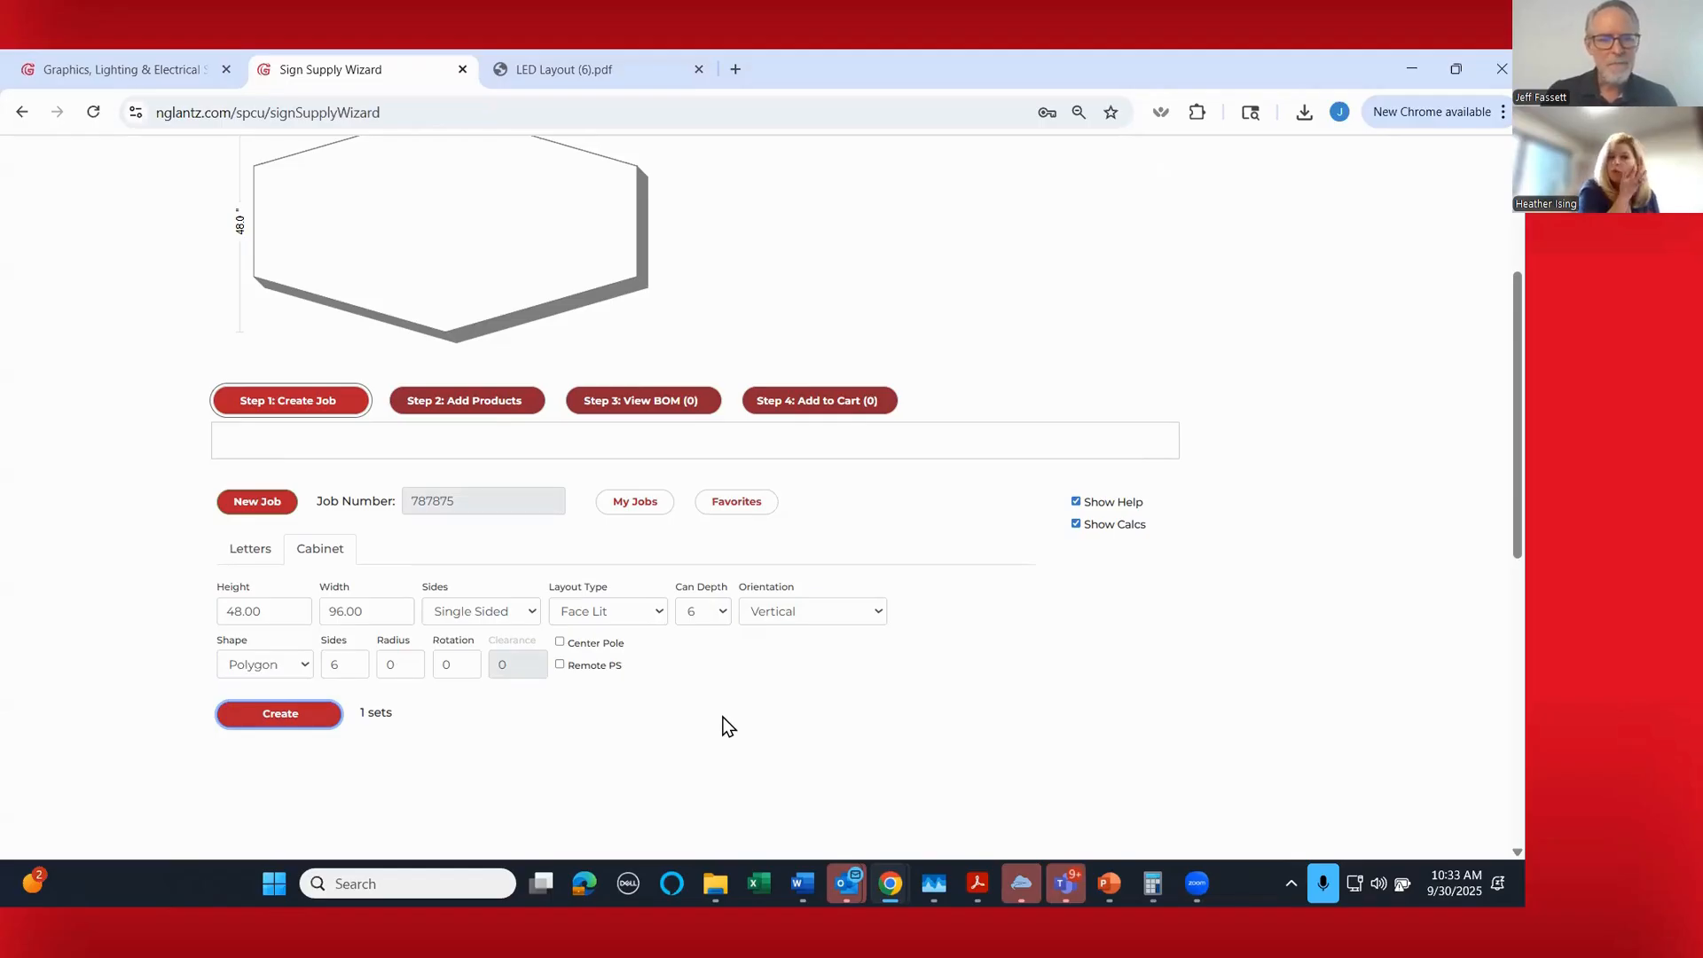
- View the LED Layout (6) PDF of the channel letter job and return to the Sign Supply Wizard
{"action": "scroll", "coordinate": [722, 723], "scroll_direction": "up", "scroll_amount": 1}
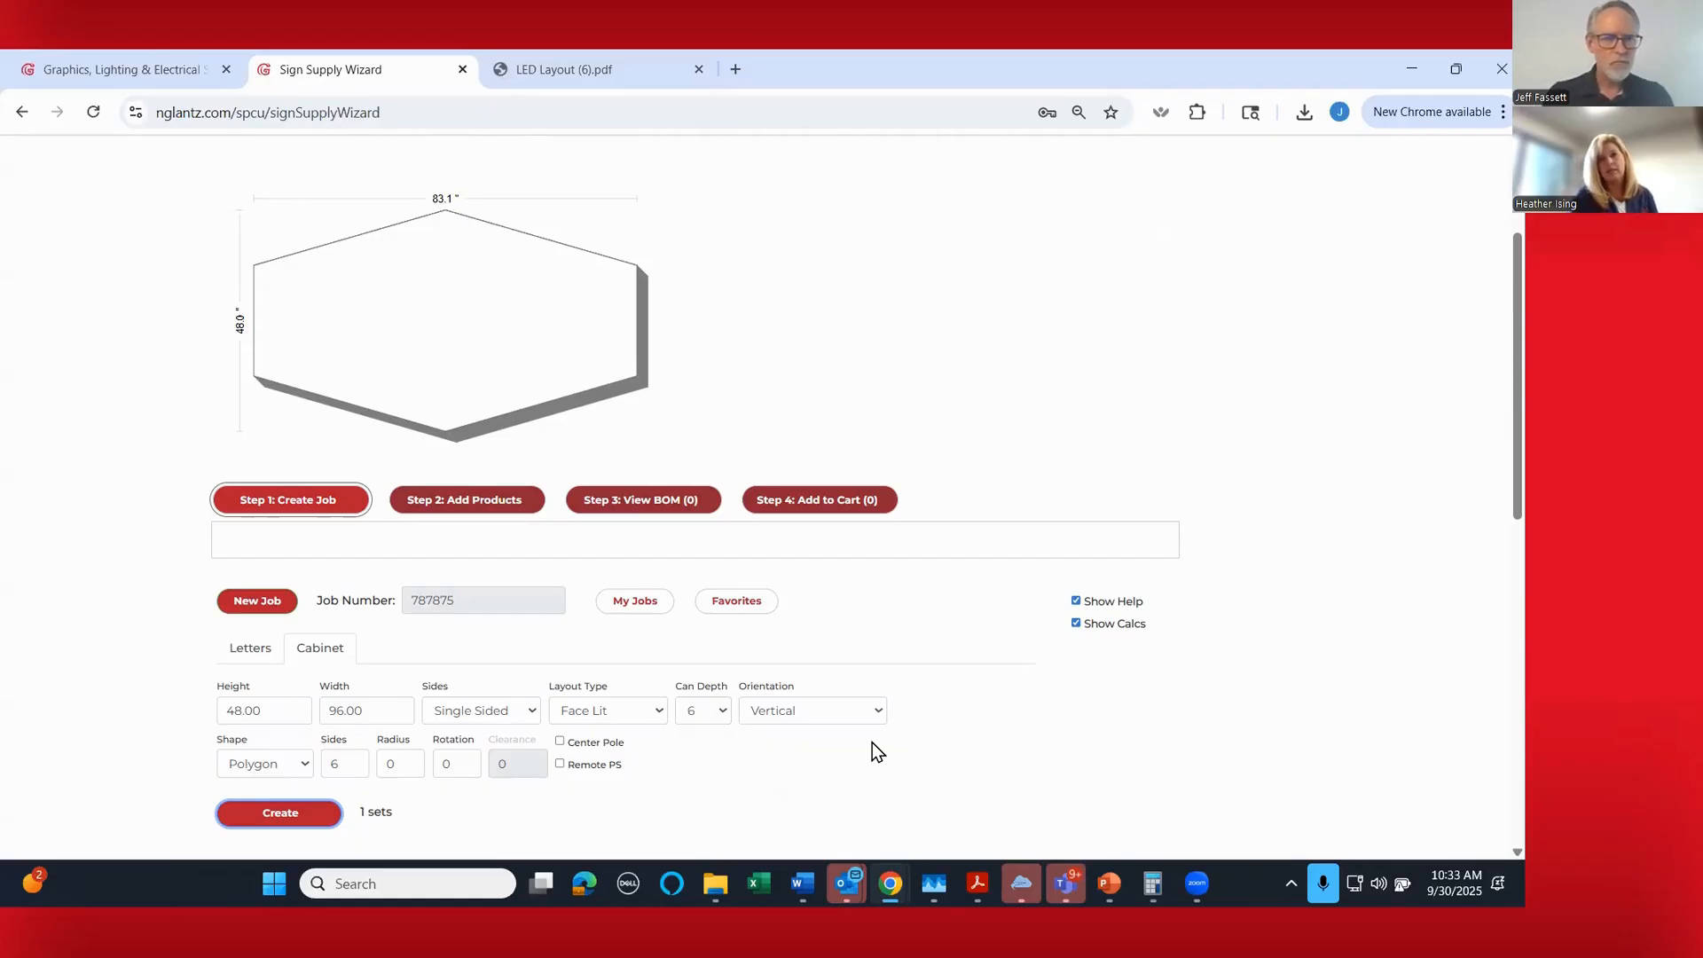
{"action": "left_click", "coordinate": [493, 75]}
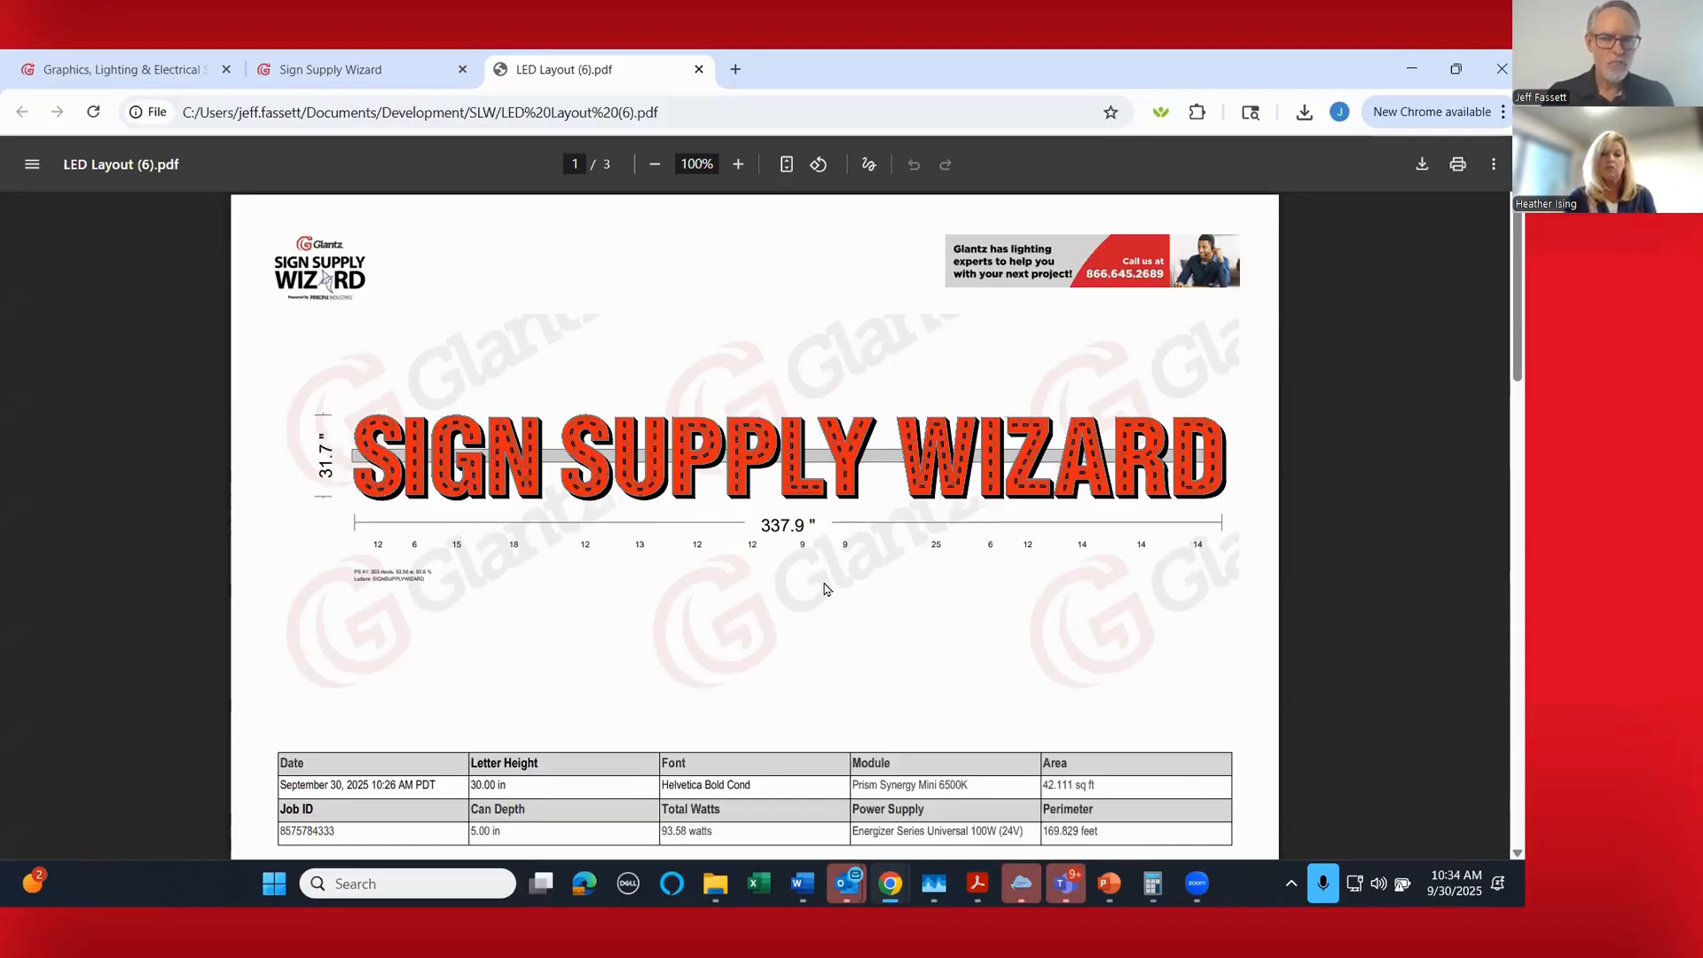
{"action": "left_click", "coordinate": [402, 78]}
{"action": "mouse_move", "coordinate": [302, 499]}
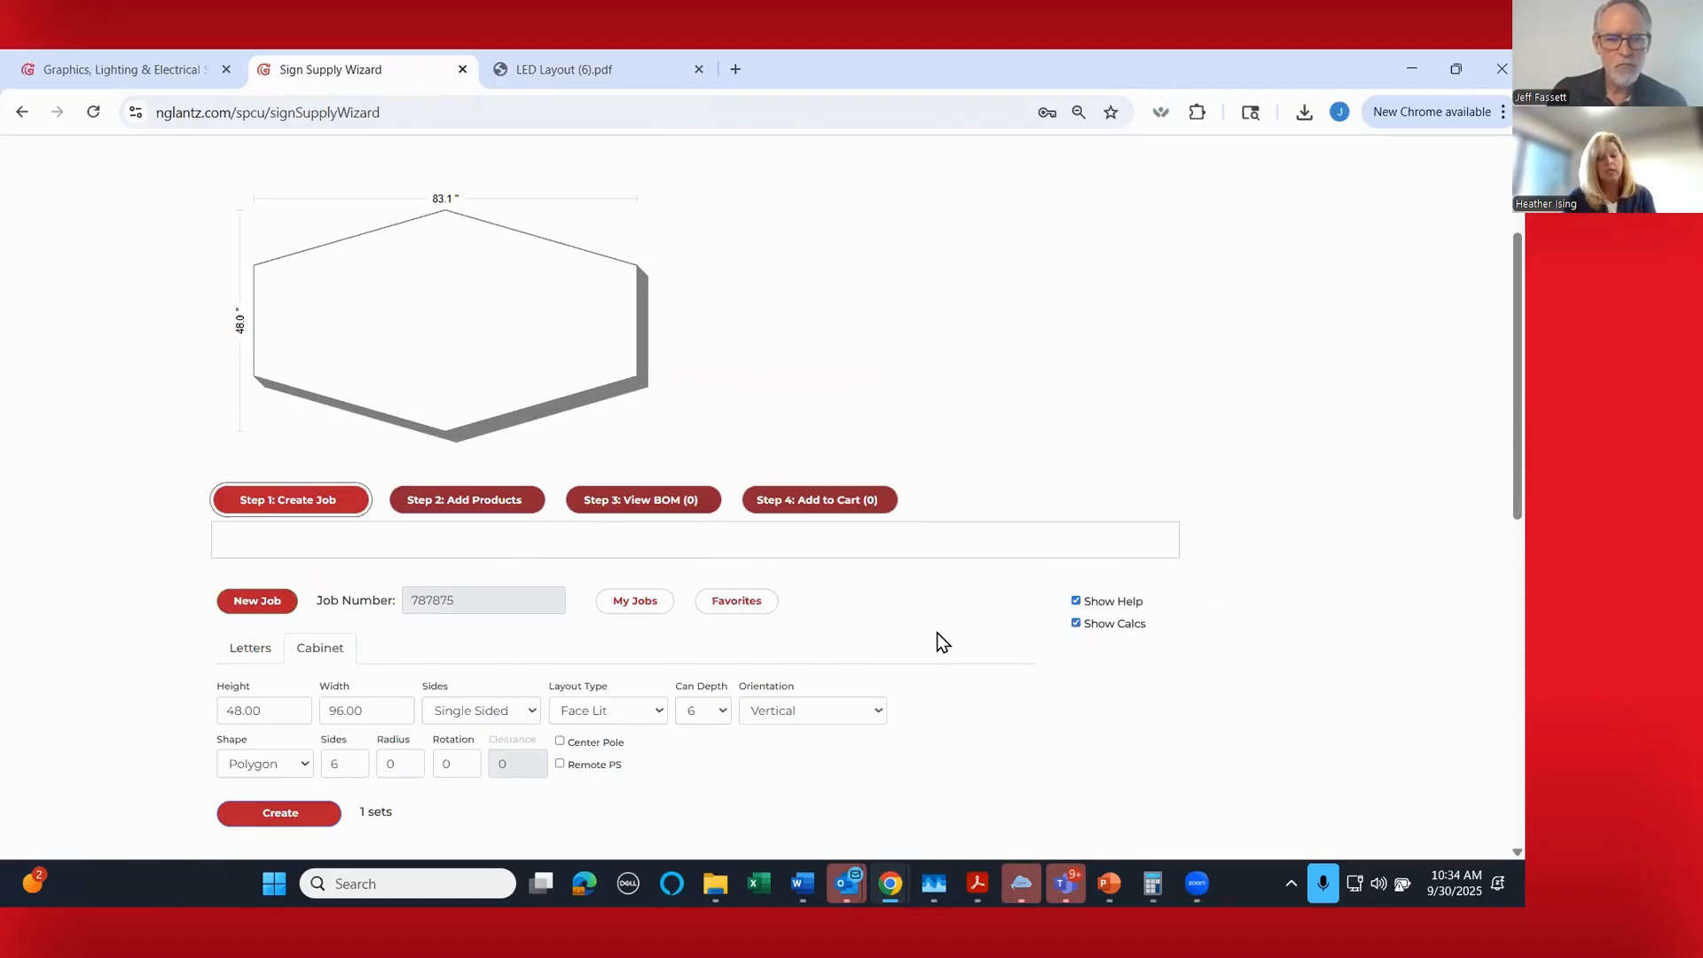
- Open the product selection for the cabinet and mark the 1/16" 48" x 72" clear Chemcast acrylic sheet (MC0657) as a favorite
{"action": "left_click", "coordinate": [468, 501]}
{"action": "scroll", "coordinate": [1142, 529], "scroll_direction": "down", "scroll_amount": 3}
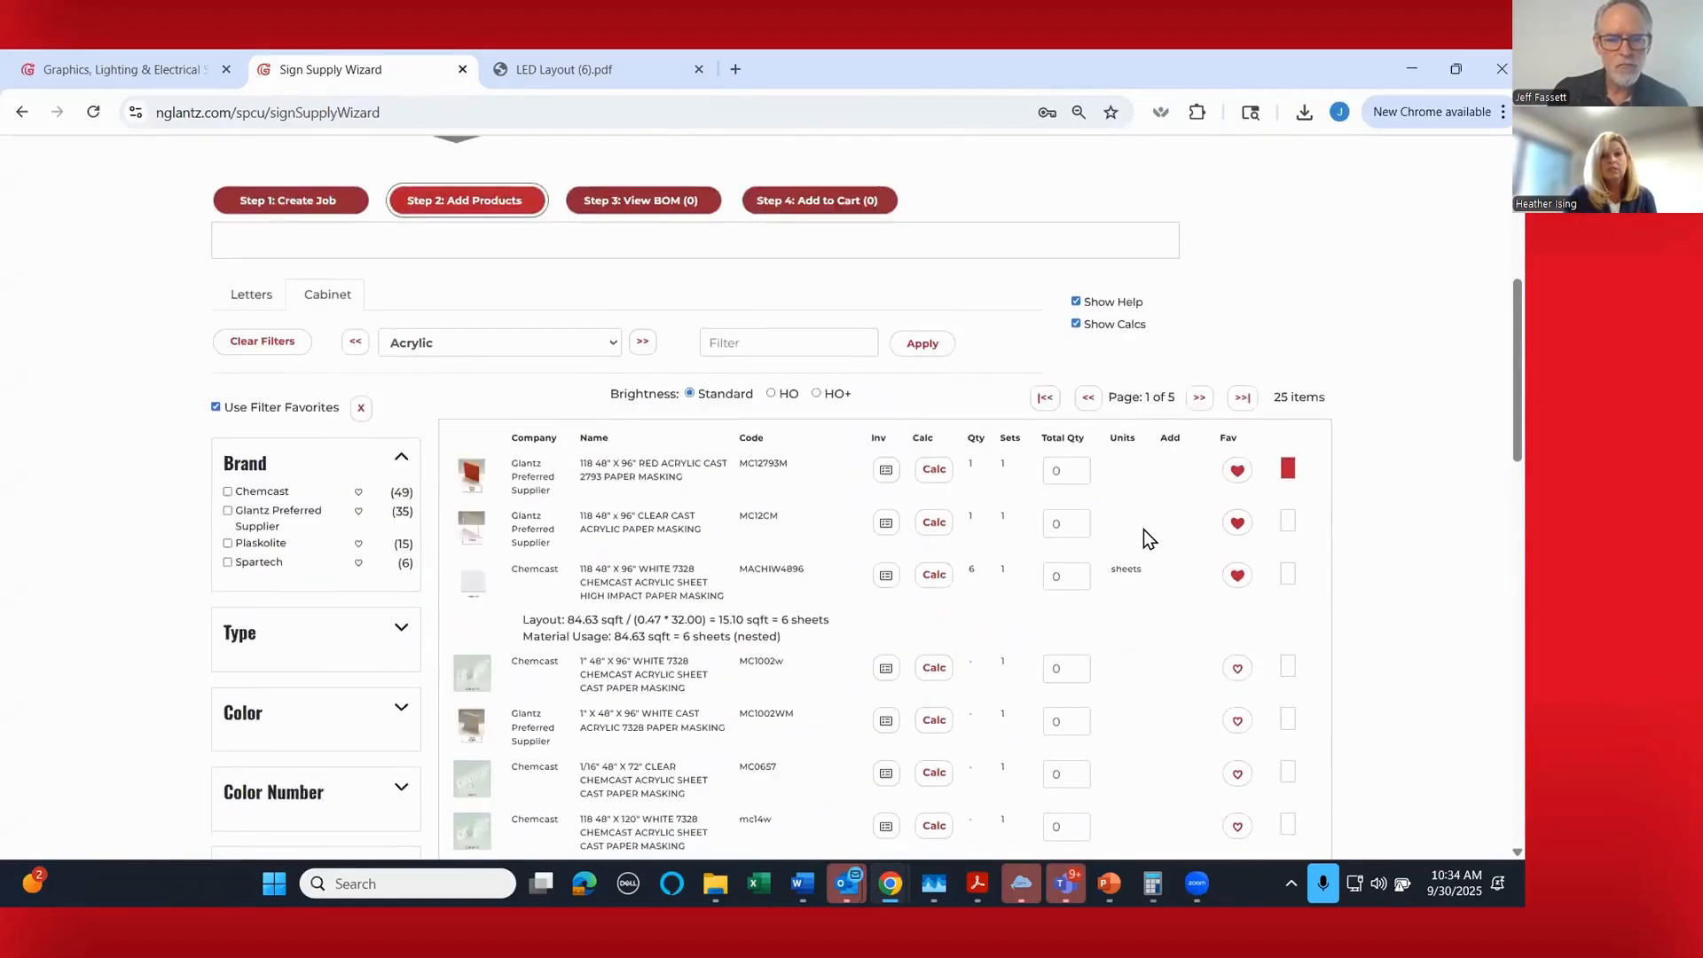
{"action": "scroll", "coordinate": [1142, 530], "scroll_direction": "down", "scroll_amount": 2}
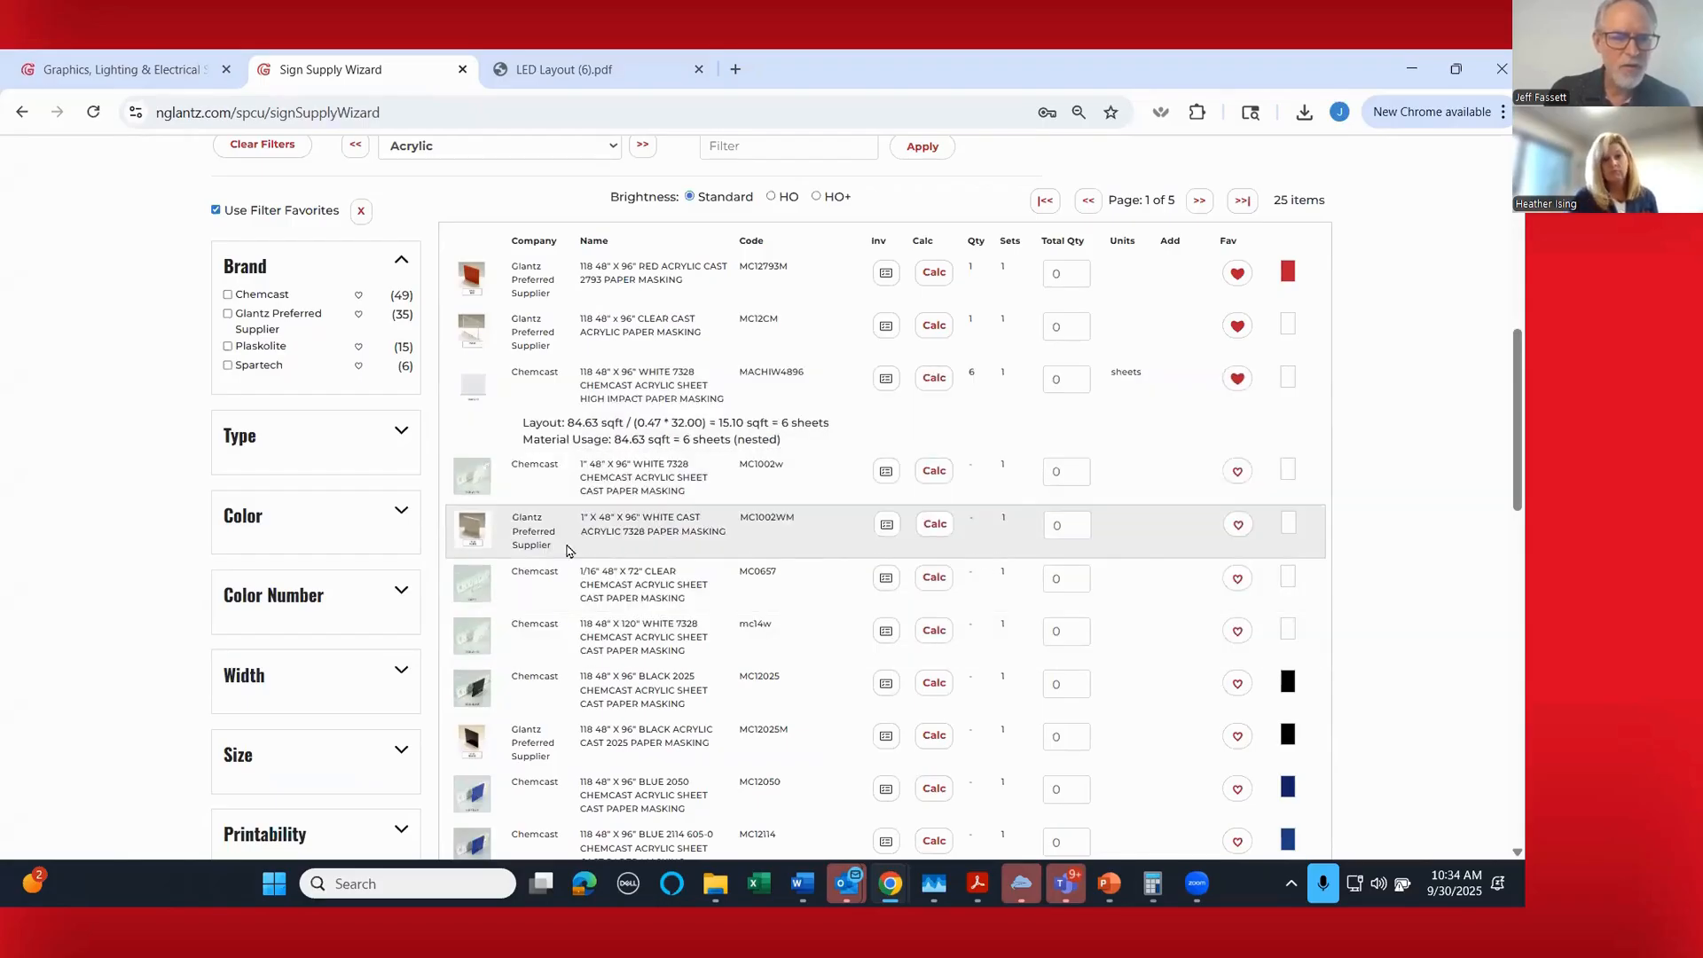
{"action": "left_click", "coordinate": [1237, 578]}
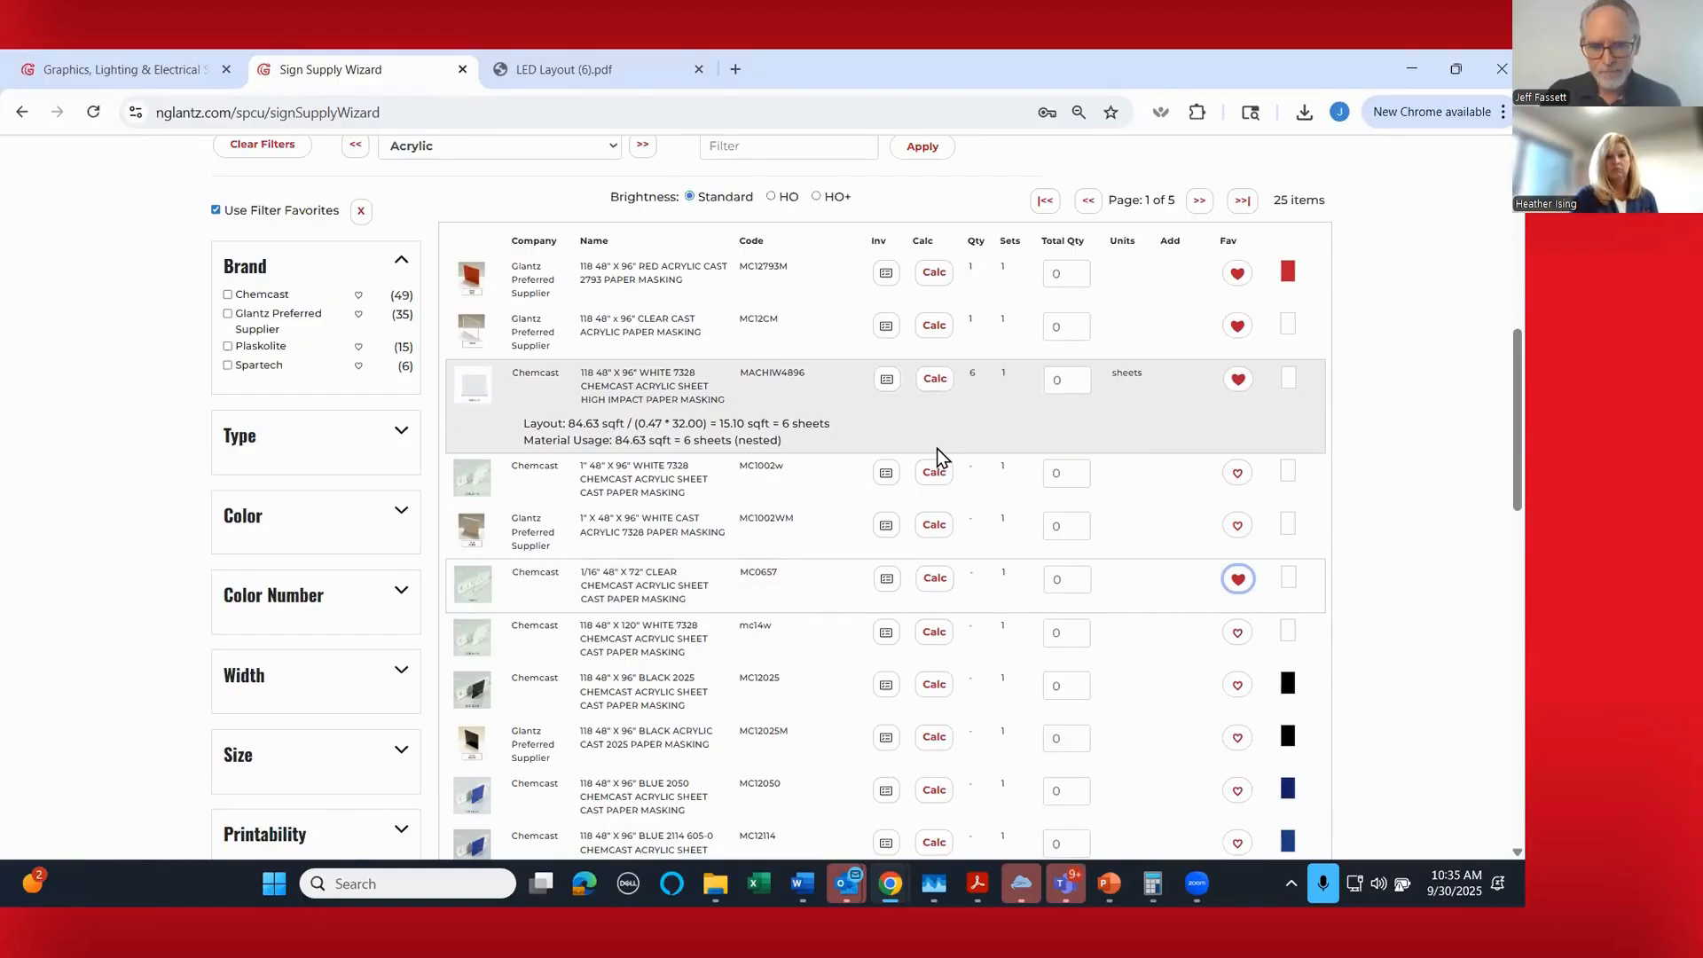
- Return to the job creation step and look through the list of favorite products
{"action": "scroll", "coordinate": [597, 284], "scroll_direction": "up", "scroll_amount": 5}
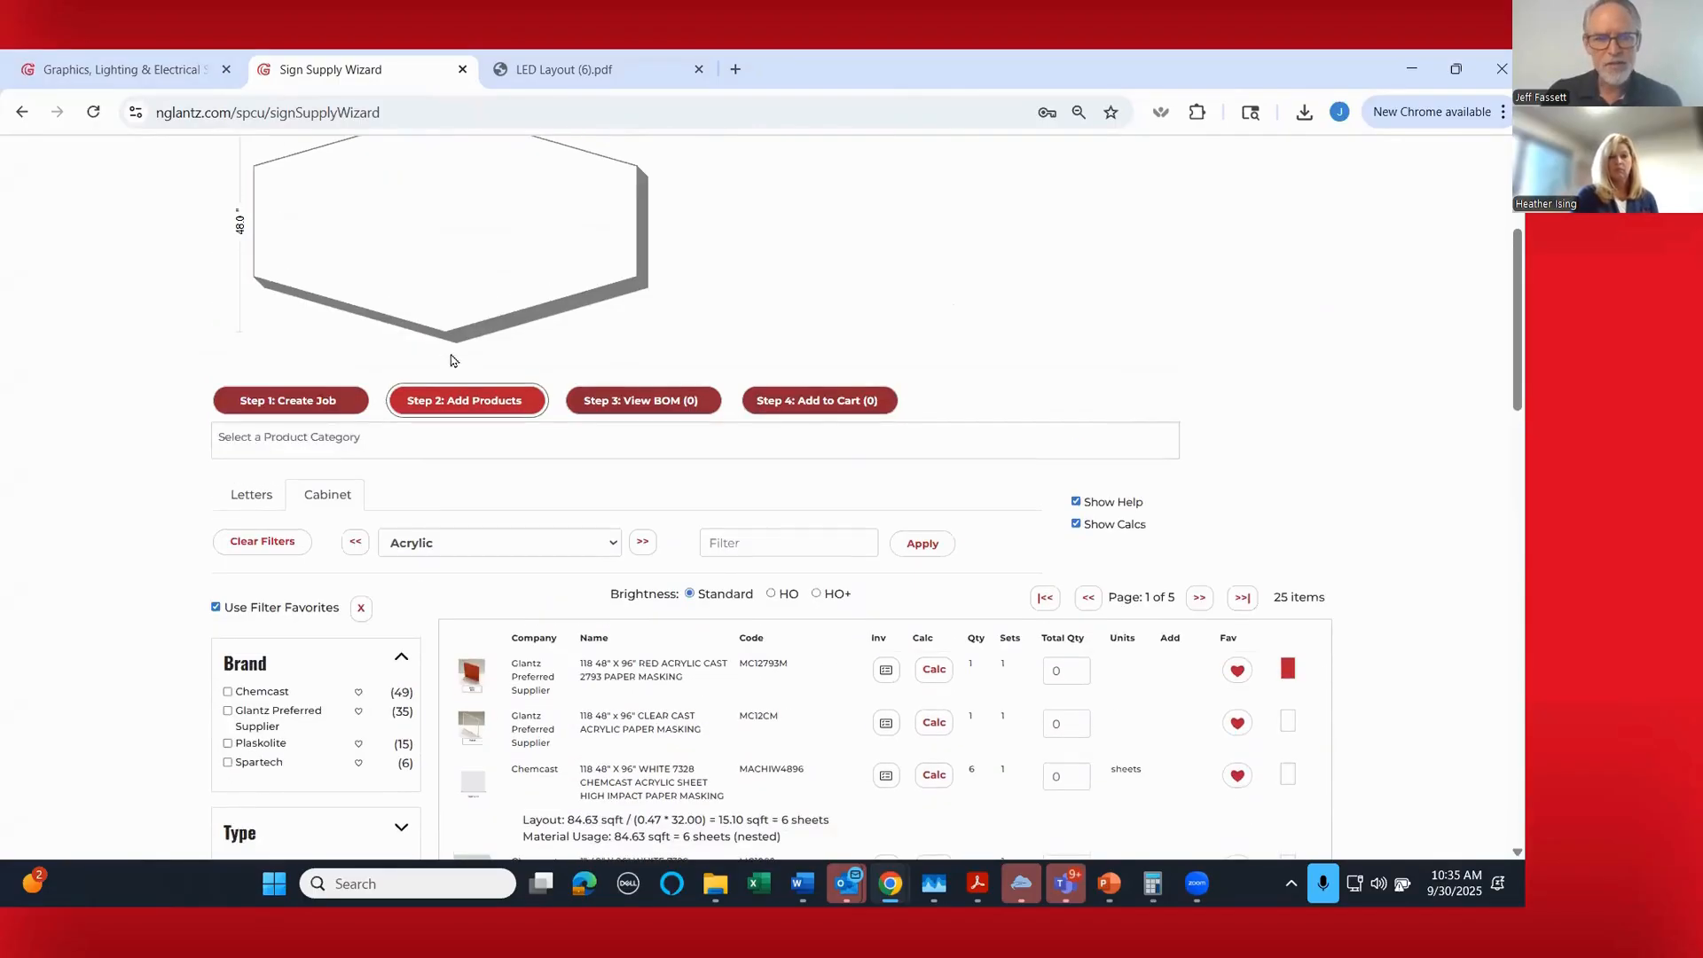
{"action": "left_click", "coordinate": [315, 401]}
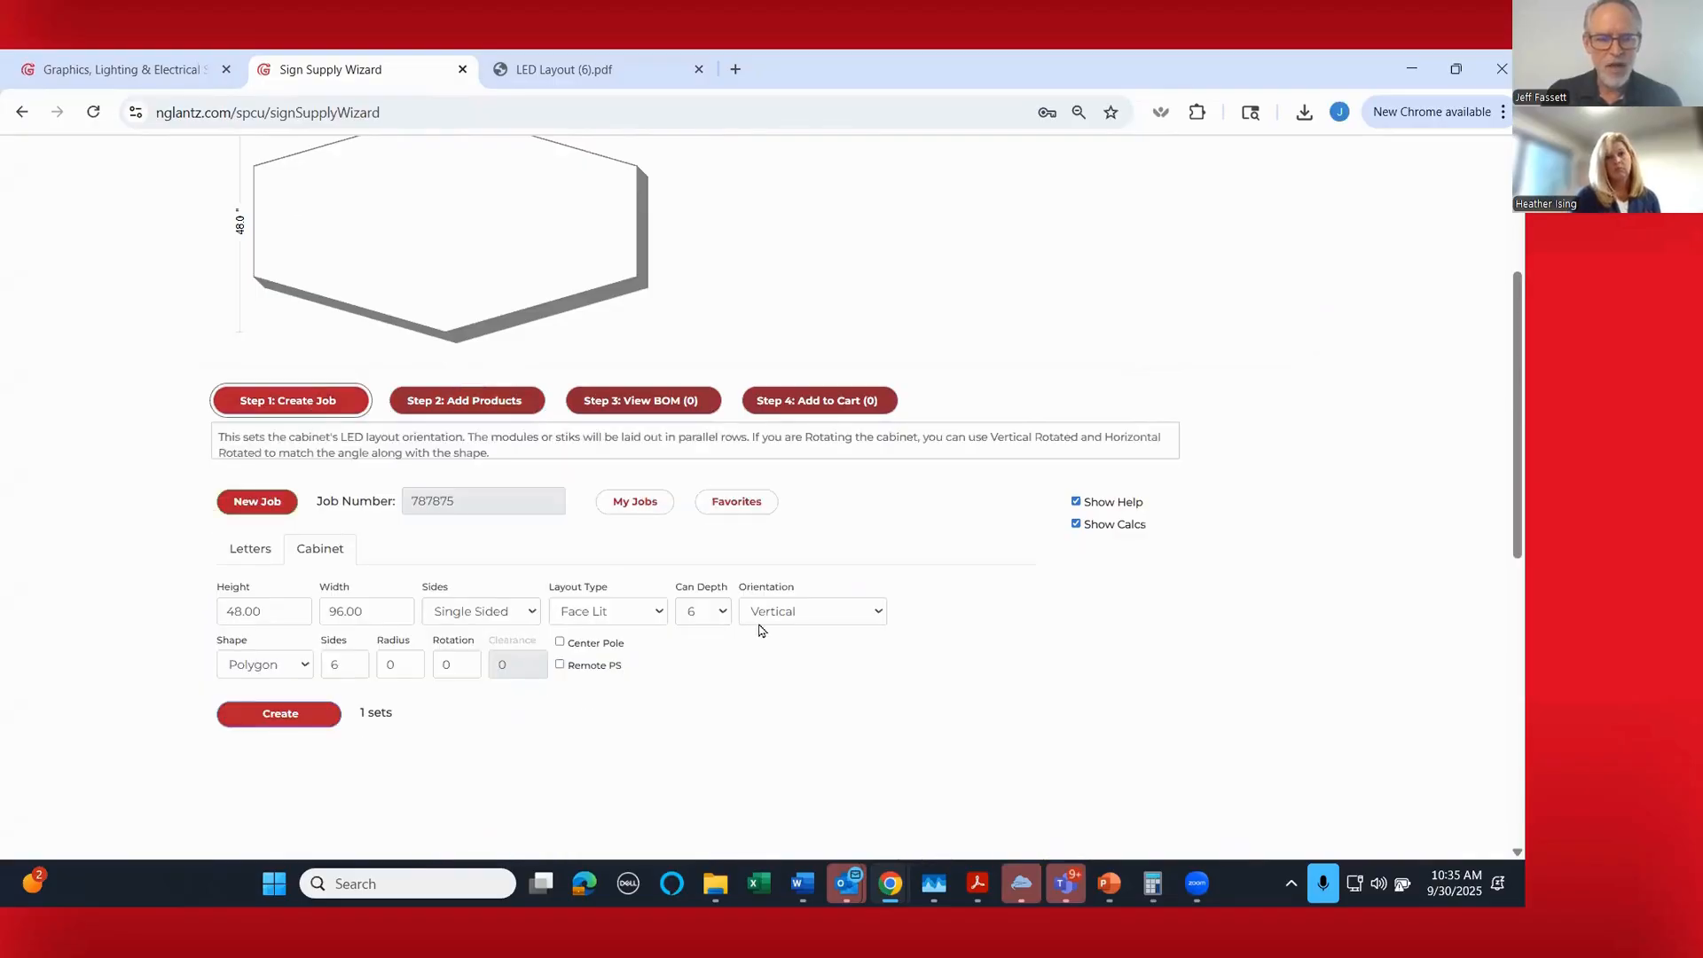
{"action": "left_click", "coordinate": [737, 503]}
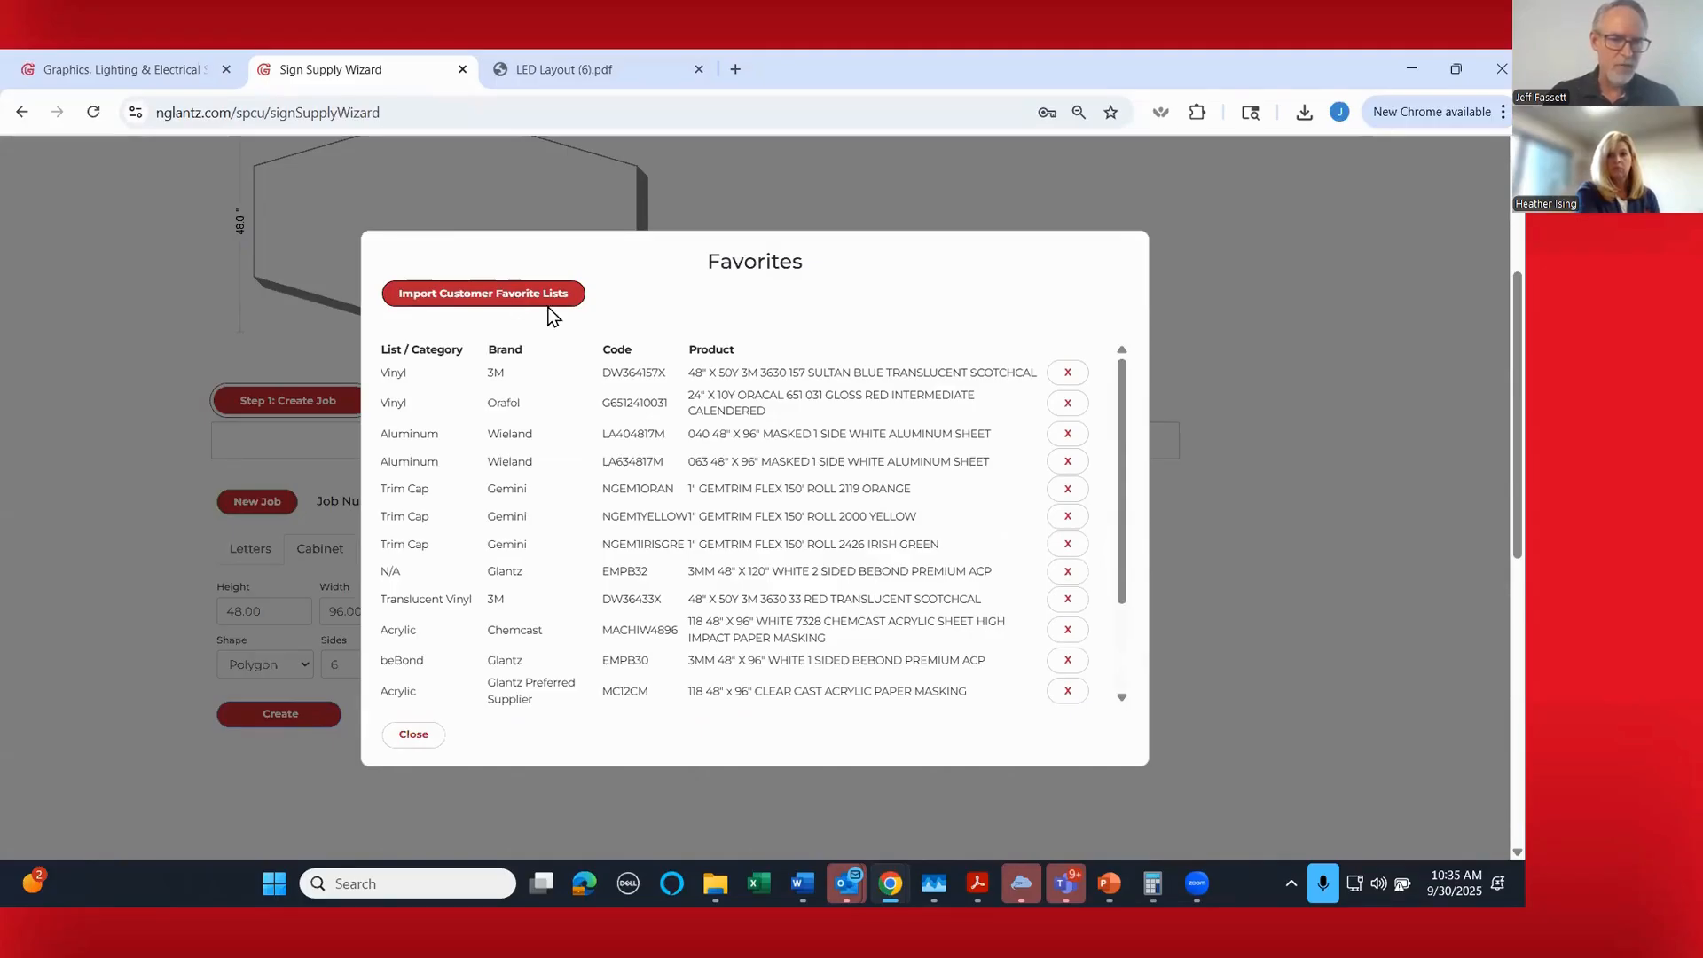
{"action": "scroll", "coordinate": [731, 466], "scroll_direction": "down", "scroll_amount": 3}
{"action": "scroll", "coordinate": [733, 467], "scroll_direction": "up", "scroll_amount": 3}
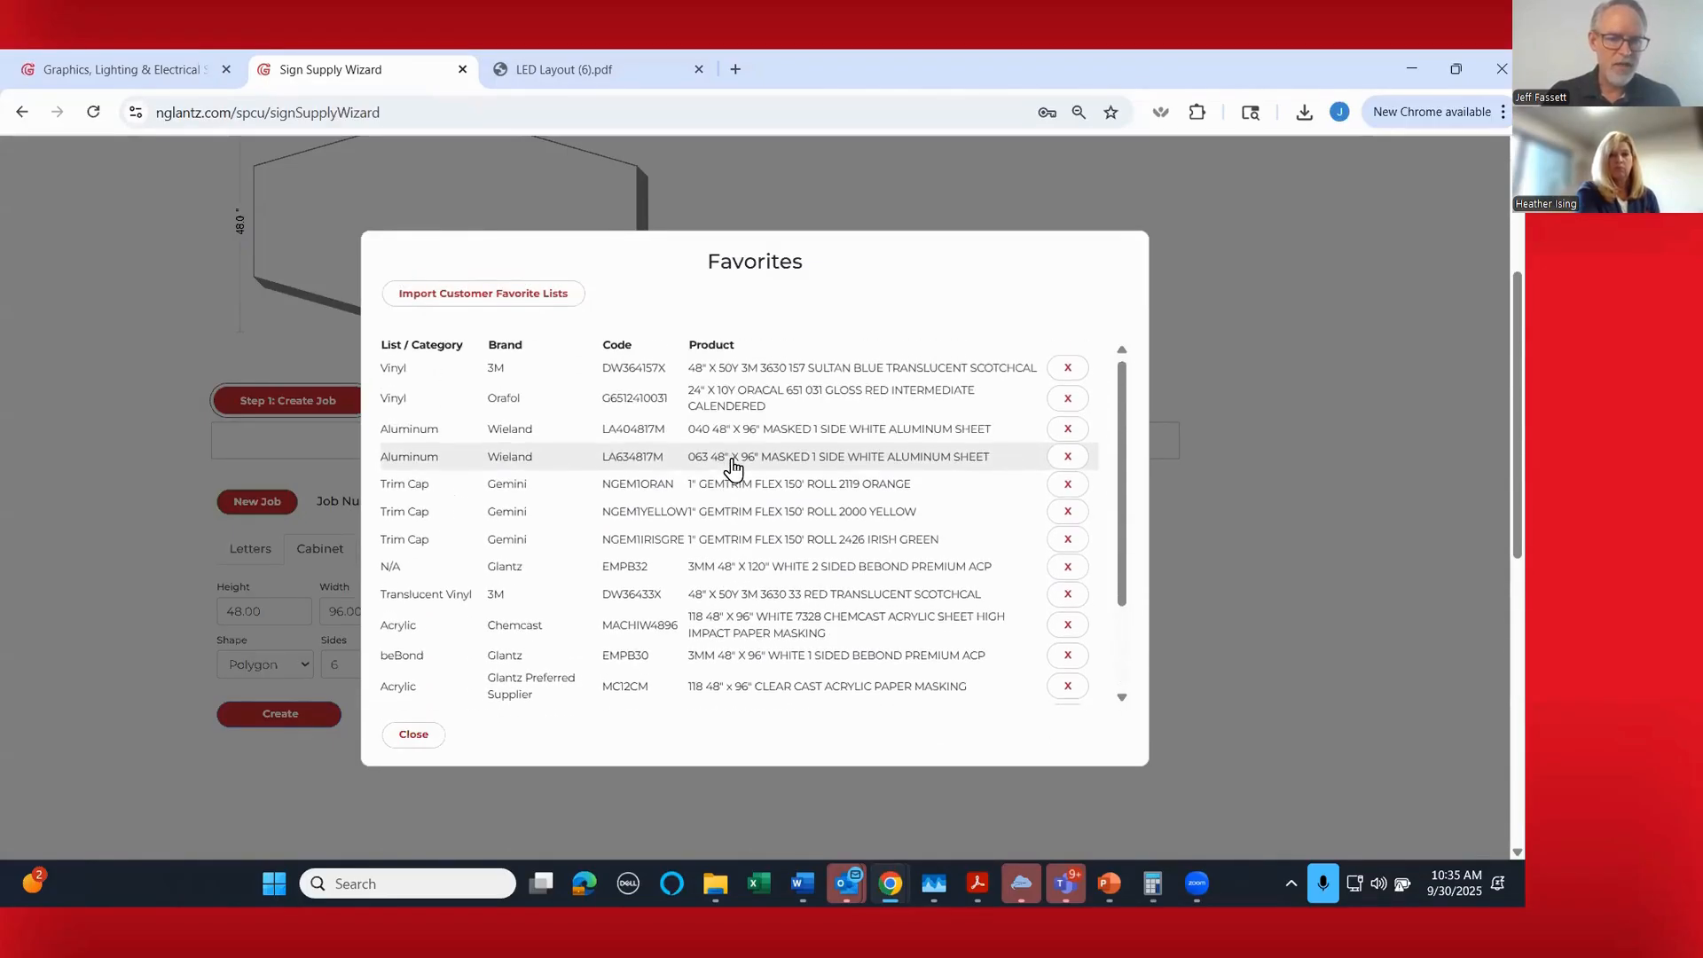
- Import the customer's Returns favorite list, check the favorites and close them
{"action": "left_click", "coordinate": [484, 293]}
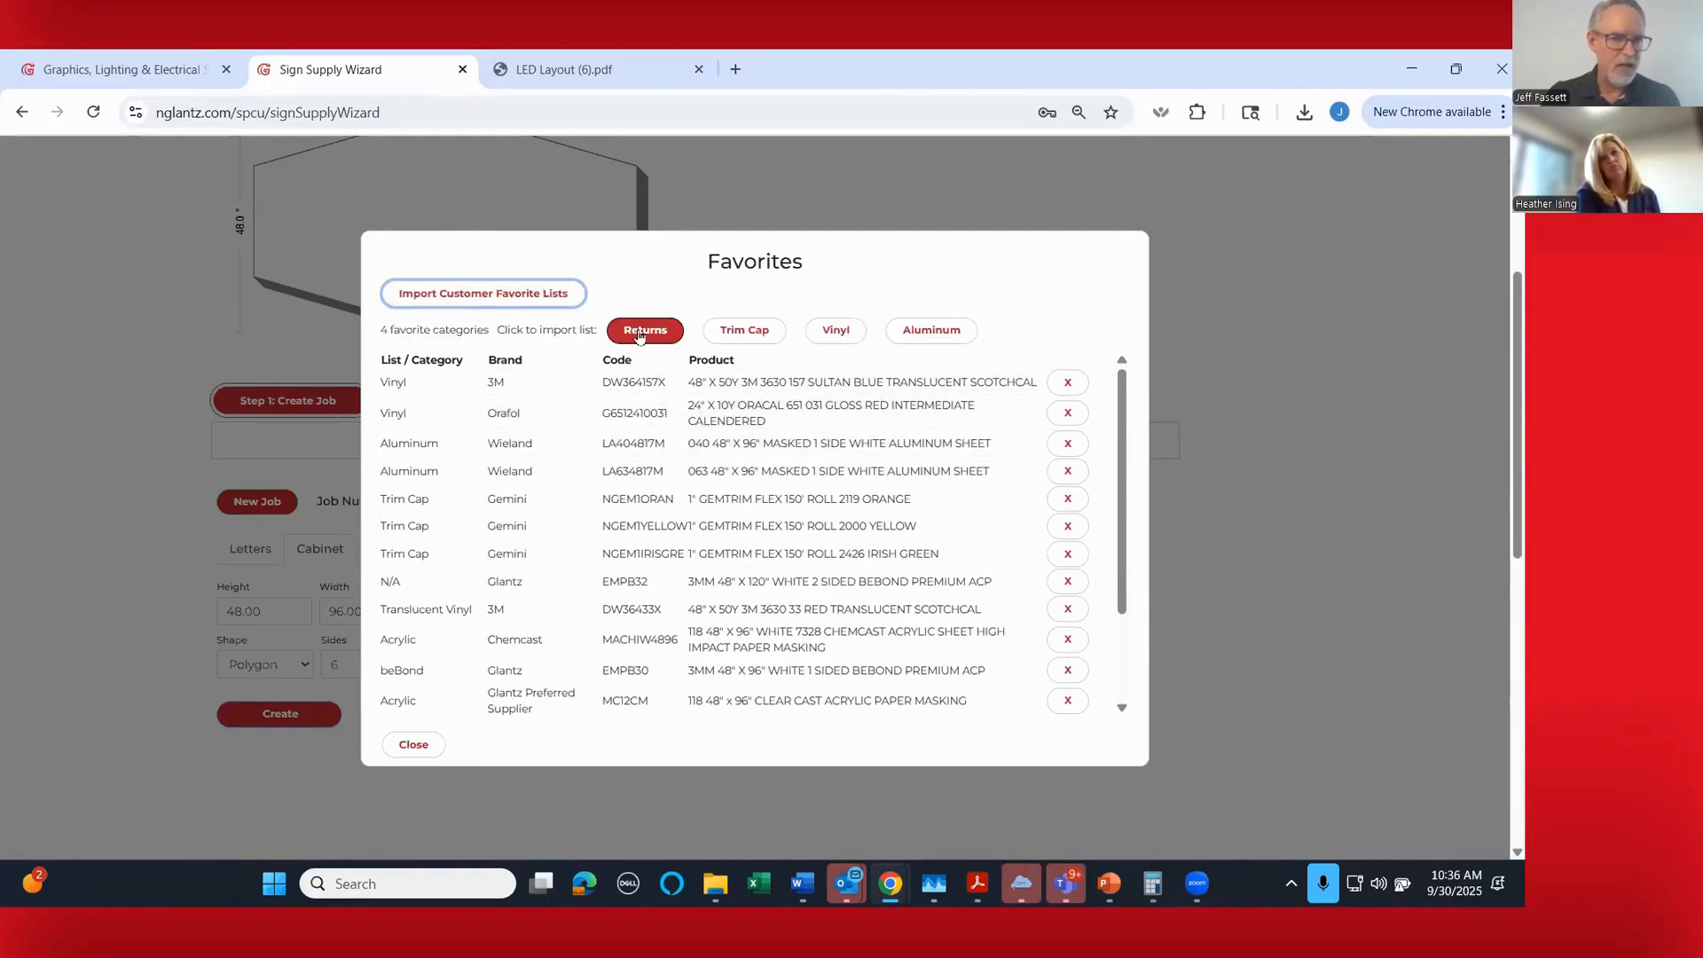
{"action": "left_click", "coordinate": [639, 336]}
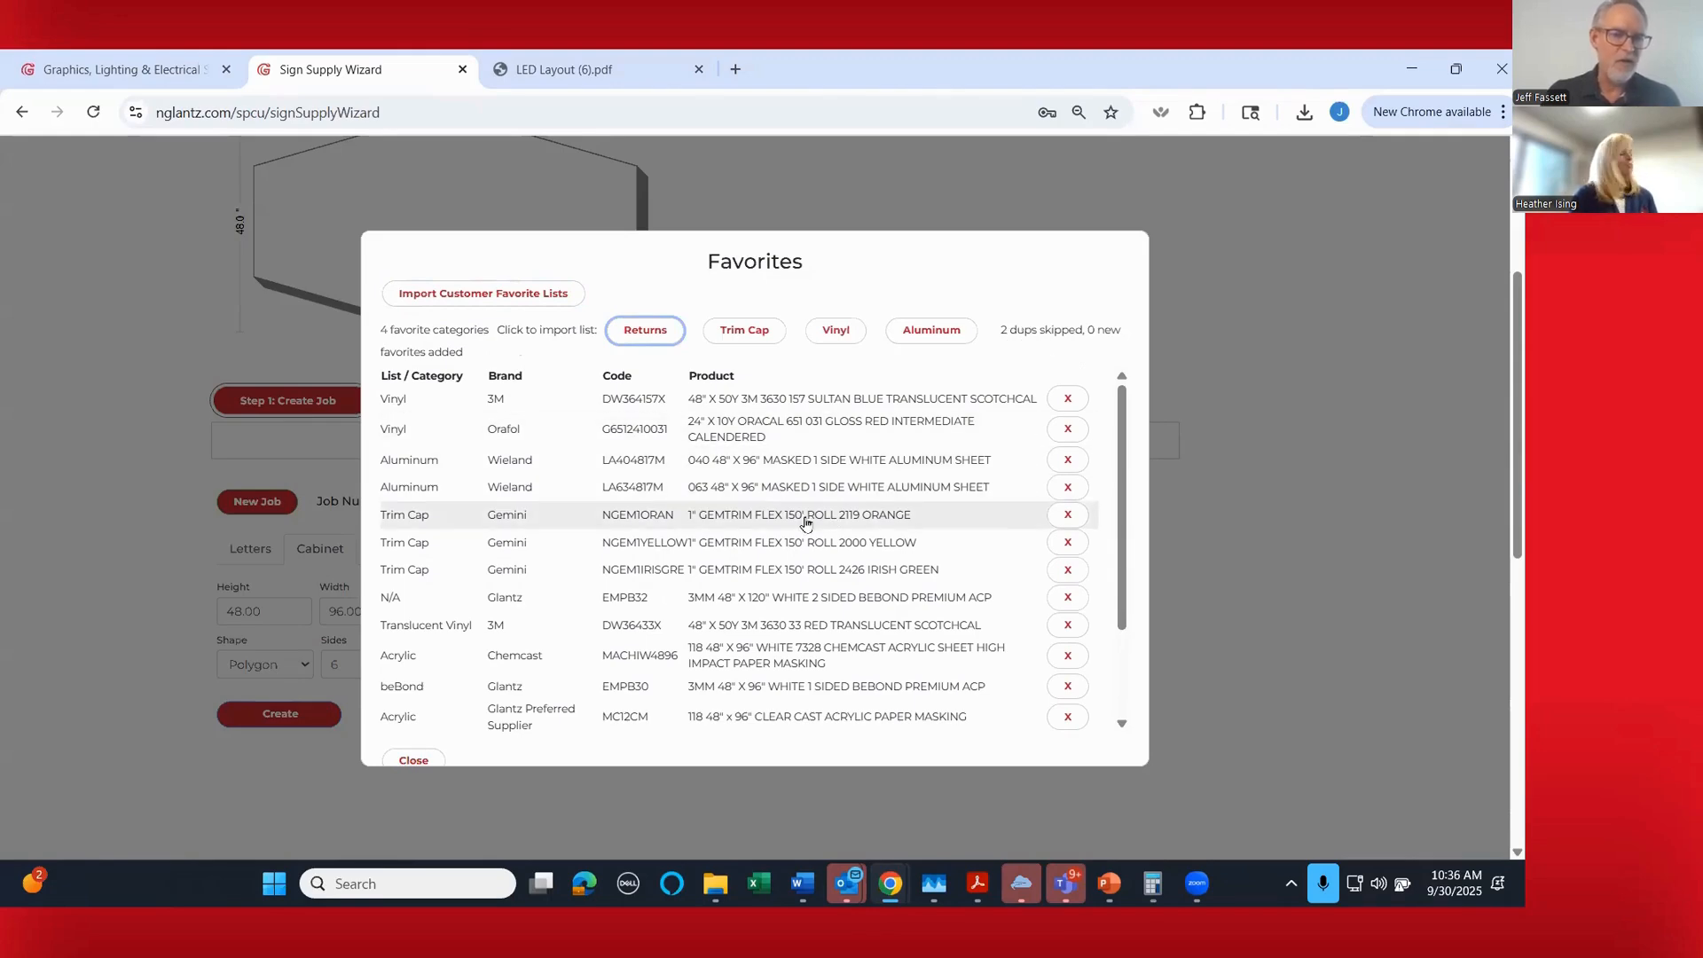
{"action": "scroll", "coordinate": [806, 523], "scroll_direction": "down", "scroll_amount": 3}
{"action": "scroll", "coordinate": [805, 523], "scroll_direction": "up", "scroll_amount": 3}
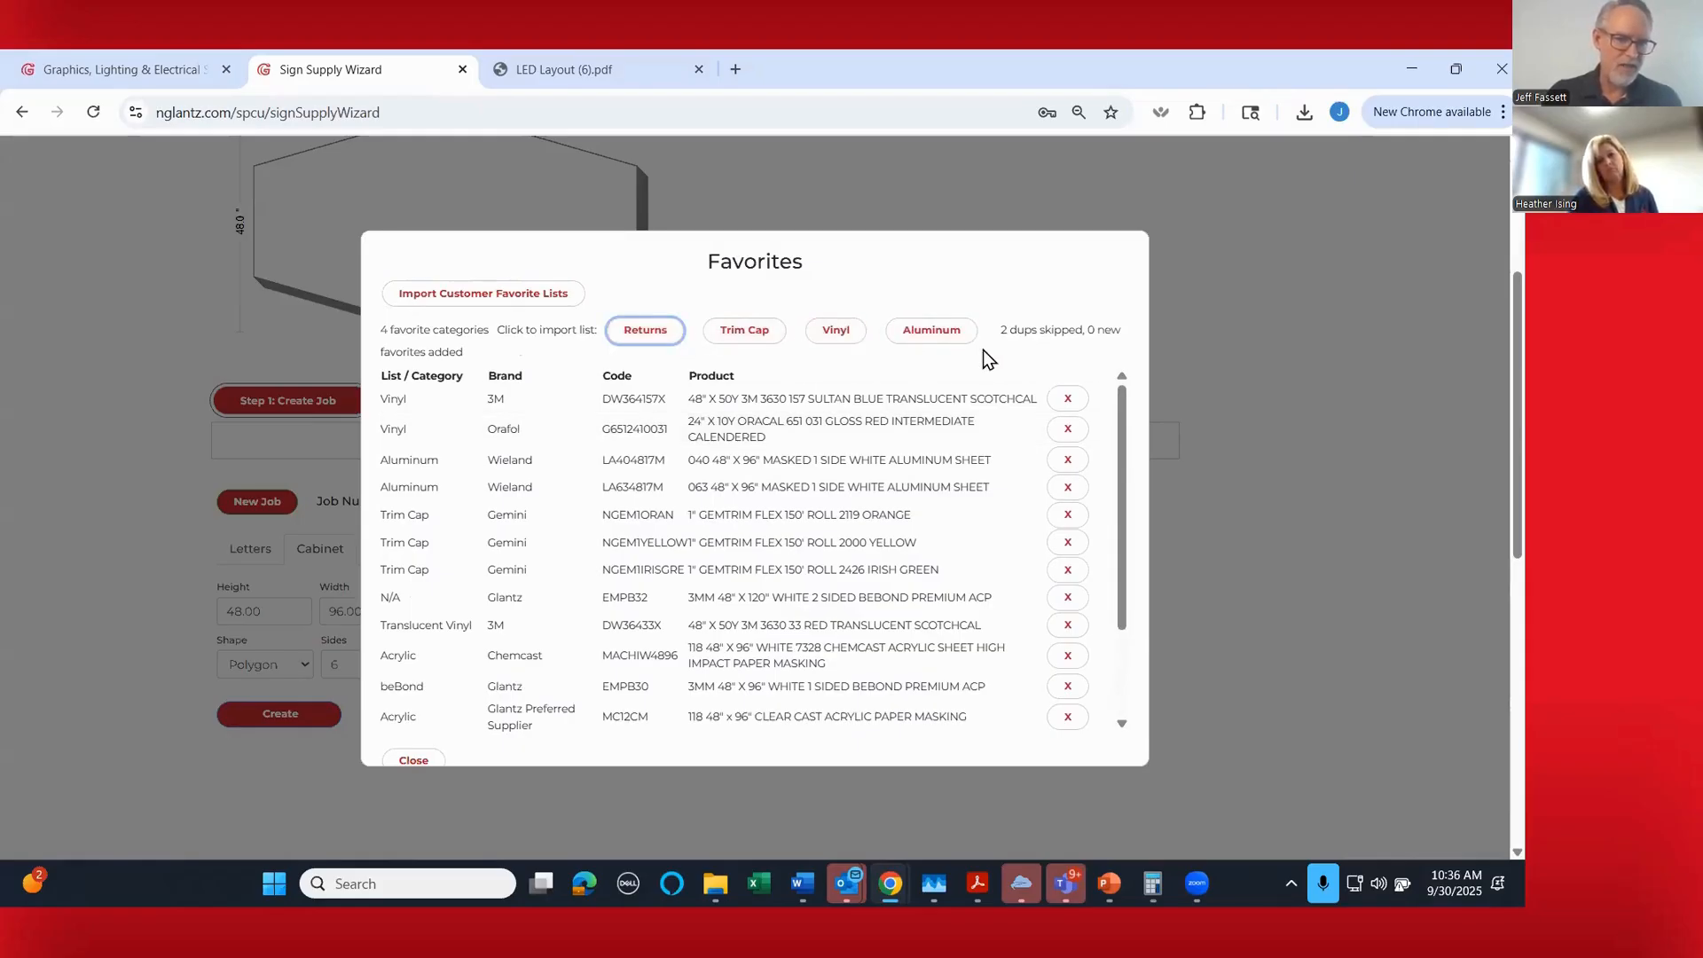
{"action": "scroll", "coordinate": [677, 597], "scroll_direction": "down", "scroll_amount": 5}
{"action": "left_click", "coordinate": [413, 760]}
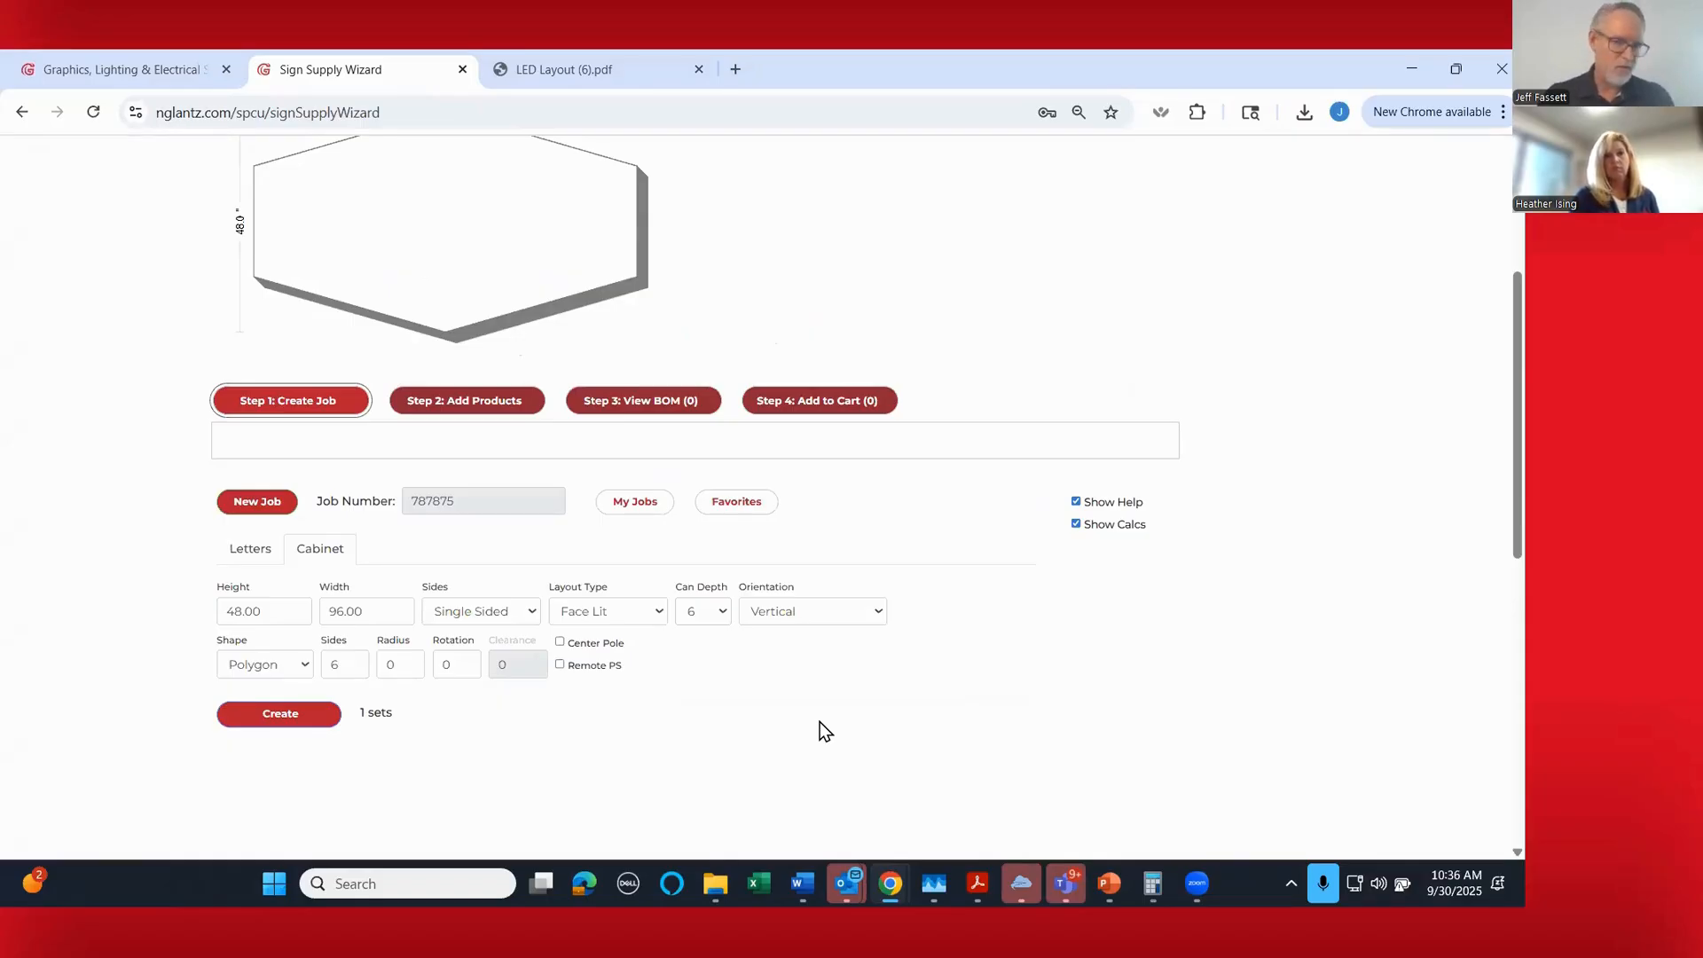
- Set Chemcast as the favorite brand filter for the cabinet's acrylic products and check the filtered list
{"action": "left_click", "coordinate": [506, 401]}
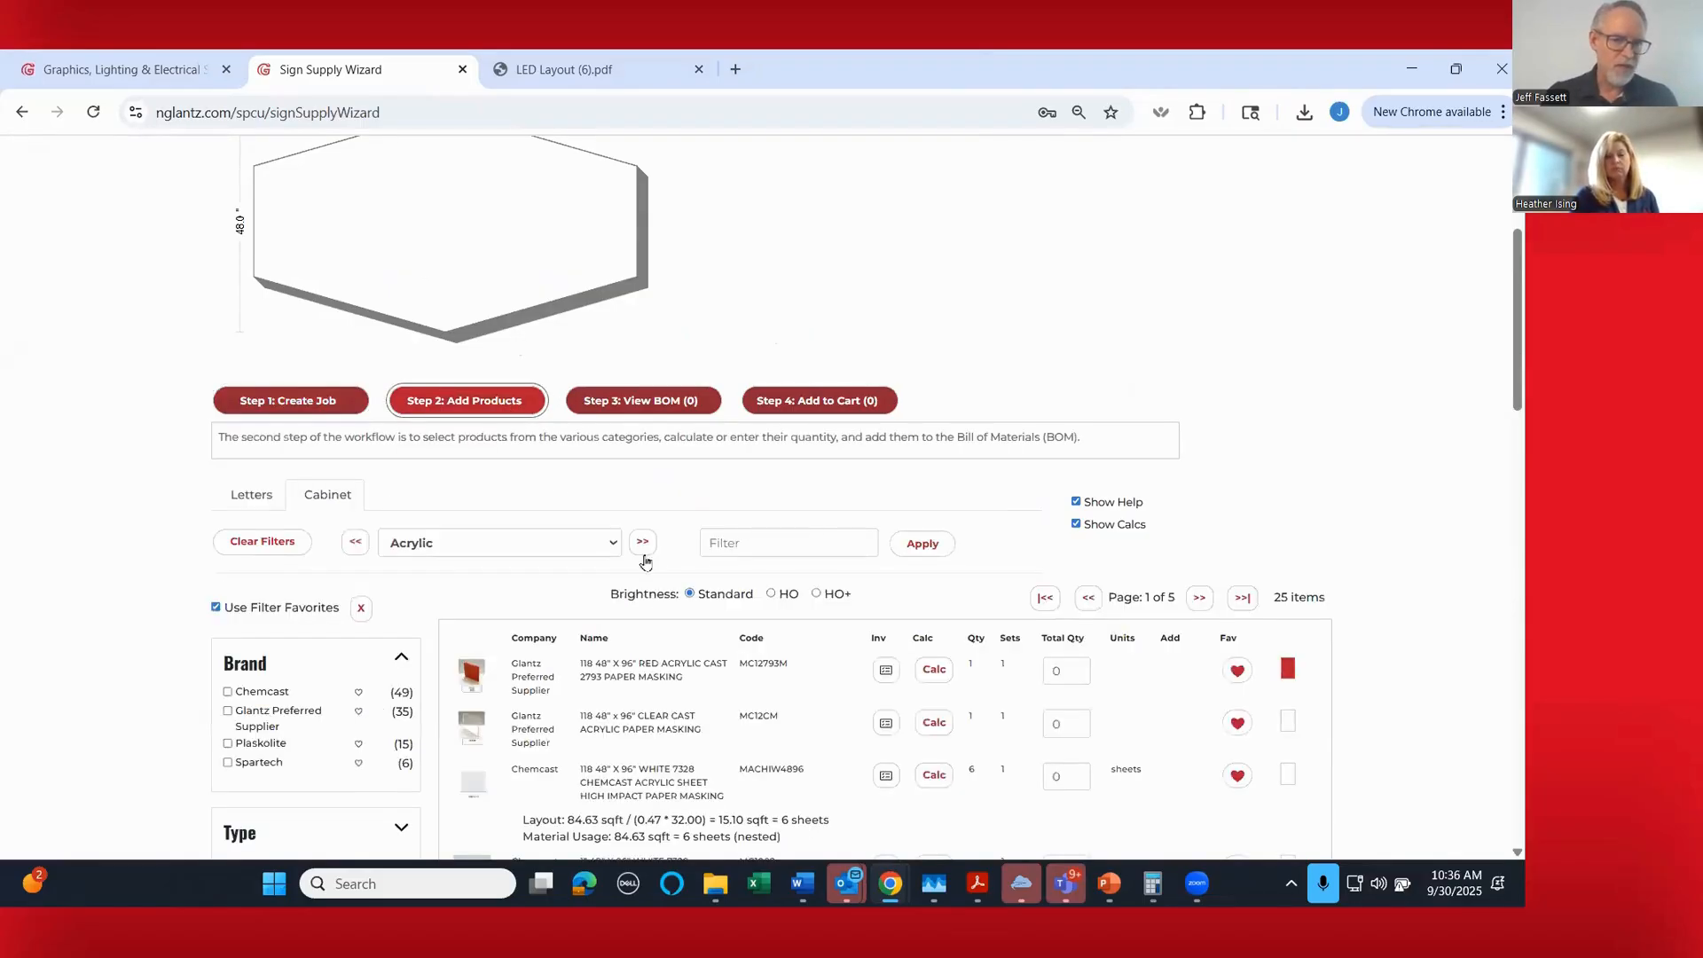
{"action": "scroll", "coordinate": [993, 491], "scroll_direction": "down", "scroll_amount": 2}
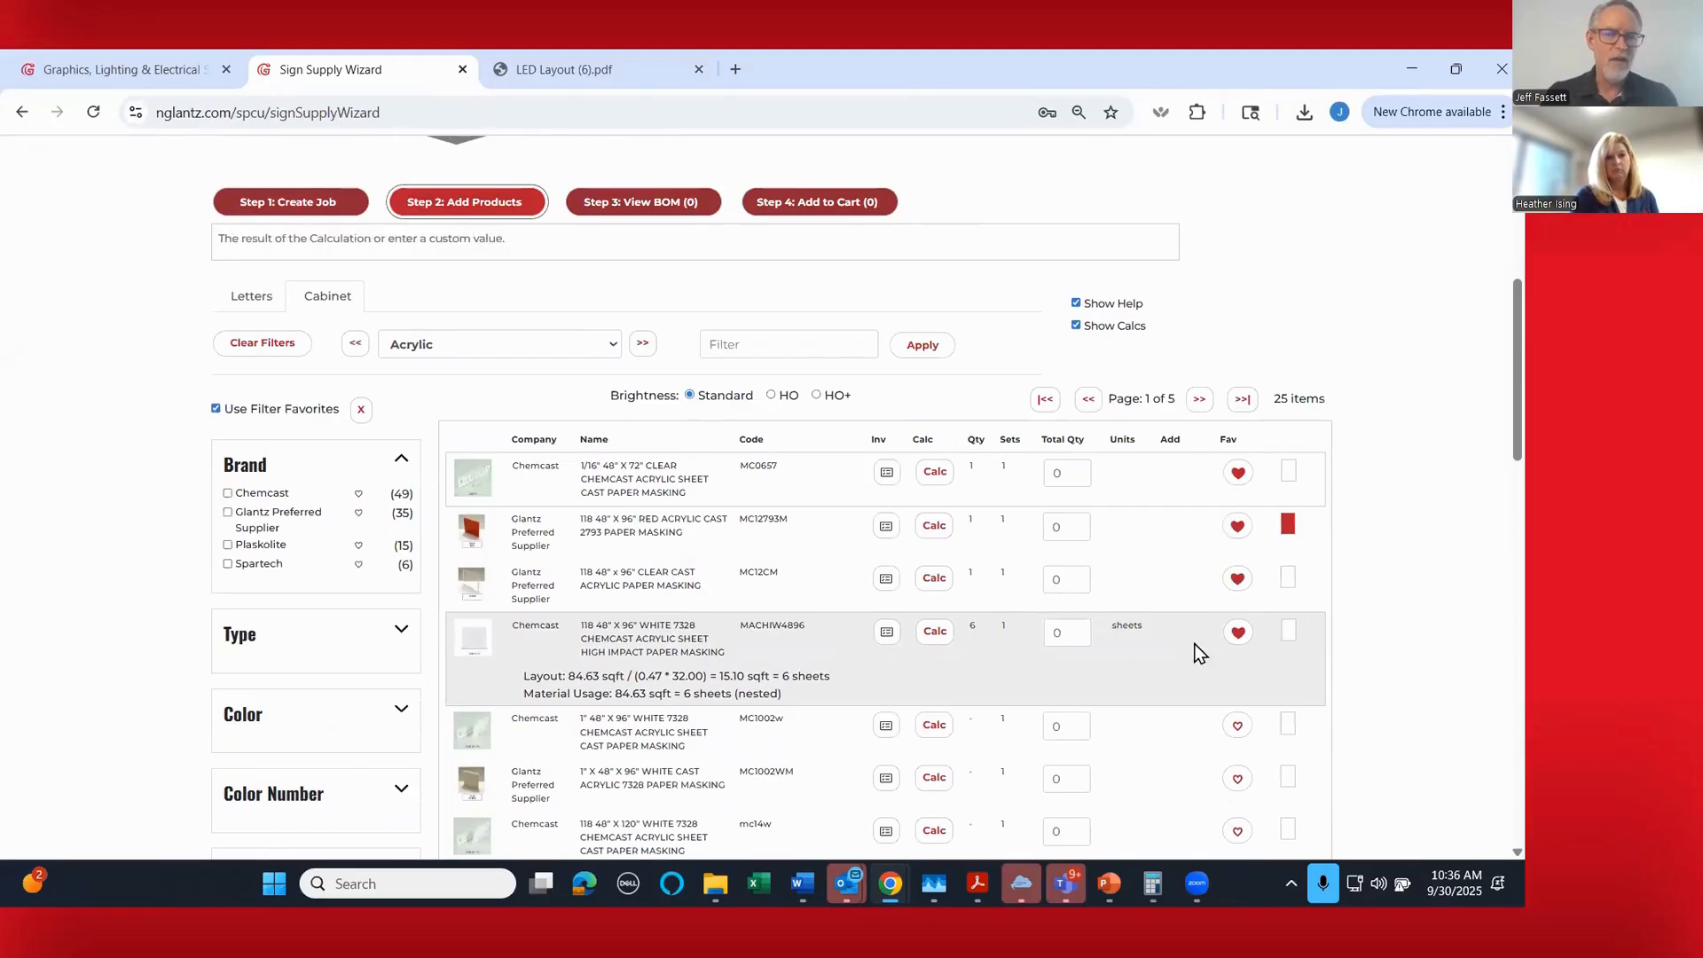
{"action": "left_click", "coordinate": [358, 495]}
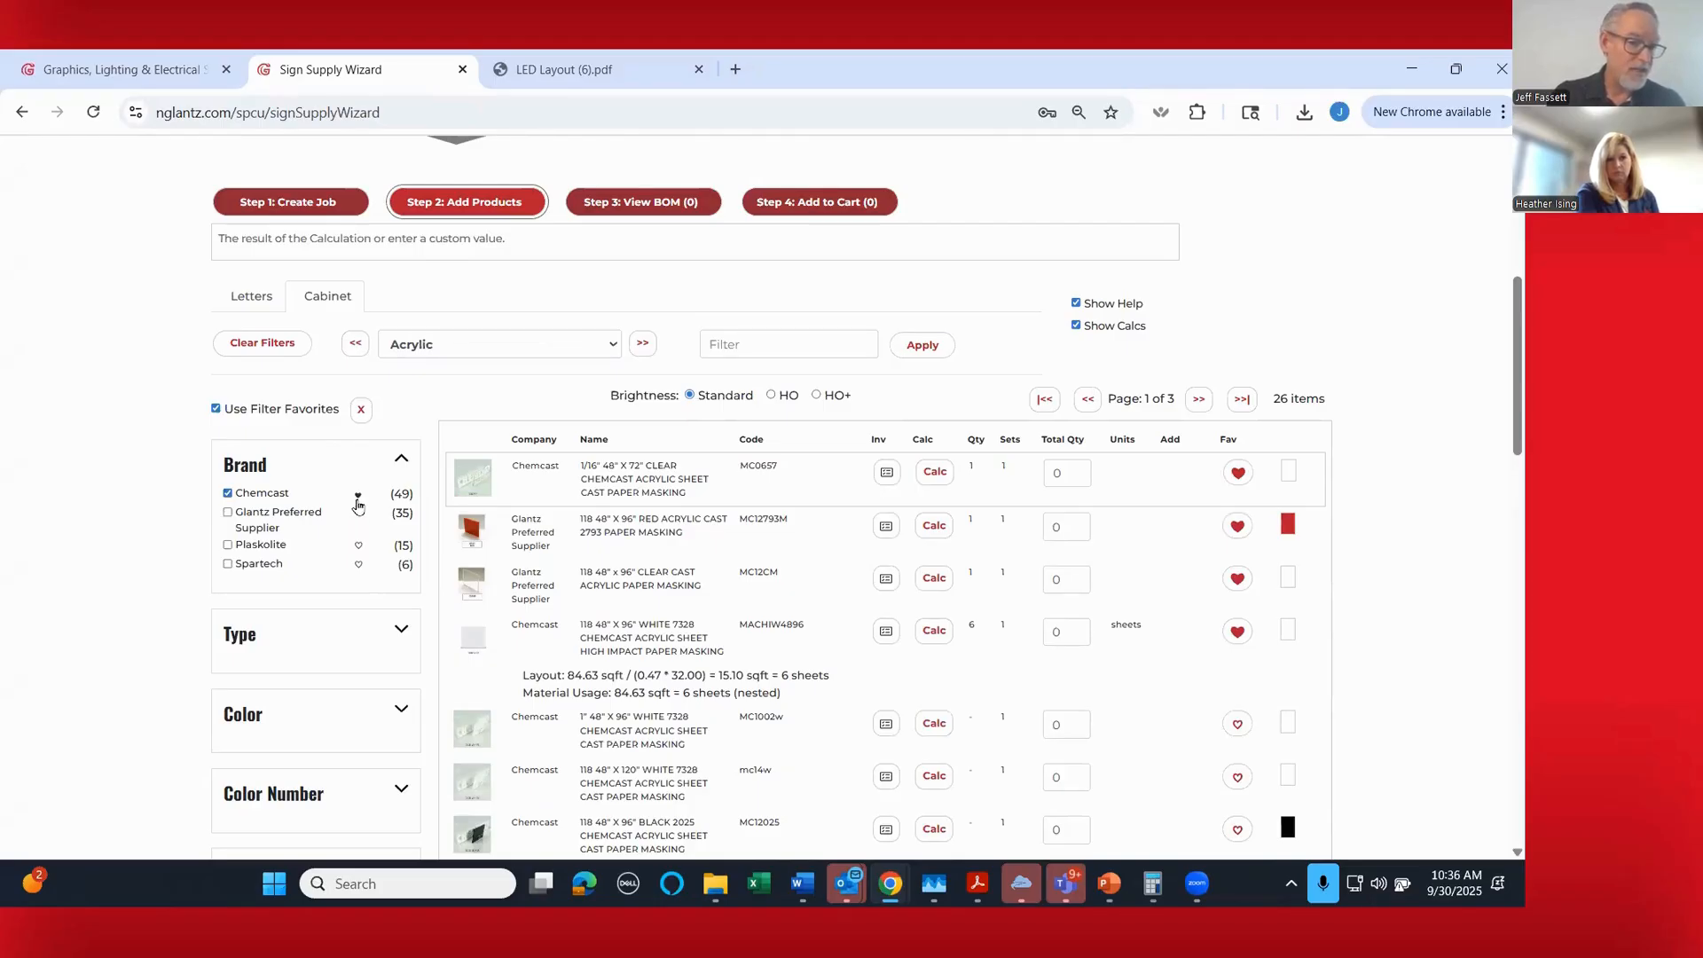
{"action": "scroll", "coordinate": [1064, 603], "scroll_direction": "down", "scroll_amount": 1}
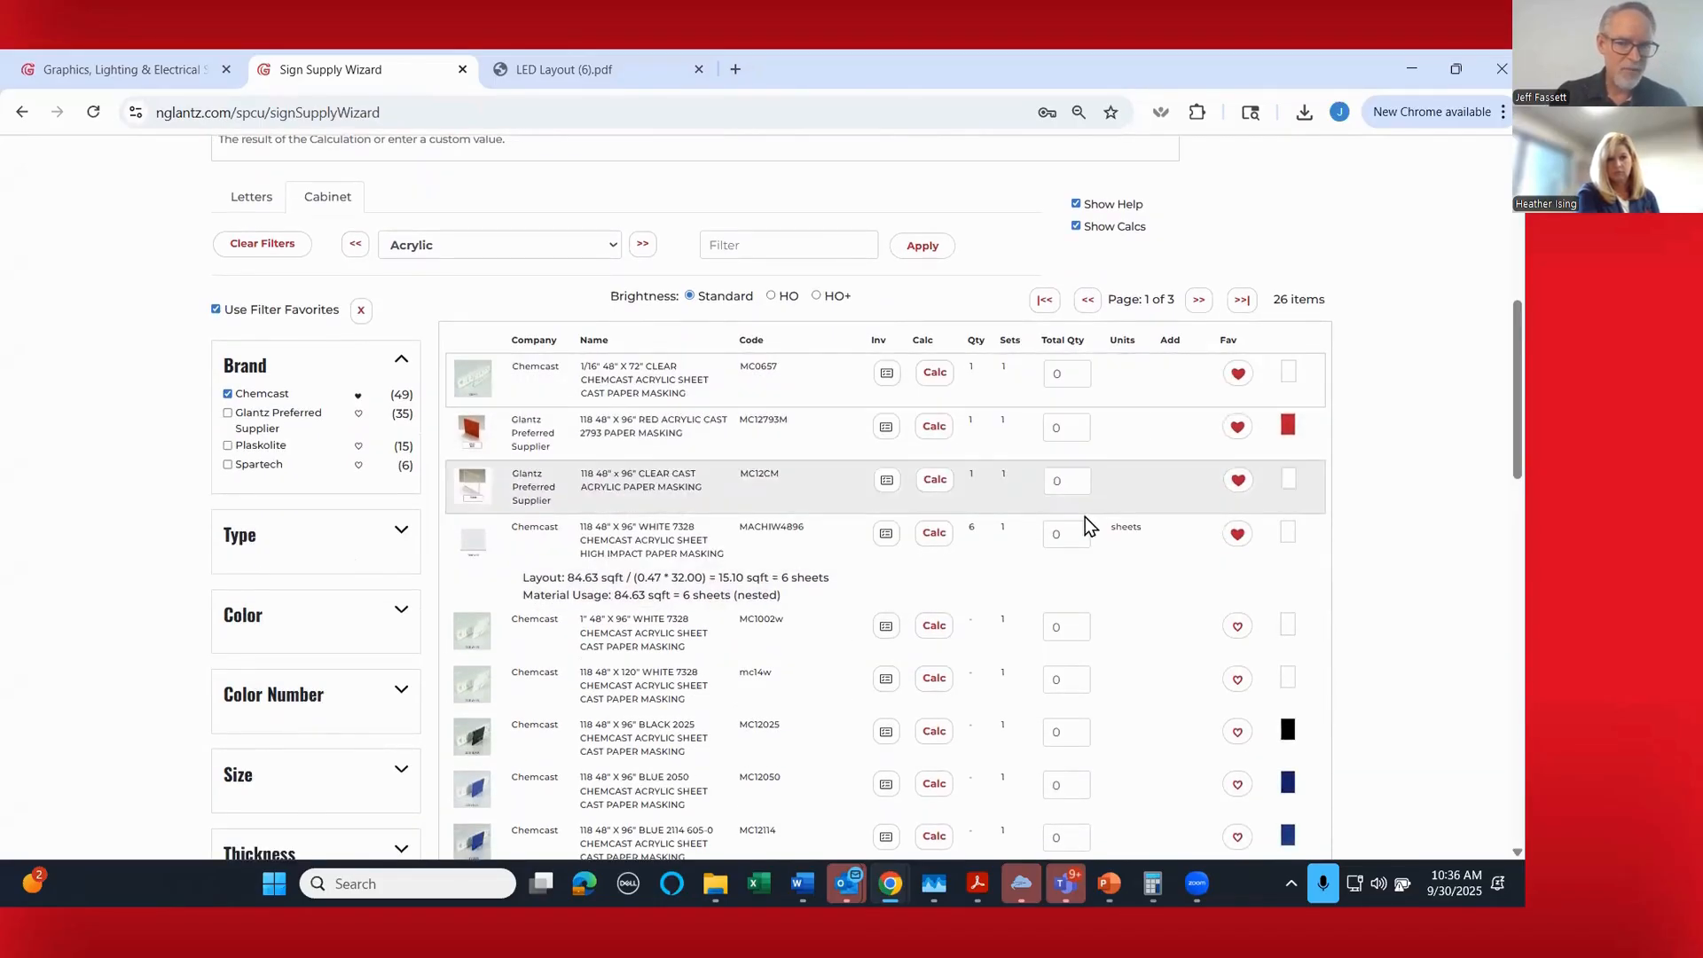
{"action": "scroll", "coordinate": [1083, 517], "scroll_direction": "down", "scroll_amount": 3}
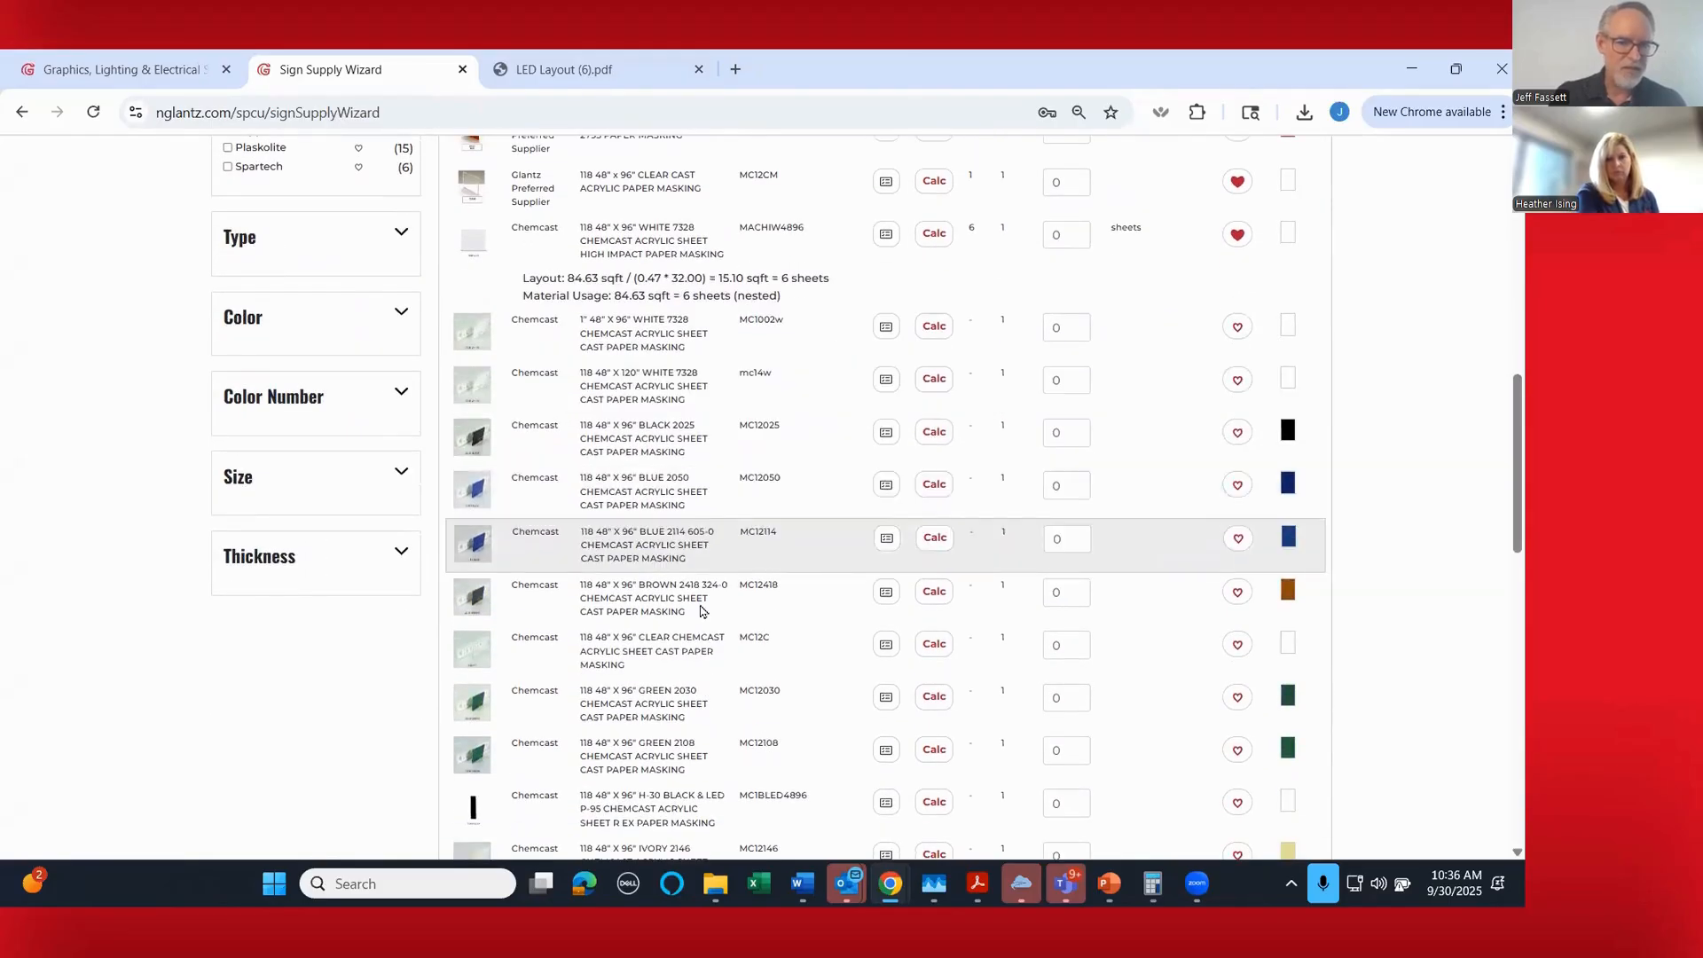
{"action": "scroll", "coordinate": [274, 669], "scroll_direction": "up", "scroll_amount": 2}
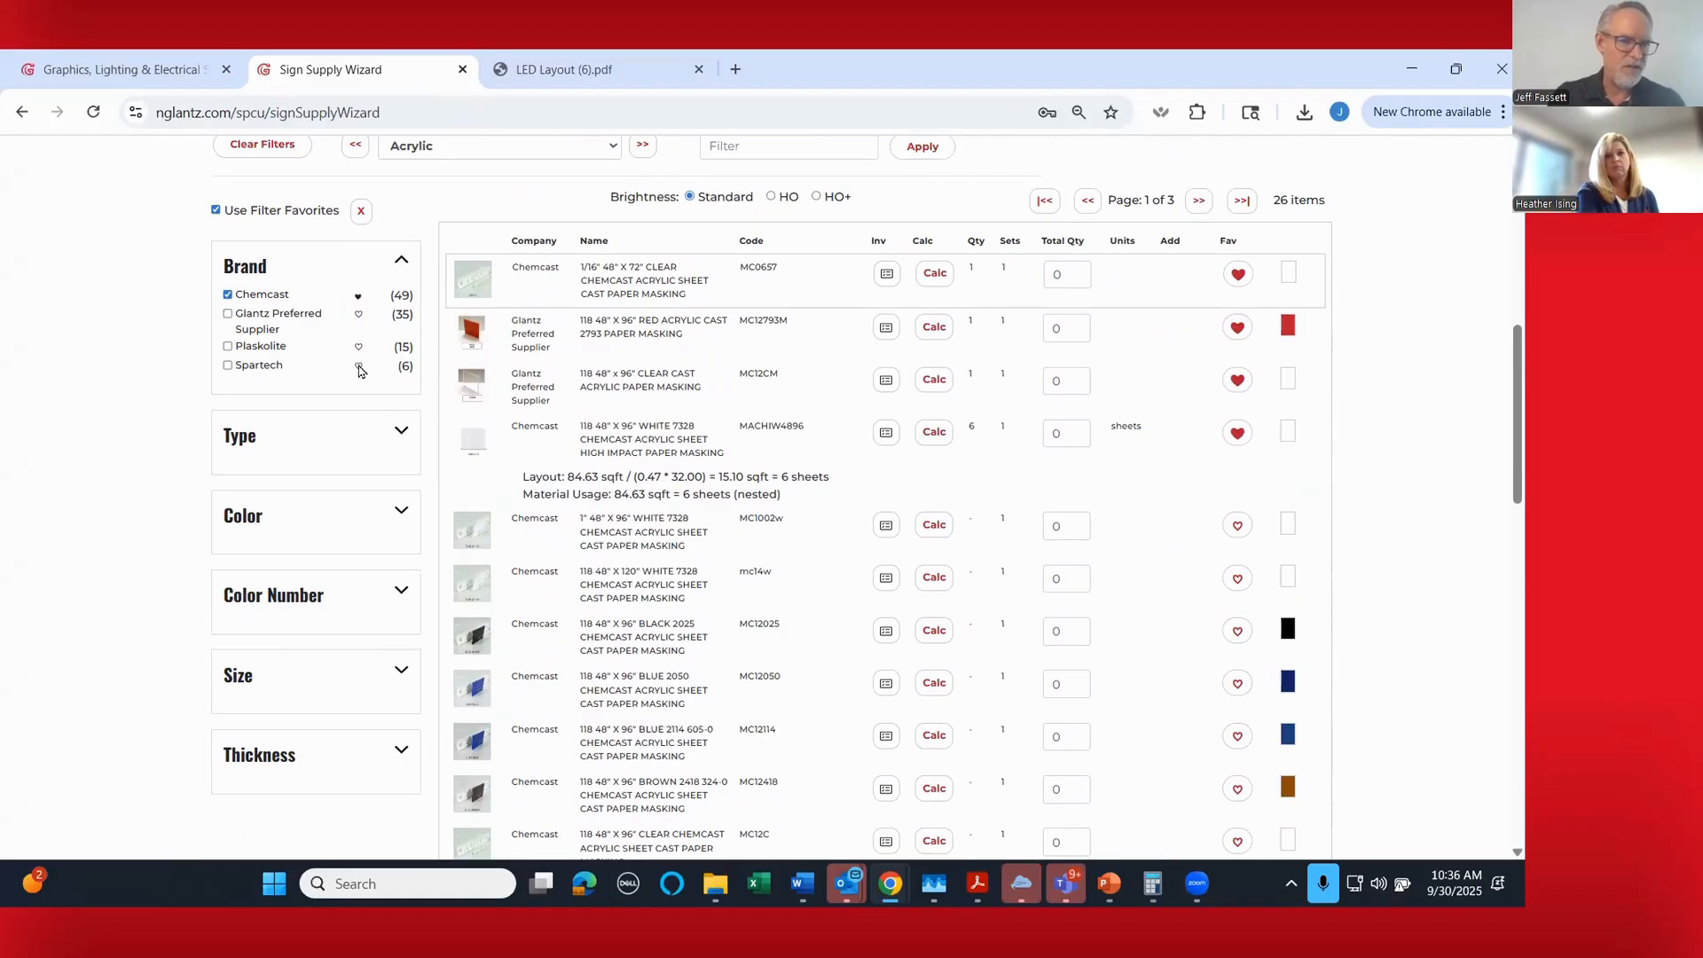
- Review the Type and Size filter options for the acrylic products, collapsing the Size options again
{"action": "left_click", "coordinate": [401, 442]}
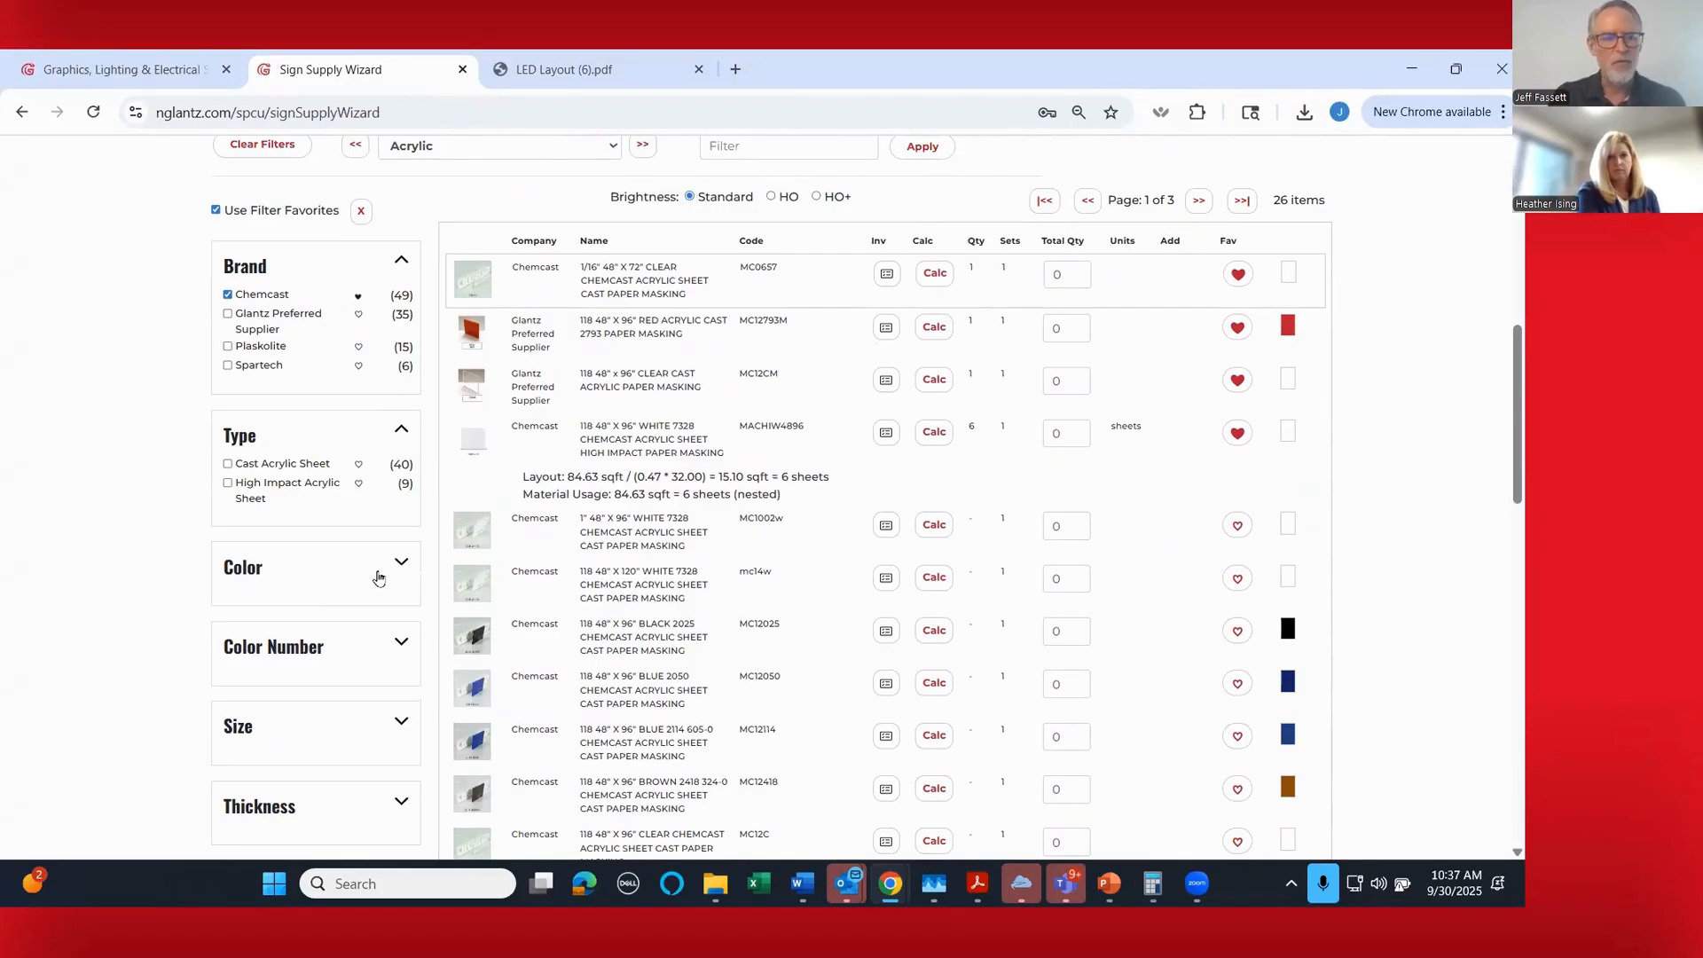
{"action": "scroll", "coordinate": [381, 577], "scroll_direction": "down", "scroll_amount": 2}
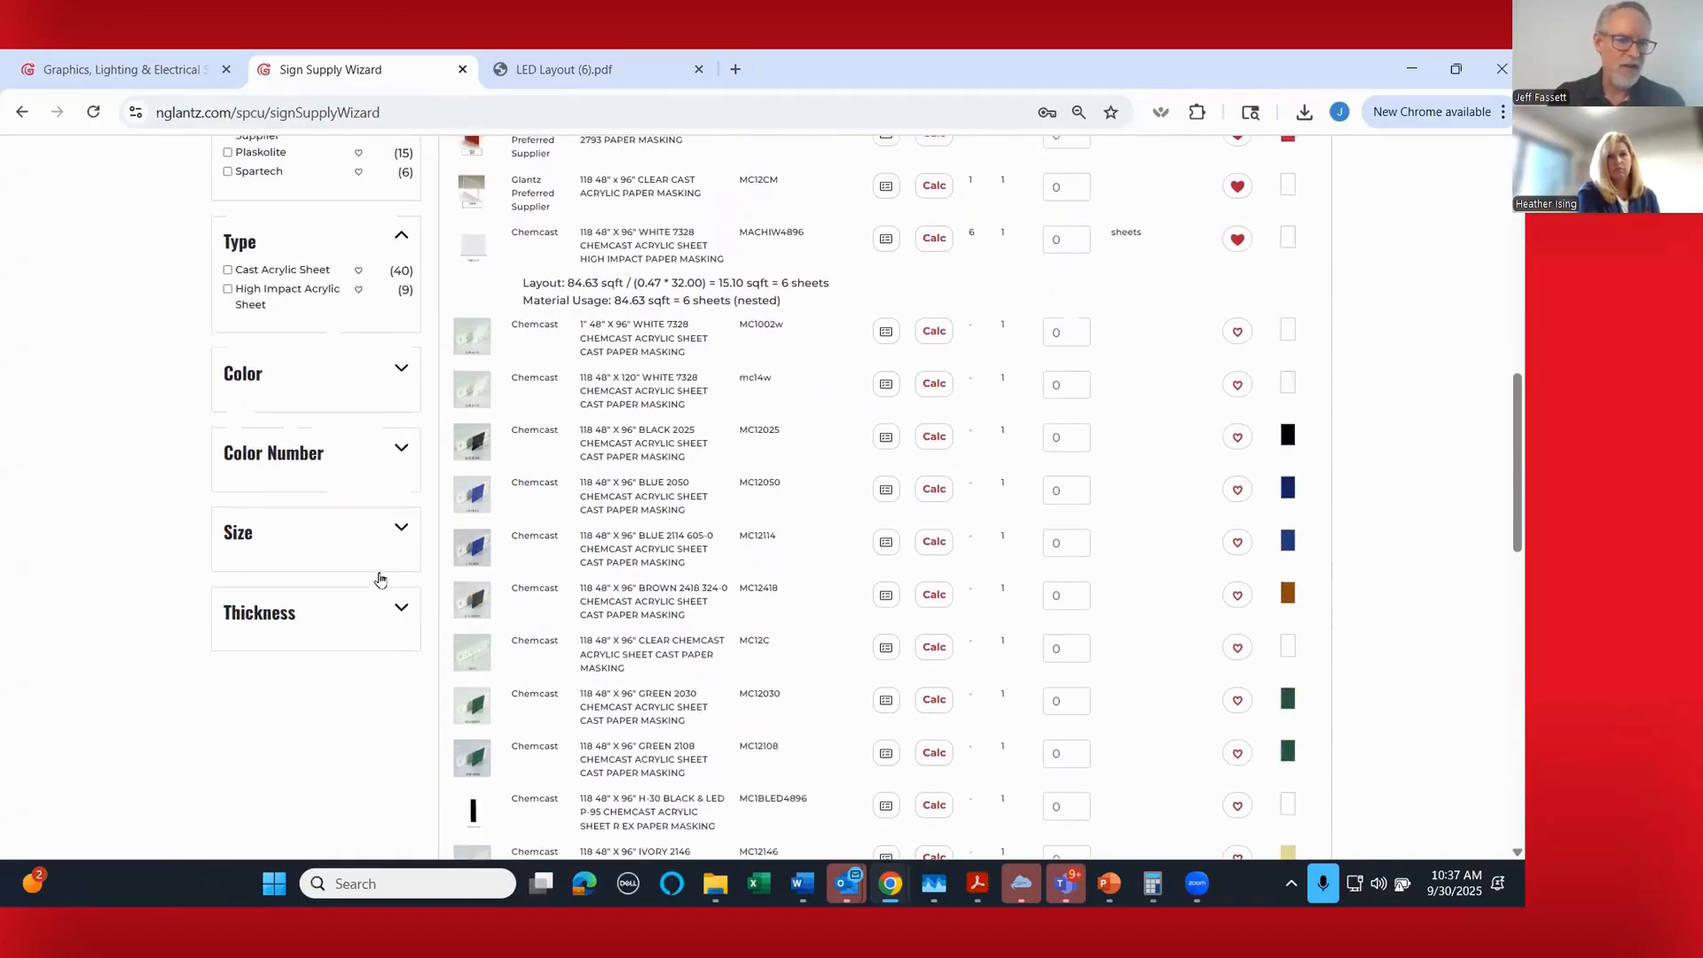
{"action": "left_click", "coordinate": [401, 528]}
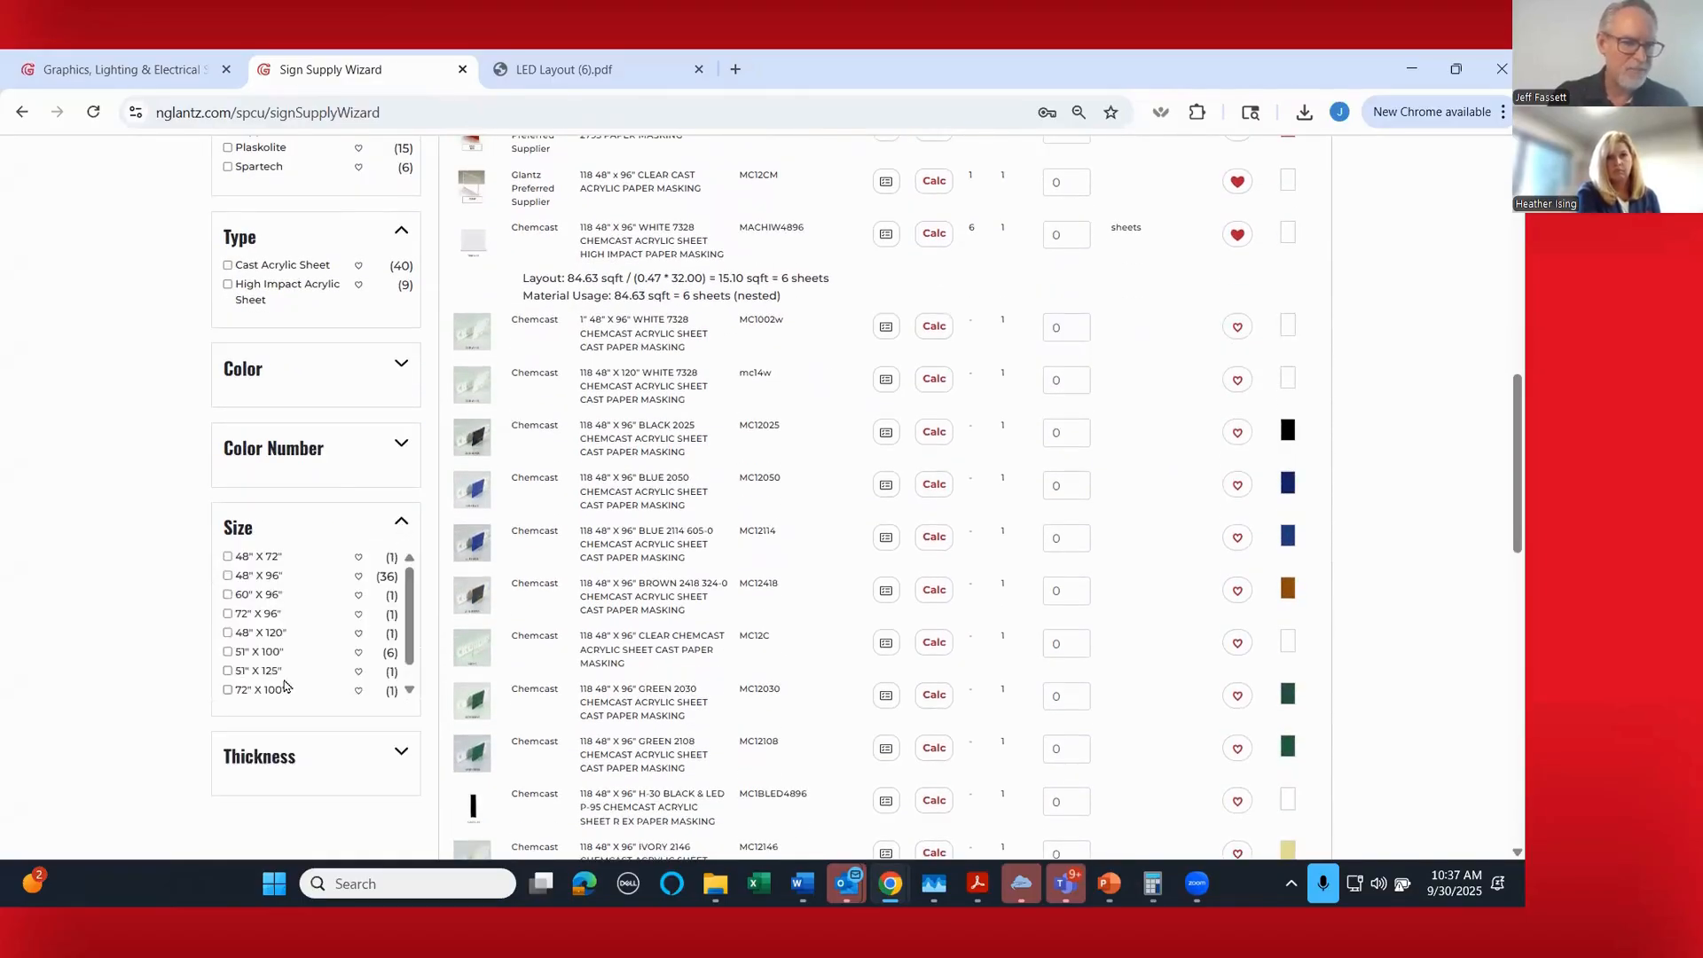
{"action": "scroll", "coordinate": [132, 503], "scroll_direction": "up", "scroll_amount": 2}
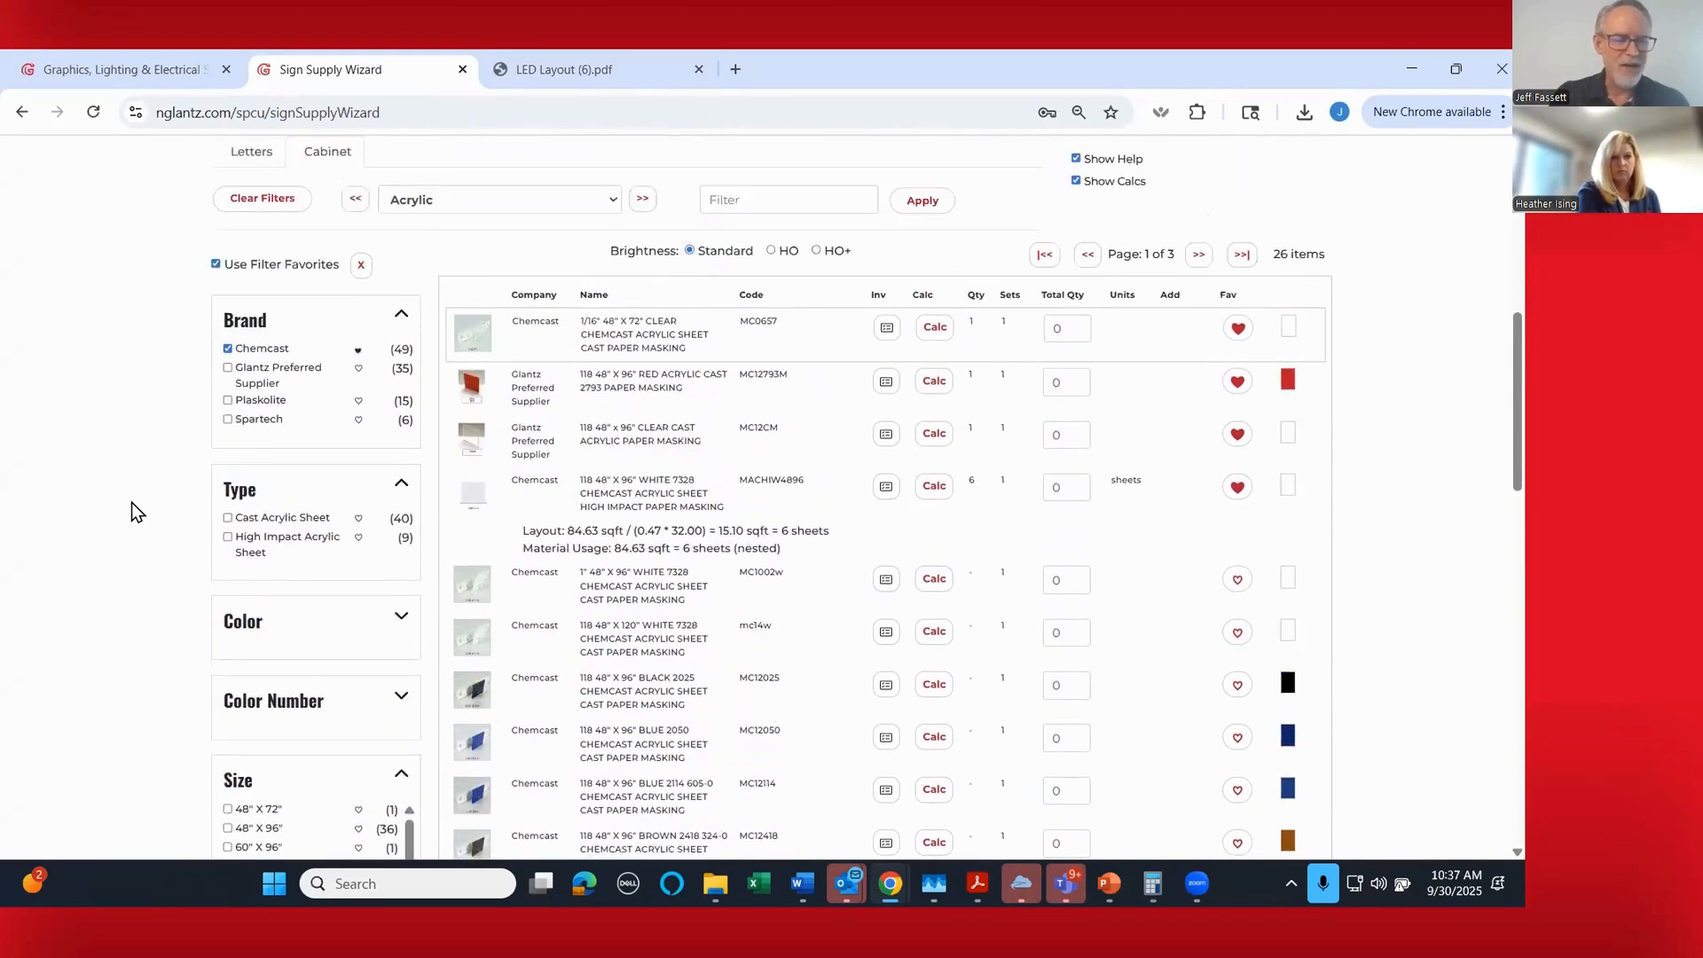
{"action": "scroll", "coordinate": [131, 503], "scroll_direction": "down", "scroll_amount": 1}
{"action": "scroll", "coordinate": [131, 504], "scroll_direction": "up", "scroll_amount": 1}
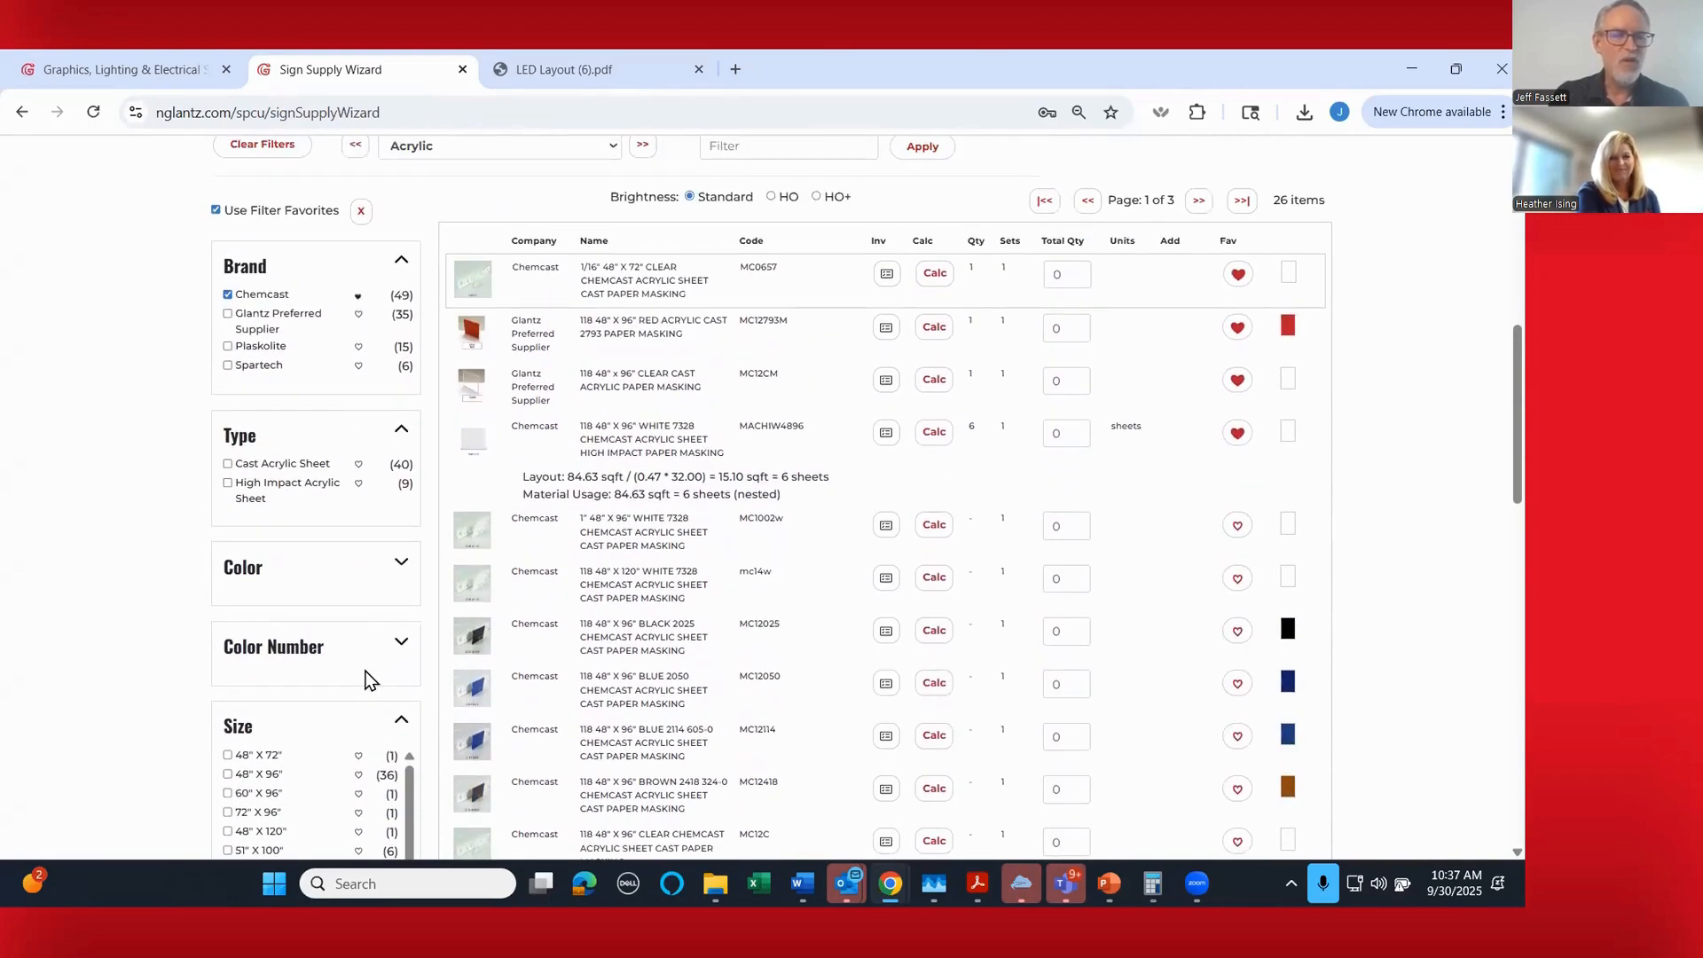
{"action": "left_click", "coordinate": [393, 715]}
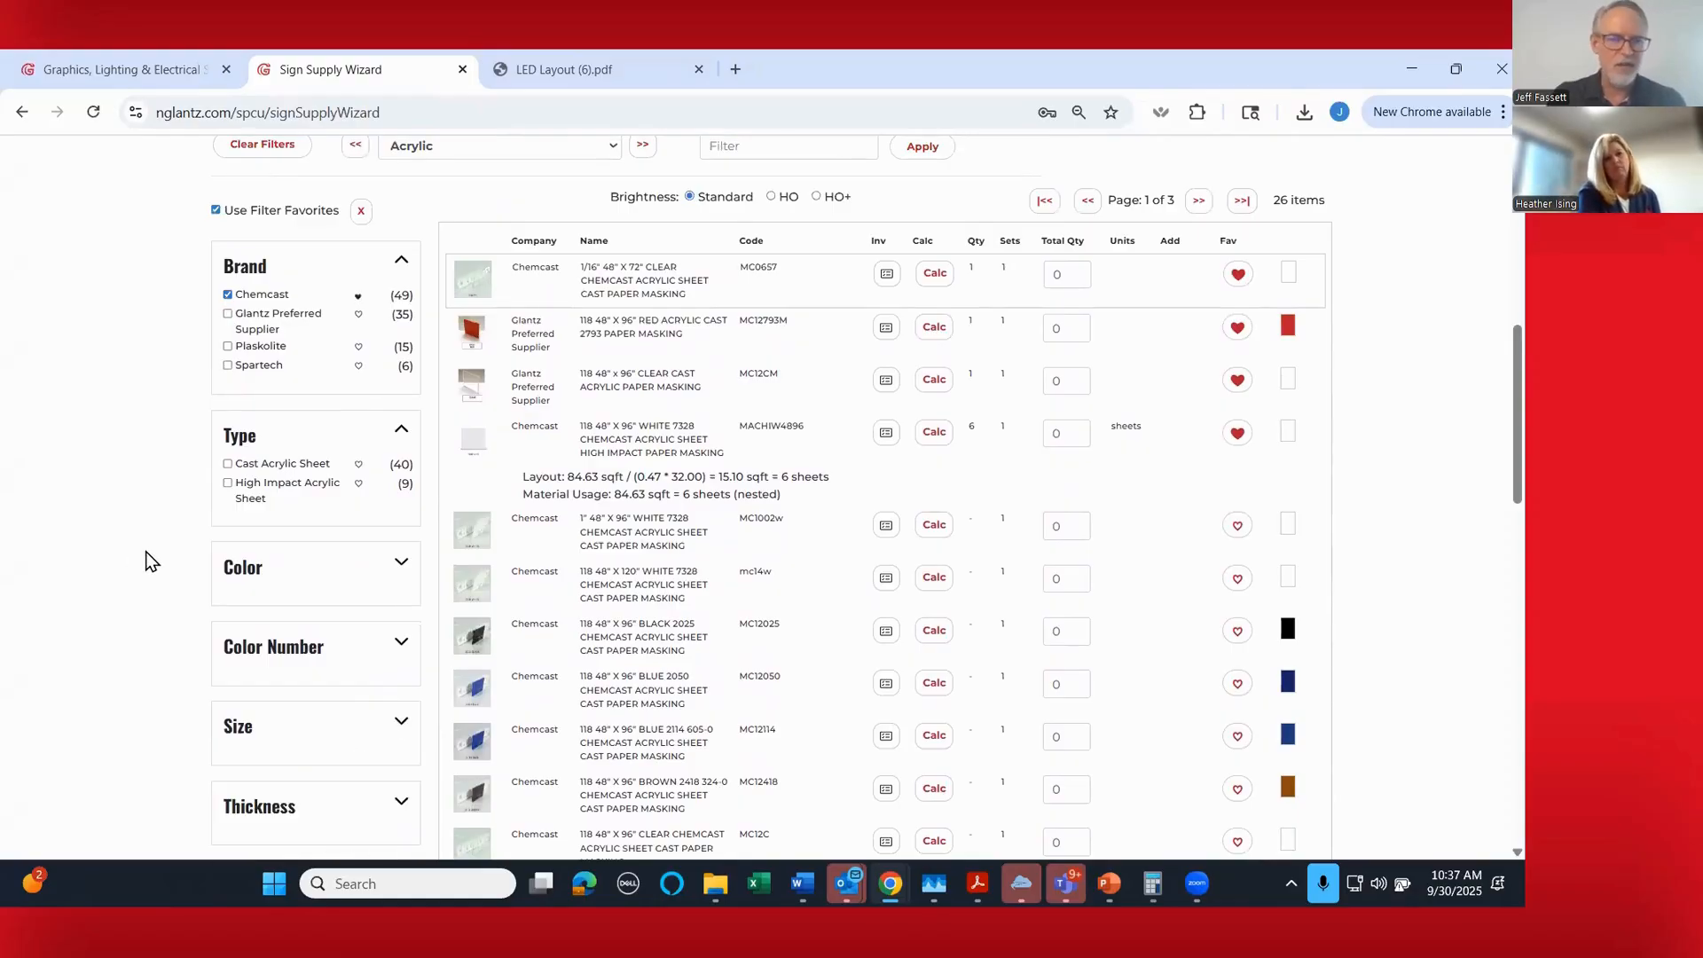
- Advance the cabinet's product category to Translucent Vinyl
{"action": "scroll", "coordinate": [148, 553], "scroll_direction": "up", "scroll_amount": 3}
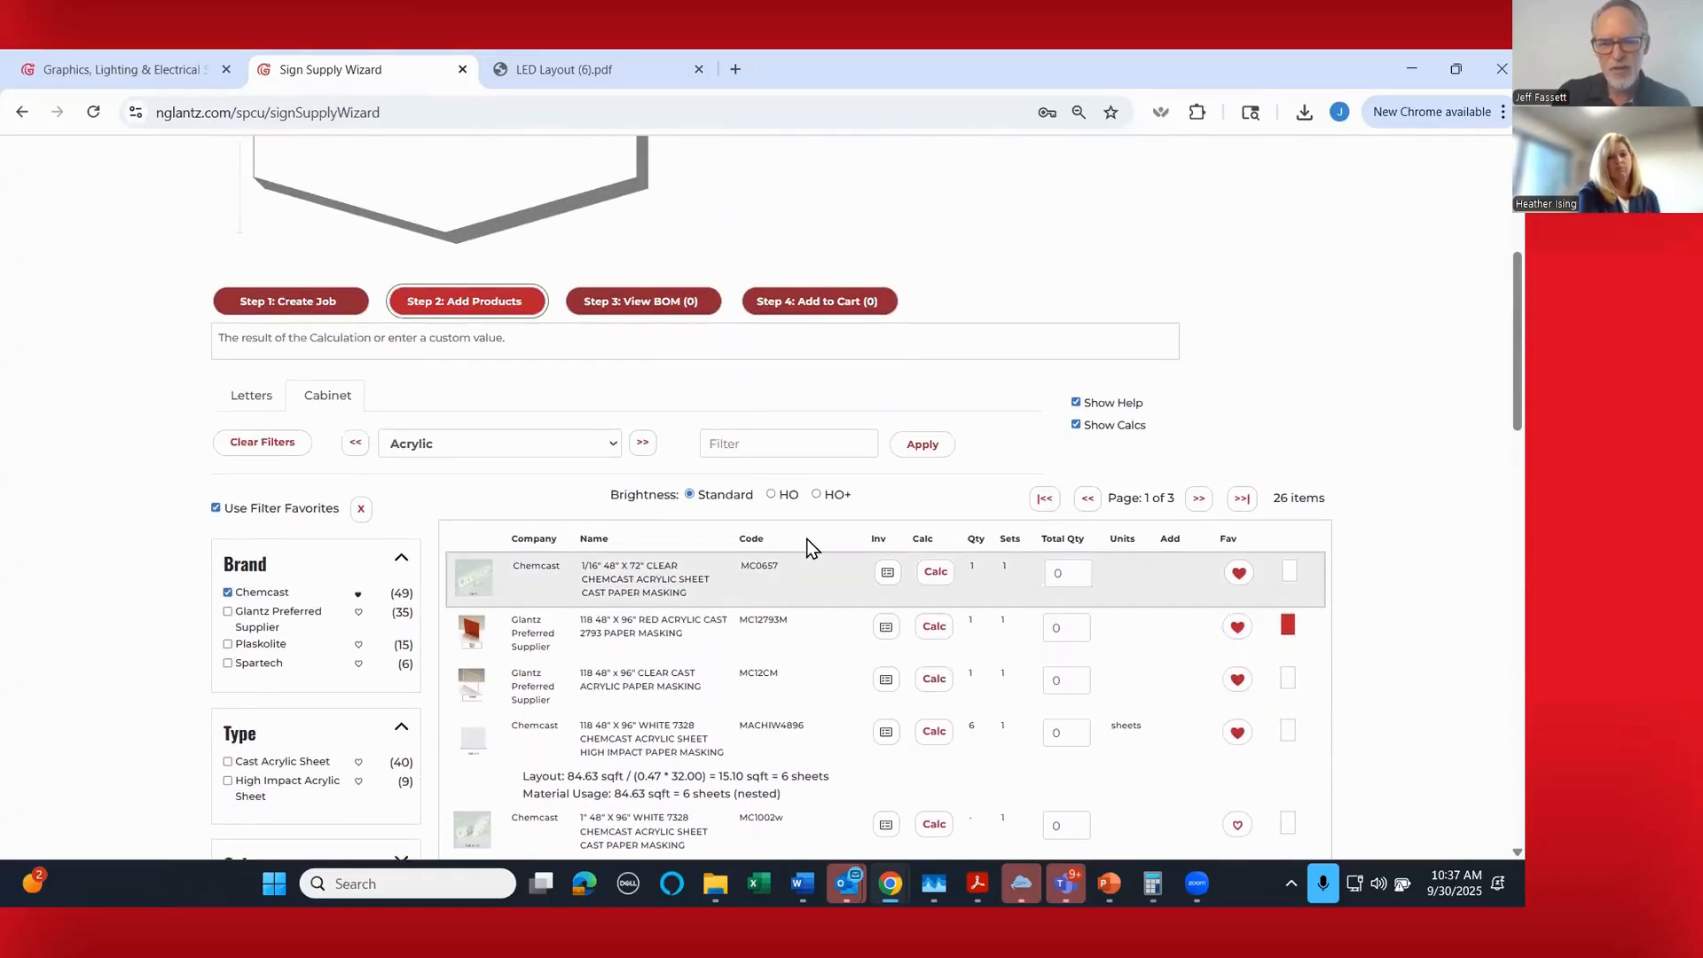
{"action": "mouse_move", "coordinate": [856, 490]}
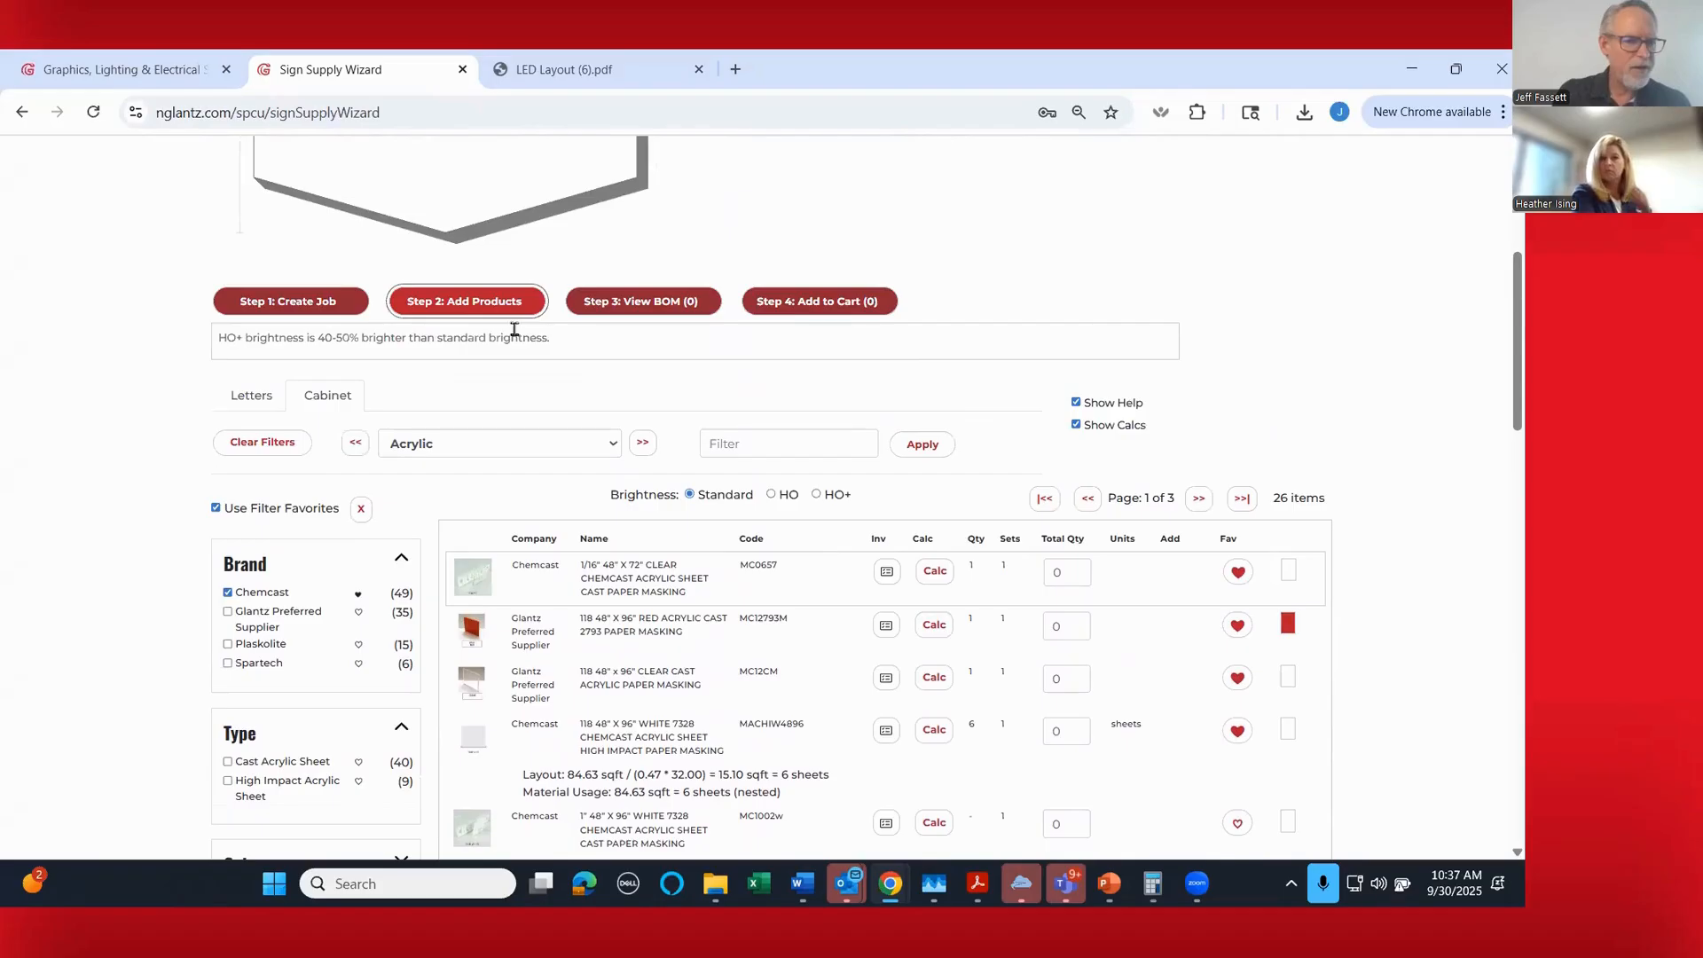
{"action": "mouse_move", "coordinate": [607, 306]}
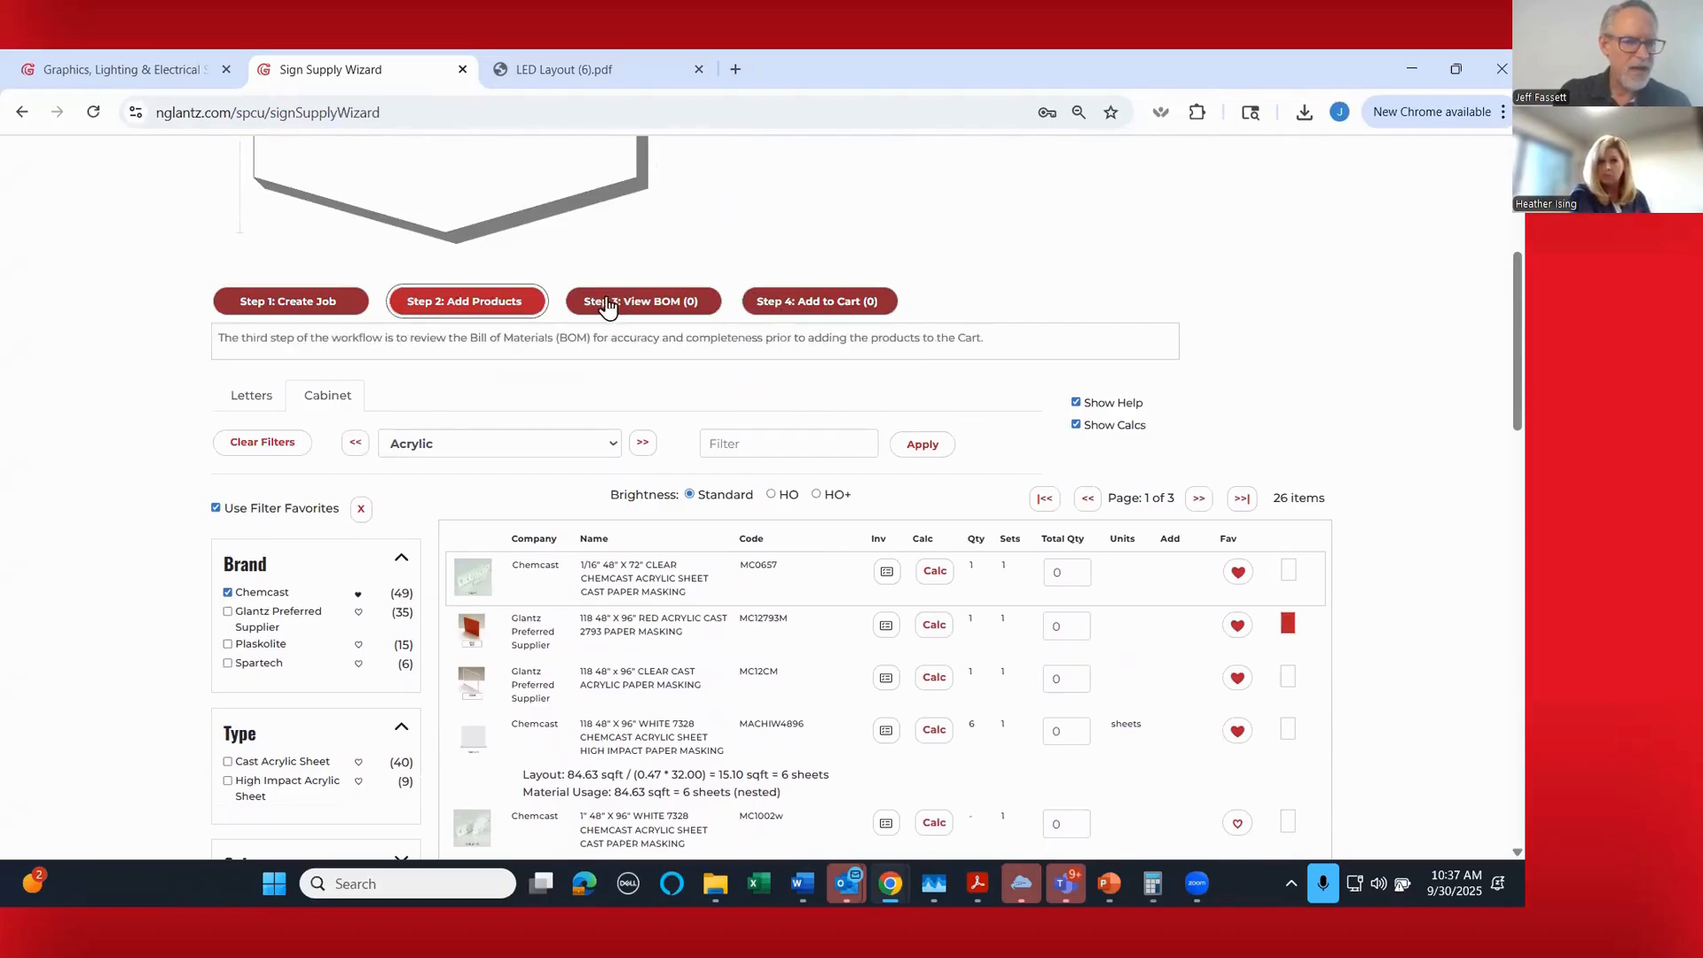
{"action": "mouse_move", "coordinate": [306, 306]}
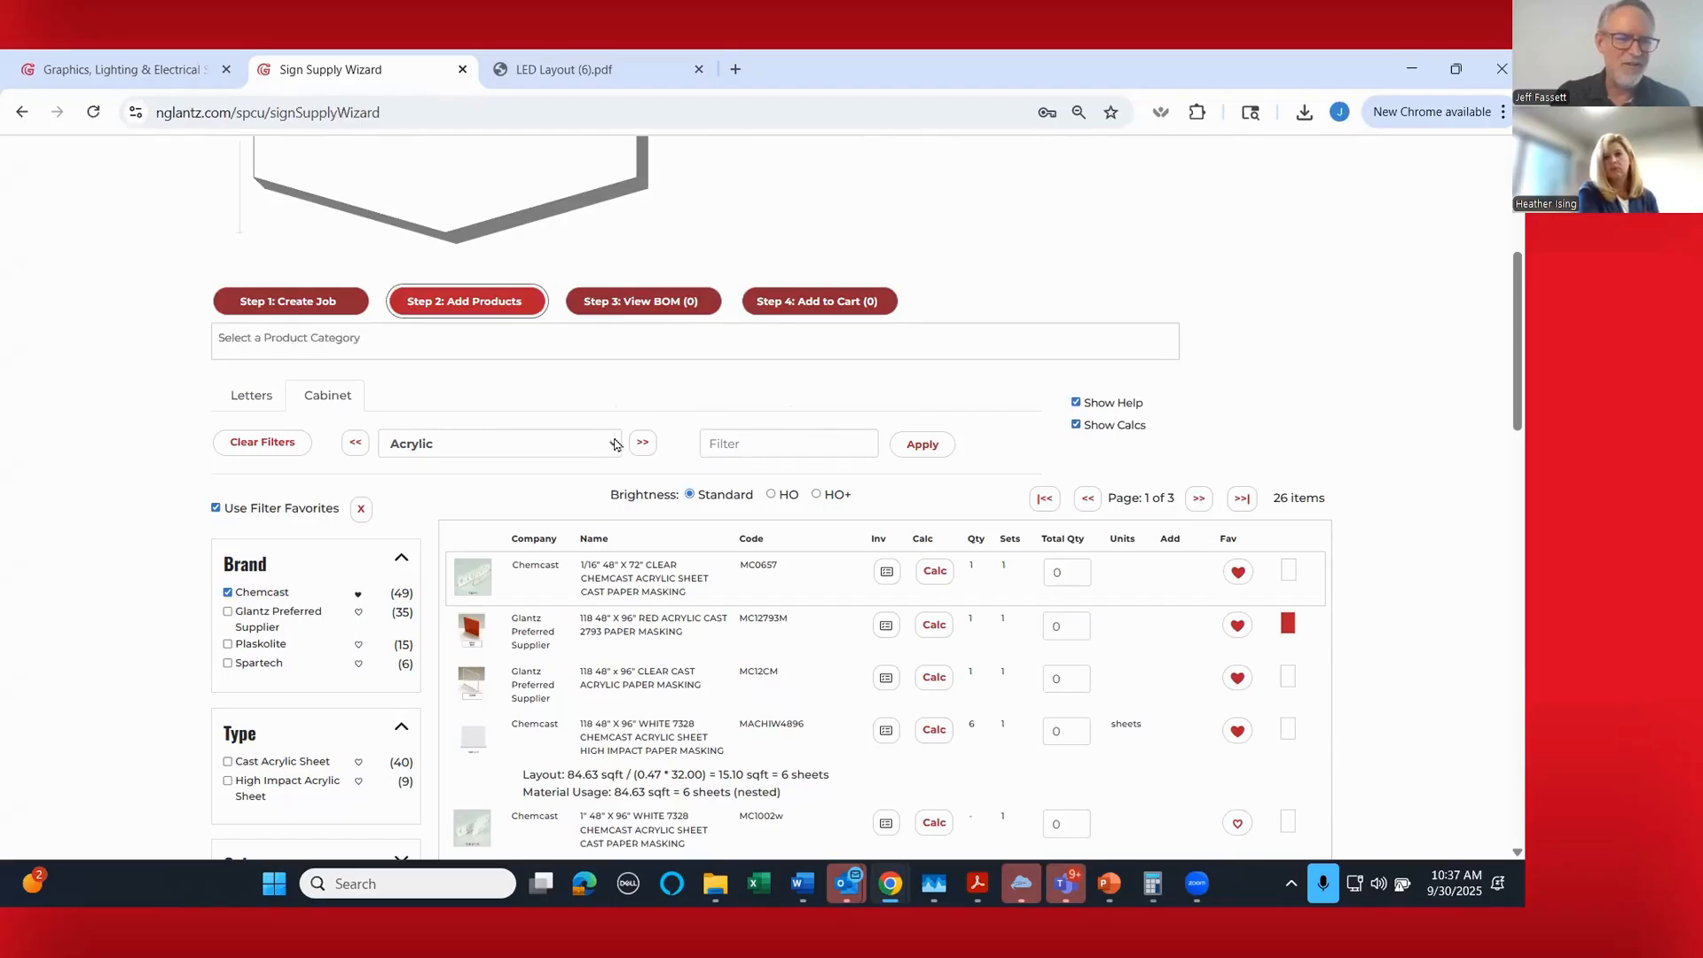
{"action": "left_click", "coordinate": [643, 443]}
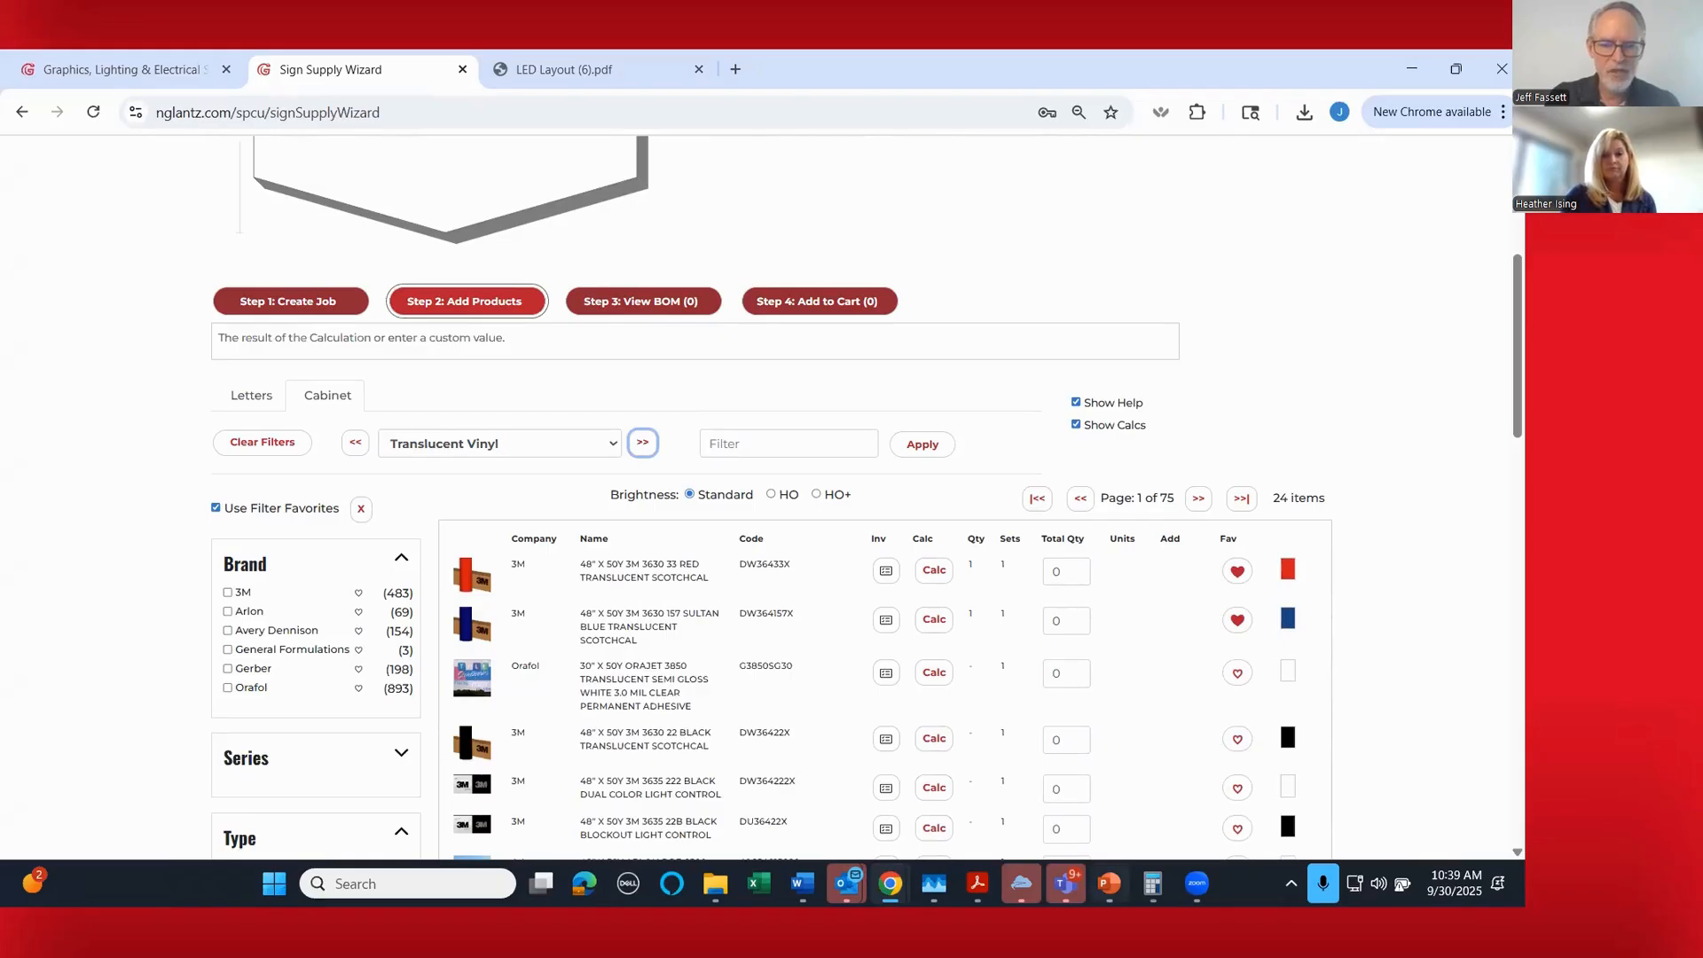
- Switch to the PowerPoint presentation showing the Getting Help slide
{"action": "left_click", "coordinate": [1109, 883]}
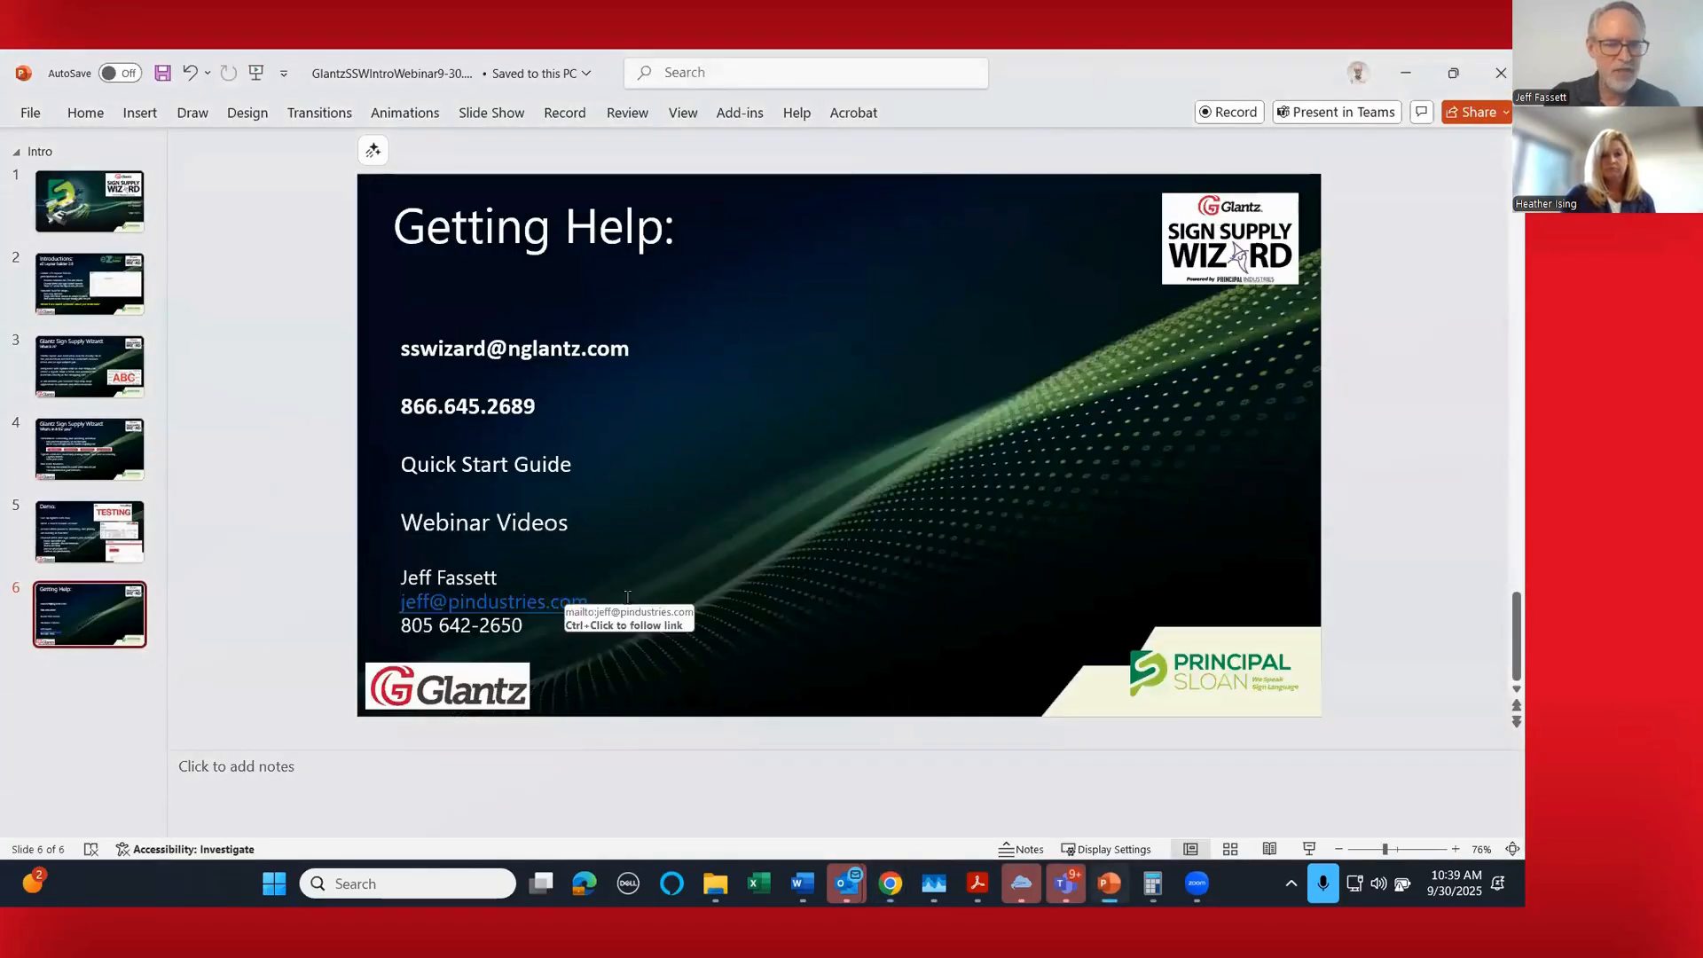